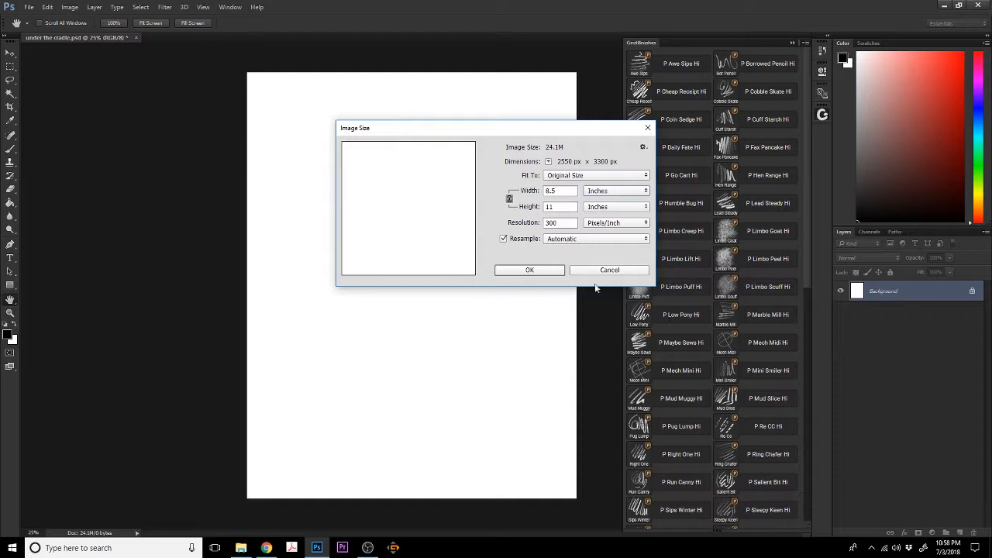
# Accept the image size settings and create a new document 1000 pixels wide and 1000 pixels high
pyautogui.click(538, 273)
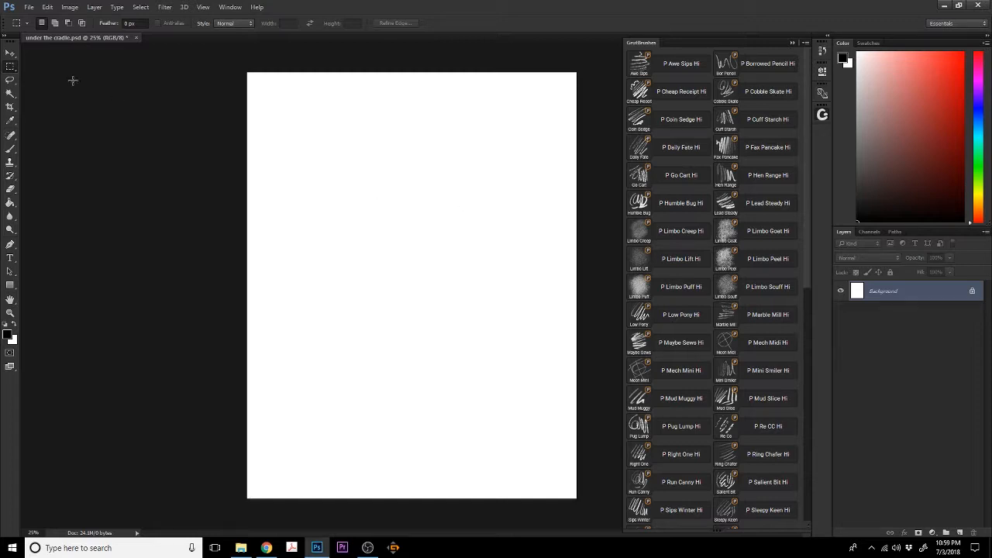
pyautogui.click(29, 7)
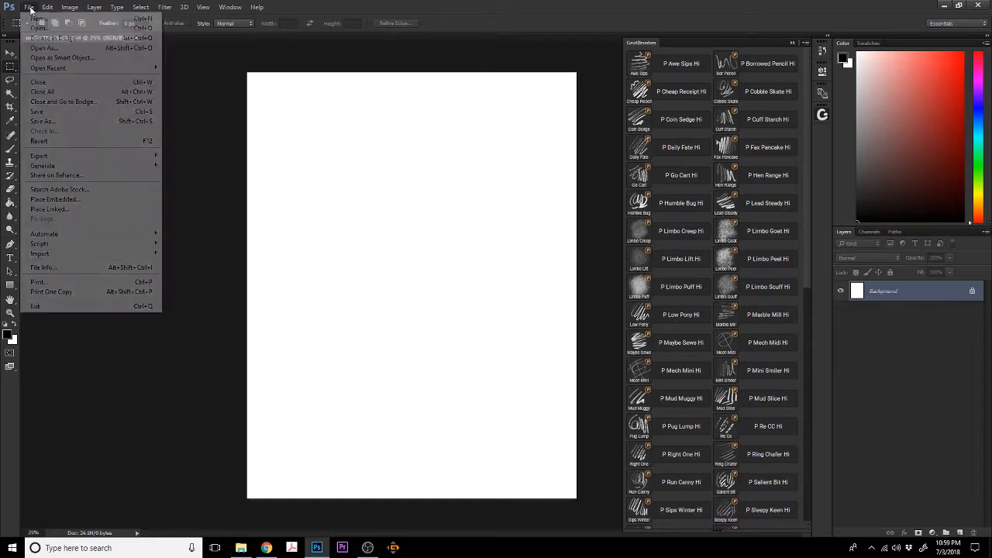
pyautogui.click(39, 18)
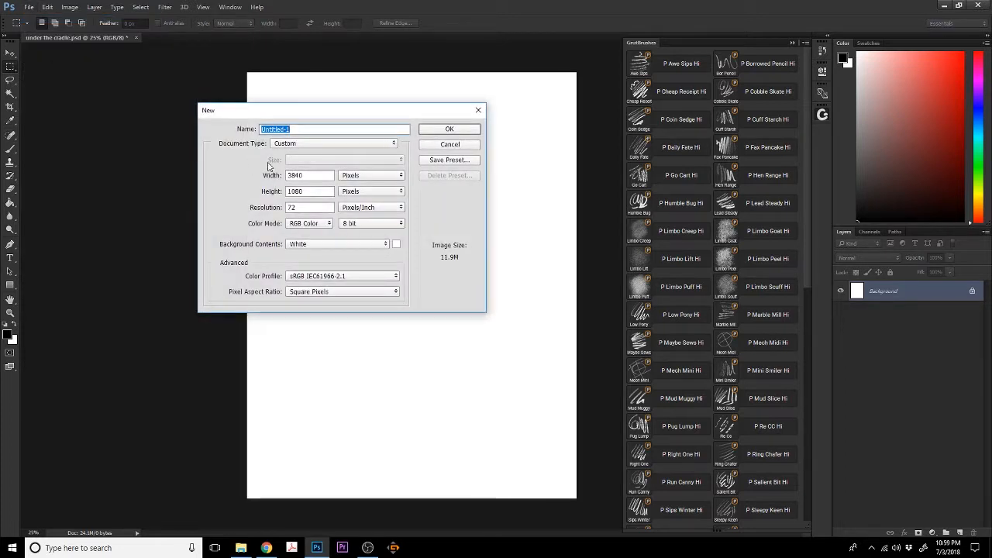
pyautogui.click(271, 175)
pyautogui.write('100')
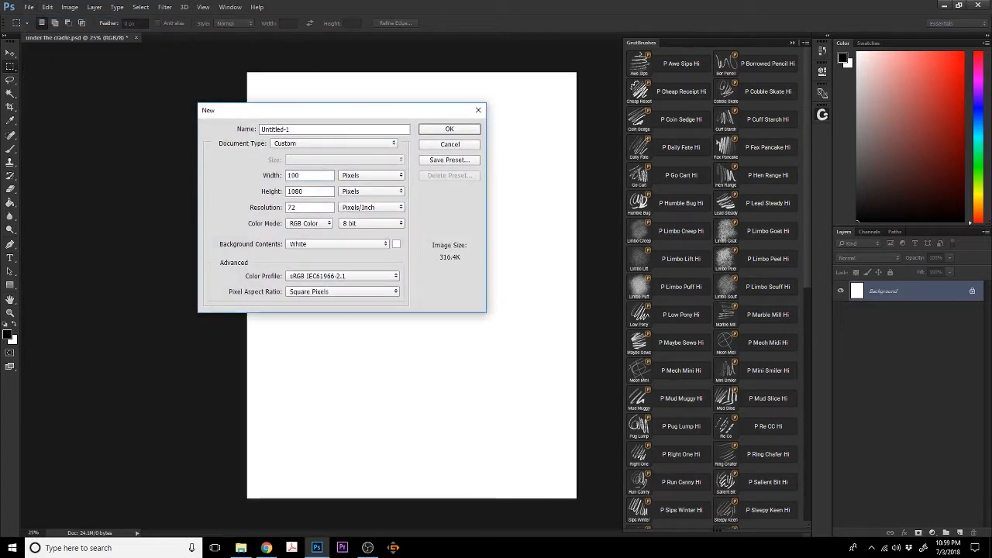
pyautogui.write('0')
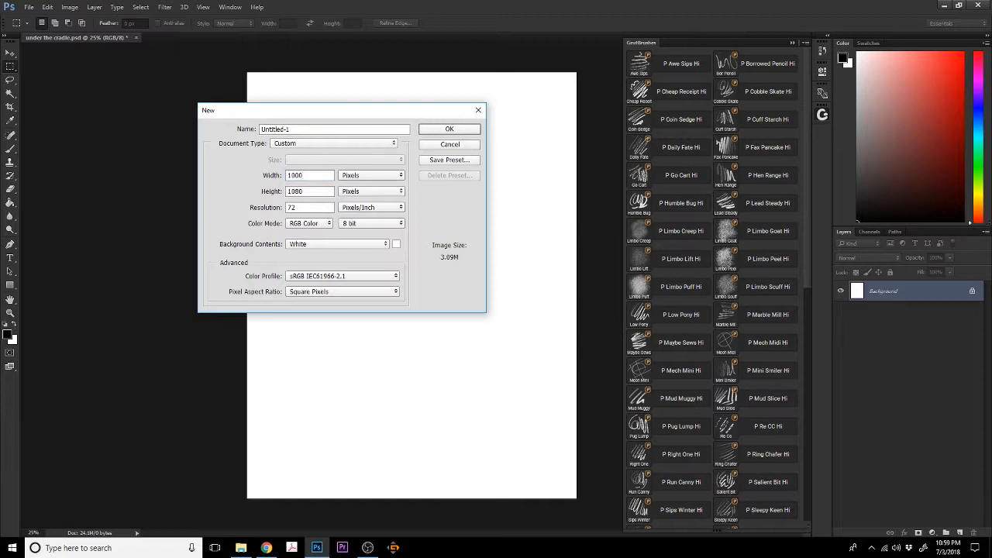
pyautogui.press('Tab')
pyautogui.write('1000')
pyautogui.press('Return')
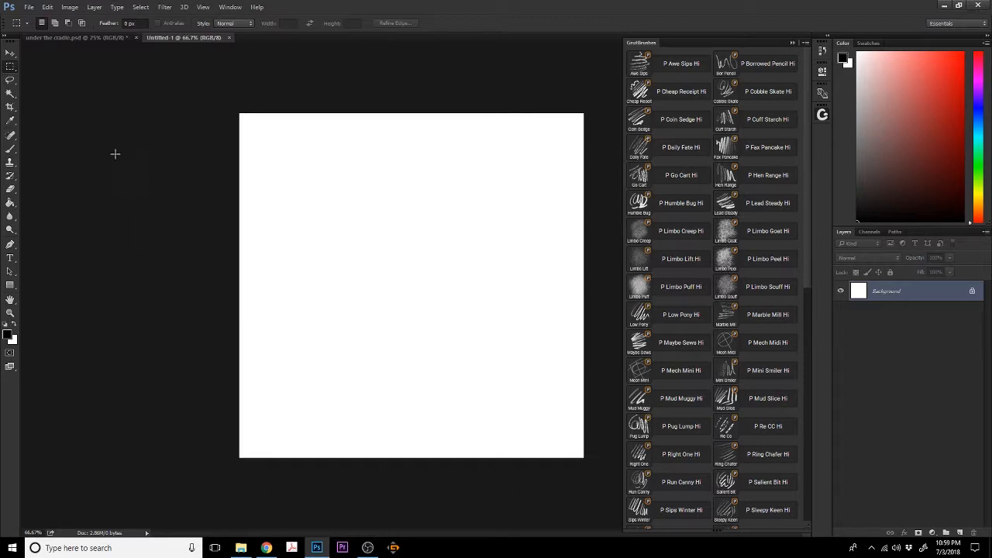
# Activate the Brush tool and choose the 24-pixel square brush tip from the presets
pyautogui.click(9, 149)
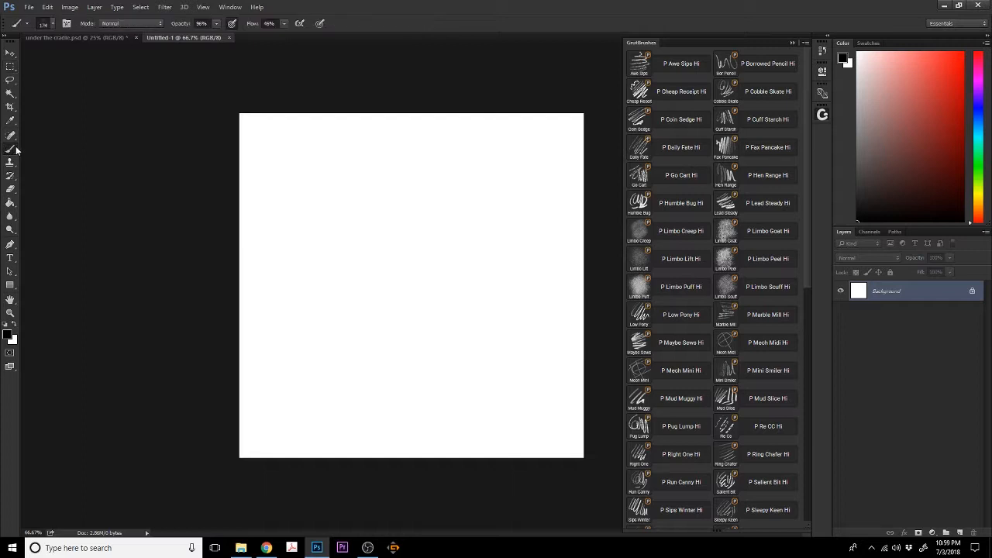
pyautogui.rightClick(15, 150)
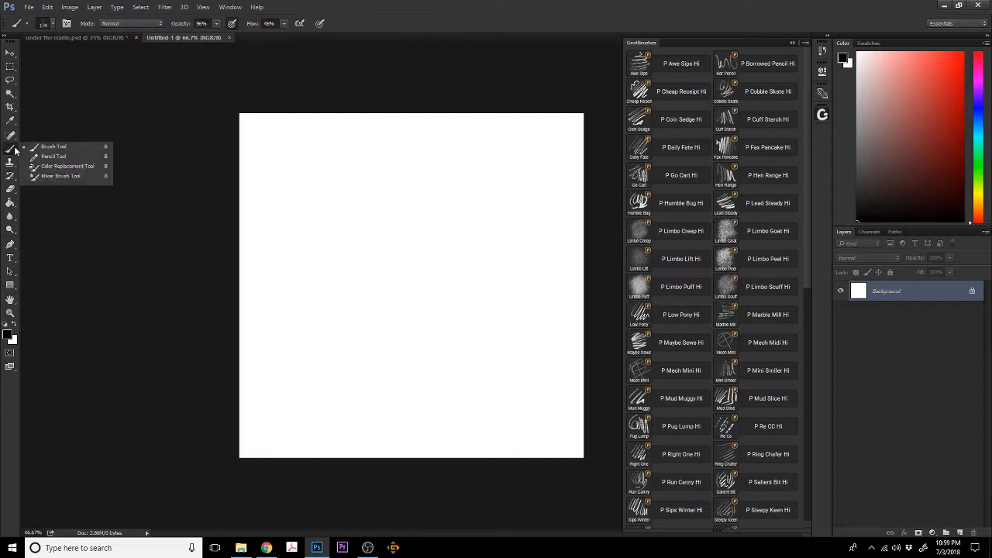
pyautogui.click(67, 147)
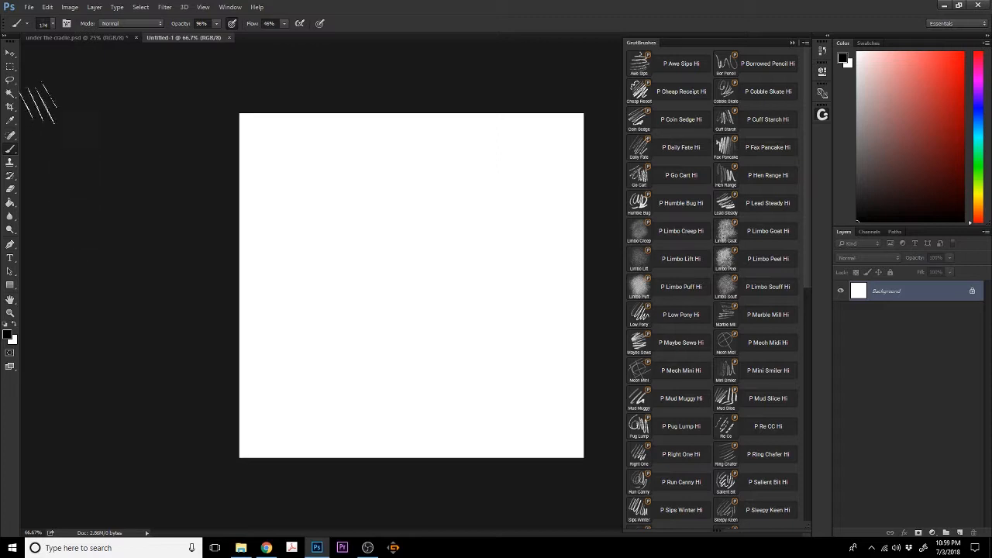
pyautogui.click(52, 24)
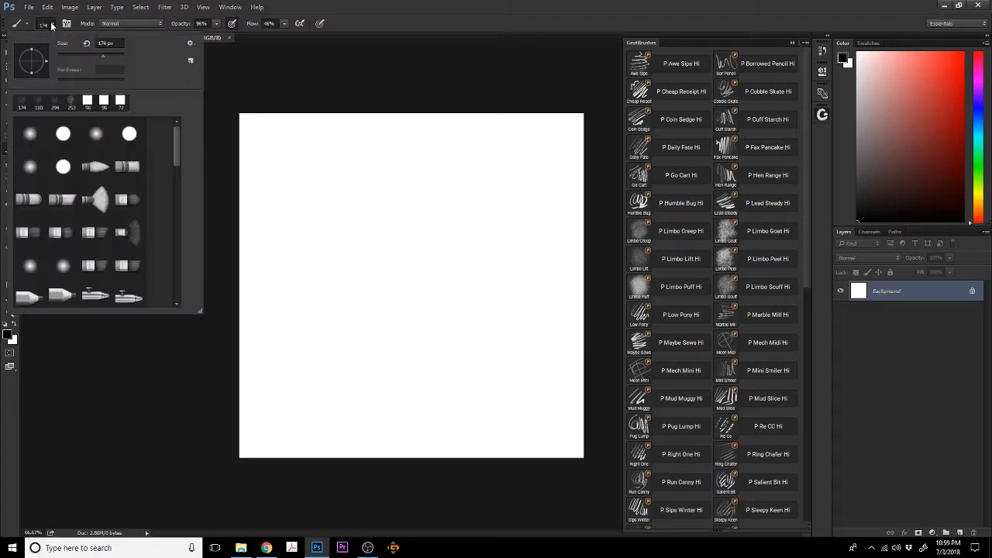
pyautogui.click(87, 102)
pyautogui.click(103, 102)
pyautogui.moveTo(176, 155); pyautogui.dragTo(176, 290)
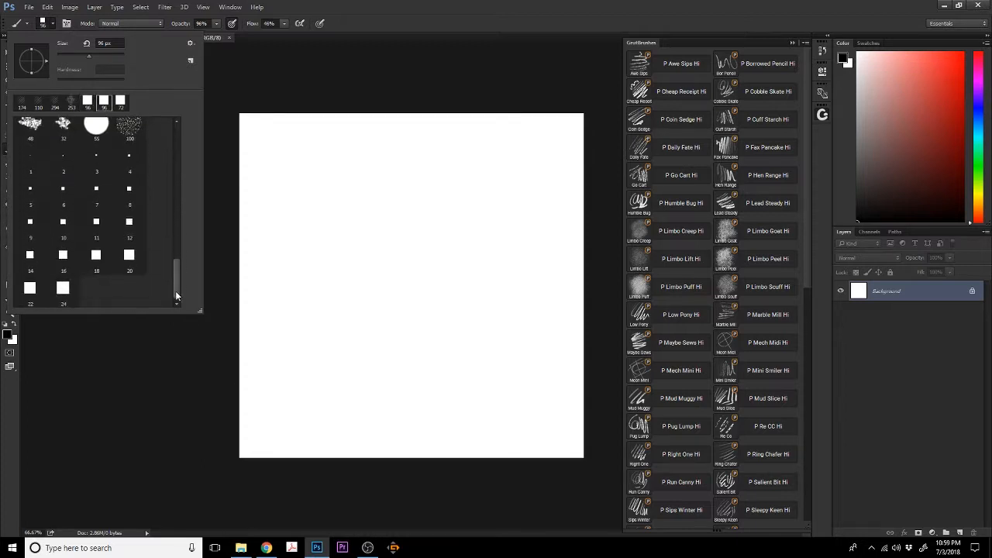
pyautogui.click(62, 299)
pyautogui.click(355, 6)
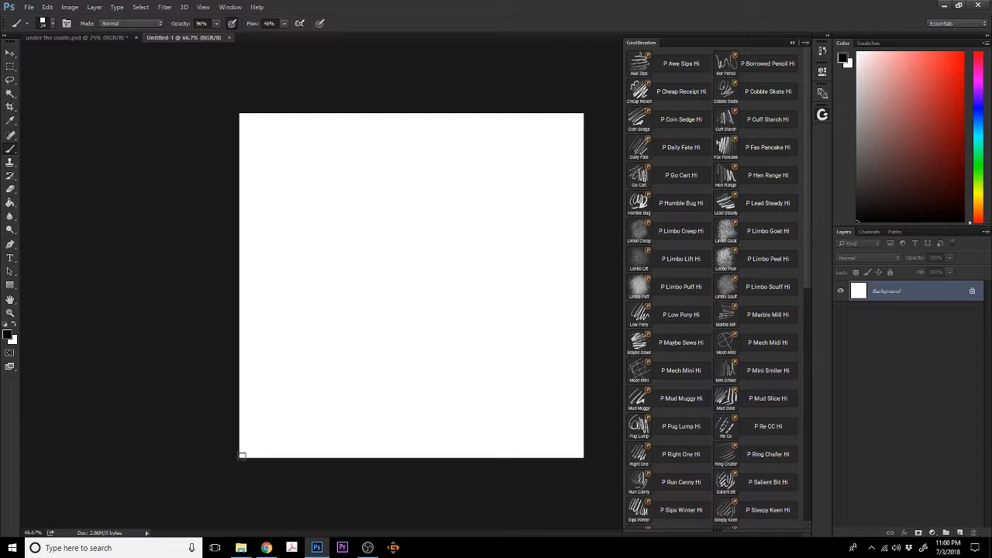
# Set the brush opacity and flow to 100% and paint straight black lines along the canvas's left and top edges
pyautogui.click(242, 455)
pyautogui.click(283, 24)
pyautogui.click(357, 17)
pyautogui.click(241, 455)
pyautogui.keyDown('shift'); pyautogui.click(241, 116); pyautogui.keyUp('shift')
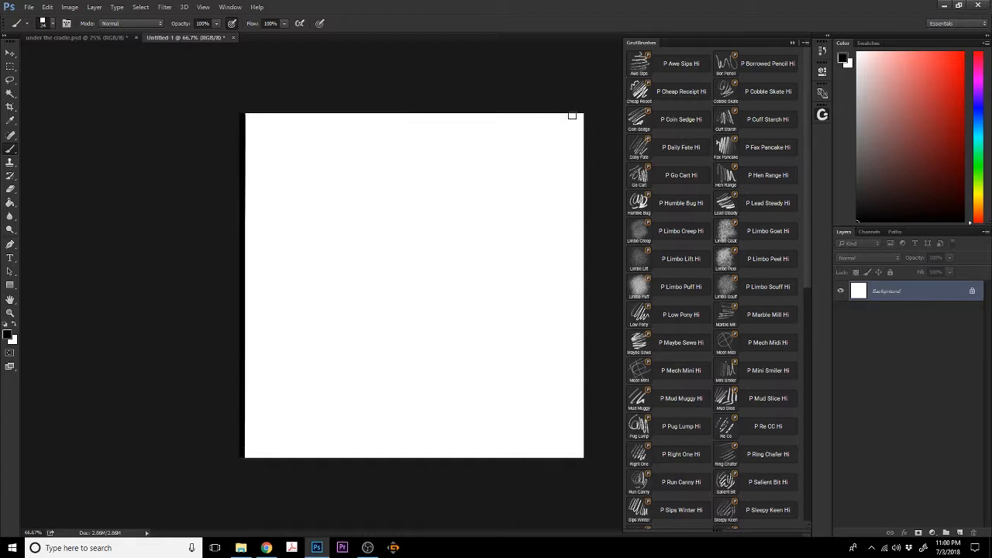
pyautogui.keyDown('shift'); pyautogui.click(581, 116); pyautogui.keyUp('shift')
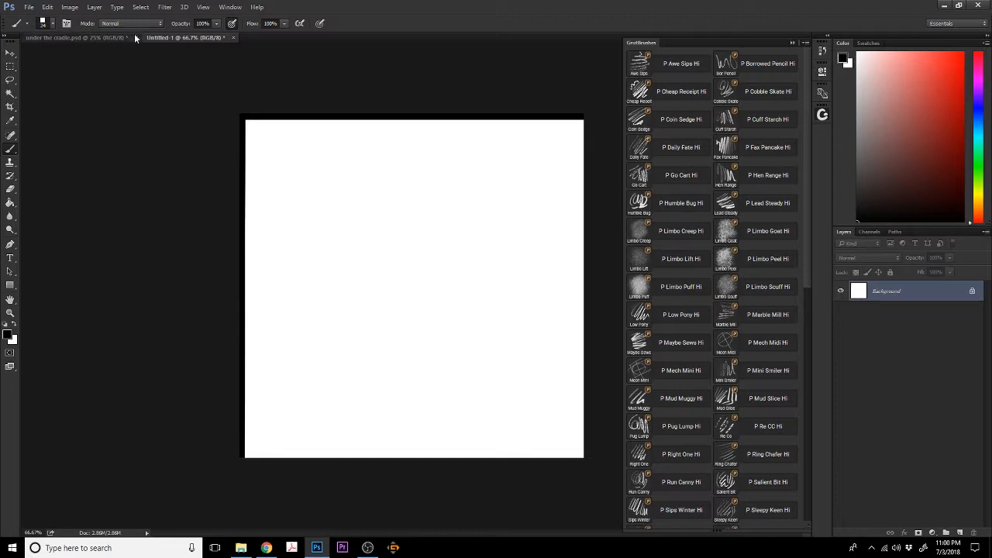
# Select the whole canvas and define it as a pattern named Grid
pyautogui.click(47, 6)
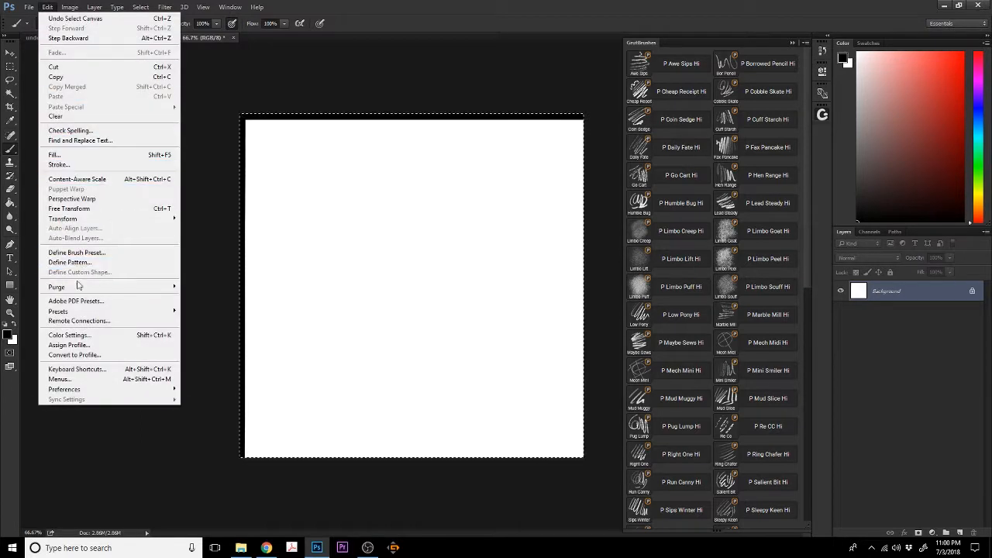
pyautogui.click(79, 261)
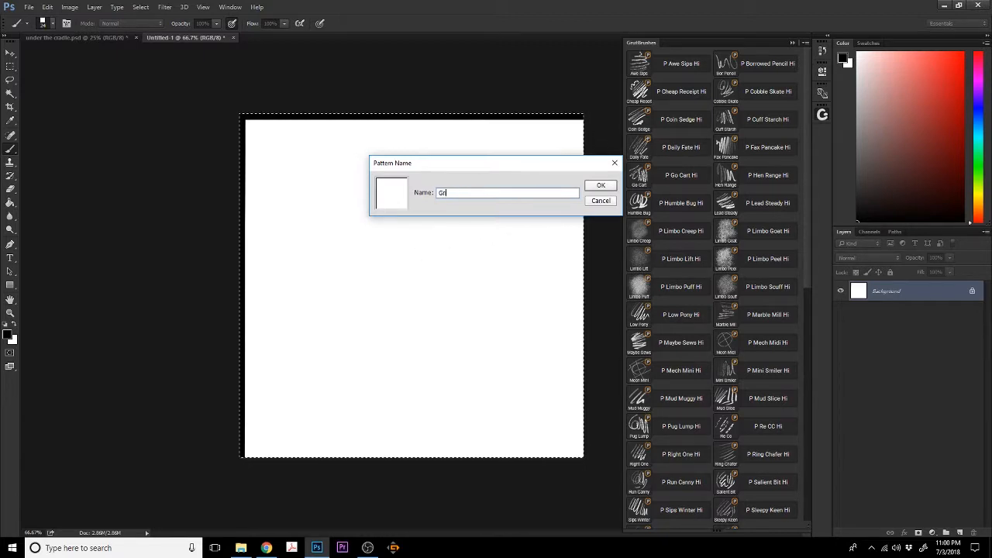
pyautogui.write('Grid')
pyautogui.press('Return')
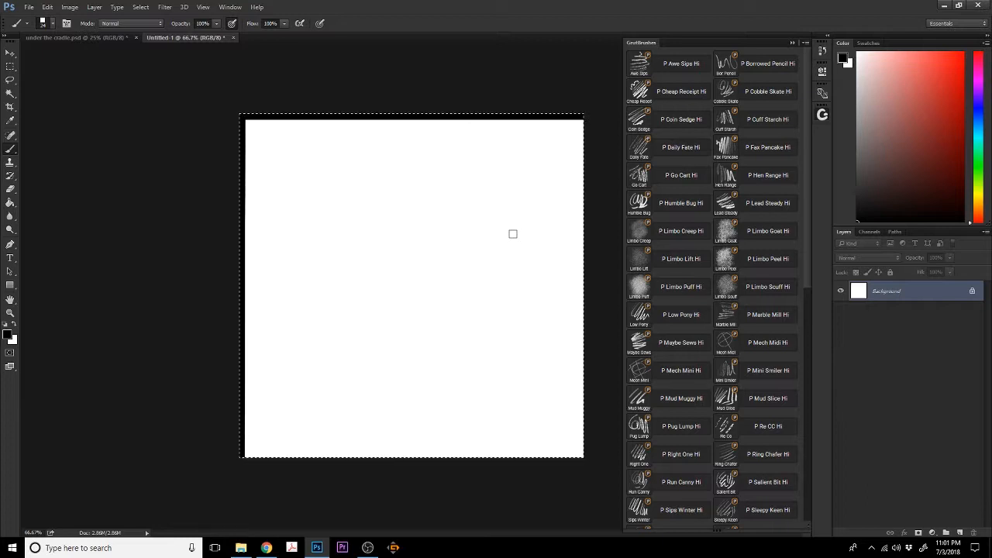
# Switch to the under the cradle.psd document and add a new layer above the background
pyautogui.click(29, 8)
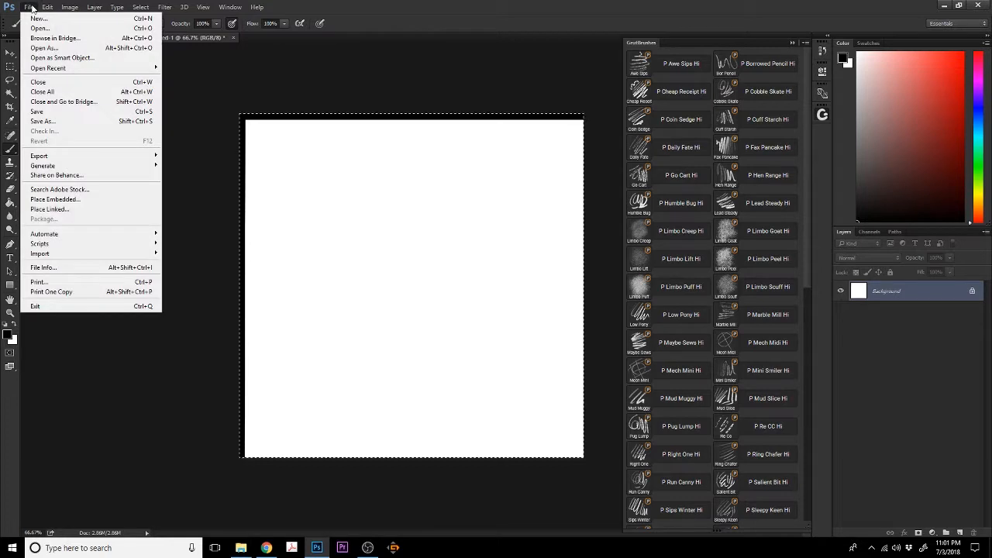
pyautogui.click(192, 38)
pyautogui.click(93, 38)
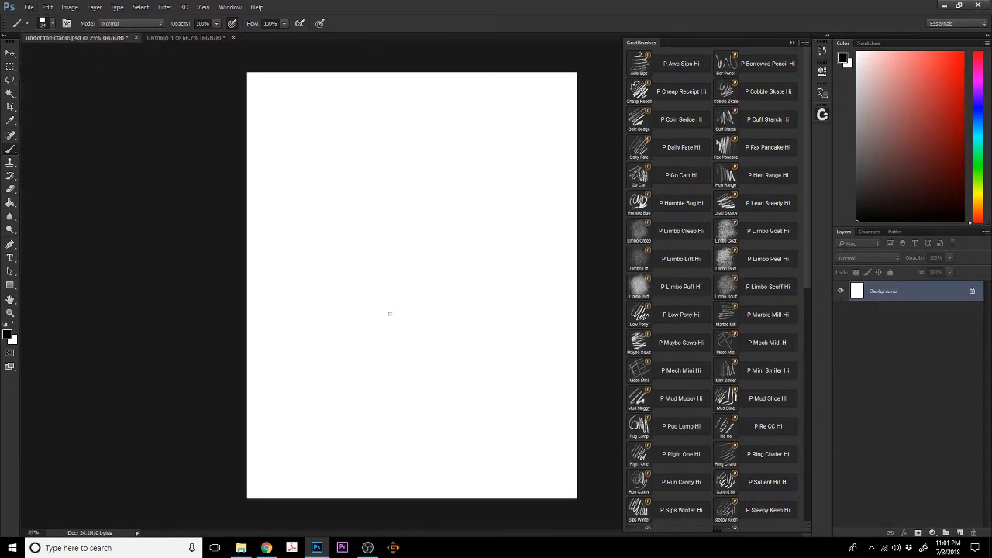
pyautogui.click(959, 534)
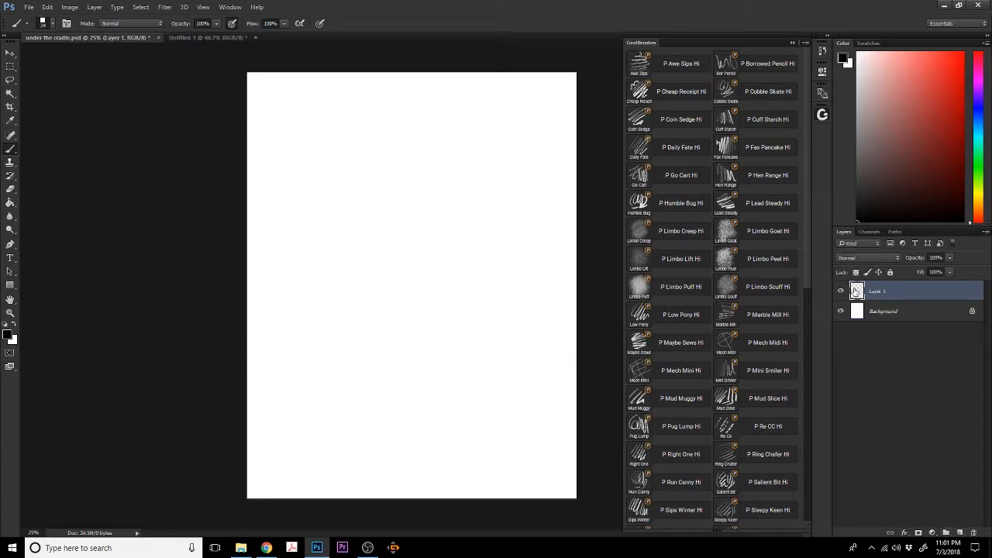
# Give the new layer a Pattern Overlay using the Grid pattern and fill the layer with black using the Paint Bucket
pyautogui.doubleClick(856, 289)
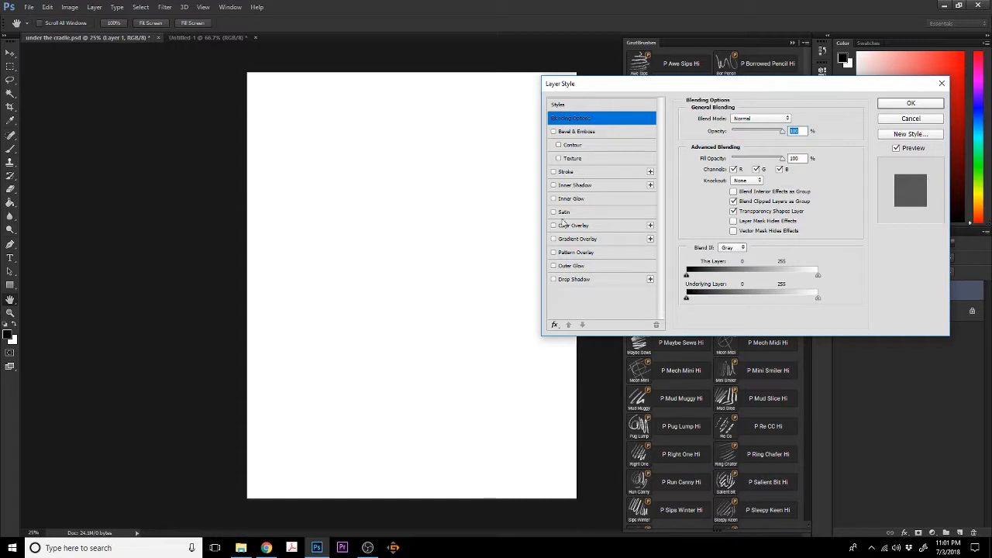
pyautogui.click(553, 253)
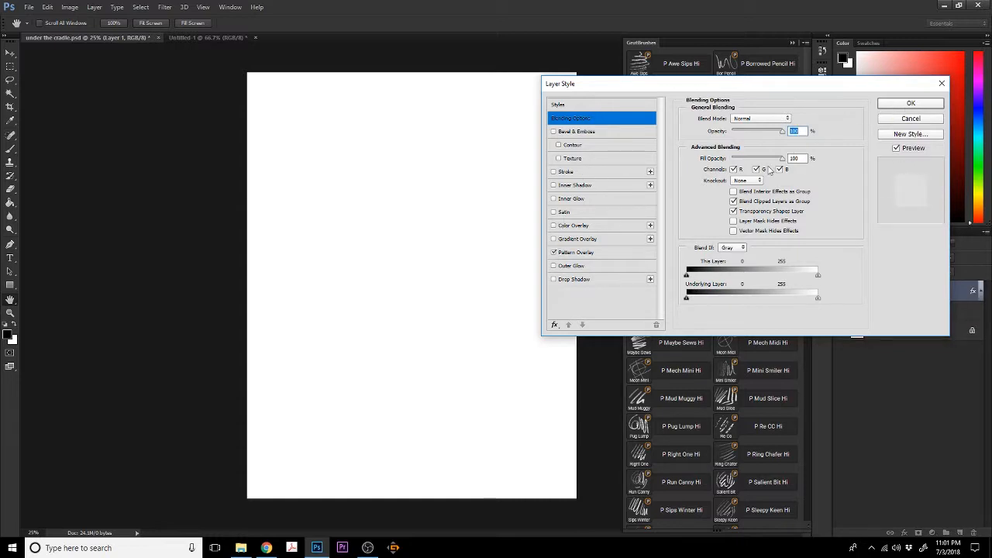
pyautogui.click(611, 255)
pyautogui.click(757, 155)
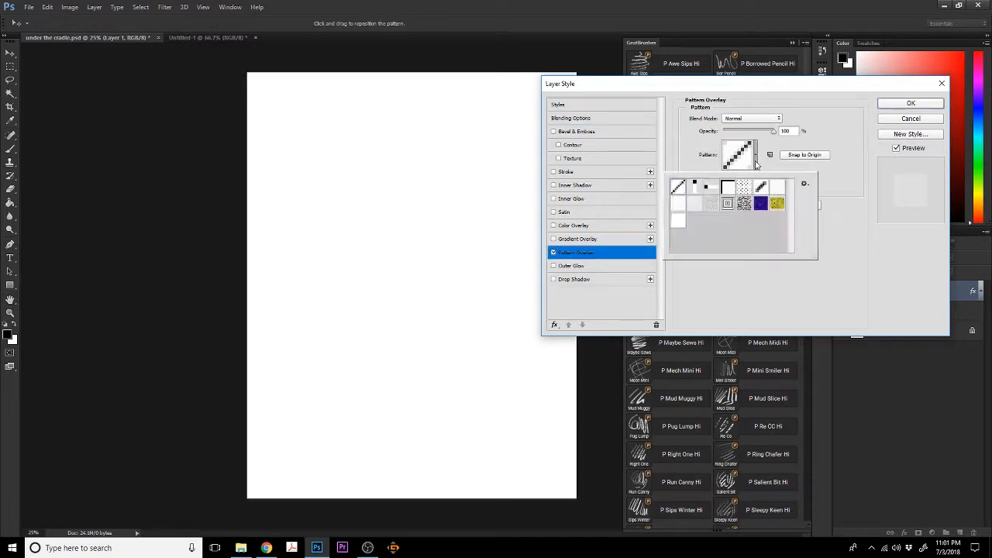
pyautogui.click(678, 222)
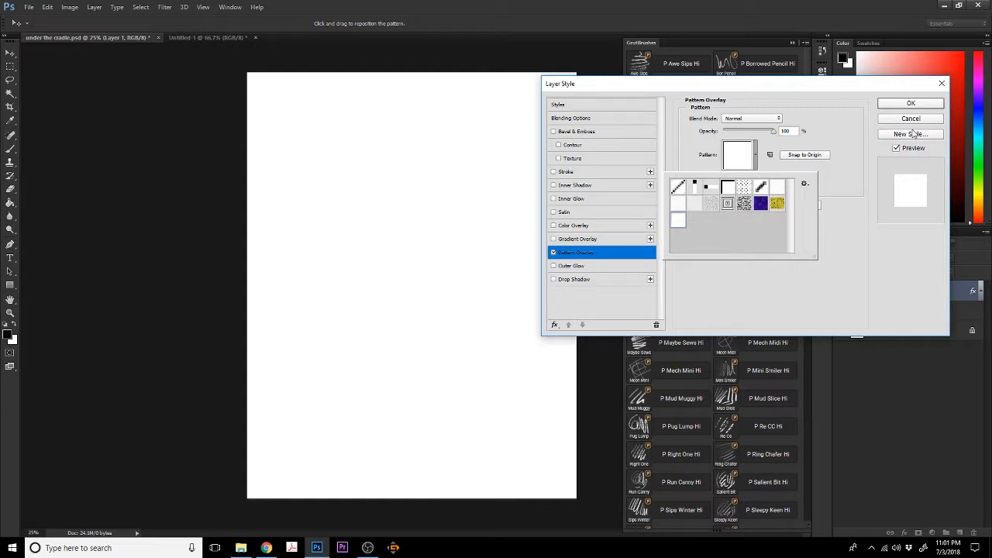
pyautogui.click(889, 103)
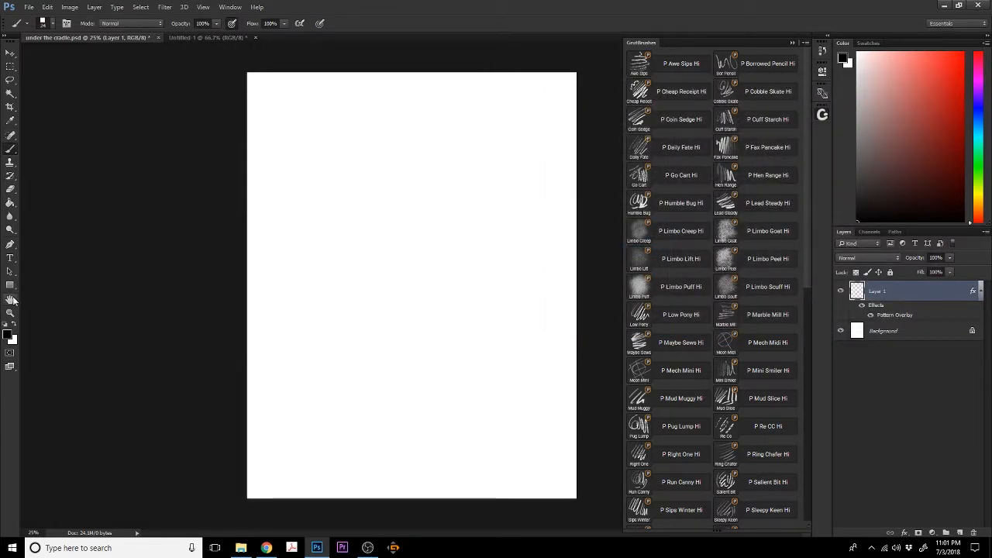
pyautogui.click(11, 203)
pyautogui.click(313, 256)
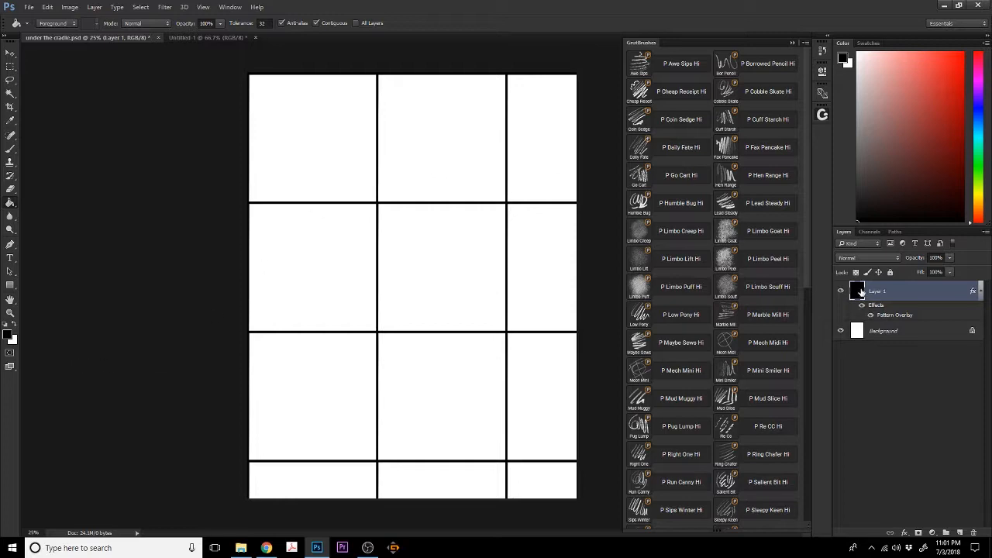
# Set the scale of the grid layer's Pattern Overlay to 2% and apply it
pyautogui.doubleClick(859, 291)
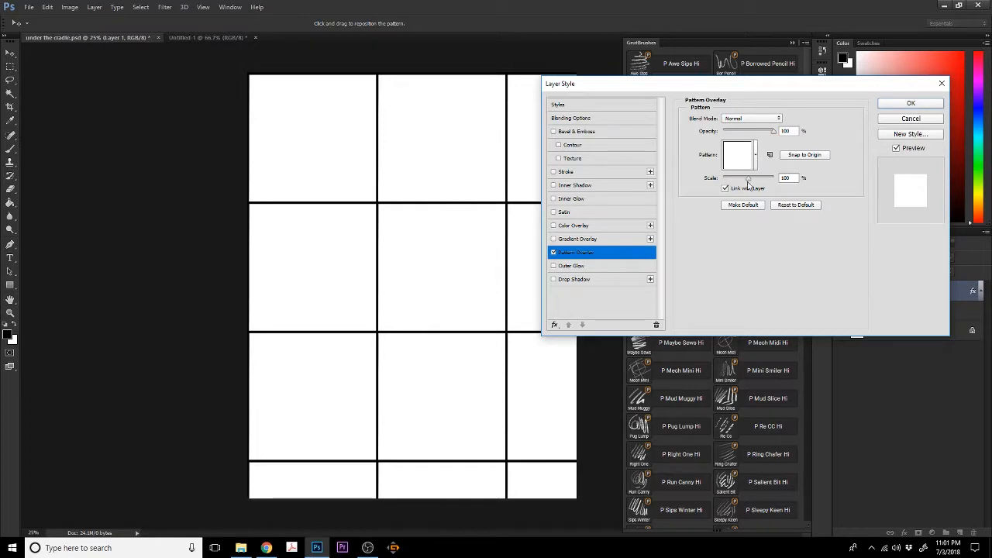
pyautogui.moveTo(748, 180)
pyautogui.mouseDown()
pyautogui.moveTo(717, 174)
pyautogui.moveTo(734, 179)
pyautogui.mouseUp()
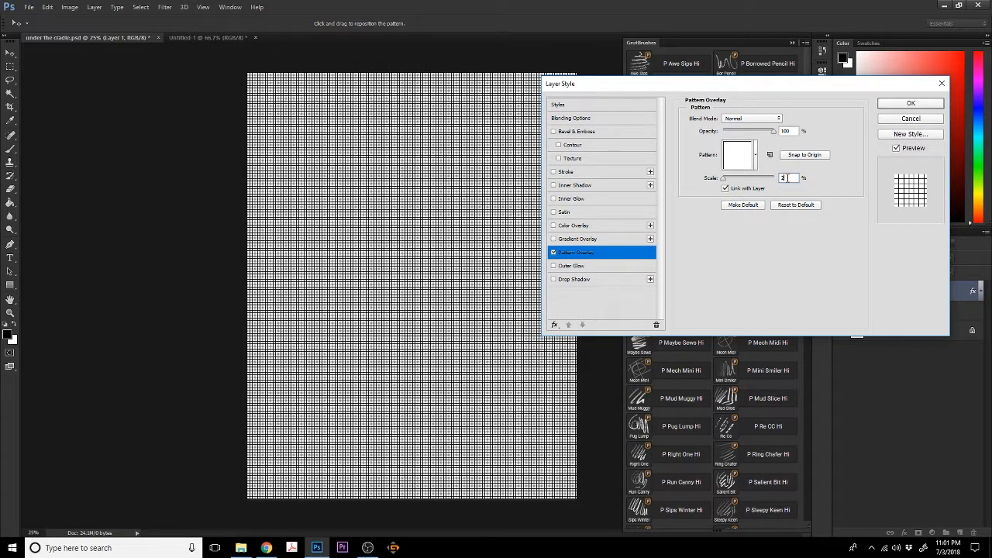
pyautogui.press('Return')
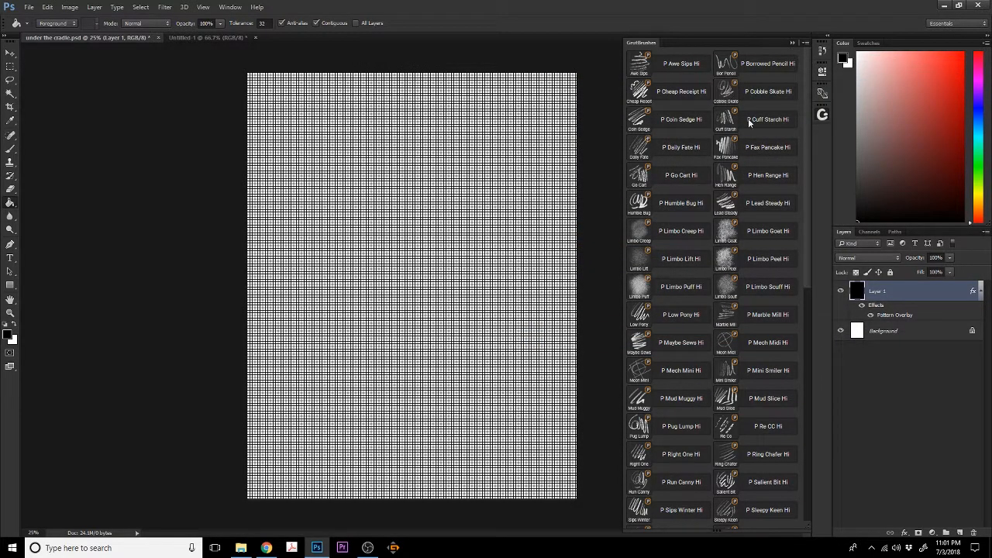
# Set the scale of the grid layer's Pattern Overlay to 7% and apply the layer style
pyautogui.doubleClick(851, 293)
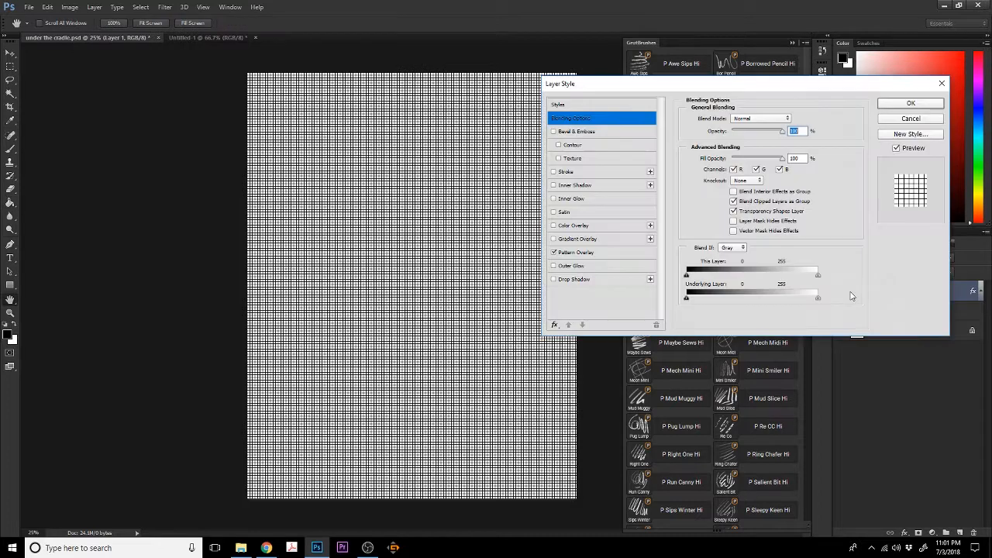
pyautogui.click(575, 252)
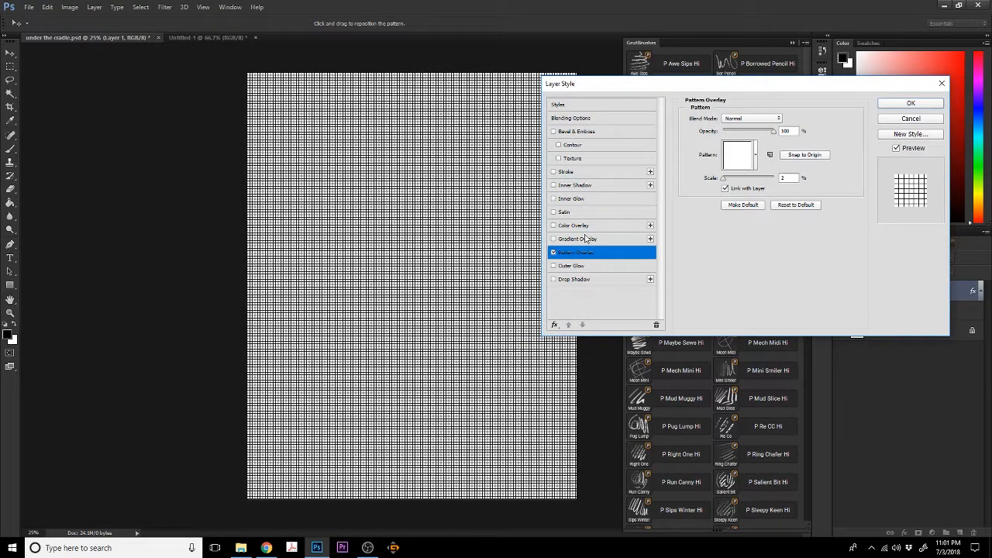
pyautogui.doubleClick(784, 177)
pyautogui.write('4')
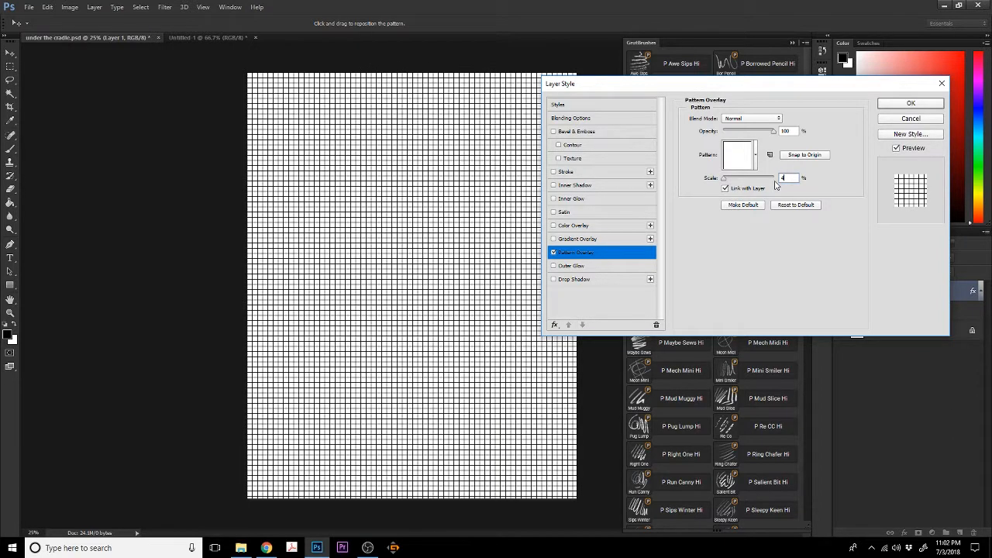
pyautogui.write('5')
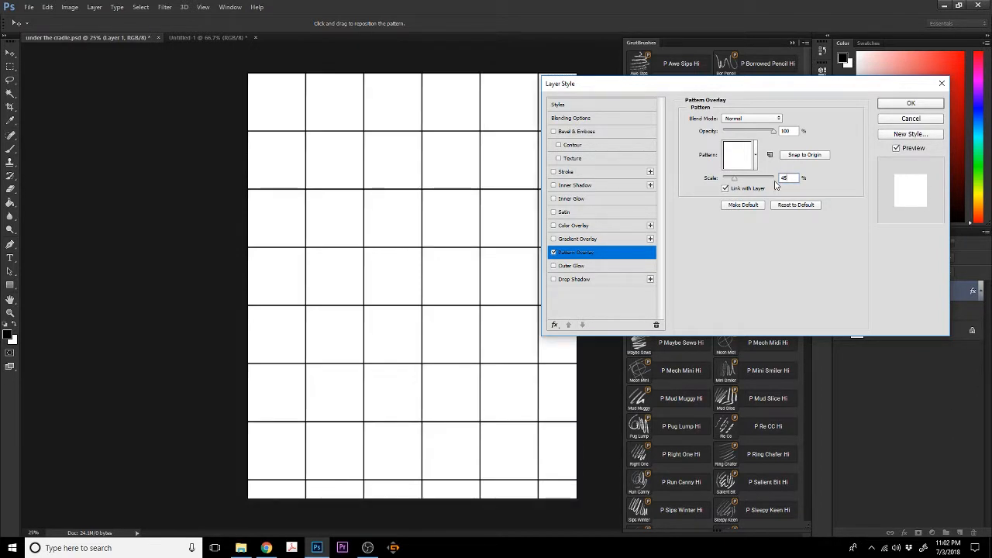
pyautogui.press('BackSpace')
pyautogui.press('BackSpace')
pyautogui.write('5')
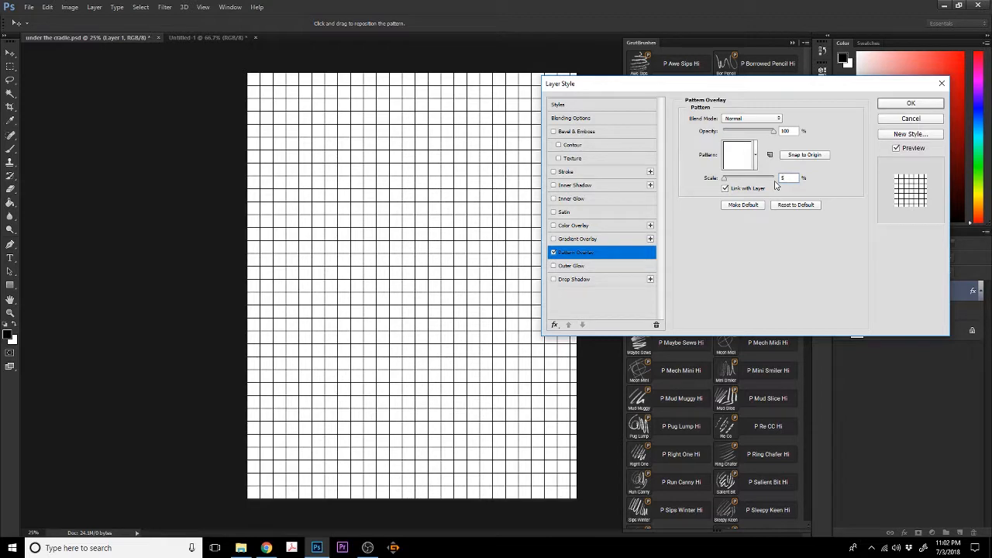
pyautogui.write('.5')
pyautogui.press('Return')
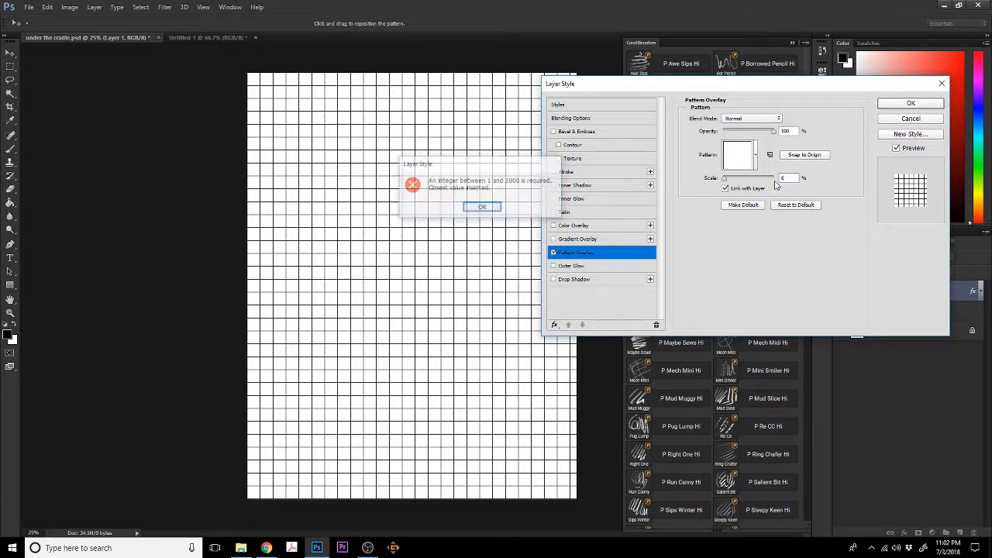
pyautogui.press('Return')
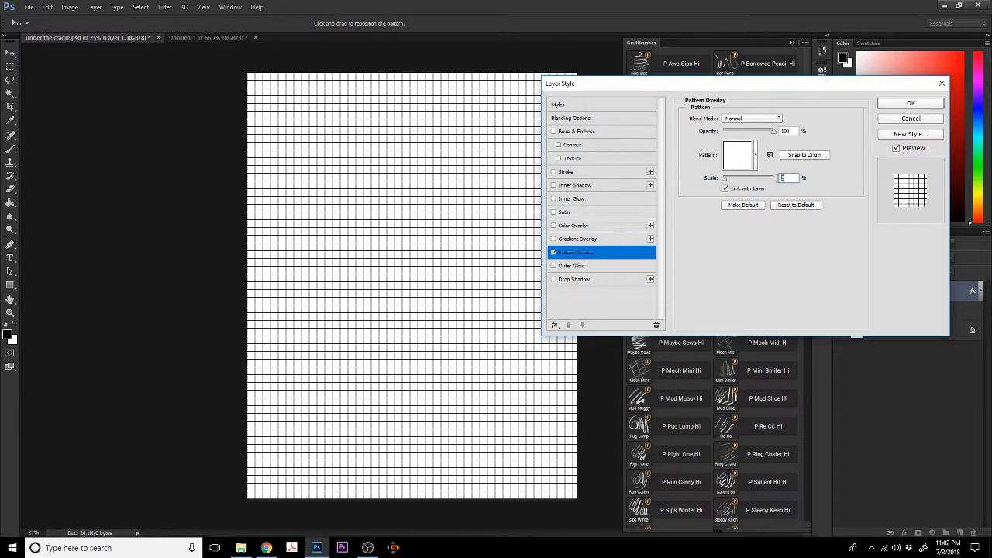
pyautogui.write('7')
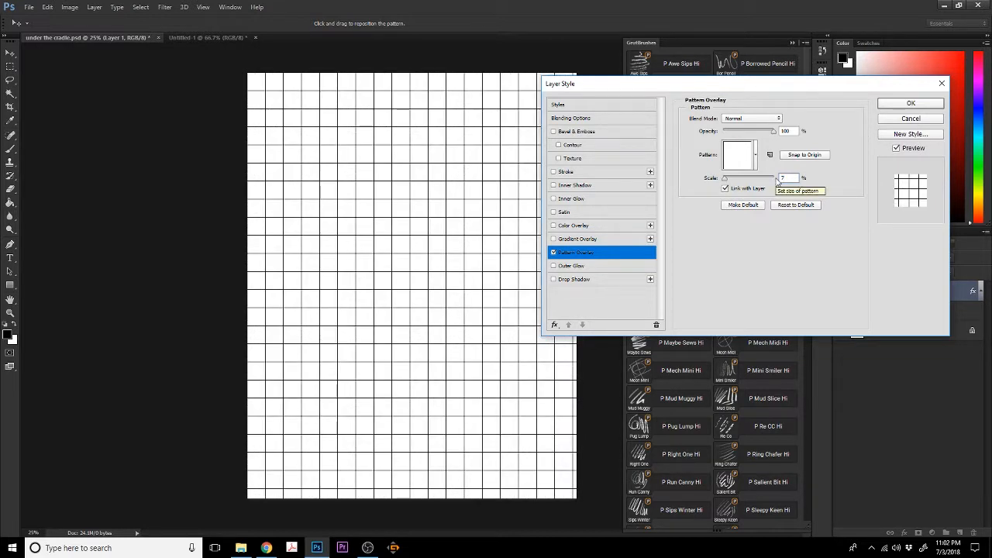
pyautogui.click(911, 104)
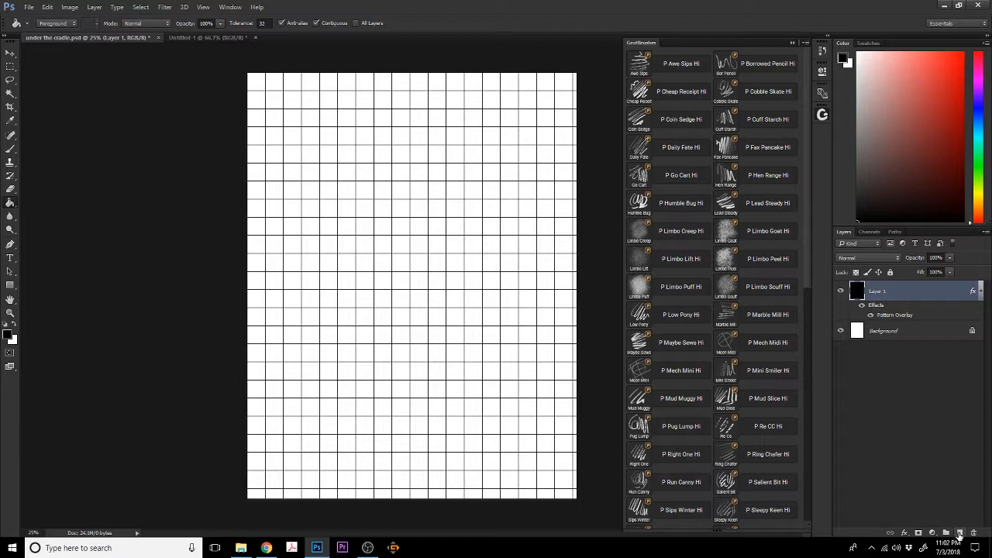
# Add a layer mask to the grid layer, fill it with black using the Paint Bucket, and make white the foreground colour
pyautogui.click(918, 533)
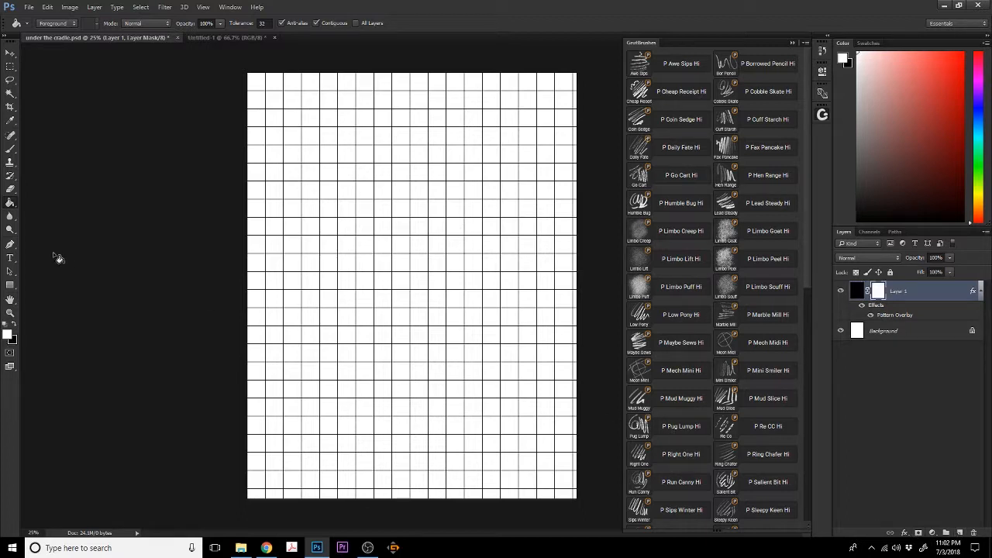
pyautogui.click(13, 326)
pyautogui.click(347, 247)
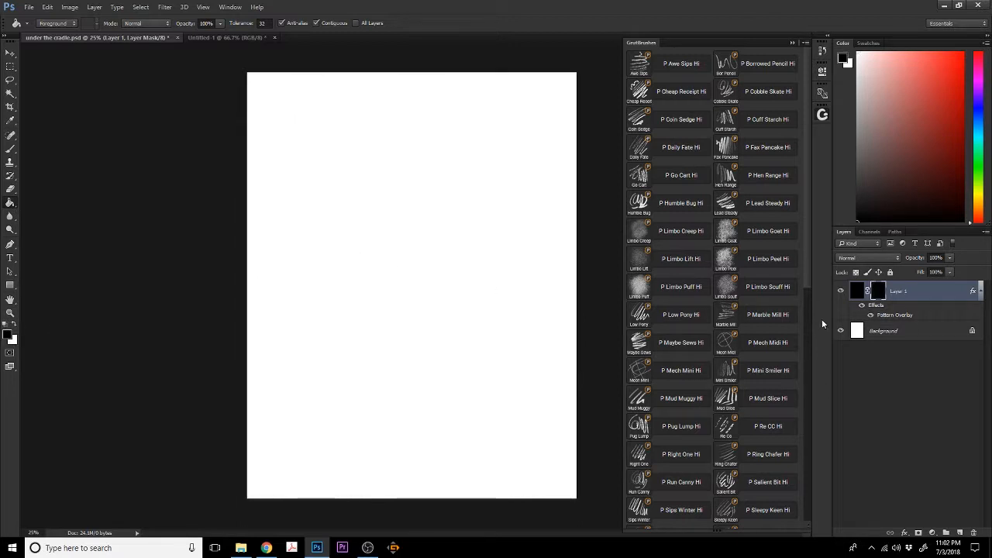
pyautogui.click(14, 326)
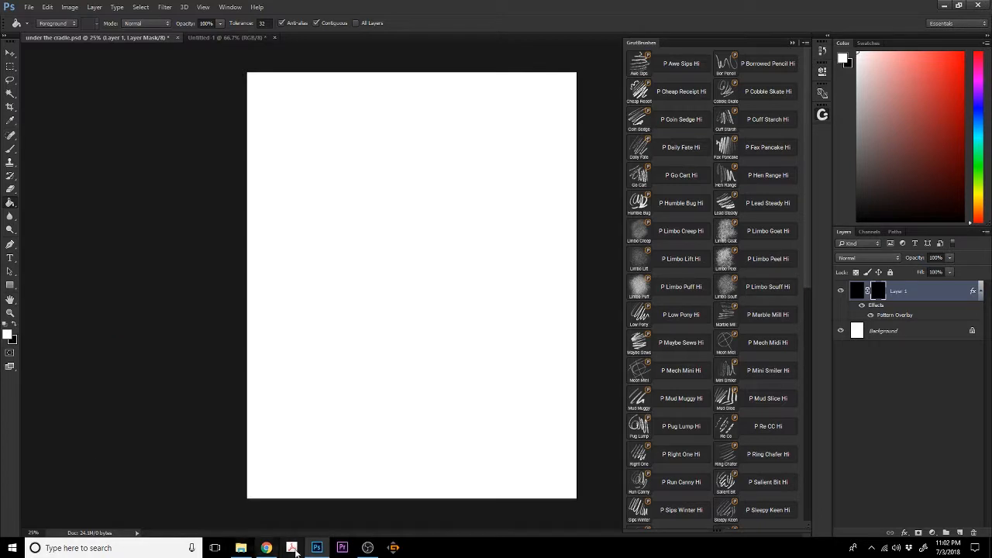
# Switch to the Gaomon Tablet settings and set the work area's current display to Display1 (MainDisplay)
pyautogui.click(393, 548)
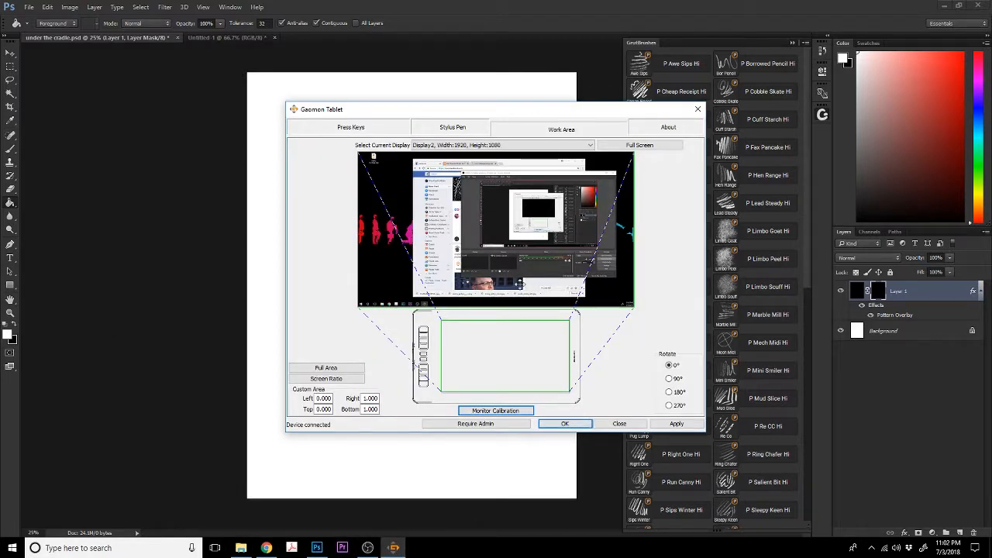
pyautogui.click(501, 412)
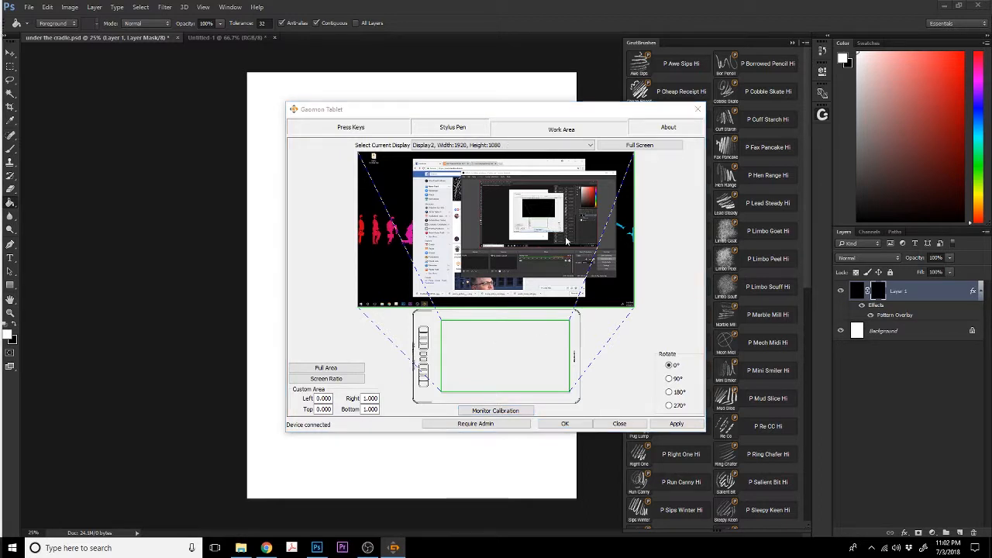
pyautogui.click(338, 343)
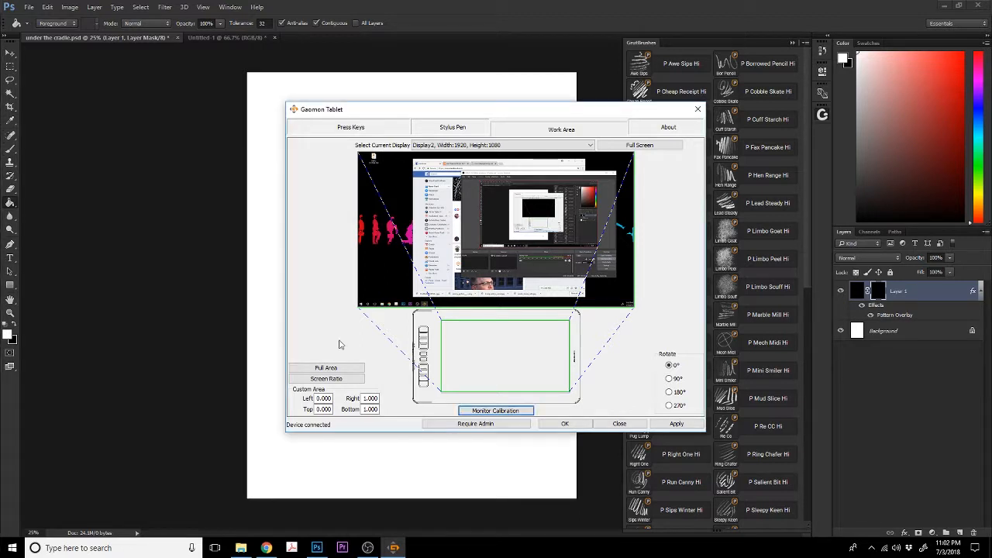
pyautogui.click(560, 149)
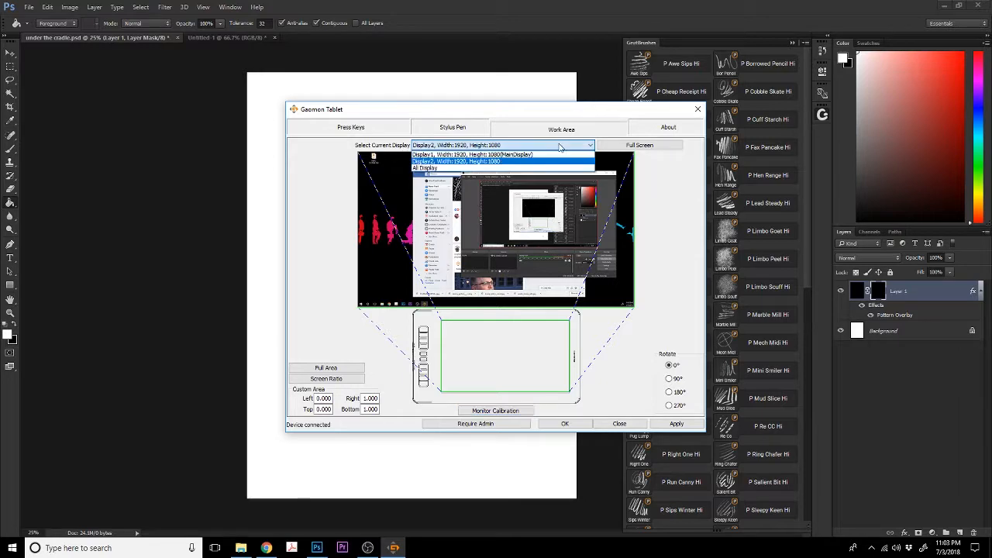
pyautogui.click(551, 152)
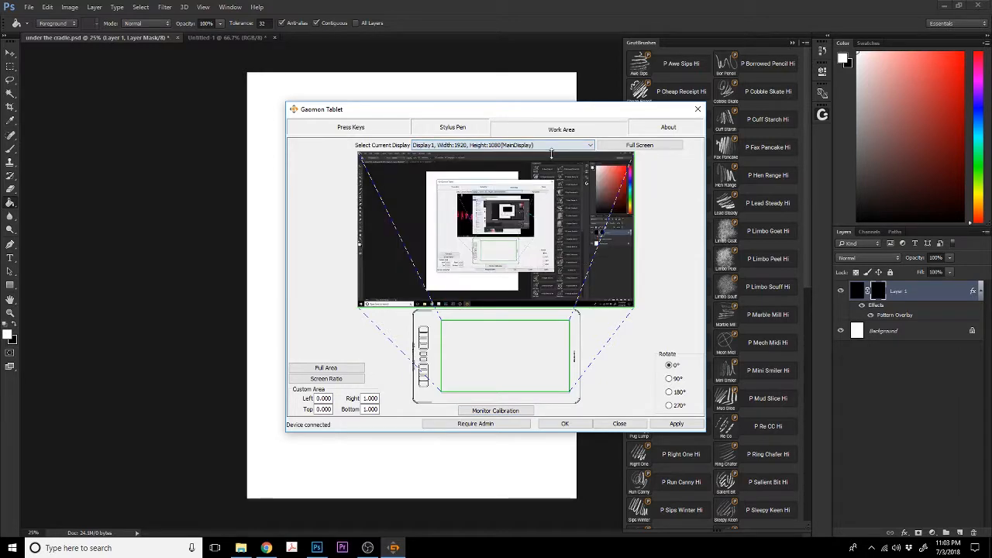
# Run the monitor calibration through its cross targets and accept the tablet settings
pyautogui.click(514, 410)
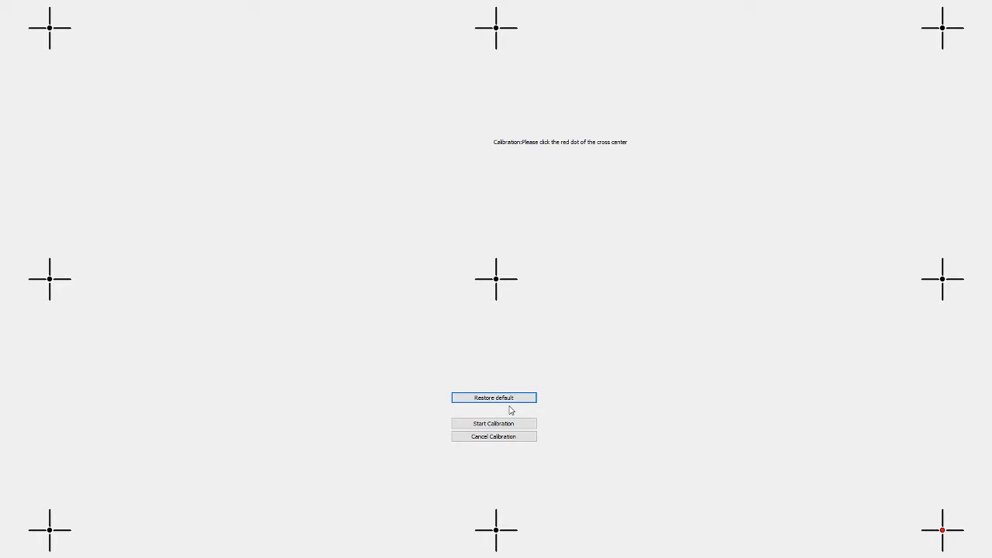
pyautogui.click(943, 530)
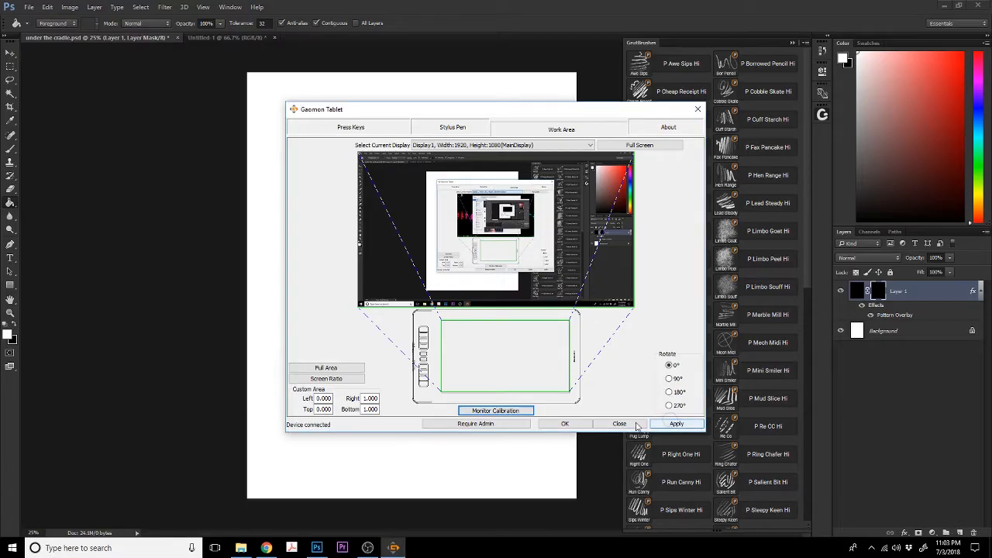
pyautogui.click(575, 425)
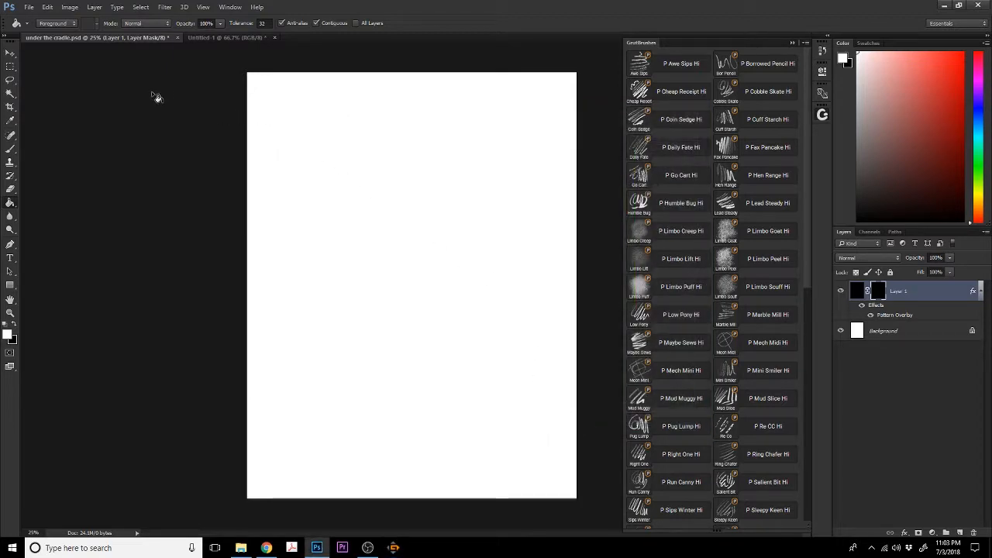
pyautogui.click(28, 7)
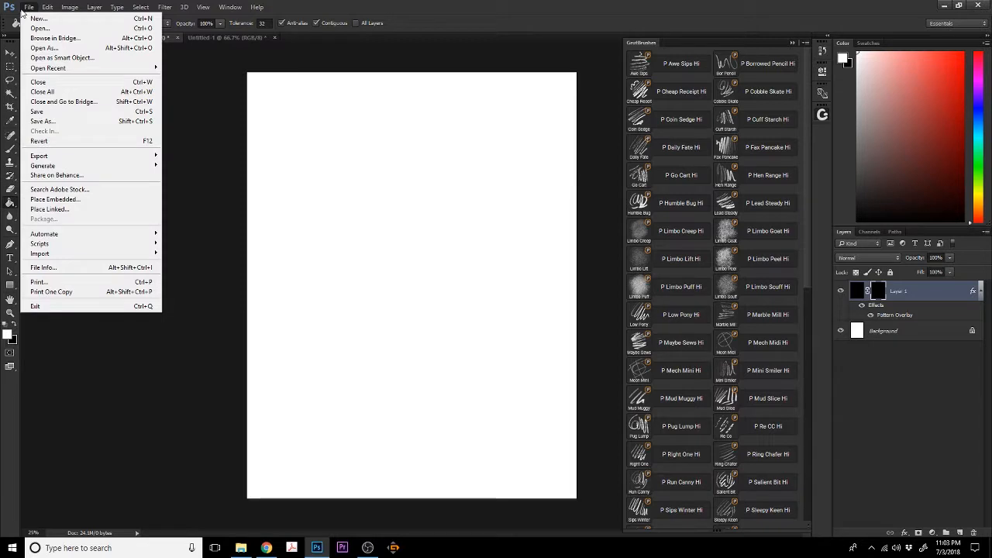
pyautogui.moveTo(36, 69)
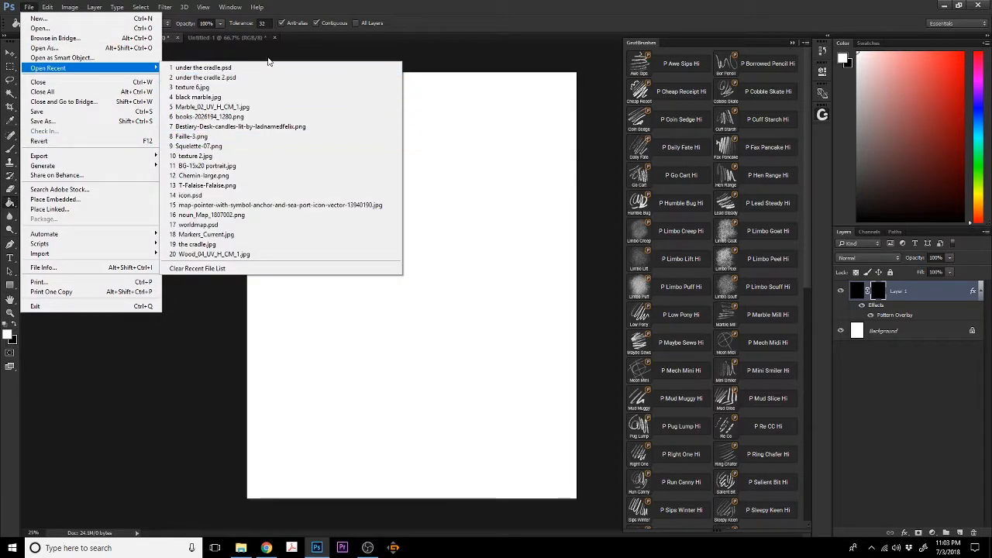
pyautogui.click(404, 5)
# Activate the Brush tool and reset its presets to the default brushes without saving the current set
pyautogui.click(9, 154)
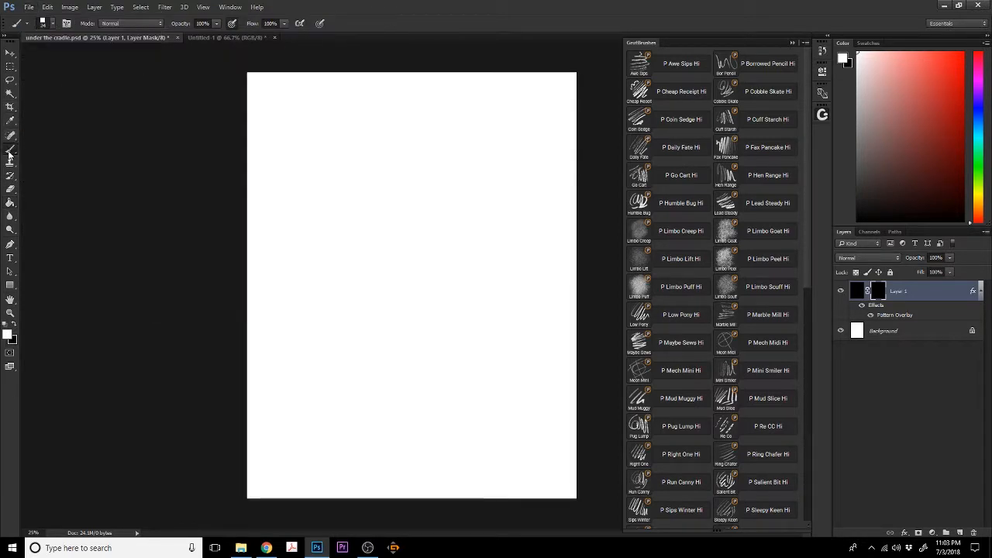
pyautogui.click(52, 23)
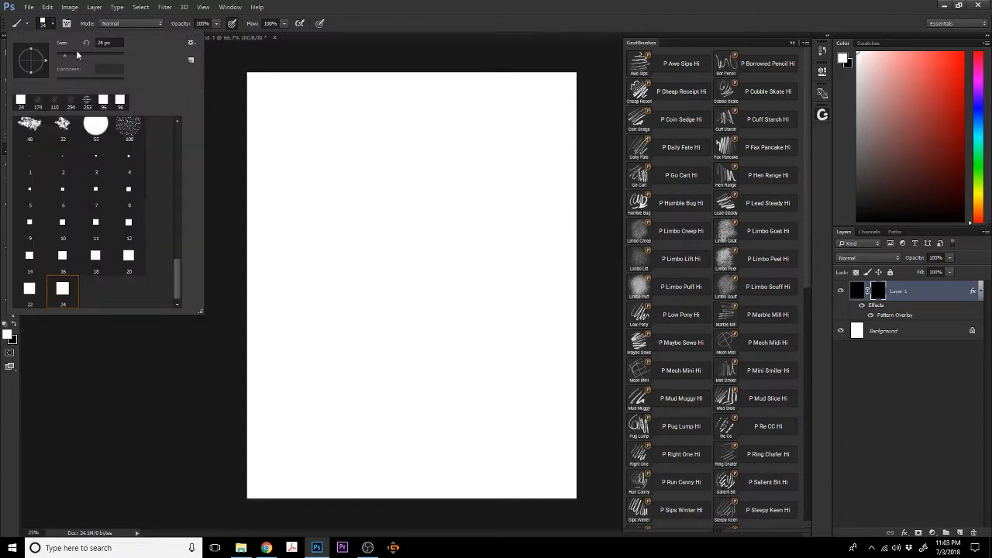
pyautogui.click(192, 43)
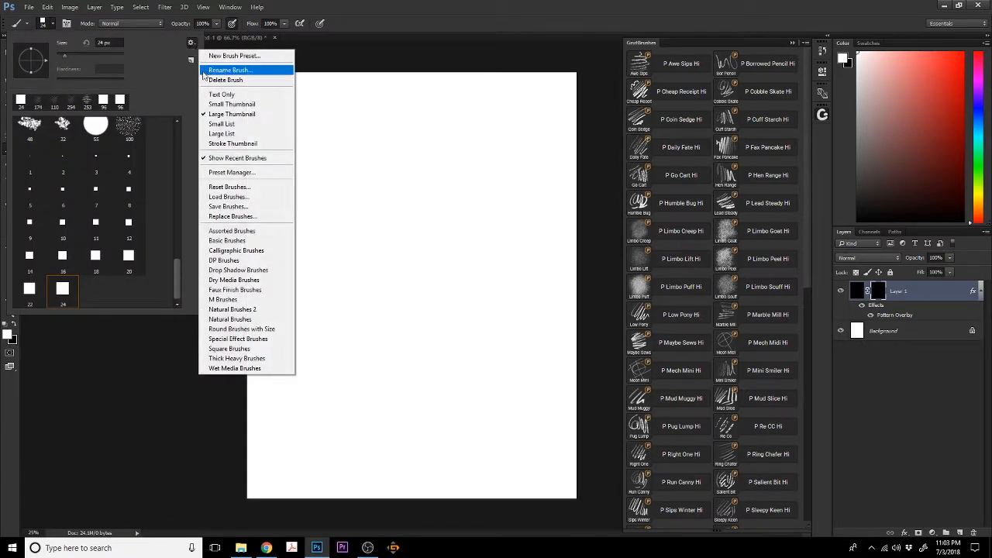
pyautogui.click(243, 187)
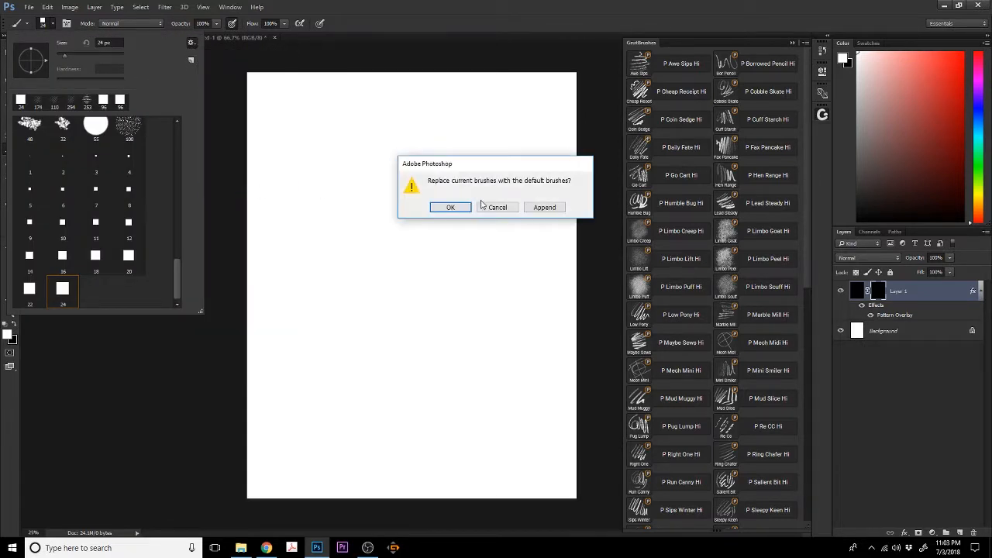
pyautogui.click(456, 209)
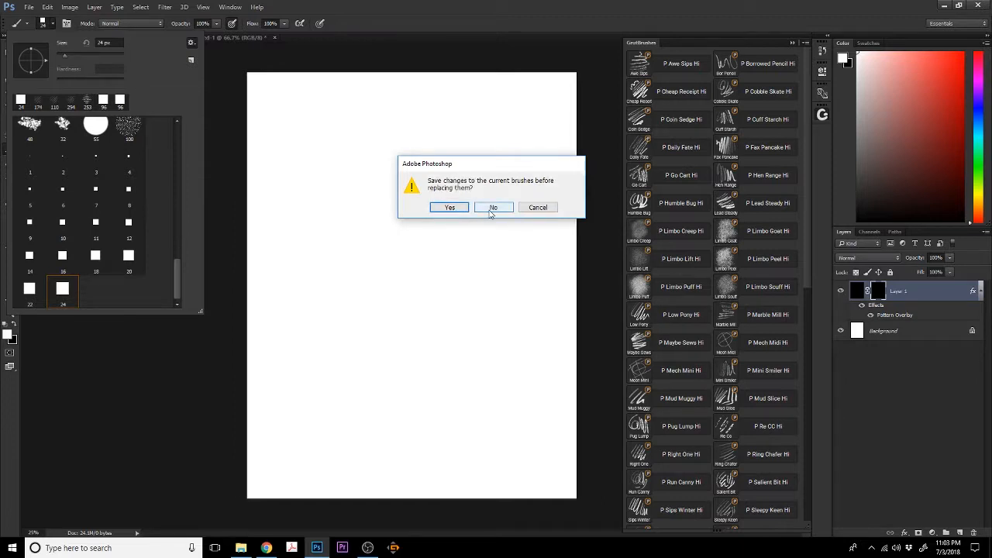
pyautogui.click(491, 209)
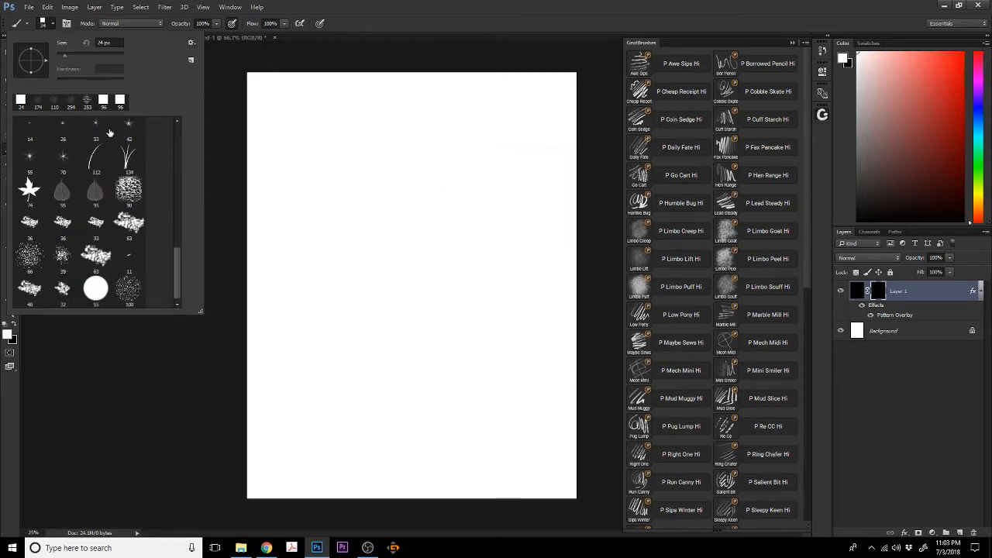
# Replace the brush presets with the Square Brushes set and choose the 24 px square brush
pyautogui.scroll(3, 110, 225)
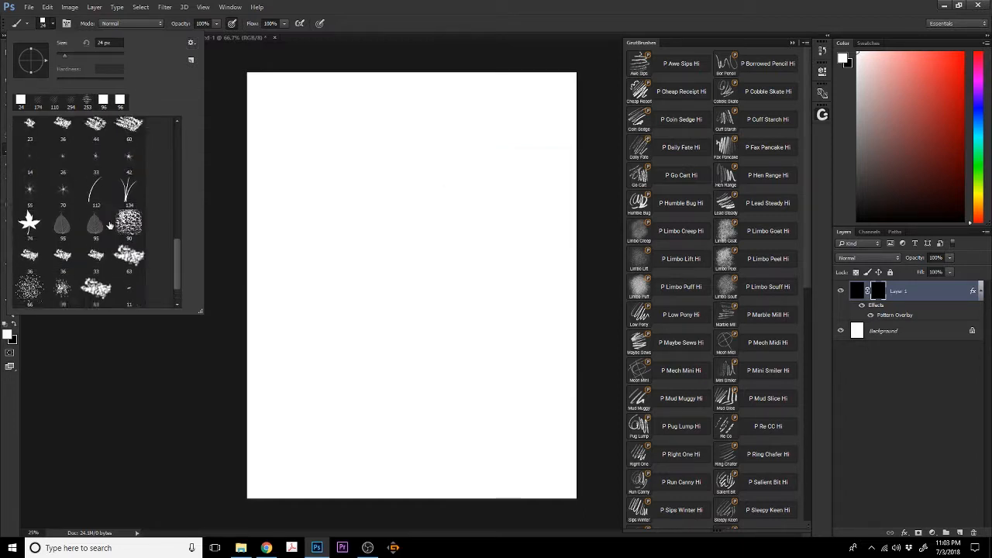
pyautogui.scroll(1, 109, 226)
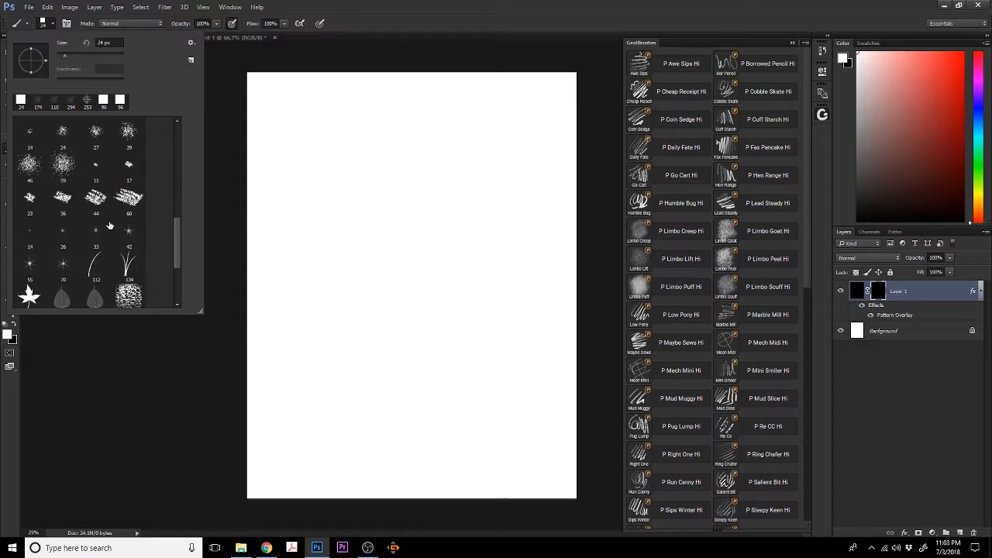
pyautogui.click(195, 44)
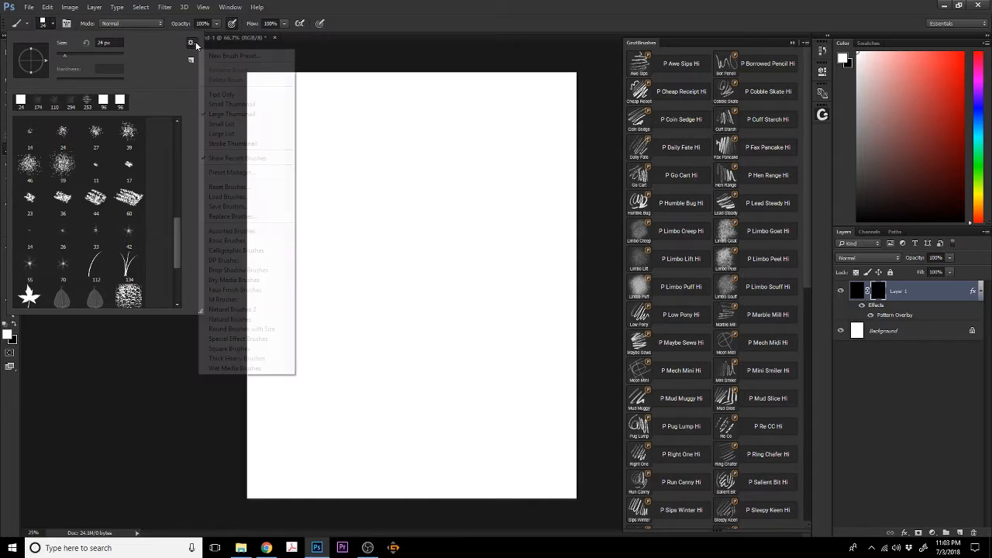
pyautogui.click(265, 349)
pyautogui.click(447, 207)
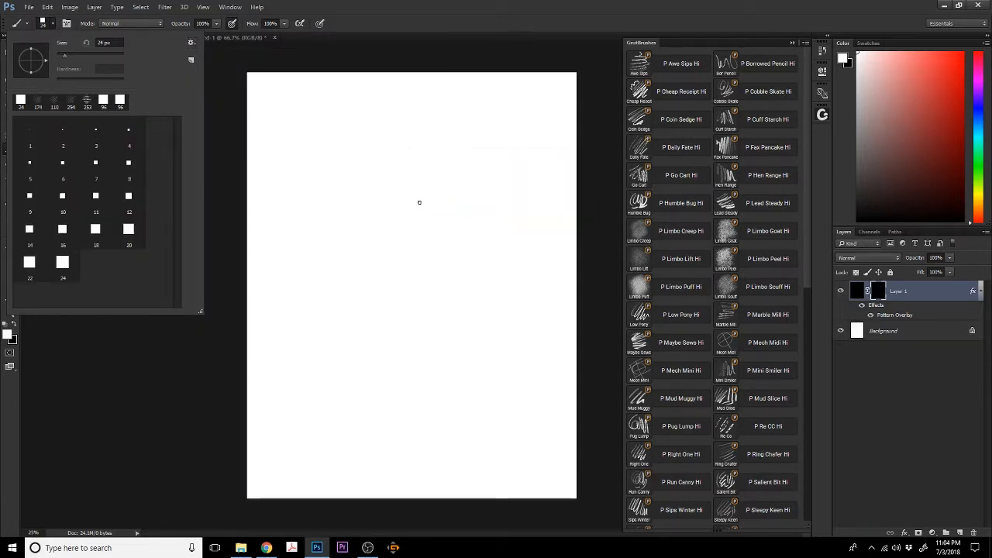
pyautogui.click(60, 266)
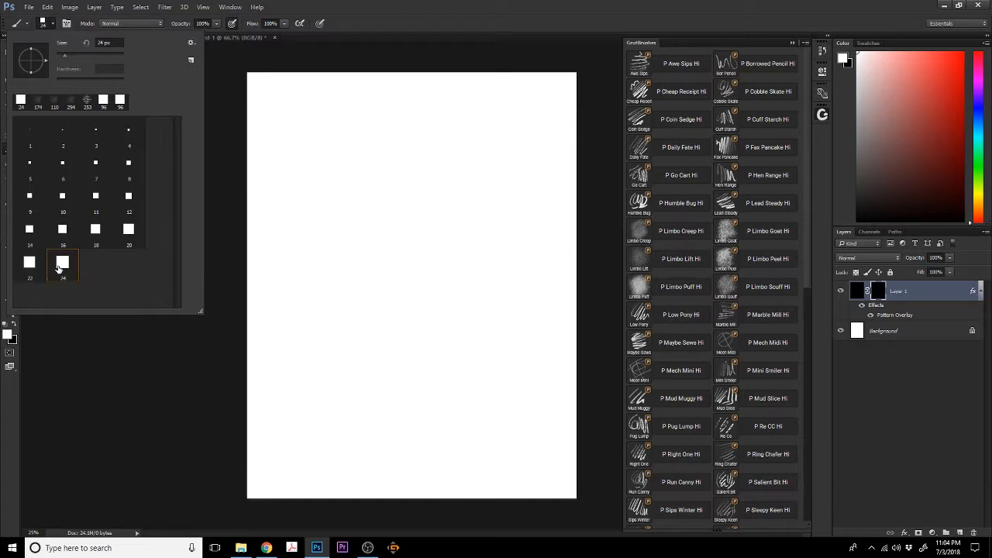
# Show the Brush settings and add a new layer above the masked grid layer
pyautogui.click(229, 8)
pyautogui.click(243, 98)
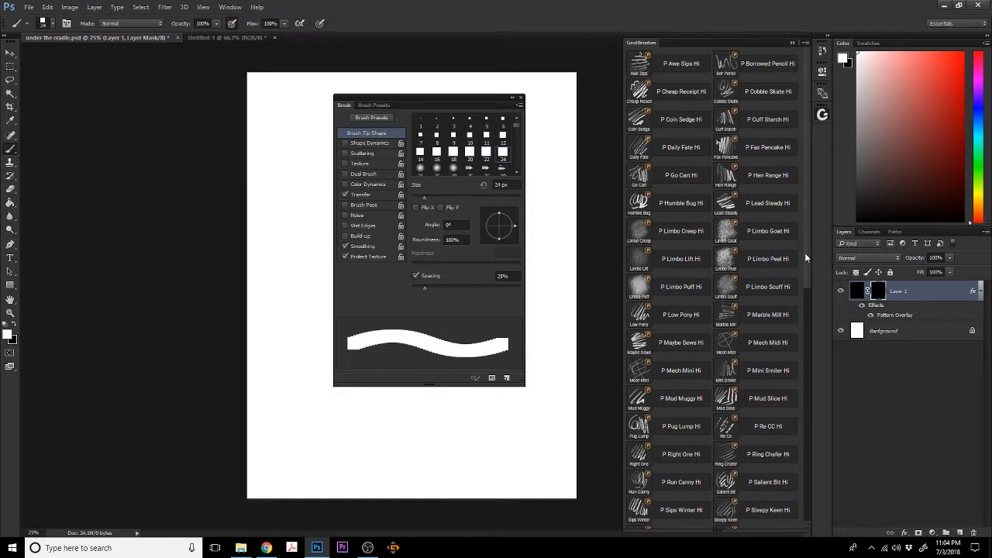
pyautogui.click(960, 534)
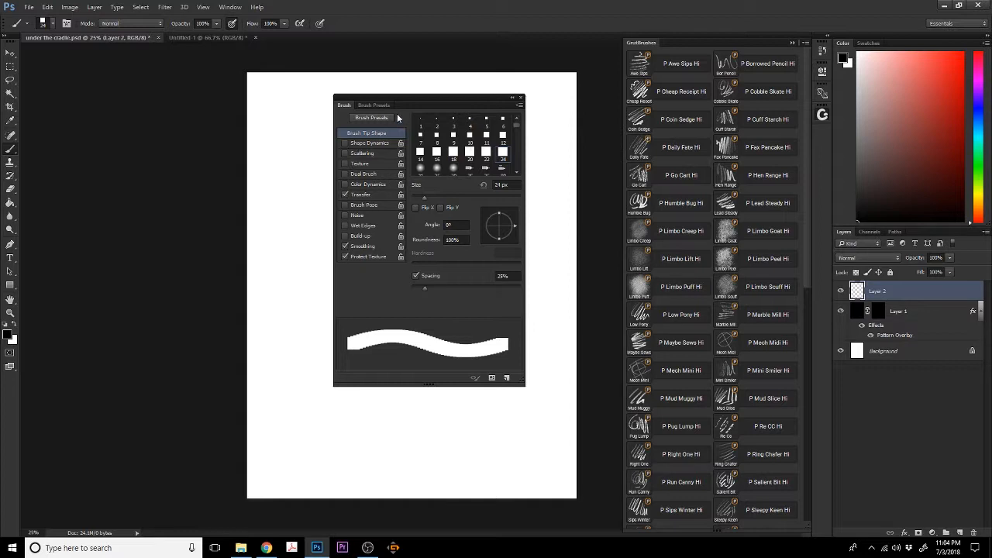
# Move the Brush settings clear of the page and check which opacity control the Transfer options use
pyautogui.moveTo(402, 98); pyautogui.dragTo(186, 82)
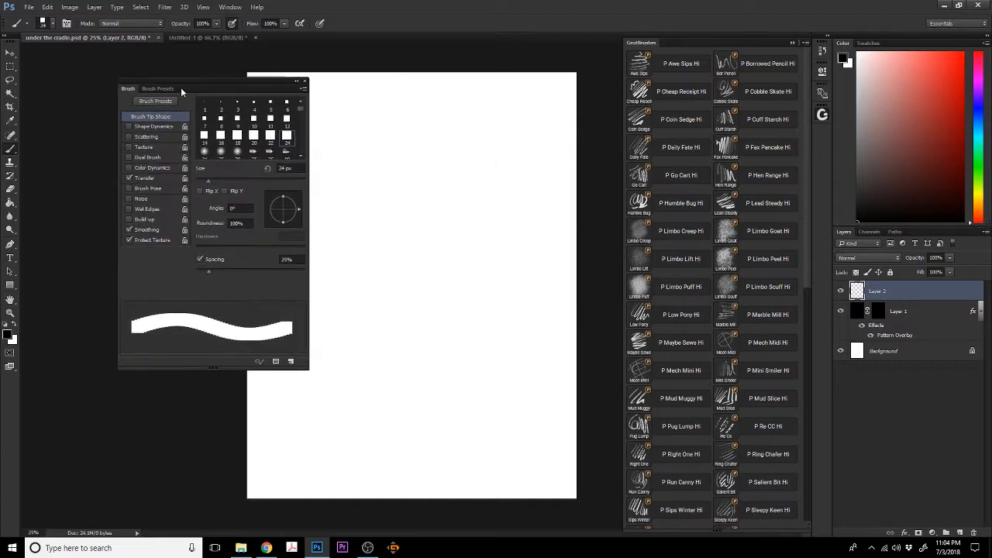
pyautogui.click(142, 179)
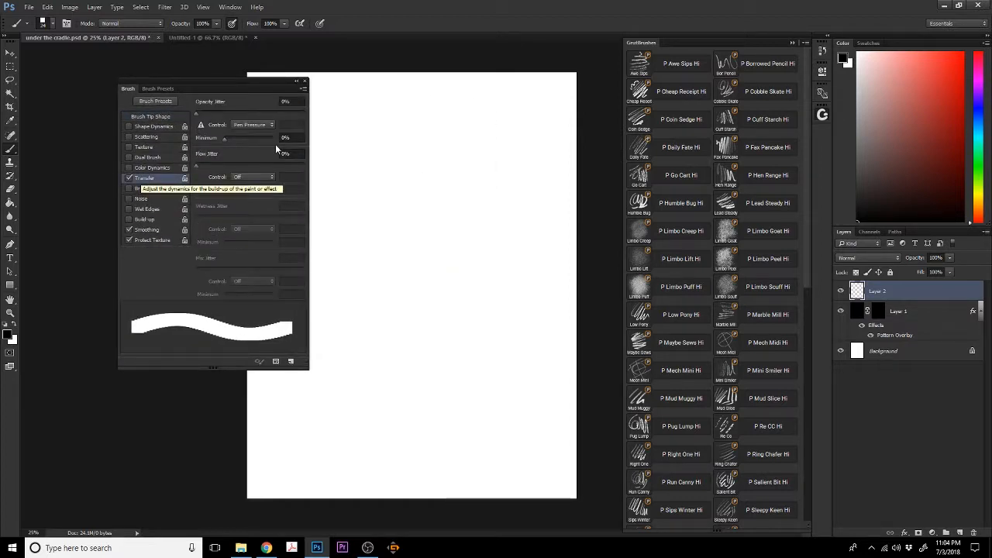
pyautogui.click(257, 127)
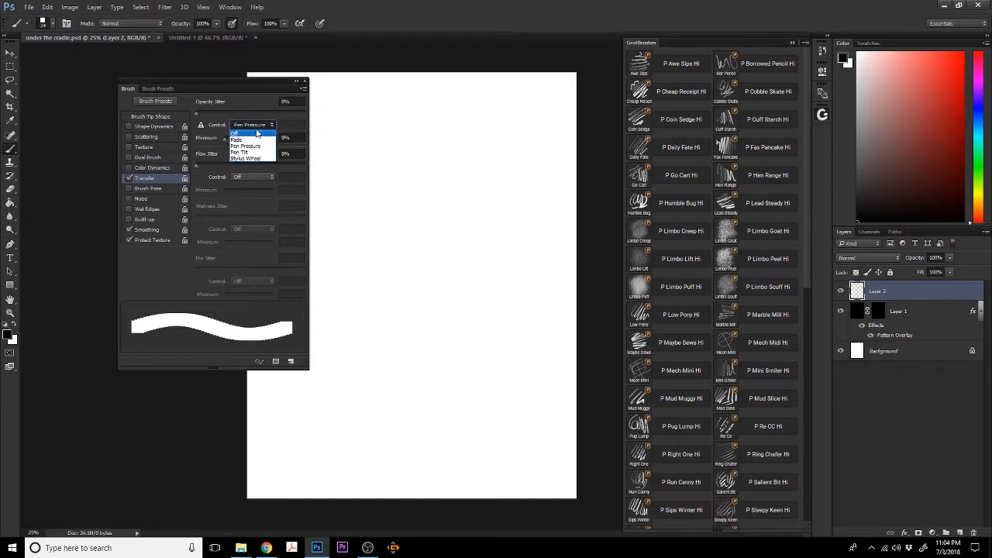
pyautogui.click(264, 117)
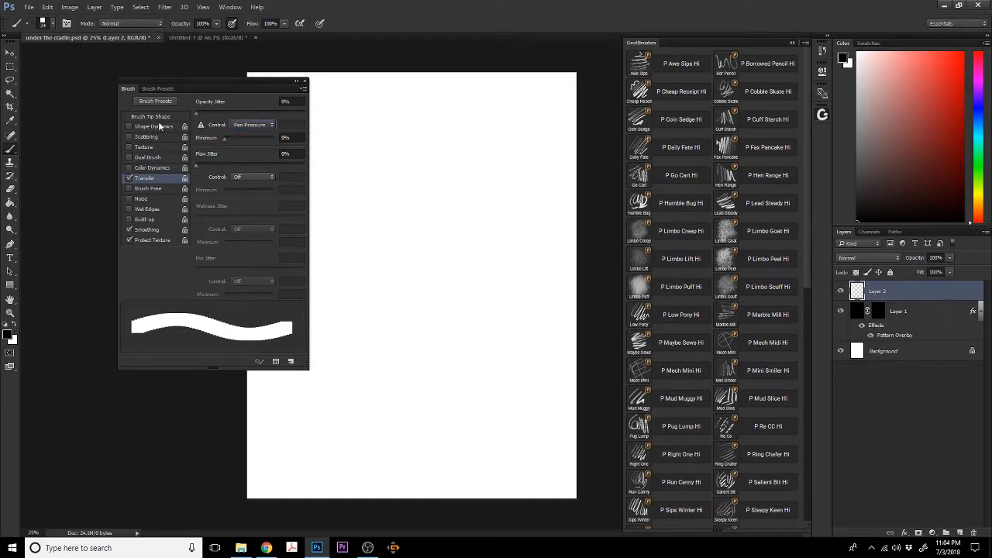
# Enable Shape Dynamics with 89% size jitter, 10% minimum diameter, 17% angle jitter and 0% roundness jitter
pyautogui.click(164, 126)
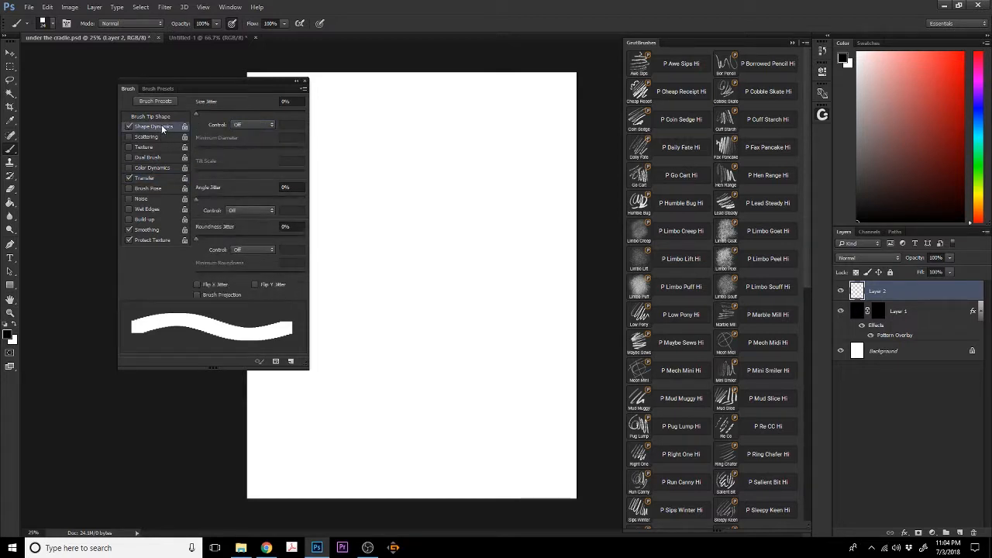
pyautogui.moveTo(194, 113); pyautogui.dragTo(294, 116)
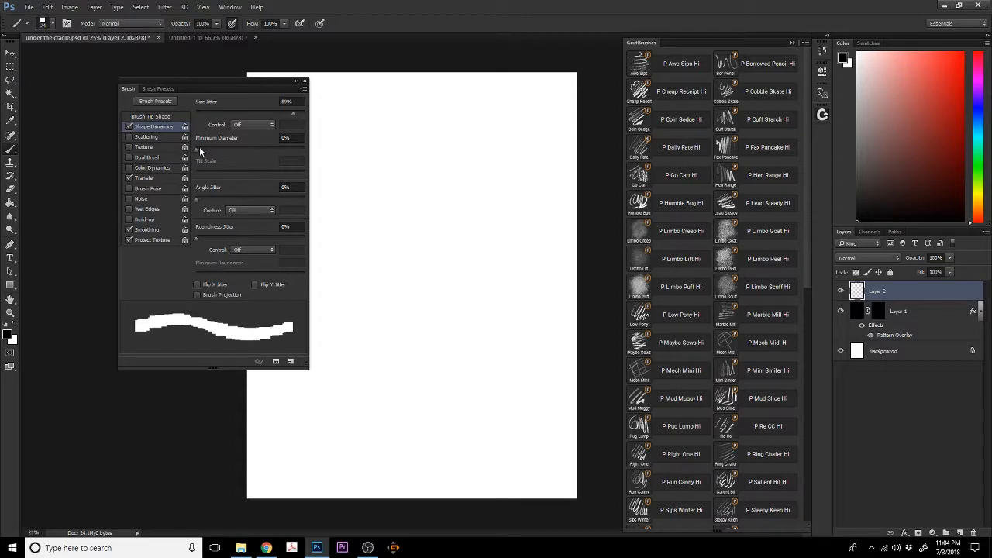
pyautogui.moveTo(195, 149); pyautogui.dragTo(207, 151)
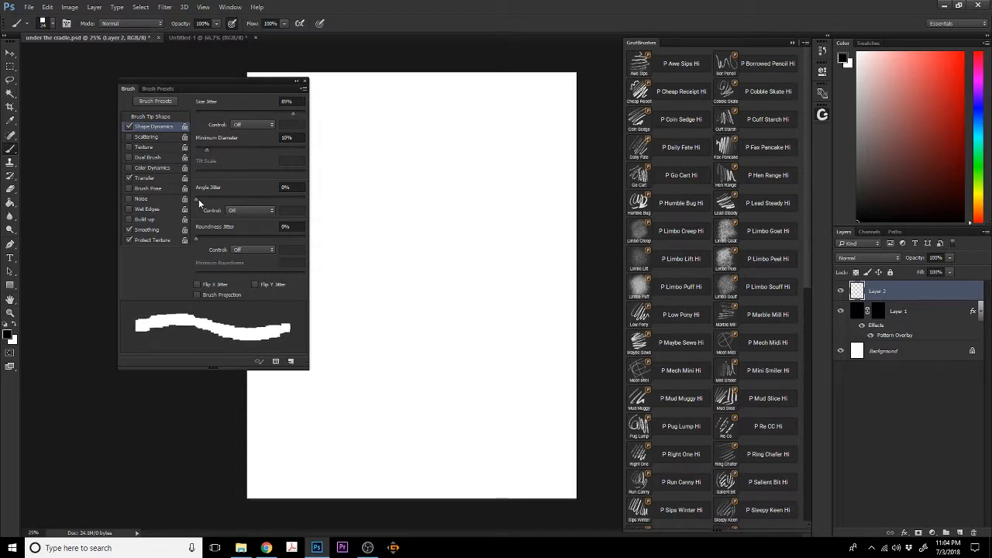
pyautogui.moveTo(195, 198); pyautogui.dragTo(214, 198)
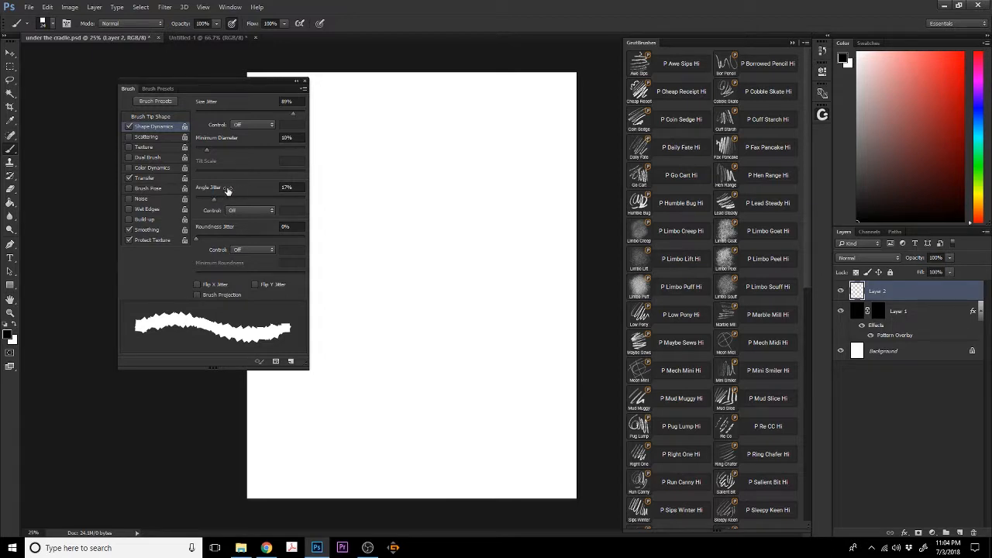
pyautogui.moveTo(196, 239); pyautogui.dragTo(310, 241)
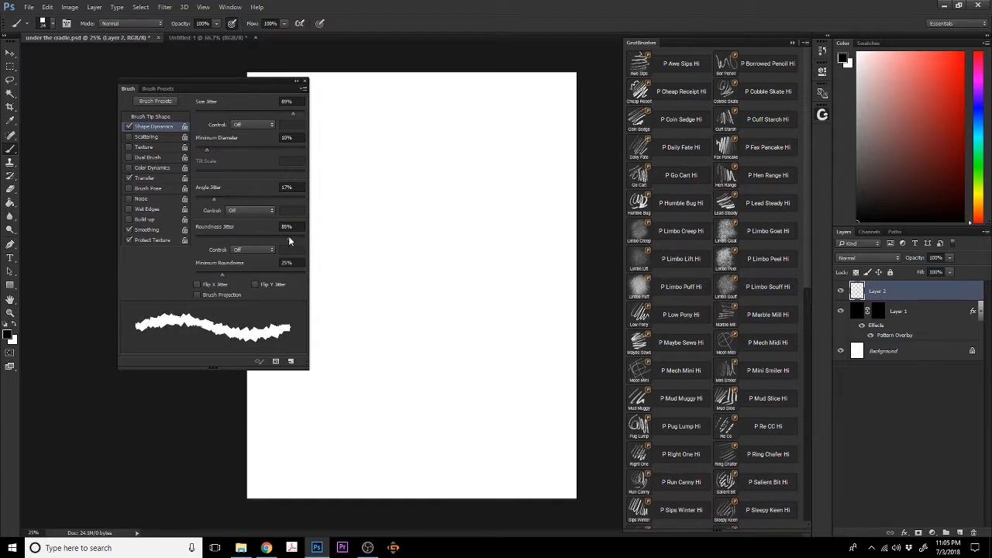
pyautogui.moveTo(300, 242); pyautogui.dragTo(196, 239)
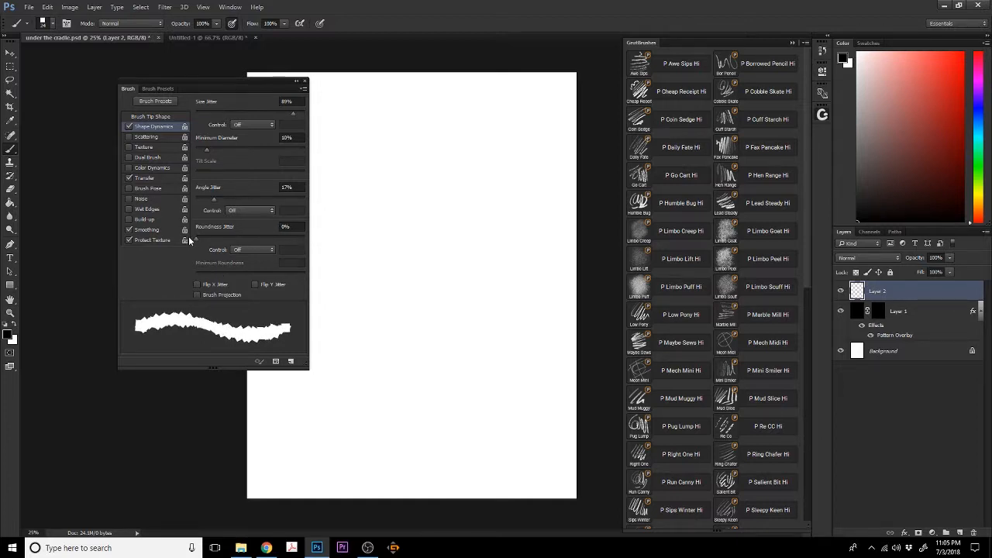
# Enable Scattering for the brush, try it on both axes, and settle on about 128% scatter with Both Axes off
pyautogui.click(143, 138)
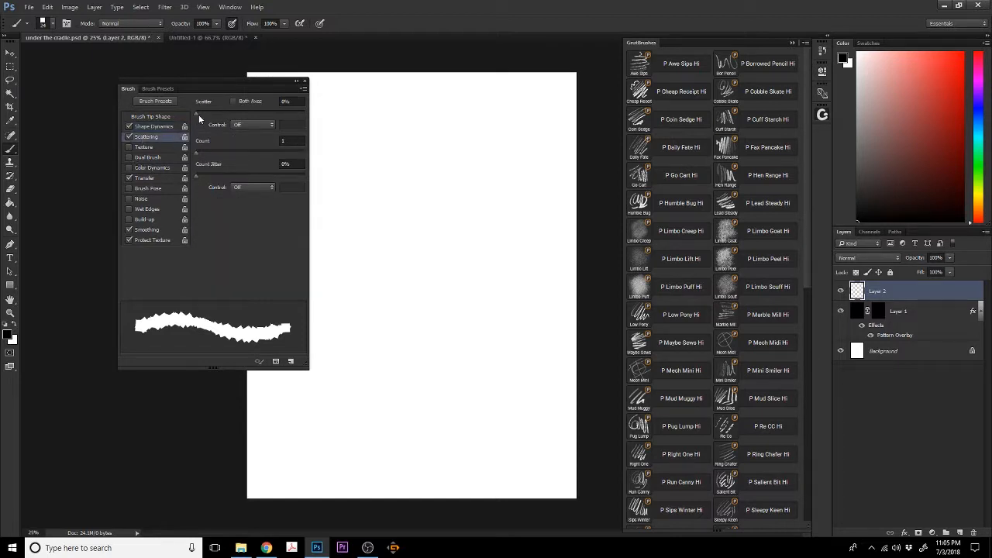
pyautogui.moveTo(196, 113); pyautogui.dragTo(213, 116)
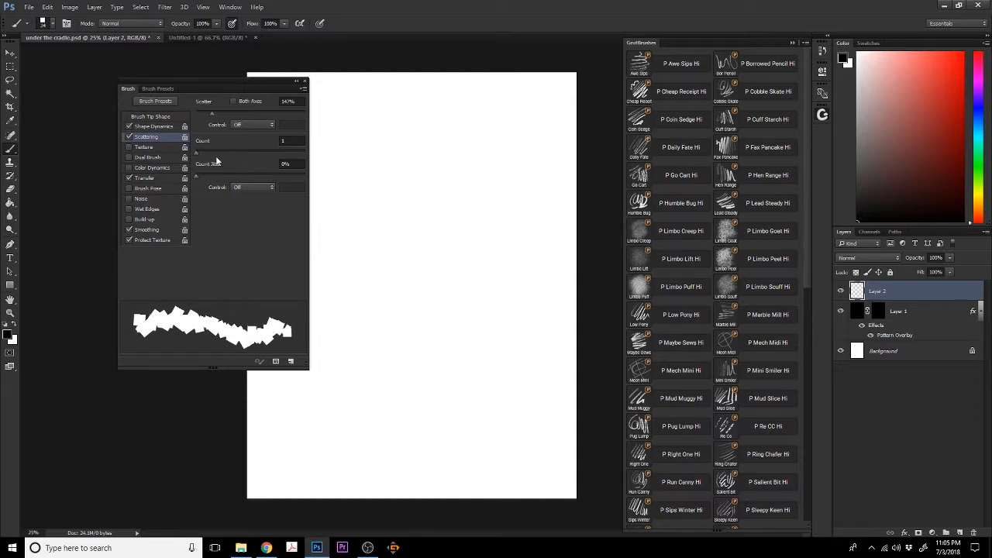
pyautogui.moveTo(211, 113); pyautogui.dragTo(207, 112)
pyautogui.click(234, 102)
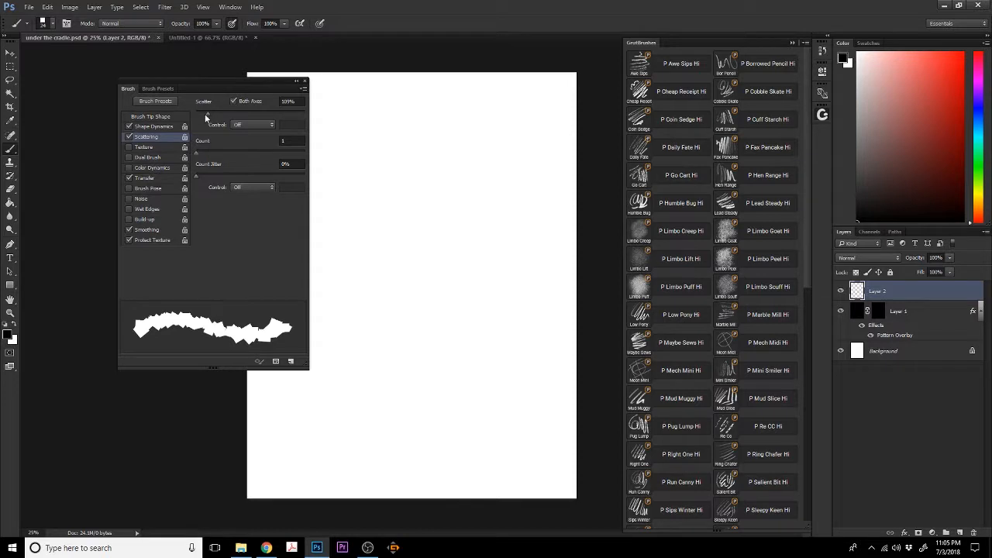
pyautogui.moveTo(204, 114); pyautogui.dragTo(325, 118)
pyautogui.click(233, 101)
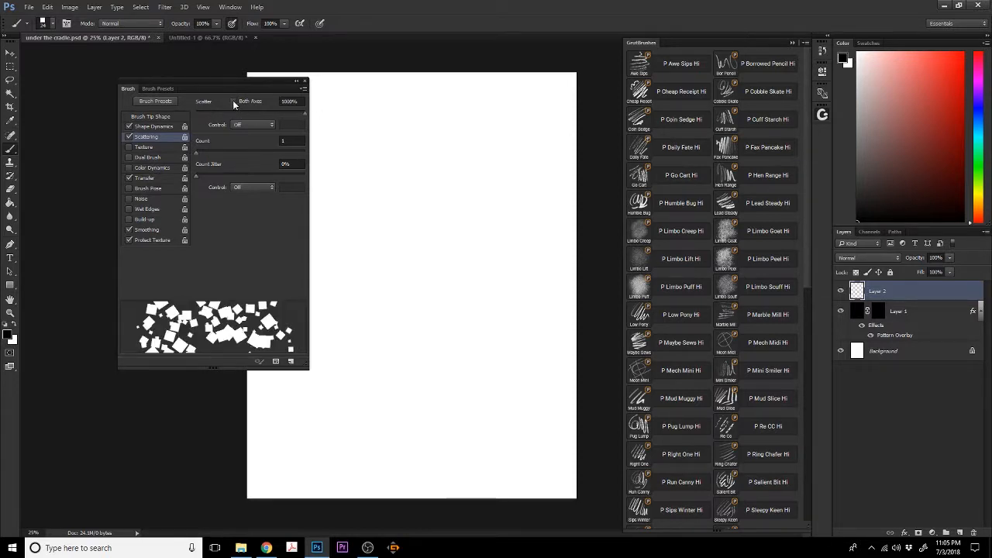
pyautogui.moveTo(303, 114)
pyautogui.mouseDown()
pyautogui.moveTo(189, 115)
pyautogui.moveTo(209, 115)
pyautogui.mouseUp()
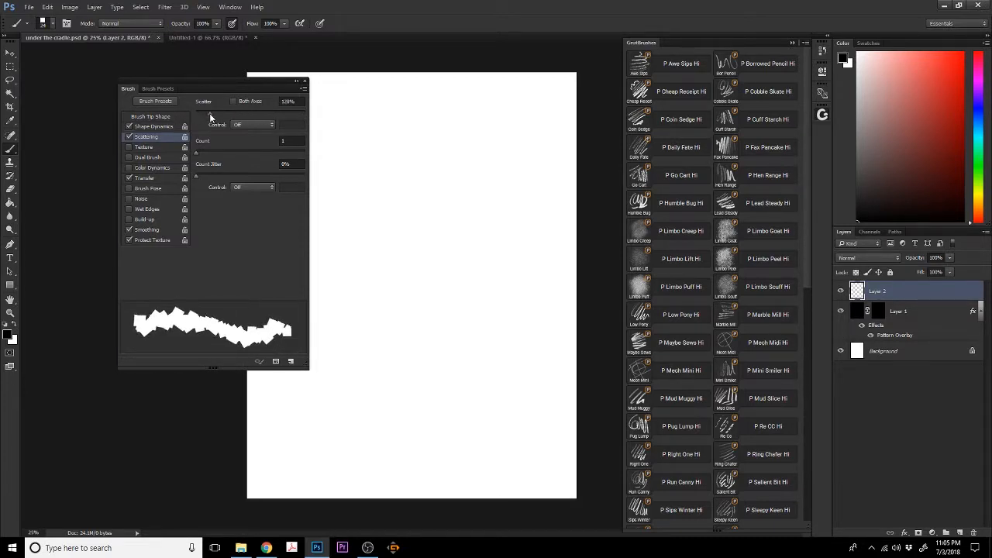
# Raise the brush's size jitter to 100% and angle jitter to 60%, and move the brush settings off the page
pyautogui.click(152, 126)
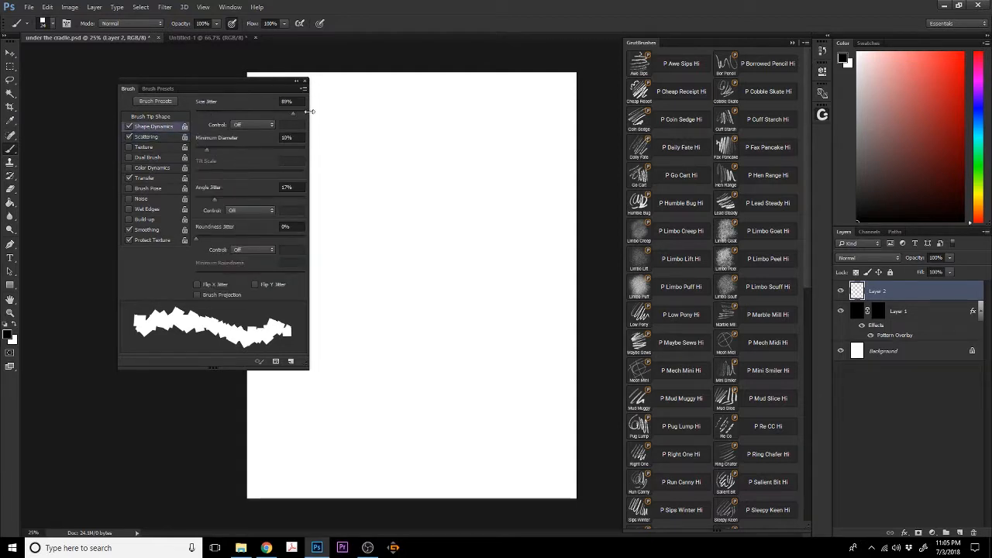
pyautogui.moveTo(292, 113); pyautogui.dragTo(306, 110)
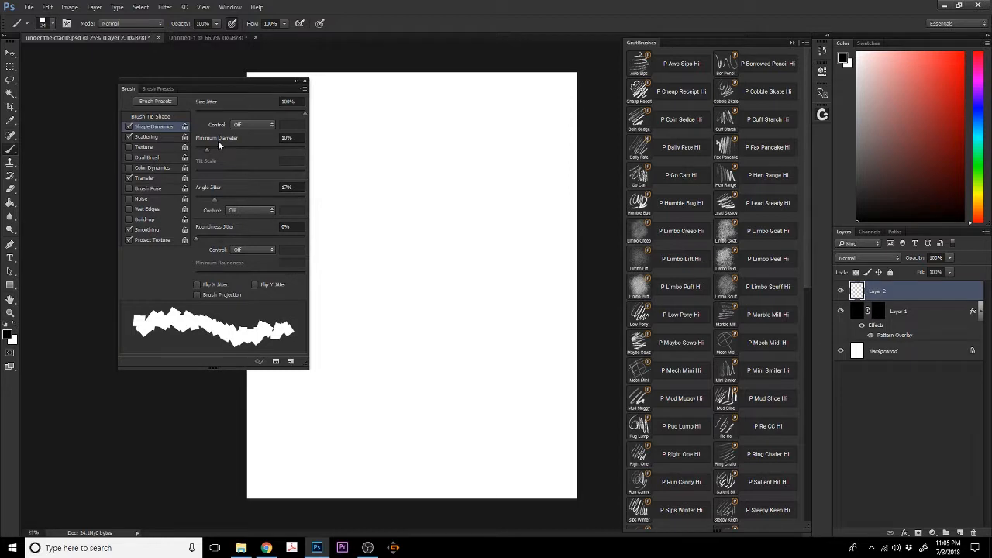
pyautogui.moveTo(209, 199); pyautogui.dragTo(261, 198)
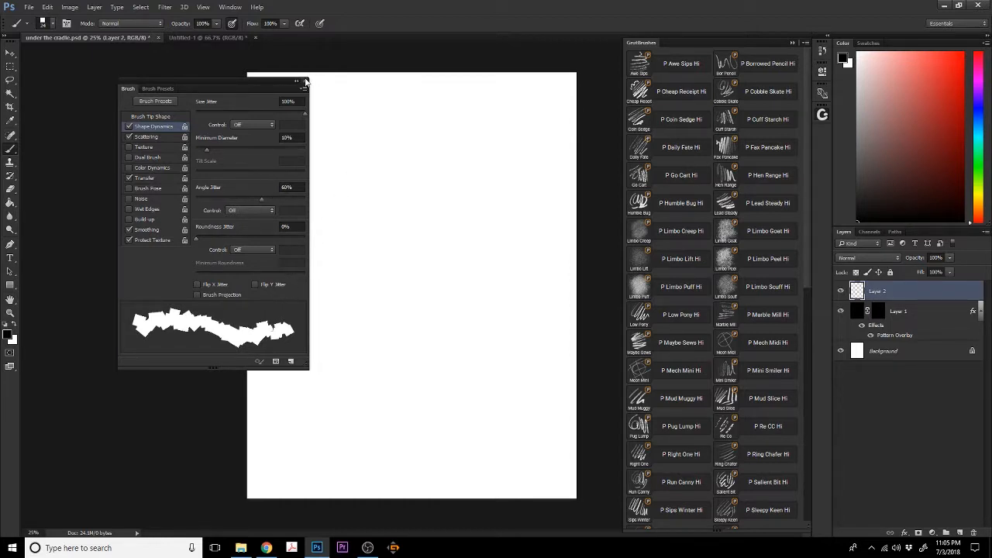
pyautogui.moveTo(250, 81)
pyautogui.mouseDown()
pyautogui.moveTo(185, 68)
pyautogui.moveTo(149, 46)
pyautogui.mouseUp()
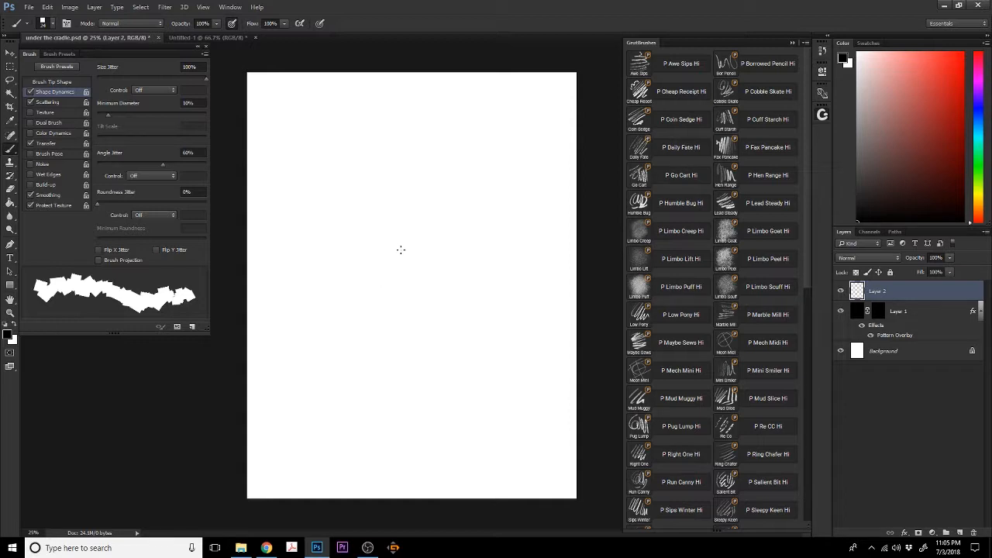
# Enlarge the square brush and paint test strokes across Layer 2, the last one at 104 px
pyautogui.keyDown('alt'); pyautogui.moveTo(377, 251); pyautogui.dragTo(389, 253); pyautogui.keyUp('alt')
pyautogui.moveTo(340, 293)
pyautogui.mouseDown()
pyautogui.moveTo(353, 273)
pyautogui.moveTo(370, 280)
pyautogui.moveTo(403, 267)
pyautogui.moveTo(547, 175)
pyautogui.moveTo(397, 299)
pyautogui.moveTo(387, 383)
pyautogui.moveTo(401, 398)
pyautogui.moveTo(524, 325)
pyautogui.moveTo(520, 379)
pyautogui.moveTo(454, 408)
pyautogui.moveTo(420, 342)
pyautogui.moveTo(455, 278)
pyautogui.mouseUp()
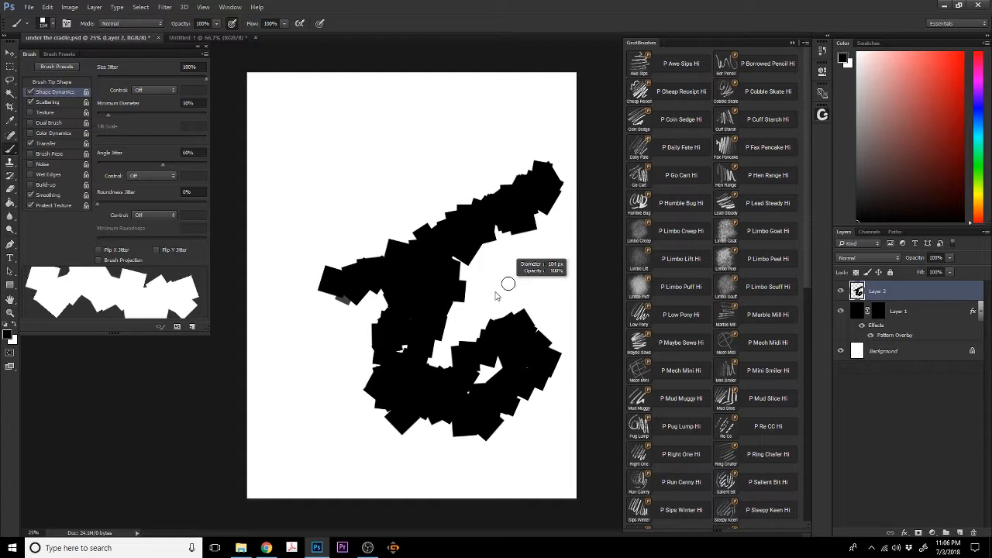
pyautogui.moveTo(343, 184)
pyautogui.mouseDown()
pyautogui.moveTo(390, 176)
pyautogui.moveTo(444, 165)
pyautogui.moveTo(467, 169)
pyautogui.mouseUp()
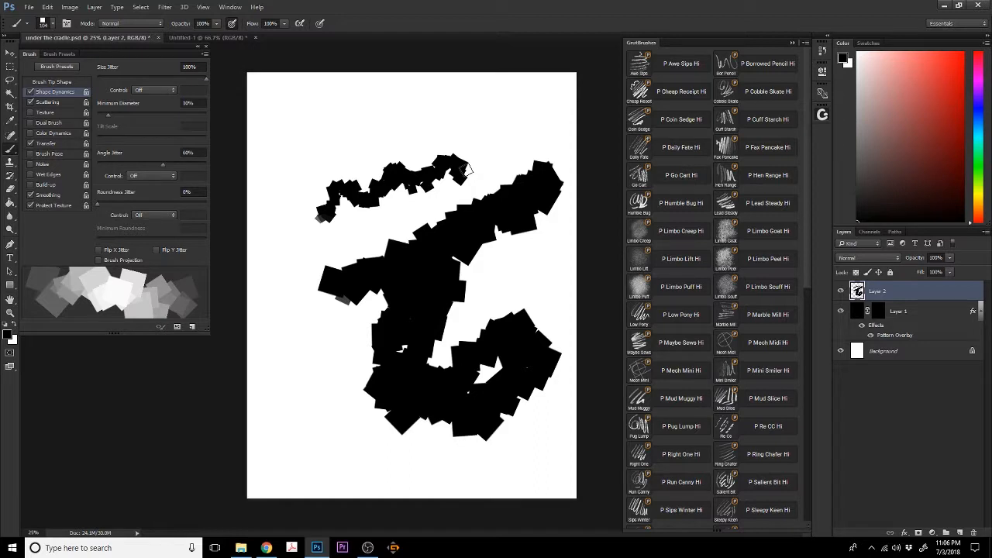
# Undo the test strokes and the creation of Layer 2
pyautogui.hotkey('ctrl', 'alt', 'z')
pyautogui.hotkey('ctrl', 'alt', 'z')
pyautogui.hotkey('ctrl', 'alt', 'z')
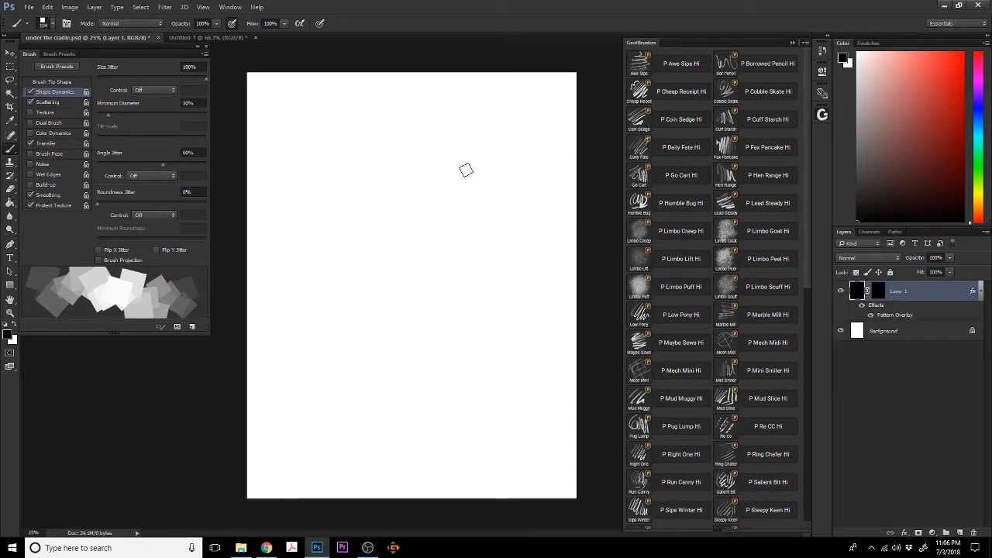
# Reveal a short vertical patch of grid at the page's lower edge on Layer 1's mask, and add a black inside Stroke to the layer
pyautogui.click(879, 296)
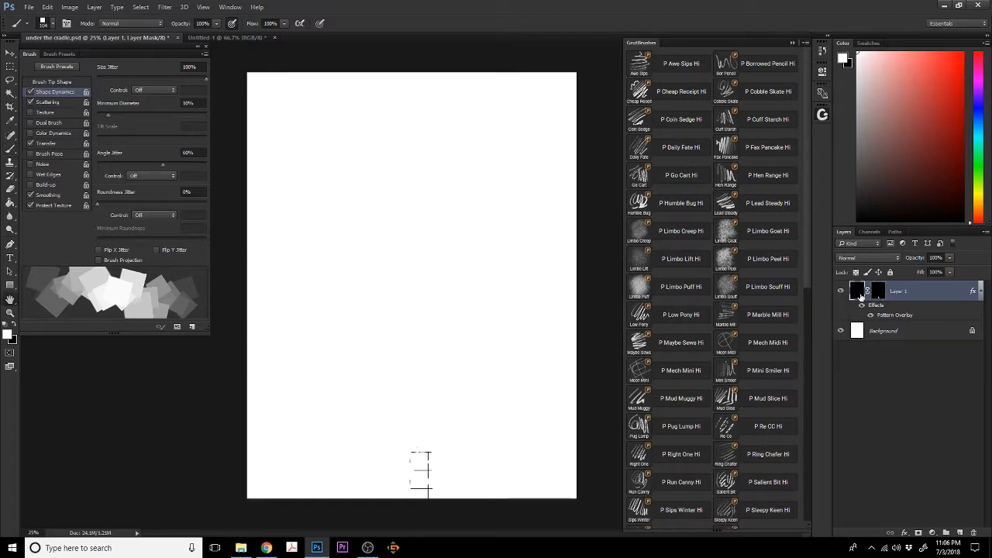
pyautogui.doubleClick(861, 295)
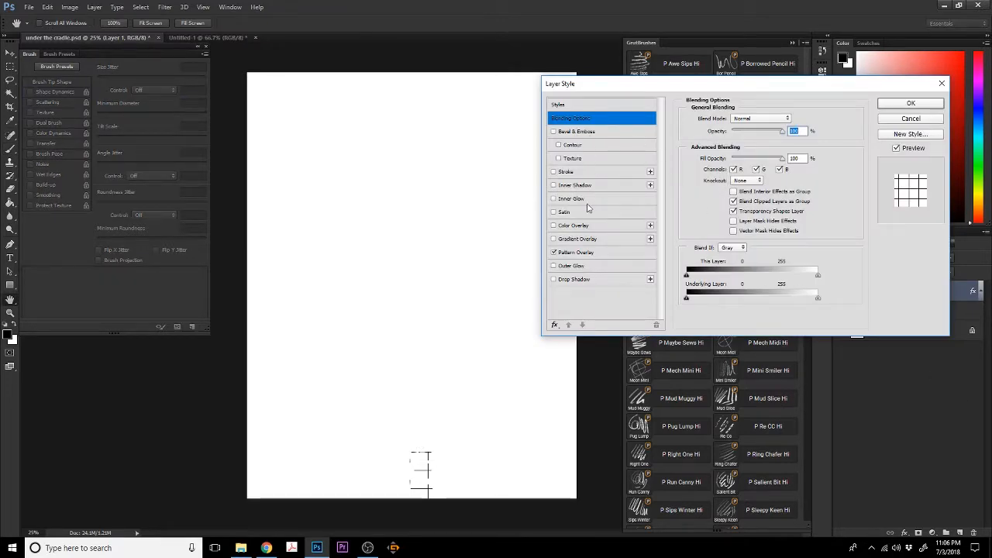
pyautogui.click(562, 174)
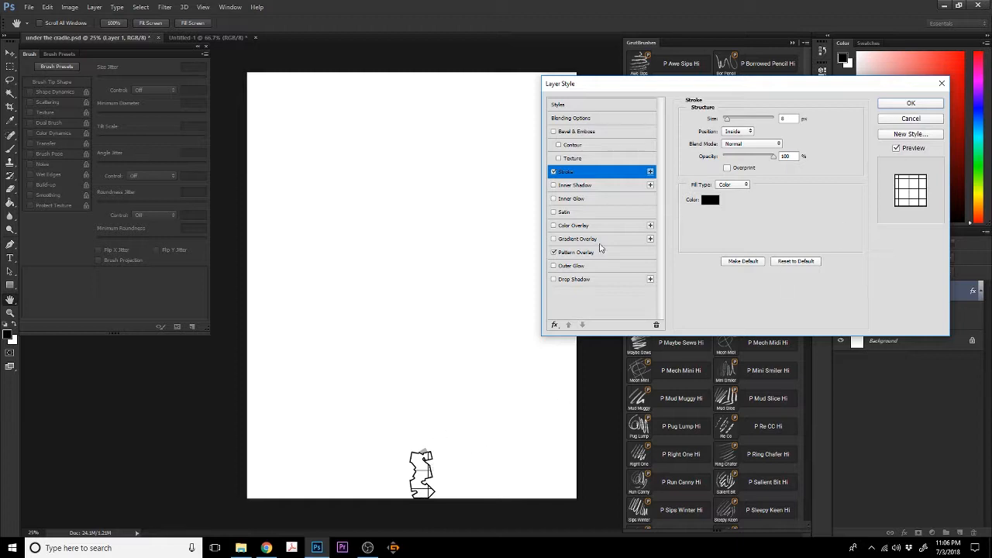
# Set Layer 1's Pattern Overlay scale to 5% and accept the layer style
pyautogui.click(573, 252)
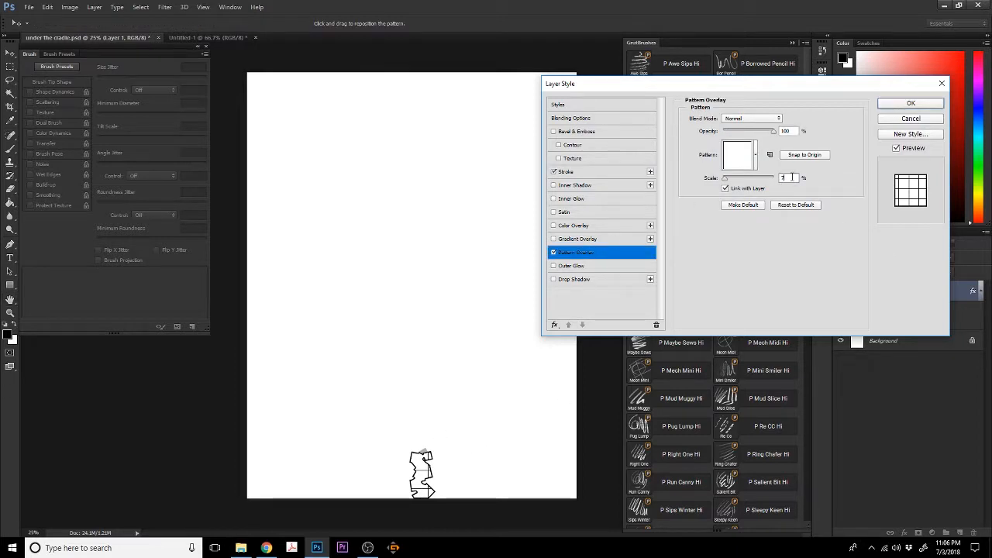
pyautogui.doubleClick(783, 177)
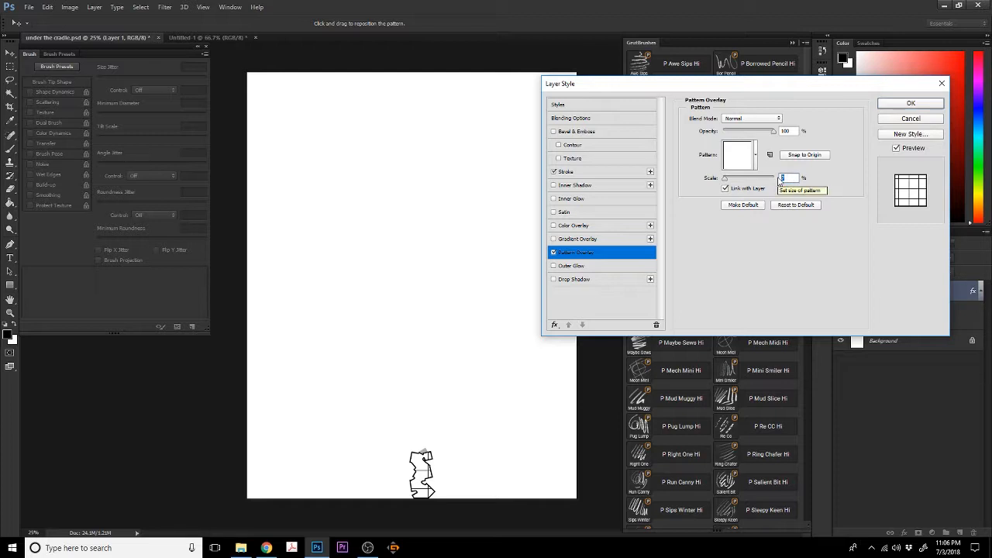
pyautogui.write('5')
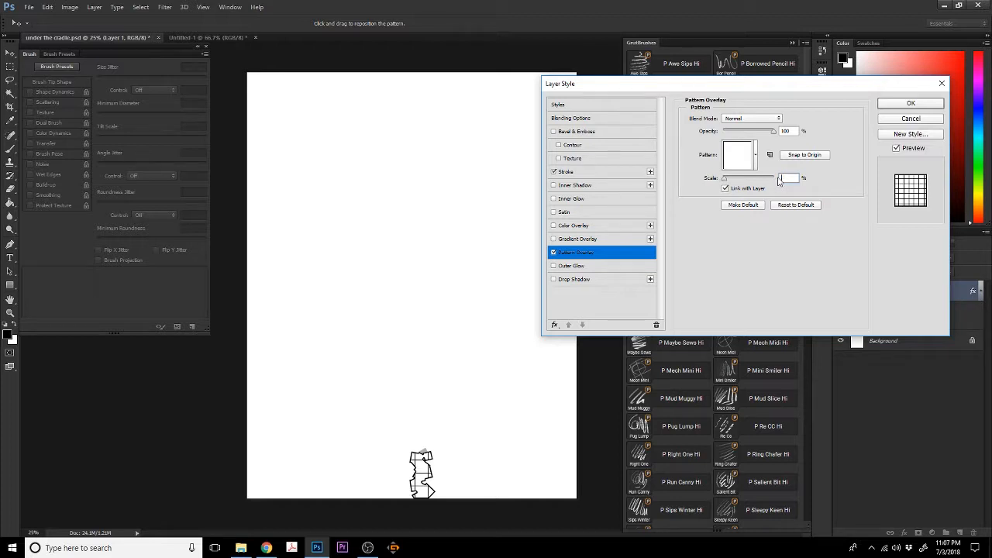
pyautogui.write('48')
pyautogui.click(911, 104)
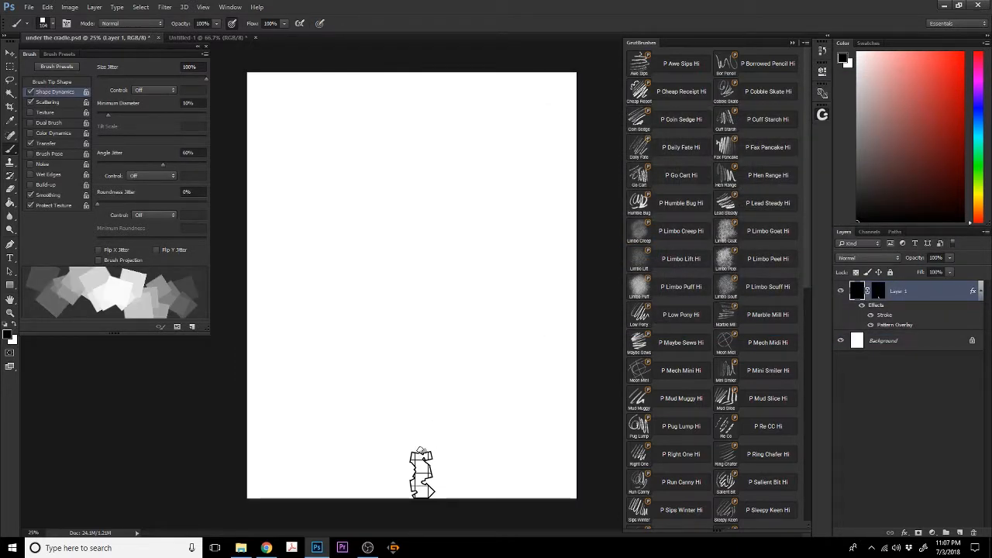
# Paint white on Layer 1's mask to reveal outlined, branching grid areas across the lower part of the page
pyautogui.click(879, 291)
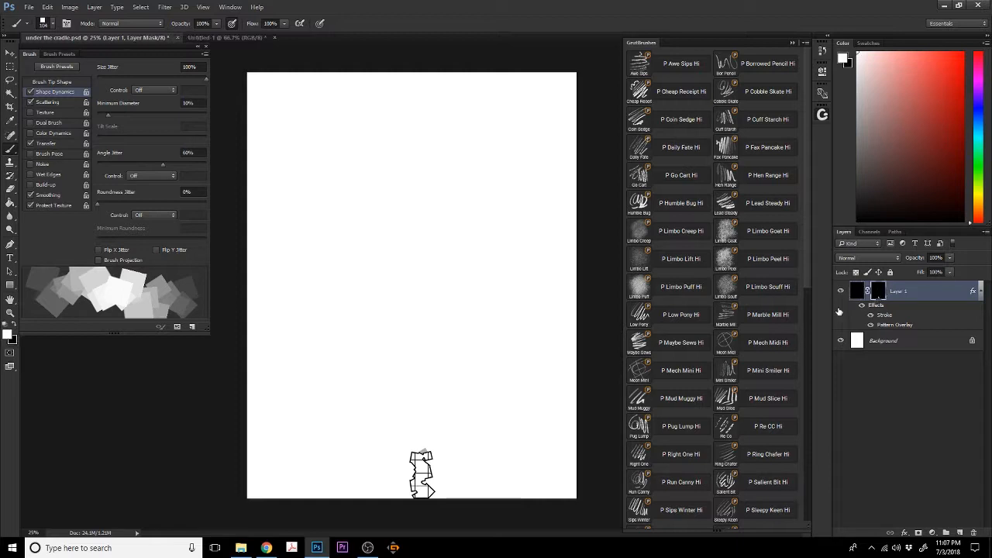
pyautogui.moveTo(419, 464)
pyautogui.mouseDown()
pyautogui.moveTo(487, 402)
pyautogui.moveTo(445, 421)
pyautogui.moveTo(427, 404)
pyautogui.moveTo(395, 404)
pyautogui.moveTo(366, 428)
pyautogui.moveTo(375, 451)
pyautogui.moveTo(367, 439)
pyautogui.moveTo(354, 449)
pyautogui.moveTo(349, 433)
pyautogui.moveTo(346, 448)
pyautogui.moveTo(334, 441)
pyautogui.moveTo(348, 448)
pyautogui.moveTo(387, 440)
pyautogui.moveTo(372, 459)
pyautogui.moveTo(425, 466)
pyautogui.moveTo(420, 490)
pyautogui.moveTo(427, 466)
pyautogui.moveTo(455, 440)
pyautogui.moveTo(425, 453)
pyautogui.moveTo(444, 427)
pyautogui.mouseUp()
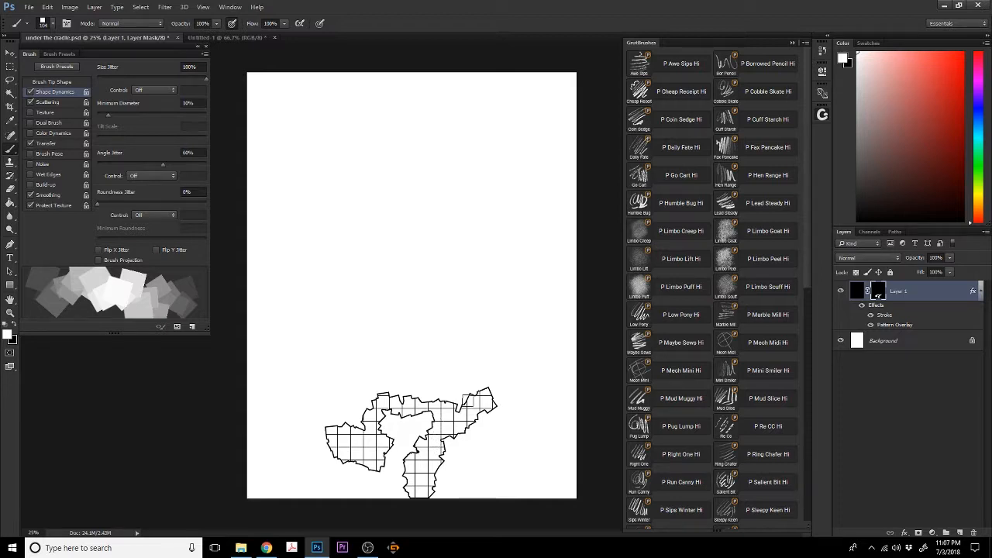
# Activate the Eraser and give it the recently used 104 px square brush
pyautogui.click(10, 188)
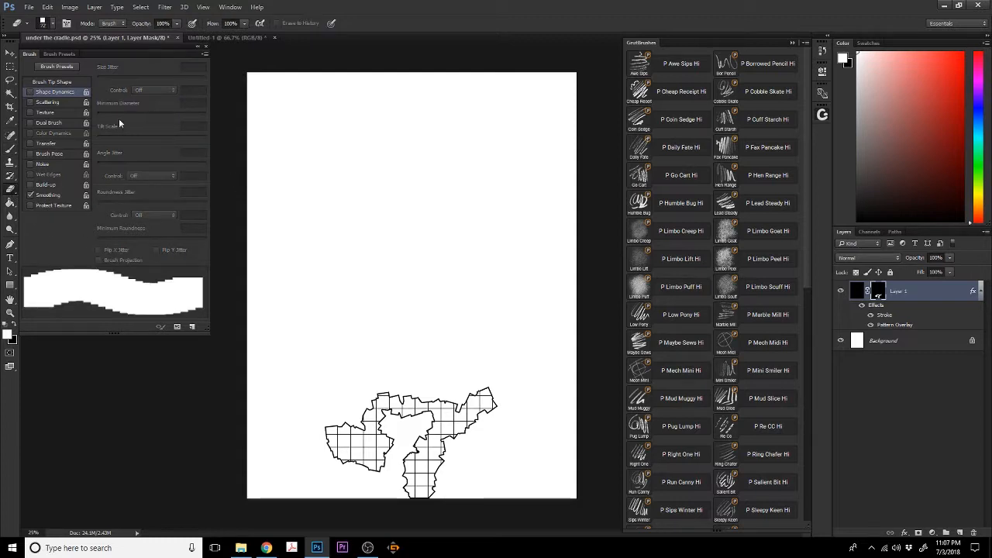
pyautogui.click(51, 24)
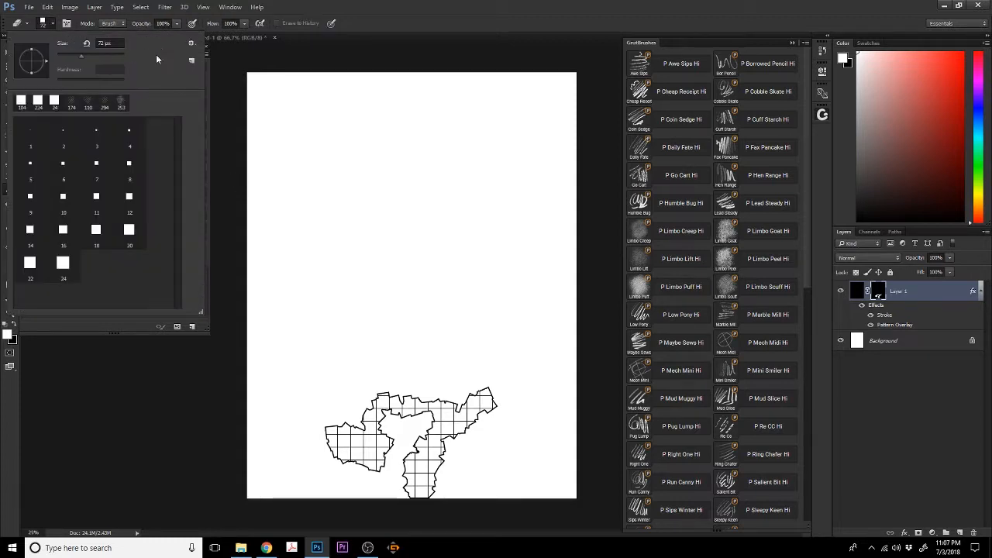
pyautogui.click(21, 100)
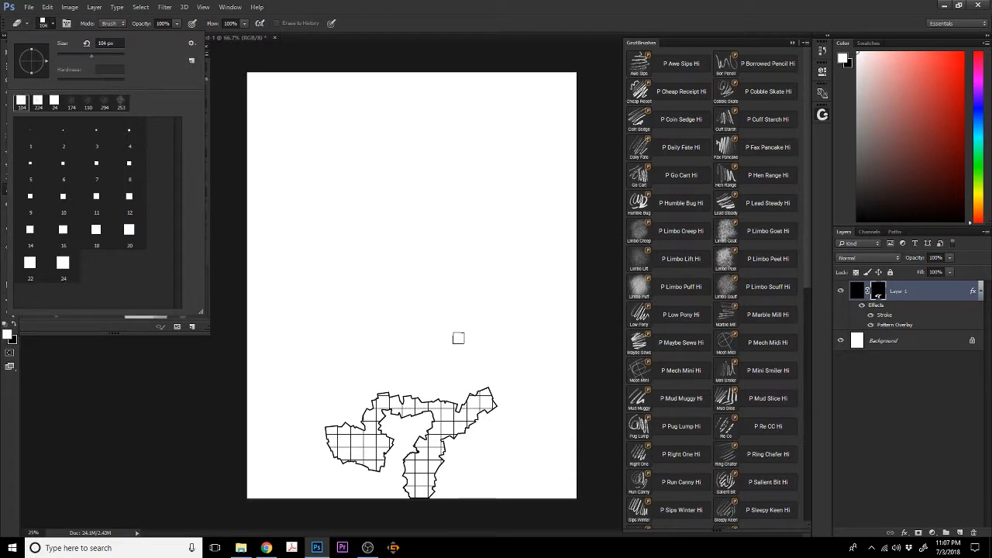
pyautogui.click(504, 421)
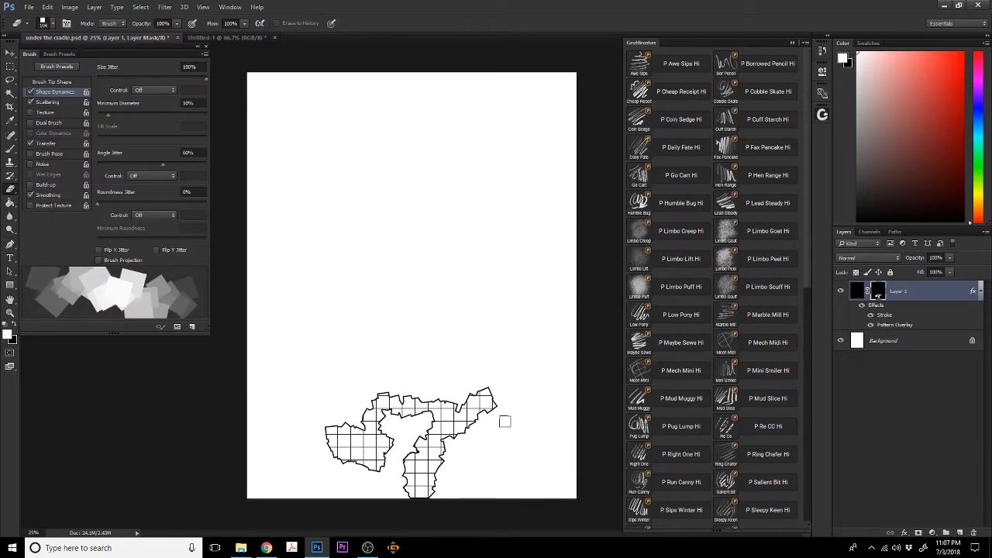
# Erase the revealed grid areas from Layer 1's mask, and set the eraser's Size Jitter to about 72% and Minimum Diameter to 0%
pyautogui.moveTo(497, 415)
pyautogui.mouseDown()
pyautogui.moveTo(486, 390)
pyautogui.moveTo(495, 388)
pyautogui.moveTo(495, 401)
pyautogui.moveTo(465, 394)
pyautogui.moveTo(472, 436)
pyautogui.moveTo(474, 411)
pyautogui.moveTo(462, 401)
pyautogui.moveTo(466, 414)
pyautogui.moveTo(382, 390)
pyautogui.moveTo(329, 436)
pyautogui.moveTo(327, 481)
pyautogui.moveTo(376, 466)
pyautogui.moveTo(423, 420)
pyautogui.moveTo(442, 423)
pyautogui.moveTo(484, 394)
pyautogui.moveTo(493, 404)
pyautogui.moveTo(375, 458)
pyautogui.mouseUp()
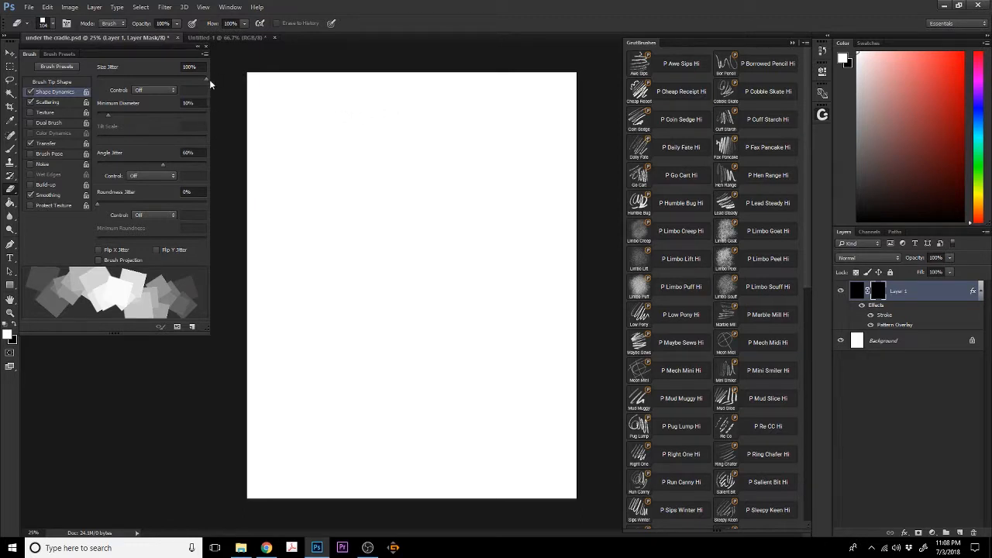
pyautogui.moveTo(208, 78)
pyautogui.mouseDown()
pyautogui.moveTo(100, 77)
pyautogui.moveTo(166, 84)
pyautogui.mouseUp()
pyautogui.moveTo(108, 115); pyautogui.dragTo(86, 117)
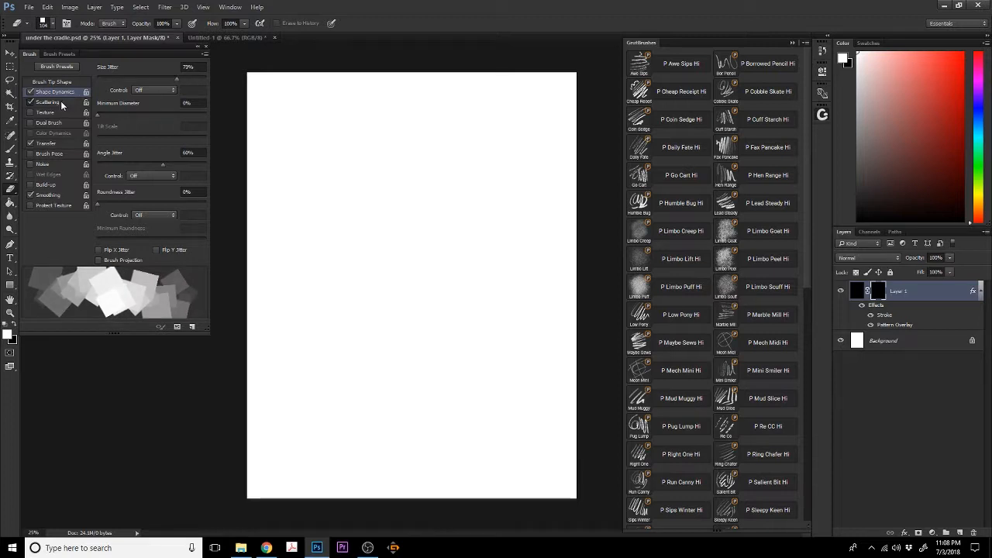
# Enable Texture and Dual Brush for the eraser, set Transfer's opacity and flow jitter to 0%, and leave Brush Pose off
pyautogui.click(61, 102)
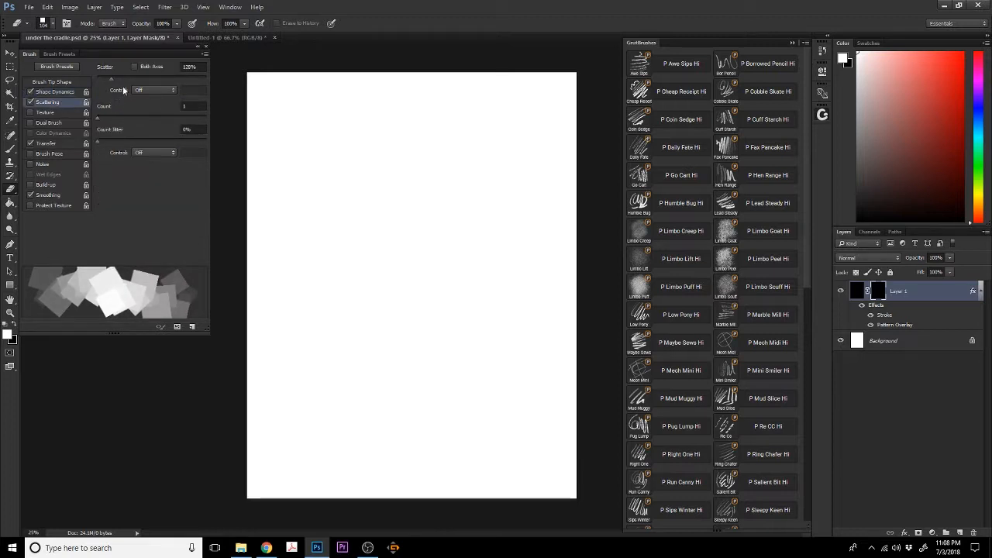
pyautogui.click(46, 115)
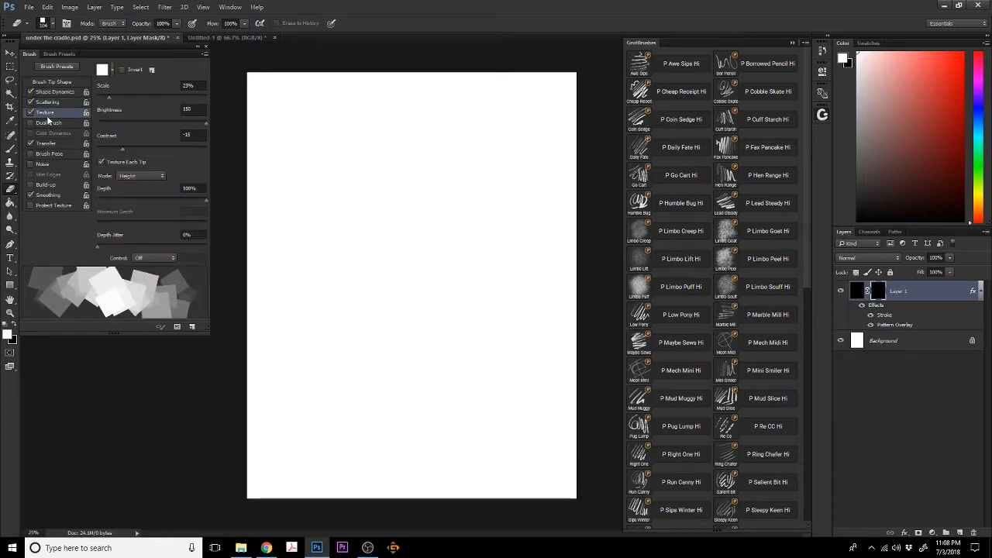
pyautogui.click(42, 124)
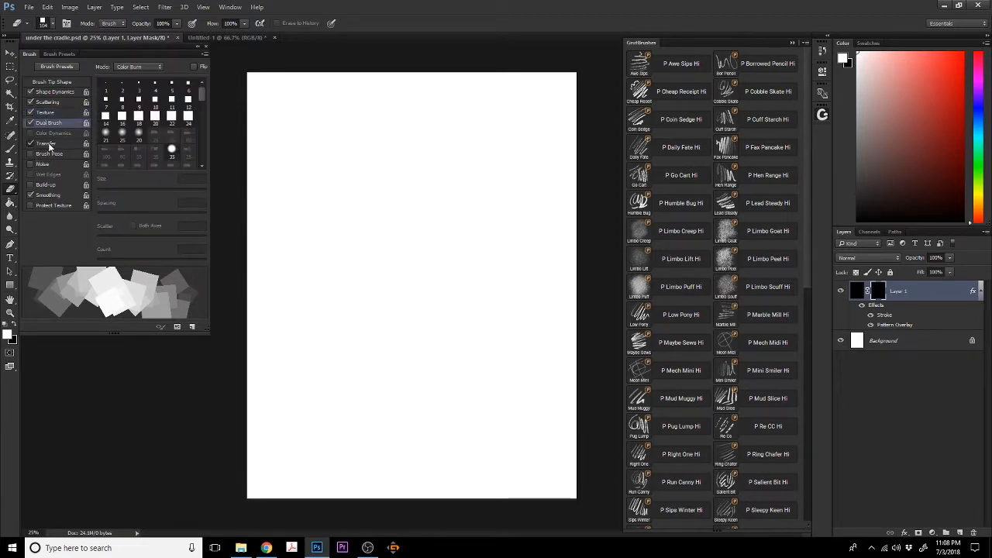
pyautogui.click(48, 144)
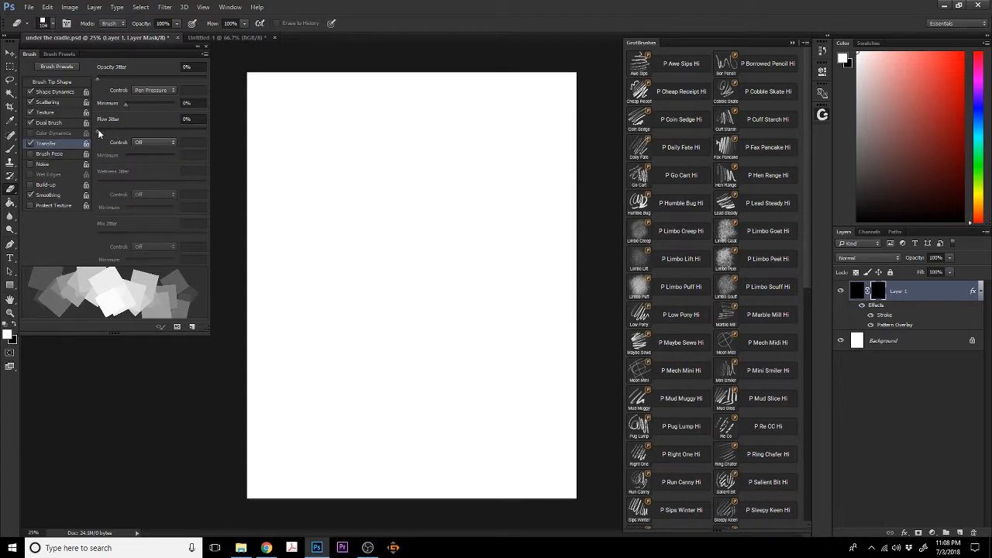
pyautogui.moveTo(97, 129)
pyautogui.mouseDown()
pyautogui.moveTo(153, 127)
pyautogui.moveTo(72, 129)
pyautogui.mouseUp()
pyautogui.moveTo(98, 78)
pyautogui.mouseDown()
pyautogui.moveTo(134, 77)
pyautogui.moveTo(65, 97)
pyautogui.mouseUp()
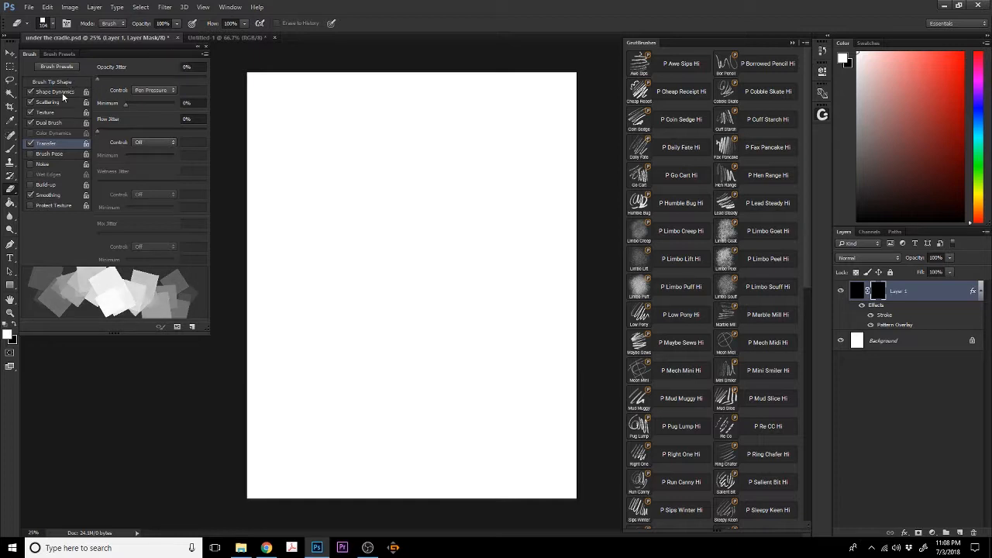
pyautogui.click(51, 154)
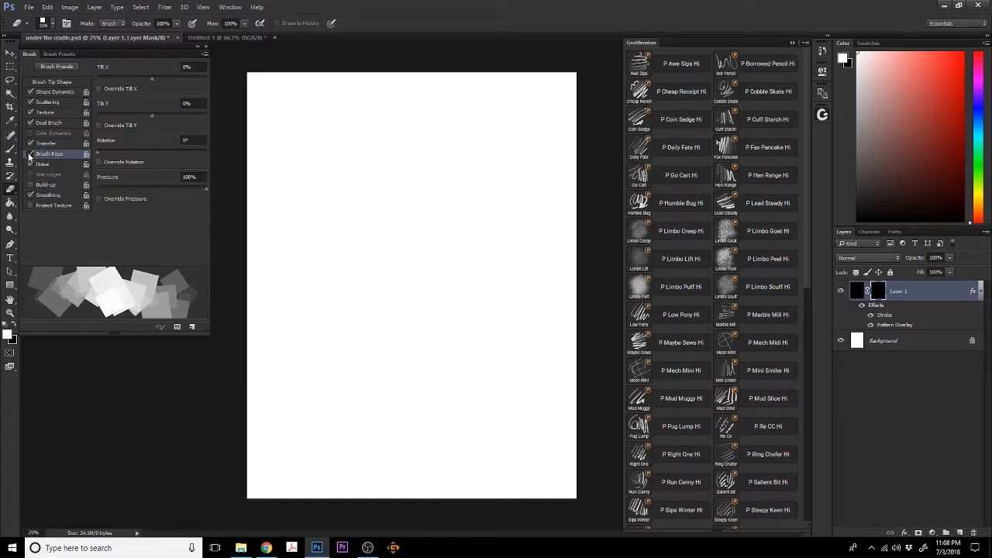
pyautogui.click(29, 154)
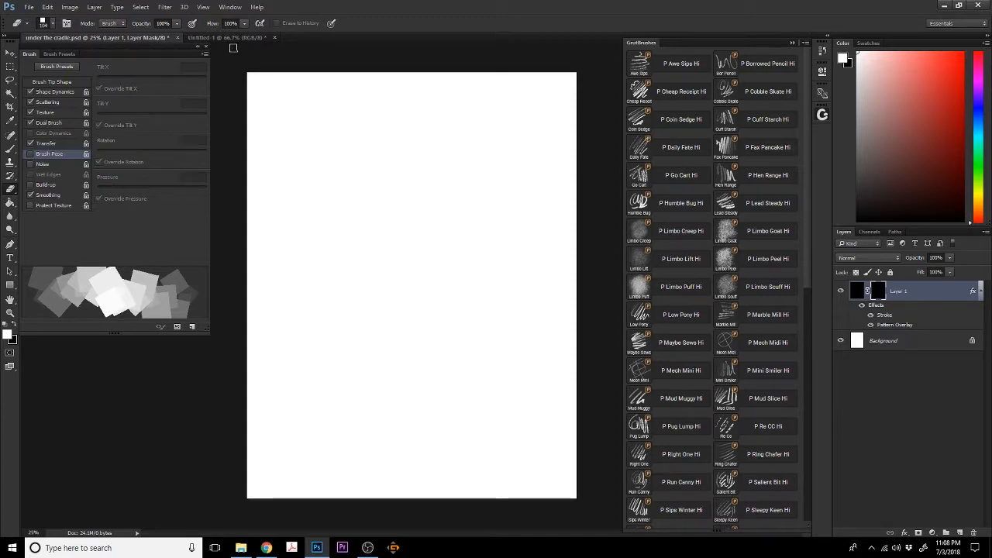
# Shrink the eraser's square tip to roughly half its diameter, and make white the foreground colour
pyautogui.keyDown('alt'); pyautogui.rightClick(439, 311); pyautogui.keyUp('alt')
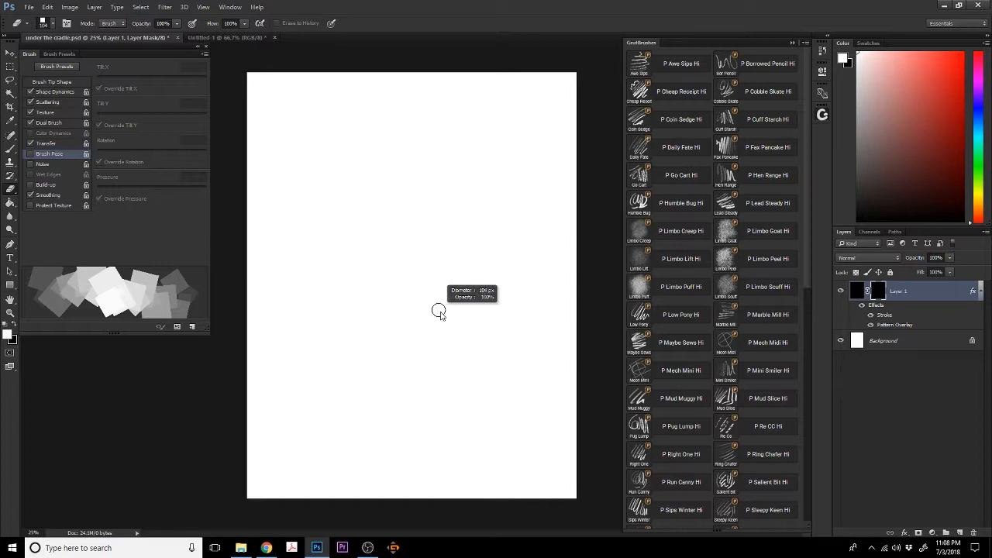
pyautogui.moveTo(441, 312); pyautogui.dragTo(435, 319)
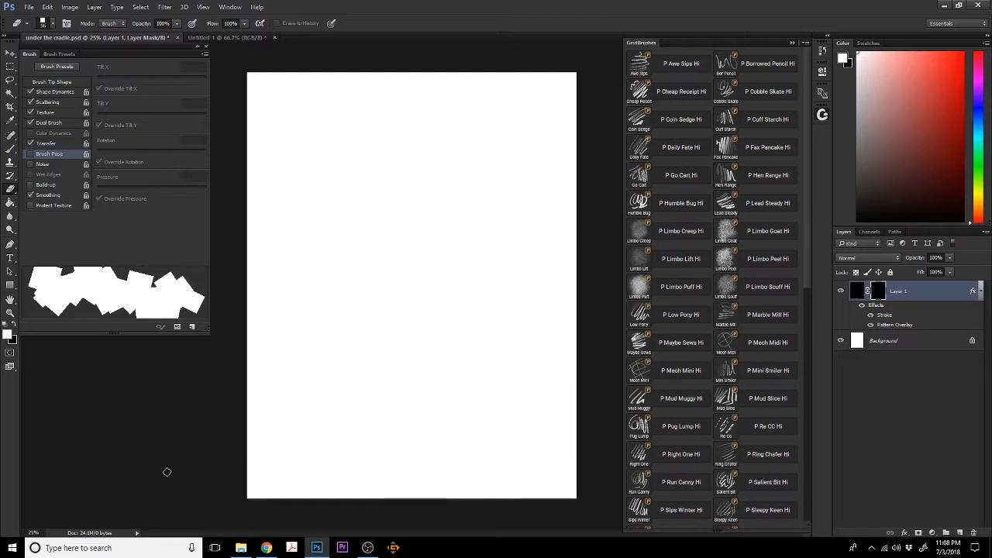
pyautogui.click(14, 325)
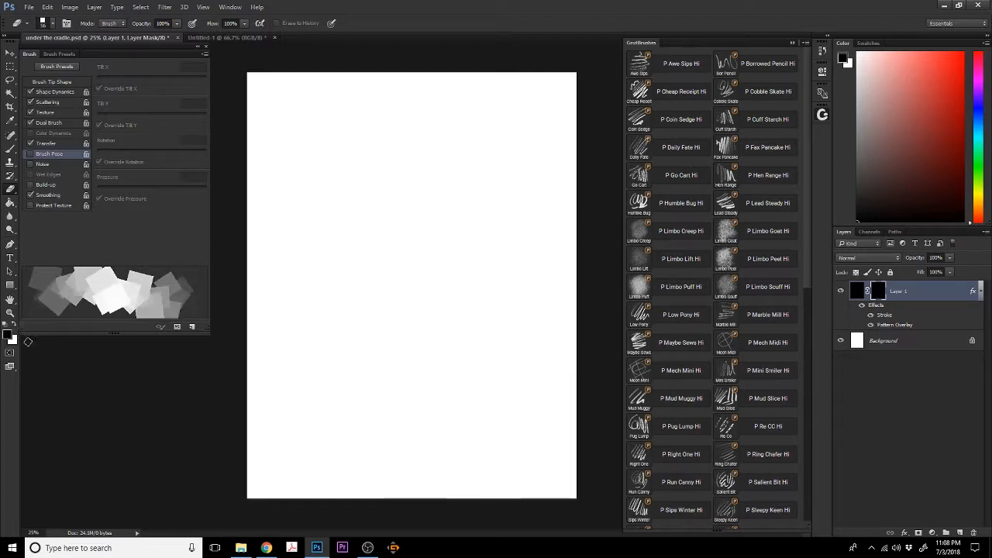
pyautogui.click(14, 324)
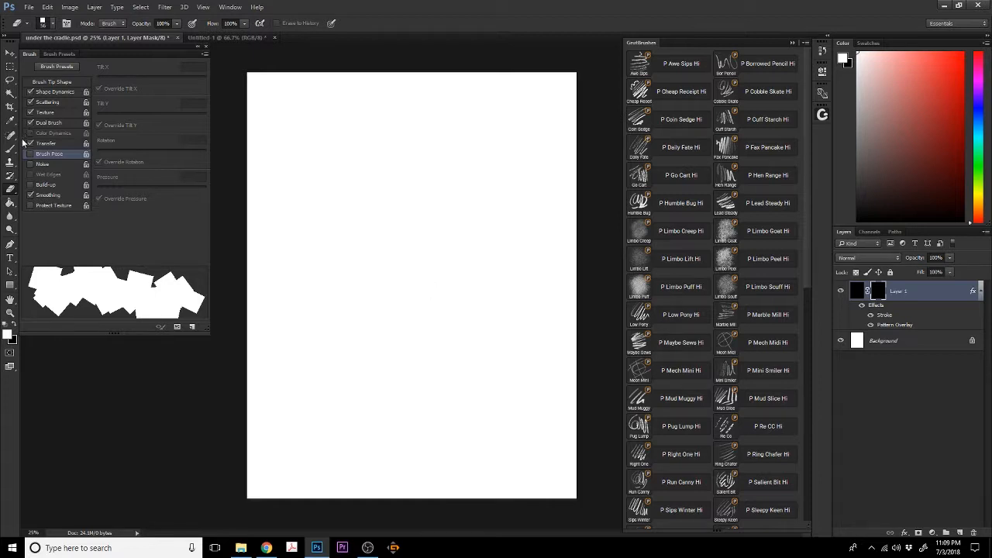
# Activate the Brush tool and set its Size Jitter to 31% and Minimum Diameter to 17%
pyautogui.click(10, 148)
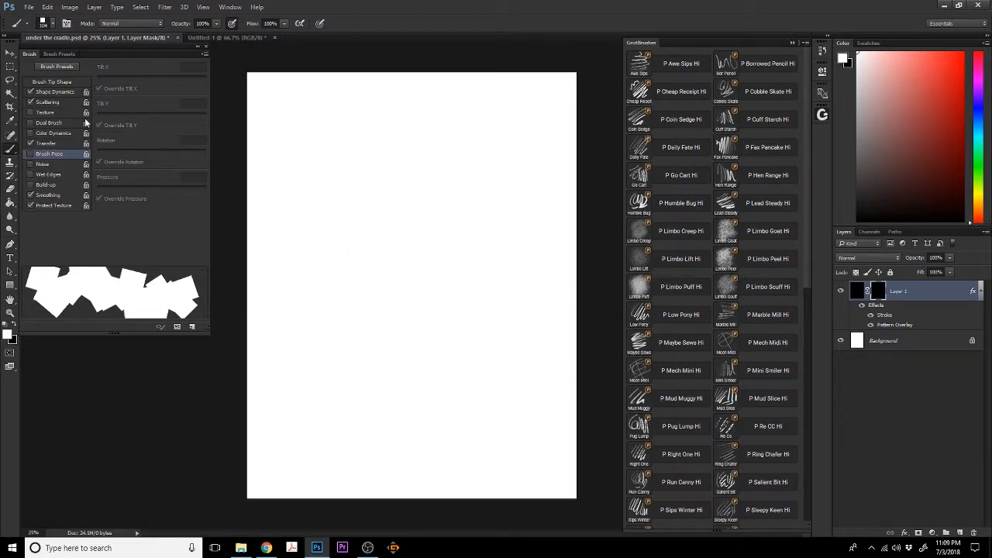
pyautogui.click(54, 92)
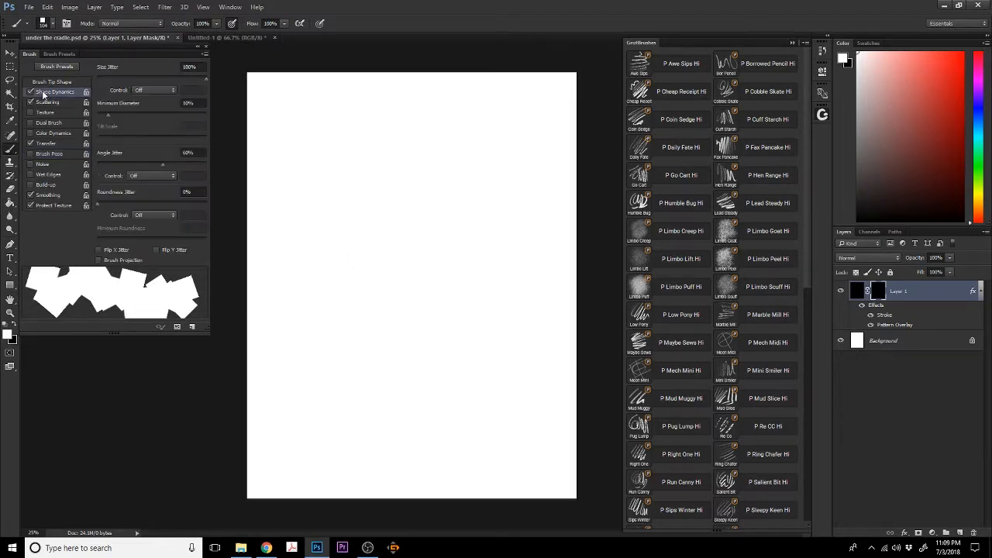
pyautogui.moveTo(204, 79); pyautogui.dragTo(130, 77)
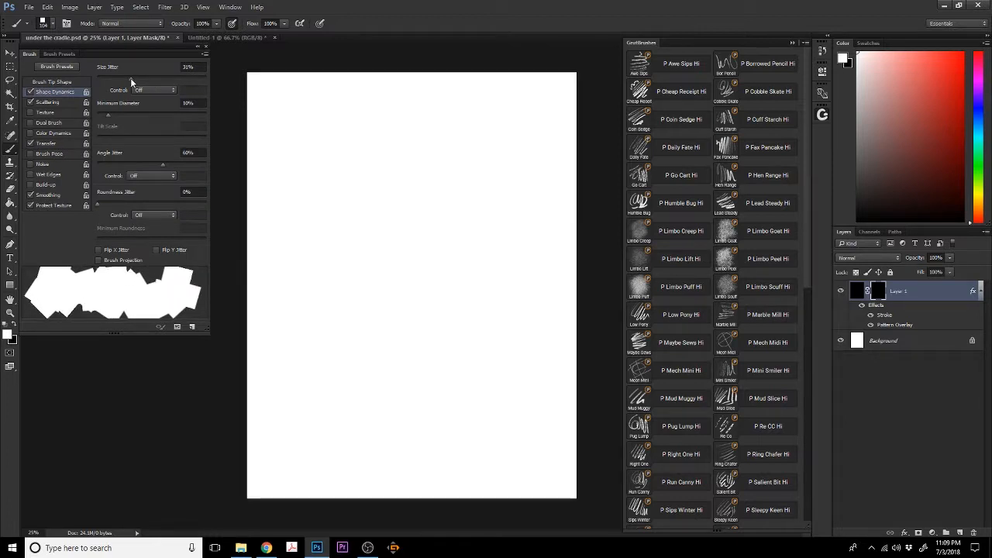
pyautogui.moveTo(109, 117); pyautogui.dragTo(116, 117)
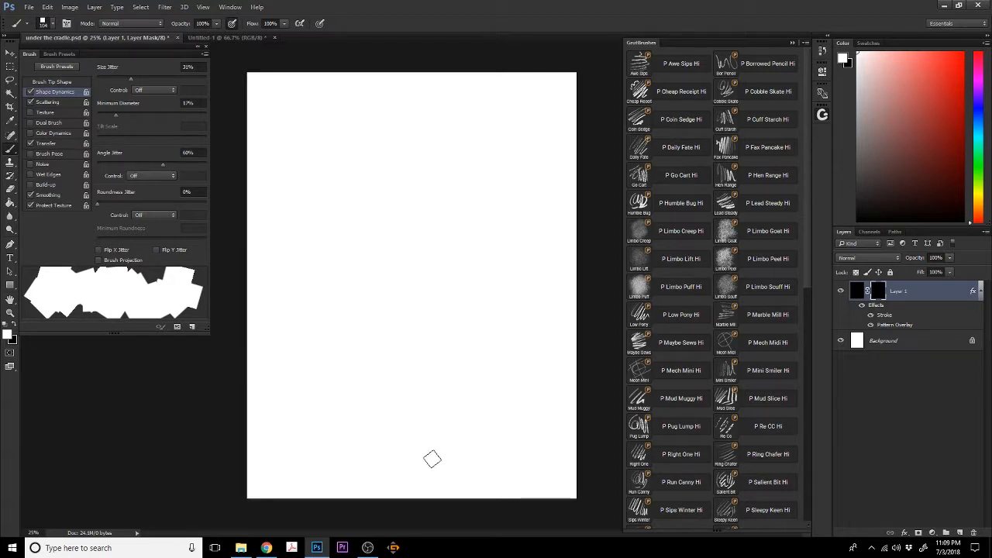
# Reduce the brush size and paint a narrow vertical grid corridor upward from the middle of the page's lower edge
pyautogui.keyDown('alt'); pyautogui.rightClick(444, 450); pyautogui.keyUp('alt')
pyautogui.moveTo(445, 452); pyautogui.dragTo(444, 458)
pyautogui.moveTo(413, 495)
pyautogui.mouseDown()
pyautogui.moveTo(410, 378)
pyautogui.moveTo(409, 481)
pyautogui.moveTo(411, 434)
pyautogui.mouseUp()
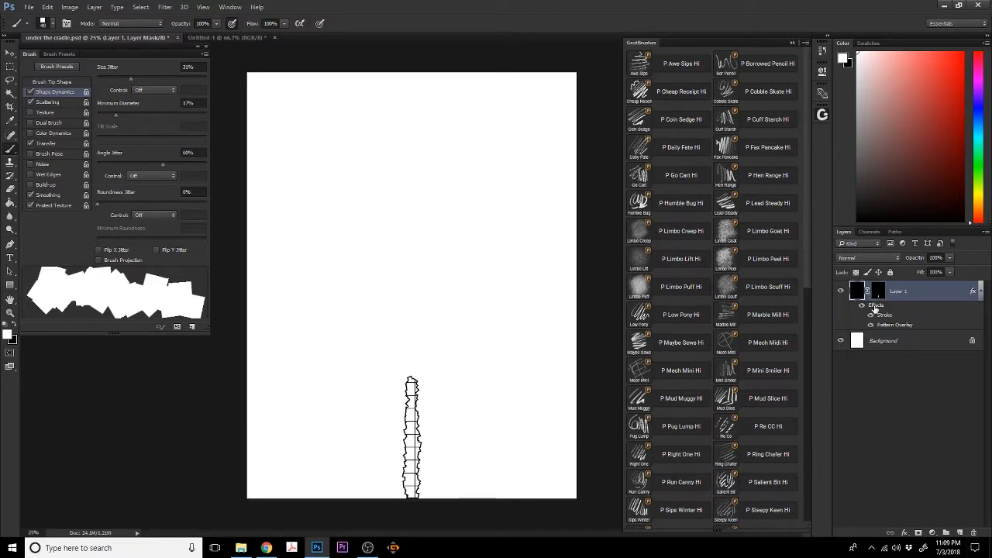
# Try Layer 1's Pattern Overlay at a scale of 4% and at a much larger scale
pyautogui.doubleClick(874, 307)
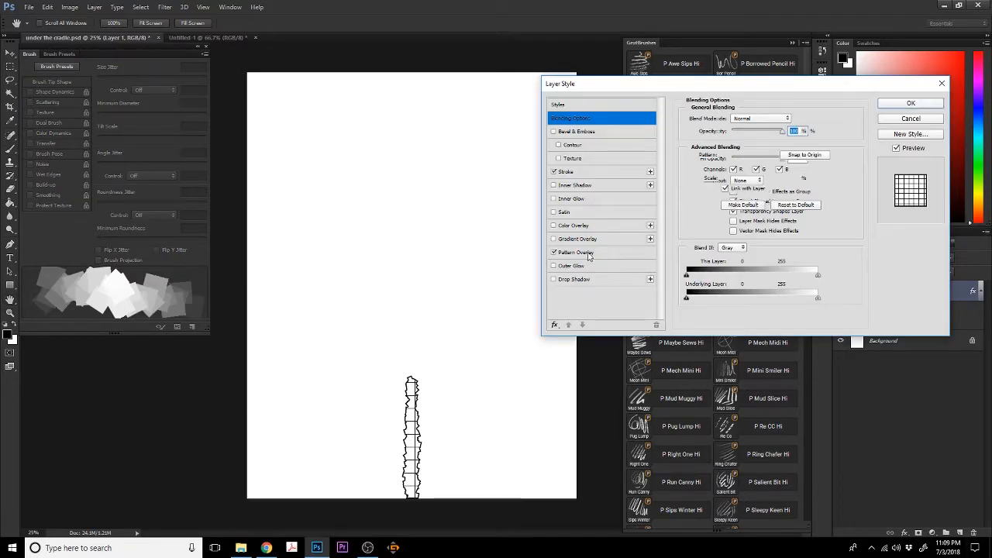
pyautogui.click(588, 254)
pyautogui.click(789, 179)
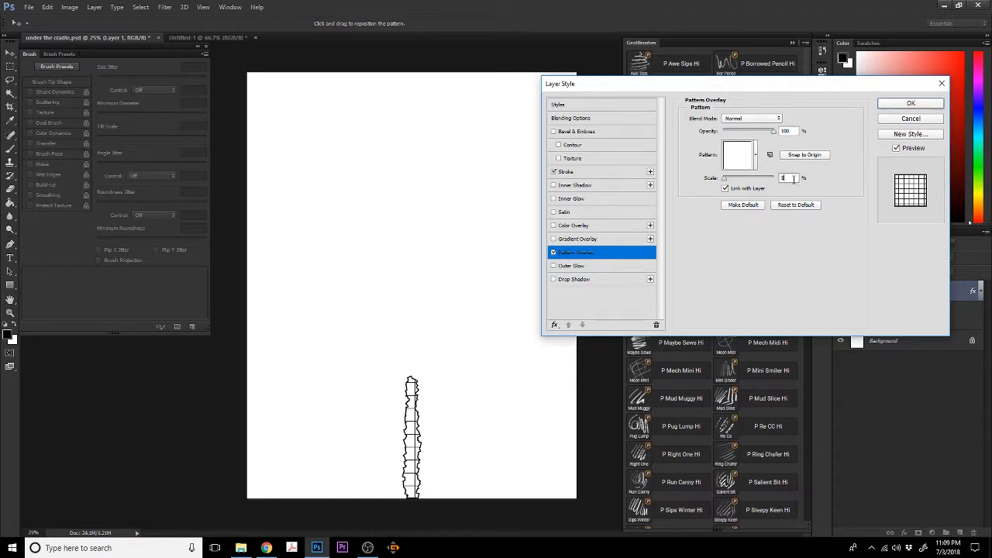
pyautogui.write('4')
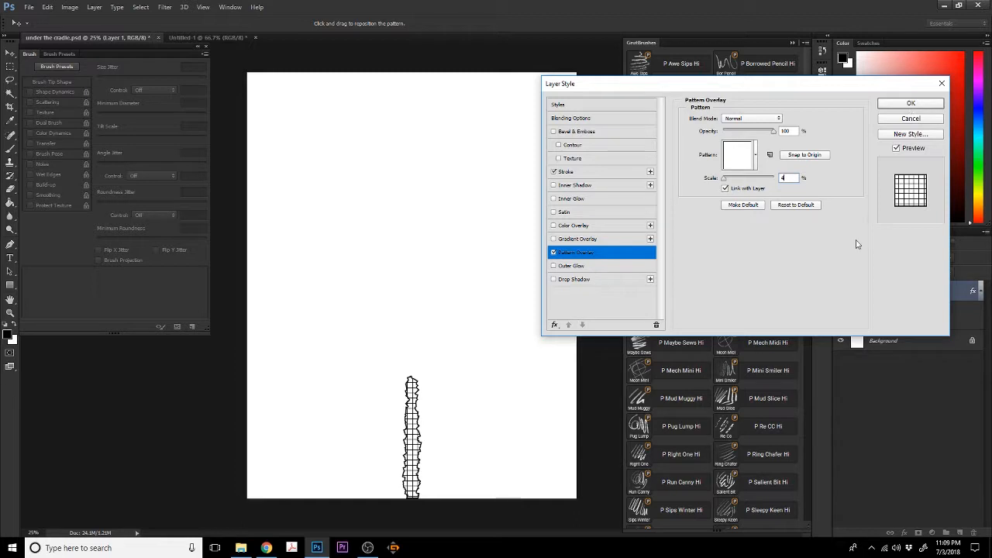
pyautogui.click(735, 179)
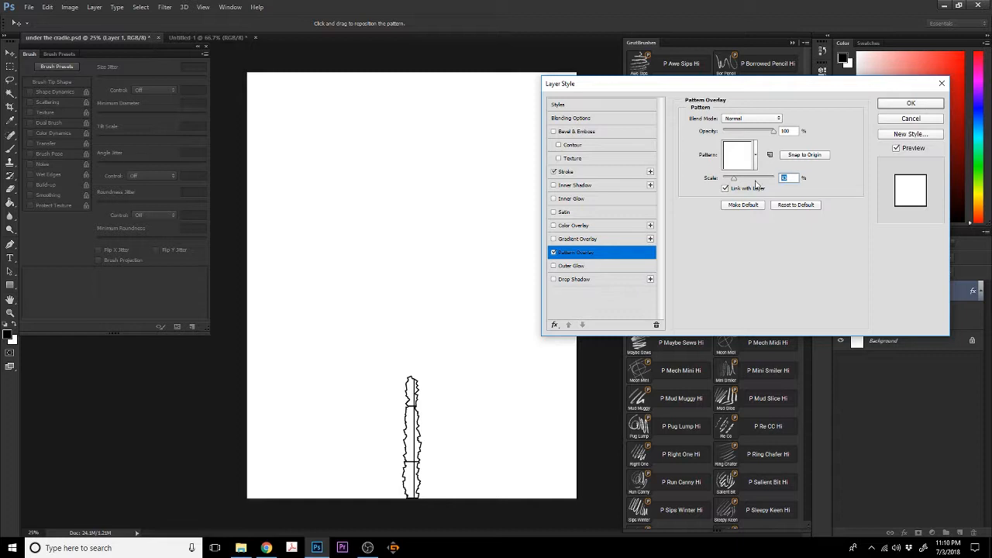
pyautogui.press('Return')
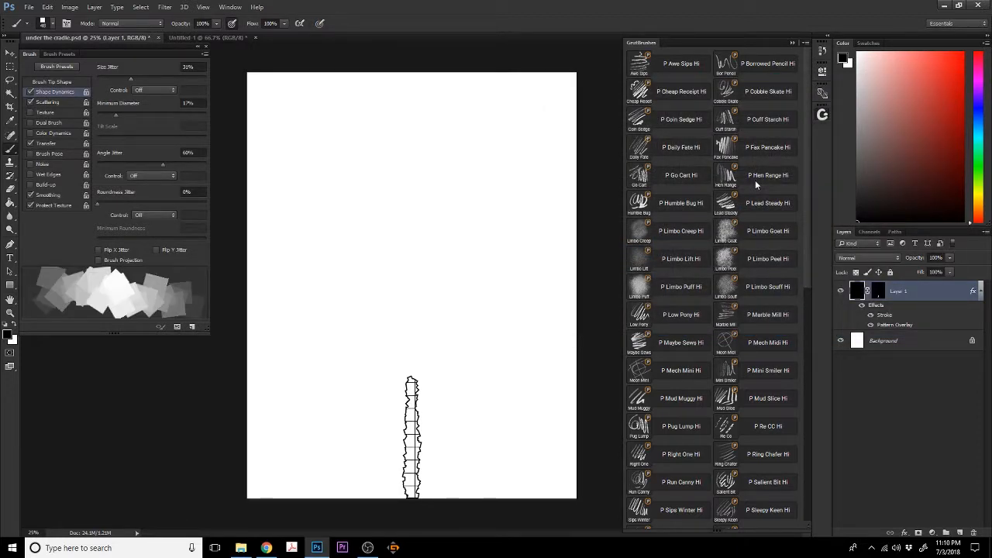
# Reposition Layer 1's Pattern Overlay grid slightly within the corridor and accept the layer style
pyautogui.doubleClick(851, 299)
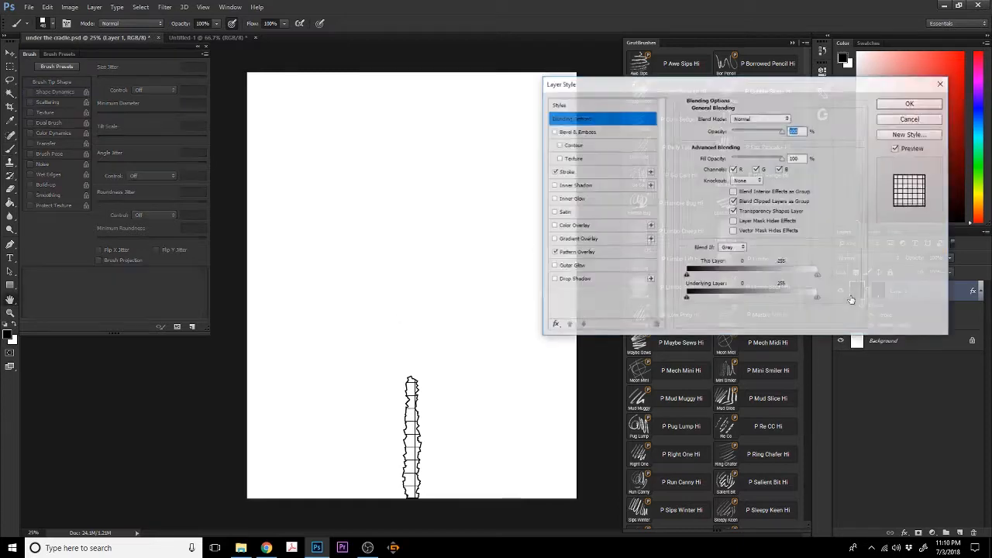
pyautogui.click(573, 253)
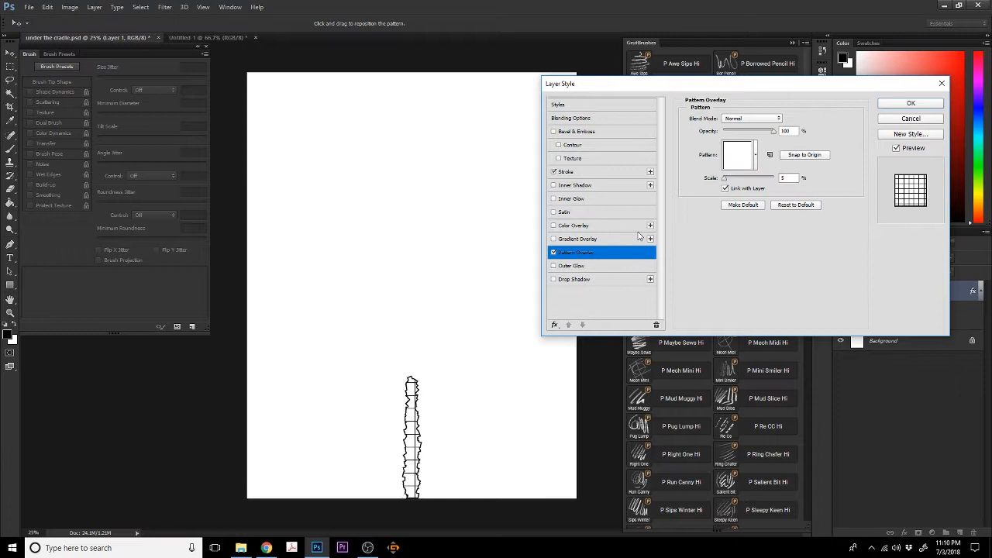
pyautogui.click(729, 164)
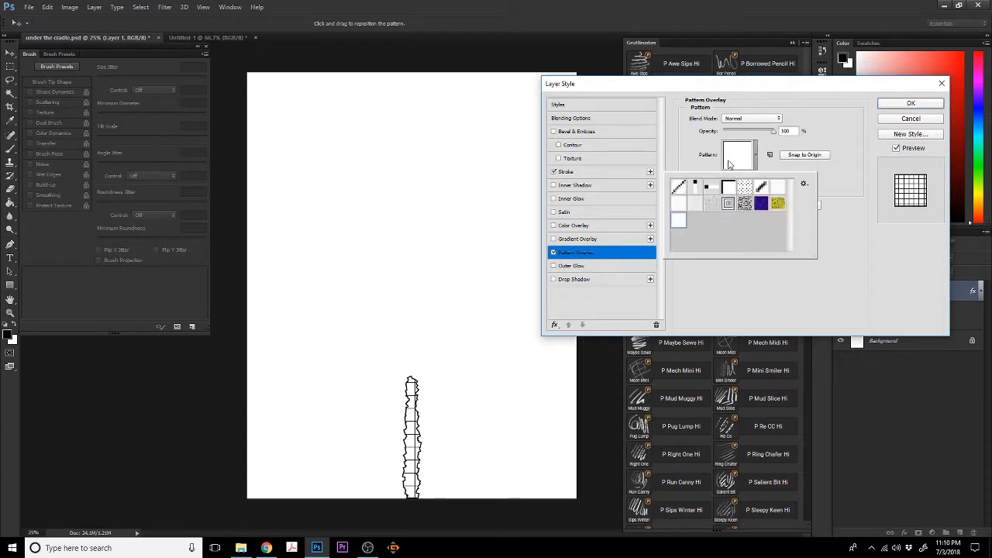
pyautogui.click(917, 196)
pyautogui.moveTo(545, 402)
pyautogui.mouseDown()
pyautogui.moveTo(562, 398)
pyautogui.moveTo(555, 401)
pyautogui.mouseUp()
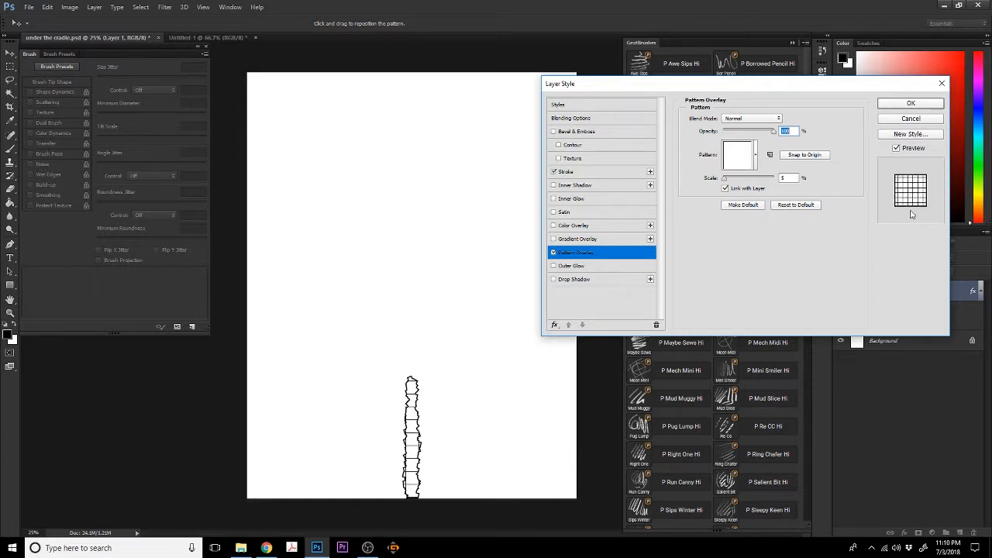
pyautogui.click(911, 103)
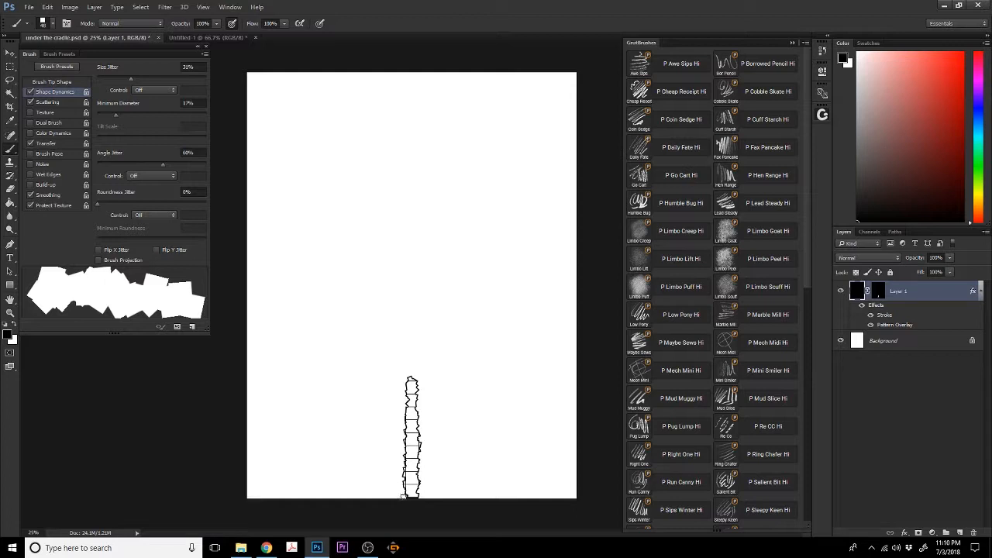
# Paint white on Layer 1's mask to widen the corridor up into a rounded room and branch down-left into a large second room
pyautogui.click(881, 295)
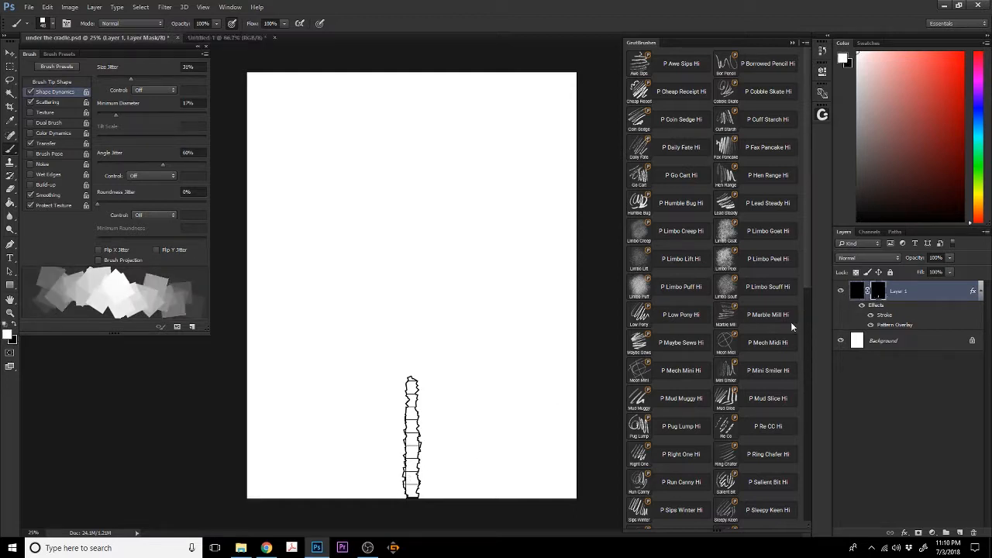
pyautogui.moveTo(405, 496)
pyautogui.mouseDown()
pyautogui.moveTo(403, 387)
pyautogui.moveTo(416, 369)
pyautogui.moveTo(406, 377)
pyautogui.moveTo(413, 367)
pyautogui.moveTo(409, 375)
pyautogui.moveTo(402, 341)
pyautogui.moveTo(409, 325)
pyautogui.moveTo(423, 329)
pyautogui.moveTo(417, 347)
pyautogui.moveTo(405, 317)
pyautogui.moveTo(412, 327)
pyautogui.moveTo(405, 321)
pyautogui.moveTo(390, 355)
pyautogui.moveTo(431, 315)
pyautogui.moveTo(415, 364)
pyautogui.moveTo(439, 349)
pyautogui.moveTo(440, 319)
pyautogui.moveTo(389, 309)
pyautogui.moveTo(381, 337)
pyautogui.moveTo(402, 321)
pyautogui.mouseUp()
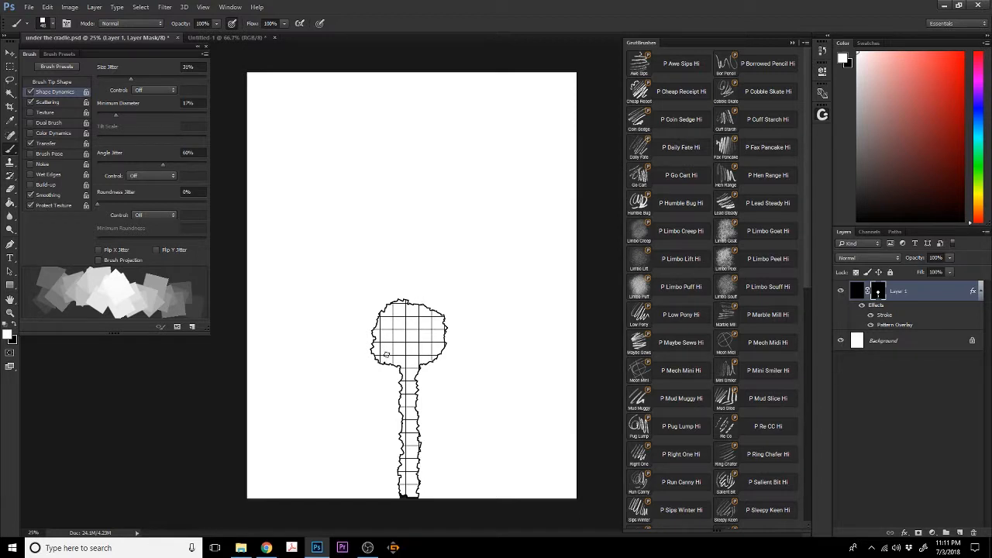
pyautogui.moveTo(386, 354)
pyautogui.mouseDown()
pyautogui.moveTo(357, 386)
pyautogui.moveTo(363, 392)
pyautogui.mouseUp()
pyautogui.moveTo(347, 388)
pyautogui.mouseDown()
pyautogui.moveTo(363, 403)
pyautogui.moveTo(336, 375)
pyautogui.moveTo(373, 424)
pyautogui.moveTo(336, 457)
pyautogui.mouseUp()
pyautogui.moveTo(322, 366)
pyautogui.mouseDown()
pyautogui.moveTo(298, 389)
pyautogui.moveTo(312, 375)
pyautogui.moveTo(337, 385)
pyautogui.moveTo(287, 393)
pyautogui.moveTo(300, 384)
pyautogui.moveTo(301, 398)
pyautogui.moveTo(290, 386)
pyautogui.moveTo(294, 410)
pyautogui.moveTo(330, 457)
pyautogui.moveTo(365, 421)
pyautogui.moveTo(321, 376)
pyautogui.moveTo(327, 371)
pyautogui.moveTo(345, 393)
pyautogui.moveTo(348, 426)
pyautogui.moveTo(331, 453)
pyautogui.moveTo(349, 423)
pyautogui.moveTo(339, 419)
pyautogui.moveTo(342, 400)
pyautogui.moveTo(312, 383)
pyautogui.moveTo(298, 396)
pyautogui.moveTo(312, 388)
pyautogui.moveTo(299, 406)
pyautogui.moveTo(308, 394)
pyautogui.moveTo(303, 419)
pyautogui.moveTo(330, 444)
pyautogui.moveTo(314, 405)
pyautogui.mouseUp()
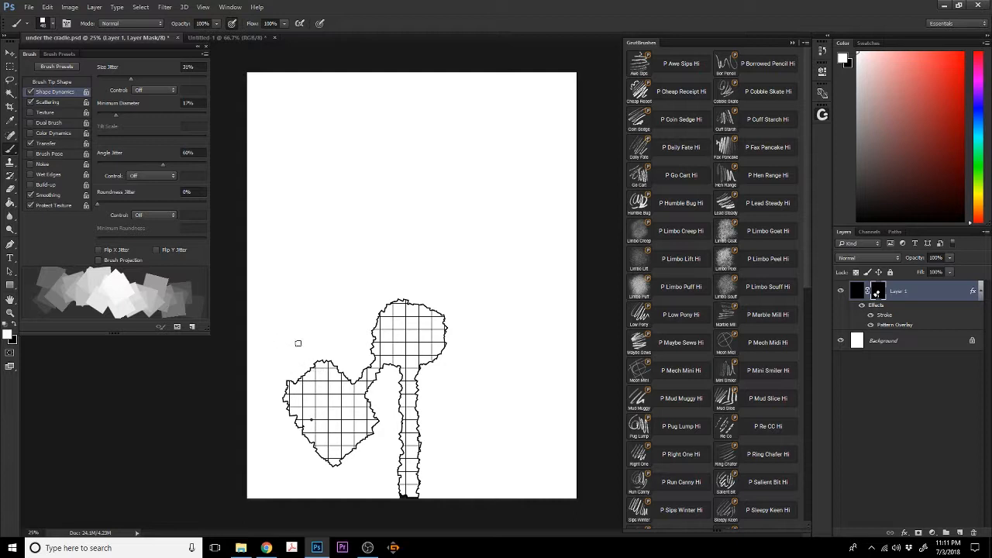
# Fill out the left corner of the lower-left room with the Brush to give it a diamond shape
pyautogui.click(9, 188)
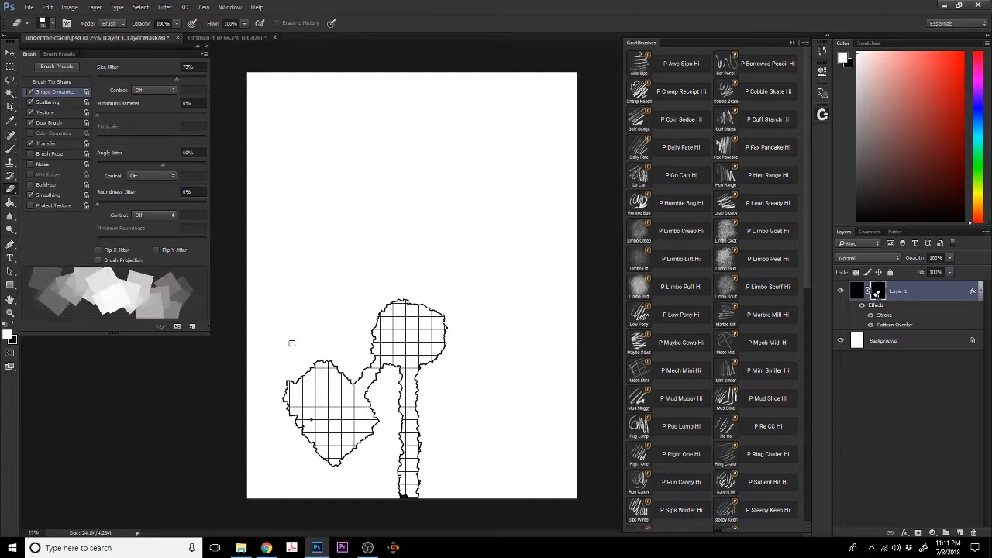
pyautogui.click(10, 148)
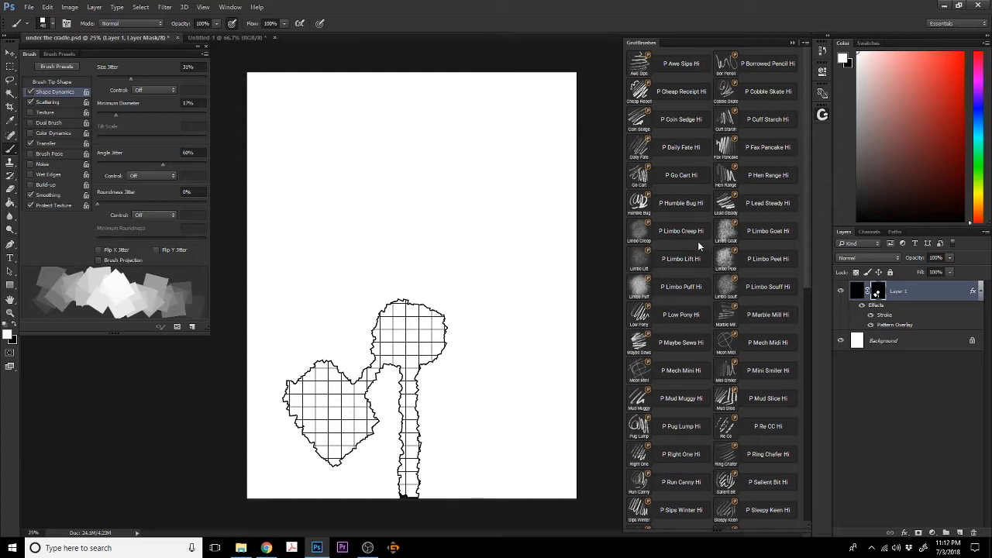
pyautogui.click(281, 403)
# Paint a large white ring-shaped corridor on Layer 1's mask, branching down-right from the central room
pyautogui.click(24, 341)
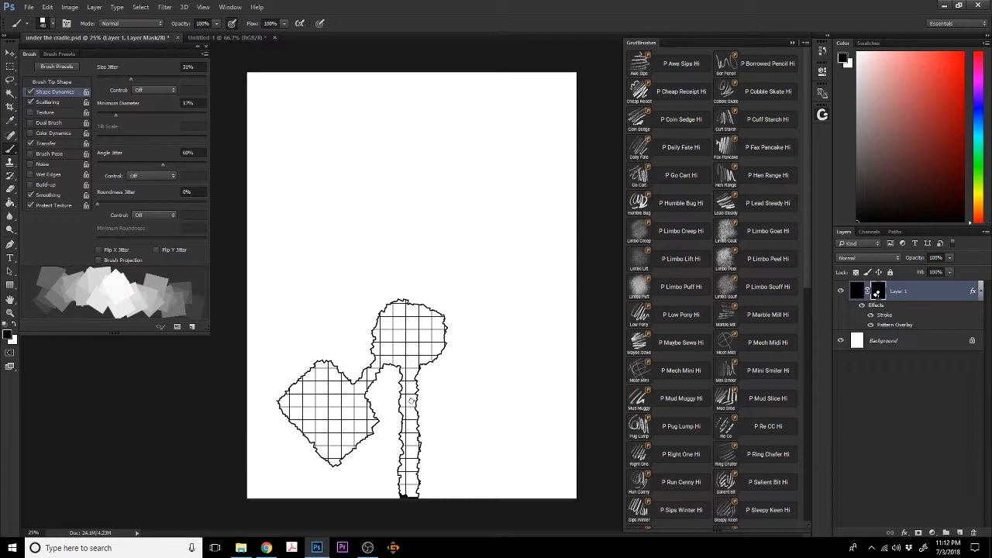
pyautogui.press('x')
pyautogui.moveTo(432, 353)
pyautogui.mouseDown()
pyautogui.moveTo(460, 375)
pyautogui.moveTo(440, 395)
pyautogui.moveTo(439, 426)
pyautogui.moveTo(456, 454)
pyautogui.moveTo(507, 468)
pyautogui.moveTo(536, 448)
pyautogui.moveTo(539, 409)
pyautogui.moveTo(523, 373)
pyautogui.moveTo(492, 358)
pyautogui.moveTo(468, 363)
pyautogui.mouseUp()
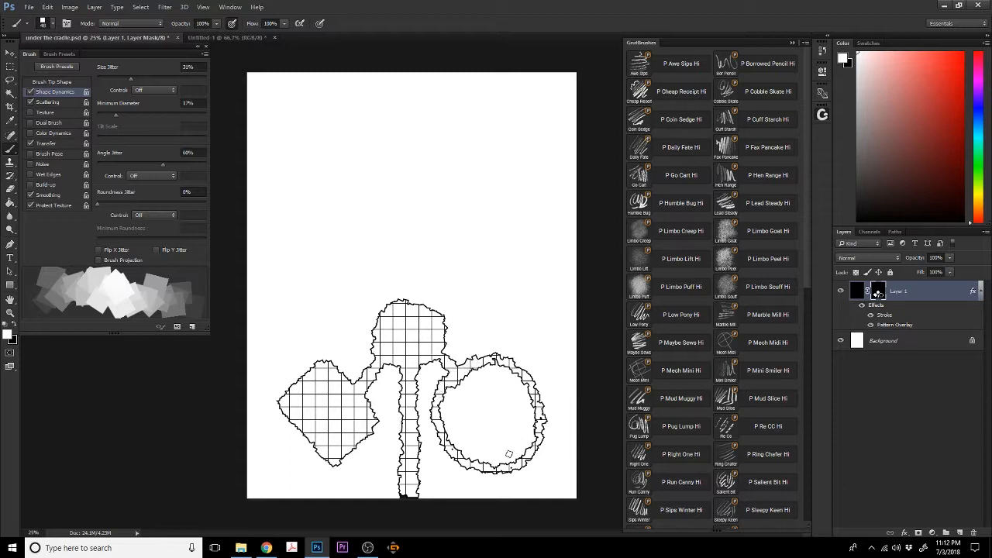
# Fill the ring into a solid round room and paint a hooked corridor ending in a small round room left of the central room
pyautogui.moveTo(503, 465)
pyautogui.mouseDown()
pyautogui.moveTo(532, 444)
pyautogui.moveTo(536, 419)
pyautogui.moveTo(515, 461)
pyautogui.moveTo(509, 443)
pyautogui.moveTo(500, 459)
pyautogui.moveTo(484, 449)
pyautogui.moveTo(474, 459)
pyautogui.moveTo(451, 436)
pyautogui.moveTo(492, 415)
pyautogui.moveTo(515, 418)
pyautogui.moveTo(496, 442)
pyautogui.moveTo(444, 434)
pyautogui.moveTo(458, 417)
pyautogui.moveTo(507, 411)
pyautogui.moveTo(524, 421)
pyautogui.moveTo(528, 398)
pyautogui.moveTo(500, 398)
pyautogui.moveTo(514, 388)
pyautogui.moveTo(496, 424)
pyautogui.moveTo(470, 402)
pyautogui.moveTo(454, 415)
pyautogui.moveTo(462, 400)
pyautogui.moveTo(516, 377)
pyautogui.mouseUp()
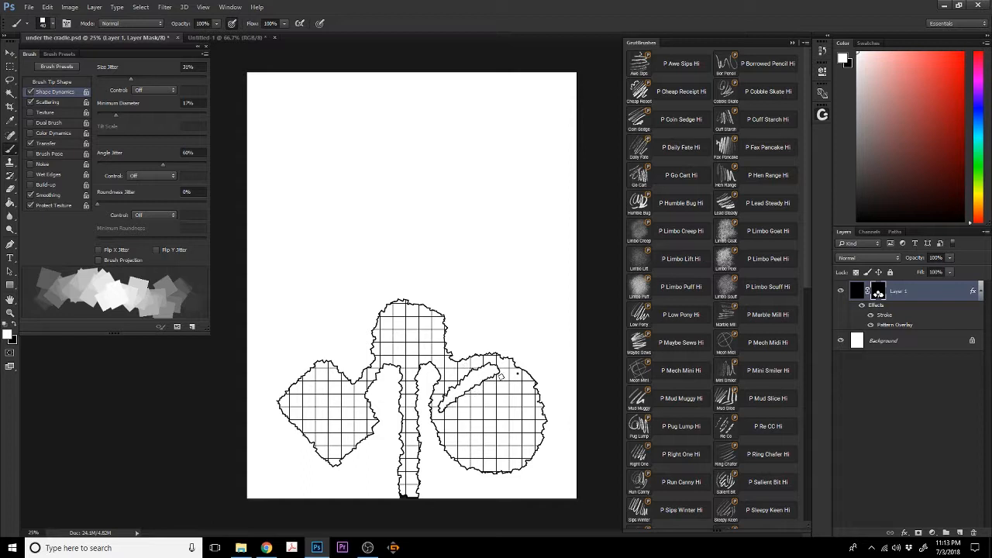
pyautogui.moveTo(484, 380); pyautogui.dragTo(499, 374)
pyautogui.moveTo(374, 324)
pyautogui.mouseDown()
pyautogui.moveTo(341, 307)
pyautogui.moveTo(318, 322)
pyautogui.moveTo(336, 307)
pyautogui.moveTo(299, 331)
pyautogui.moveTo(322, 335)
pyautogui.moveTo(318, 323)
pyautogui.moveTo(326, 334)
pyautogui.moveTo(304, 339)
pyautogui.moveTo(296, 318)
pyautogui.moveTo(341, 303)
pyautogui.moveTo(373, 323)
pyautogui.moveTo(328, 302)
pyautogui.moveTo(314, 309)
pyautogui.moveTo(337, 301)
pyautogui.moveTo(357, 308)
pyautogui.mouseUp()
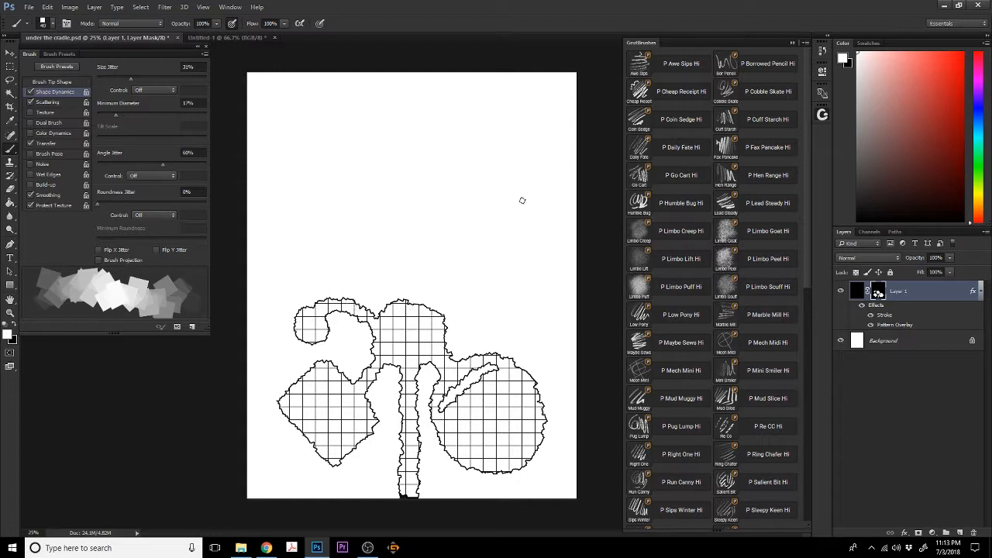
# Paint a corridor up-right from the central room into a tall rectangular room, linking that room down to the large round room
pyautogui.moveTo(439, 330)
pyautogui.mouseDown()
pyautogui.moveTo(490, 291)
pyautogui.moveTo(448, 326)
pyautogui.moveTo(475, 308)
pyautogui.mouseUp()
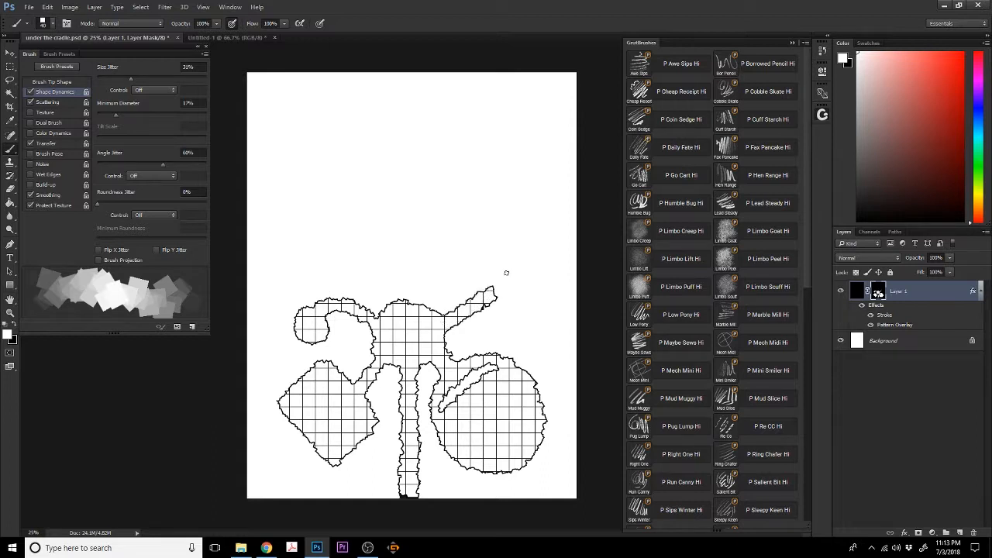
pyautogui.moveTo(496, 263)
pyautogui.mouseDown()
pyautogui.moveTo(500, 320)
pyautogui.moveTo(494, 257)
pyautogui.moveTo(498, 332)
pyautogui.moveTo(497, 255)
pyautogui.moveTo(534, 250)
pyautogui.moveTo(495, 254)
pyautogui.moveTo(541, 251)
pyautogui.moveTo(537, 289)
pyautogui.moveTo(545, 258)
pyautogui.moveTo(539, 340)
pyautogui.moveTo(523, 340)
pyautogui.moveTo(540, 326)
pyautogui.moveTo(536, 261)
pyautogui.moveTo(503, 257)
pyautogui.moveTo(515, 273)
pyautogui.moveTo(501, 282)
pyautogui.moveTo(526, 277)
pyautogui.moveTo(524, 268)
pyautogui.moveTo(509, 286)
pyautogui.moveTo(502, 332)
pyautogui.moveTo(530, 324)
pyautogui.moveTo(525, 283)
pyautogui.moveTo(516, 330)
pyautogui.moveTo(513, 287)
pyautogui.mouseUp()
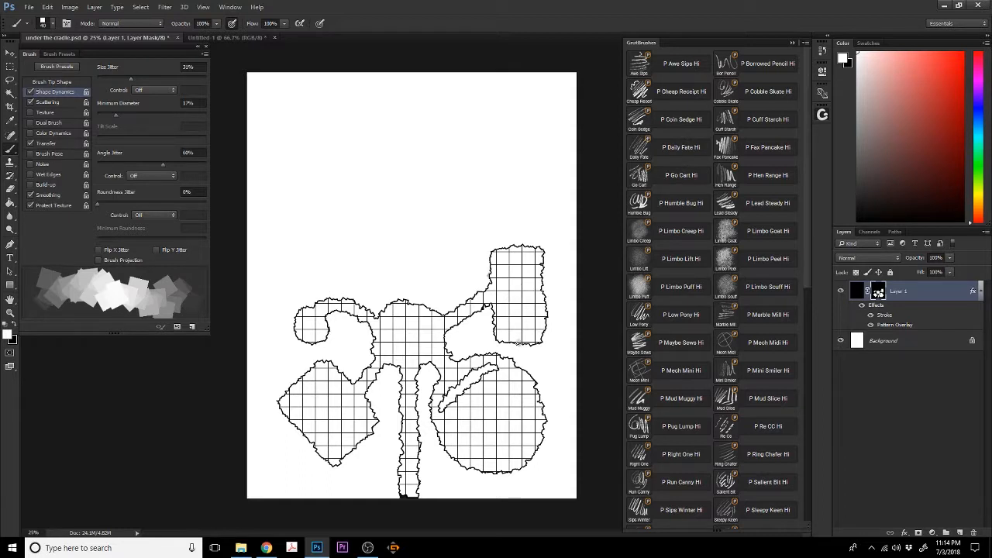
pyautogui.moveTo(516, 348); pyautogui.dragTo(523, 361)
# Paint a long corridor up from the central room to near the page's upper edge, crossed by a thin line near its end
pyautogui.moveTo(407, 298); pyautogui.dragTo(409, 140)
pyautogui.moveTo(400, 270)
pyautogui.mouseDown()
pyautogui.moveTo(409, 294)
pyautogui.moveTo(420, 142)
pyautogui.moveTo(403, 141)
pyautogui.moveTo(410, 177)
pyautogui.moveTo(416, 144)
pyautogui.mouseUp()
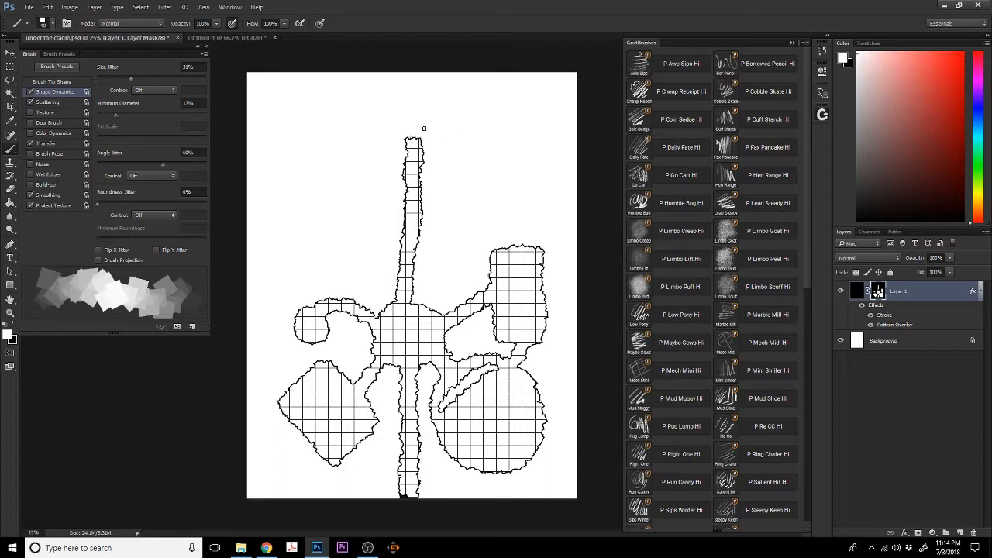
pyautogui.moveTo(397, 140); pyautogui.dragTo(481, 137)
pyautogui.moveTo(397, 139)
pyautogui.mouseDown()
pyautogui.moveTo(362, 143)
pyautogui.moveTo(411, 114)
pyautogui.moveTo(423, 121)
pyautogui.moveTo(418, 140)
pyautogui.moveTo(409, 109)
pyautogui.moveTo(419, 129)
pyautogui.mouseUp()
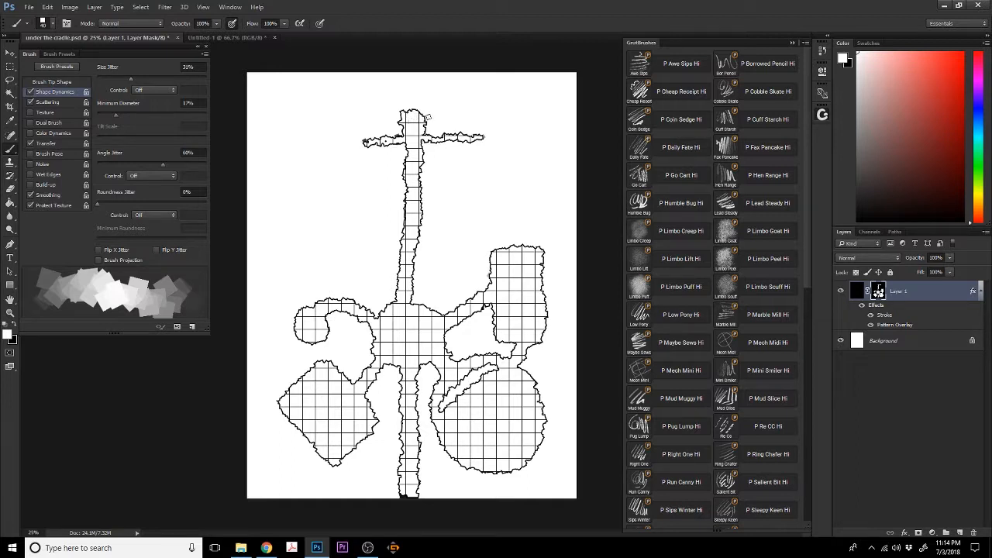
# Widen both arms of the cross corridor on the mask and outline a tall rectangular room at its right end
pyautogui.moveTo(399, 140)
pyautogui.mouseDown()
pyautogui.moveTo(345, 140)
pyautogui.moveTo(363, 141)
pyautogui.mouseUp()
pyautogui.moveTo(456, 143)
pyautogui.mouseDown()
pyautogui.moveTo(445, 140)
pyautogui.moveTo(480, 140)
pyautogui.moveTo(348, 147)
pyautogui.moveTo(368, 143)
pyautogui.mouseUp()
pyautogui.moveTo(447, 137)
pyautogui.mouseDown()
pyautogui.moveTo(487, 138)
pyautogui.moveTo(462, 139)
pyautogui.moveTo(473, 136)
pyautogui.moveTo(488, 164)
pyautogui.moveTo(488, 125)
pyautogui.moveTo(485, 184)
pyautogui.moveTo(485, 97)
pyautogui.moveTo(540, 91)
pyautogui.moveTo(518, 99)
pyautogui.moveTo(542, 147)
pyautogui.moveTo(533, 184)
pyautogui.moveTo(495, 185)
pyautogui.moveTo(494, 100)
pyautogui.moveTo(495, 126)
pyautogui.mouseUp()
pyautogui.moveTo(496, 165)
pyautogui.mouseDown()
pyautogui.moveTo(497, 174)
pyautogui.moveTo(530, 172)
pyautogui.moveTo(506, 177)
pyautogui.mouseUp()
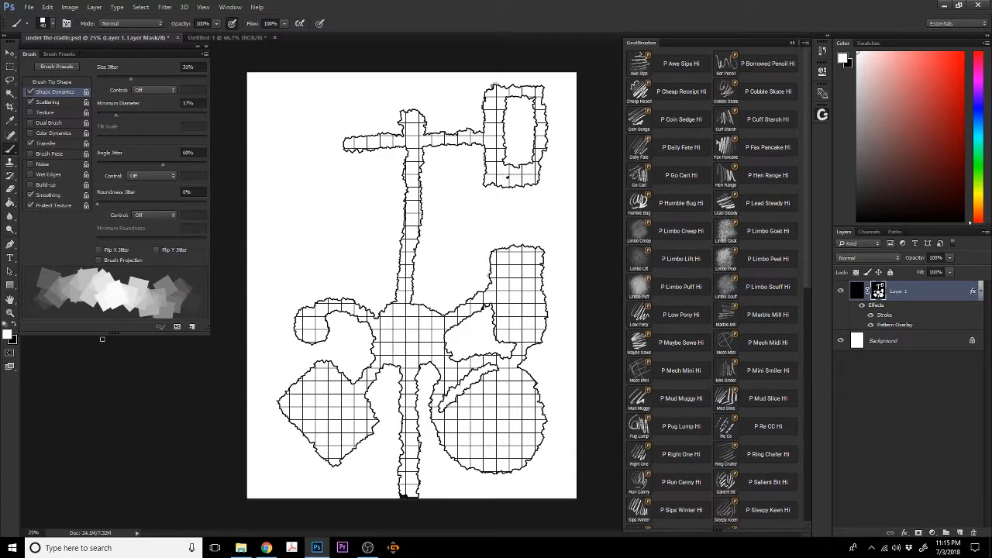
pyautogui.click(10, 200)
pyautogui.click(527, 165)
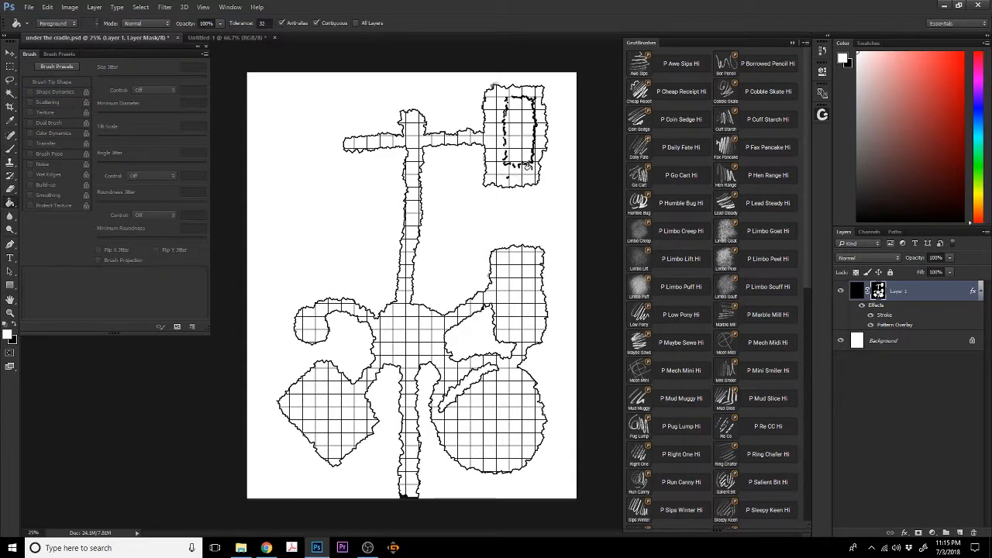
pyautogui.click(511, 162)
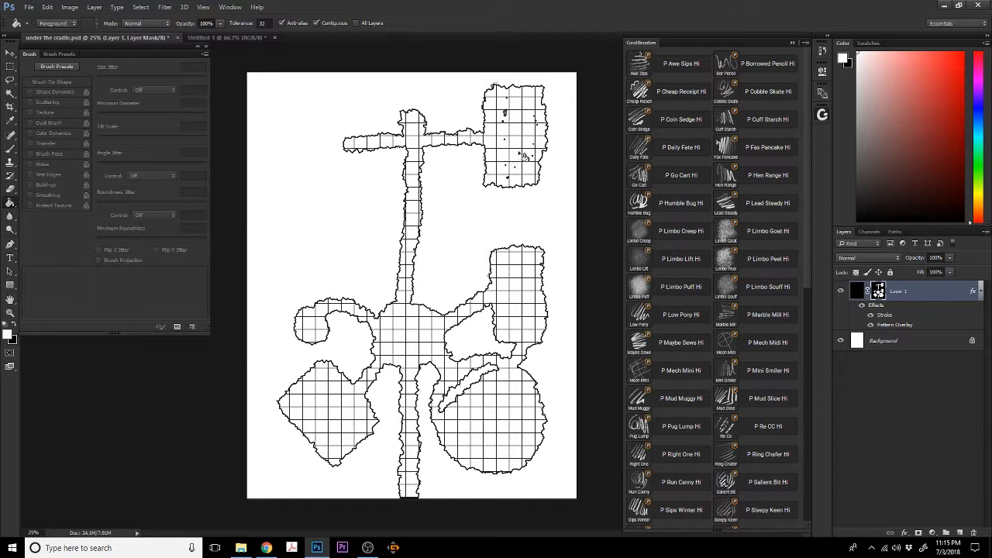
pyautogui.hotkey('ctrl', 'alt', 'z')
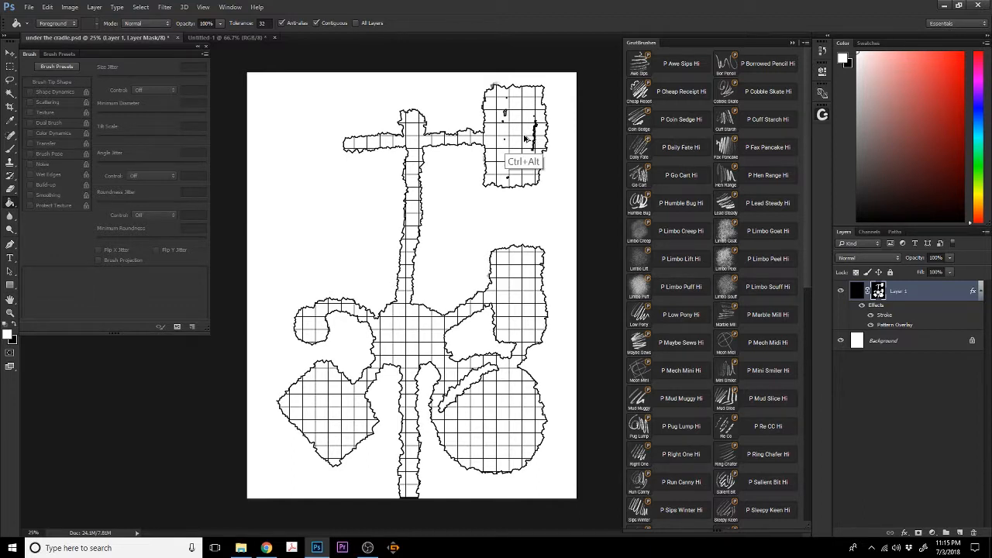
pyautogui.hotkey('ctrl', 'alt', 'z')
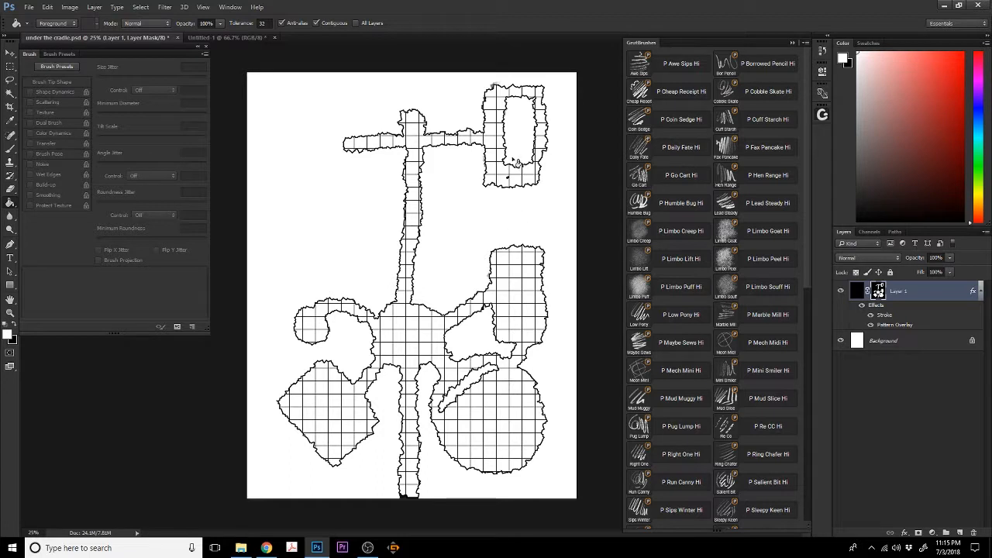
# Fill the outlined upper-right room with the Brush and paint small alcoves on both sides of the corridor leading to it
pyautogui.click(10, 148)
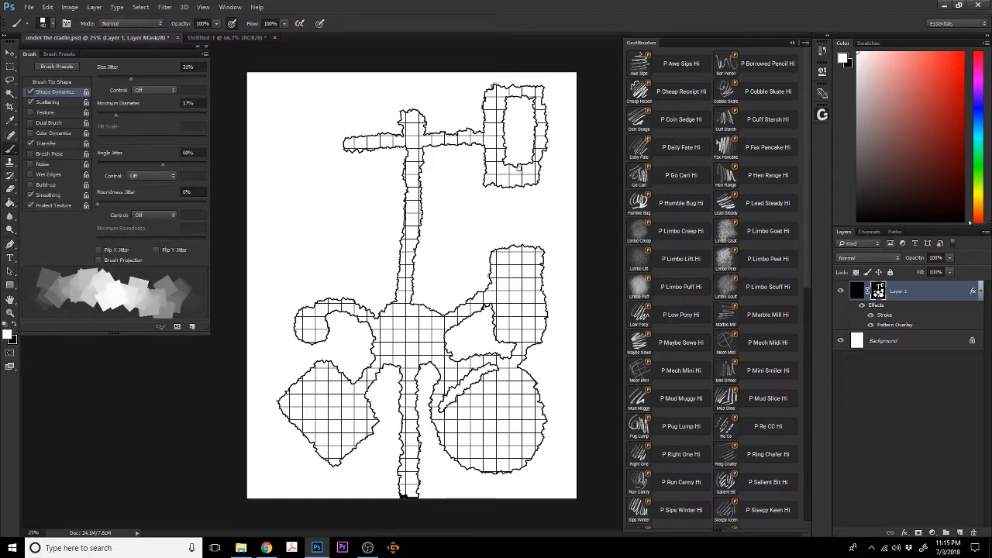
pyautogui.moveTo(525, 169)
pyautogui.mouseDown()
pyautogui.moveTo(531, 103)
pyautogui.moveTo(510, 94)
pyautogui.moveTo(504, 116)
pyautogui.moveTo(526, 110)
pyautogui.moveTo(502, 140)
pyautogui.moveTo(505, 165)
pyautogui.moveTo(516, 165)
pyautogui.moveTo(528, 118)
pyautogui.mouseUp()
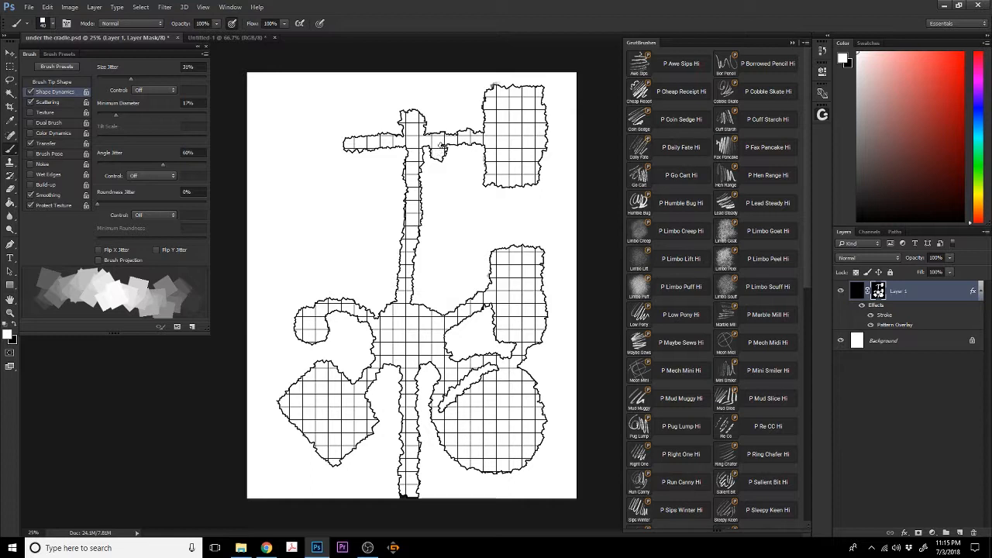
pyautogui.moveTo(462, 145)
pyautogui.mouseDown()
pyautogui.moveTo(465, 153)
pyautogui.moveTo(434, 131)
pyautogui.moveTo(462, 123)
pyautogui.mouseUp()
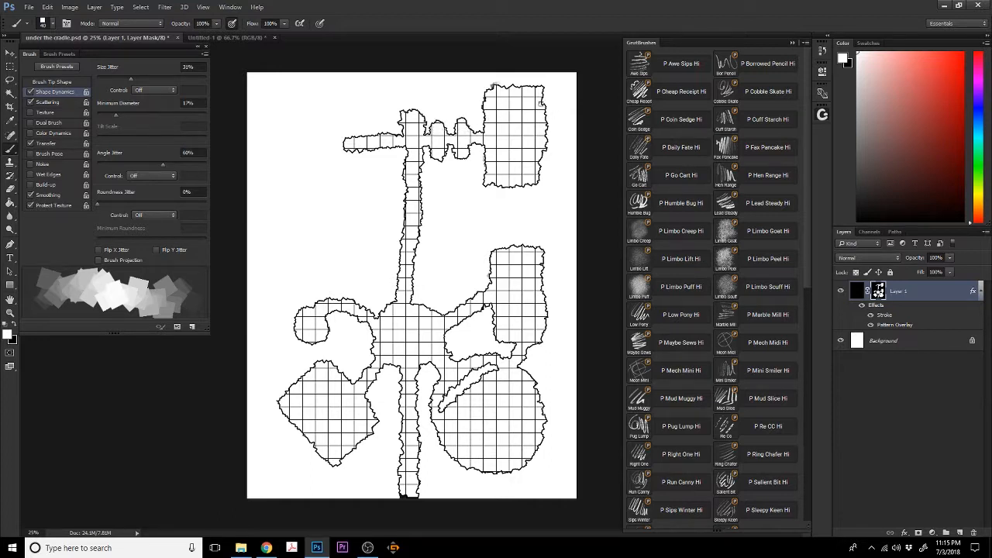
# On a new layer, use the P Low Pony Hi brush to mark the upper-right room with an X and write FAKE above the corridor
pyautogui.hotkey('ctrl', 'shift', 'alt', 'n')
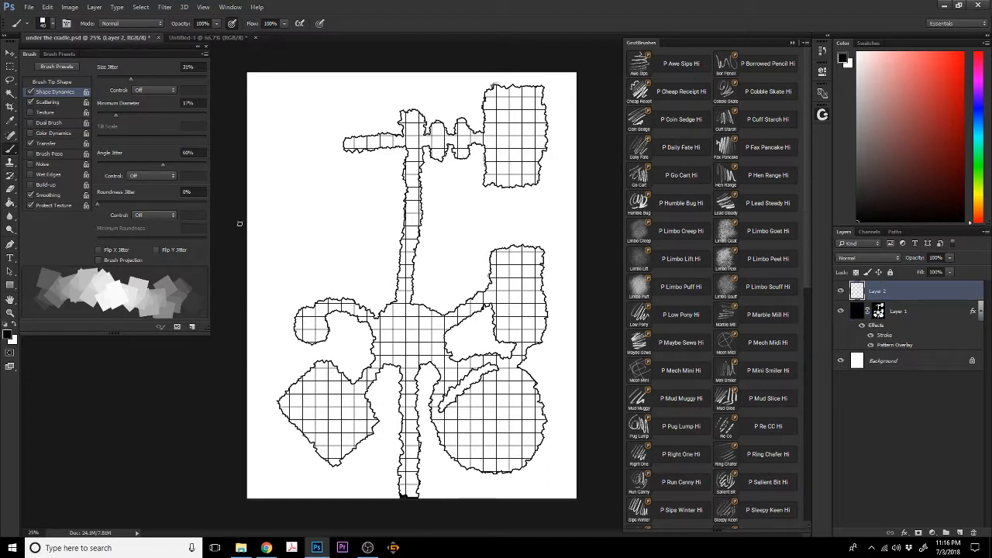
pyautogui.click(640, 314)
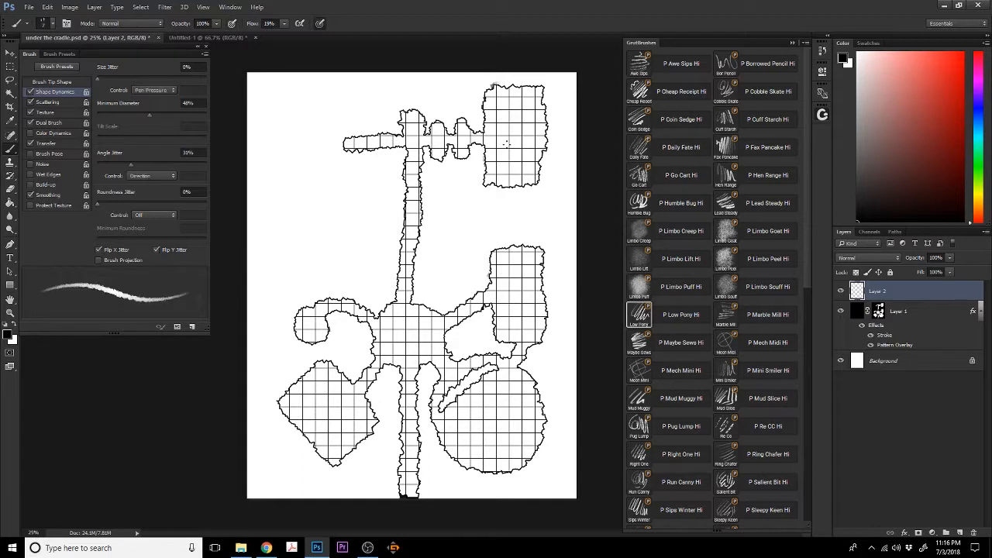
pyautogui.moveTo(505, 121)
pyautogui.mouseDown()
pyautogui.moveTo(518, 146)
pyautogui.moveTo(498, 153)
pyautogui.mouseUp()
pyautogui.moveTo(405, 89); pyautogui.dragTo(418, 75)
pyautogui.moveTo(406, 91); pyautogui.dragTo(427, 90)
pyautogui.moveTo(435, 75); pyautogui.dragTo(439, 90)
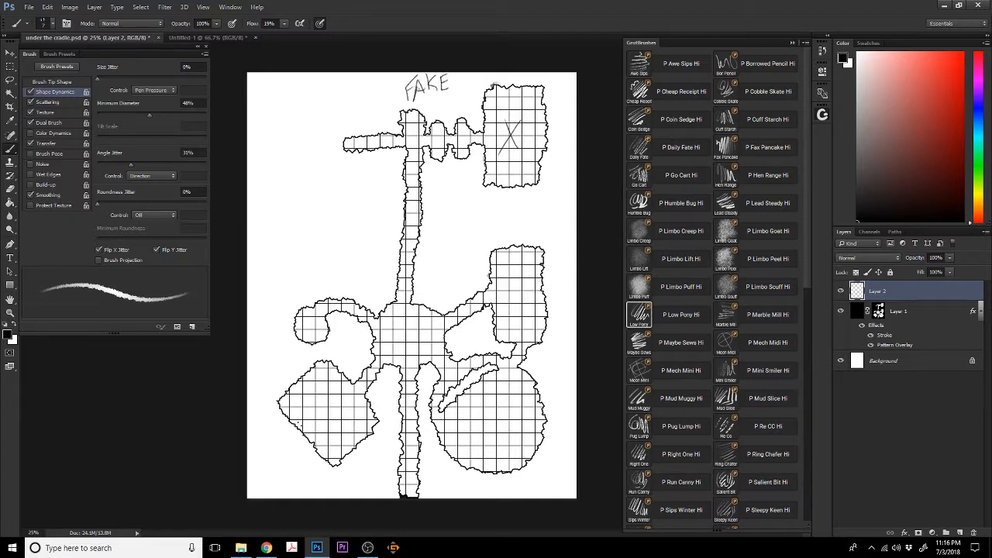
# Handwrite the room labels: BR on the diamond room, Kitchen on the right rectangular room, Stores on the round room, Potty beside the small room
pyautogui.moveTo(306, 429)
pyautogui.mouseDown()
pyautogui.moveTo(315, 402)
pyautogui.moveTo(308, 420)
pyautogui.moveTo(342, 424)
pyautogui.mouseUp()
pyautogui.moveTo(504, 285); pyautogui.dragTo(504, 308)
pyautogui.moveTo(515, 279)
pyautogui.mouseDown()
pyautogui.moveTo(516, 304)
pyautogui.moveTo(564, 287)
pyautogui.mouseUp()
pyautogui.moveTo(493, 405)
pyautogui.mouseDown()
pyautogui.moveTo(476, 418)
pyautogui.moveTo(477, 439)
pyautogui.mouseUp()
pyautogui.moveTo(504, 398)
pyautogui.mouseDown()
pyautogui.moveTo(505, 436)
pyautogui.moveTo(517, 415)
pyautogui.mouseUp()
pyautogui.moveTo(512, 418)
pyautogui.mouseDown()
pyautogui.moveTo(524, 426)
pyautogui.moveTo(547, 409)
pyautogui.moveTo(552, 425)
pyautogui.mouseUp()
pyautogui.moveTo(564, 412); pyautogui.dragTo(552, 434)
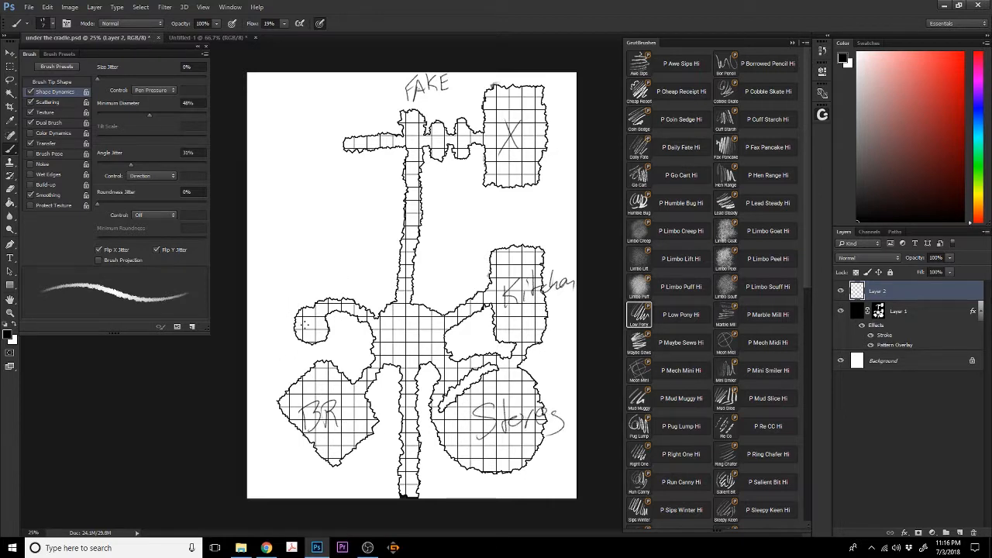
pyautogui.moveTo(260, 327); pyautogui.dragTo(262, 353)
pyautogui.moveTo(261, 329); pyautogui.dragTo(274, 346)
pyautogui.moveTo(283, 316)
pyautogui.mouseDown()
pyautogui.moveTo(281, 338)
pyautogui.moveTo(284, 320)
pyautogui.mouseUp()
pyautogui.moveTo(282, 314); pyautogui.dragTo(290, 333)
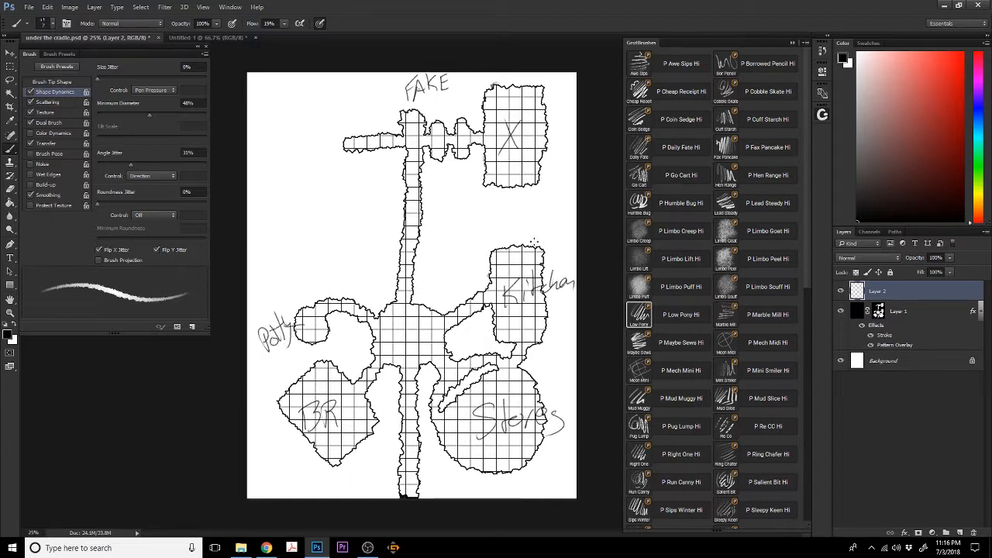
# Switch back to Layer 1's mask and choose the recent 40 px square brush
pyautogui.click(878, 311)
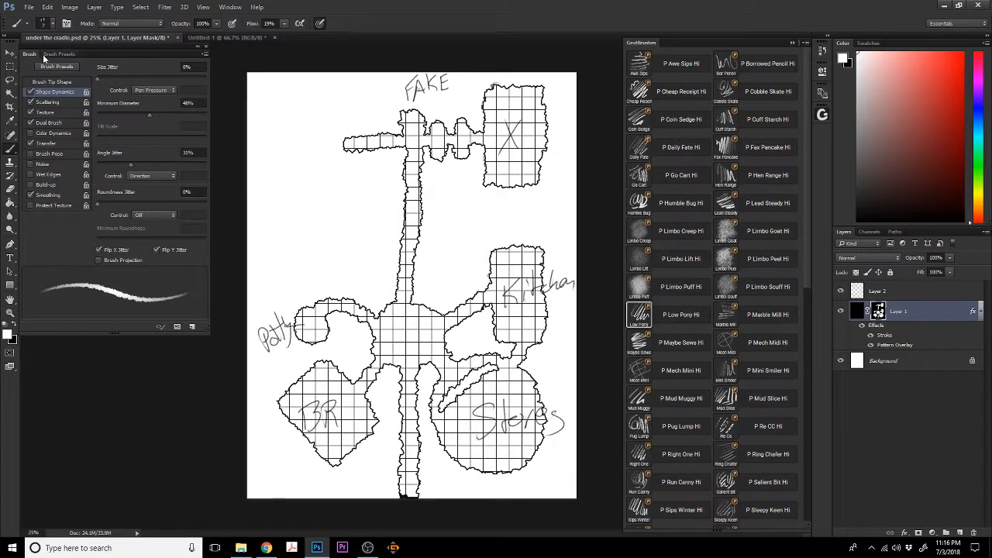
pyautogui.click(45, 24)
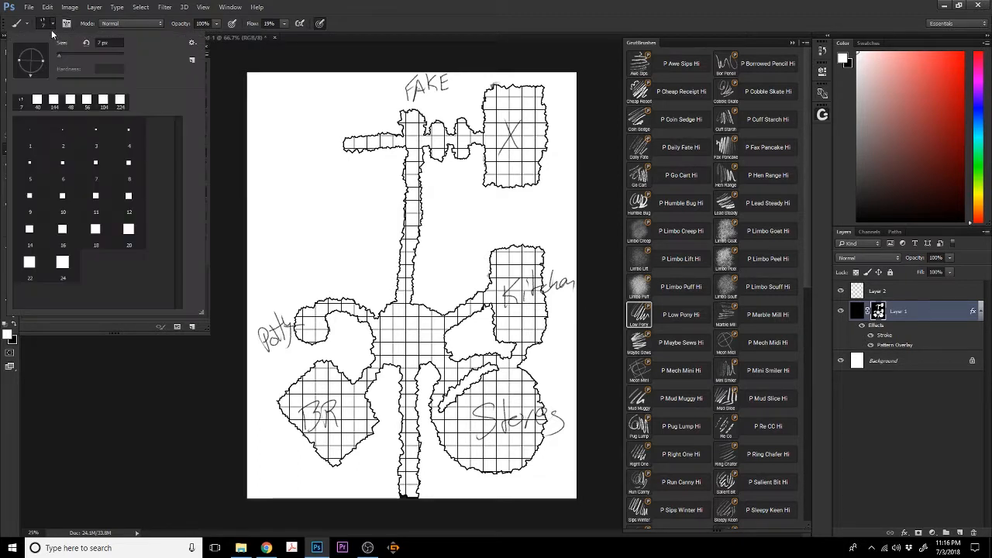
pyautogui.click(37, 99)
pyautogui.press('Return')
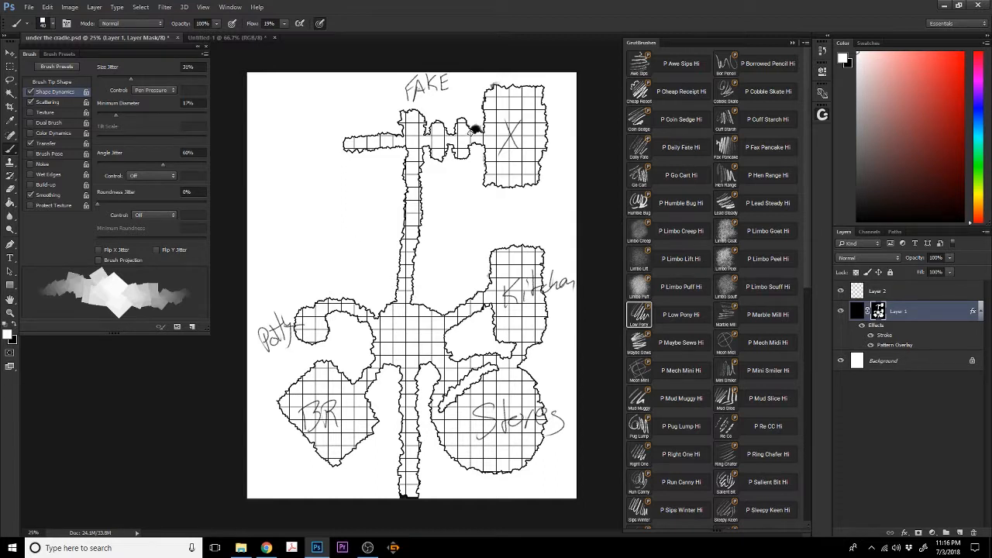
# Raise the brush Flow to 100% and undo the faint test strokes painted beside the X room's corridor
pyautogui.moveTo(470, 133); pyautogui.dragTo(472, 132)
pyautogui.click(283, 24)
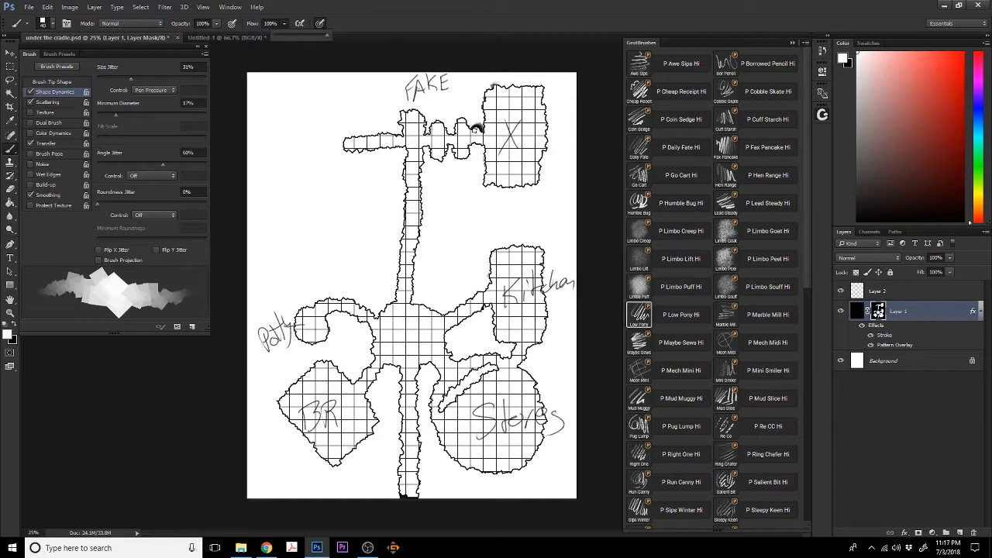
pyautogui.click(475, 131)
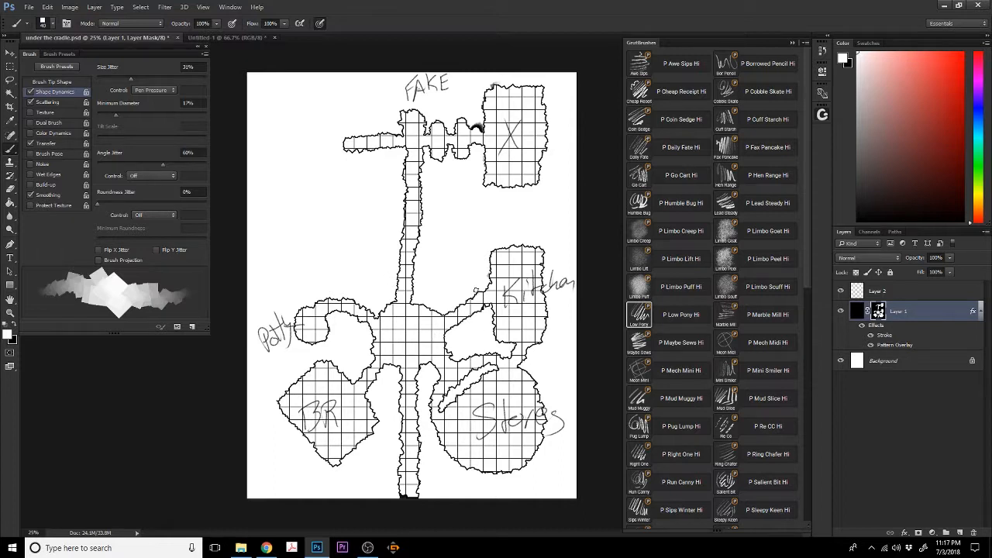
pyautogui.hotkey('ctrl', 'alt', 'z')
pyautogui.hotkey('ctrl', 'alt', 'z')
pyautogui.hotkey('ctrl', 'alt', 'z')
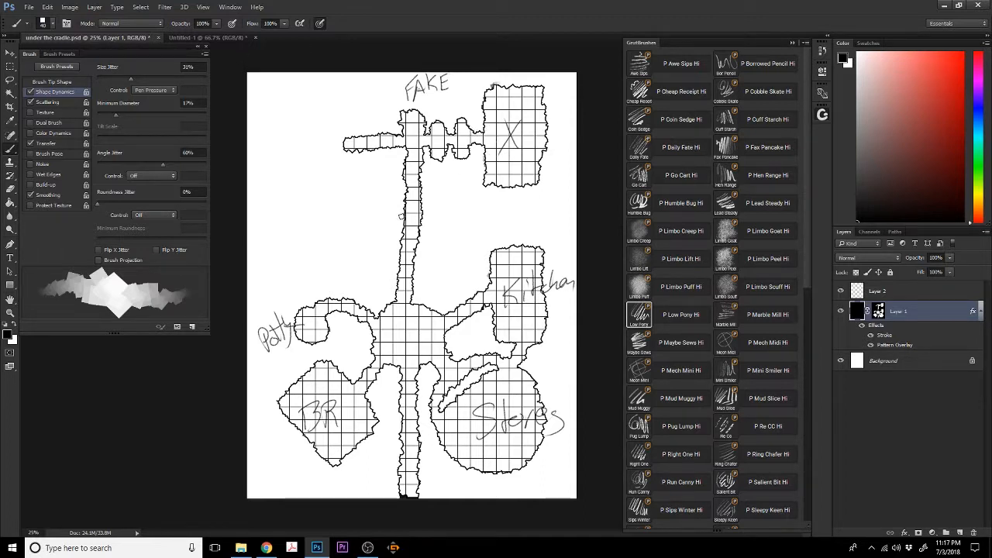
# Paint matching alcoves along the left arm of the cross corridor on Layer 1's mask and extend that arm further left
pyautogui.click(878, 311)
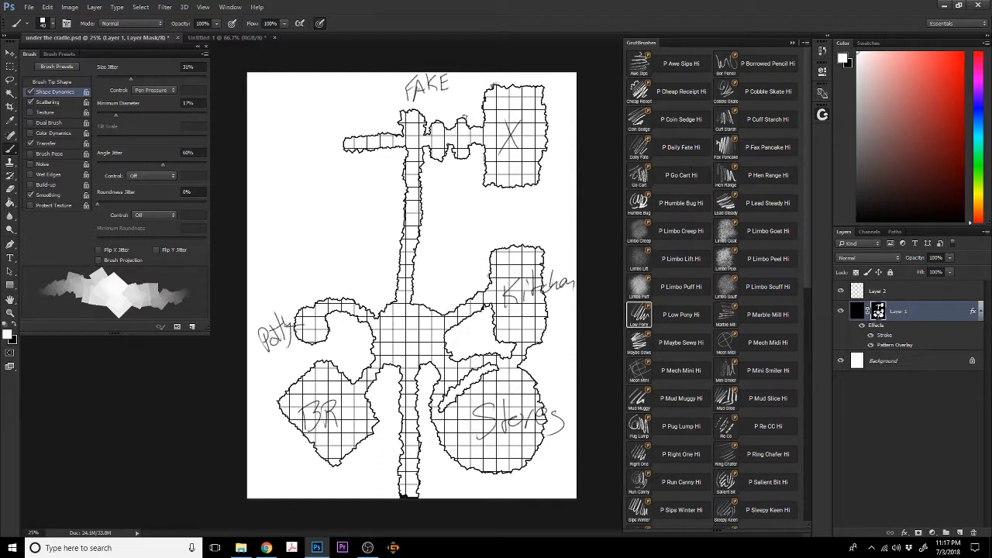
pyautogui.moveTo(463, 121)
pyautogui.mouseDown()
pyautogui.moveTo(434, 117)
pyautogui.moveTo(451, 118)
pyautogui.mouseUp()
pyautogui.moveTo(385, 149)
pyautogui.mouseDown()
pyautogui.moveTo(357, 159)
pyautogui.moveTo(388, 156)
pyautogui.moveTo(388, 124)
pyautogui.moveTo(366, 121)
pyautogui.moveTo(338, 144)
pyautogui.moveTo(344, 137)
pyautogui.moveTo(326, 141)
pyautogui.mouseUp()
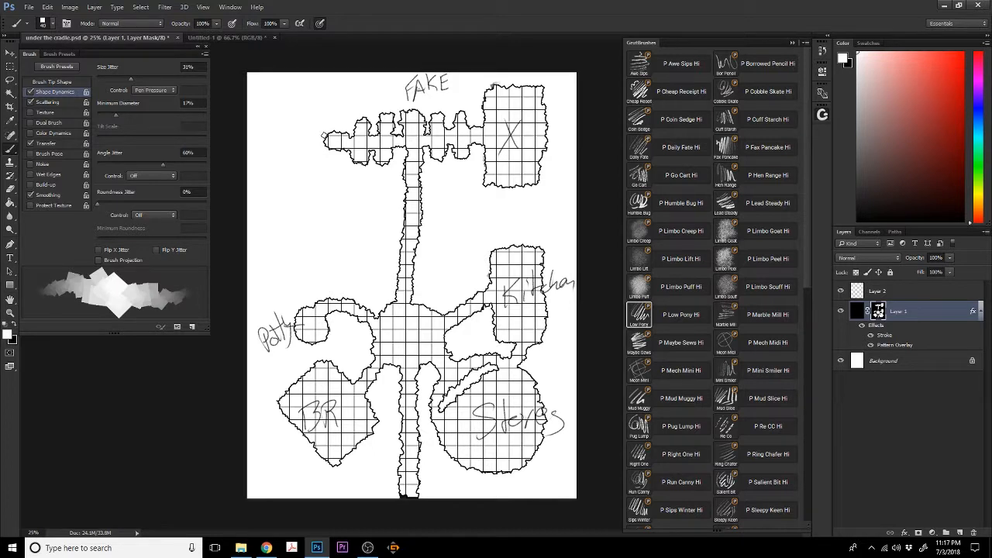
# Paint a corridor down from the cross corridor's left end with a short stub beyond the corner, trimming its side with black
pyautogui.moveTo(324, 137); pyautogui.dragTo(327, 204)
pyautogui.moveTo(327, 156); pyautogui.dragTo(332, 209)
pyautogui.moveTo(323, 160); pyautogui.dragTo(318, 206)
pyautogui.moveTo(323, 162); pyautogui.dragTo(321, 133)
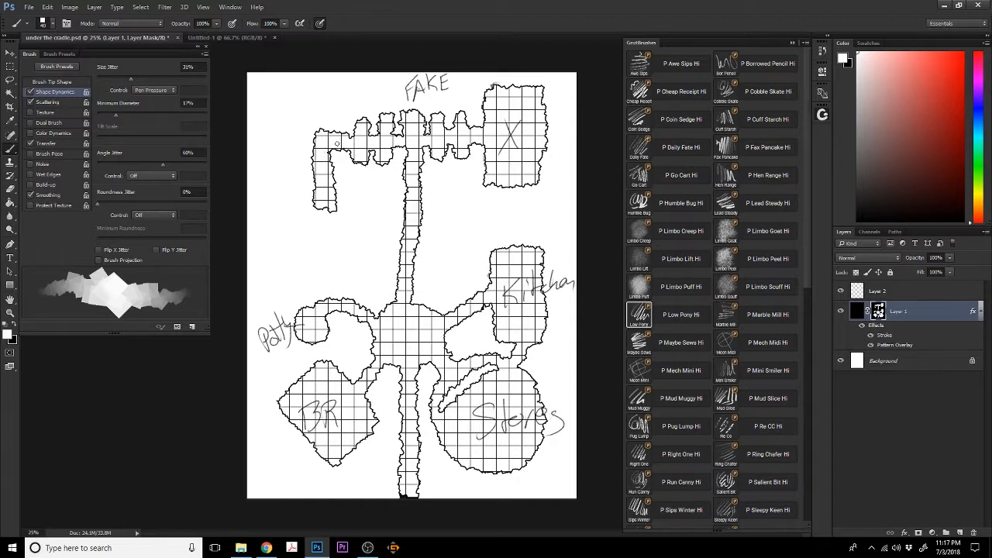
pyautogui.moveTo(318, 141)
pyautogui.mouseDown()
pyautogui.moveTo(301, 140)
pyautogui.moveTo(310, 146)
pyautogui.mouseUp()
pyautogui.click(13, 329)
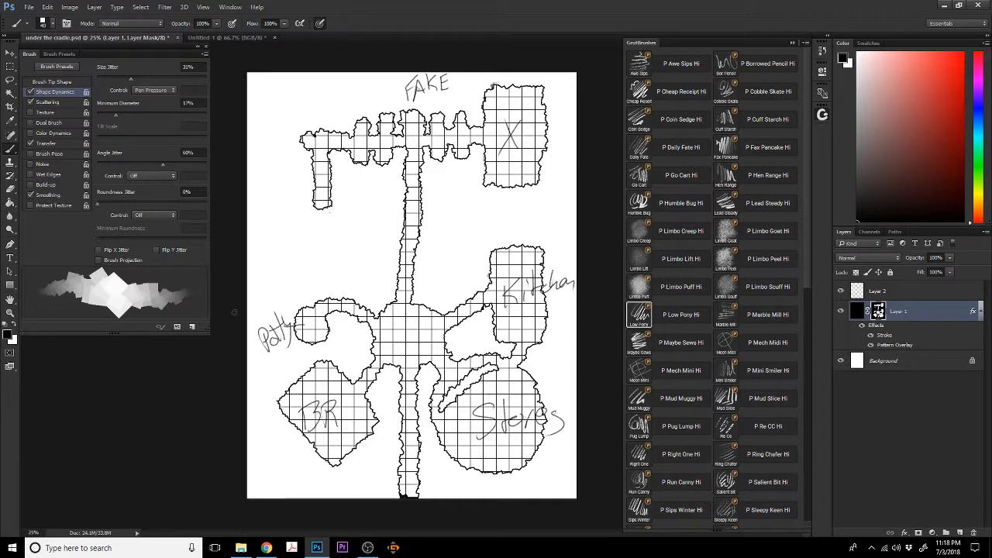
# Paint in white a rectangular room at the foot of the left corridor and a branch running right toward the long central corridor
pyautogui.click(15, 328)
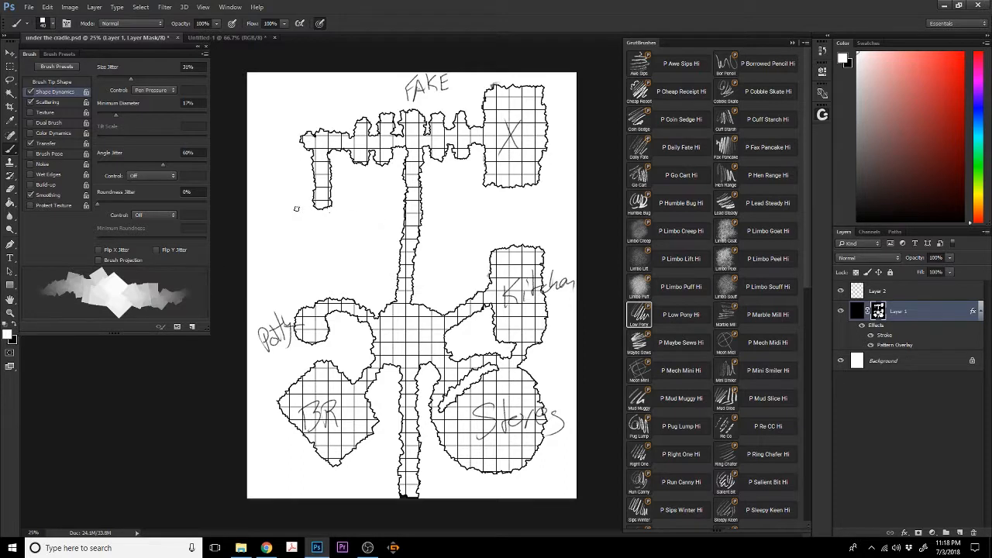
pyautogui.moveTo(295, 208)
pyautogui.mouseDown()
pyautogui.moveTo(361, 203)
pyautogui.moveTo(296, 204)
pyautogui.moveTo(308, 205)
pyautogui.moveTo(313, 251)
pyautogui.moveTo(308, 204)
pyautogui.moveTo(312, 219)
pyautogui.moveTo(268, 208)
pyautogui.moveTo(271, 268)
pyautogui.moveTo(302, 265)
pyautogui.moveTo(299, 219)
pyautogui.moveTo(305, 252)
pyautogui.moveTo(307, 217)
pyautogui.moveTo(278, 206)
pyautogui.moveTo(308, 212)
pyautogui.moveTo(293, 229)
pyautogui.moveTo(303, 212)
pyautogui.moveTo(295, 230)
pyautogui.moveTo(302, 255)
pyautogui.moveTo(288, 233)
pyautogui.moveTo(295, 261)
pyautogui.moveTo(291, 233)
pyautogui.moveTo(285, 256)
pyautogui.moveTo(295, 254)
pyautogui.moveTo(286, 248)
pyautogui.mouseUp()
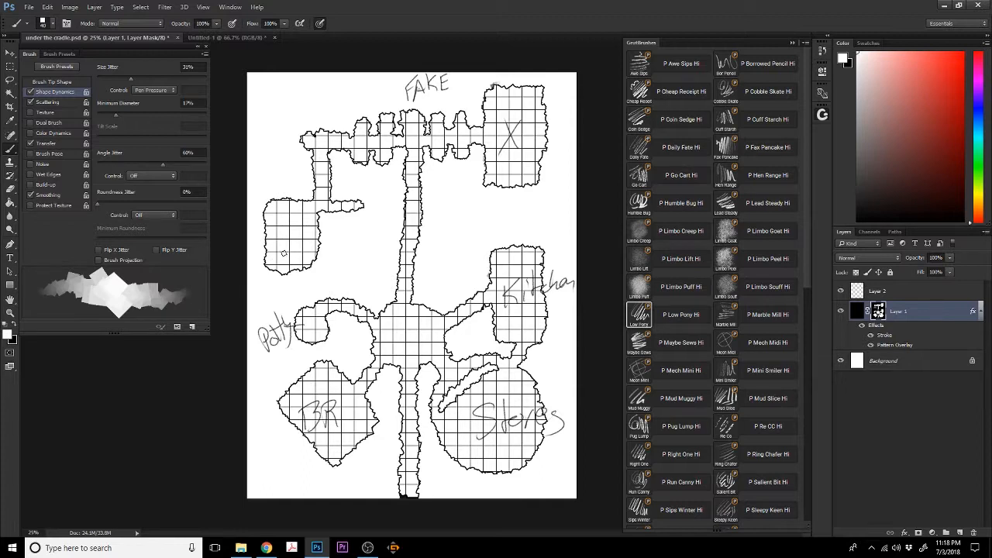
pyautogui.moveTo(352, 206)
pyautogui.mouseDown()
pyautogui.moveTo(342, 206)
pyautogui.moveTo(371, 196)
pyautogui.moveTo(396, 203)
pyautogui.moveTo(364, 209)
pyautogui.moveTo(388, 207)
pyautogui.mouseUp()
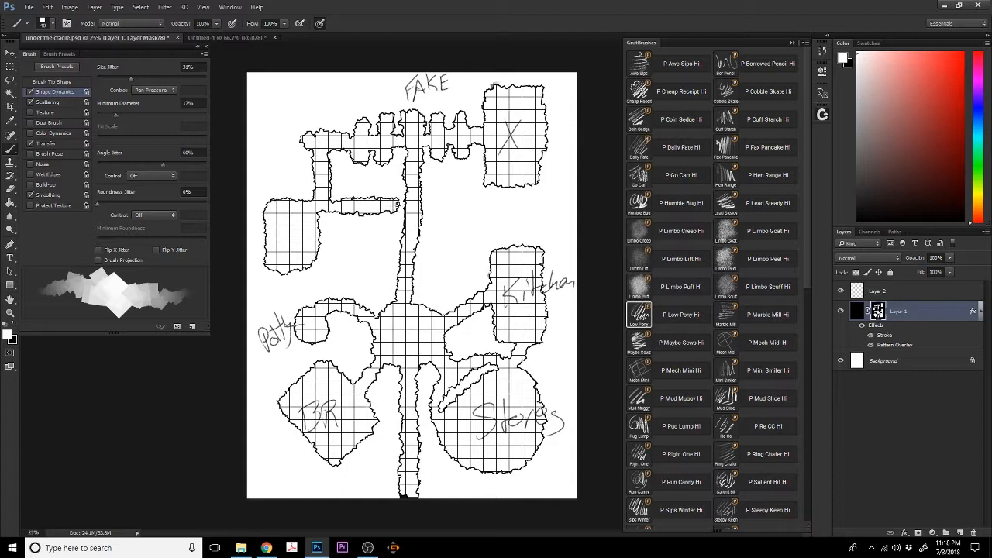
# Paint narrow winding passages beside the long corridor, leading left around Potty and BR and right from the X room around Kitchen and Stores
pyautogui.moveTo(388, 184)
pyautogui.mouseDown()
pyautogui.moveTo(390, 240)
pyautogui.moveTo(392, 177)
pyautogui.moveTo(387, 302)
pyautogui.moveTo(324, 290)
pyautogui.moveTo(297, 294)
pyautogui.moveTo(284, 315)
pyautogui.moveTo(287, 353)
pyautogui.moveTo(303, 361)
pyautogui.moveTo(325, 351)
pyautogui.moveTo(354, 370)
pyautogui.moveTo(283, 383)
pyautogui.moveTo(263, 404)
pyautogui.mouseUp()
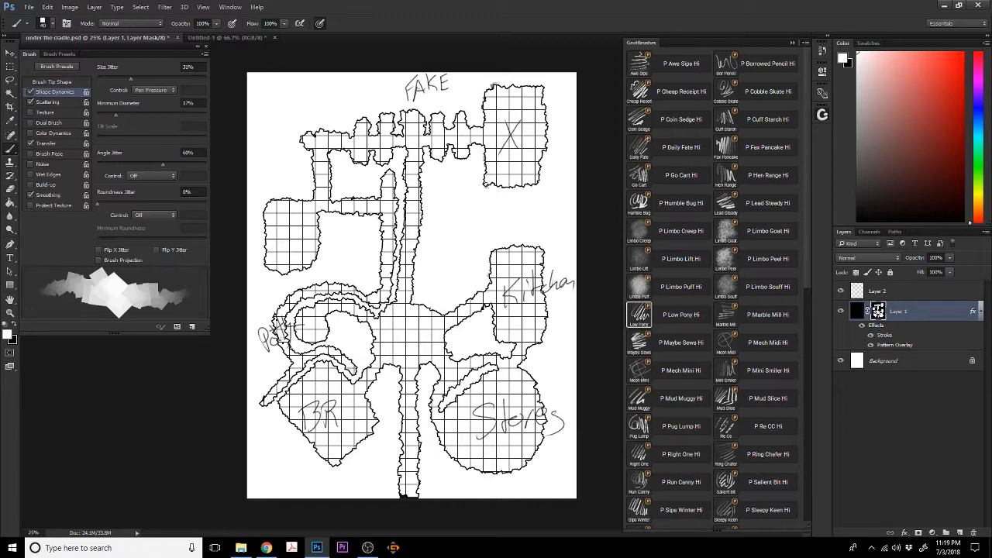
pyautogui.moveTo(501, 186)
pyautogui.mouseDown()
pyautogui.moveTo(488, 202)
pyautogui.moveTo(474, 178)
pyautogui.moveTo(496, 198)
pyautogui.moveTo(478, 199)
pyautogui.moveTo(474, 167)
pyautogui.moveTo(425, 172)
pyautogui.moveTo(433, 222)
pyautogui.moveTo(424, 298)
pyautogui.moveTo(451, 306)
pyautogui.moveTo(471, 288)
pyautogui.mouseUp()
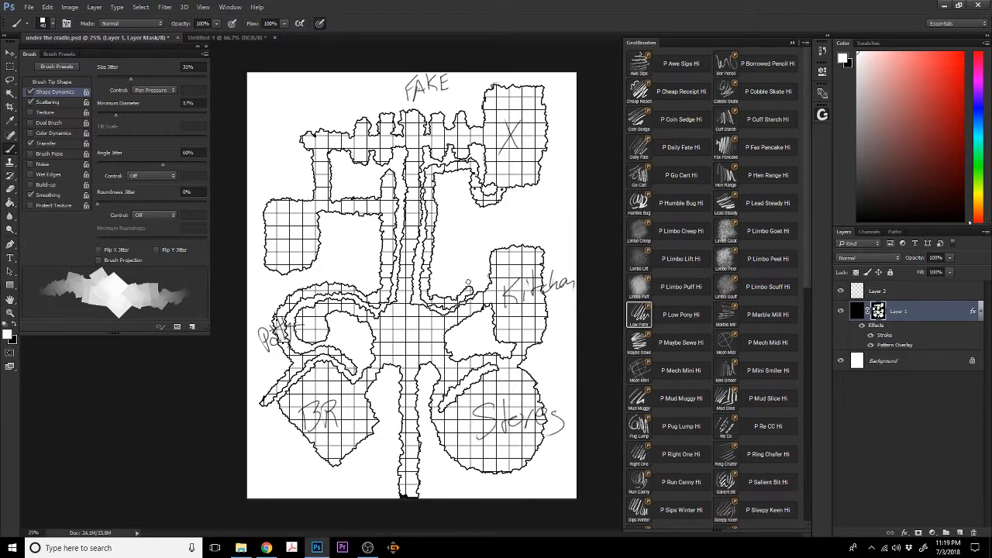
pyautogui.hotkey('ctrl', 'z')
pyautogui.moveTo(425, 294)
pyautogui.mouseDown()
pyautogui.moveTo(450, 304)
pyautogui.moveTo(471, 287)
pyautogui.moveTo(460, 294)
pyautogui.moveTo(478, 272)
pyautogui.moveTo(486, 240)
pyautogui.moveTo(536, 236)
pyautogui.moveTo(557, 249)
pyautogui.moveTo(558, 315)
pyautogui.moveTo(546, 355)
pyautogui.moveTo(531, 363)
pyautogui.moveTo(551, 335)
pyautogui.moveTo(541, 383)
pyautogui.moveTo(556, 436)
pyautogui.moveTo(532, 471)
pyautogui.moveTo(560, 419)
pyautogui.moveTo(532, 363)
pyautogui.mouseUp()
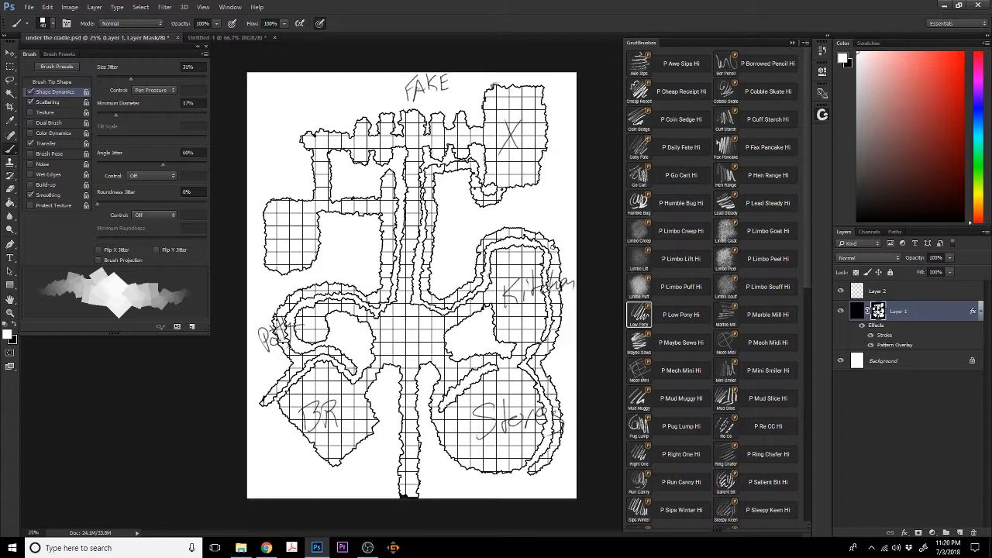
# Hide the Layer 2 labels and paint the central corridor's foot in white out to the lower canvas edge on Layer 1's mask
pyautogui.click(840, 289)
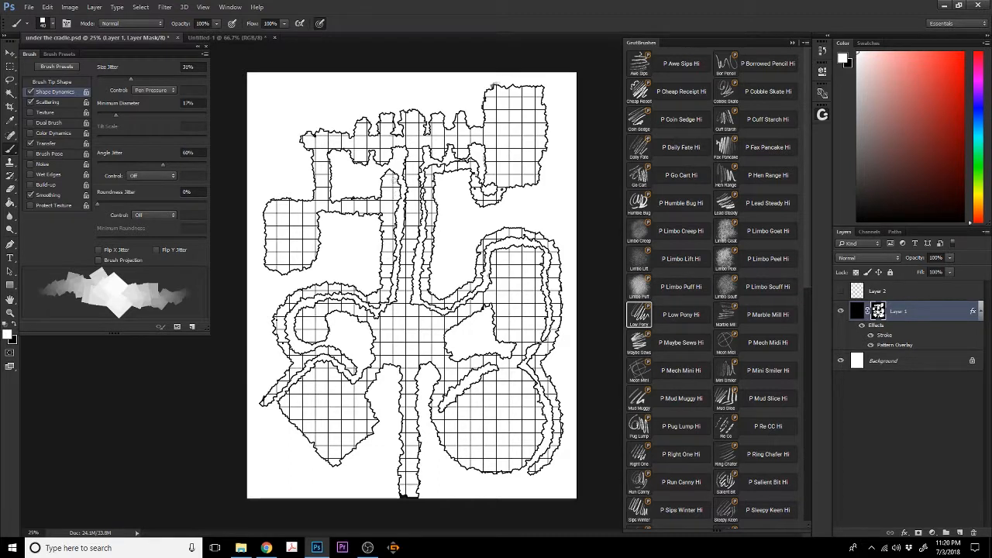
pyautogui.press('x')
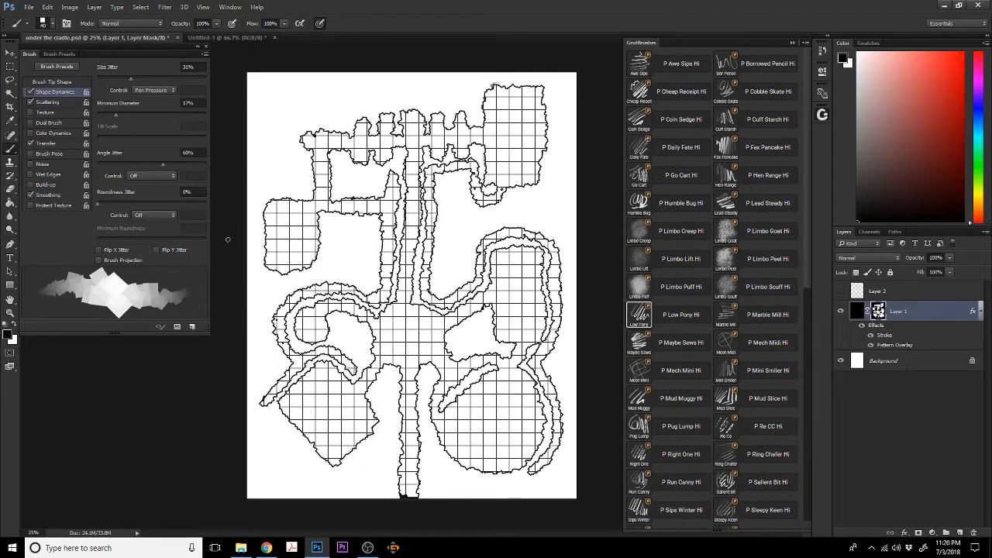
pyautogui.click(15, 328)
pyautogui.moveTo(406, 487); pyautogui.dragTo(403, 497)
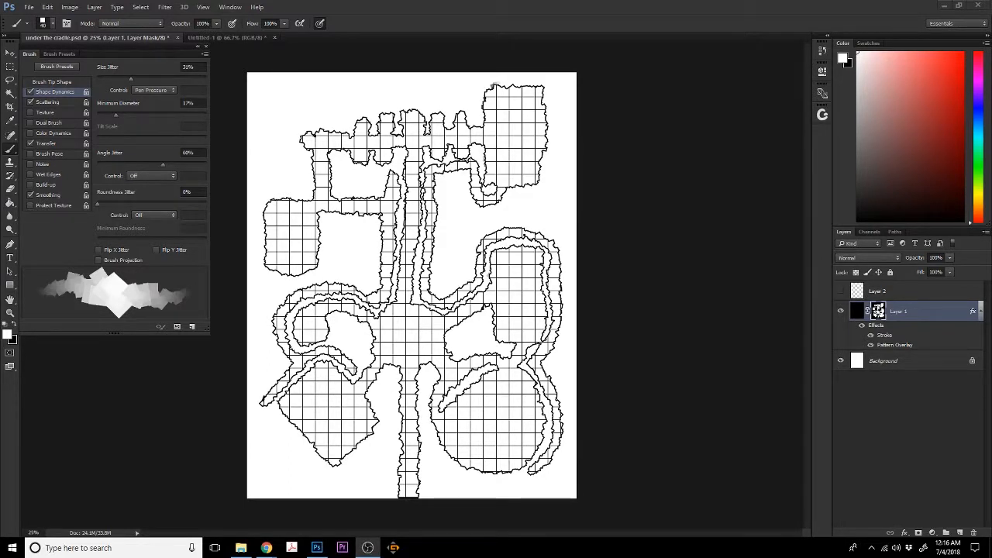
# Extend the narrow passage in white around the diamond-shaped room's outer corner and down along its lower-left side
pyautogui.click(316, 547)
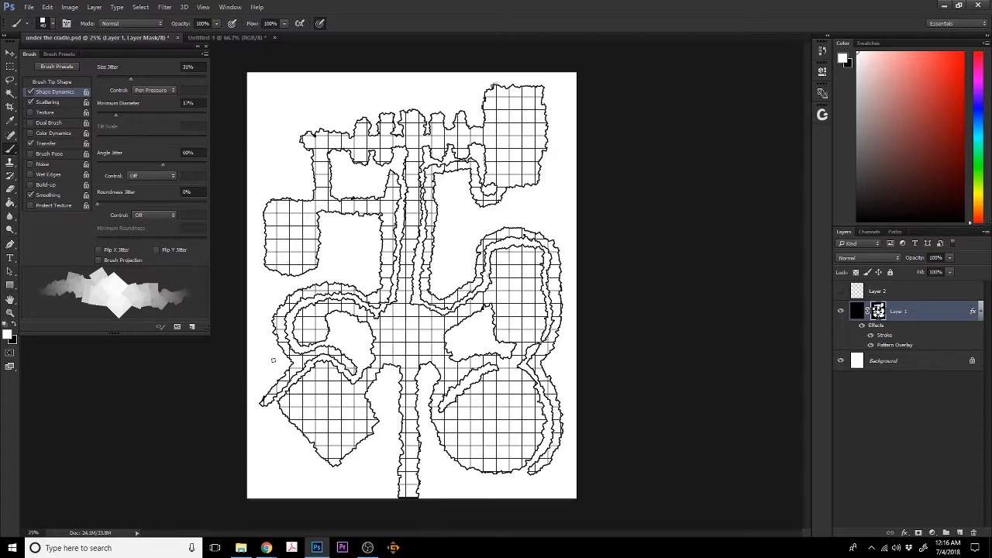
pyautogui.moveTo(265, 402)
pyautogui.mouseDown()
pyautogui.moveTo(318, 468)
pyautogui.moveTo(294, 441)
pyautogui.mouseUp()
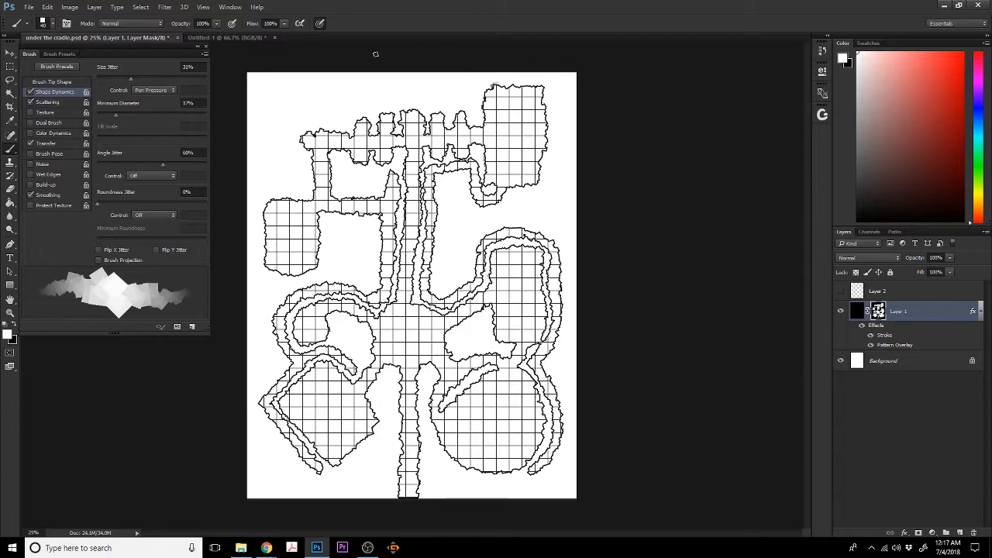
# Create a new white RGB document 1000 pixels wide and 1000 pixels high at 72 pixels per inch
pyautogui.click(29, 8)
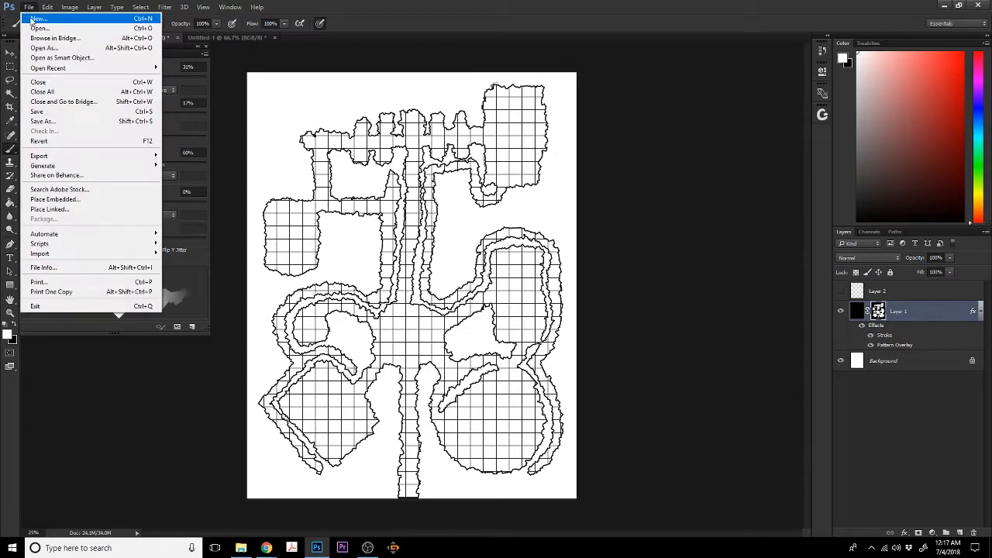
pyautogui.click(35, 18)
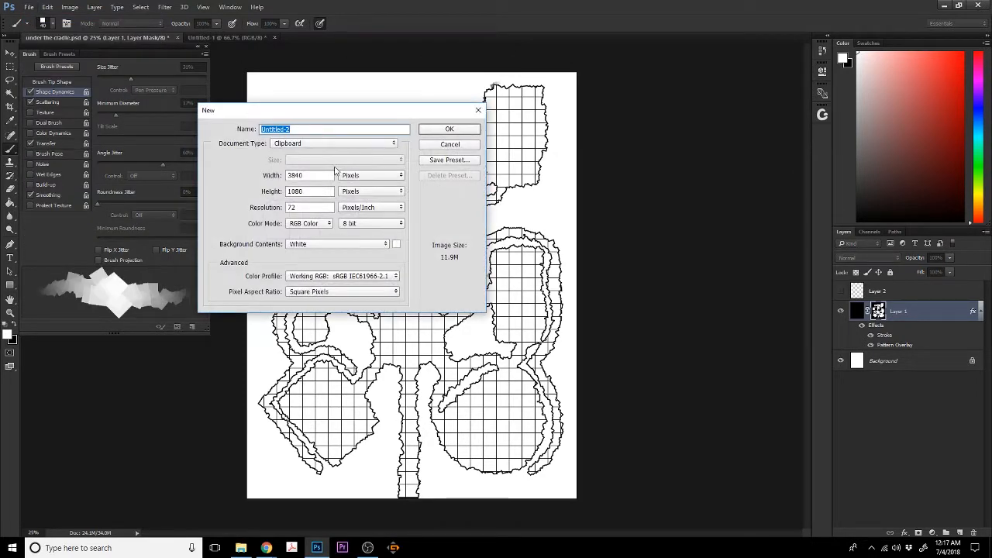
pyautogui.doubleClick(322, 179)
pyautogui.write('100')
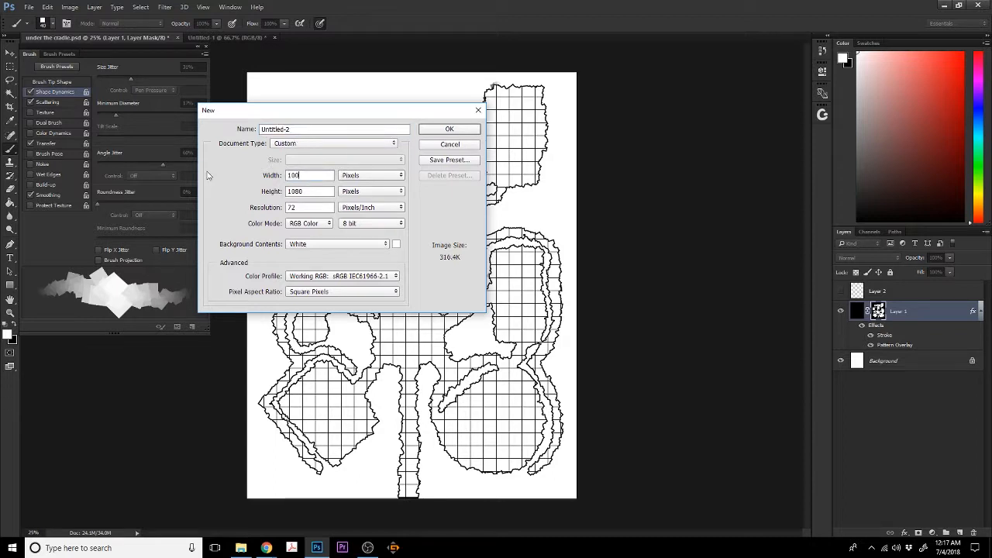
pyautogui.write('0')
pyautogui.press('Tab')
pyautogui.write('1000')
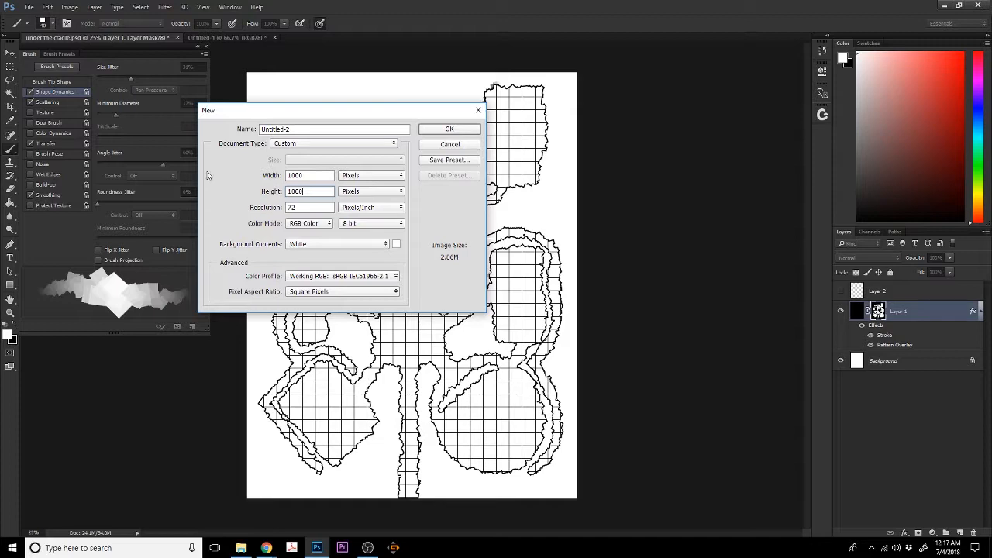
pyautogui.click(446, 129)
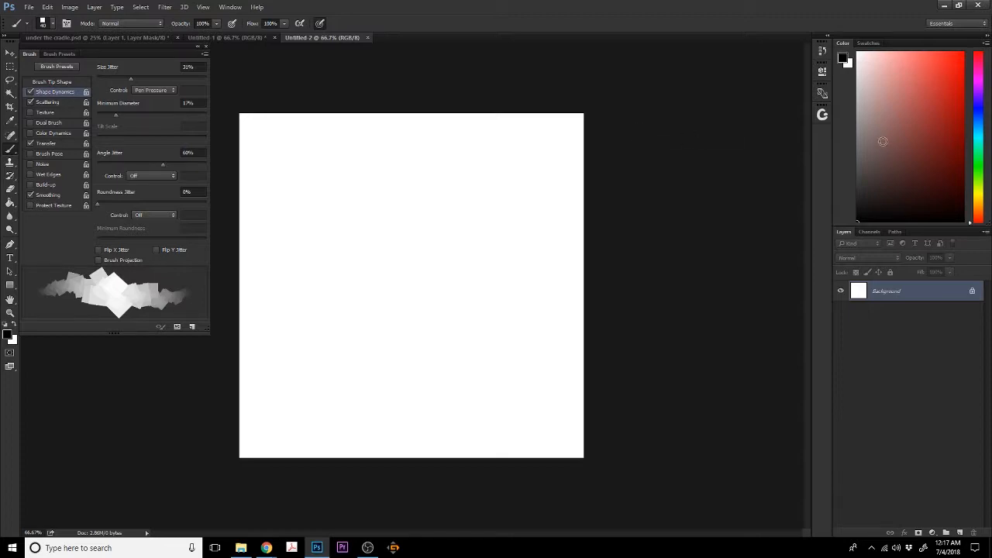
# Test the H Hatch Cranny brush with overlapping diagonal strokes on a new layer and delete that layer
pyautogui.click(824, 117)
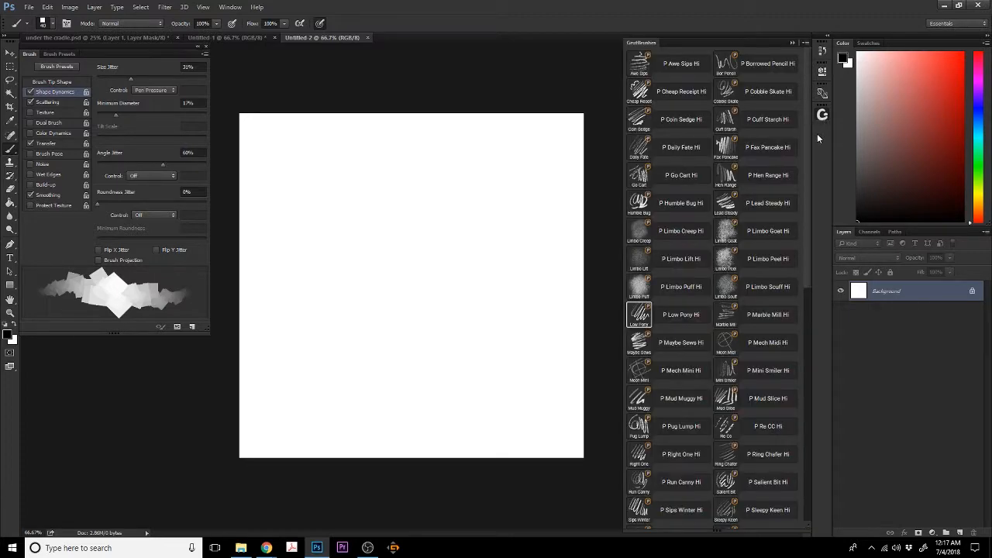
pyautogui.moveTo(809, 144); pyautogui.dragTo(787, 434)
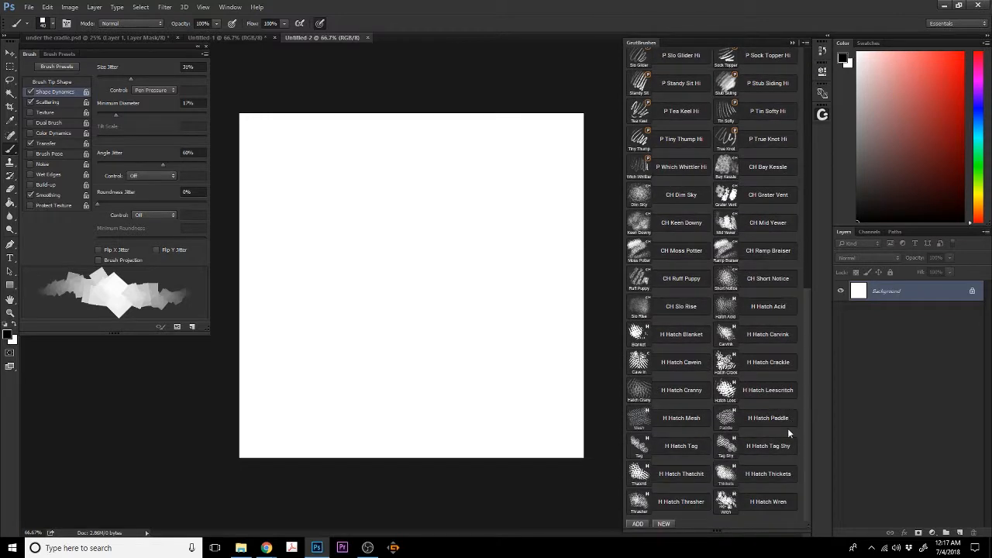
pyautogui.click(961, 533)
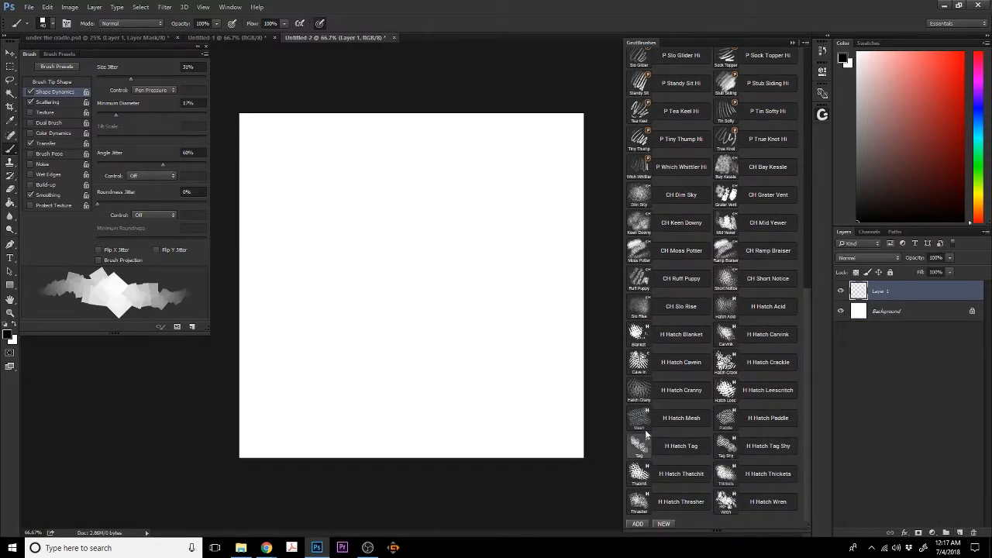
pyautogui.click(640, 394)
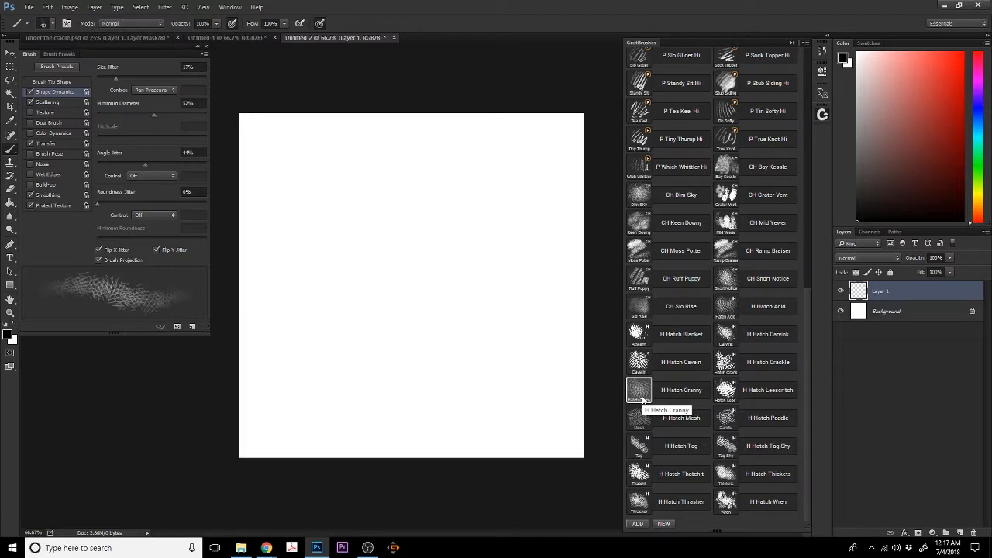
pyautogui.moveTo(295, 317)
pyautogui.mouseDown()
pyautogui.moveTo(398, 173)
pyautogui.moveTo(391, 330)
pyautogui.mouseUp()
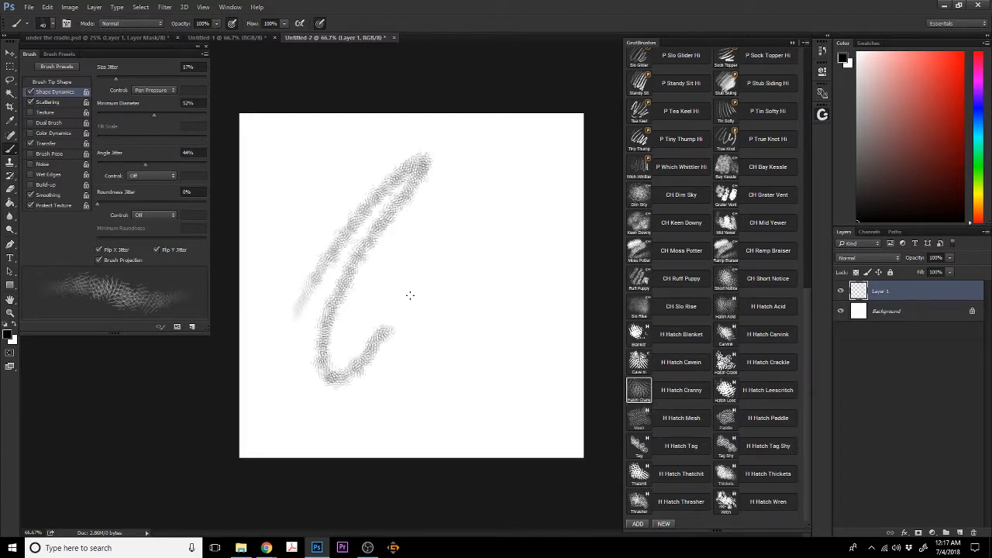
pyautogui.moveTo(410, 295); pyautogui.dragTo(350, 393)
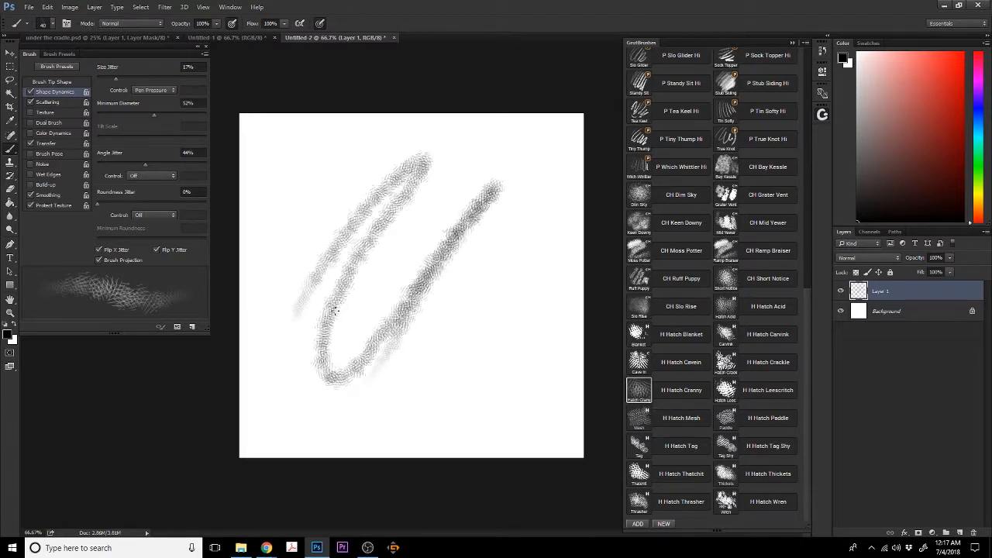
pyautogui.moveTo(414, 198)
pyautogui.mouseDown()
pyautogui.moveTo(318, 345)
pyautogui.moveTo(374, 285)
pyautogui.moveTo(430, 248)
pyautogui.moveTo(410, 322)
pyautogui.moveTo(377, 307)
pyautogui.moveTo(435, 231)
pyautogui.moveTo(452, 258)
pyautogui.moveTo(415, 339)
pyautogui.moveTo(544, 222)
pyautogui.moveTo(420, 423)
pyautogui.moveTo(476, 374)
pyautogui.moveTo(534, 254)
pyautogui.moveTo(441, 301)
pyautogui.moveTo(407, 404)
pyautogui.moveTo(504, 240)
pyautogui.mouseUp()
pyautogui.click(355, 339)
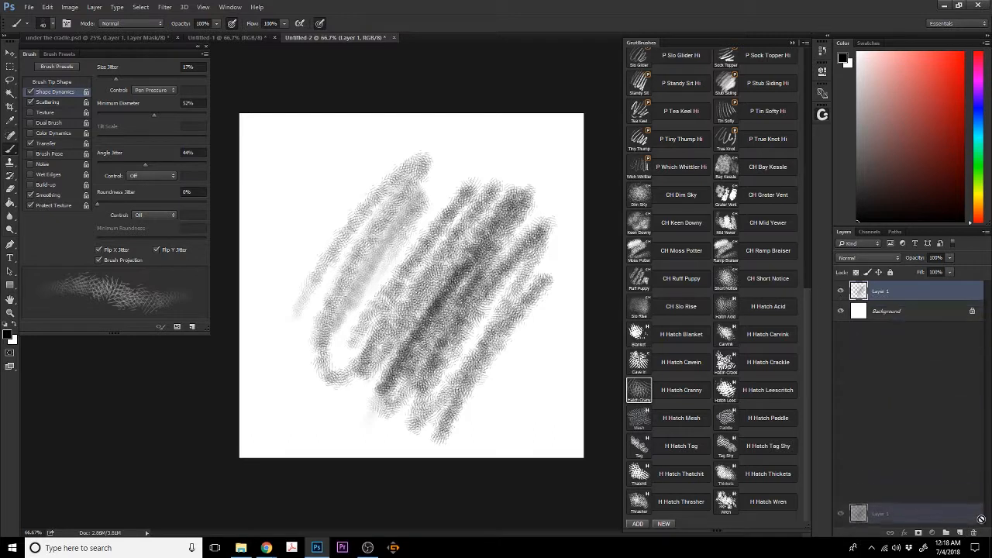
pyautogui.click(972, 533)
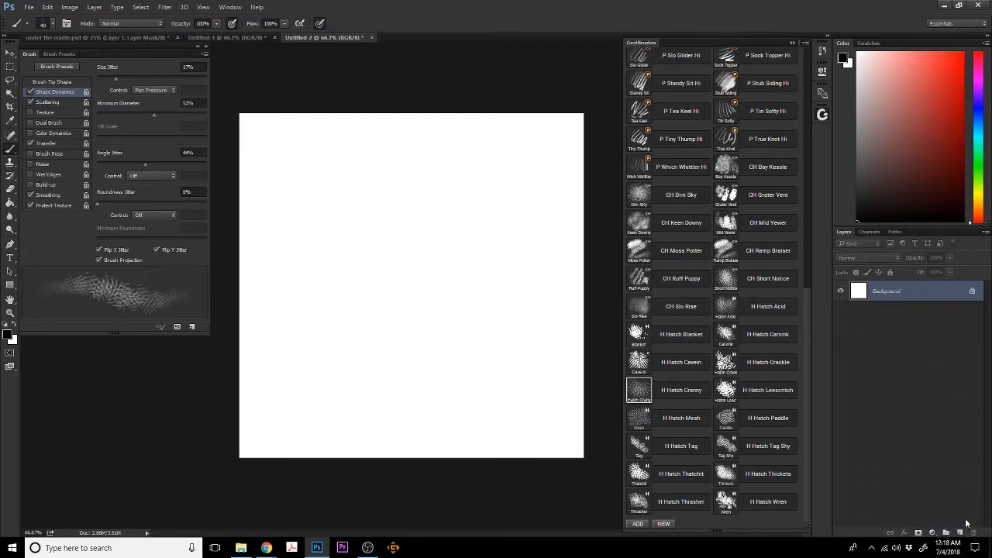
# Add a fresh empty layer, choose the P Mud Slice Hi brush and enlarge its tip
pyautogui.hotkey('ctrl', 'shift', 'alt', 'n')
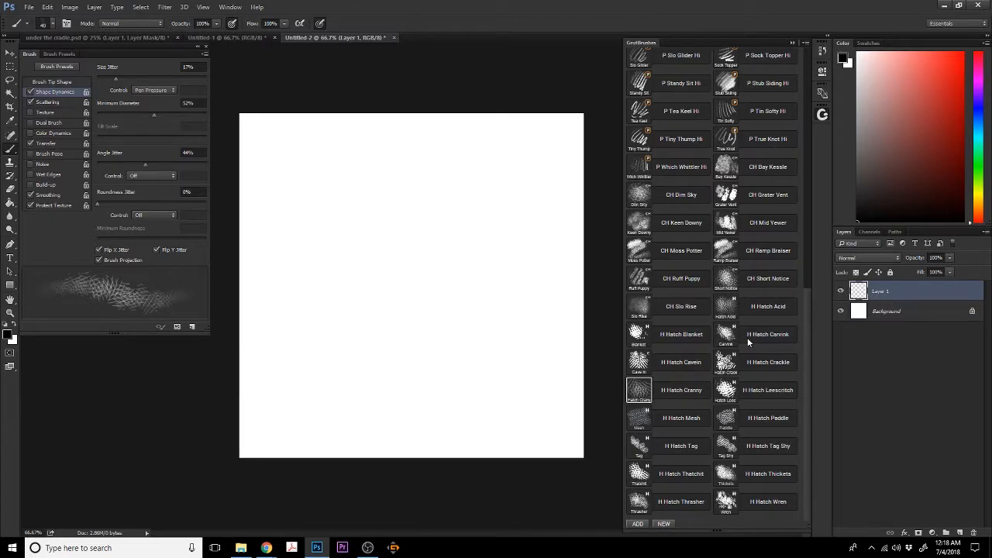
pyautogui.scroll(3, 782, 278)
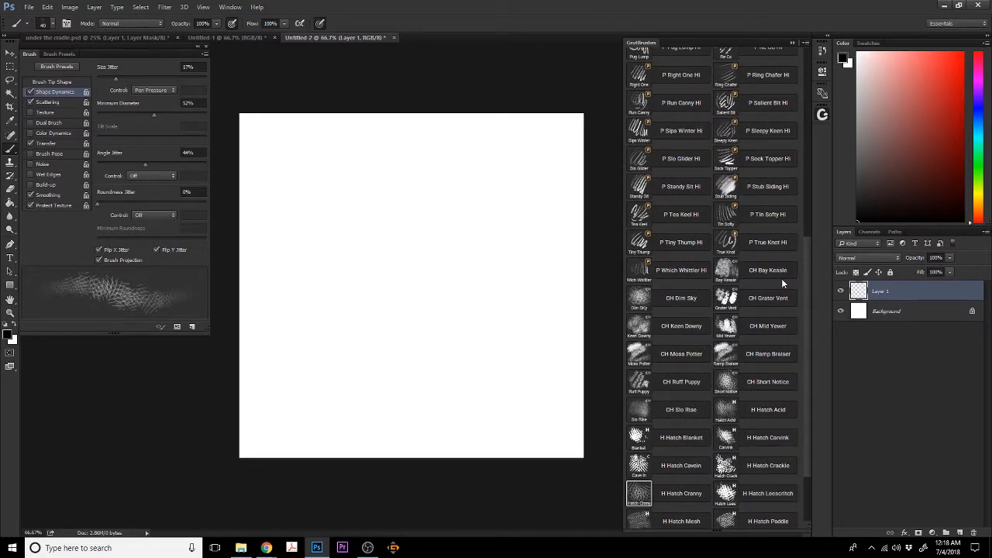
pyautogui.scroll(10, 782, 278)
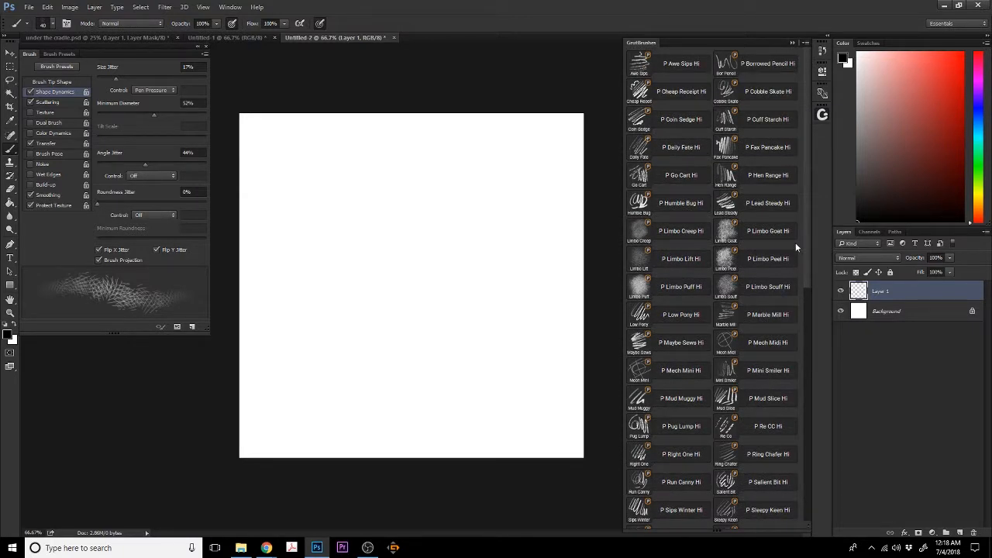
pyautogui.scroll(-2, 795, 246)
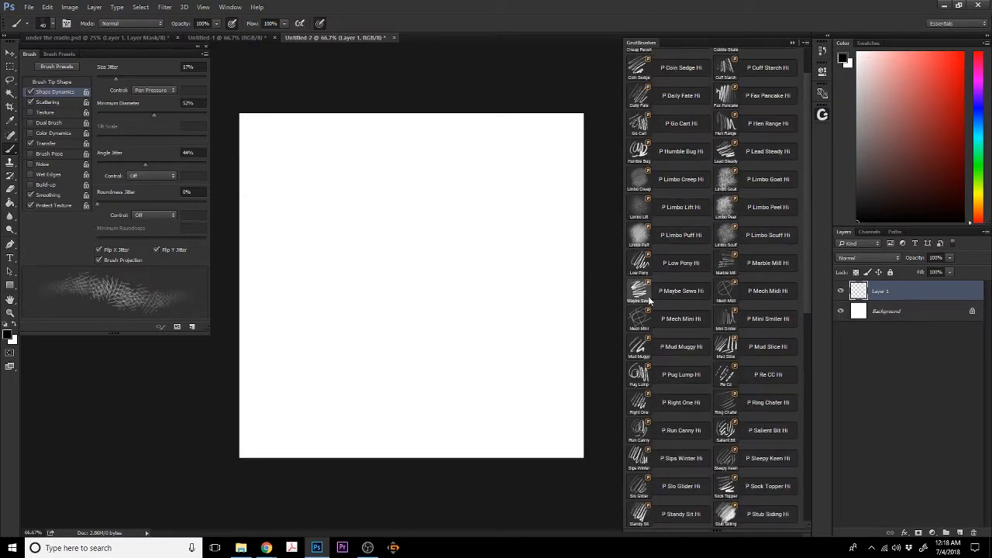
pyautogui.click(721, 347)
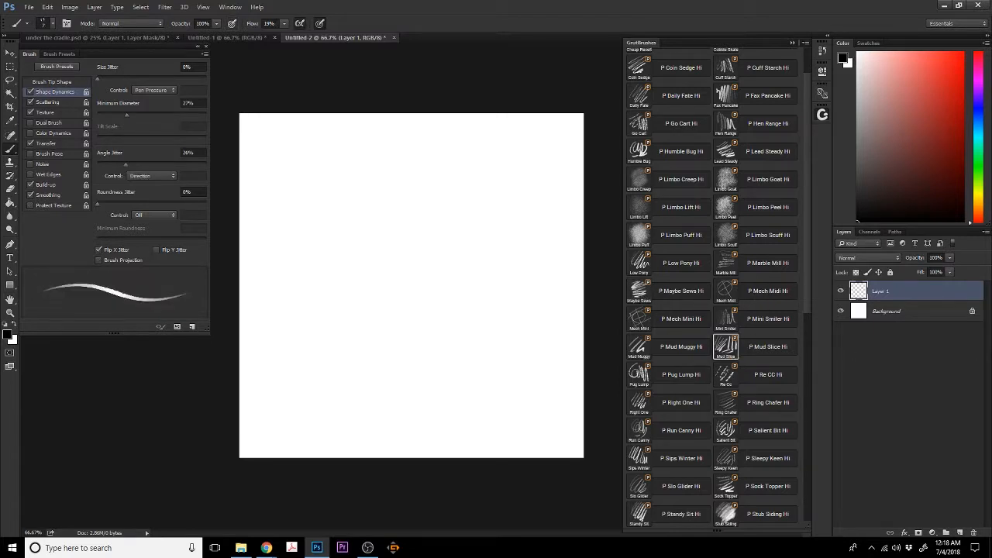
pyautogui.moveTo(303, 237)
pyautogui.mouseDown()
pyautogui.moveTo(320, 235)
pyautogui.moveTo(310, 230)
pyautogui.mouseUp()
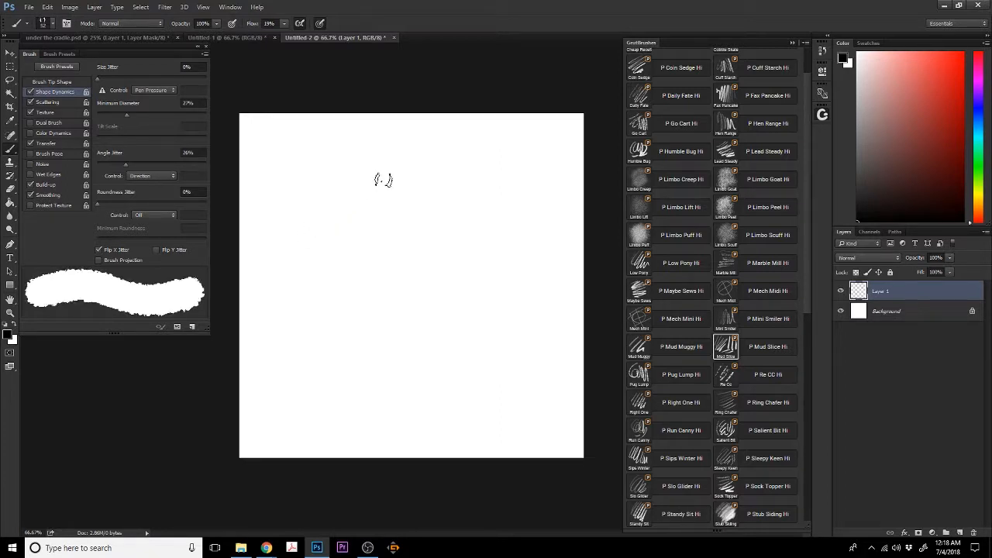
# Try four parallel diagonal strokes across the canvas with the P Mud Slice Hi brush and undo them all
pyautogui.moveTo(400, 133); pyautogui.dragTo(299, 234)
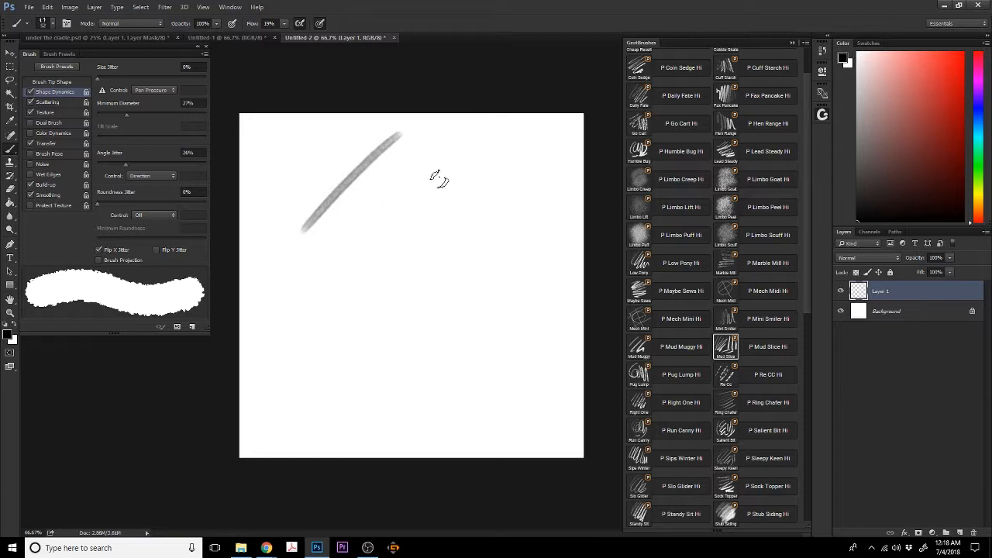
pyautogui.moveTo(454, 162)
pyautogui.mouseDown()
pyautogui.moveTo(381, 224)
pyautogui.moveTo(287, 337)
pyautogui.mouseUp()
pyautogui.moveTo(518, 192); pyautogui.dragTo(358, 378)
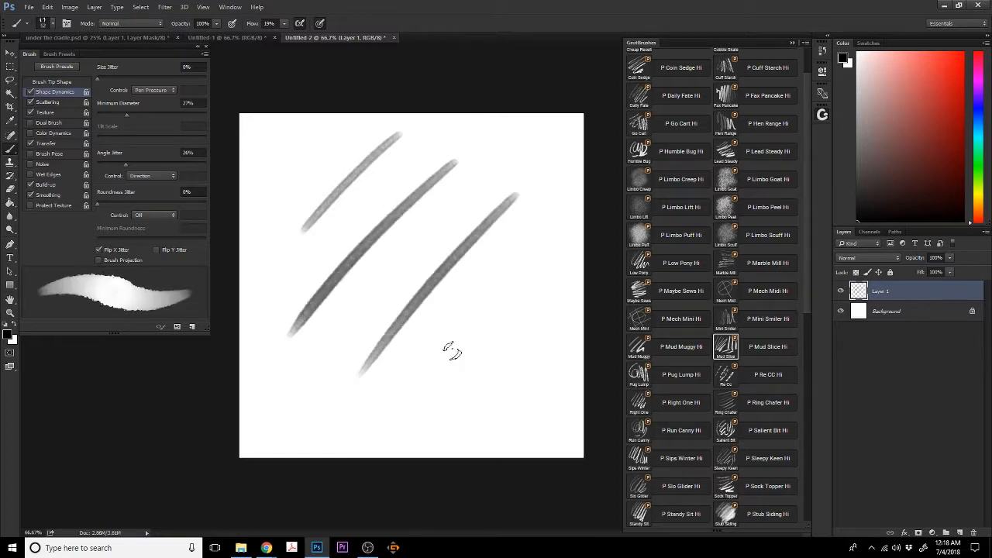
pyautogui.moveTo(554, 266); pyautogui.dragTo(416, 431)
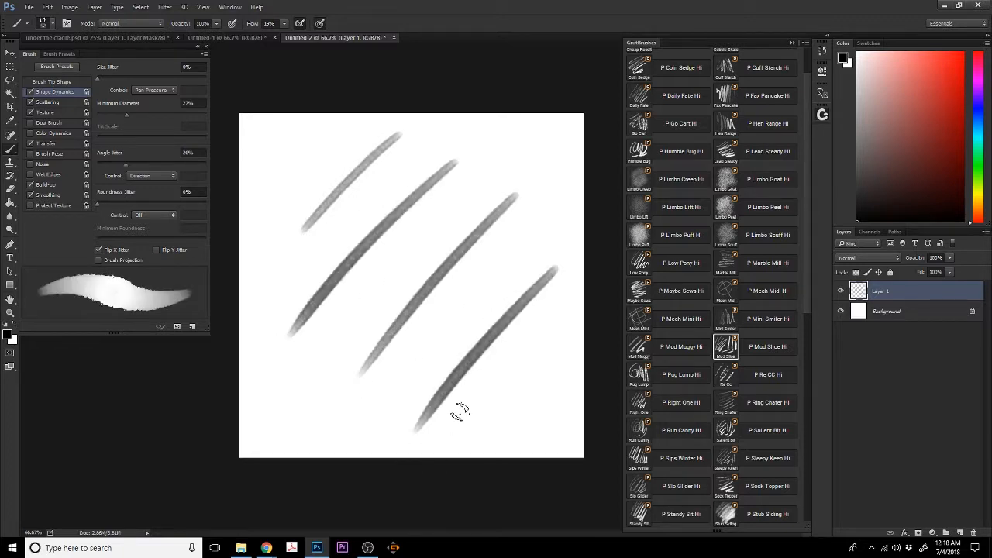
pyautogui.hotkey('ctrl', 'alt', 'z')
pyautogui.hotkey('ctrl', 'alt', 'z')
pyautogui.hotkey('ctrl', 'alt', 'z')
pyautogui.hotkey('ctrl', 'alt', 'z')
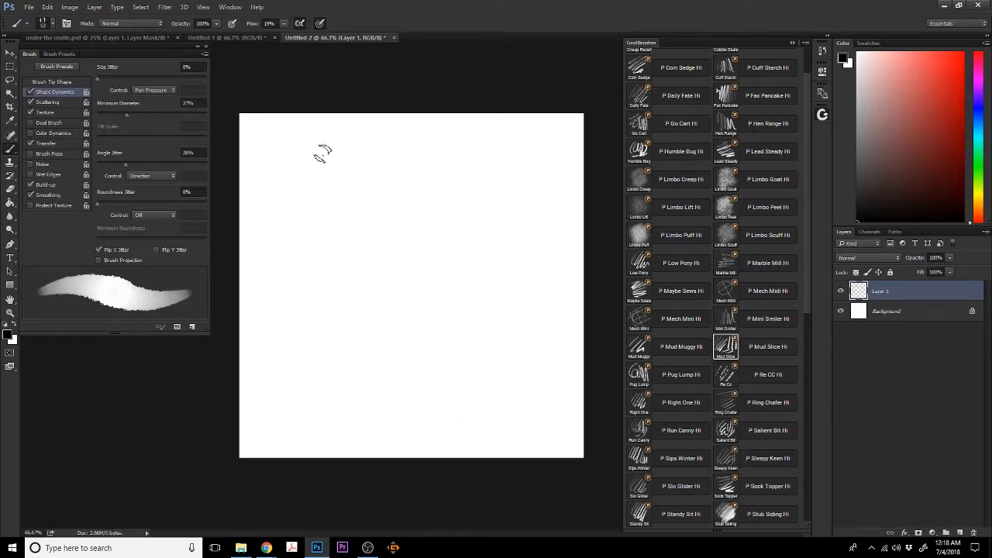
# Try five diagonal strokes of differing lengths from the upper-left area to the lower-right area and undo all five
pyautogui.moveTo(324, 141); pyautogui.dragTo(289, 184)
pyautogui.moveTo(418, 152); pyautogui.dragTo(316, 285)
pyautogui.moveTo(489, 166); pyautogui.dragTo(314, 381)
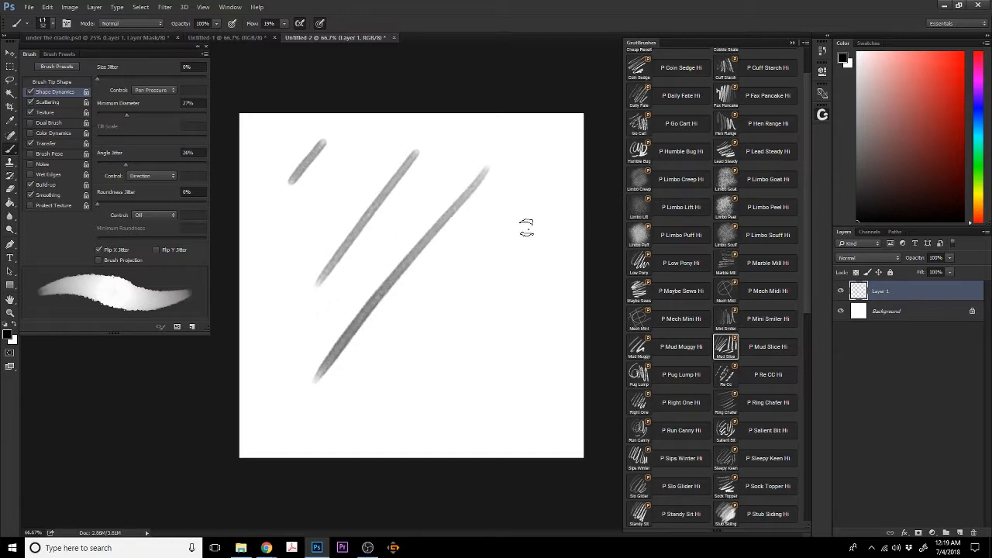
pyautogui.moveTo(535, 219); pyautogui.dragTo(453, 325)
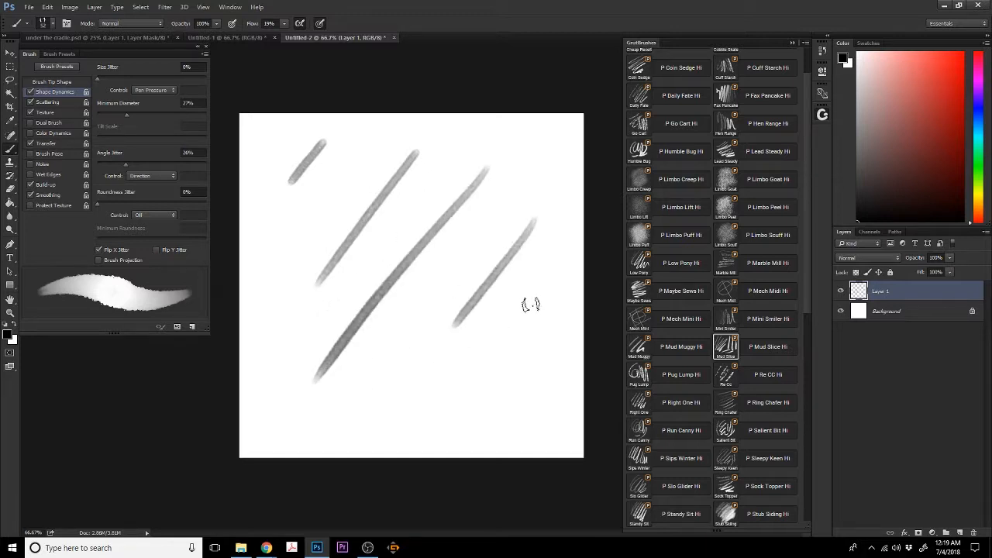
pyautogui.moveTo(531, 305); pyautogui.dragTo(490, 377)
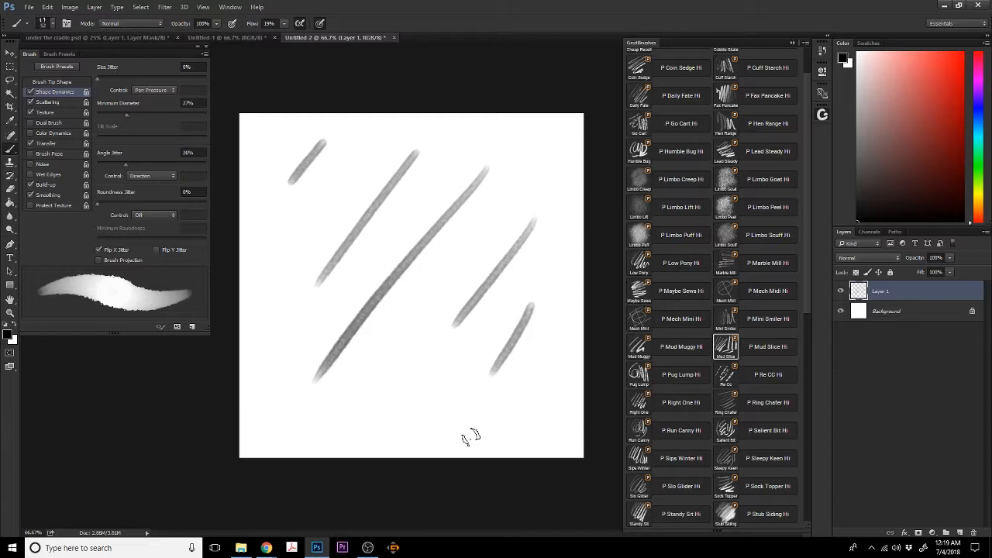
pyautogui.hotkey('ctrl', 'alt', 'z')
pyautogui.hotkey('ctrl', 'alt', 'z')
pyautogui.hotkey('ctrl', 'alt', 'z')
pyautogui.hotkey('ctrl', 'alt', 'z')
pyautogui.hotkey('ctrl', 'alt', 'z')
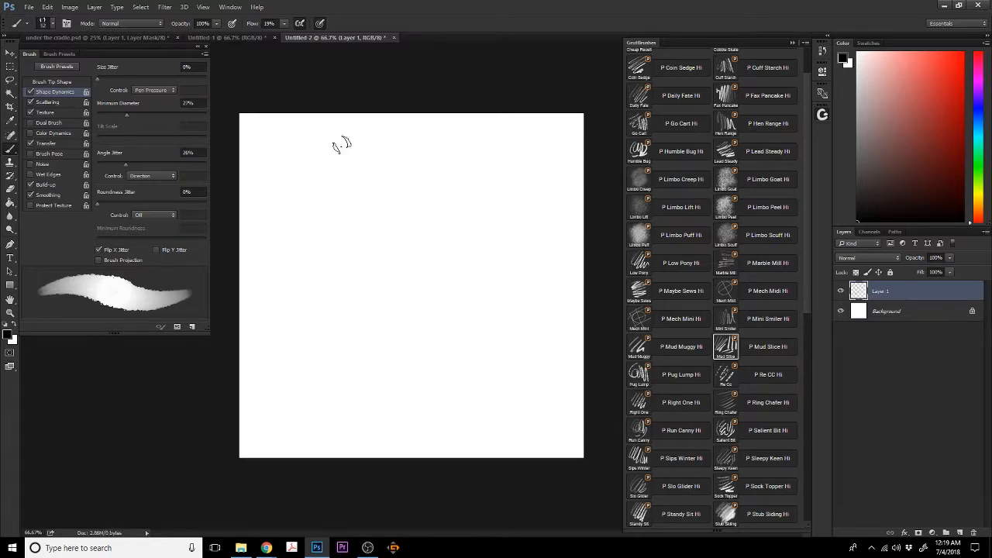
# Paint three successively longer diagonal strokes in black, redoing the second and making the third much wider and darker through heavier pen pressure
pyautogui.moveTo(341, 144); pyautogui.dragTo(289, 211)
pyautogui.moveTo(423, 166); pyautogui.dragTo(329, 319)
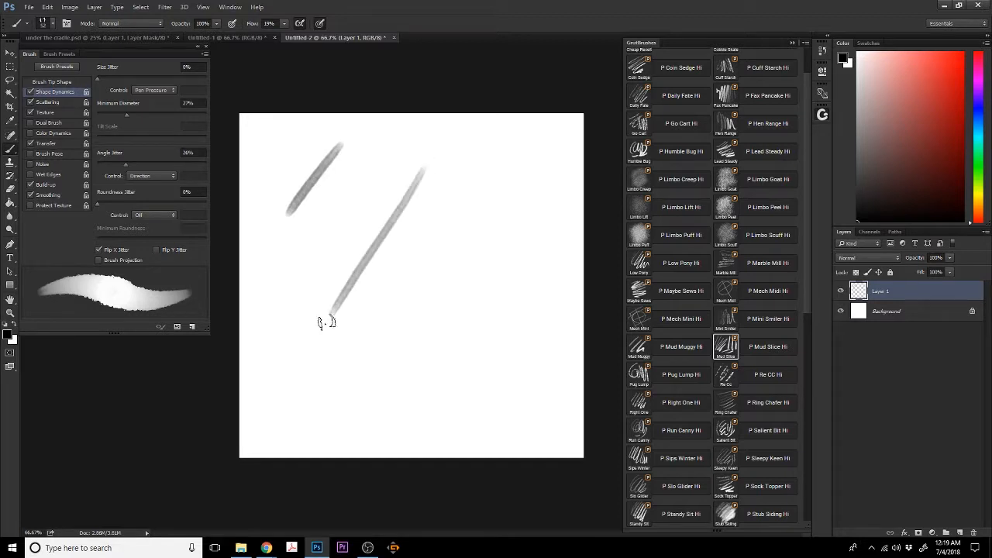
pyautogui.hotkey('ctrl', 'z')
pyautogui.moveTo(446, 136); pyautogui.dragTo(308, 304)
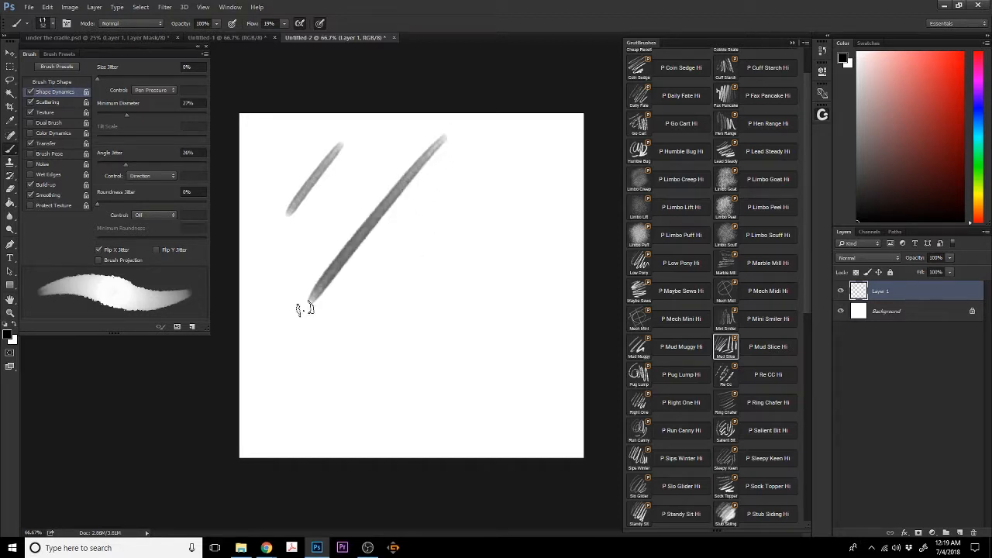
pyautogui.moveTo(529, 151); pyautogui.dragTo(326, 378)
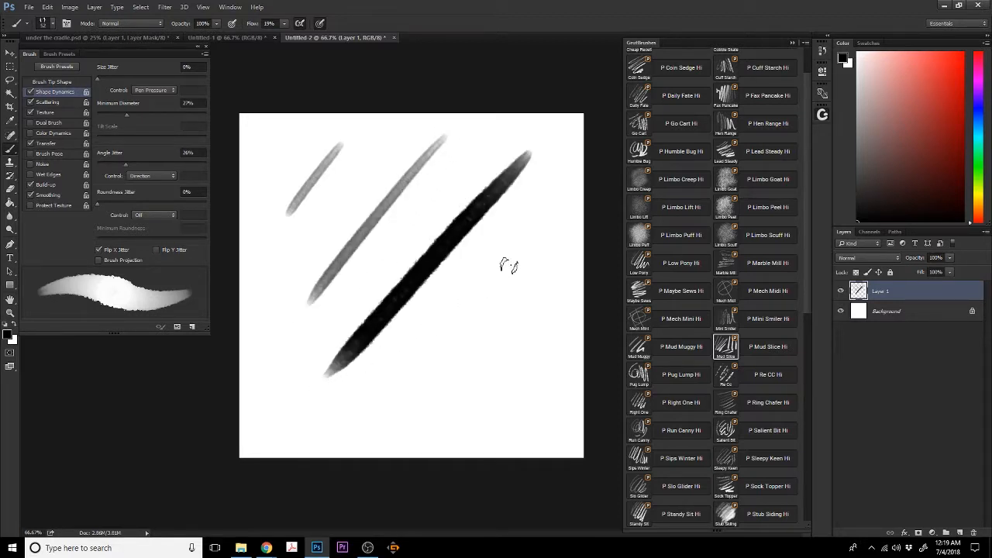
# Try a thin fourth diagonal stroke, and undo both it and the wide, dark third stroke
pyautogui.moveTo(545, 231); pyautogui.dragTo(440, 357)
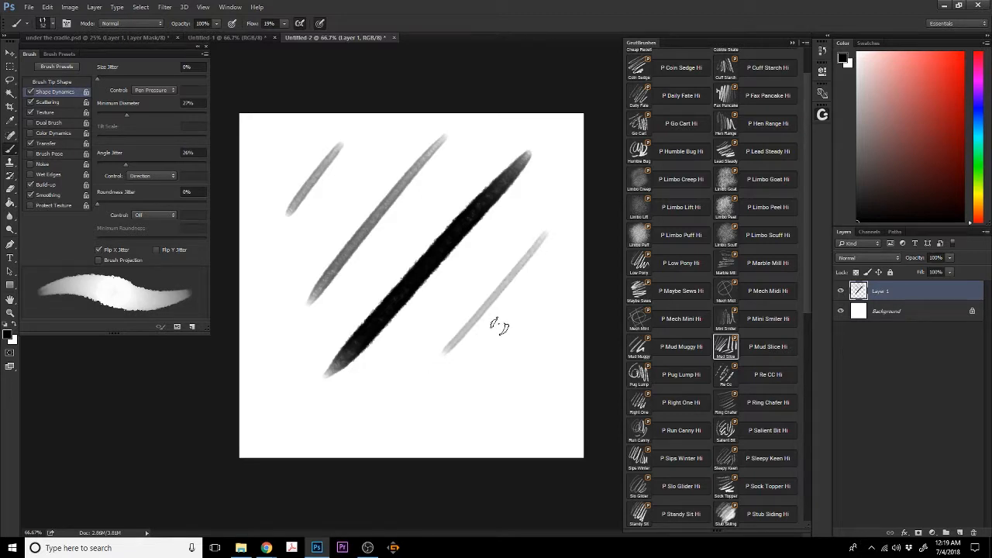
pyautogui.hotkey('ctrl', 'alt', 'z')
pyautogui.hotkey('ctrl', 'alt', 'z')
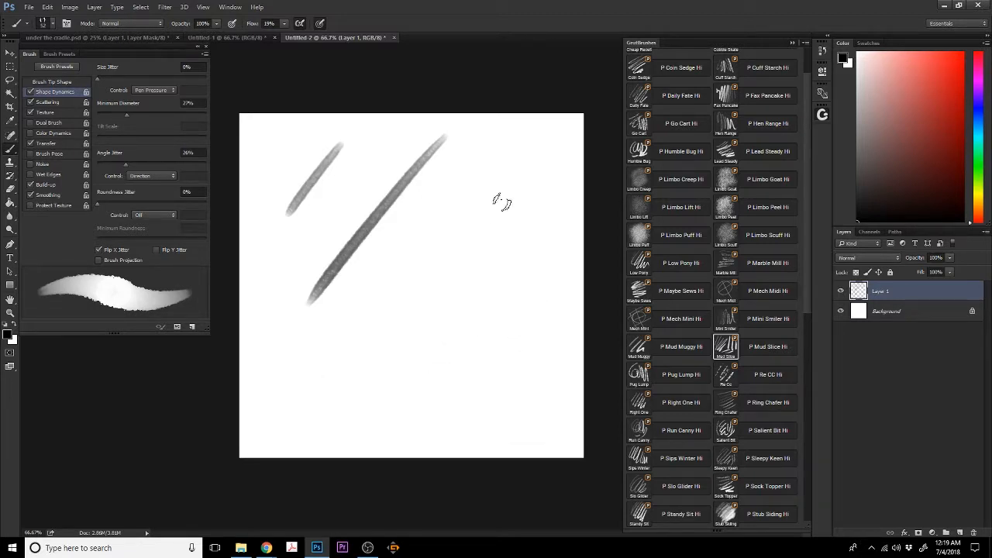
# Try a thinner third diagonal stroke, two shorter ones below it and an extension of its lower end, and undo the attempts
pyautogui.moveTo(531, 142); pyautogui.dragTo(311, 392)
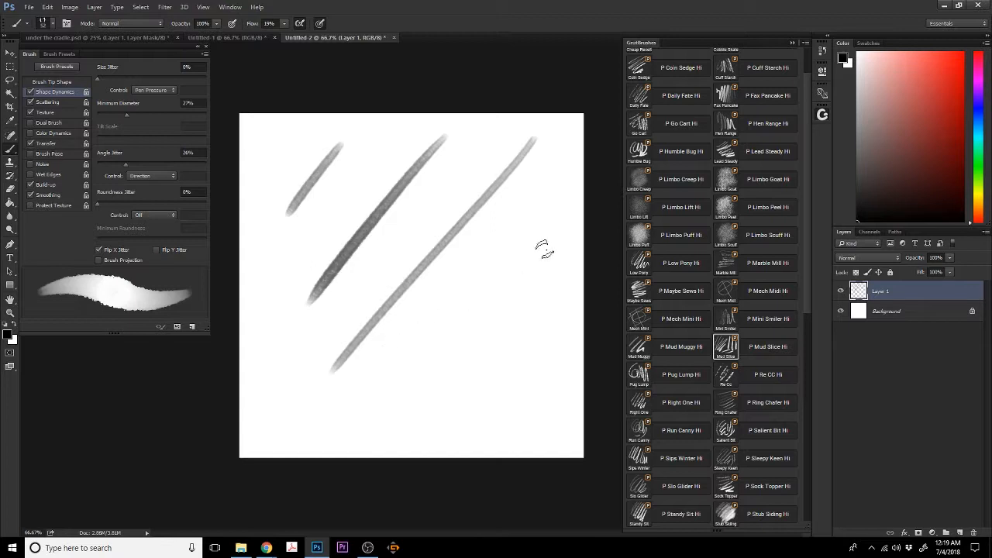
pyautogui.moveTo(544, 254); pyautogui.dragTo(384, 442)
pyautogui.moveTo(558, 331); pyautogui.dragTo(453, 454)
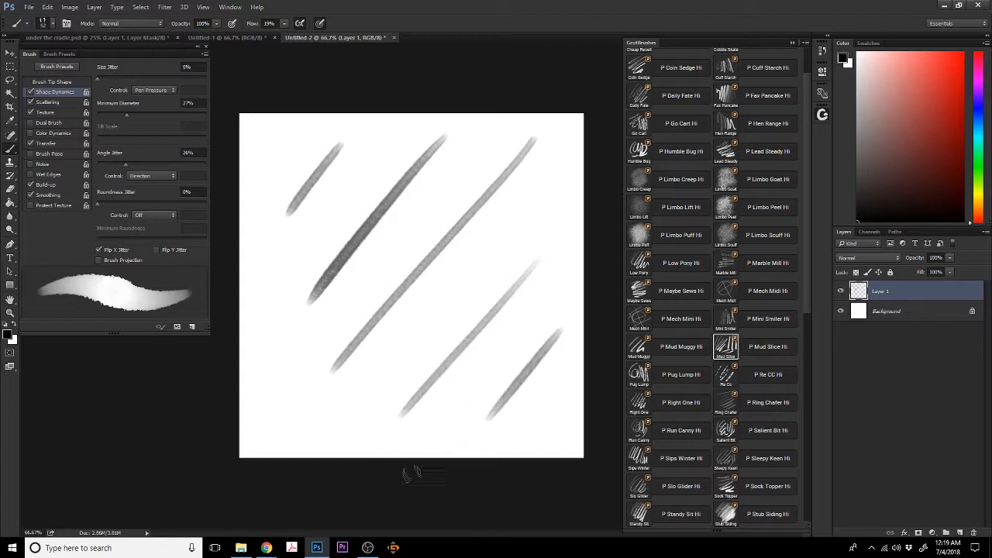
pyautogui.moveTo(337, 358)
pyautogui.mouseDown()
pyautogui.moveTo(297, 407)
pyautogui.moveTo(359, 339)
pyautogui.mouseUp()
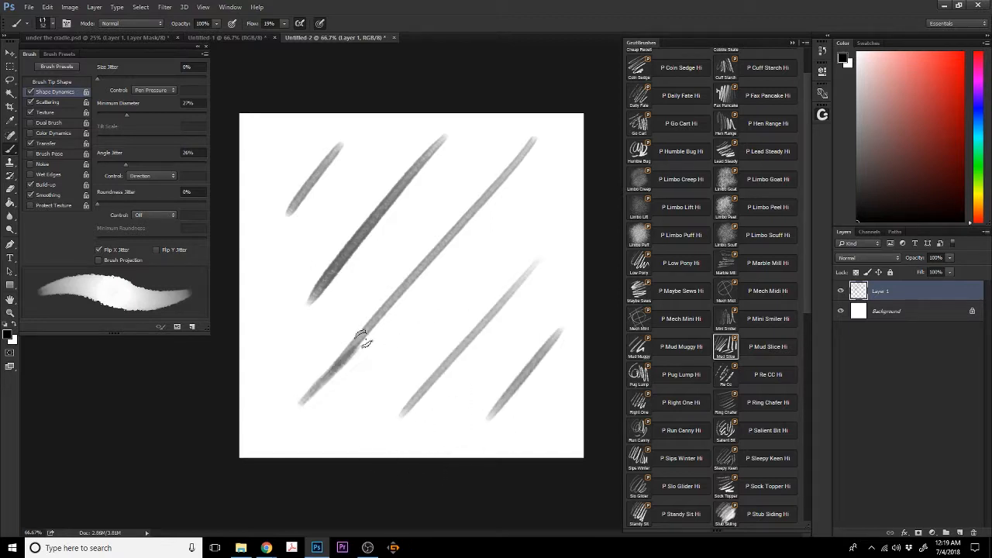
pyautogui.hotkey('ctrl', 'alt', 'z')
pyautogui.hotkey('ctrl', 'alt', 'z')
pyautogui.hotkey('ctrl', 'alt', 'z')
pyautogui.hotkey('ctrl', 'alt', 'z')
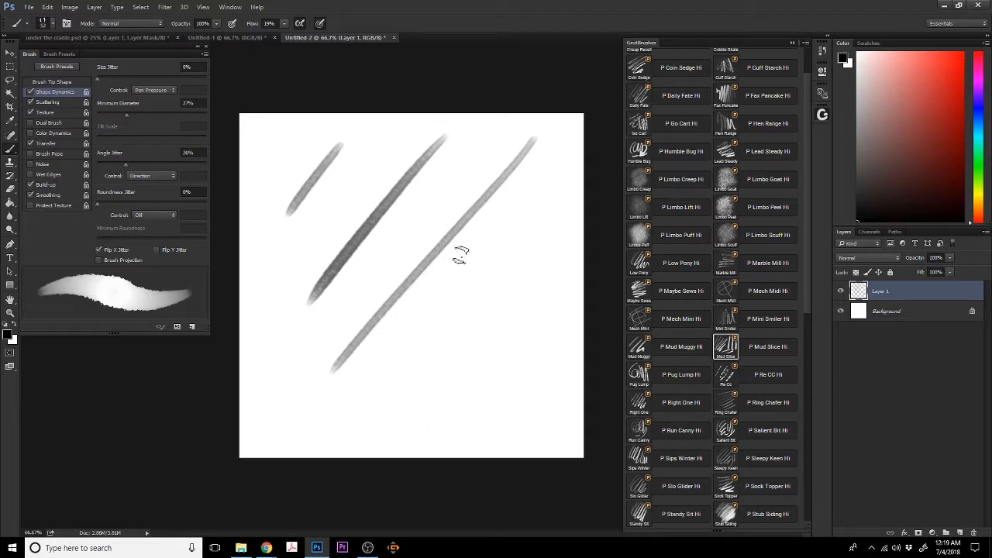
# Paint a long third diagonal stroke and two successively shorter ones toward the lower-right corner, and select the whole canvas
pyautogui.moveTo(532, 140); pyautogui.dragTo(275, 435)
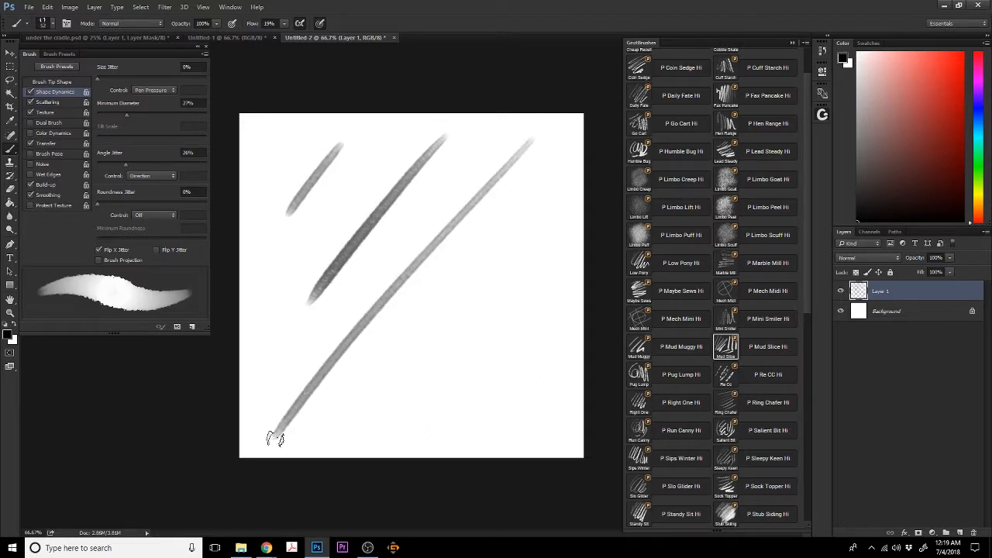
pyautogui.moveTo(535, 249); pyautogui.dragTo(398, 401)
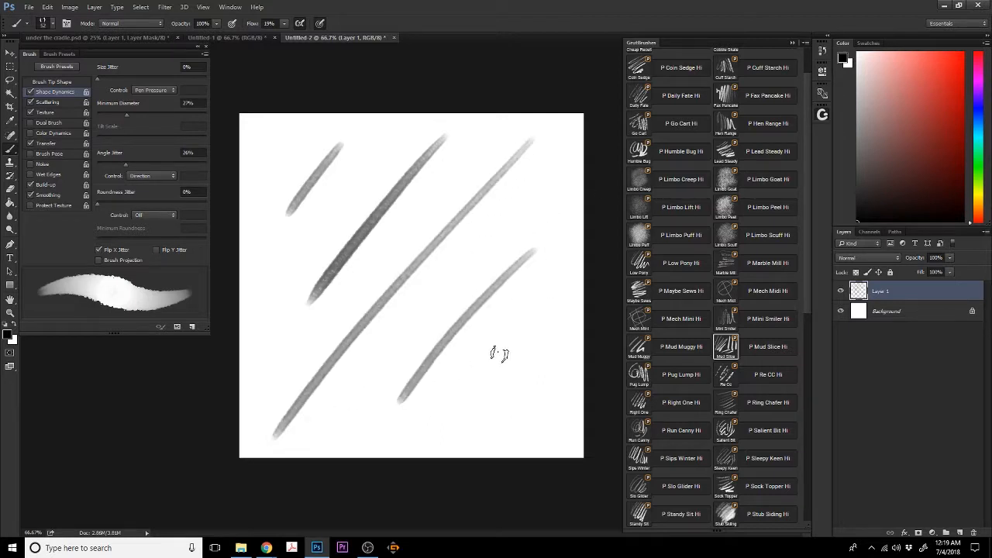
pyautogui.moveTo(550, 325); pyautogui.dragTo(480, 416)
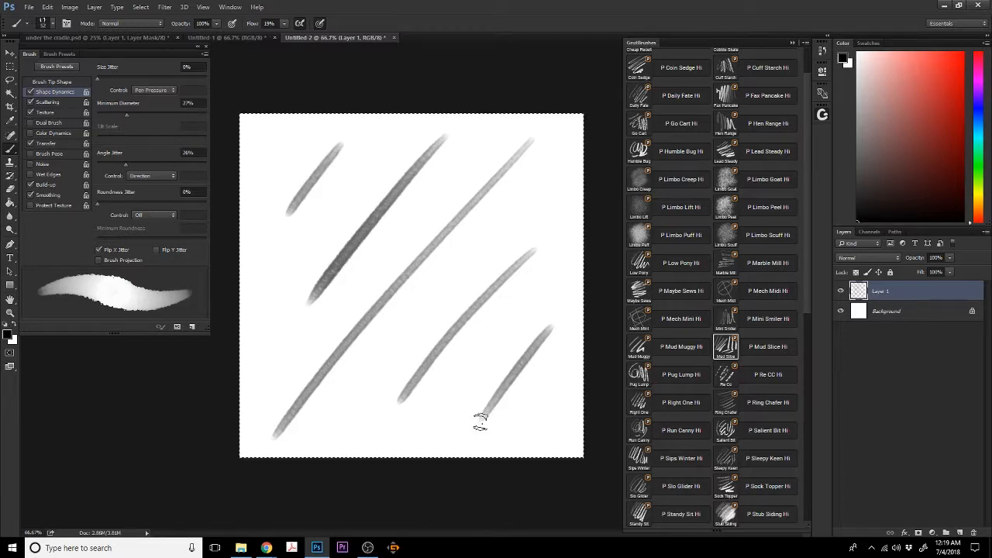
# Hide the Background layer and define the five strokes as a brush preset named Homemade Hatcher
pyautogui.click(30, 7)
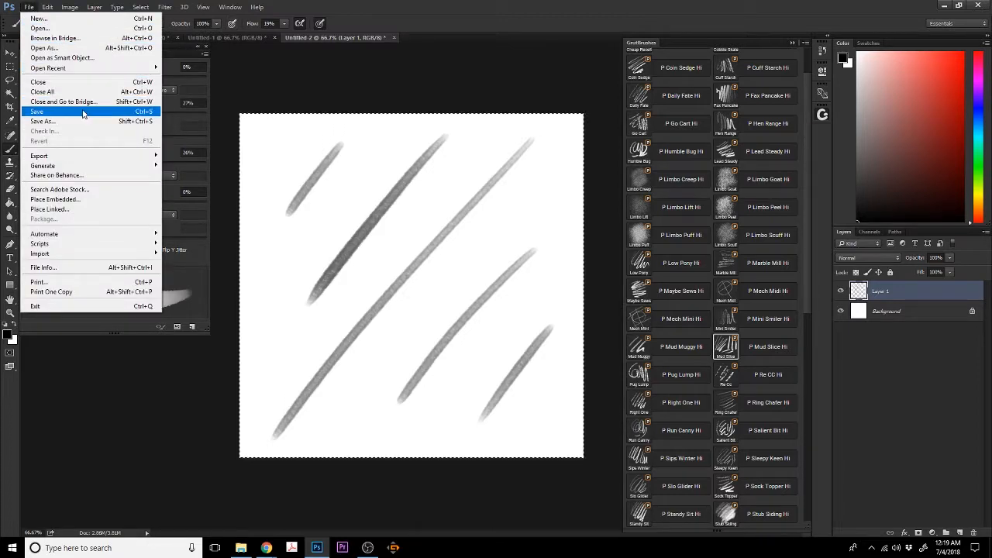
pyautogui.moveTo(47, 7)
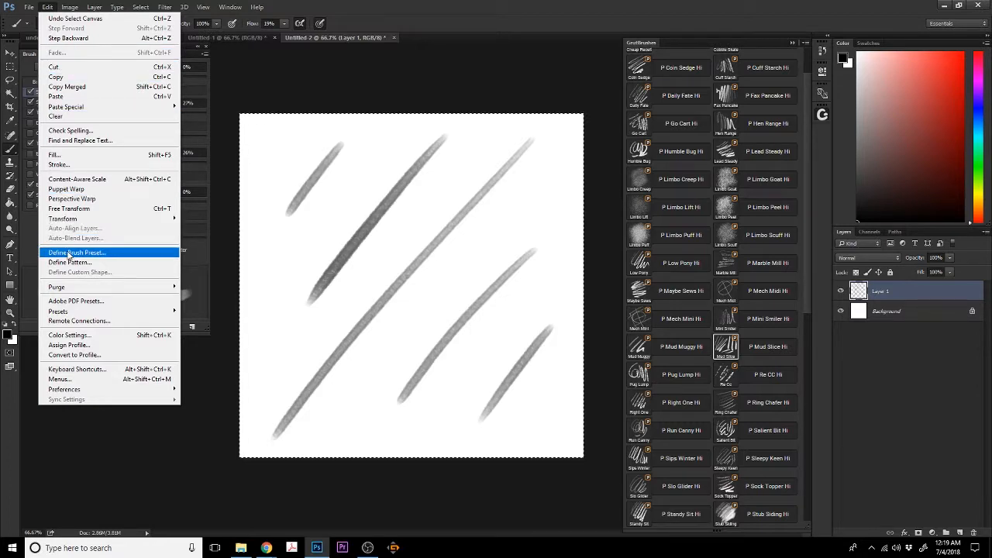
pyautogui.click(840, 311)
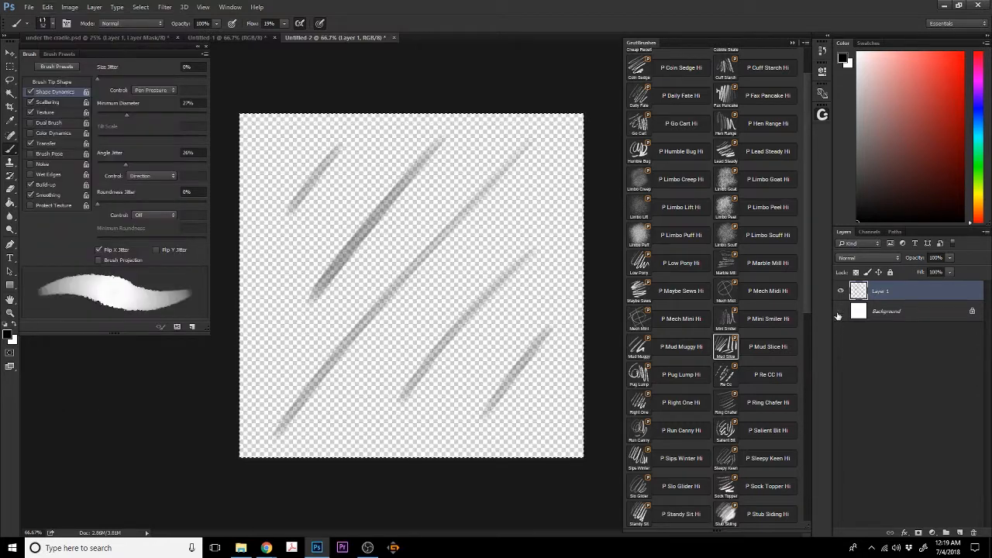
pyautogui.click(48, 7)
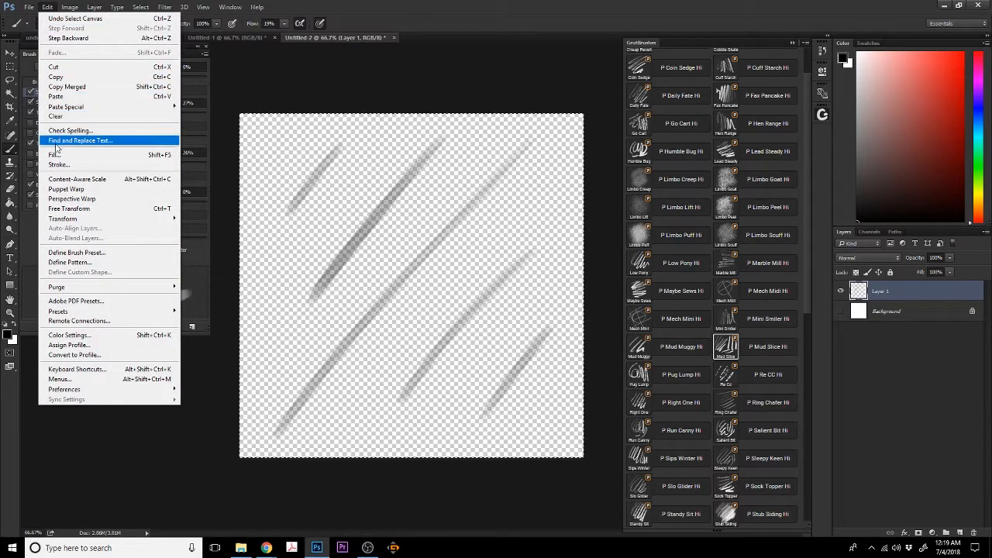
pyautogui.click(65, 252)
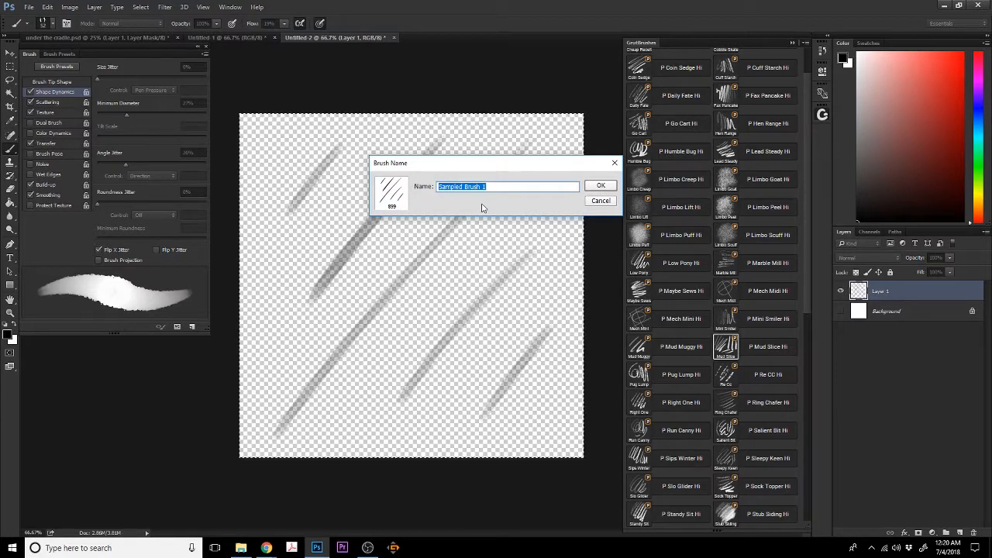
pyautogui.write('Home')
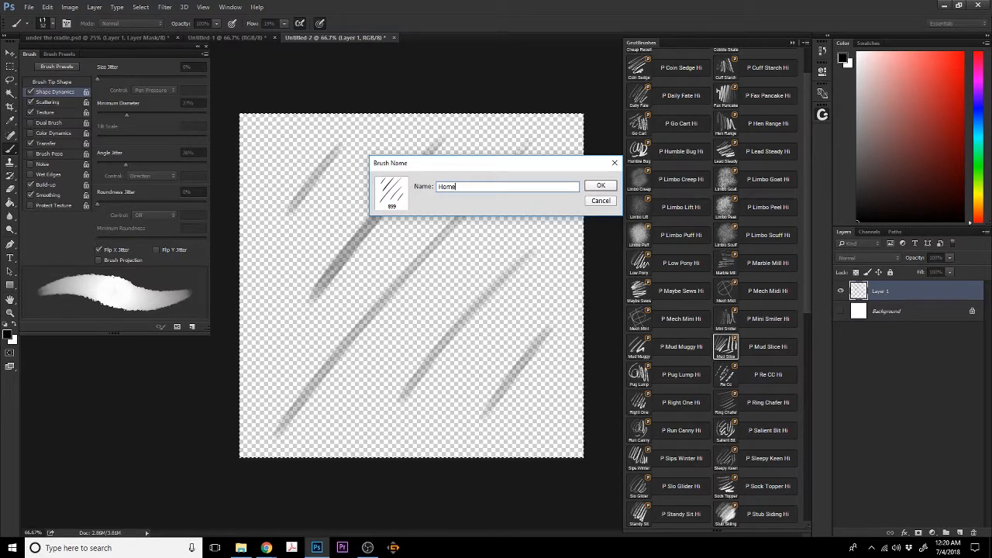
pyautogui.write('made Hatcher')
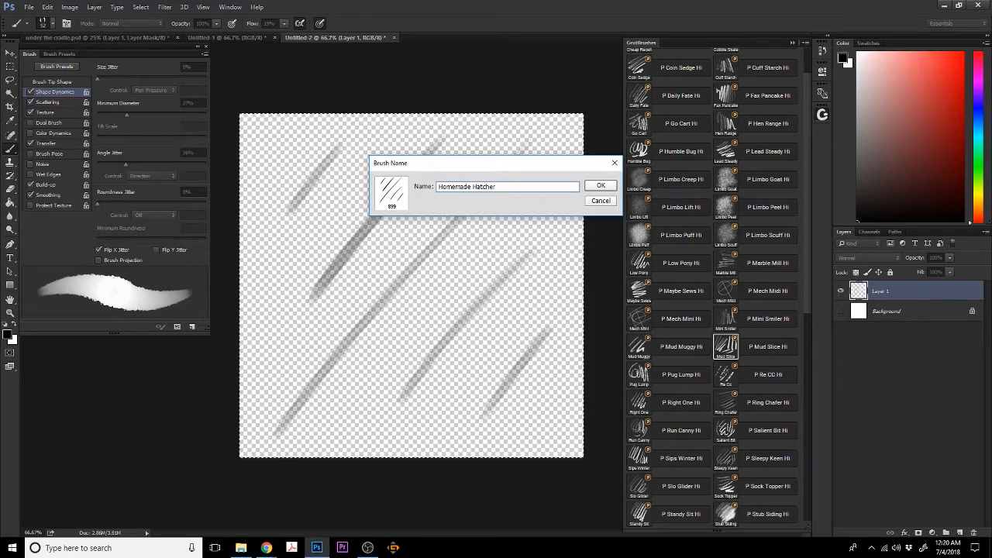
pyautogui.click(600, 185)
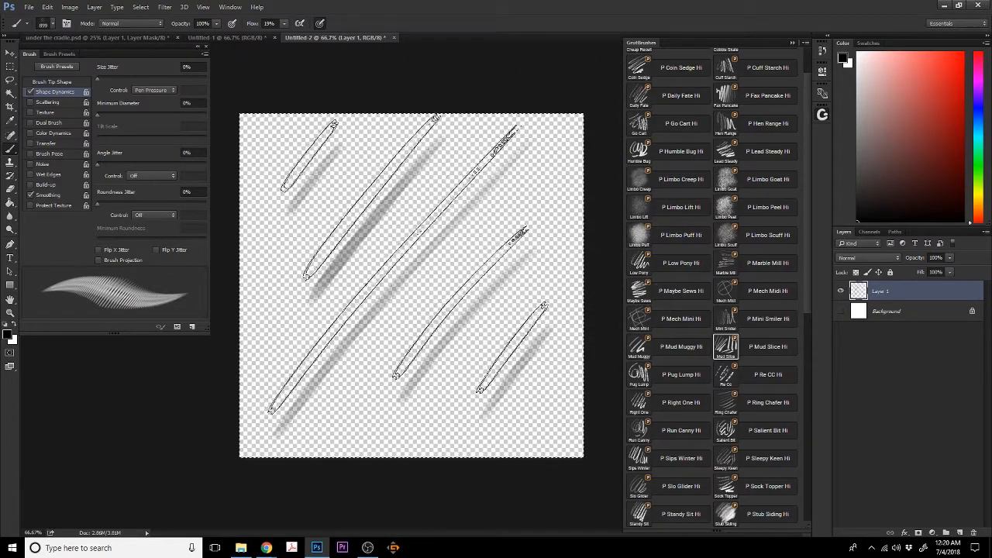
# Switch to the under the cradle.psd document and set the new brush's angle jitter to 34% in Shape Dynamics
pyautogui.click(114, 36)
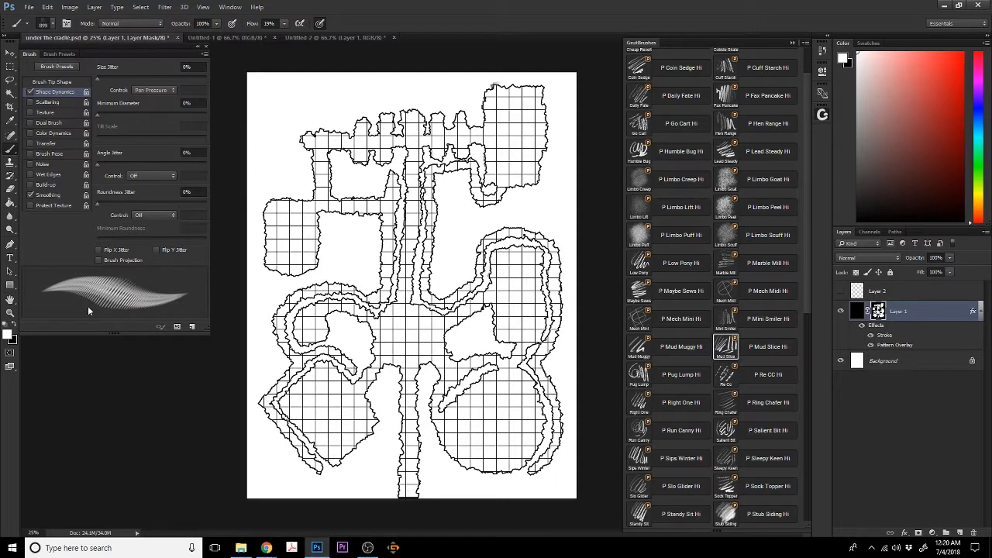
pyautogui.click(43, 104)
pyautogui.click(50, 93)
pyautogui.moveTo(98, 164)
pyautogui.mouseDown()
pyautogui.moveTo(215, 165)
pyautogui.moveTo(134, 165)
pyautogui.mouseUp()
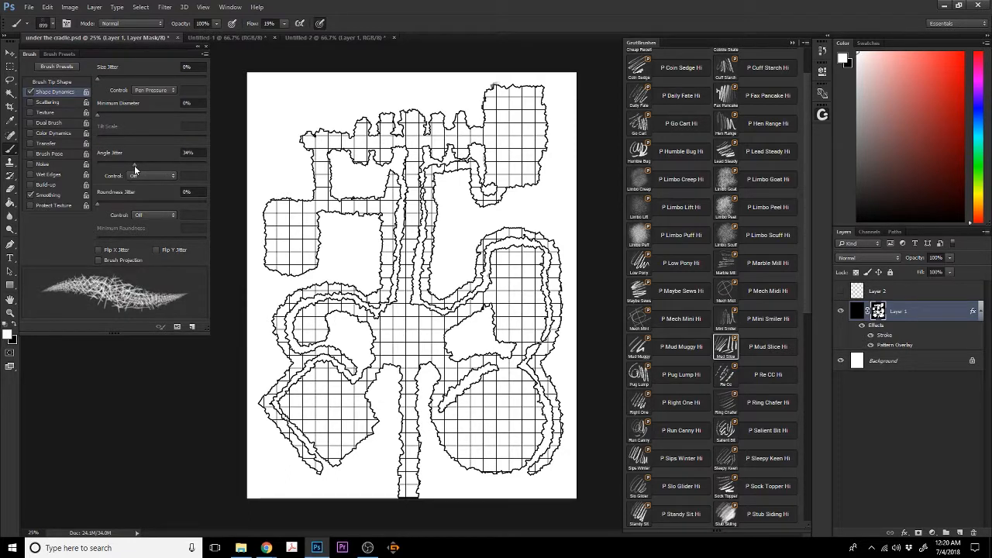
pyautogui.click(204, 57)
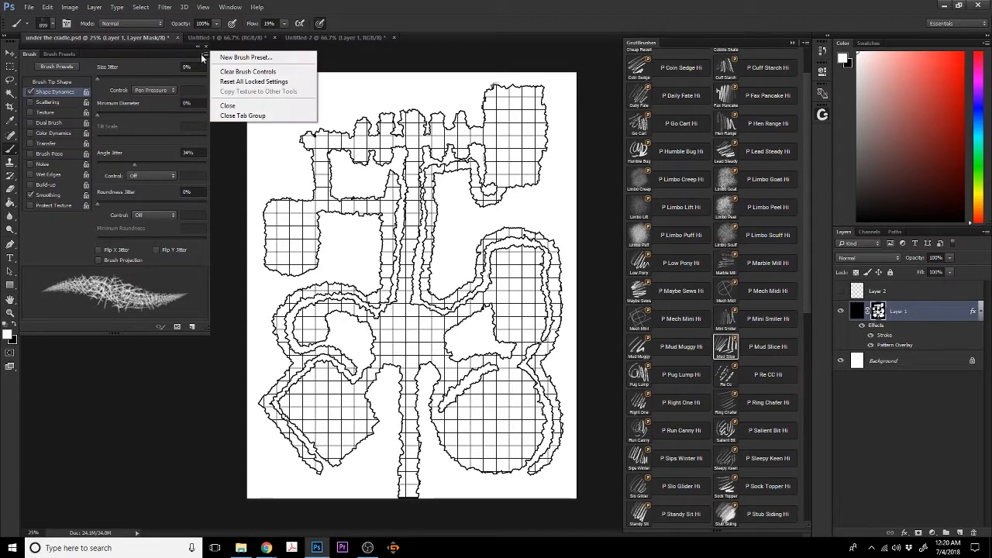
pyautogui.click(60, 65)
pyautogui.click(60, 66)
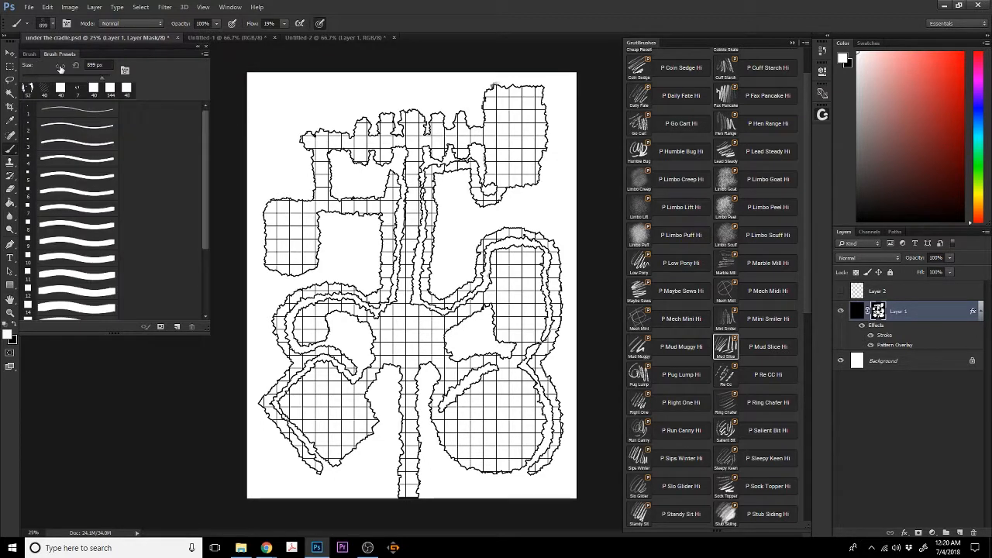
pyautogui.click(30, 54)
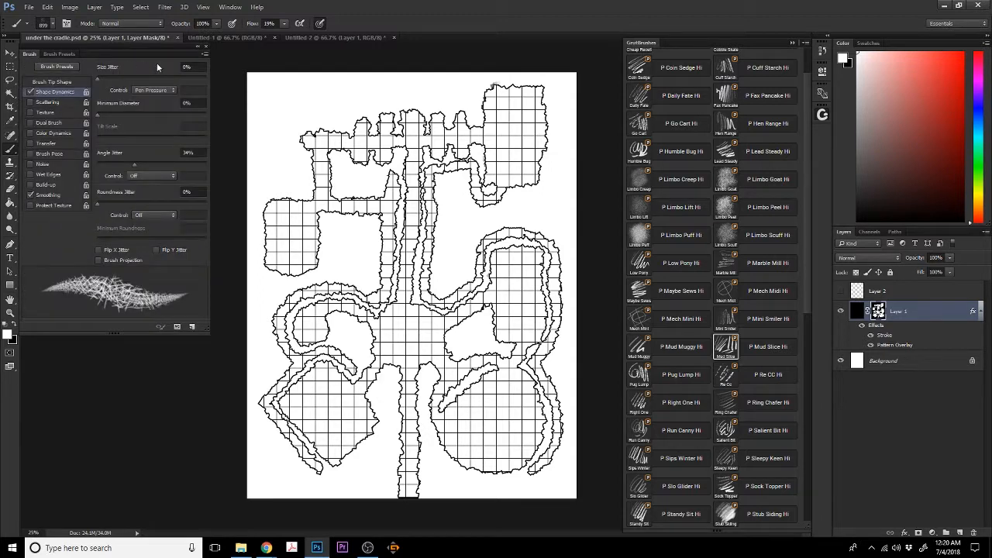
pyautogui.click(203, 54)
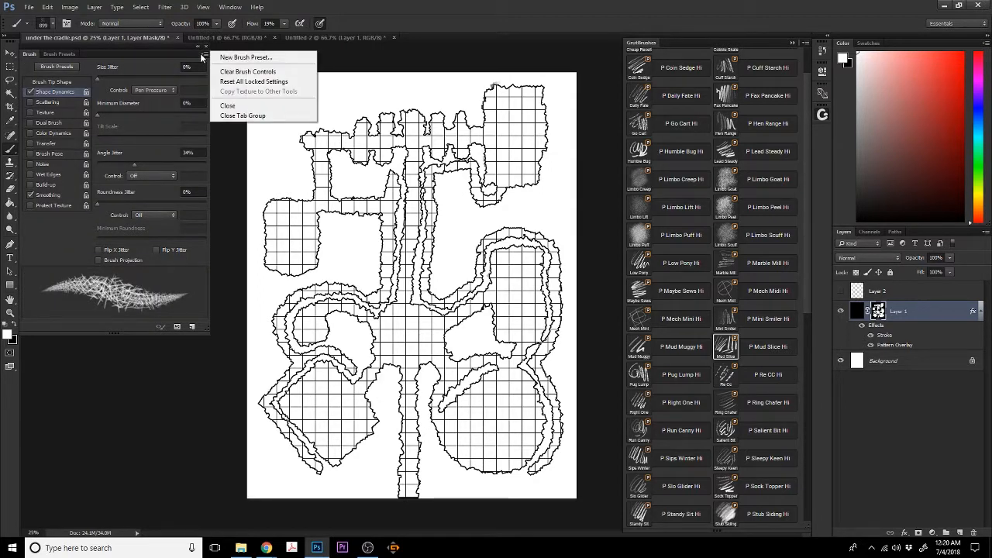
pyautogui.click(58, 38)
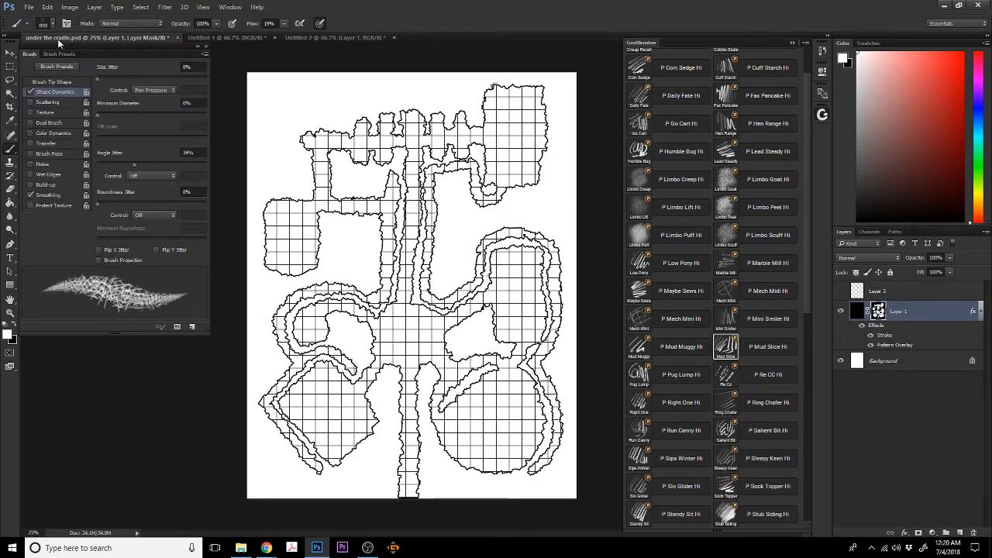
# Save the current brush set as an ABR file named Hatcher in the Complete collection folder
pyautogui.click(53, 25)
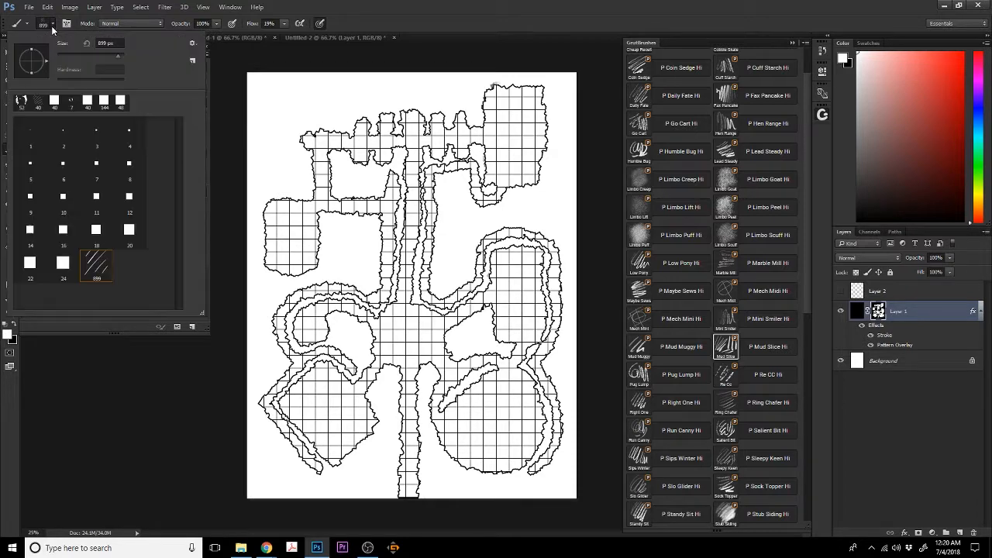
pyautogui.click(192, 43)
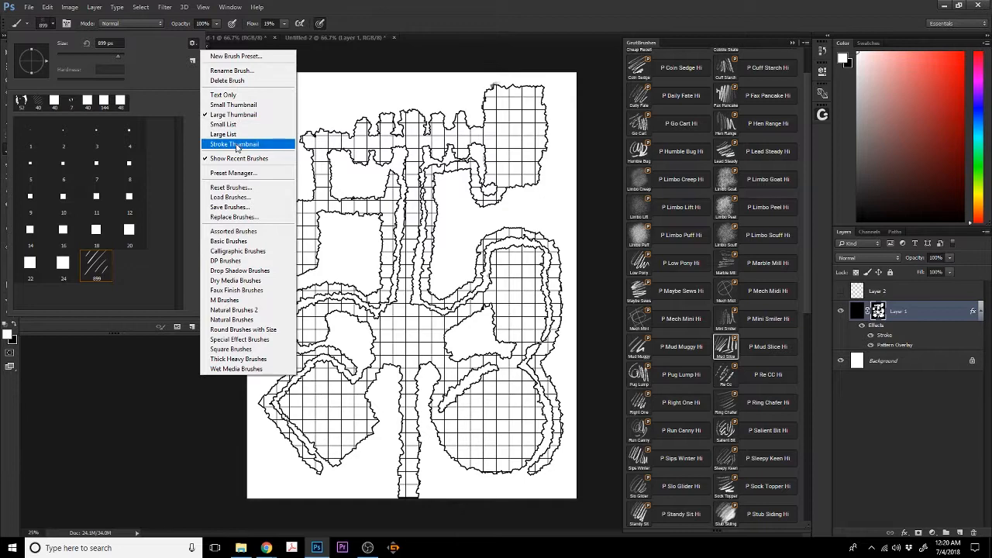
pyautogui.click(226, 208)
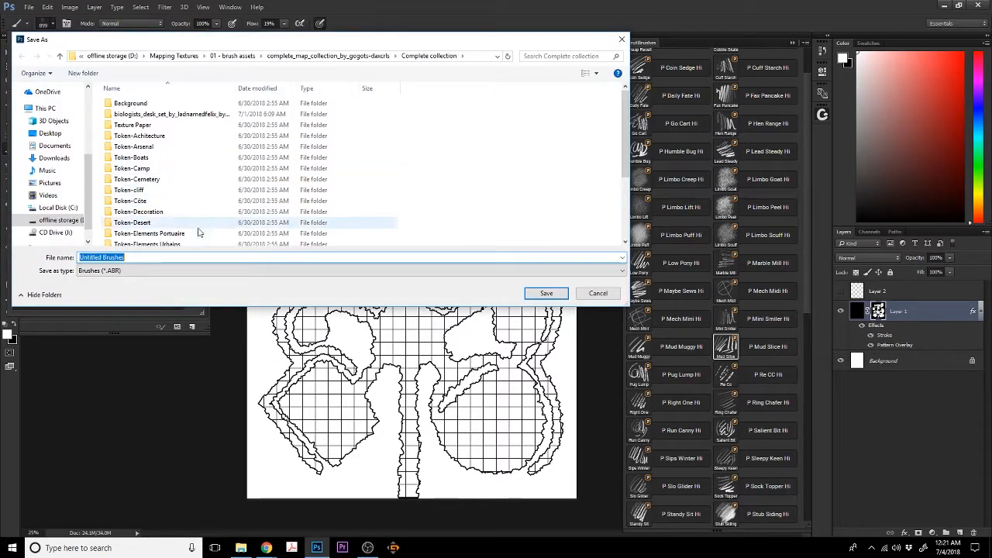
pyautogui.scroll(-3, 387, 197)
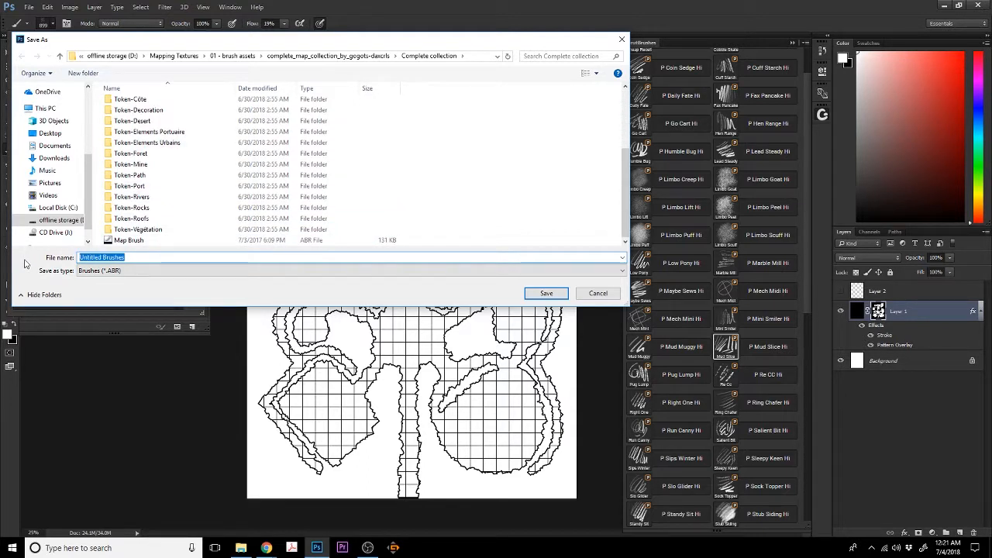
pyautogui.write('H')
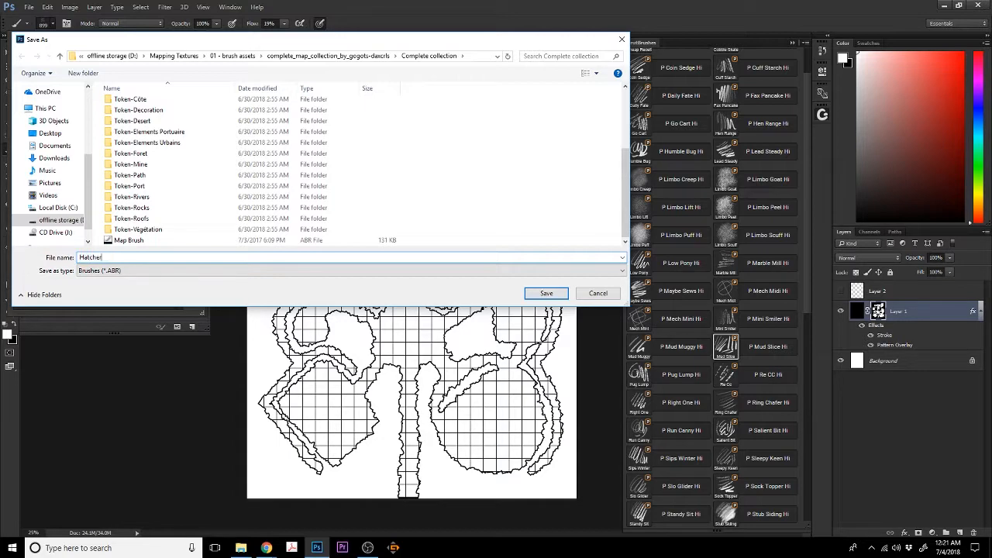
pyautogui.write('atcher')
pyautogui.click(546, 293)
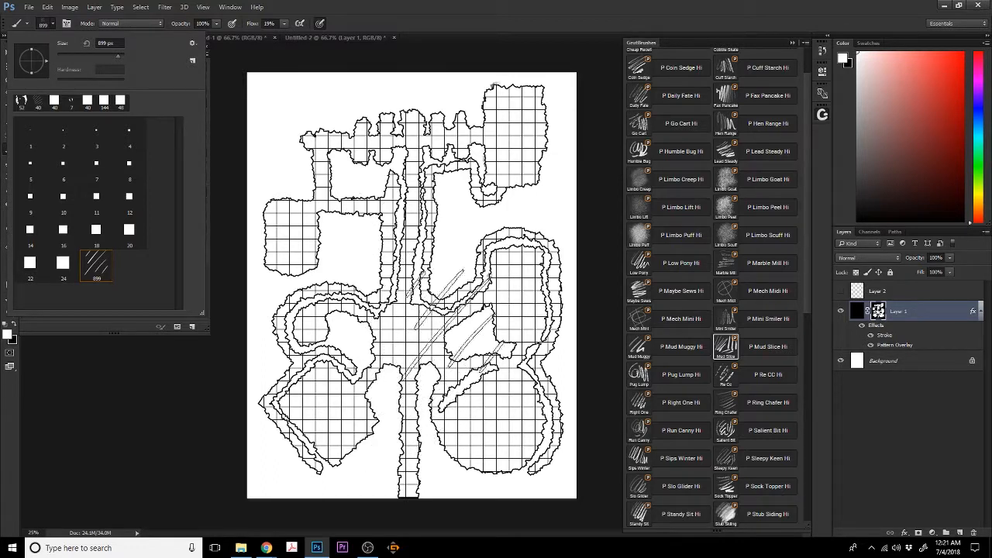
# Shrink the hatching brush tip to 171 px for use on the map
pyautogui.moveTo(471, 207)
pyautogui.mouseDown()
pyautogui.moveTo(462, 220)
pyautogui.moveTo(392, 239)
pyautogui.moveTo(362, 224)
pyautogui.mouseUp()
pyautogui.moveTo(460, 208); pyautogui.dragTo(458, 213)
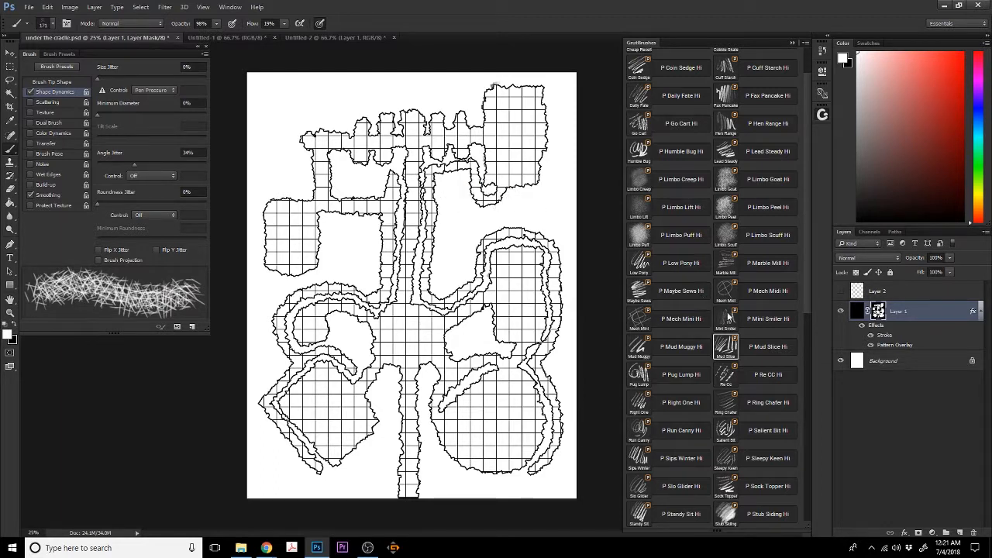
# Check the room labels on Layer 2, hide them again, and add a new layer above Layer 1 with the map shape selected
pyautogui.click(880, 292)
pyautogui.click(842, 291)
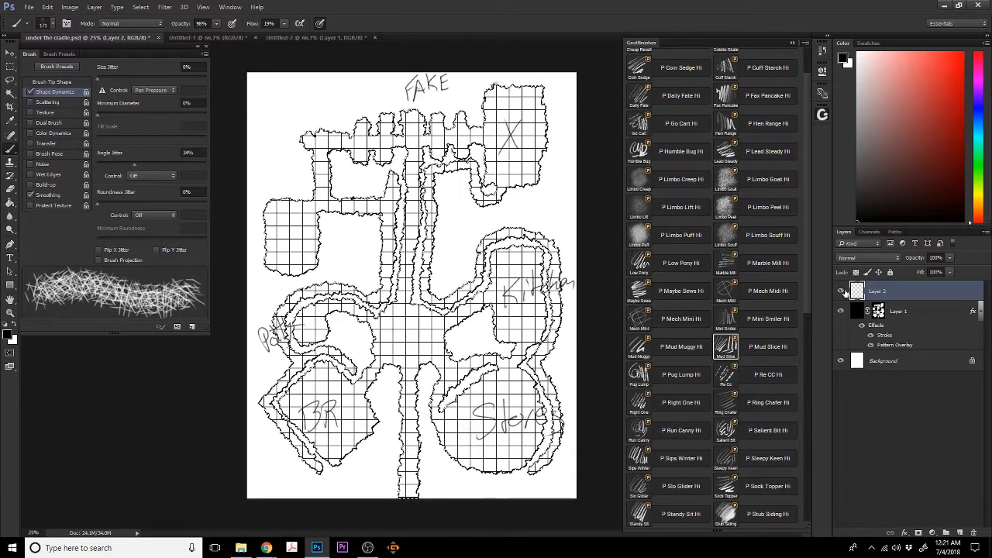
pyautogui.click(842, 291)
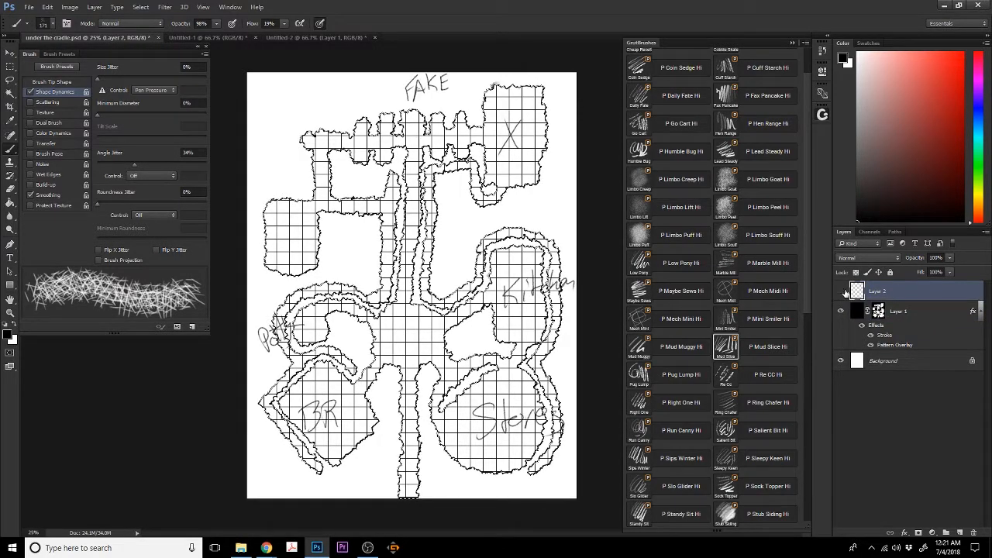
pyautogui.click(899, 315)
pyautogui.click(959, 534)
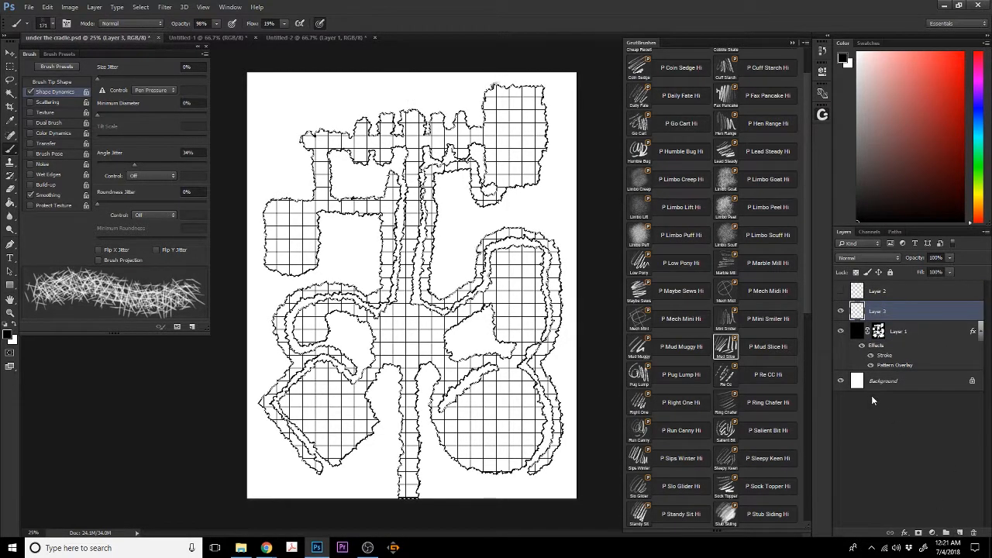
# Invert the selection and paint hatching on Layer 3 in the pocket right of the central corridor and below the upper-right room
pyautogui.click(140, 7)
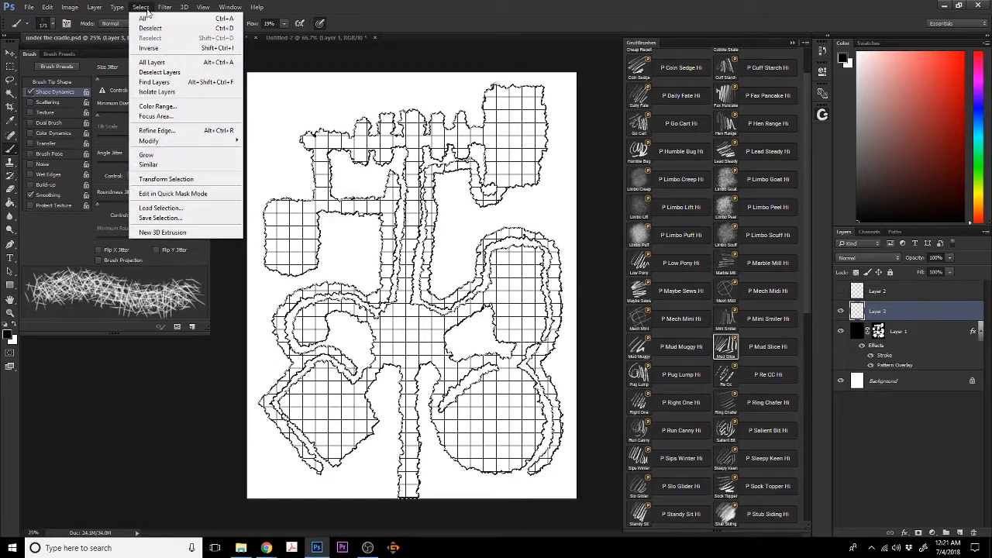
pyautogui.click(149, 48)
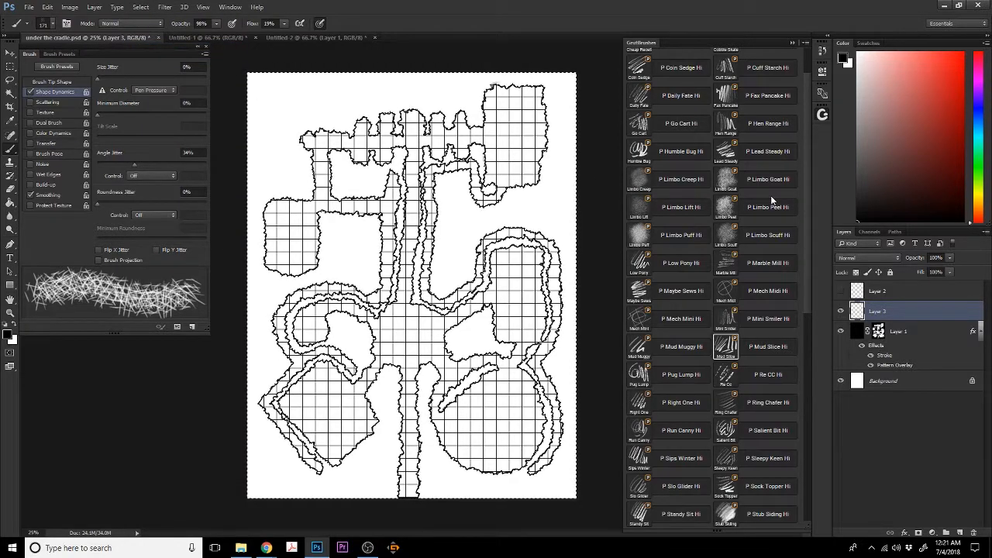
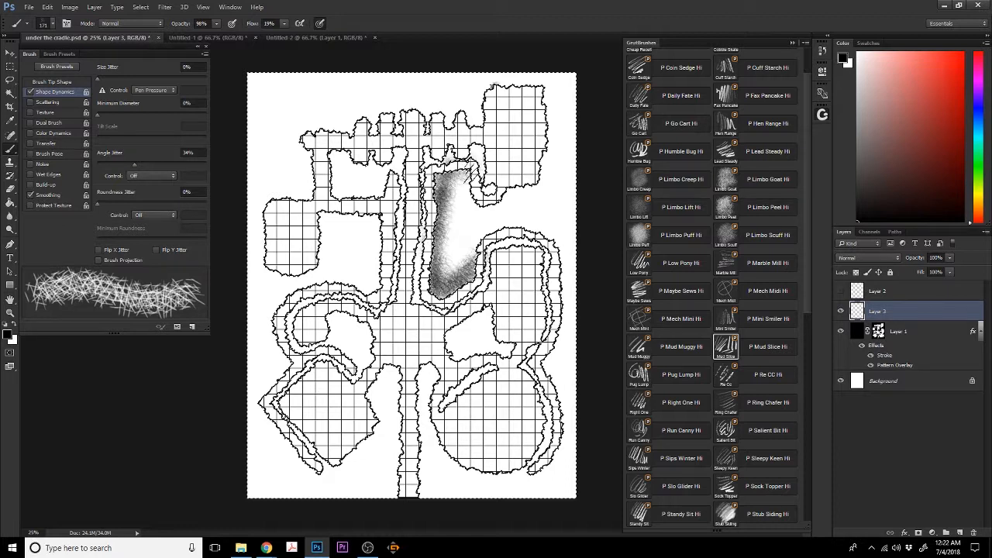
pyautogui.moveTo(426, 234)
pyautogui.mouseDown()
pyautogui.moveTo(428, 270)
pyautogui.moveTo(440, 276)
pyautogui.moveTo(474, 254)
pyautogui.moveTo(487, 230)
pyautogui.moveTo(477, 240)
pyautogui.moveTo(521, 215)
pyautogui.moveTo(561, 240)
pyautogui.moveTo(515, 221)
pyautogui.moveTo(484, 182)
pyautogui.moveTo(463, 179)
pyautogui.moveTo(476, 208)
pyautogui.moveTo(537, 175)
pyautogui.moveTo(465, 203)
pyautogui.moveTo(459, 184)
pyautogui.moveTo(435, 186)
pyautogui.mouseUp()
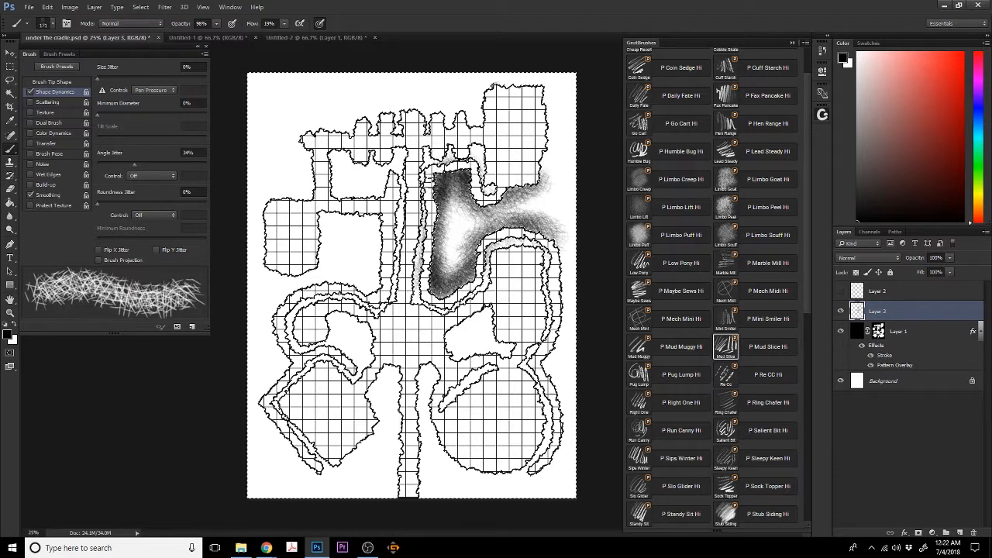
pyautogui.moveTo(496, 223)
pyautogui.mouseDown()
pyautogui.moveTo(543, 178)
pyautogui.moveTo(544, 131)
pyautogui.moveTo(541, 159)
pyautogui.mouseUp()
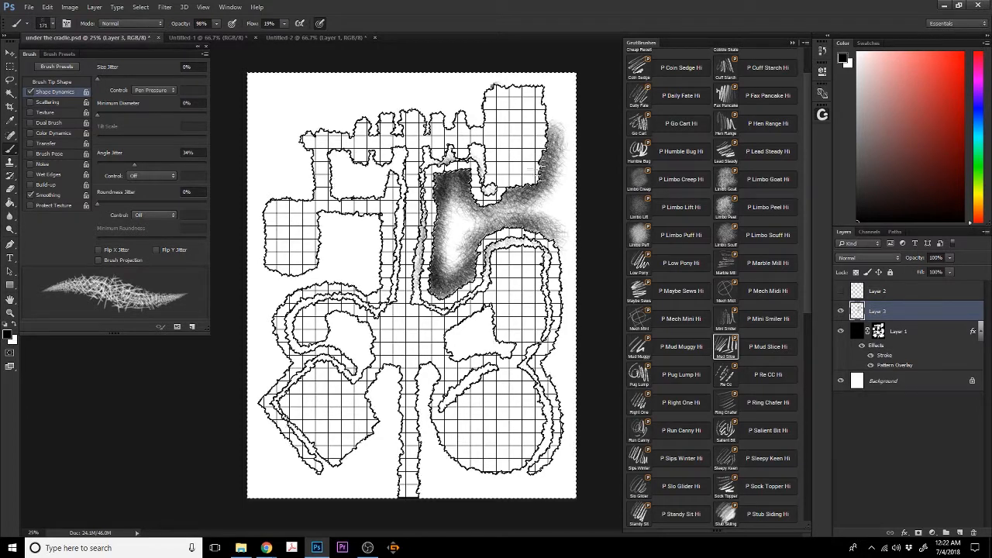
# Set the brush opacity to 100% and flow to 45%, and hatch around the upper-right room and the upper gallery
pyautogui.click(215, 25)
pyautogui.moveTo(216, 37); pyautogui.dragTo(298, 31)
pyautogui.click(281, 25)
pyautogui.click(283, 24)
pyautogui.moveTo(547, 172)
pyautogui.mouseDown()
pyautogui.moveTo(553, 116)
pyautogui.moveTo(550, 138)
pyautogui.moveTo(542, 84)
pyautogui.moveTo(503, 77)
pyautogui.moveTo(473, 84)
pyautogui.moveTo(474, 117)
pyautogui.moveTo(459, 102)
pyautogui.moveTo(438, 116)
pyautogui.moveTo(426, 110)
pyautogui.moveTo(420, 133)
pyautogui.moveTo(408, 109)
pyautogui.moveTo(378, 100)
pyautogui.moveTo(395, 128)
pyautogui.moveTo(358, 97)
pyautogui.moveTo(364, 124)
pyautogui.moveTo(344, 109)
pyautogui.moveTo(310, 120)
pyautogui.moveTo(291, 167)
pyautogui.moveTo(302, 186)
pyautogui.moveTo(271, 205)
pyautogui.moveTo(333, 159)
pyautogui.moveTo(356, 186)
pyautogui.moveTo(337, 155)
pyautogui.moveTo(341, 190)
pyautogui.moveTo(388, 174)
pyautogui.moveTo(403, 155)
pyautogui.moveTo(357, 186)
pyautogui.moveTo(411, 303)
pyautogui.moveTo(434, 248)
pyautogui.moveTo(430, 155)
pyautogui.moveTo(454, 151)
pyautogui.moveTo(481, 165)
pyautogui.moveTo(492, 190)
pyautogui.moveTo(488, 206)
pyautogui.moveTo(438, 228)
pyautogui.moveTo(432, 299)
pyautogui.moveTo(477, 283)
pyautogui.moveTo(514, 211)
pyautogui.moveTo(546, 221)
pyautogui.moveTo(558, 245)
pyautogui.moveTo(462, 175)
pyautogui.moveTo(453, 228)
pyautogui.moveTo(535, 193)
pyautogui.moveTo(554, 93)
pyautogui.moveTo(528, 76)
pyautogui.moveTo(492, 77)
pyautogui.moveTo(457, 101)
pyautogui.mouseUp()
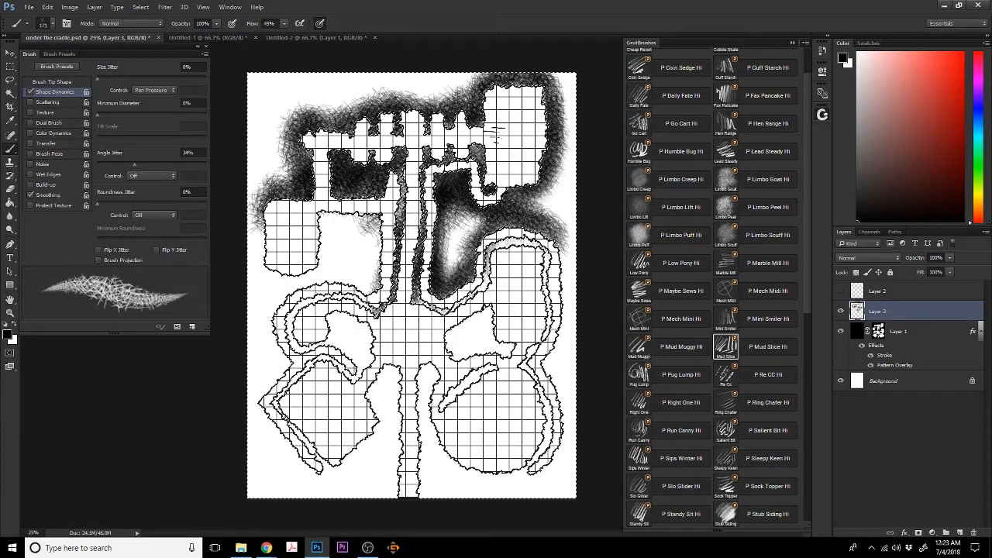
# Hatch around the map's left square room, the looping passage, the diamond room and the left side of the lower corridor
pyautogui.moveTo(475, 174)
pyautogui.mouseDown()
pyautogui.moveTo(441, 159)
pyautogui.moveTo(478, 149)
pyautogui.mouseUp()
pyautogui.moveTo(259, 242)
pyautogui.mouseDown()
pyautogui.moveTo(268, 283)
pyautogui.moveTo(303, 276)
pyautogui.moveTo(322, 217)
pyautogui.moveTo(365, 222)
pyautogui.moveTo(370, 210)
pyautogui.moveTo(328, 252)
pyautogui.moveTo(369, 250)
pyautogui.moveTo(376, 269)
pyautogui.moveTo(355, 205)
pyautogui.moveTo(291, 270)
pyautogui.moveTo(282, 256)
pyautogui.moveTo(355, 281)
pyautogui.moveTo(328, 222)
pyautogui.moveTo(320, 234)
pyautogui.moveTo(316, 221)
pyautogui.moveTo(280, 283)
pyautogui.moveTo(281, 362)
pyautogui.moveTo(268, 352)
pyautogui.moveTo(270, 337)
pyautogui.moveTo(265, 385)
pyautogui.moveTo(280, 357)
pyautogui.moveTo(258, 434)
pyautogui.moveTo(265, 423)
pyautogui.moveTo(283, 478)
pyautogui.moveTo(298, 469)
pyautogui.moveTo(290, 461)
pyautogui.moveTo(289, 472)
pyautogui.moveTo(300, 422)
pyautogui.moveTo(320, 450)
pyautogui.moveTo(293, 405)
pyautogui.moveTo(318, 437)
pyautogui.moveTo(278, 400)
pyautogui.moveTo(283, 390)
pyautogui.moveTo(327, 358)
pyautogui.moveTo(357, 386)
pyautogui.moveTo(363, 345)
pyautogui.moveTo(337, 318)
pyautogui.moveTo(318, 319)
pyautogui.moveTo(306, 345)
pyautogui.moveTo(306, 283)
pyautogui.mouseUp()
pyautogui.moveTo(291, 359)
pyautogui.mouseDown()
pyautogui.moveTo(306, 302)
pyautogui.moveTo(368, 304)
pyautogui.moveTo(321, 301)
pyautogui.moveTo(294, 356)
pyautogui.moveTo(344, 339)
pyautogui.moveTo(360, 284)
pyautogui.moveTo(453, 283)
pyautogui.mouseUp()
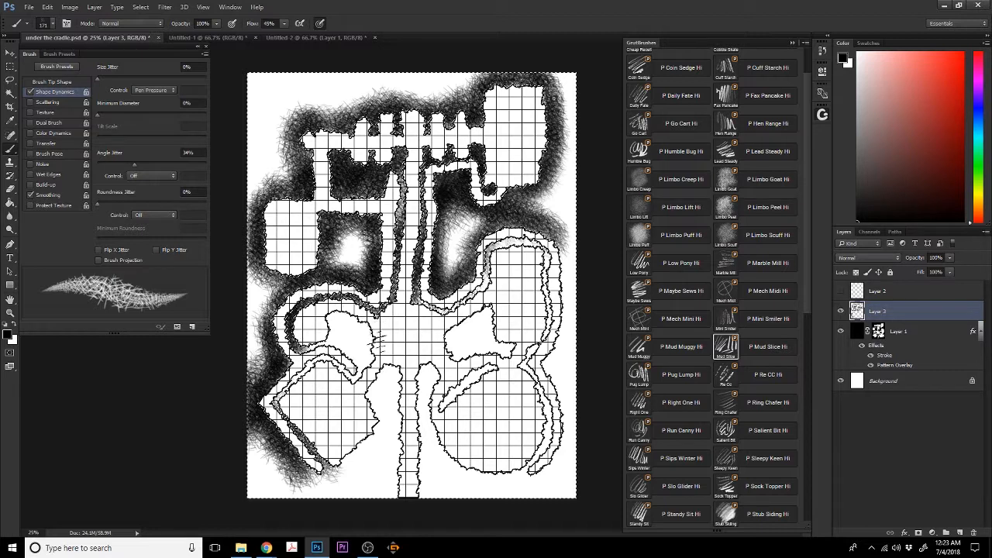
pyautogui.moveTo(377, 341)
pyautogui.mouseDown()
pyautogui.moveTo(365, 374)
pyautogui.moveTo(358, 325)
pyautogui.moveTo(325, 314)
pyautogui.moveTo(333, 342)
pyautogui.moveTo(363, 373)
pyautogui.moveTo(306, 361)
pyautogui.moveTo(281, 399)
pyautogui.moveTo(303, 368)
pyautogui.mouseUp()
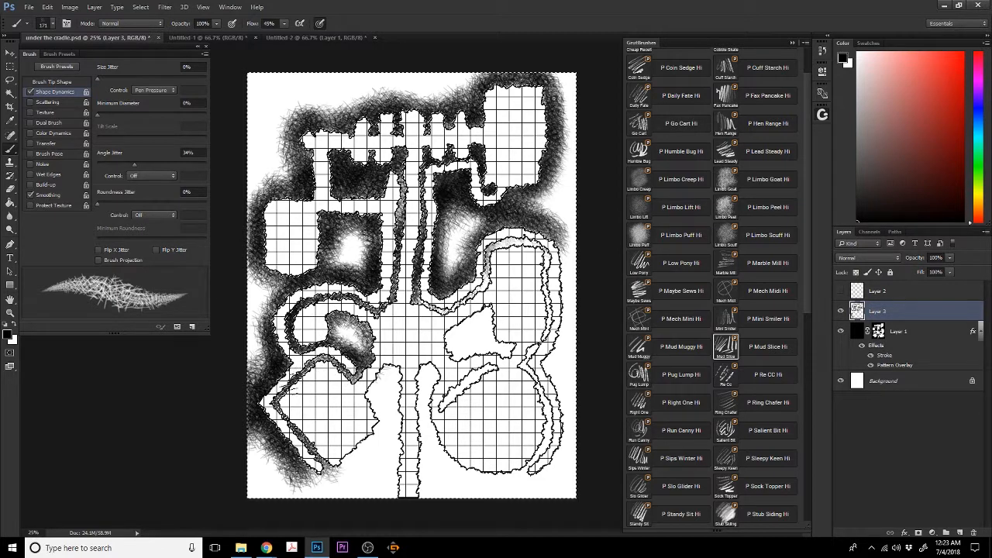
pyautogui.moveTo(325, 449)
pyautogui.mouseDown()
pyautogui.moveTo(325, 477)
pyautogui.moveTo(368, 422)
pyautogui.moveTo(360, 449)
pyautogui.moveTo(388, 358)
pyautogui.moveTo(396, 477)
pyautogui.moveTo(393, 461)
pyautogui.moveTo(388, 495)
pyautogui.mouseUp()
pyautogui.moveTo(425, 293)
pyautogui.mouseDown()
pyautogui.moveTo(427, 321)
pyautogui.moveTo(545, 244)
pyautogui.moveTo(548, 321)
pyautogui.moveTo(534, 347)
pyautogui.moveTo(530, 333)
pyautogui.moveTo(529, 350)
pyautogui.moveTo(545, 351)
pyautogui.moveTo(519, 368)
pyautogui.moveTo(552, 407)
pyautogui.moveTo(553, 453)
pyautogui.moveTo(509, 482)
pyautogui.moveTo(548, 383)
pyautogui.moveTo(544, 449)
pyautogui.moveTo(484, 493)
pyautogui.mouseUp()
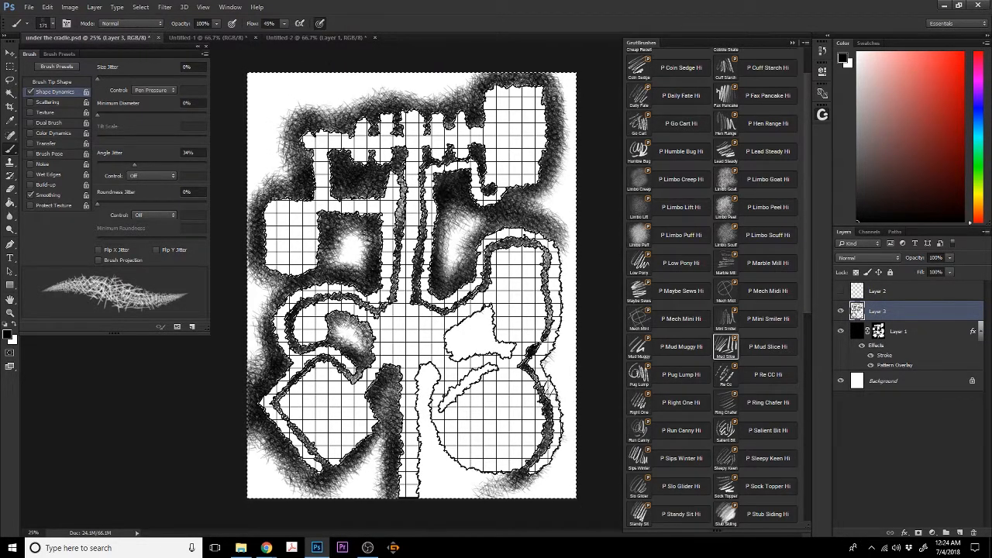
pyautogui.hotkey('ctrl', 'alt', 'z')
pyautogui.hotkey('ctrl', 'alt', 'z')
pyautogui.hotkey('ctrl', 'alt', 'z')
pyautogui.hotkey('ctrl', 'alt', 'z')
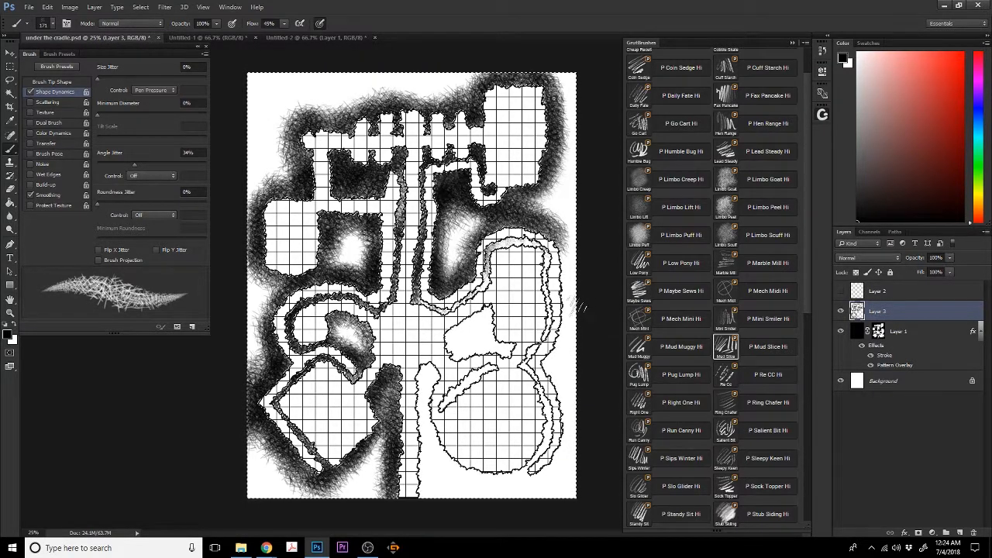
# Deselect and touch up the wall above the round room on Layer 1's mask with the 40 px square brush
pyautogui.hotkey('ctrl', 'd')
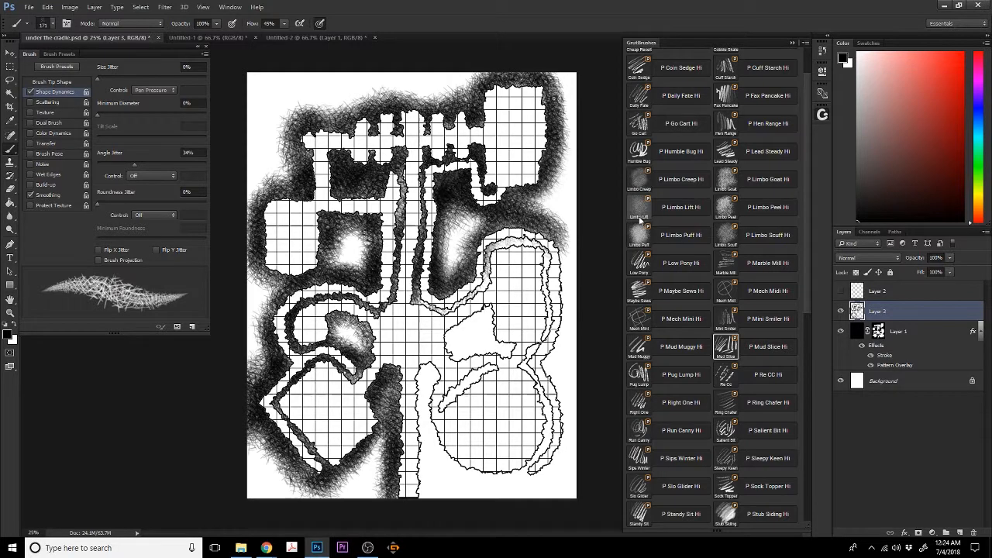
pyautogui.click(880, 333)
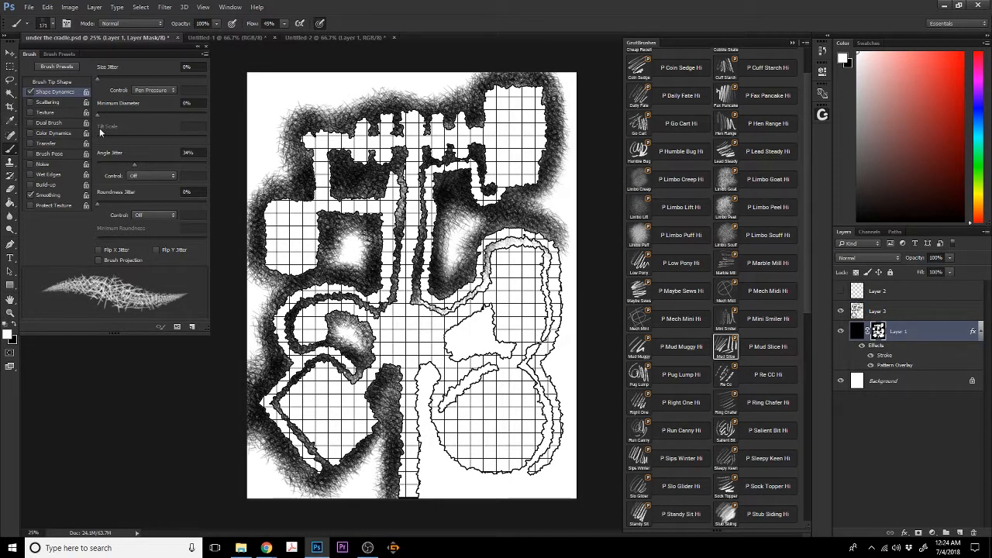
pyautogui.click(50, 24)
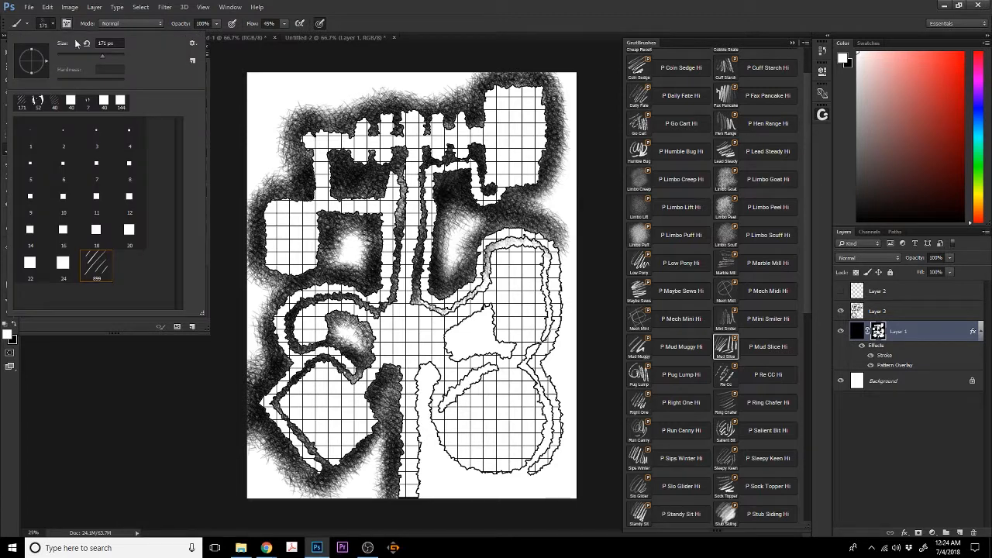
pyautogui.click(71, 102)
pyautogui.click(16, 326)
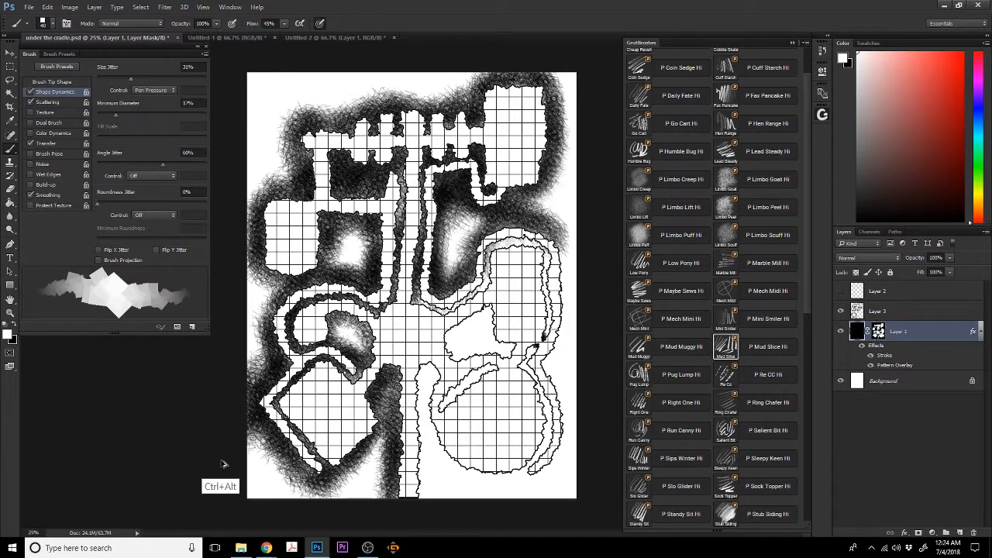
pyautogui.hotkey('ctrl', 'alt', 'z')
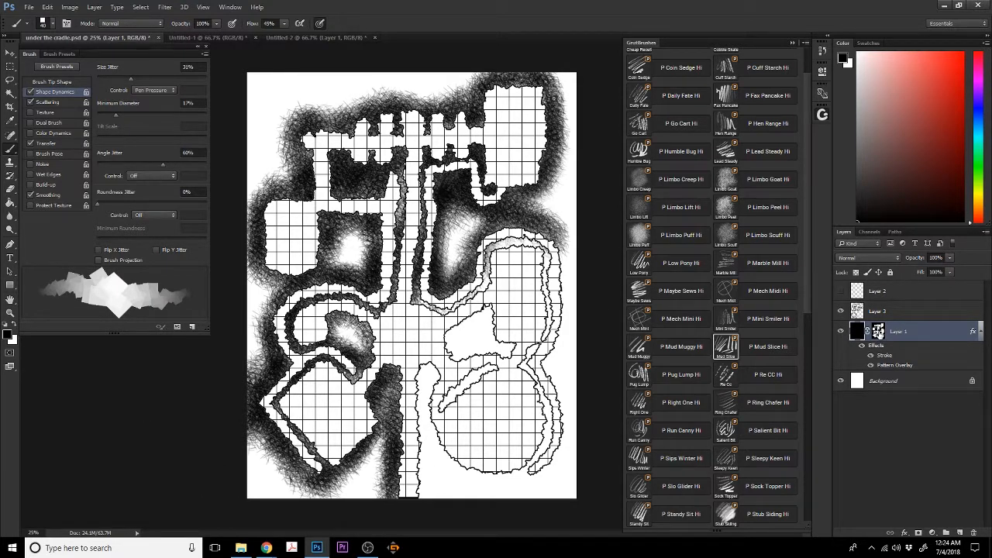
pyautogui.click(878, 331)
pyautogui.click(15, 327)
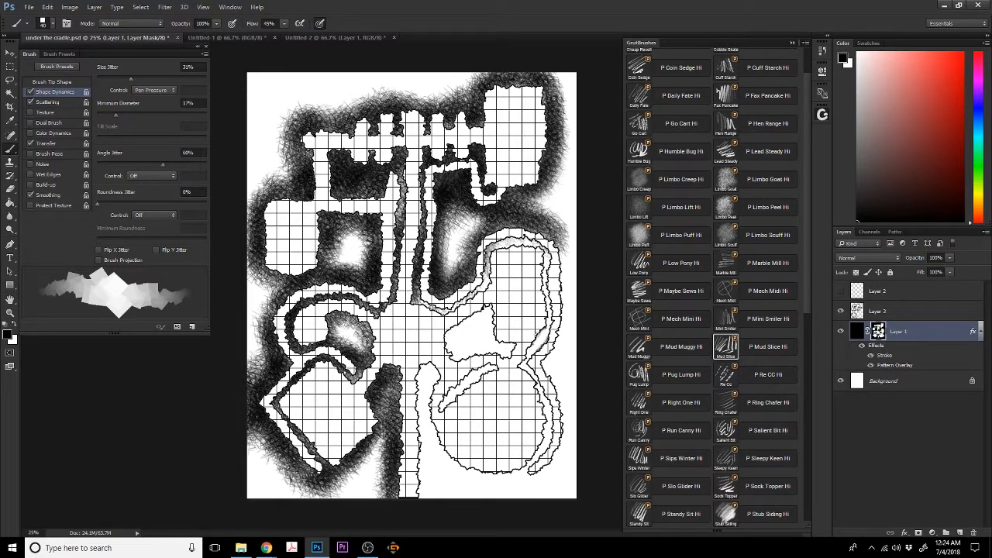
pyautogui.click(14, 326)
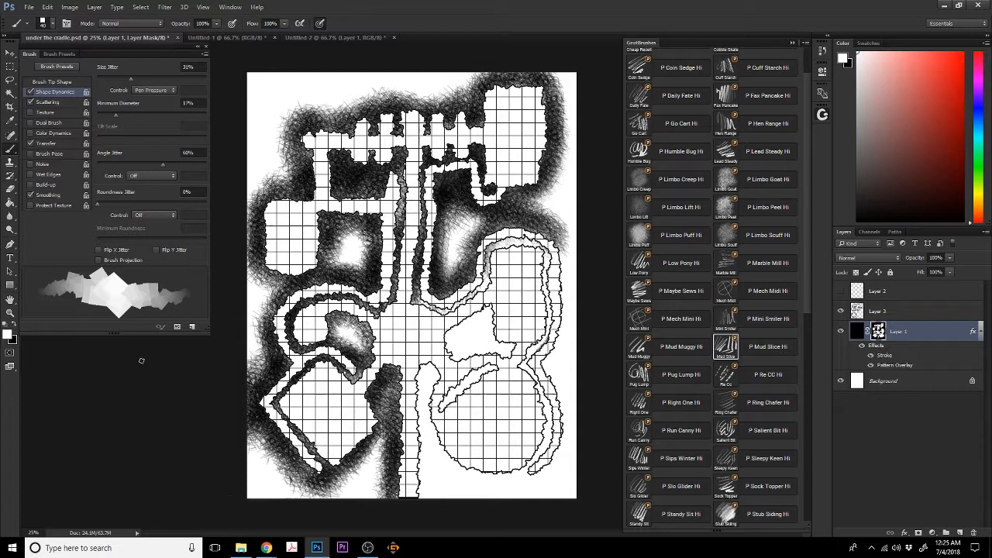
# Switch back to the 171 px hatching brush and select the area outside the map shape, with Layer 3 active
pyautogui.click(53, 24)
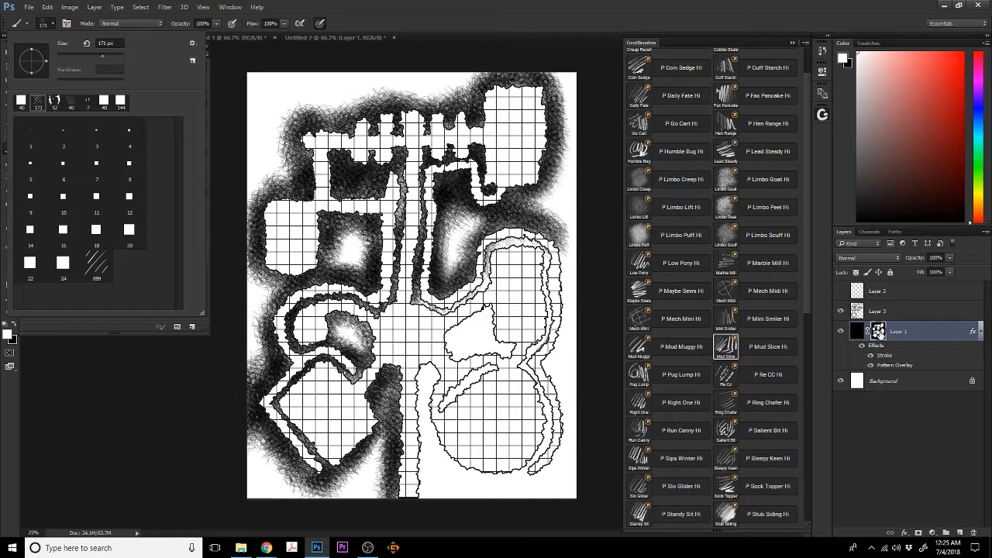
pyautogui.press('F5')
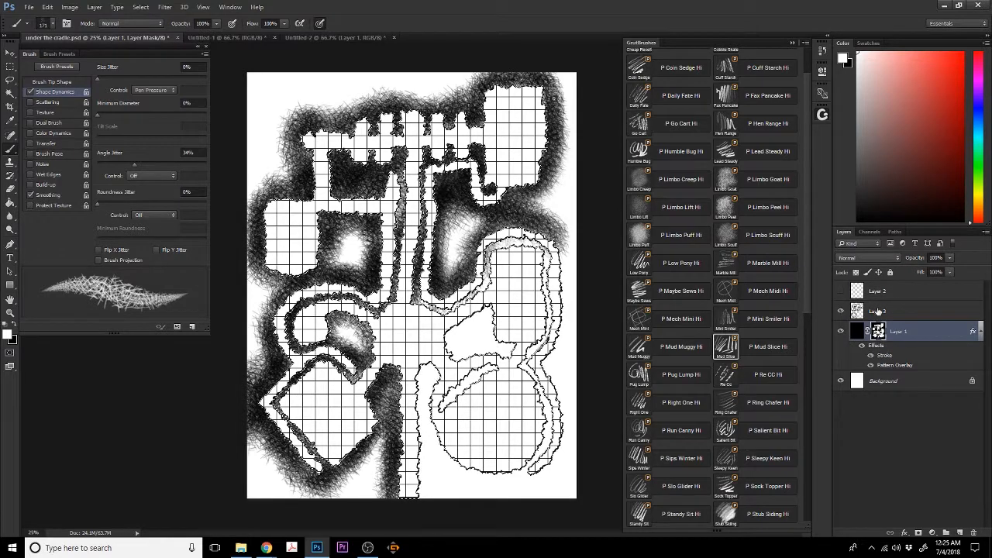
pyautogui.click(878, 311)
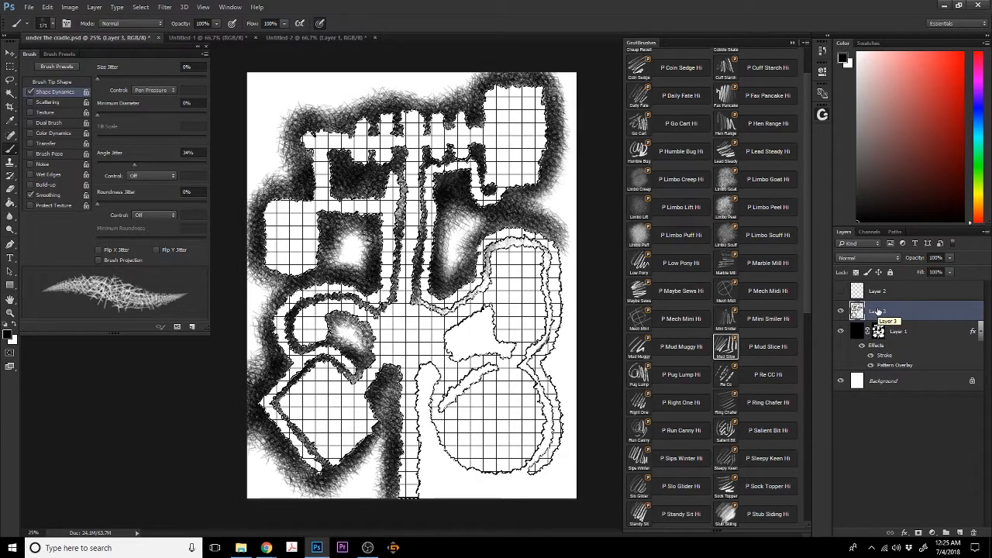
pyautogui.hotkey('ctrl', 'shift', 'i')
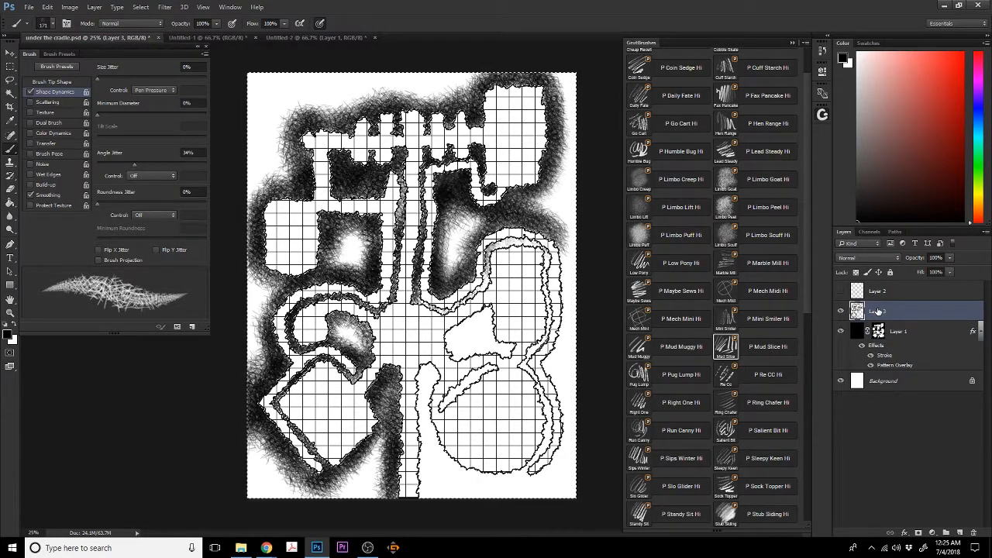
# Hatch on Layer 3 around the map's right-hand passage, the round room and the lower corridor, including the enclosed wall pockets
pyautogui.moveTo(556, 246)
pyautogui.mouseDown()
pyautogui.moveTo(566, 274)
pyautogui.moveTo(555, 243)
pyautogui.moveTo(515, 228)
pyautogui.moveTo(542, 246)
pyautogui.moveTo(478, 267)
pyautogui.moveTo(470, 301)
pyautogui.mouseUp()
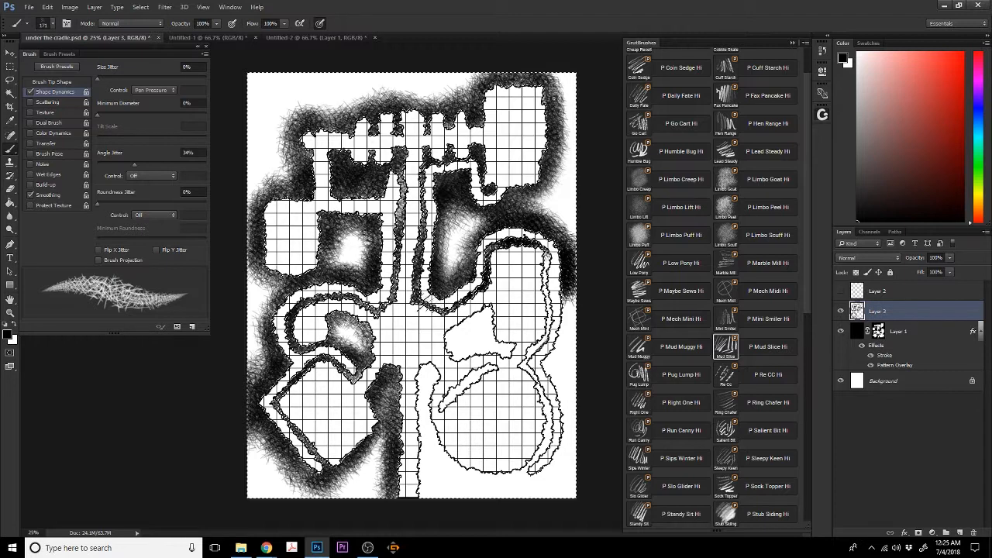
pyautogui.moveTo(422, 502)
pyautogui.mouseDown()
pyautogui.moveTo(423, 358)
pyautogui.moveTo(389, 488)
pyautogui.moveTo(386, 360)
pyautogui.moveTo(377, 410)
pyautogui.moveTo(343, 462)
pyautogui.mouseUp()
pyautogui.moveTo(434, 374)
pyautogui.mouseDown()
pyautogui.moveTo(454, 471)
pyautogui.moveTo(489, 487)
pyautogui.moveTo(530, 464)
pyautogui.moveTo(546, 427)
pyautogui.moveTo(542, 394)
pyautogui.moveTo(546, 430)
pyautogui.moveTo(497, 470)
pyautogui.mouseUp()
pyautogui.moveTo(493, 364)
pyautogui.mouseDown()
pyautogui.moveTo(440, 405)
pyautogui.moveTo(504, 357)
pyautogui.moveTo(493, 317)
pyautogui.moveTo(480, 310)
pyautogui.moveTo(442, 347)
pyautogui.moveTo(444, 360)
pyautogui.moveTo(461, 352)
pyautogui.moveTo(472, 318)
pyautogui.moveTo(465, 333)
pyautogui.moveTo(492, 310)
pyautogui.moveTo(506, 334)
pyautogui.moveTo(554, 287)
pyautogui.moveTo(550, 341)
pyautogui.moveTo(555, 271)
pyautogui.moveTo(526, 381)
pyautogui.moveTo(563, 449)
pyautogui.moveTo(551, 469)
pyautogui.moveTo(567, 434)
pyautogui.moveTo(570, 372)
pyautogui.moveTo(529, 496)
pyautogui.moveTo(555, 294)
pyautogui.moveTo(568, 411)
pyautogui.moveTo(545, 487)
pyautogui.moveTo(434, 457)
pyautogui.moveTo(461, 474)
pyautogui.moveTo(391, 425)
pyautogui.moveTo(324, 473)
pyautogui.moveTo(265, 423)
pyautogui.moveTo(284, 446)
pyautogui.moveTo(327, 203)
pyautogui.moveTo(383, 255)
pyautogui.moveTo(400, 163)
pyautogui.moveTo(383, 291)
pyautogui.mouseUp()
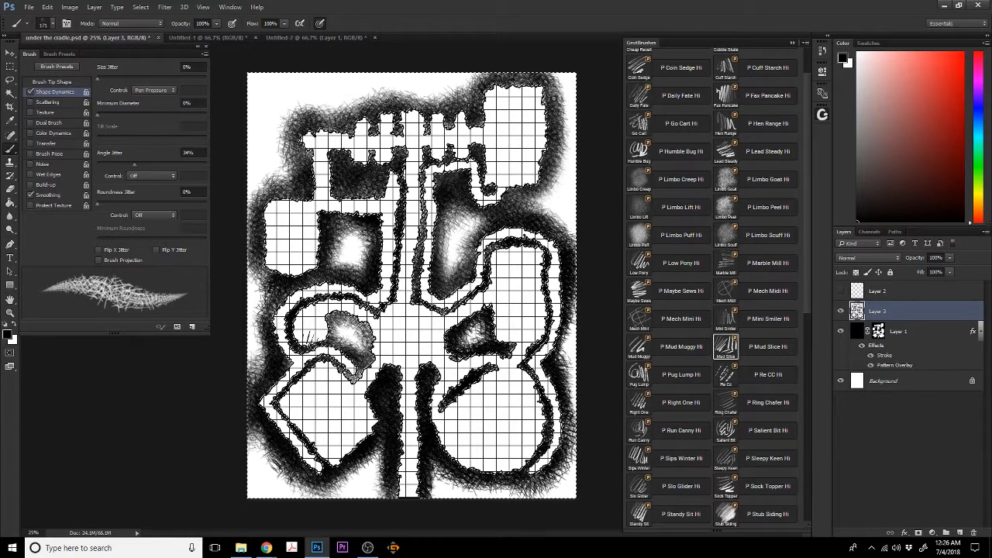
# Darken the hatching around the left loop, the upper gallery and the outer walls on the right side of the map
pyautogui.moveTo(313, 339)
pyautogui.mouseDown()
pyautogui.moveTo(369, 337)
pyautogui.moveTo(365, 328)
pyautogui.moveTo(364, 360)
pyautogui.moveTo(332, 341)
pyautogui.moveTo(365, 363)
pyautogui.moveTo(458, 249)
pyautogui.moveTo(493, 128)
pyautogui.moveTo(387, 169)
pyautogui.moveTo(365, 190)
pyautogui.moveTo(336, 186)
pyautogui.moveTo(343, 156)
pyautogui.mouseUp()
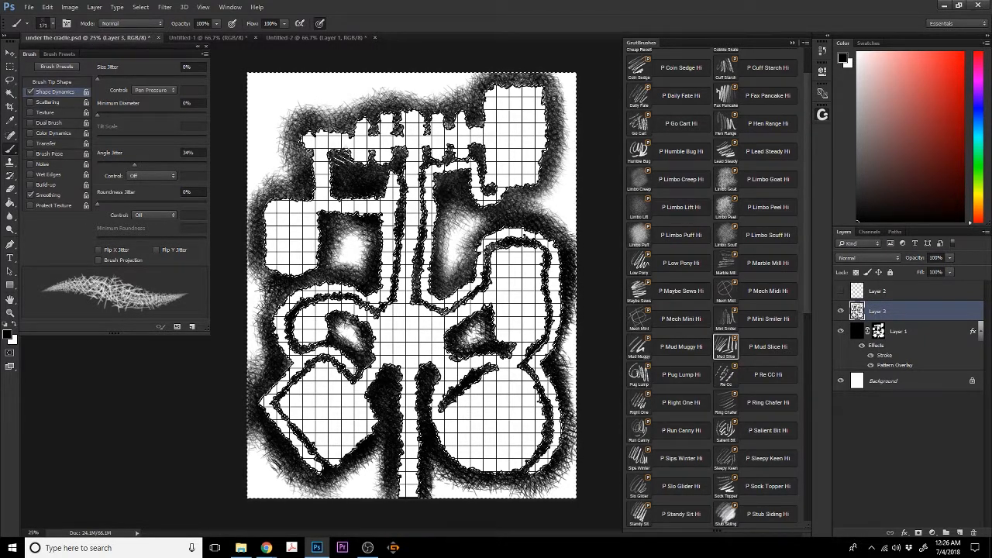
pyautogui.moveTo(347, 121)
pyautogui.mouseDown()
pyautogui.moveTo(296, 141)
pyautogui.moveTo(275, 198)
pyautogui.mouseUp()
pyautogui.moveTo(364, 116)
pyautogui.mouseDown()
pyautogui.moveTo(474, 109)
pyautogui.moveTo(482, 94)
pyautogui.mouseUp()
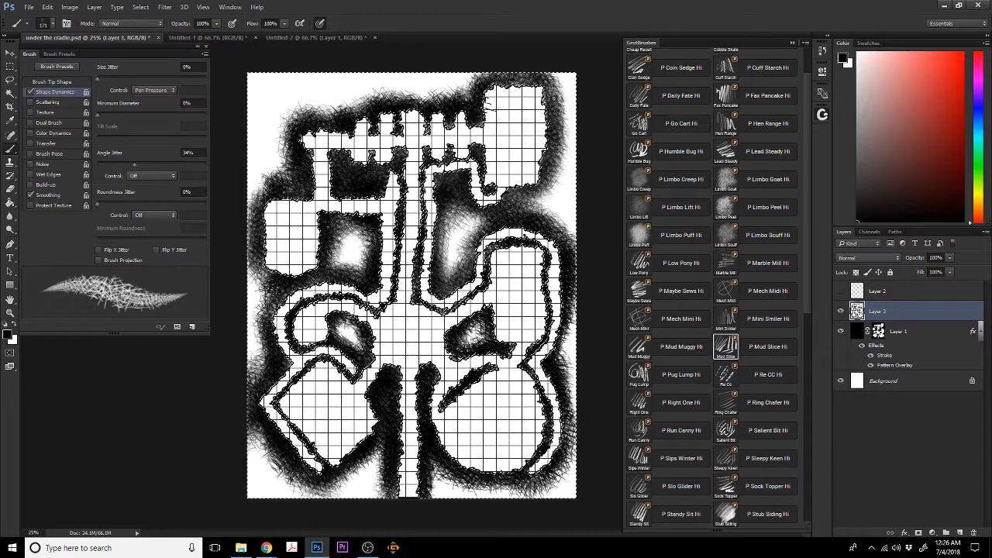
pyautogui.moveTo(465, 193)
pyautogui.mouseDown()
pyautogui.moveTo(443, 189)
pyautogui.moveTo(442, 260)
pyautogui.moveTo(453, 290)
pyautogui.moveTo(492, 225)
pyautogui.moveTo(521, 214)
pyautogui.moveTo(554, 108)
pyautogui.moveTo(547, 194)
pyautogui.moveTo(531, 202)
pyautogui.mouseUp()
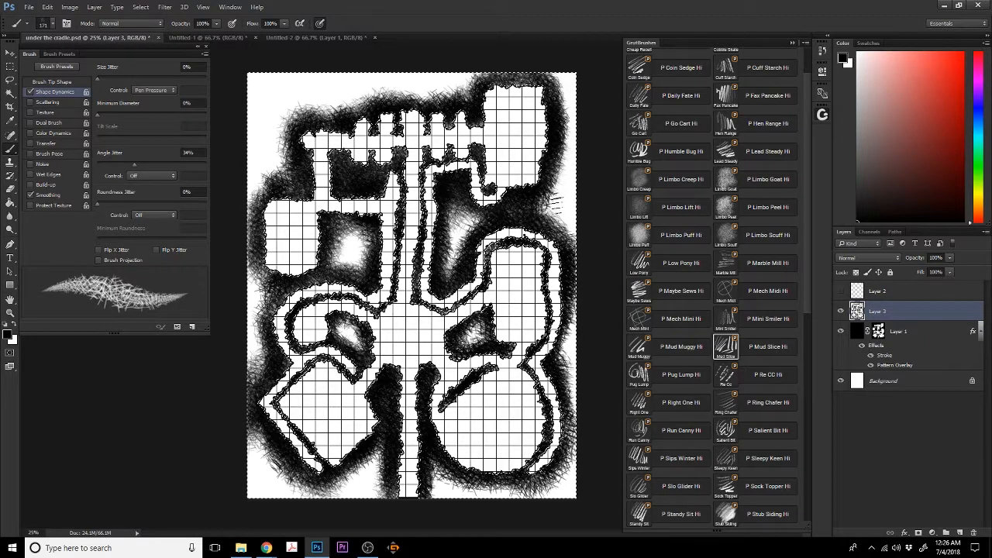
pyautogui.moveTo(557, 311); pyautogui.dragTo(559, 362)
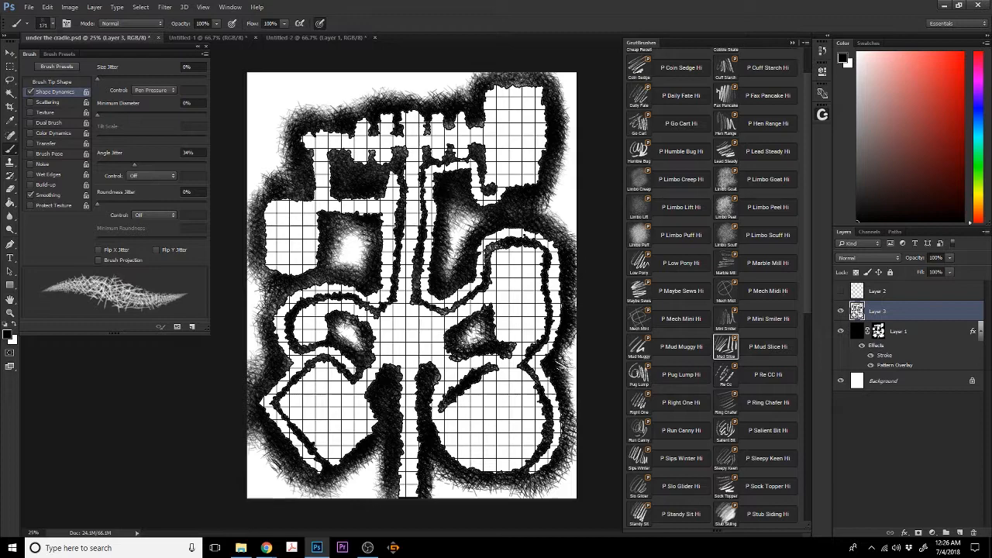
# Stroke the map-shaped selection on Layer 3 with a black outline located inside at 100% opacity
pyautogui.hotkey('ctrl', 'h')
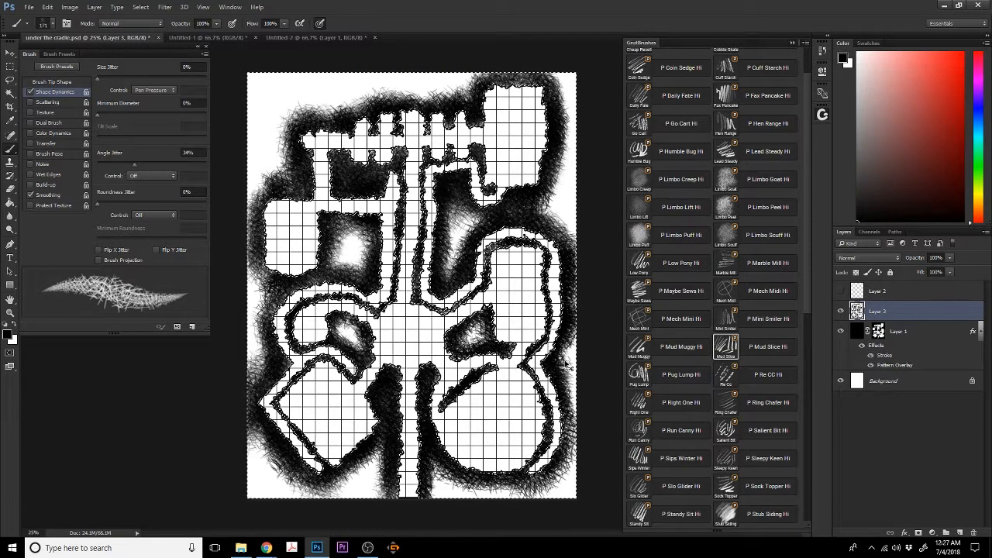
pyautogui.click(29, 7)
pyautogui.moveTo(44, 9)
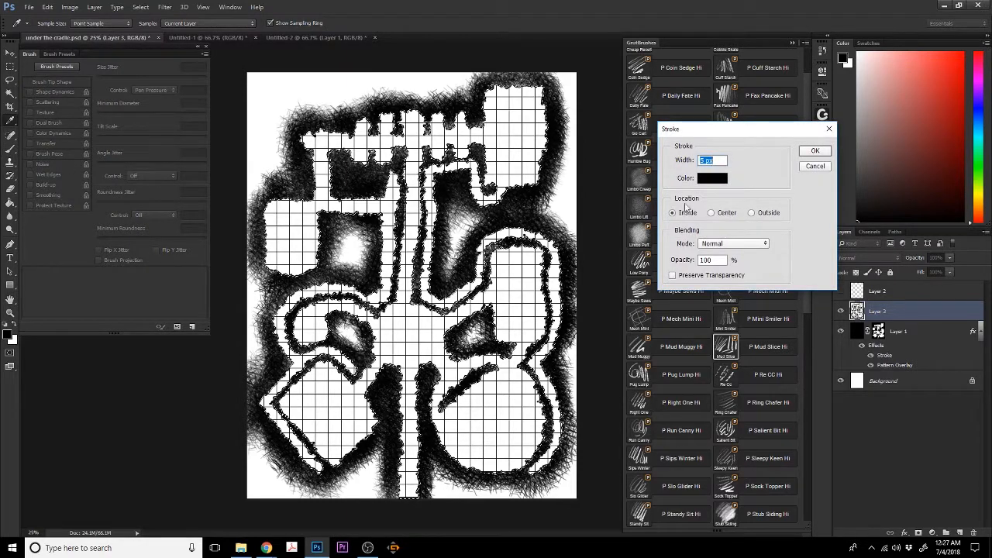
pyautogui.click(811, 155)
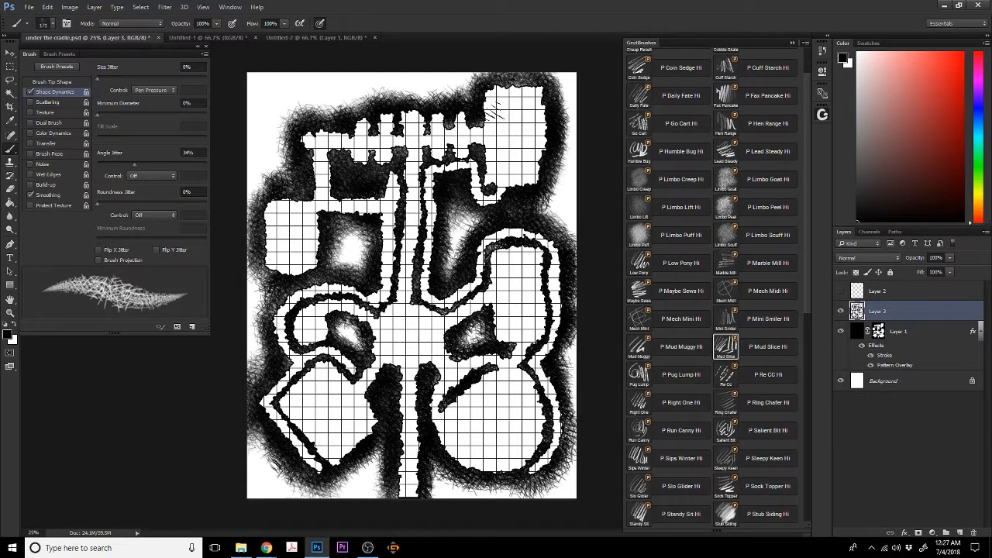
# Lower the opacity of Layer 1 to 30% to lighten the grid, and deselect the layer
pyautogui.click(876, 332)
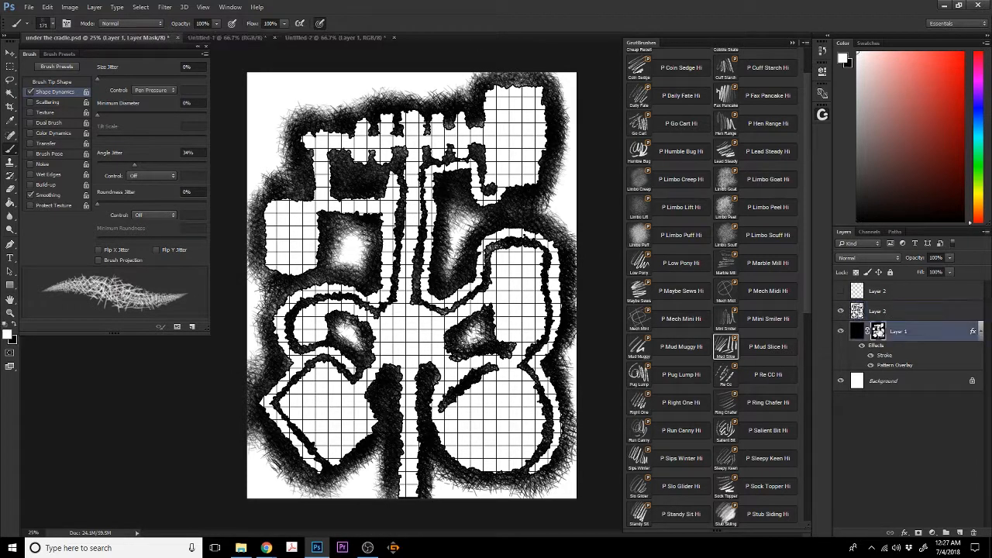
pyautogui.click(947, 272)
pyautogui.moveTo(936, 273); pyautogui.dragTo(909, 269)
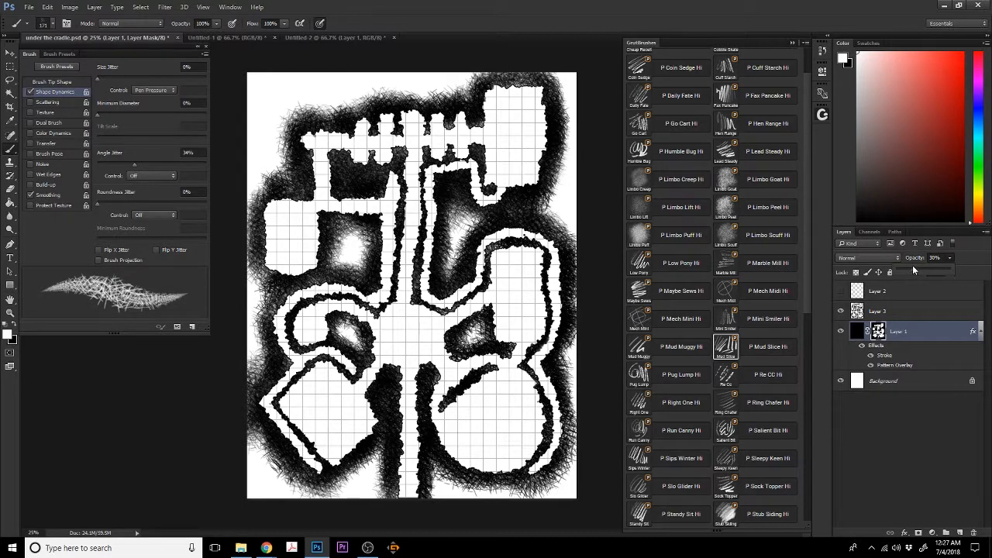
pyautogui.click(898, 425)
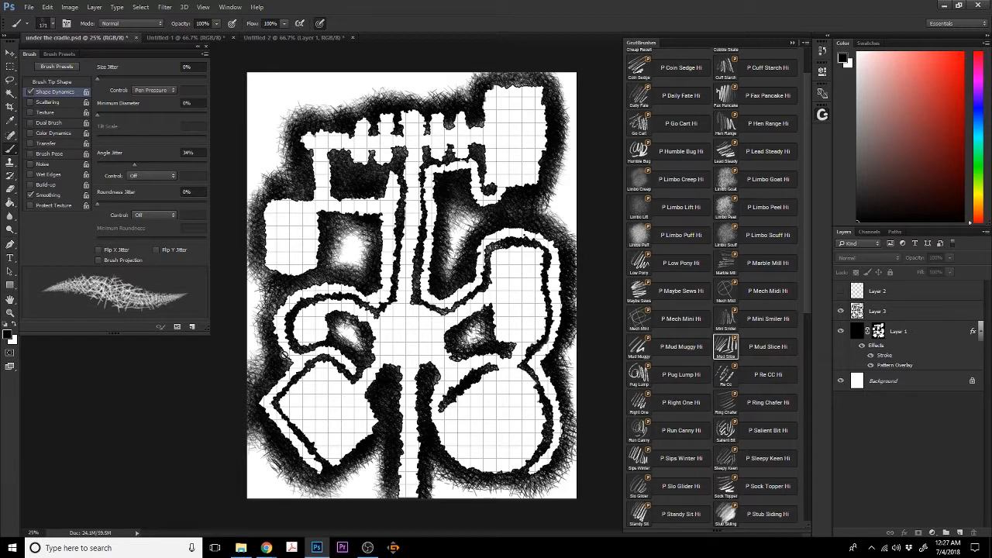
# Add a new layer and move Layer 2 above it in the layer stack
pyautogui.click(221, 451)
pyautogui.click(483, 207)
pyautogui.click(960, 533)
pyautogui.moveTo(887, 315); pyautogui.dragTo(885, 288)
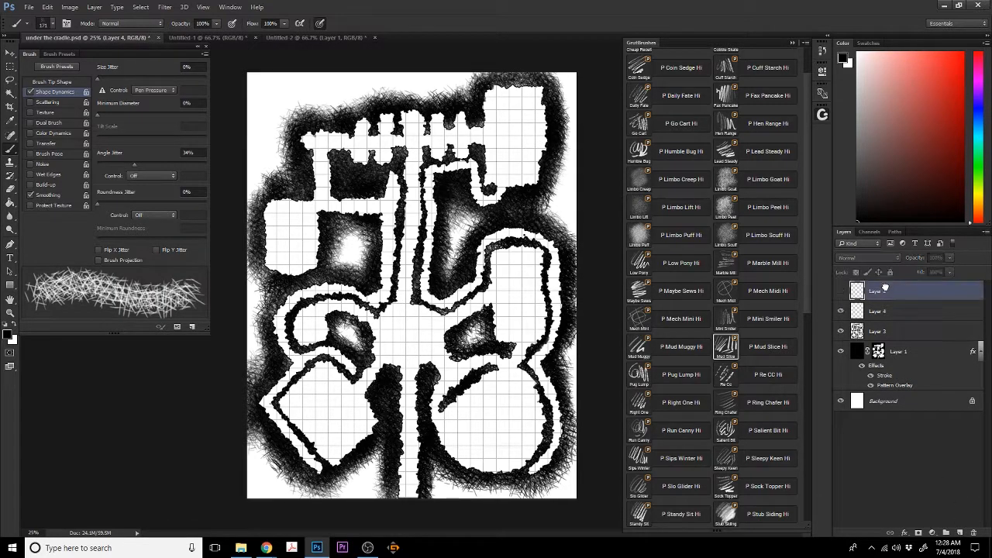
# Rename Layer 1 as "Grid Base"
pyautogui.doubleClick(896, 352)
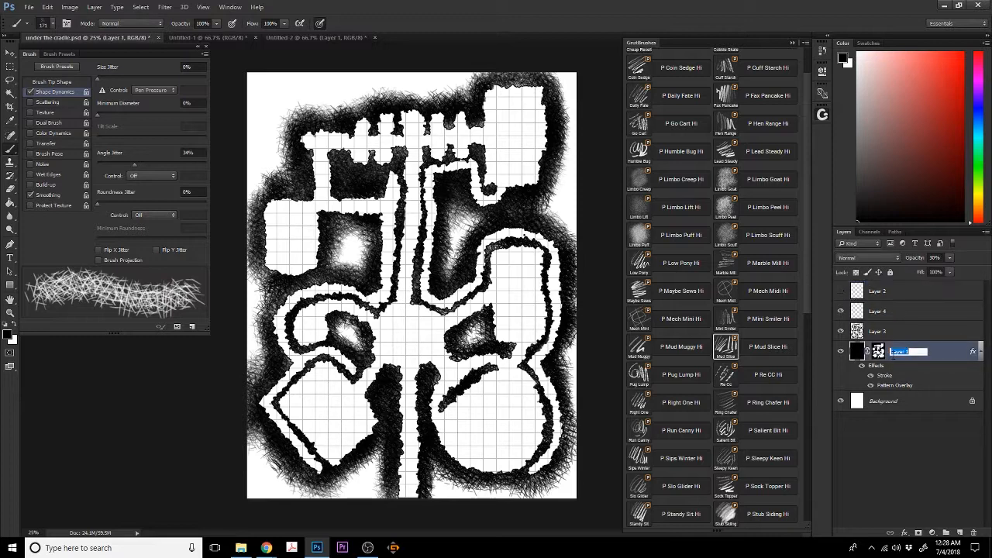
pyautogui.write('Mrid Base')
pyautogui.press('Return')
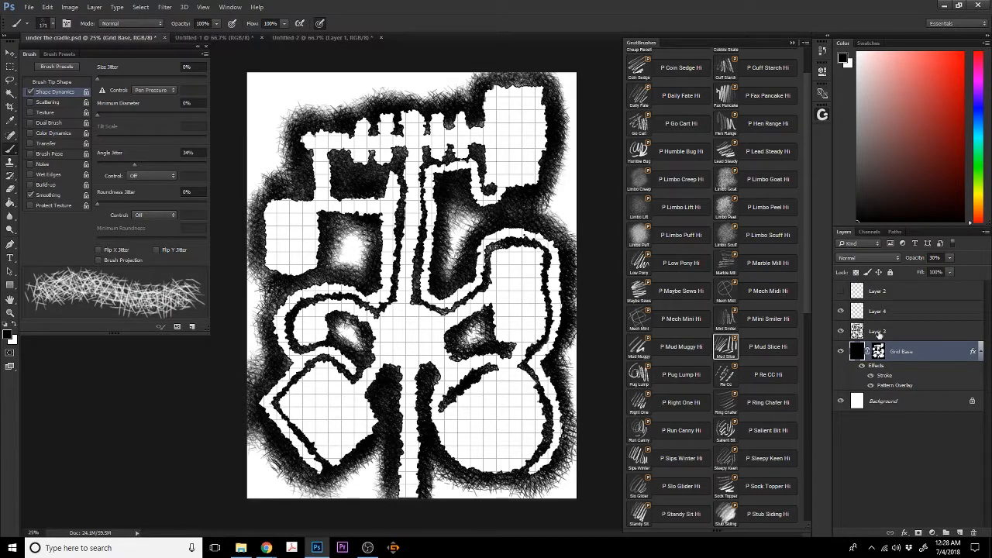
# Rename Layer 3, which holds the wall shading, as "Cross hacthing"
pyautogui.click(878, 333)
pyautogui.doubleClick(878, 333)
pyautogui.write('Cros')
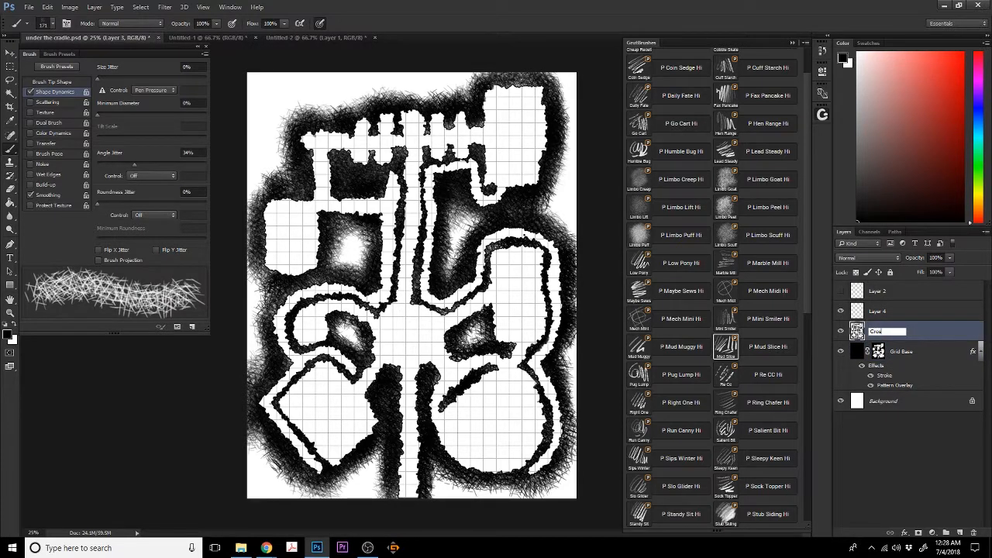
pyautogui.write('hatching')
pyautogui.press('Return')
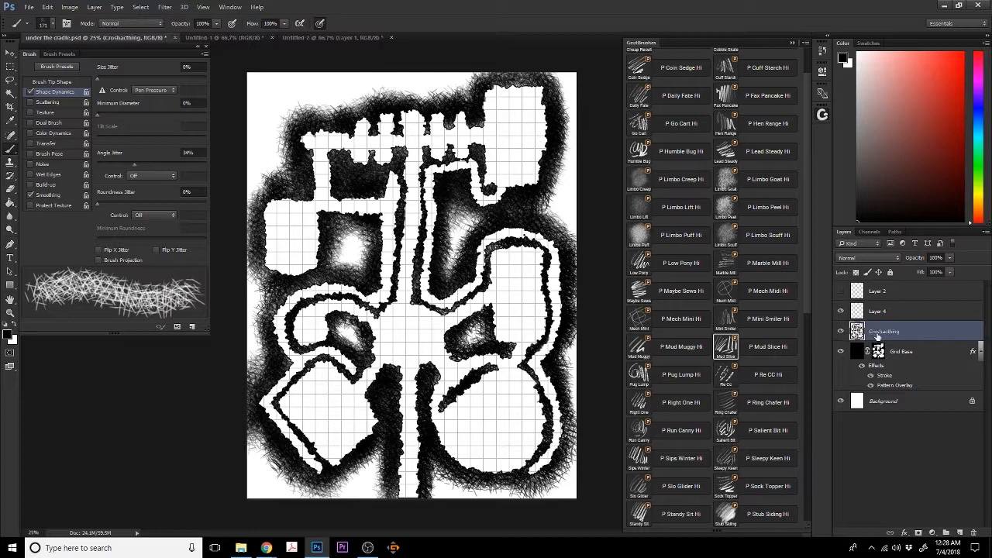
pyautogui.doubleClick(876, 333)
pyautogui.click(881, 330)
pyautogui.write('s hac')
pyautogui.press('Return')
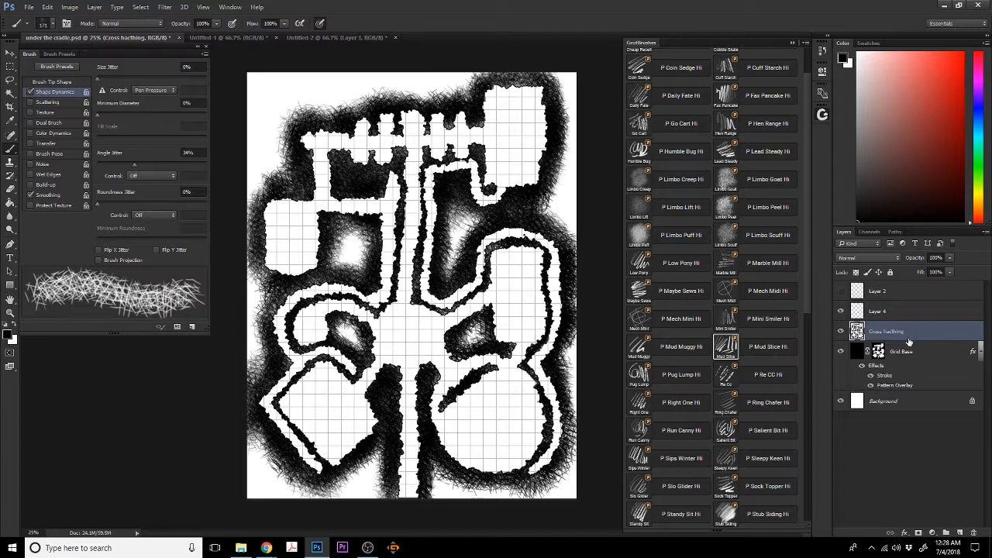
# Create a layer group above the cross-hatching layer and name it "Base design"
pyautogui.click(944, 532)
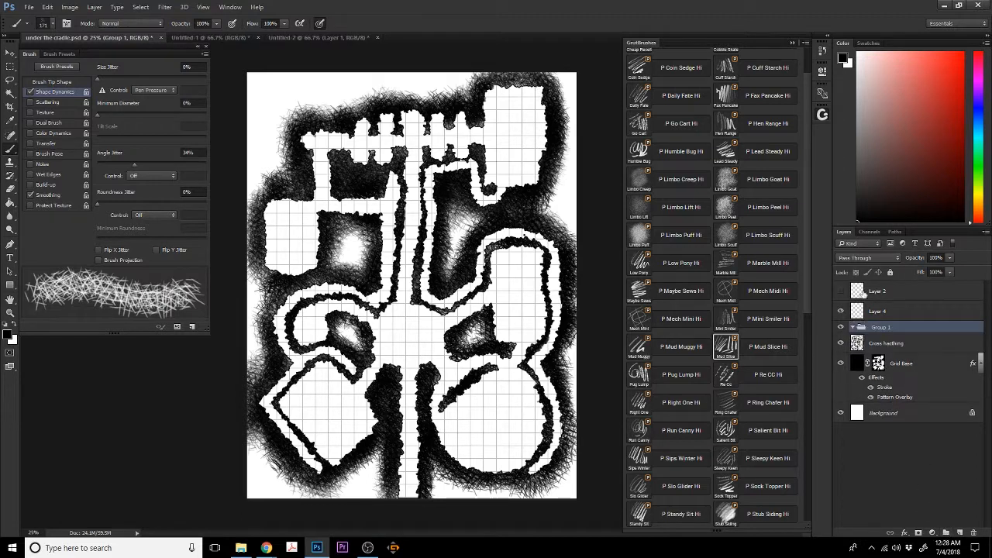
pyautogui.doubleClick(881, 328)
pyautogui.write('Base design')
pyautogui.press('Return')
# Move the cross-hatching and Grid Base layers into the Base design group and collapse the group
pyautogui.click(889, 344)
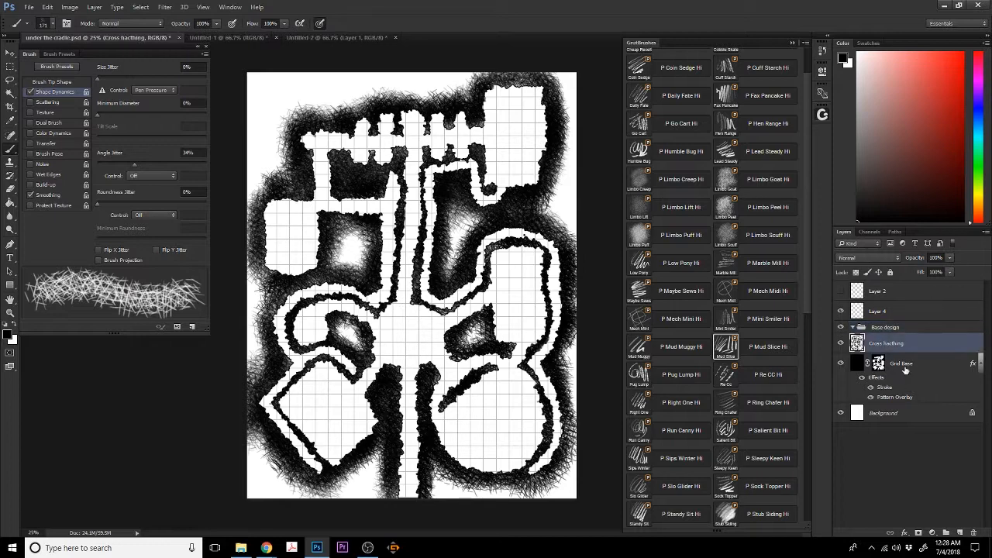
pyautogui.keyDown('shift'); pyautogui.click(904, 370); pyautogui.keyUp('shift')
pyautogui.moveTo(888, 345); pyautogui.dragTo(891, 330)
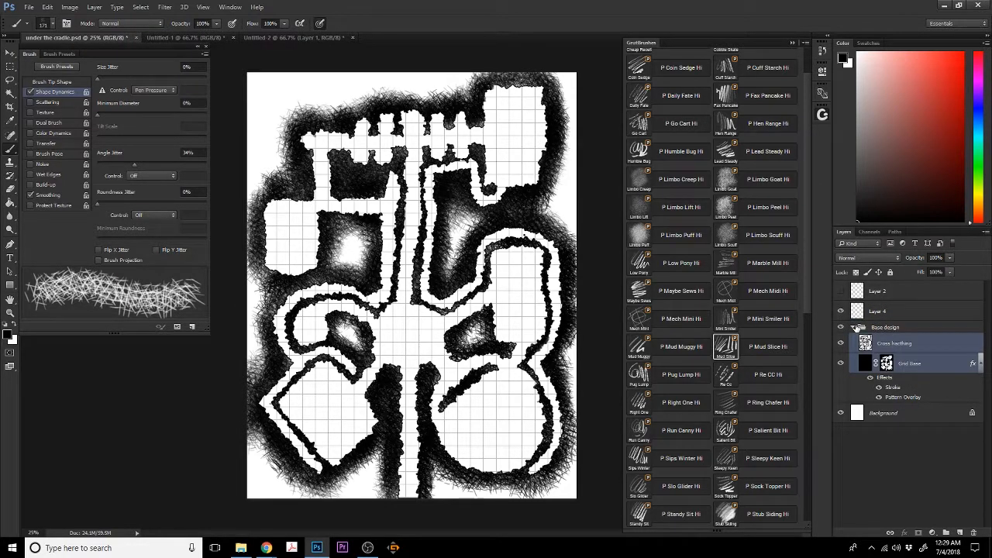
pyautogui.click(853, 327)
# Rename Layer 4 as "paper"
pyautogui.doubleClick(881, 311)
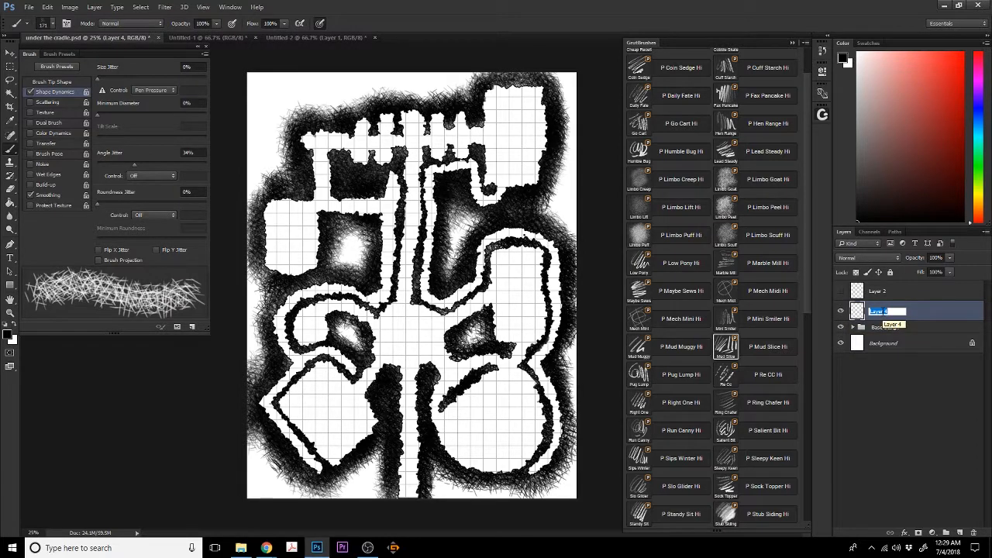
pyautogui.write('paper')
pyautogui.press('Return')
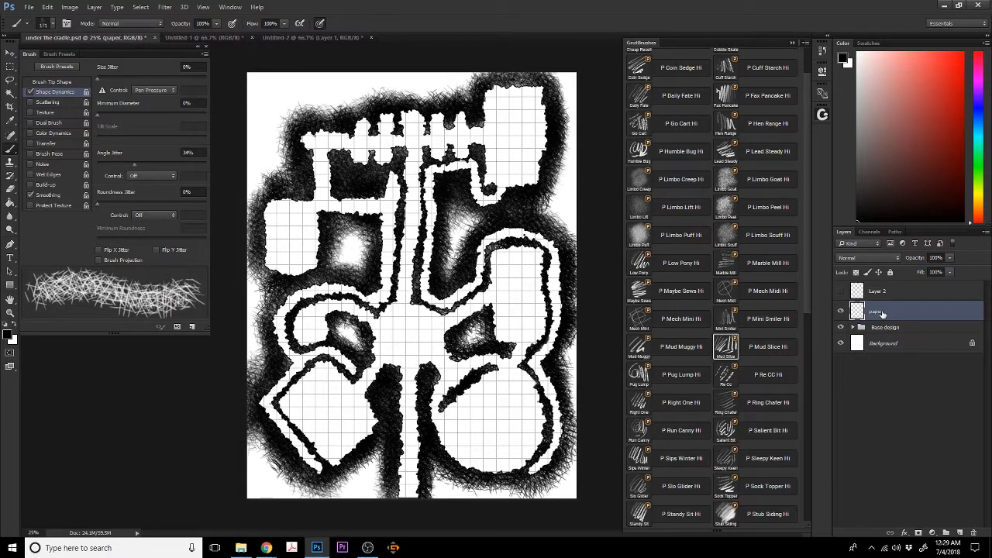
# Browse for an image to open in the map collection's Texture Paper folder, under Mapping Textures on the offline storage drive
pyautogui.click(29, 7)
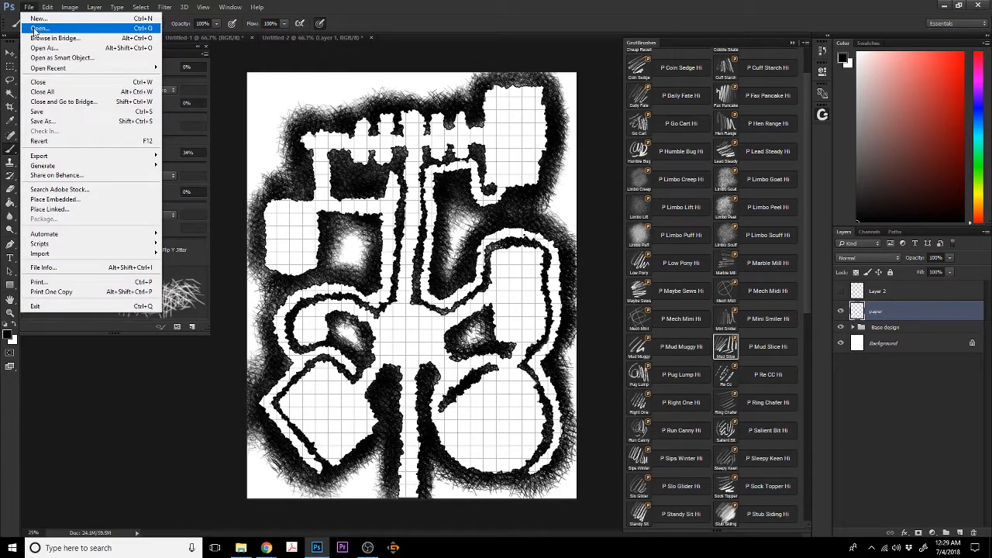
pyautogui.click(39, 28)
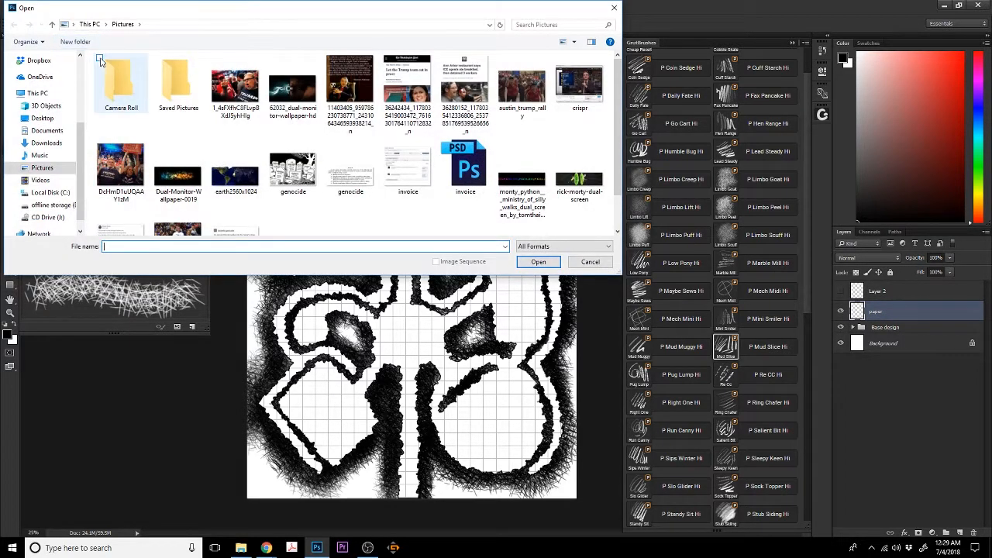
pyautogui.click(51, 193)
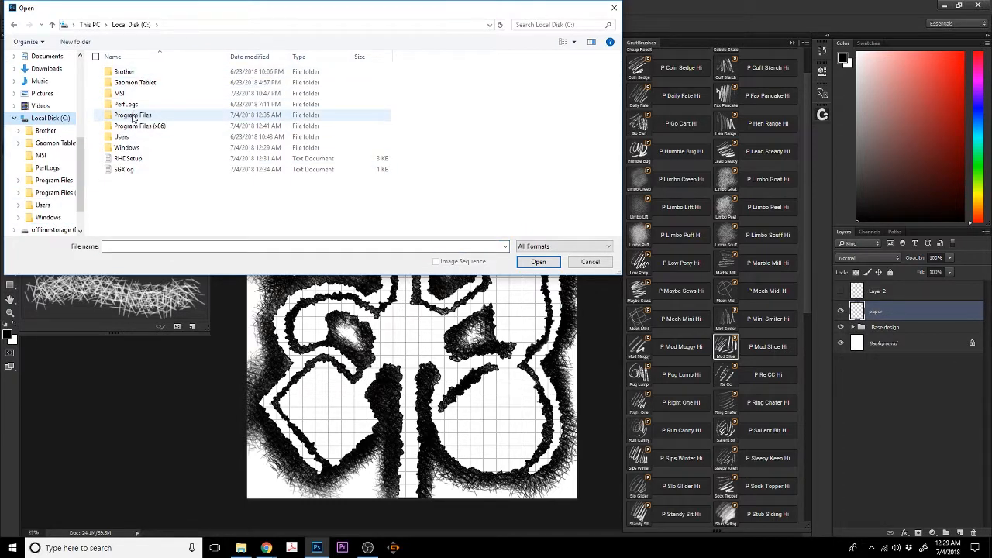
pyautogui.click(14, 118)
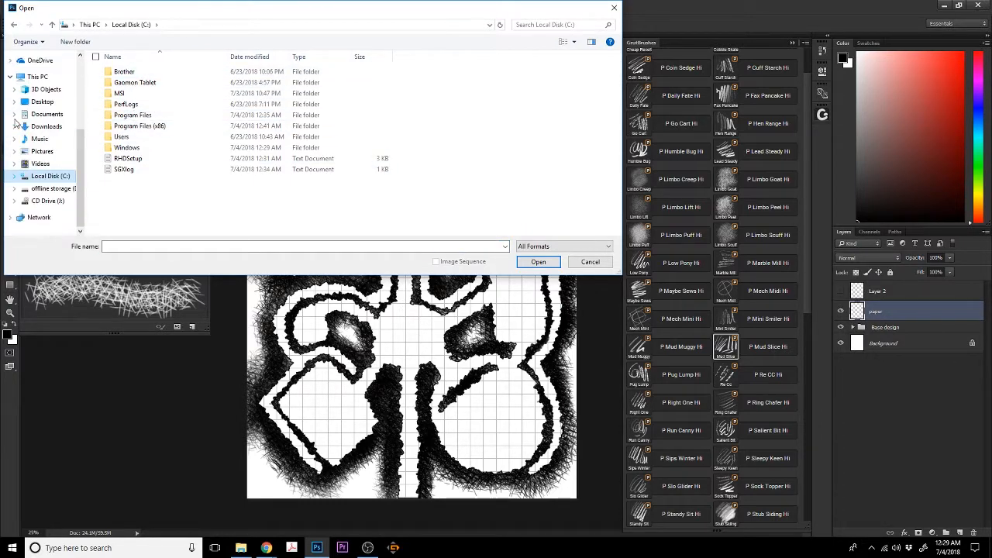
pyautogui.click(55, 189)
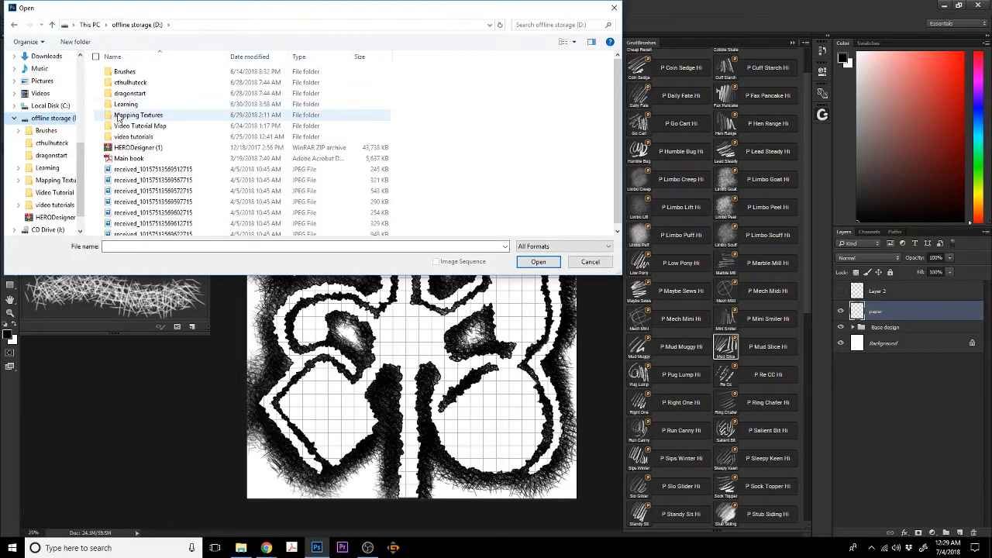
pyautogui.doubleClick(124, 115)
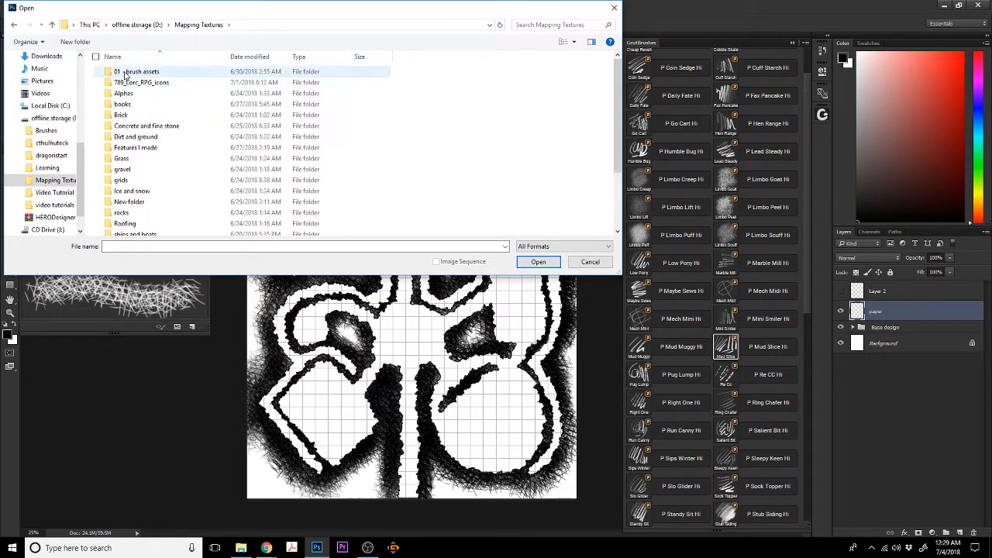
pyautogui.doubleClick(127, 72)
pyautogui.doubleClick(121, 80)
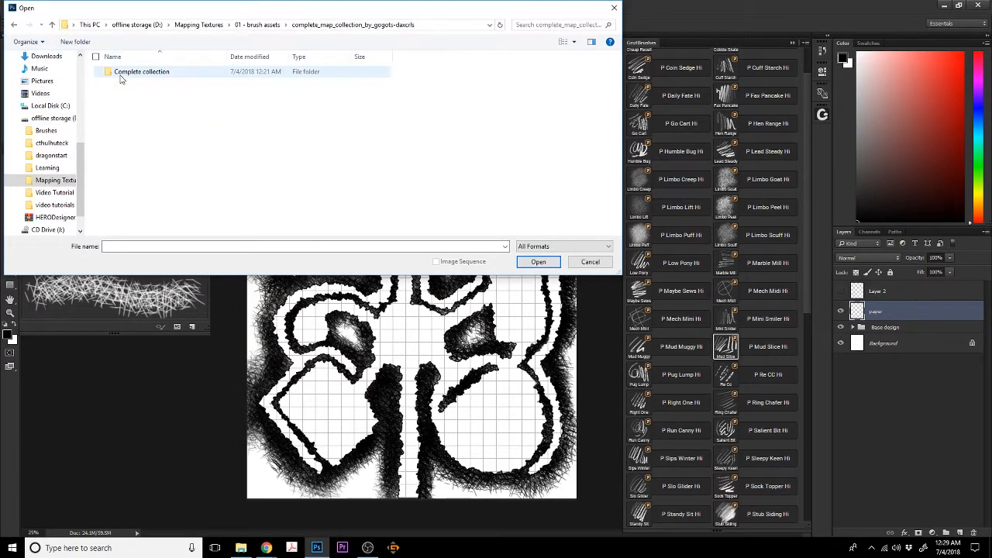
pyautogui.doubleClick(122, 73)
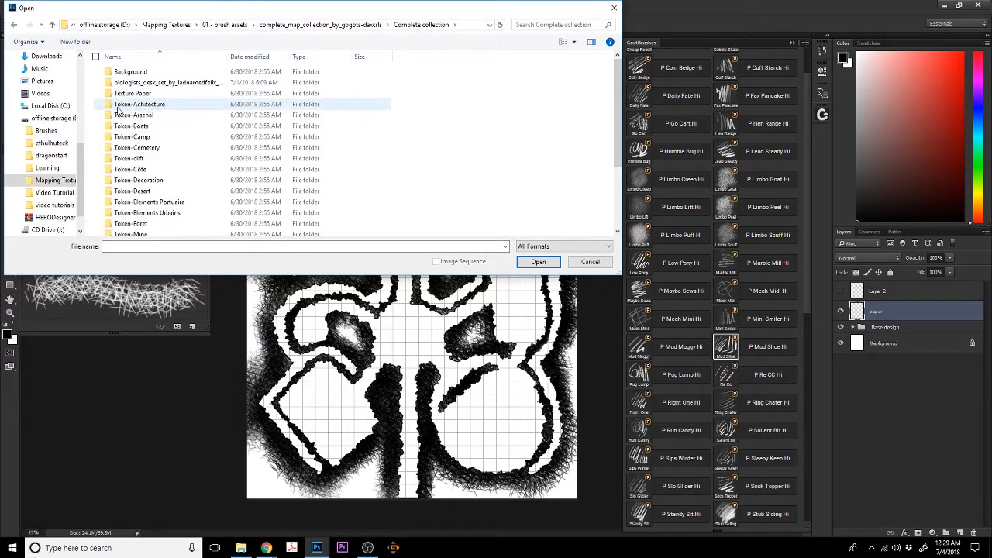
pyautogui.doubleClick(127, 93)
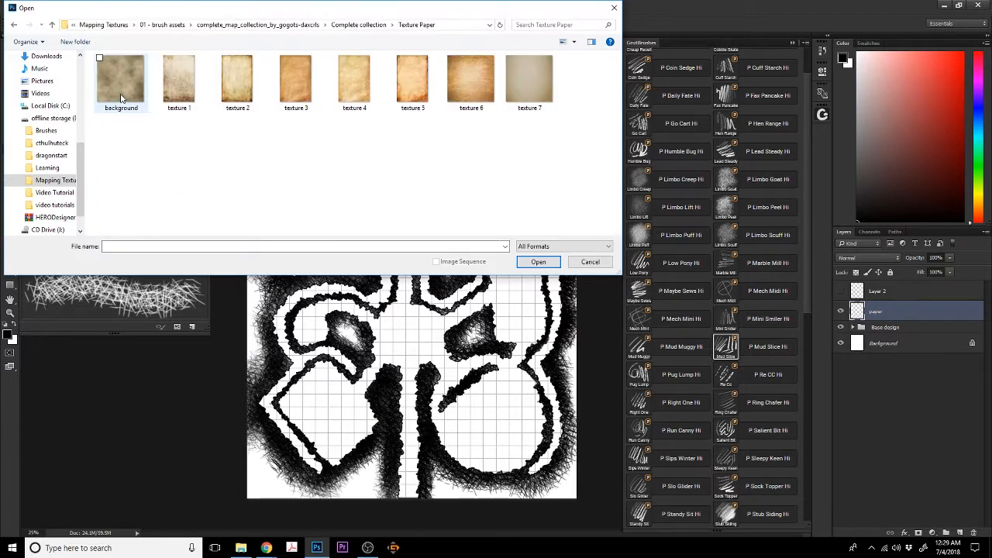
# Examine the paper textures in the Texture Paper folder as extra large icons
pyautogui.click(573, 42)
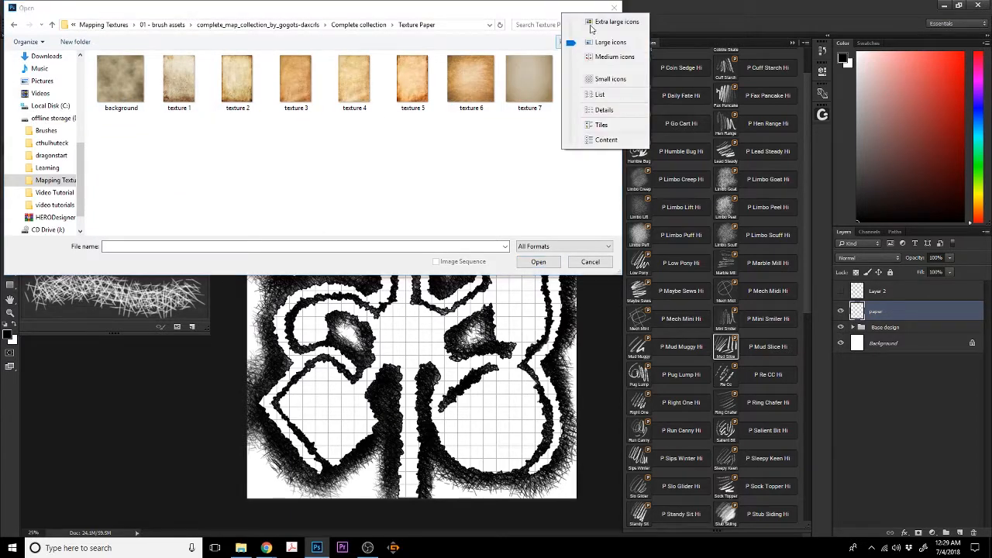
pyautogui.click(604, 24)
pyautogui.scroll(-3, 556, 130)
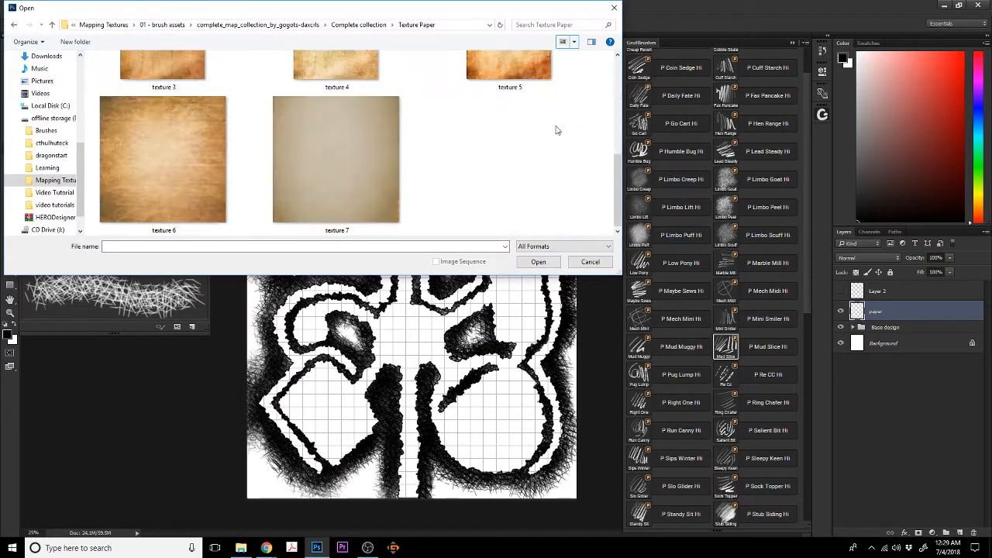
pyautogui.scroll(3, 556, 130)
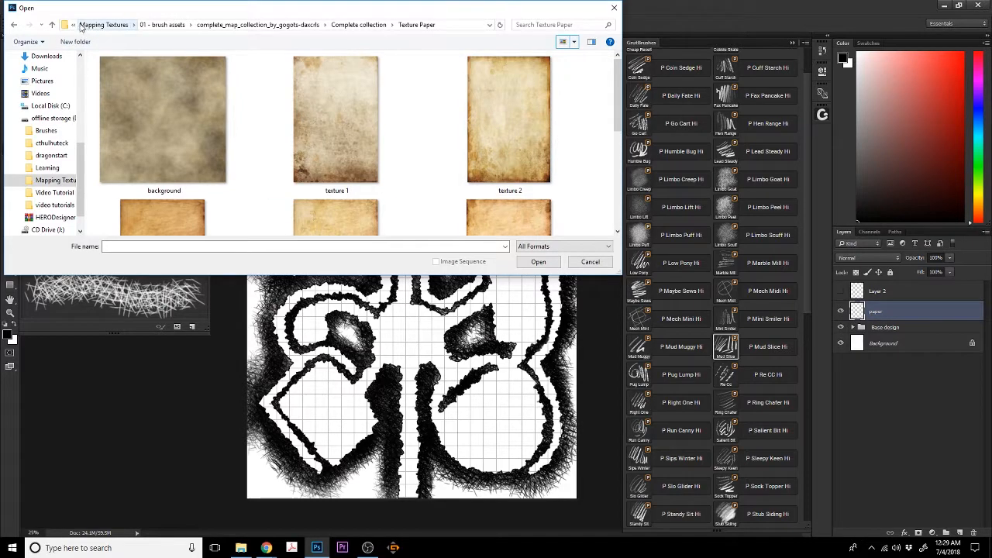
# Examine the images in the Background folder as extra large icons, and close the file browser without opening any
pyautogui.click(15, 26)
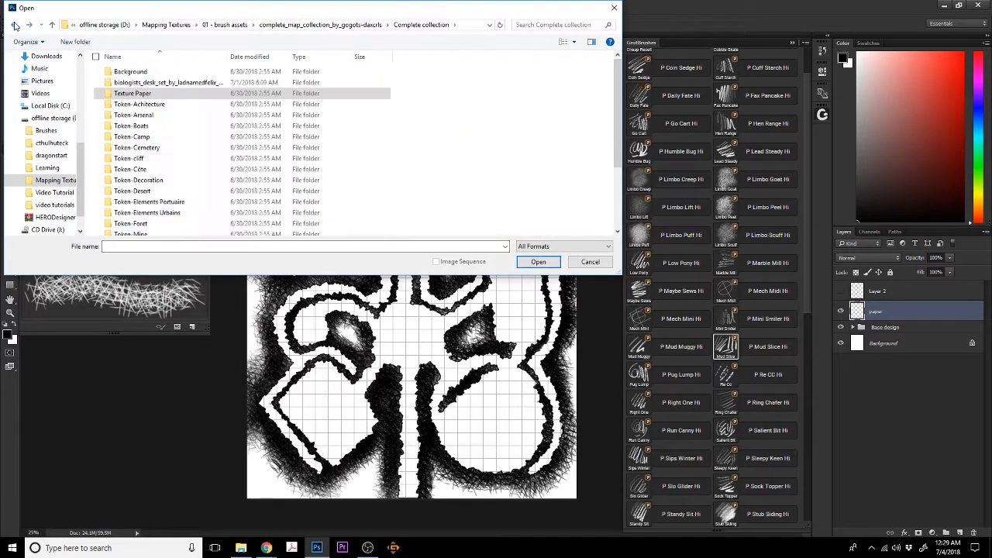
pyautogui.doubleClick(130, 71)
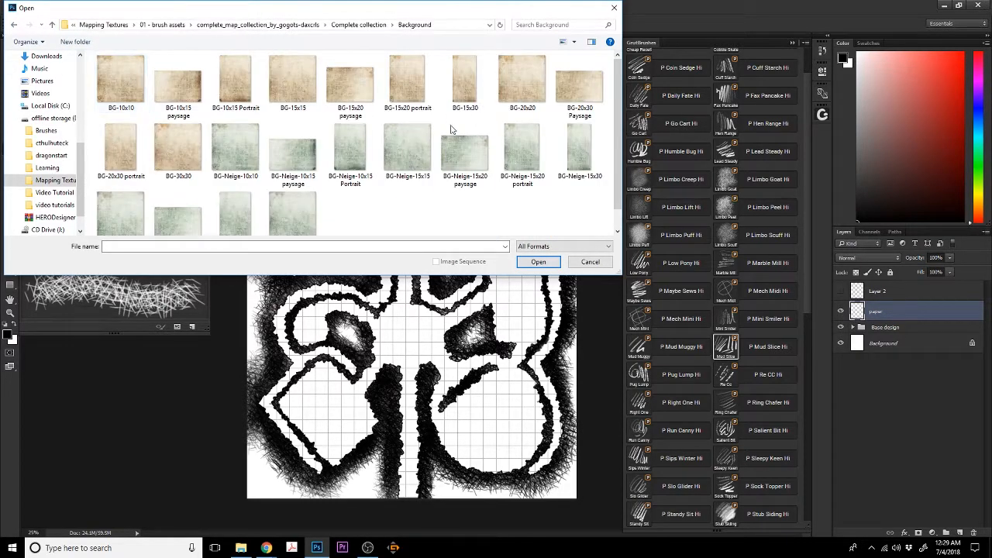
pyautogui.click(573, 41)
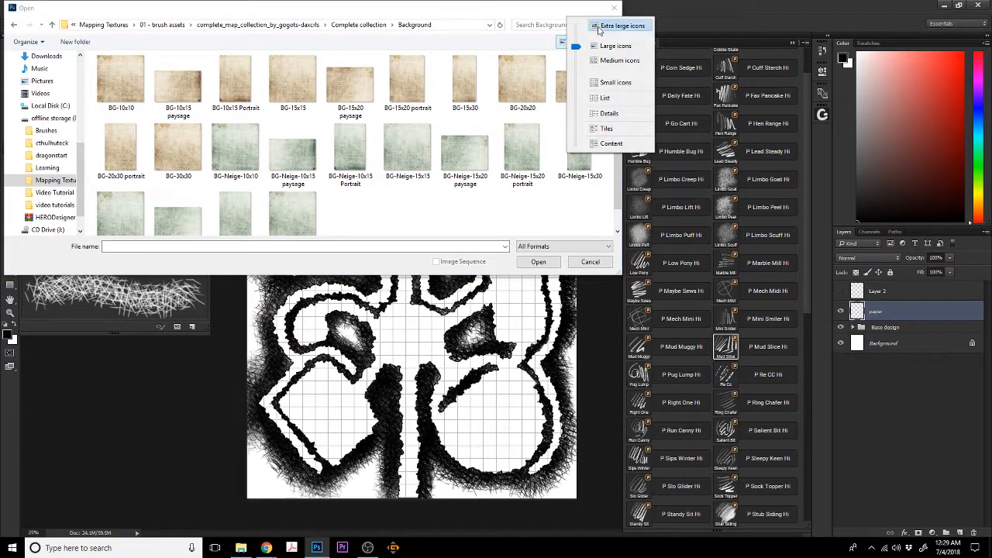
pyautogui.click(597, 24)
pyautogui.scroll(-5, 570, 96)
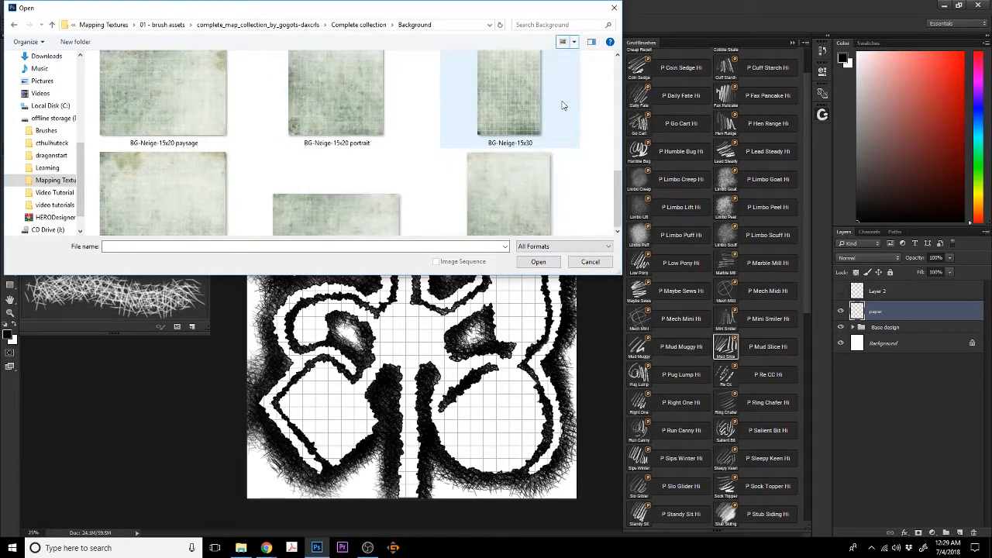
pyautogui.scroll(5, 563, 105)
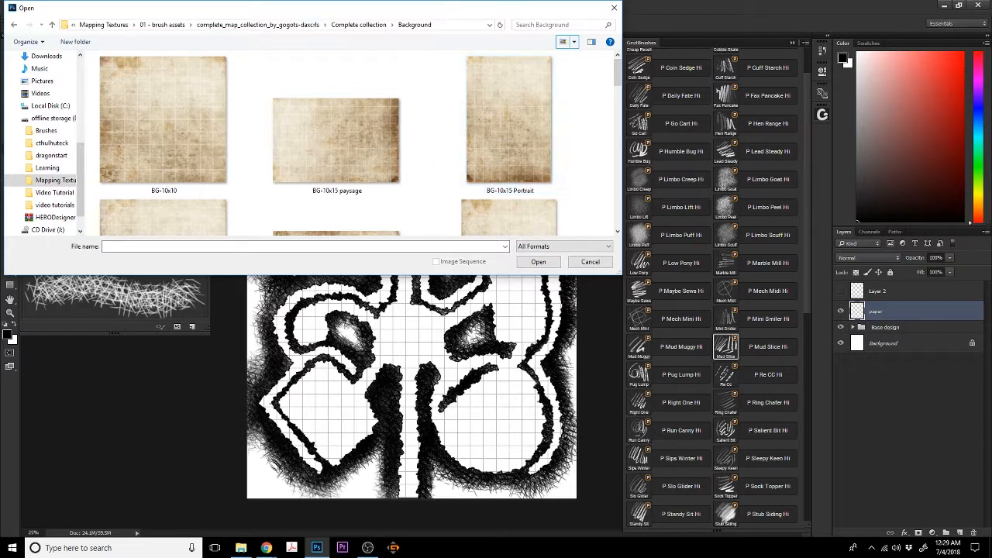
pyautogui.click(50, 25)
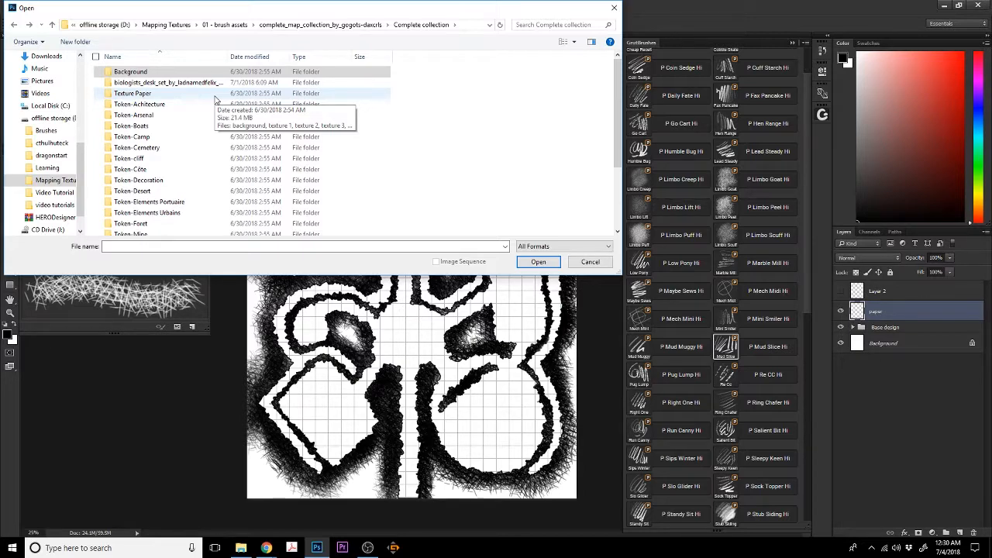
pyautogui.click(589, 261)
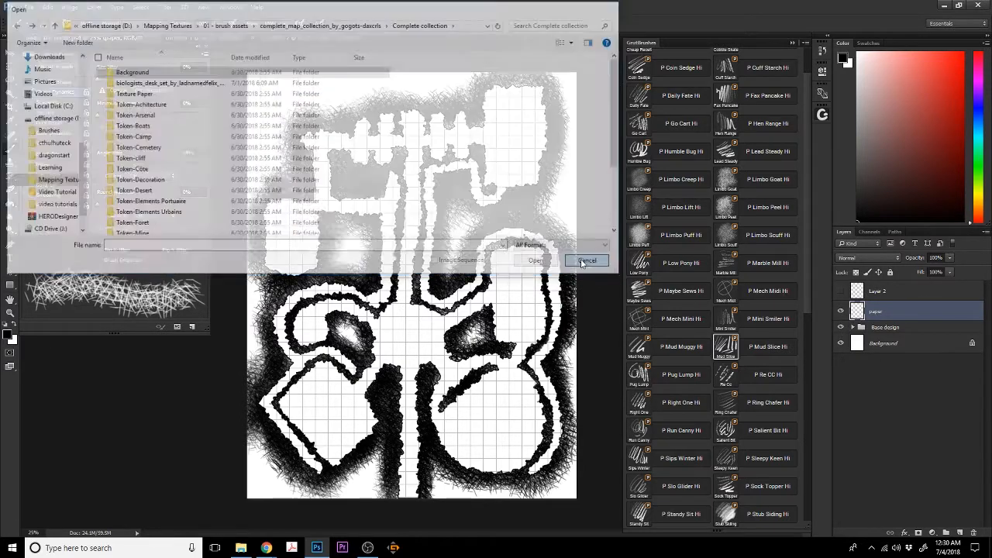
pyautogui.click(232, 38)
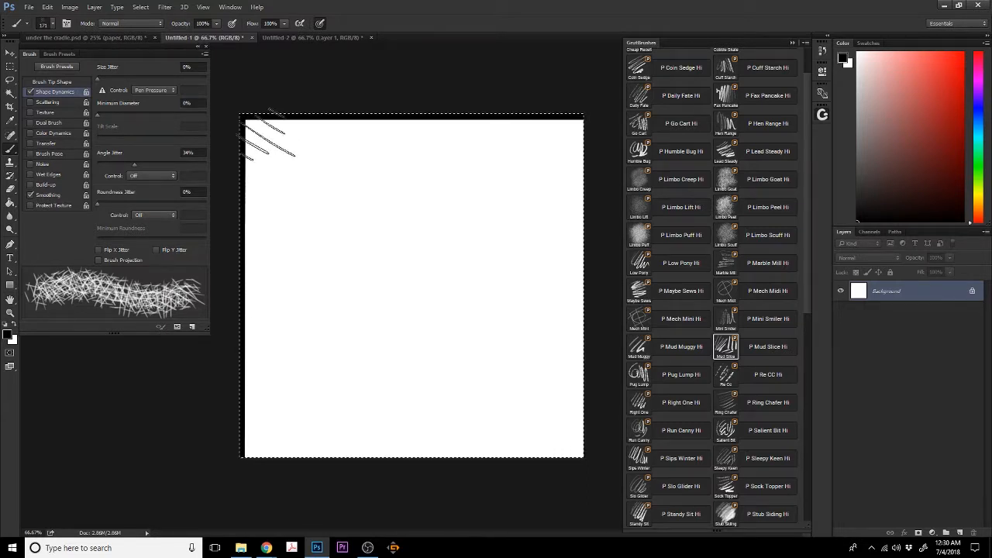
pyautogui.click(111, 37)
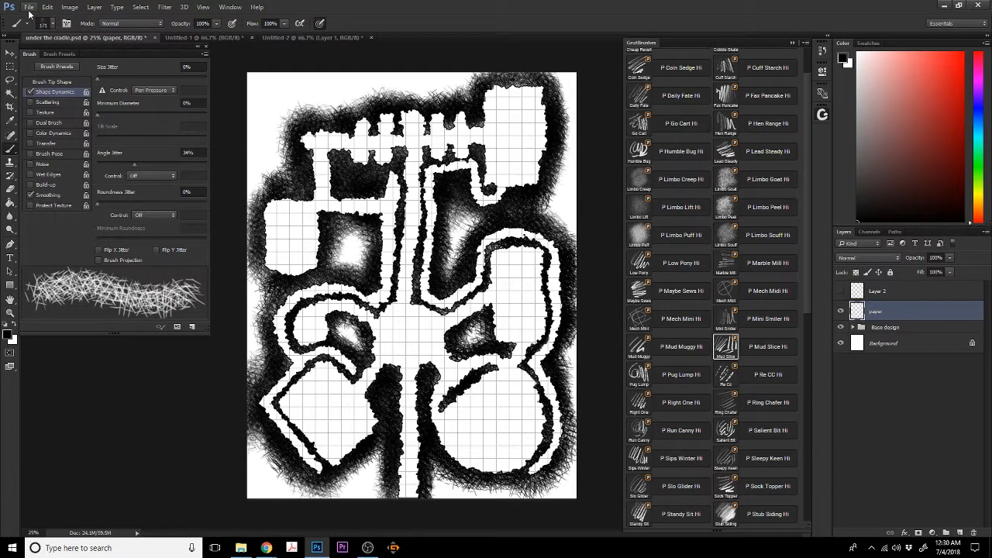
pyautogui.click(211, 37)
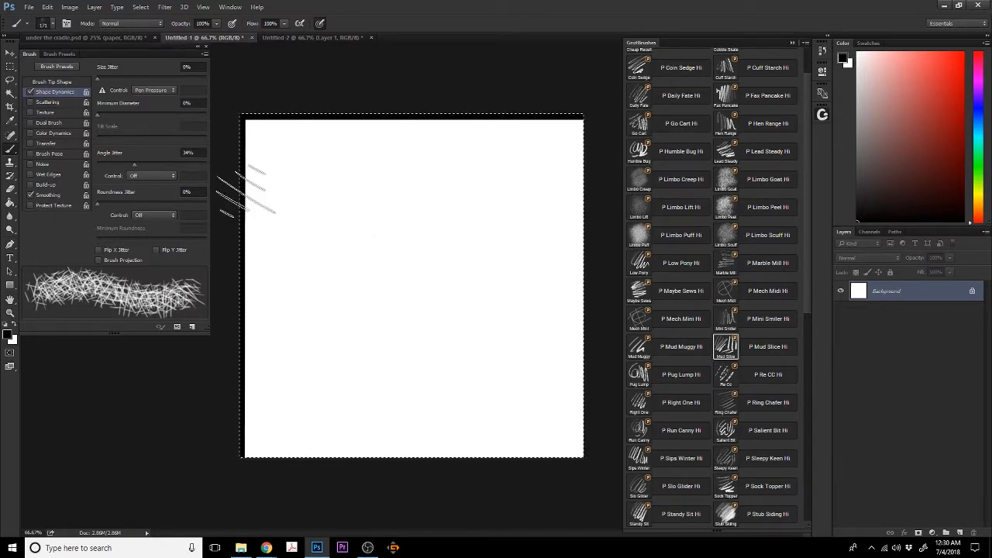
pyautogui.click(104, 38)
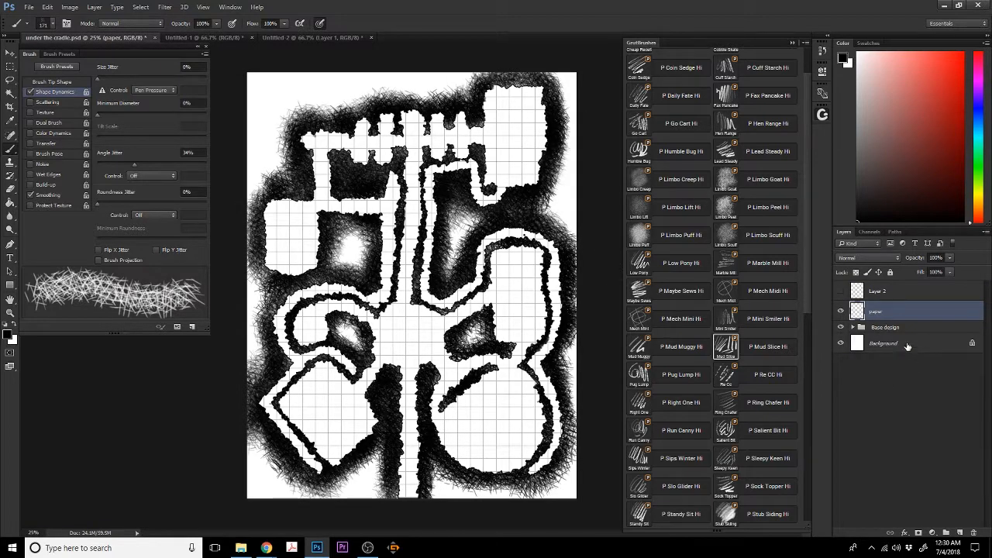
# Open the texture 6 image from the map collection's Texture Paper folder, under Mapping Textures on the offline storage drive
pyautogui.click(28, 7)
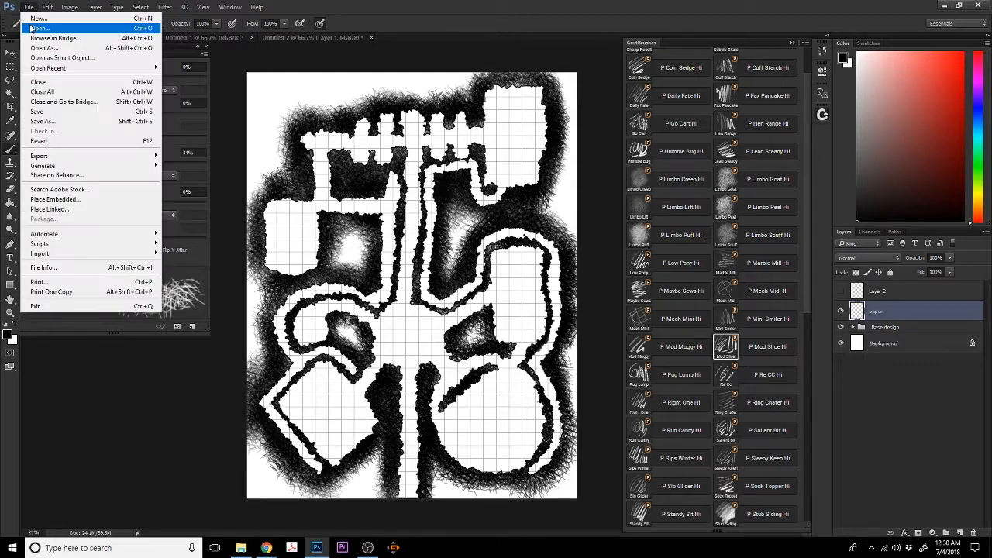
pyautogui.click(38, 26)
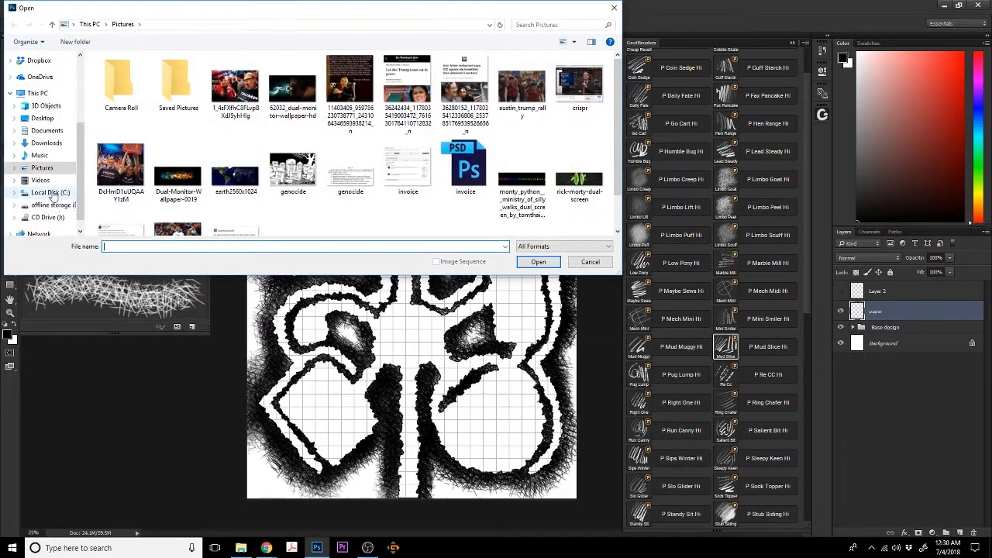
pyautogui.click(53, 206)
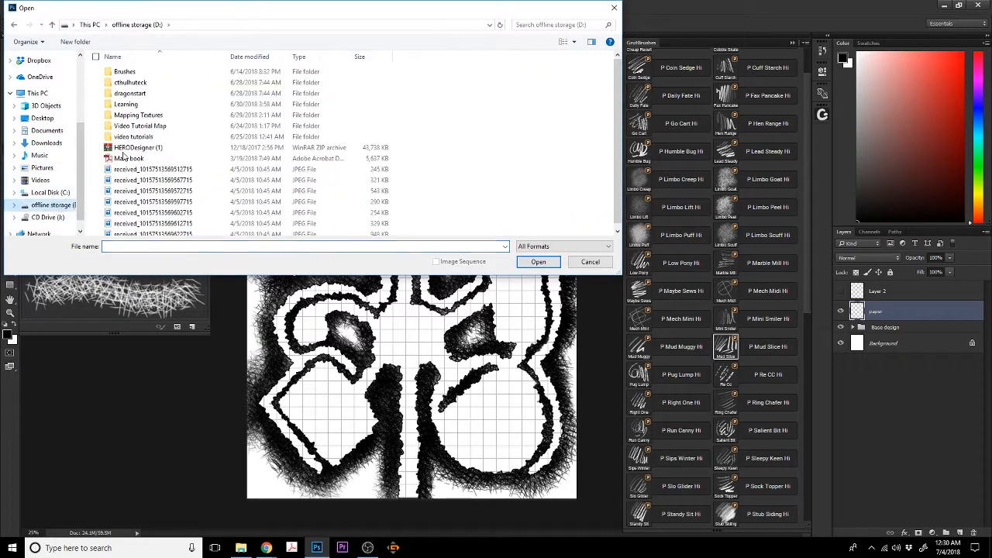
pyautogui.doubleClick(155, 119)
pyautogui.doubleClick(134, 72)
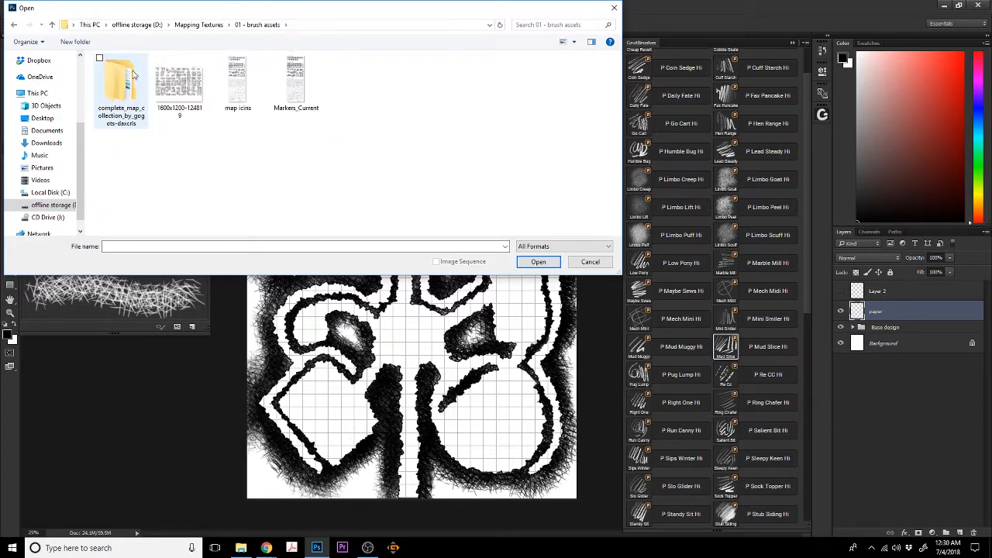
pyautogui.doubleClick(128, 78)
pyautogui.doubleClick(129, 75)
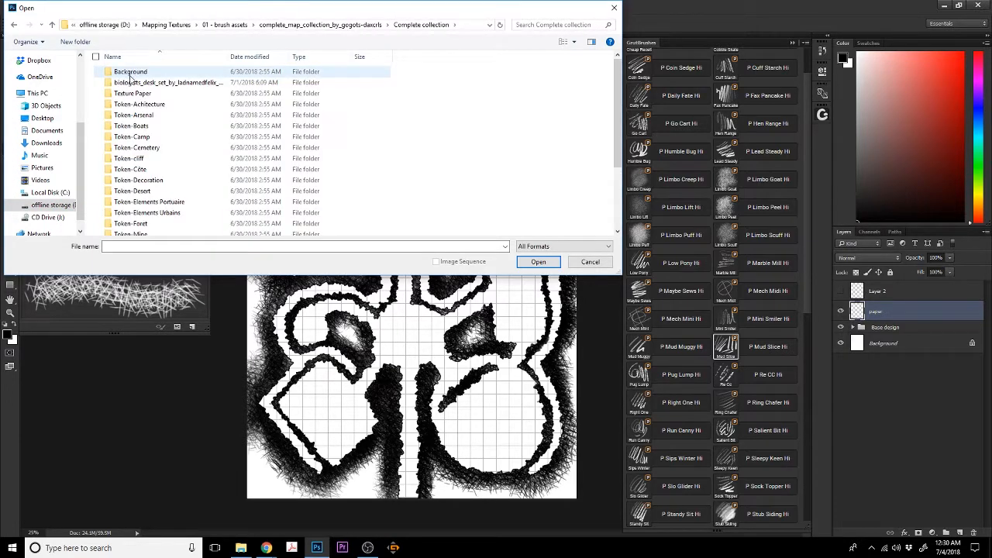
pyautogui.doubleClick(133, 93)
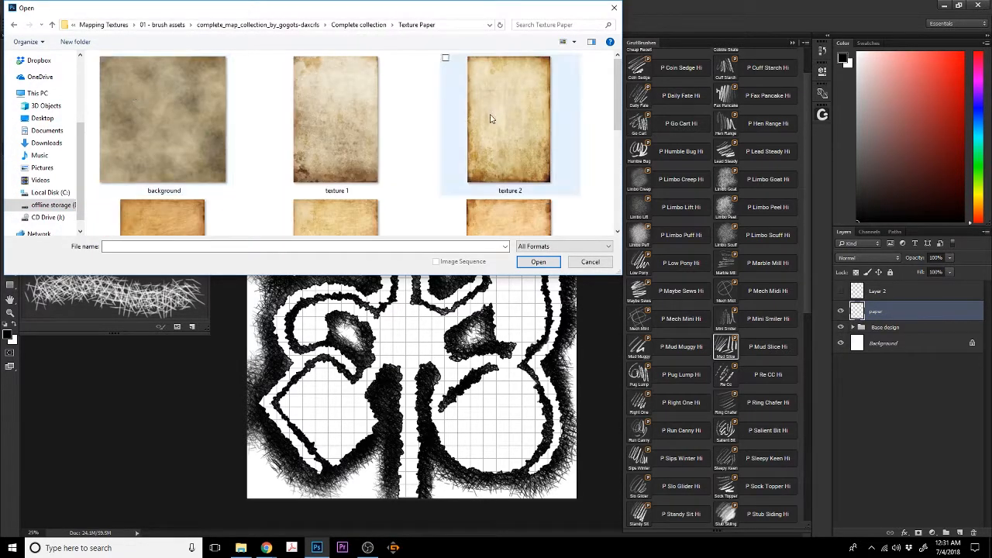
pyautogui.scroll(-1, 496, 117)
pyautogui.scroll(-1, 496, 118)
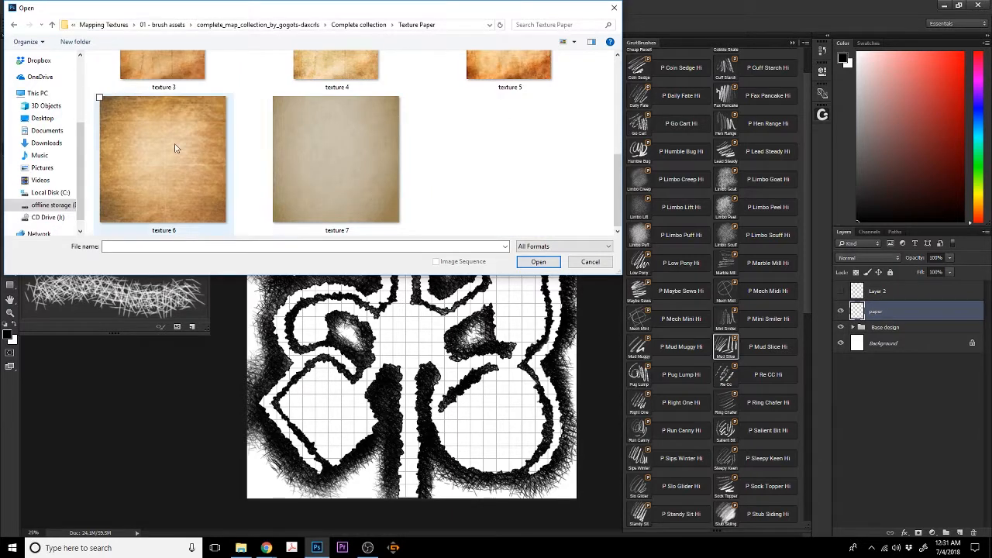
pyautogui.click(159, 143)
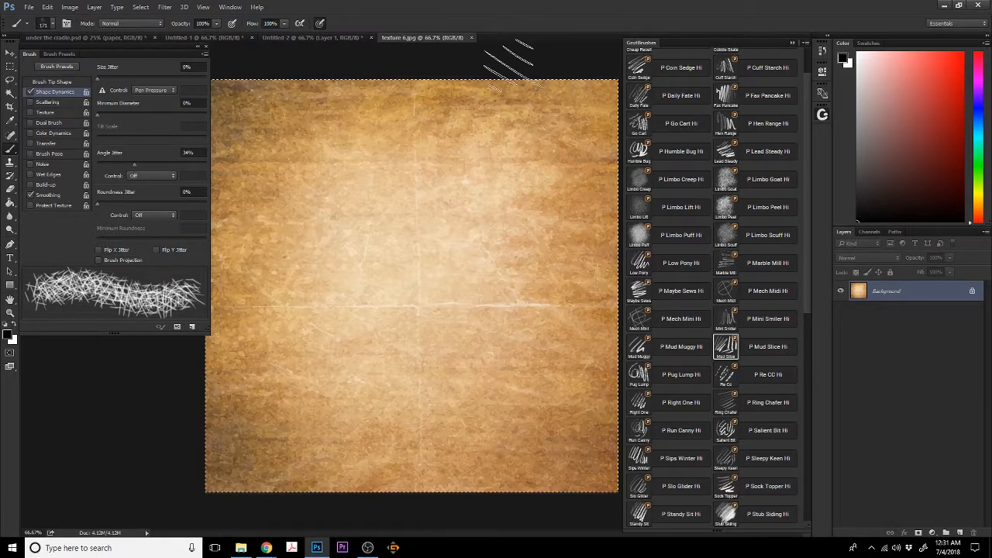
# Copy the entire texture 6 image and paste it into the paper layer of under the cradle.psd
pyautogui.hotkey('ctrl', 'a')
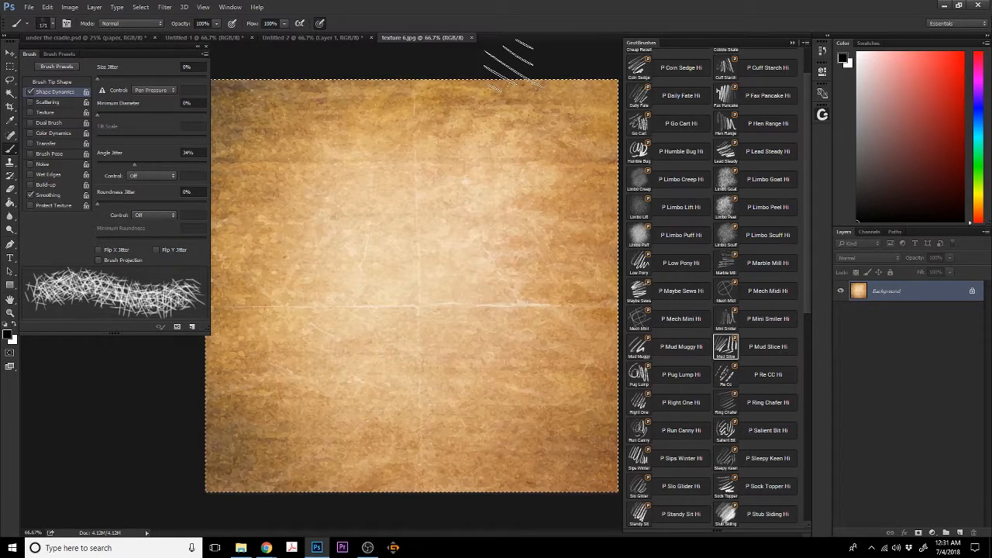
pyautogui.click(89, 39)
pyautogui.hotkey('ctrl', 'v')
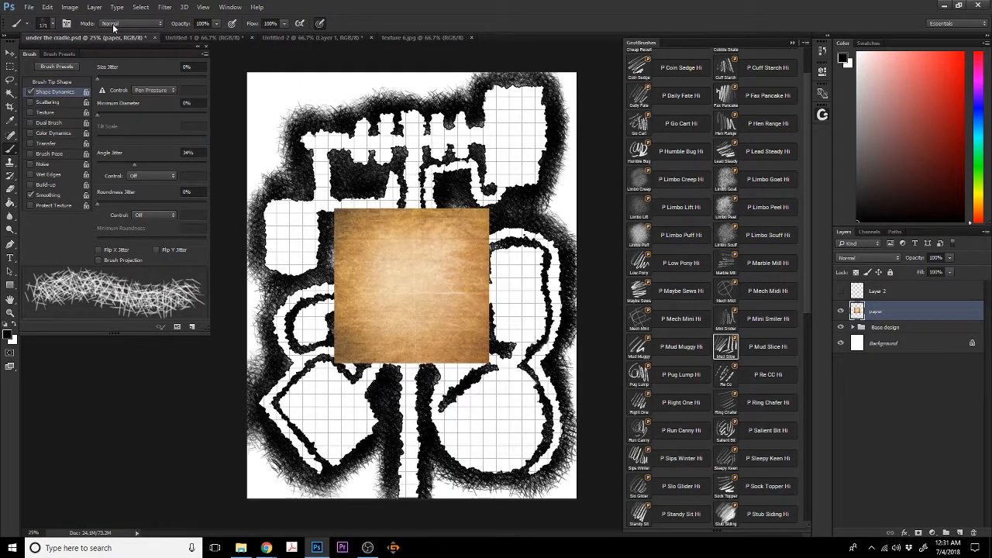
# Stretch the pasted paper texture with Free Transform to cover the full 8.5 × 11 in page
pyautogui.hotkey('ctrl', 't')
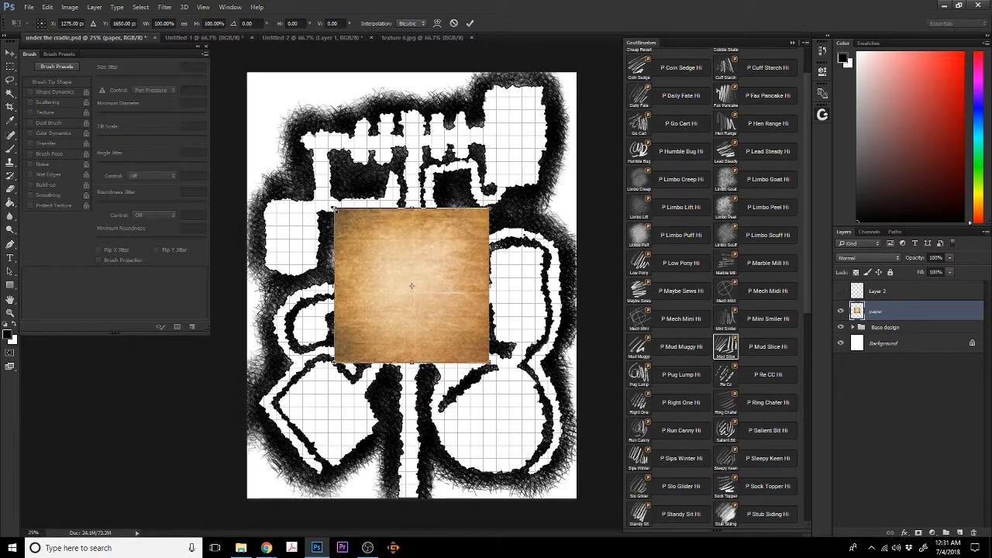
pyautogui.moveTo(334, 209); pyautogui.dragTo(247, 72)
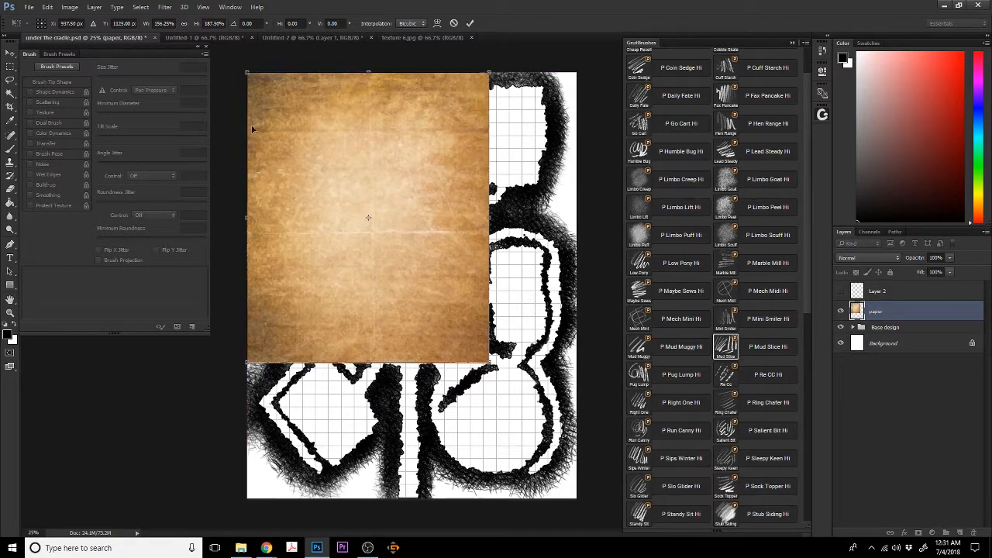
pyautogui.click(45, 8)
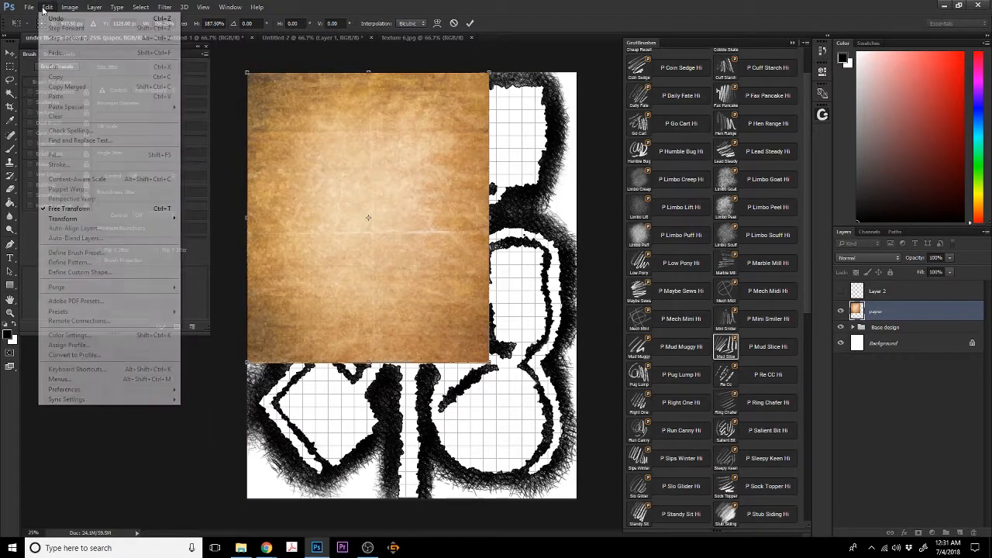
pyautogui.click(479, 363)
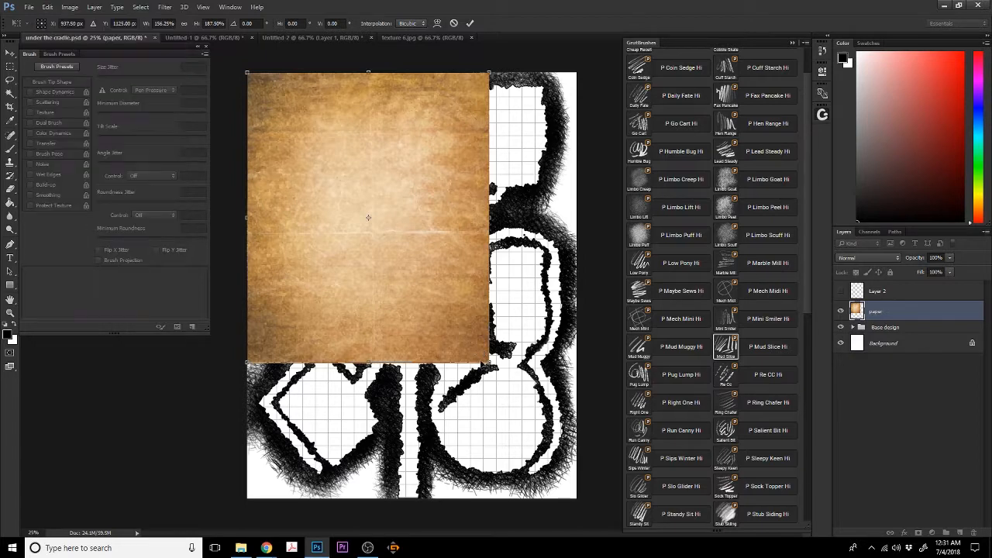
pyautogui.moveTo(487, 364); pyautogui.dragTo(573, 498)
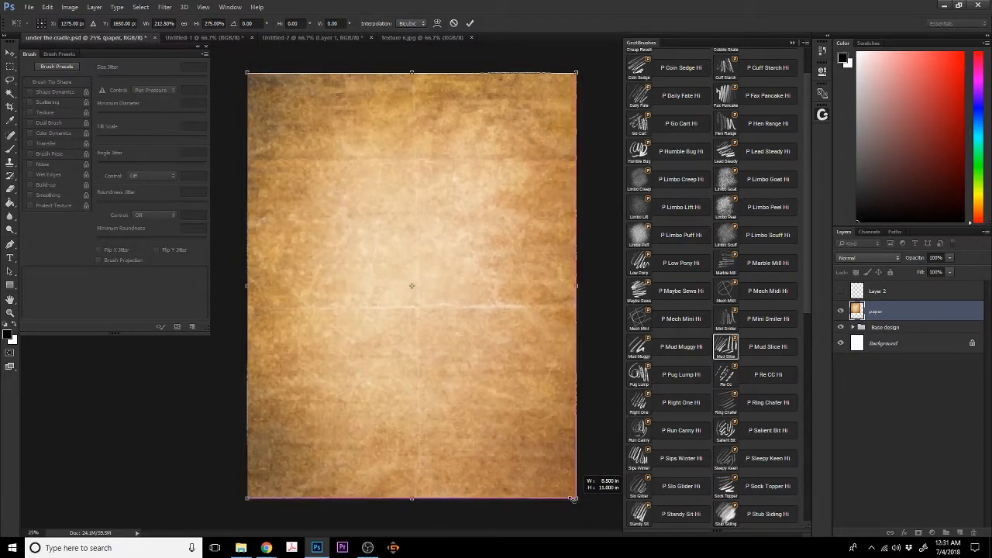
pyautogui.click(470, 24)
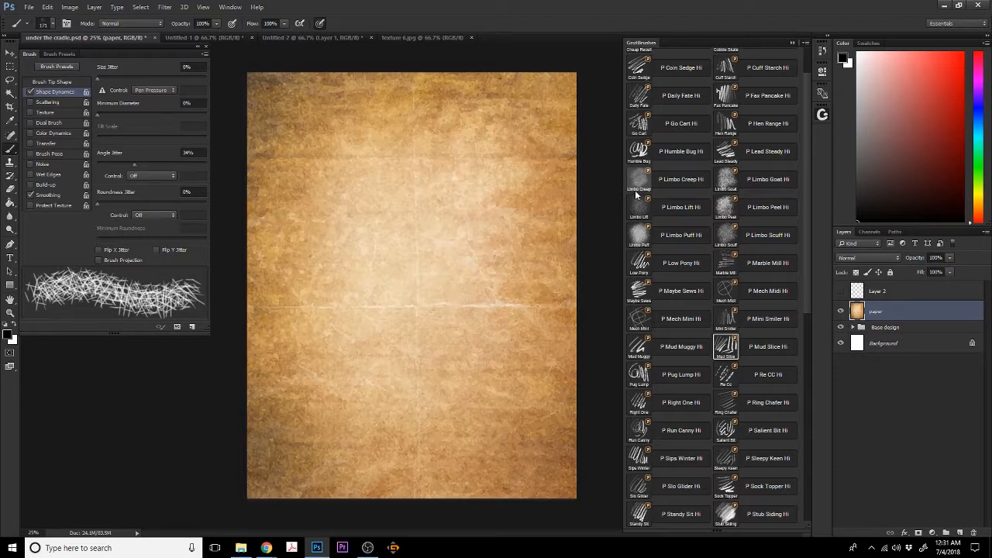
# Set the paper layer's blend mode to Multiply and its opacity to 93%
pyautogui.click(879, 257)
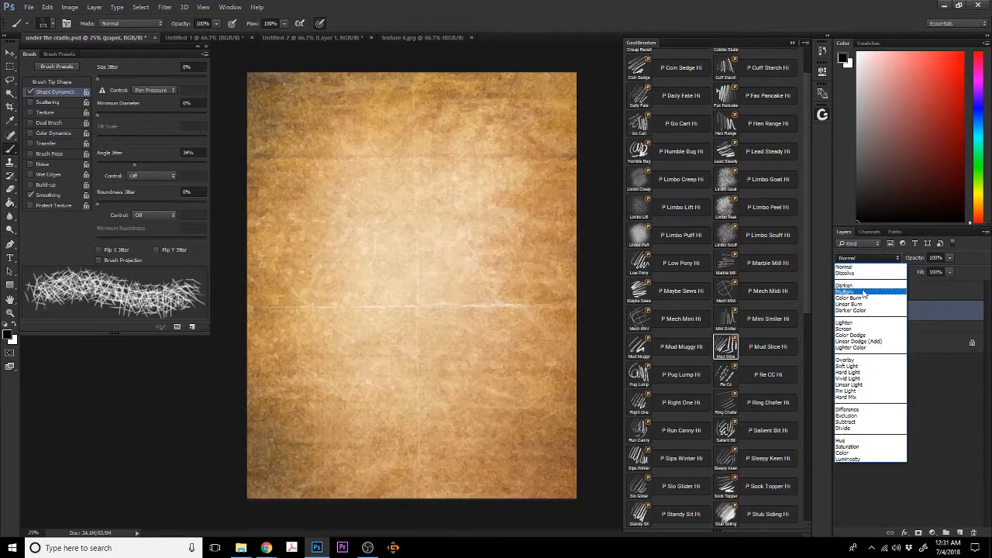
pyautogui.click(864, 292)
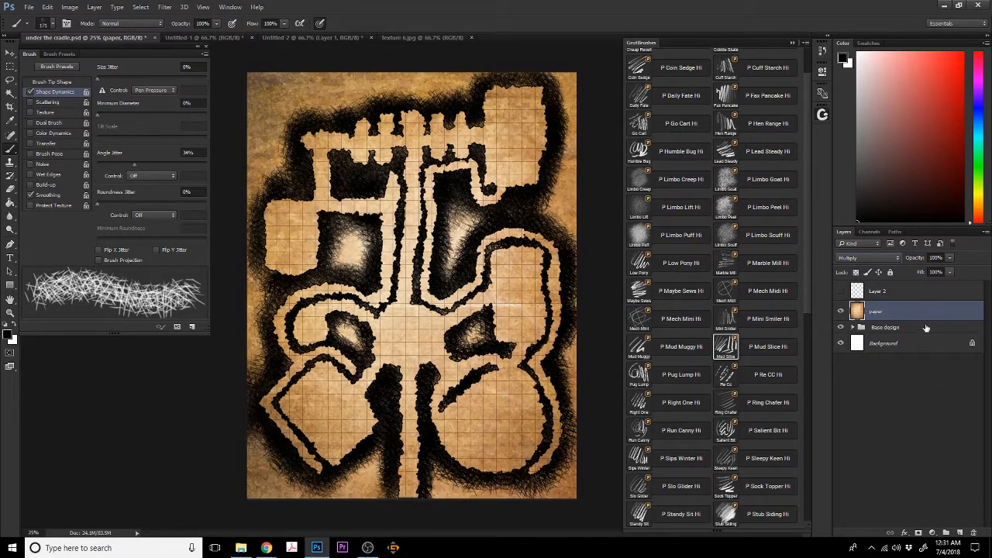
pyautogui.click(948, 259)
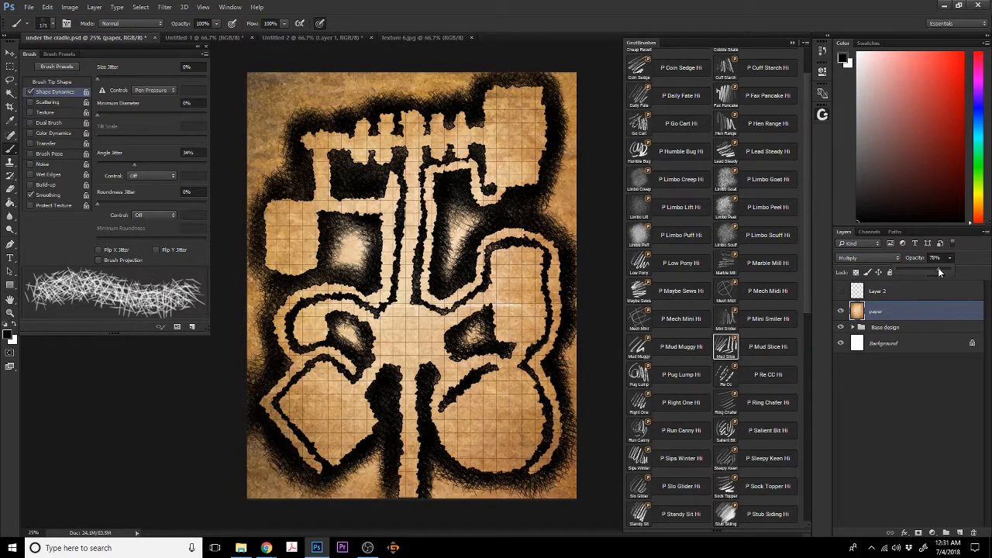
pyautogui.moveTo(939, 271); pyautogui.dragTo(941, 270)
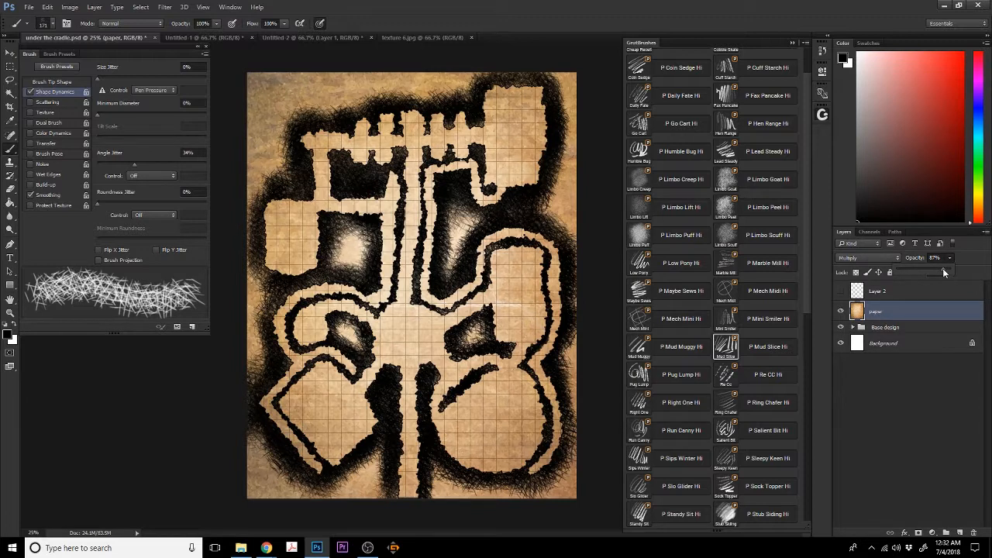
pyautogui.moveTo(945, 269); pyautogui.dragTo(946, 268)
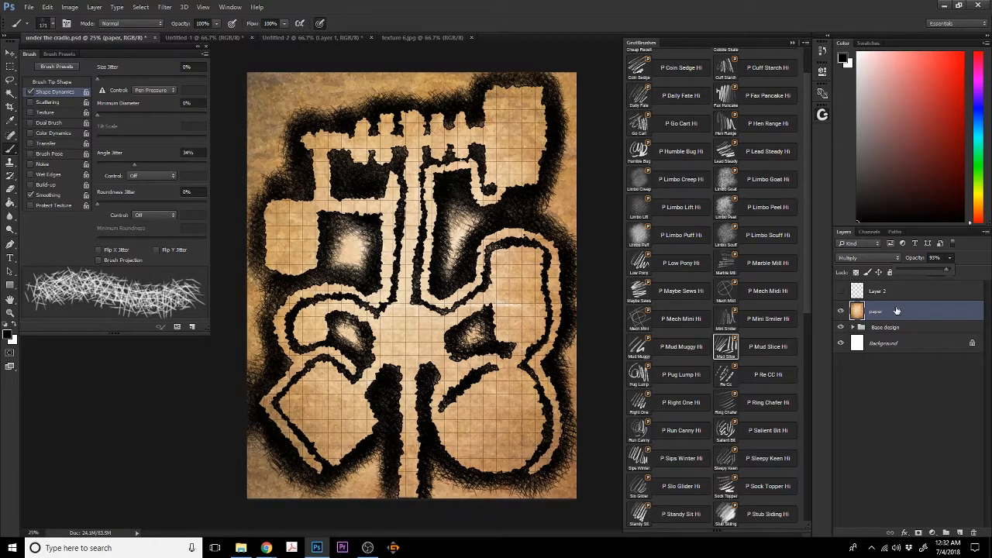
pyautogui.click(557, 3)
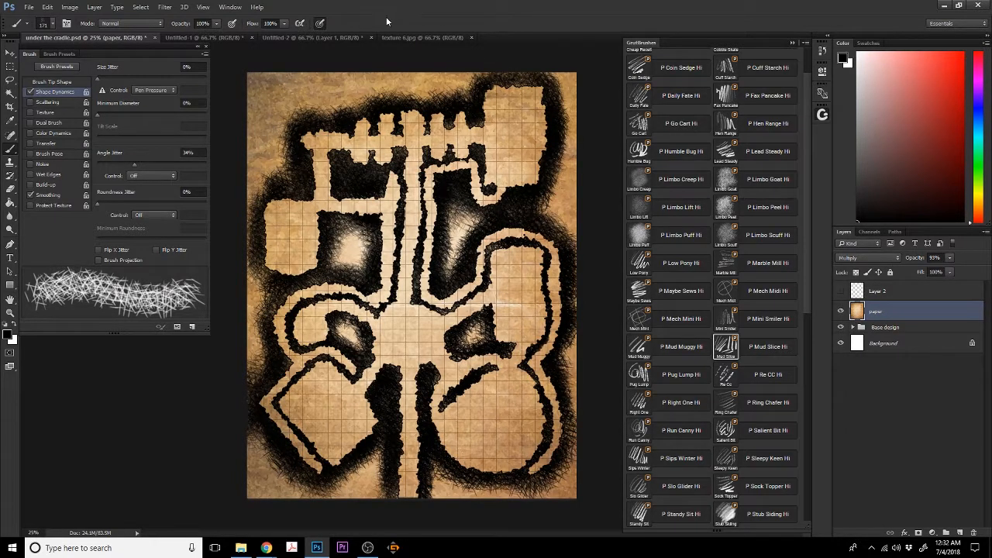
# Save the map document under its existing file name
pyautogui.click(29, 8)
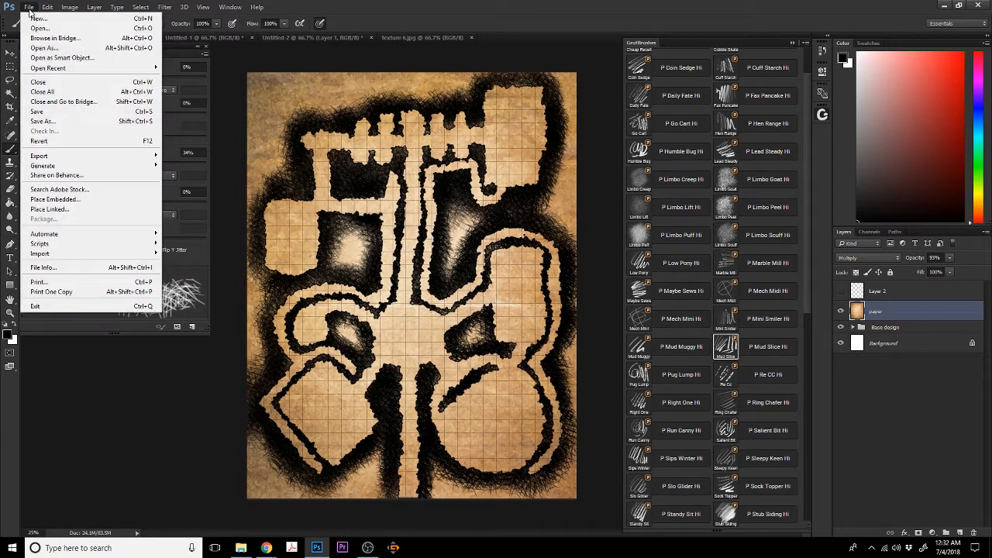
pyautogui.click(58, 114)
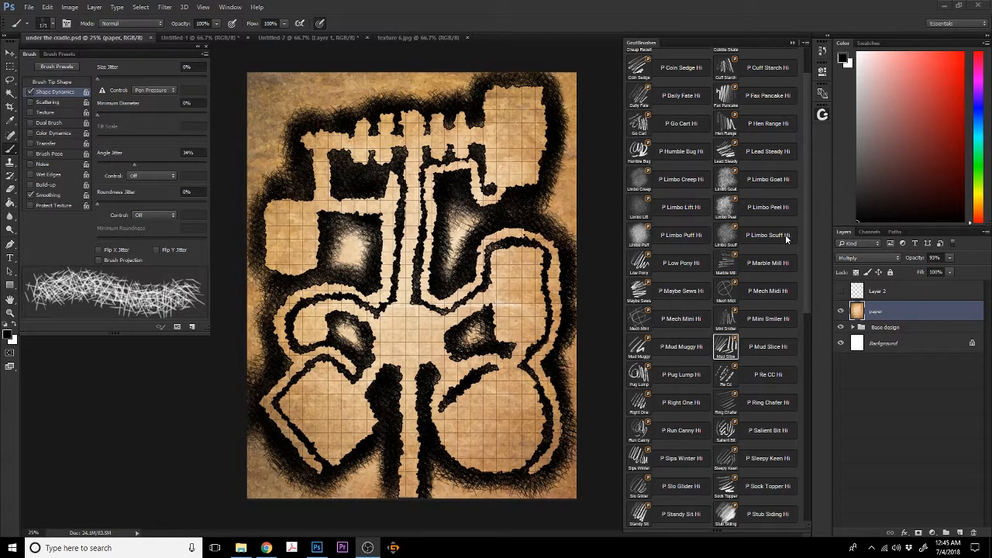
pyautogui.click(786, 5)
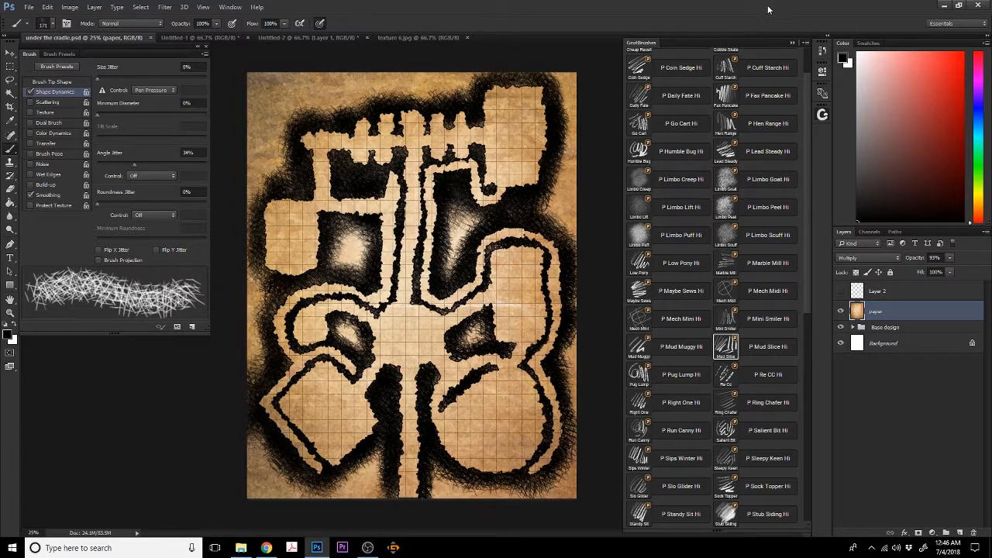
# Expand the Base design group and load the Grid Base layer's mask as a selection
pyautogui.click(896, 329)
pyautogui.click(853, 327)
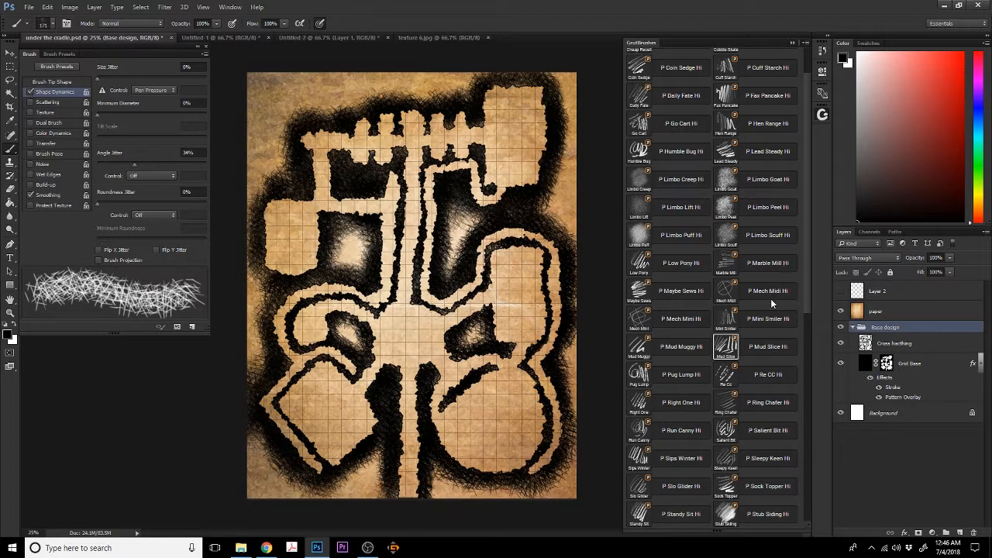
pyautogui.keyDown('ctrl'); pyautogui.click(890, 369); pyautogui.keyUp('ctrl')
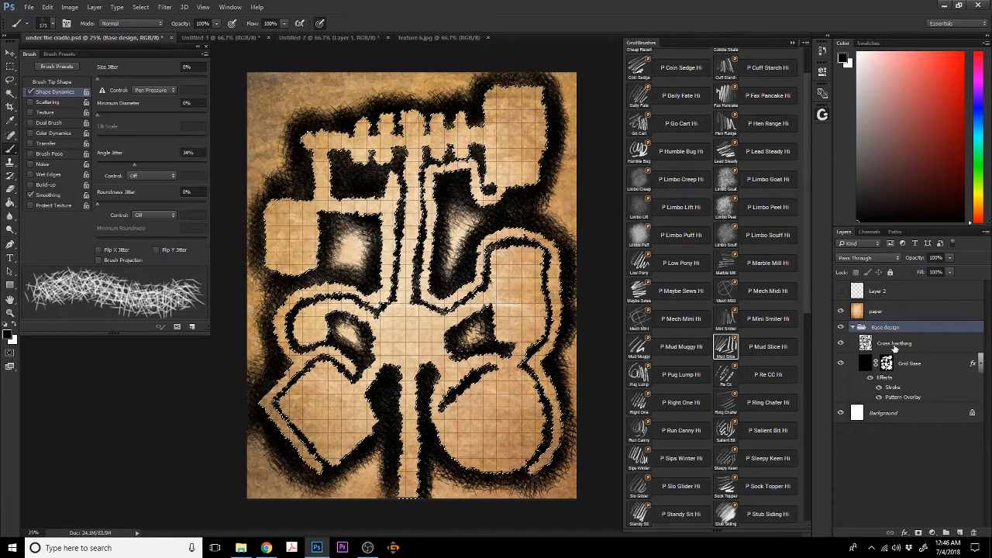
# Add a new layer directly above the Cross hacthing layer and name it "Basic Shadow"
pyautogui.click(894, 346)
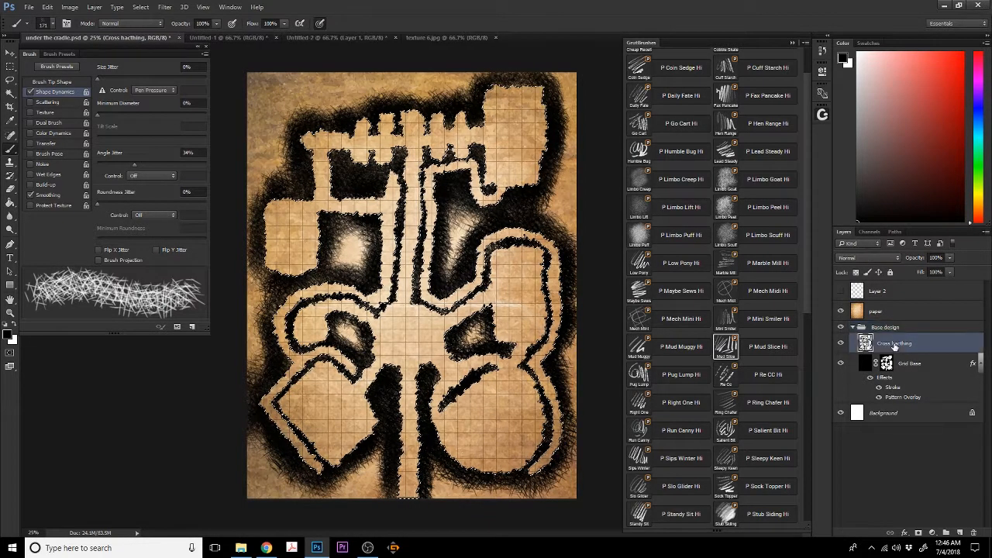
pyautogui.click(960, 533)
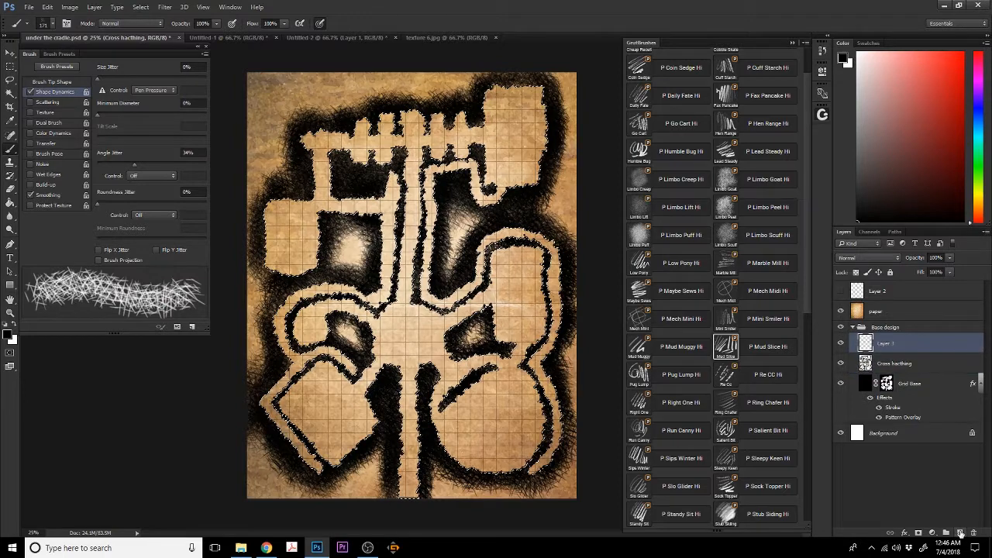
pyautogui.doubleClick(884, 343)
pyautogui.write('Base Sha')
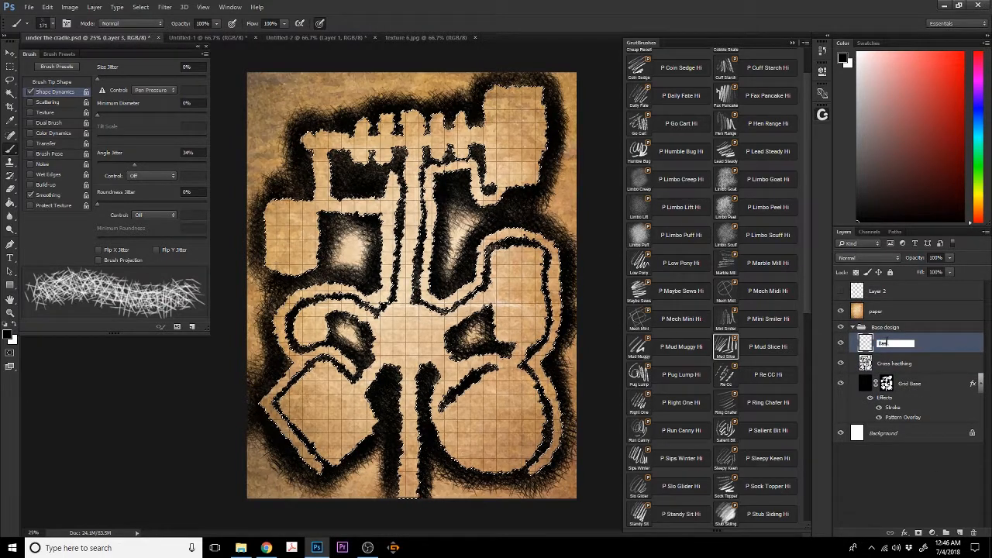
pyautogui.write('dow')
pyautogui.press('Return')
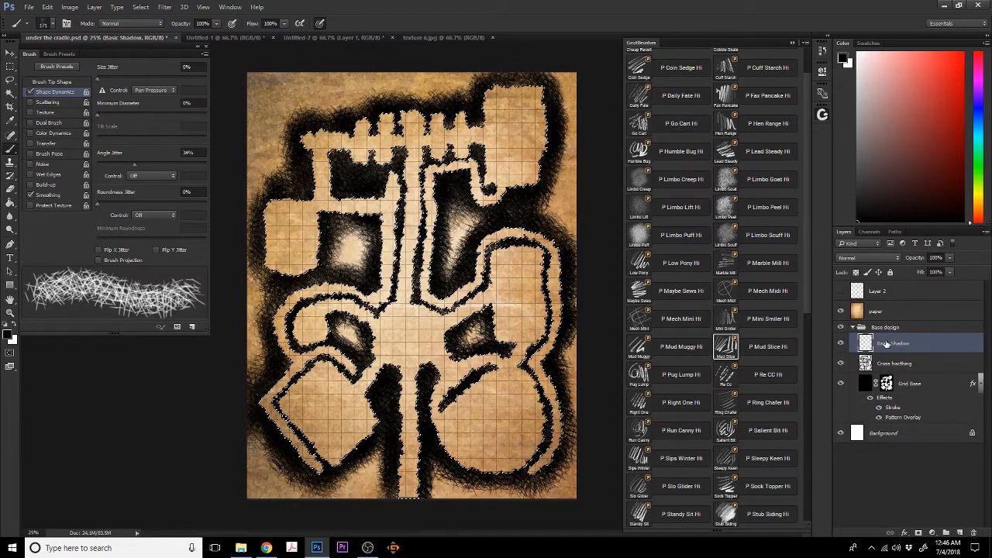
# Fill the selected floor areas with black on the Basic Shadow layer using the Paint Bucket
pyautogui.click(11, 203)
pyautogui.click(290, 245)
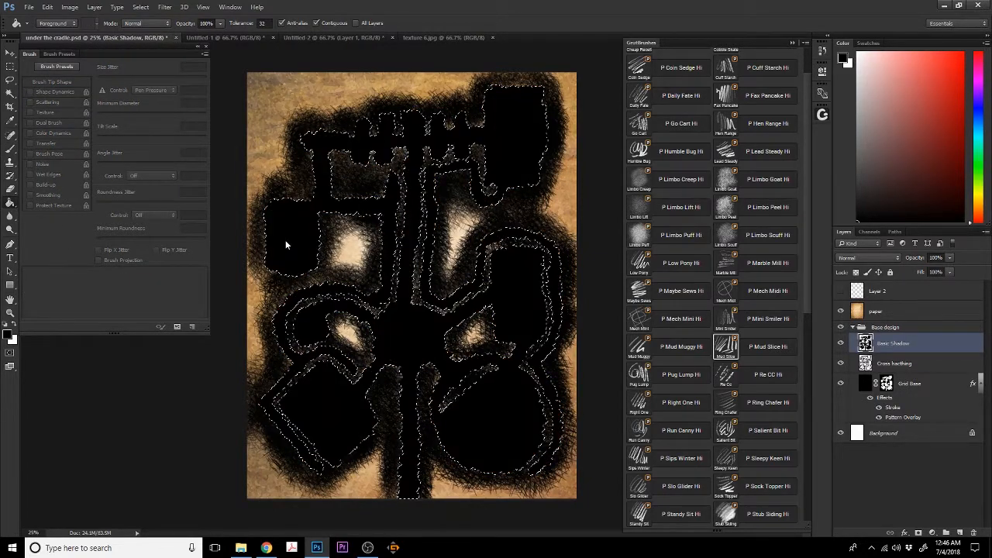
# Try the Multiply blend mode on the Basic Shadow layer and return it to Normal with the black fill
pyautogui.click(875, 258)
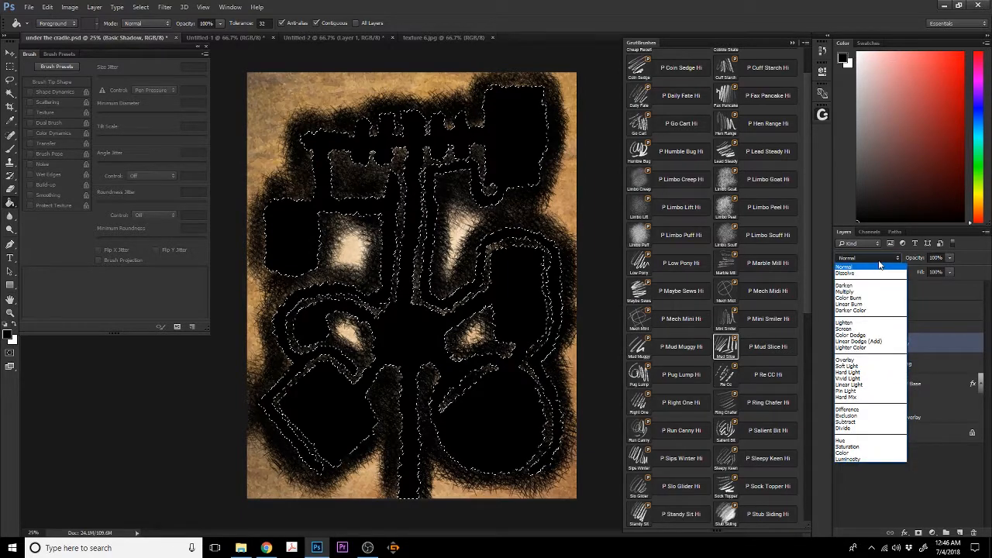
pyautogui.click(874, 272)
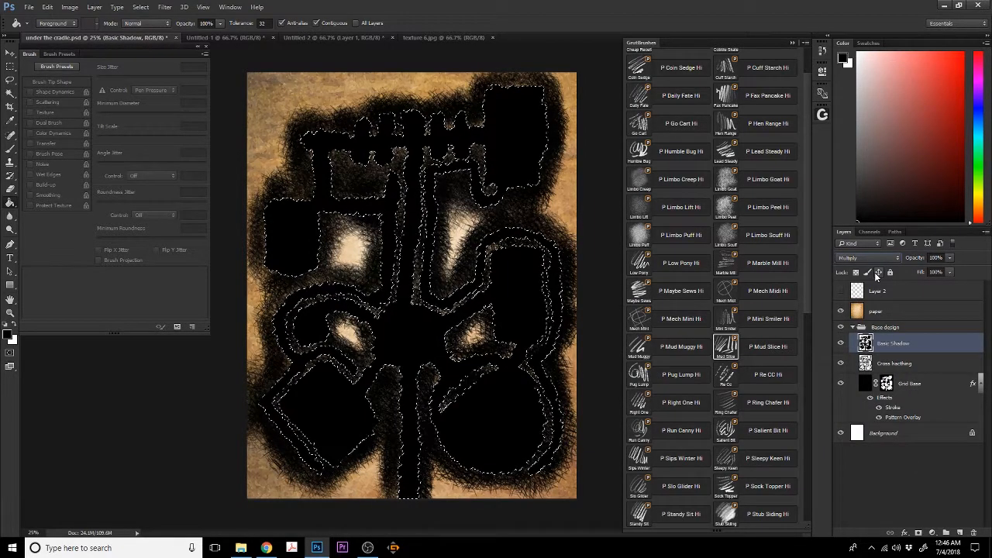
pyautogui.press('Down')
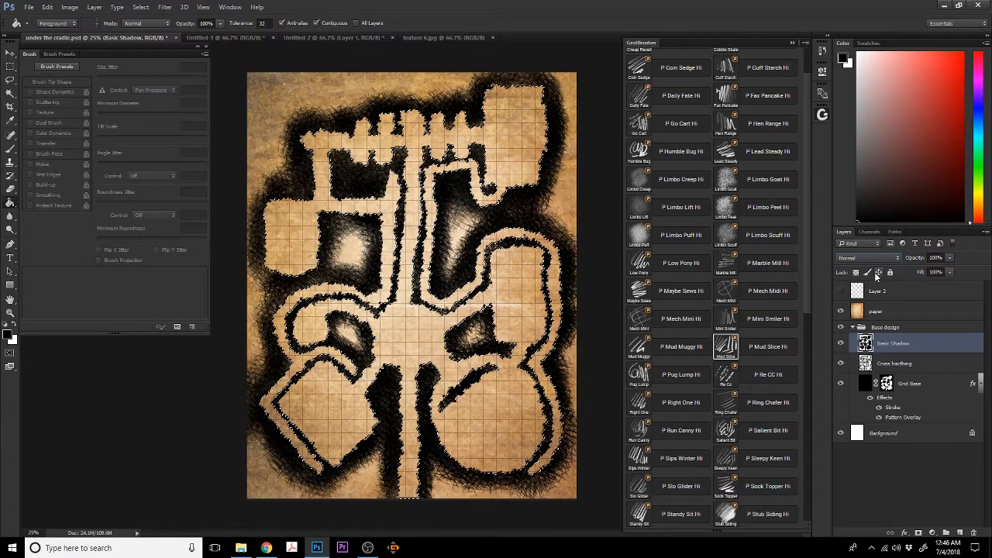
pyautogui.hotkey('alt', 'BackSpace')
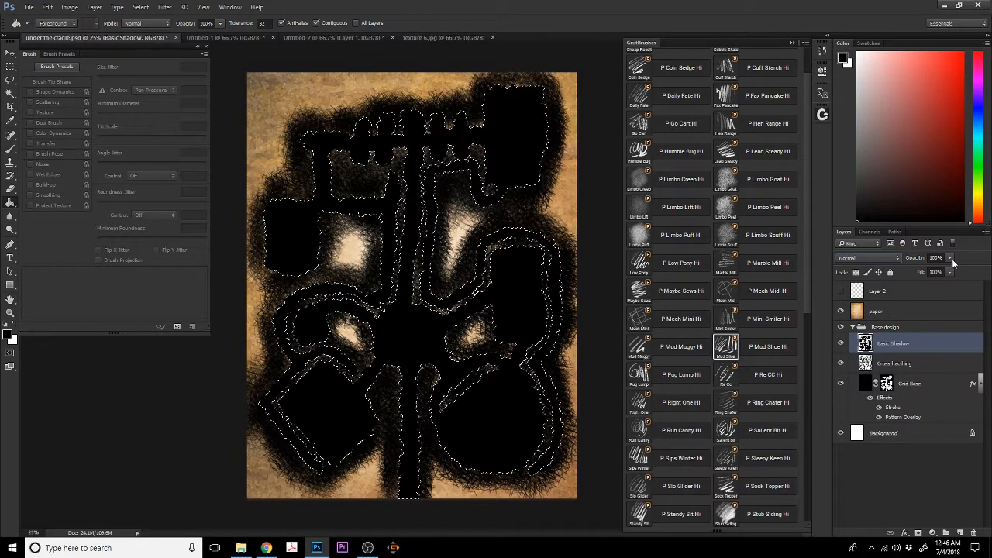
# Lower the Basic Shadow layer's opacity to 38% and deselect the floor areas
pyautogui.moveTo(952, 264); pyautogui.dragTo(917, 268)
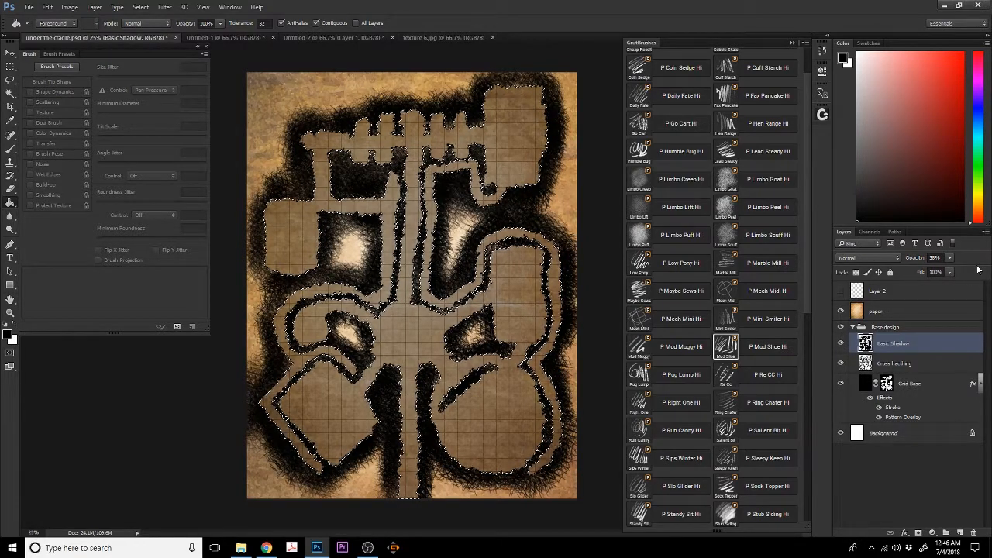
pyautogui.hotkey('ctrl', 'd')
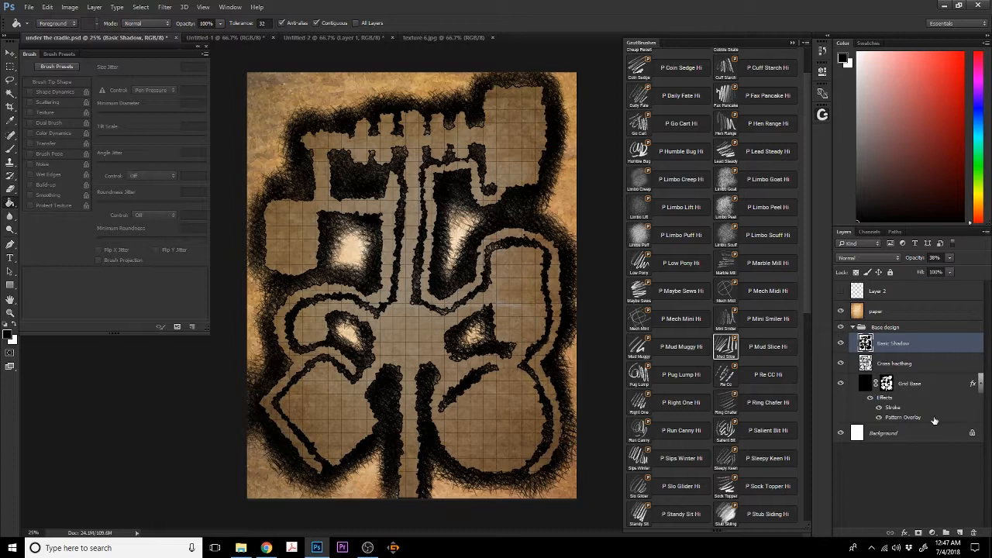
# Add a new layer above Basic Shadow and choose the P Limbo Puff Hi brush for painting
pyautogui.click(959, 532)
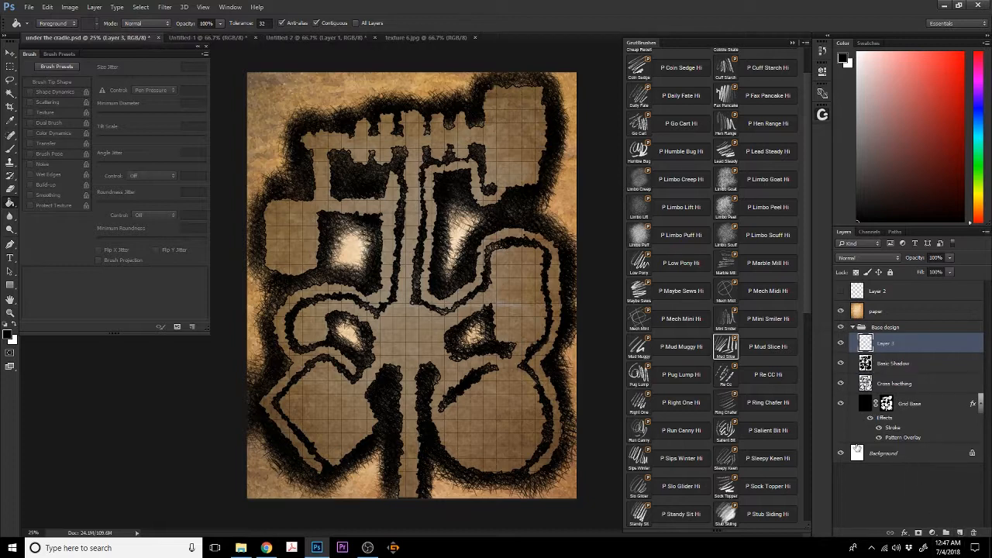
pyautogui.click(9, 152)
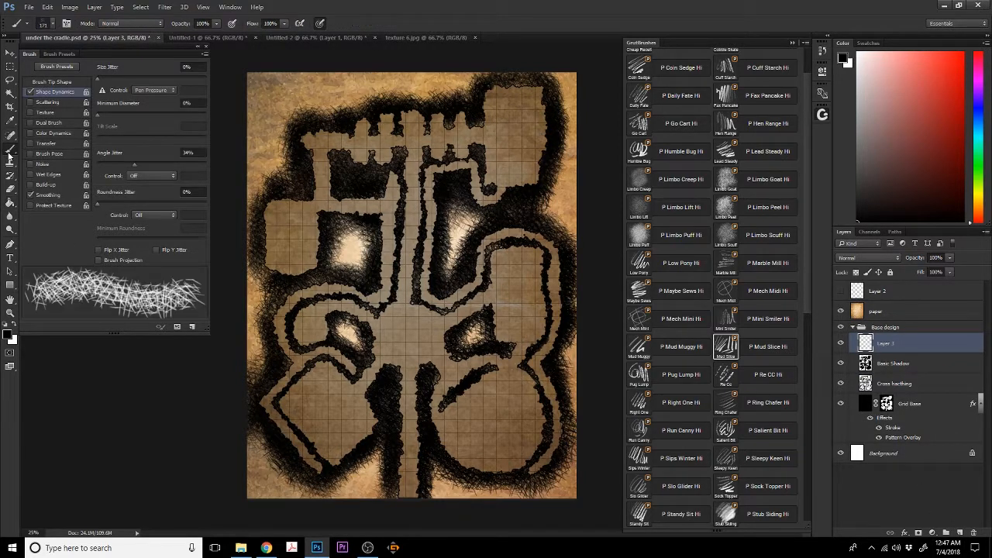
pyautogui.click(641, 237)
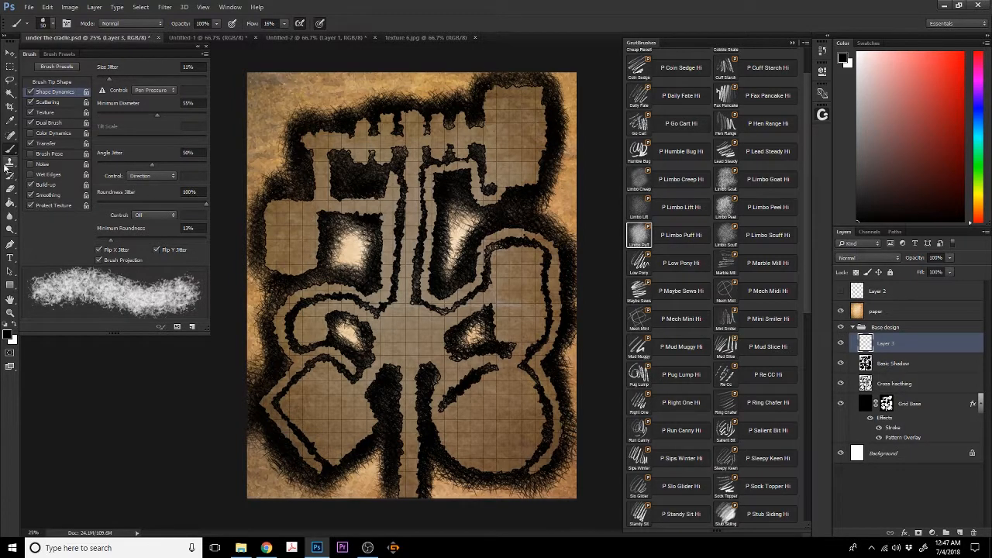
# Replace the loaded brush presets with the default set and select a rough, speckled 50 px brush
pyautogui.click(61, 53)
pyautogui.scroll(1, 178, 186)
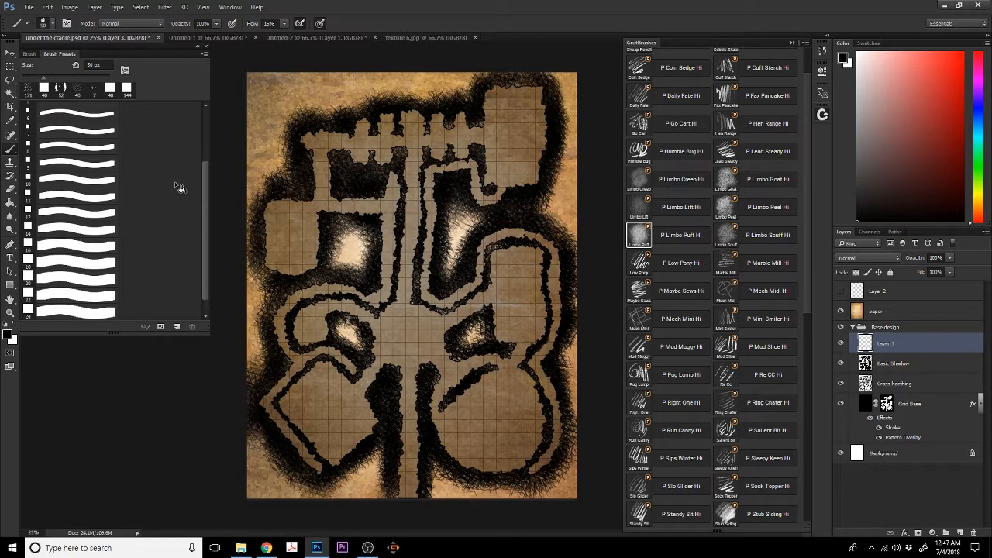
pyautogui.click(200, 51)
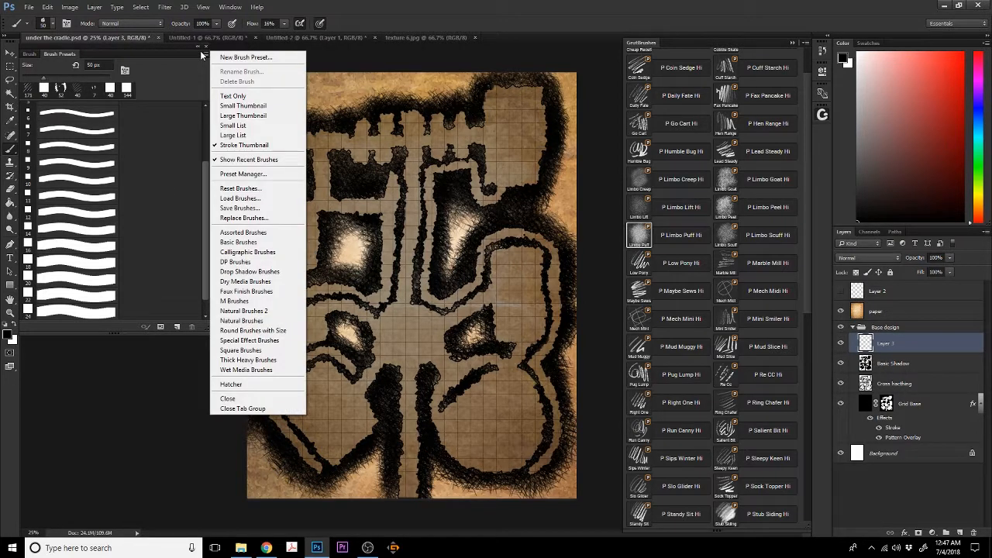
pyautogui.click(256, 188)
pyautogui.click(446, 209)
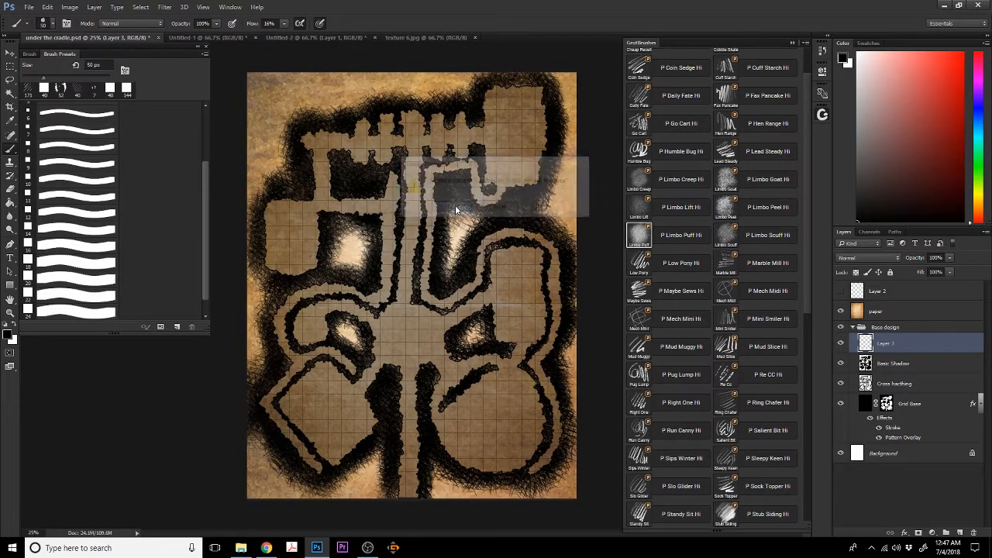
pyautogui.scroll(3, 134, 179)
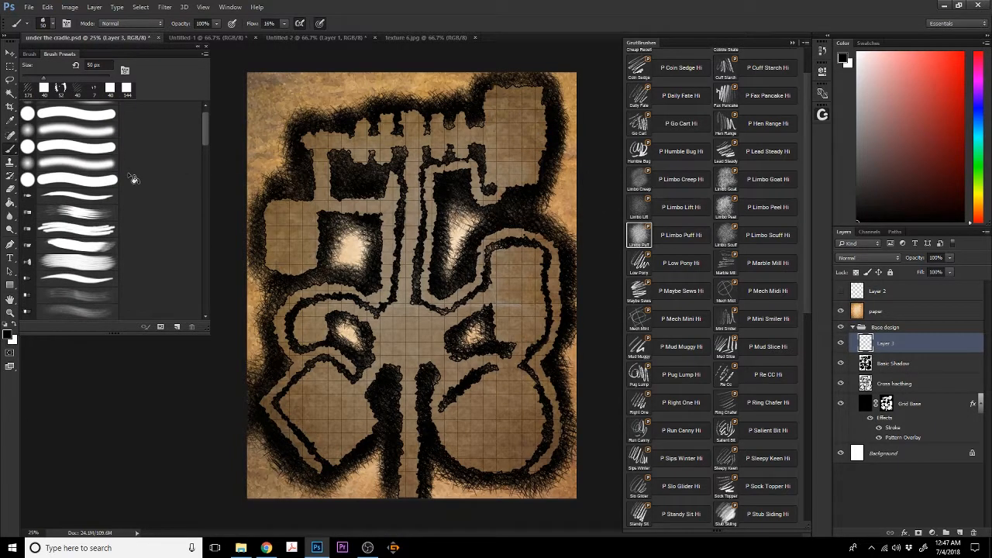
pyautogui.scroll(-5, 133, 179)
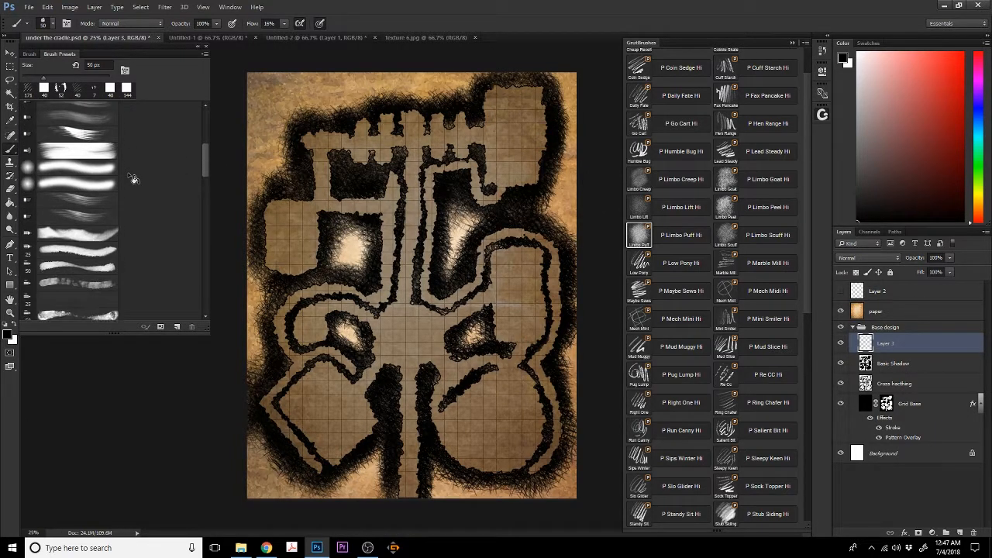
pyautogui.scroll(-3, 134, 179)
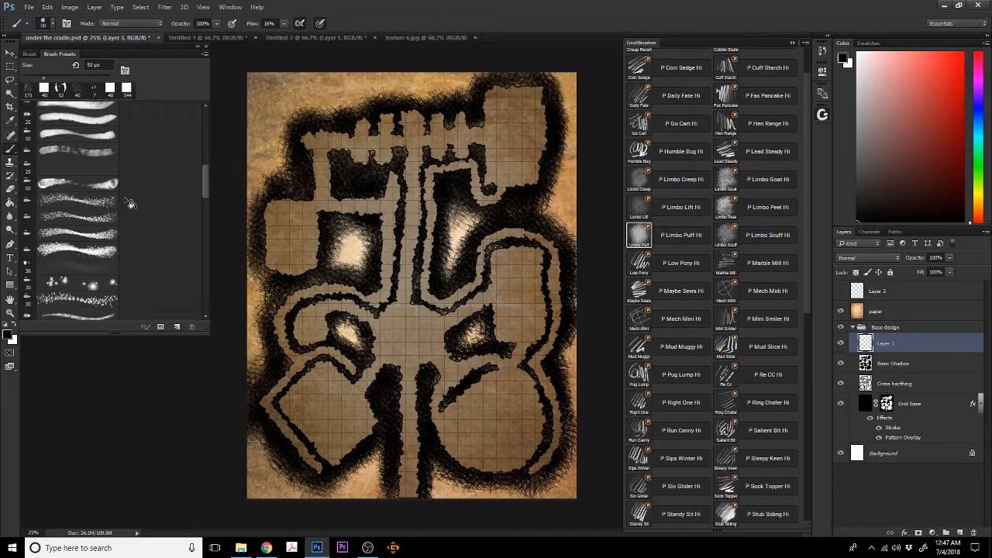
pyautogui.click(82, 253)
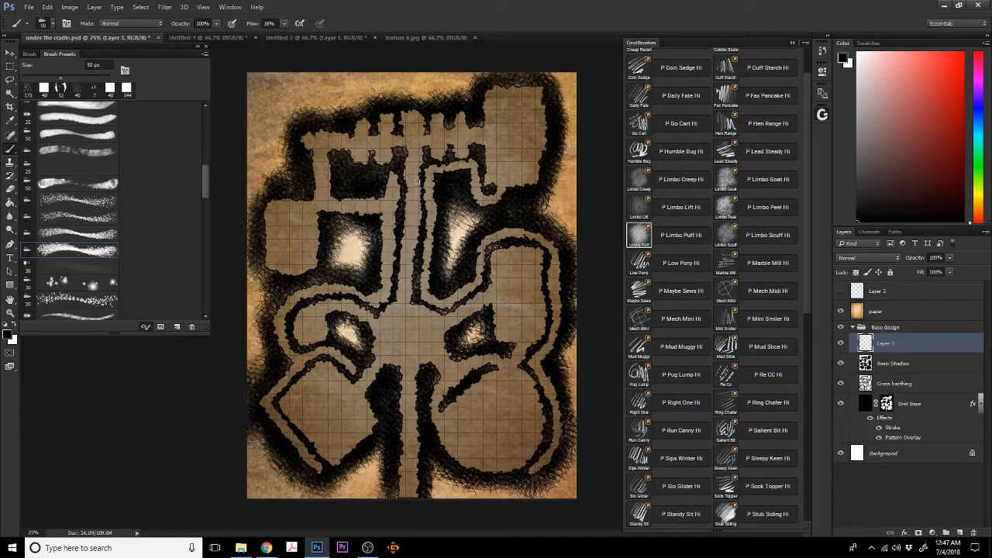
pyautogui.click(9, 334)
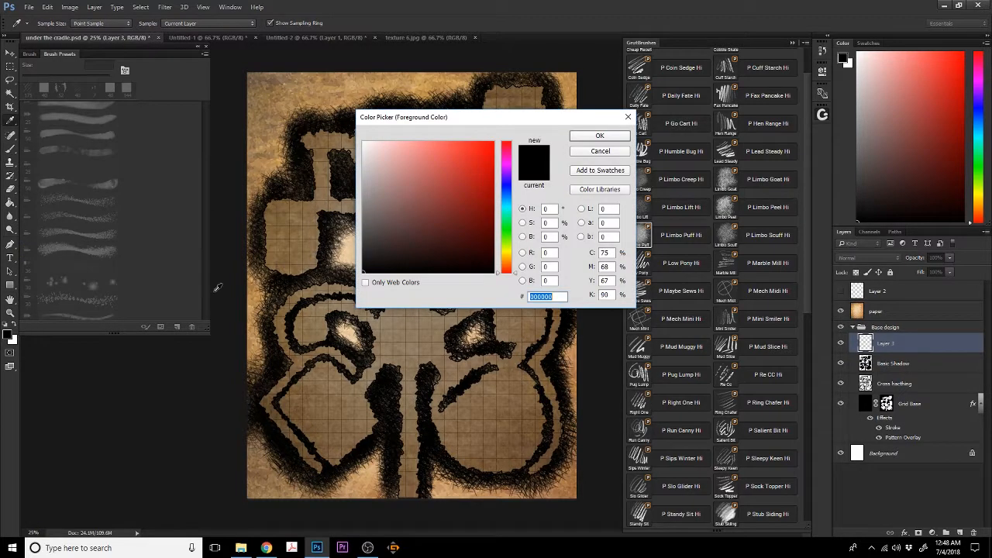
pyautogui.click(509, 232)
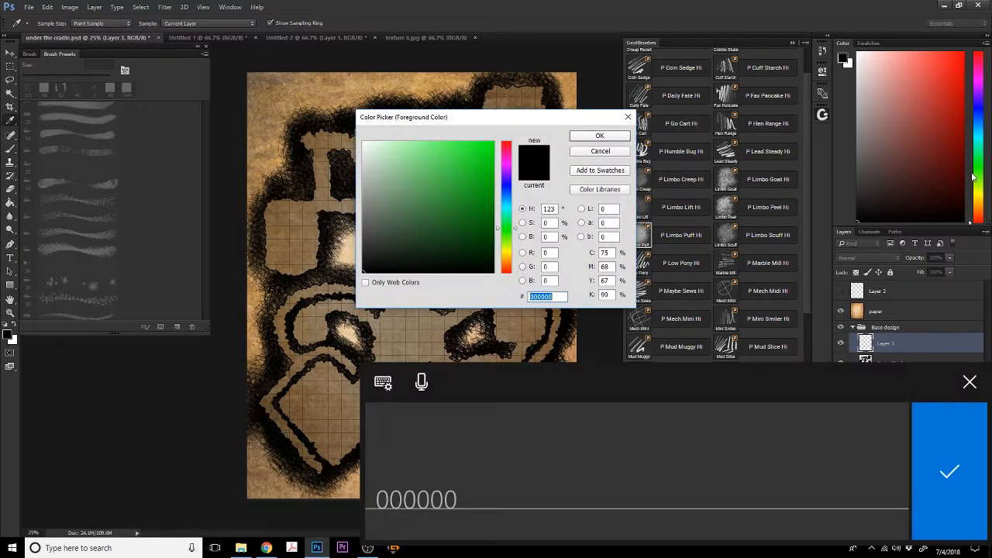
pyautogui.click(984, 372)
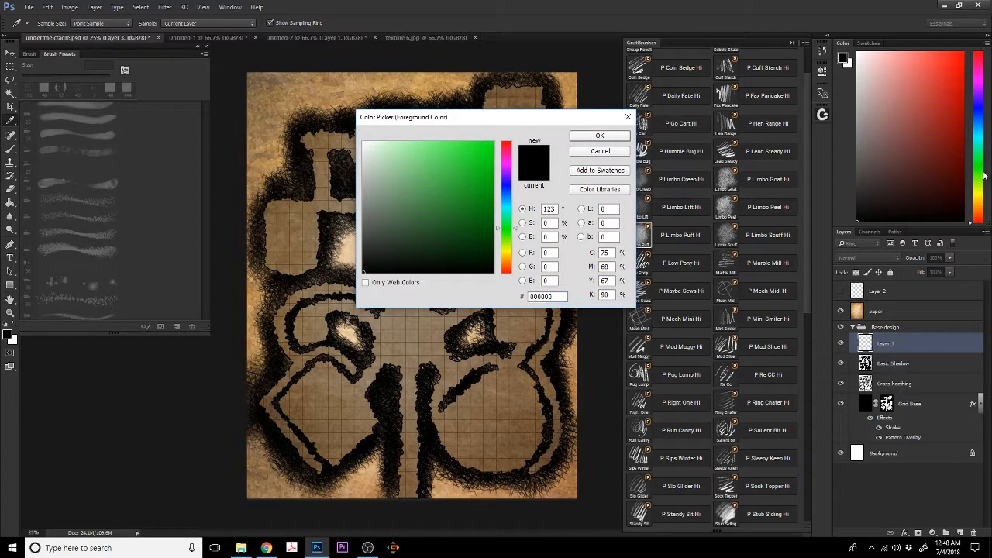
pyautogui.click(607, 153)
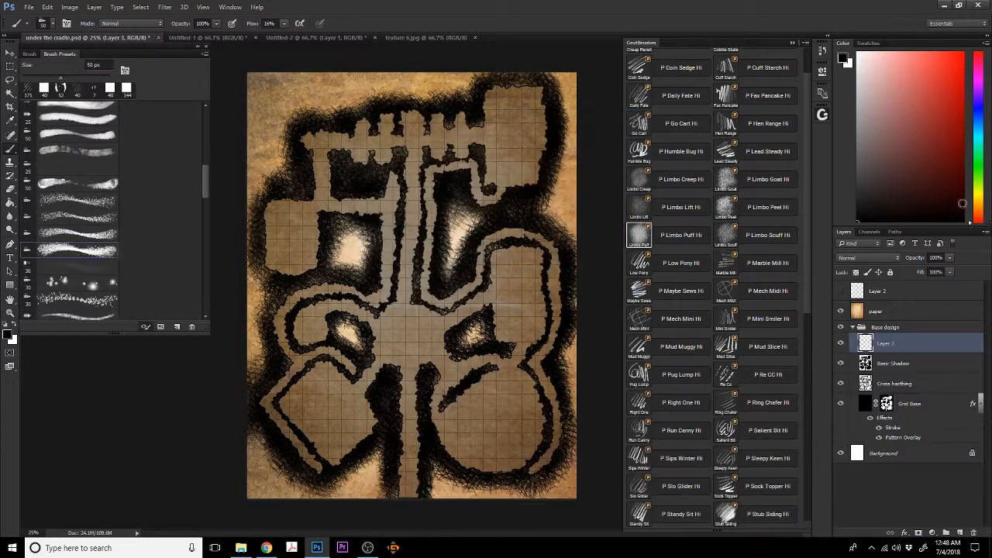
# Shift the hue for the foreground colour to yellow-green
pyautogui.moveTo(981, 206); pyautogui.dragTo(980, 180)
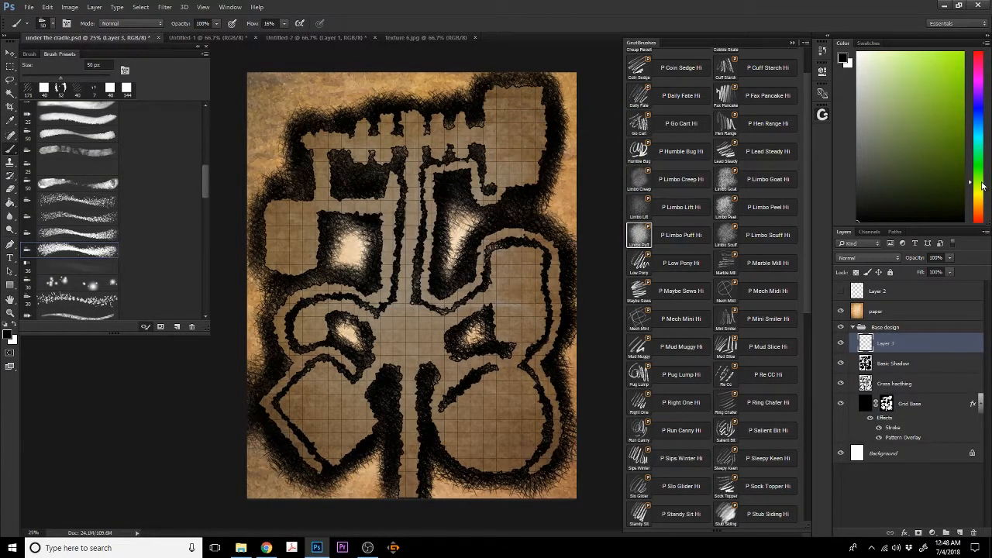
# Set the foreground colour to a bright, fully saturated yellow
pyautogui.click(953, 109)
pyautogui.moveTo(953, 109); pyautogui.dragTo(961, 63)
pyautogui.moveTo(976, 177); pyautogui.dragTo(979, 193)
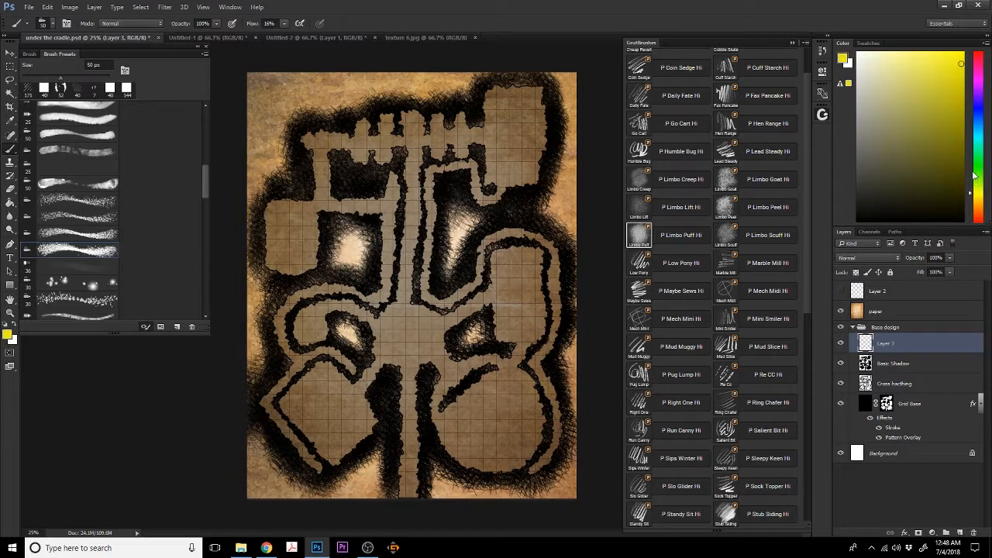
pyautogui.click(960, 60)
pyautogui.moveTo(960, 60); pyautogui.dragTo(962, 57)
# Try painting a yellow patch in the map's central junction on Layer 3 with the 50 px brush, and undo it
pyautogui.moveTo(403, 315); pyautogui.dragTo(403, 316)
pyautogui.click(405, 331)
pyautogui.moveTo(403, 341)
pyautogui.mouseDown()
pyautogui.moveTo(413, 335)
pyautogui.moveTo(392, 326)
pyautogui.mouseUp()
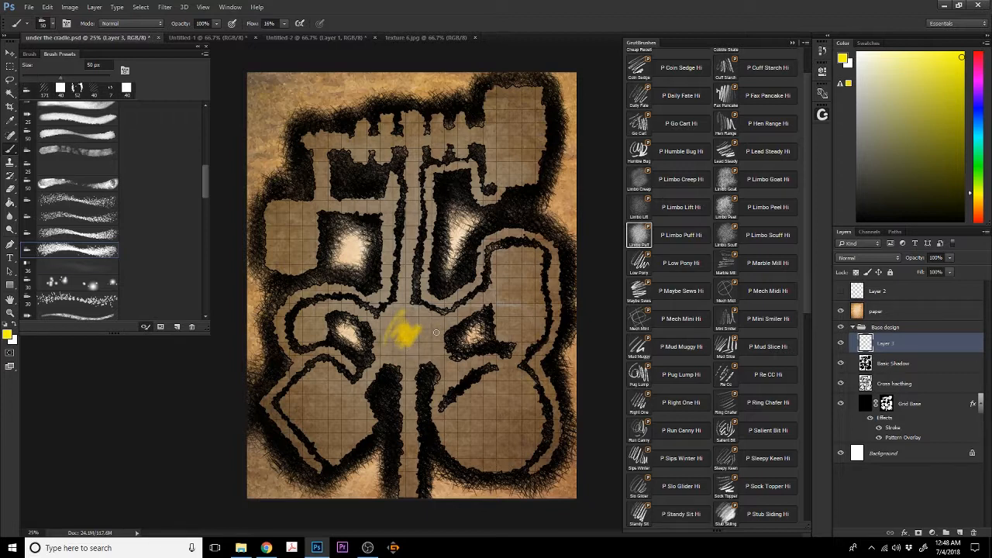
pyautogui.hotkey('ctrl', 'alt', 'z')
pyautogui.hotkey('ctrl', 'alt', 'z')
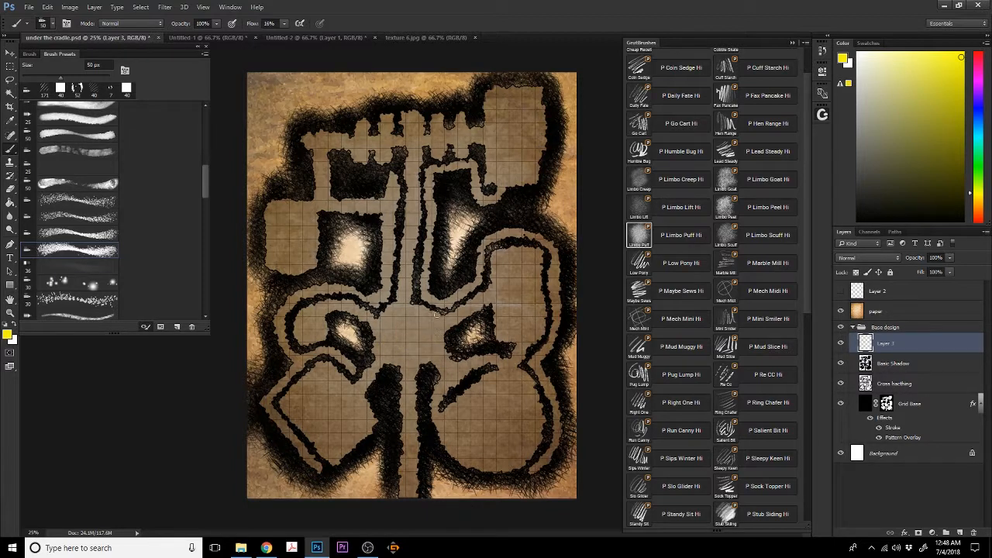
# Try painting the central yellow glow at 7% flow, enlarging the brush to 300 px, and undo the strokes
pyautogui.click(284, 23)
pyautogui.moveTo(278, 36); pyautogui.dragTo(273, 37)
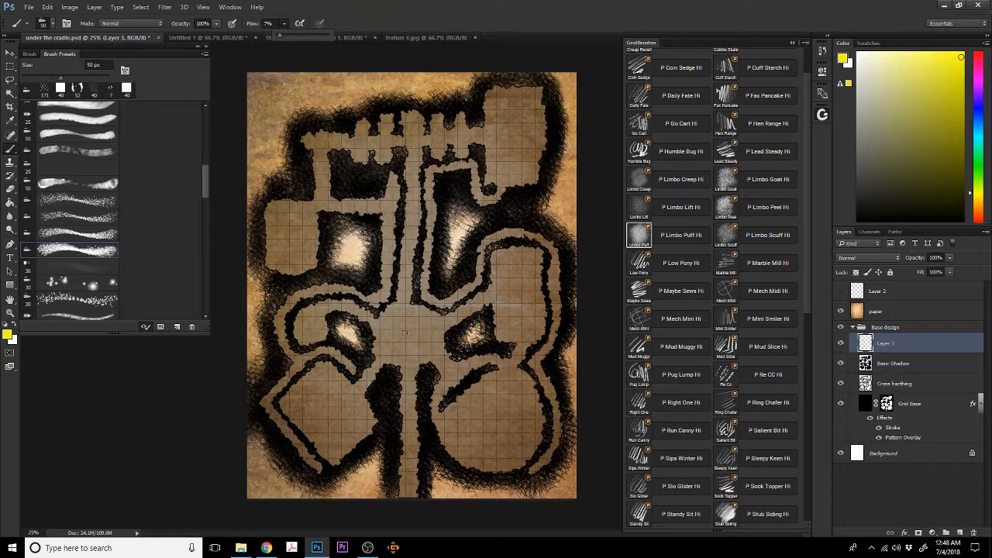
pyautogui.moveTo(404, 334)
pyautogui.mouseDown()
pyautogui.moveTo(441, 341)
pyautogui.moveTo(413, 333)
pyautogui.moveTo(435, 333)
pyautogui.mouseUp()
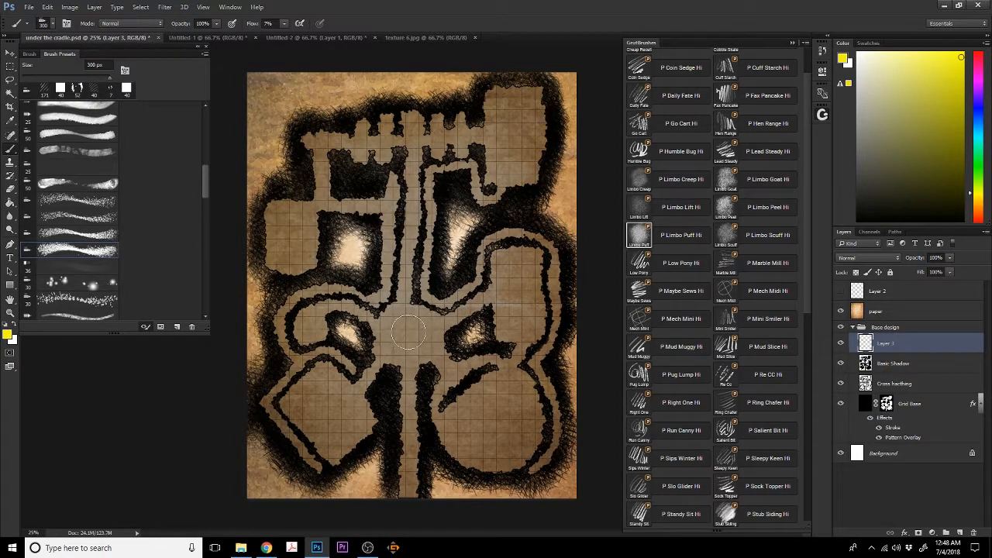
pyautogui.moveTo(407, 333)
pyautogui.mouseDown()
pyautogui.moveTo(396, 341)
pyautogui.moveTo(423, 325)
pyautogui.moveTo(426, 345)
pyautogui.moveTo(418, 324)
pyautogui.moveTo(433, 325)
pyautogui.mouseUp()
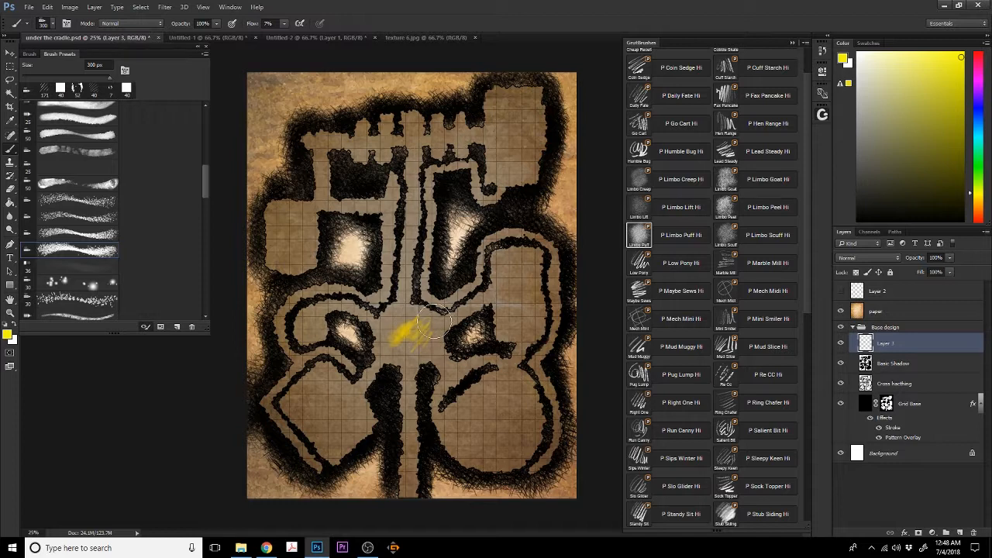
pyautogui.hotkey('ctrl', 'alt', 'z')
pyautogui.hotkey('ctrl', 'alt', 'z')
pyautogui.hotkey('ctrl', 'alt', 'z')
pyautogui.hotkey('ctrl', 'alt', 'z')
pyautogui.hotkey('ctrl', 'alt', 'z')
# Set the brush flow to 18% and paint a round yellow glow covering the map's central junction
pyautogui.click(284, 24)
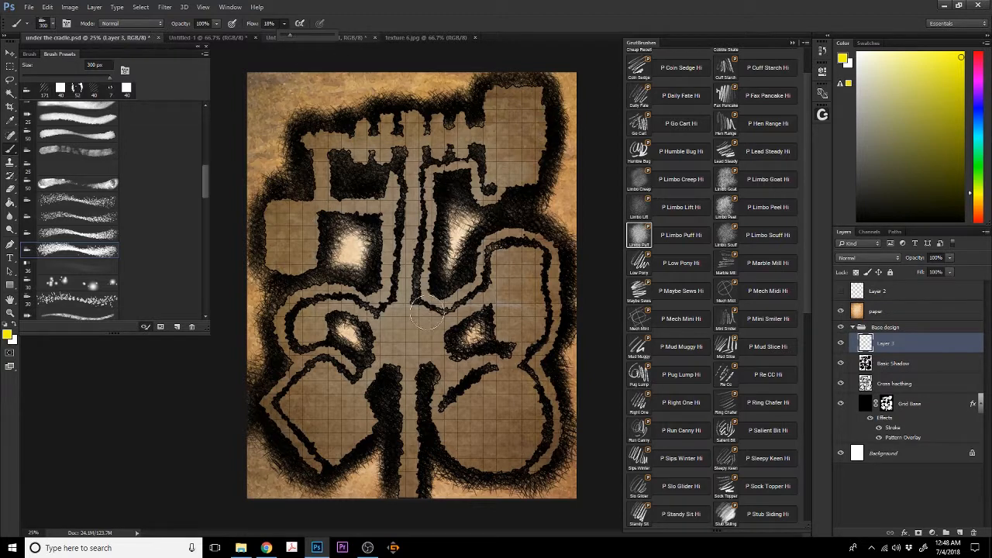
pyautogui.moveTo(411, 332)
pyautogui.mouseDown()
pyautogui.moveTo(390, 345)
pyautogui.moveTo(395, 333)
pyautogui.moveTo(385, 350)
pyautogui.moveTo(408, 326)
pyautogui.moveTo(421, 327)
pyautogui.moveTo(409, 352)
pyautogui.moveTo(420, 346)
pyautogui.moveTo(427, 326)
pyautogui.moveTo(414, 309)
pyautogui.moveTo(404, 315)
pyautogui.moveTo(412, 341)
pyautogui.moveTo(430, 321)
pyautogui.moveTo(403, 350)
pyautogui.moveTo(389, 344)
pyautogui.moveTo(410, 347)
pyautogui.moveTo(385, 334)
pyautogui.moveTo(416, 317)
pyautogui.moveTo(415, 355)
pyautogui.mouseUp()
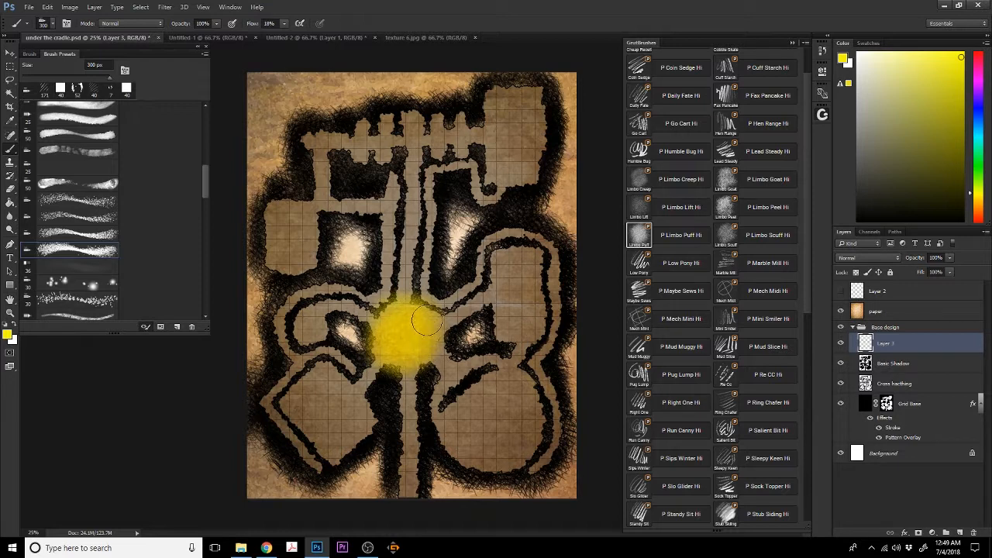
pyautogui.click(440, 331)
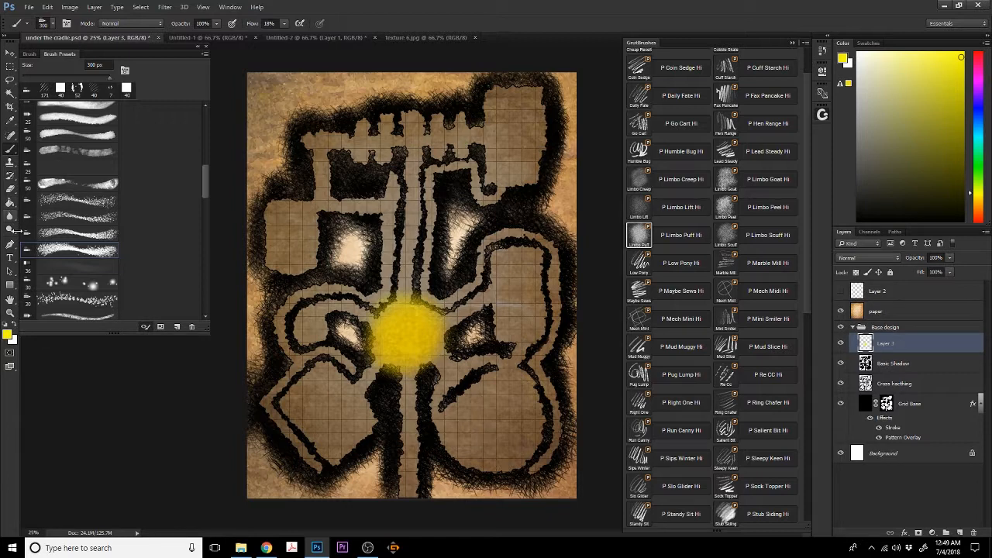
# Try erasing a diagonal band across the yellow glow with a 56 px spatter eraser at 100% flow, and undo it
pyautogui.click(10, 188)
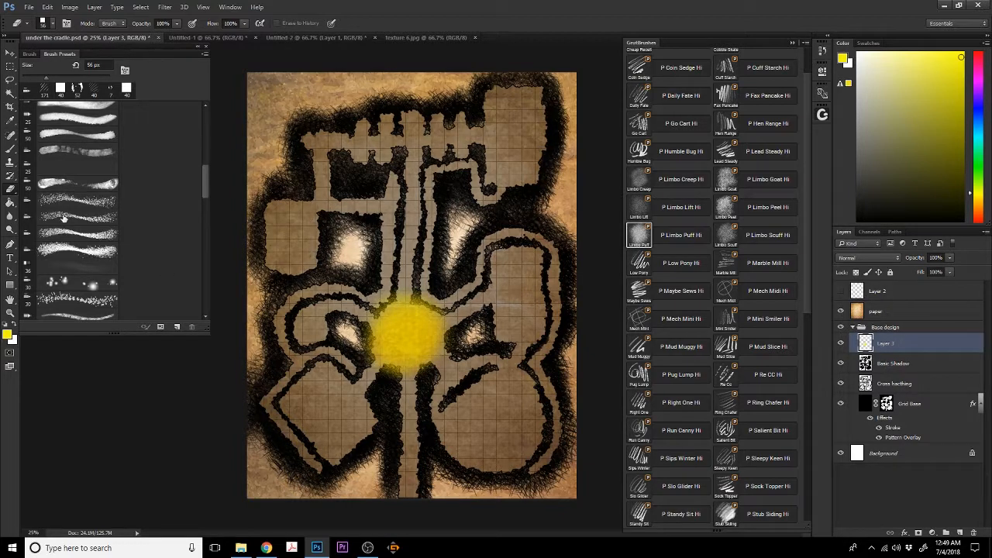
pyautogui.click(74, 248)
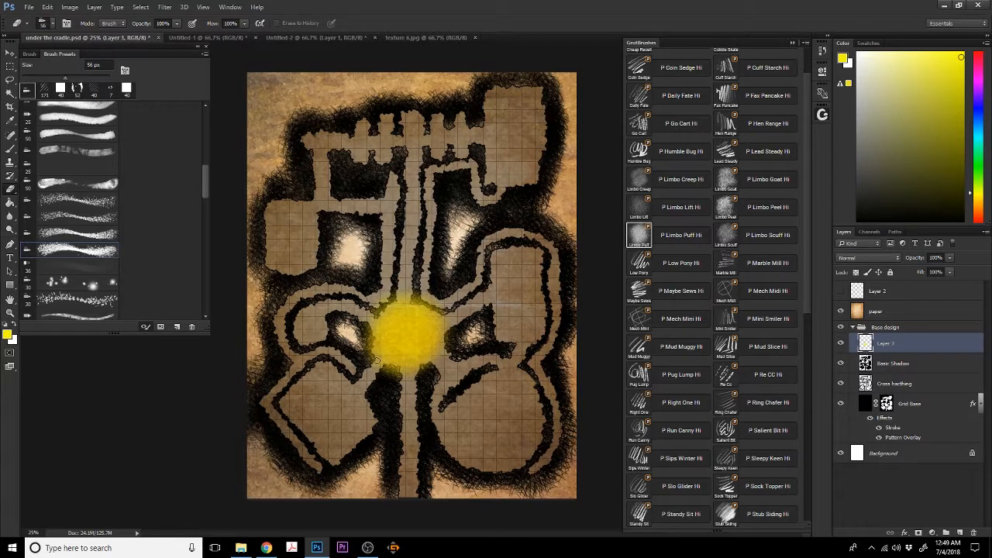
pyautogui.moveTo(378, 359); pyautogui.dragTo(448, 309)
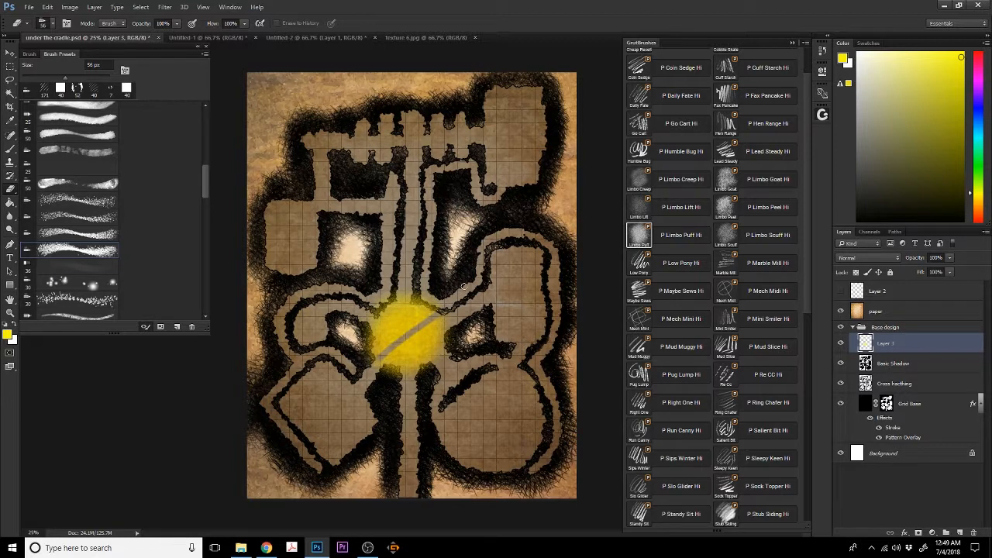
pyautogui.hotkey('ctrl', 'z')
# Try erasing the diagonal band through the glow at 25% eraser flow, and undo the strokes
pyautogui.click(244, 24)
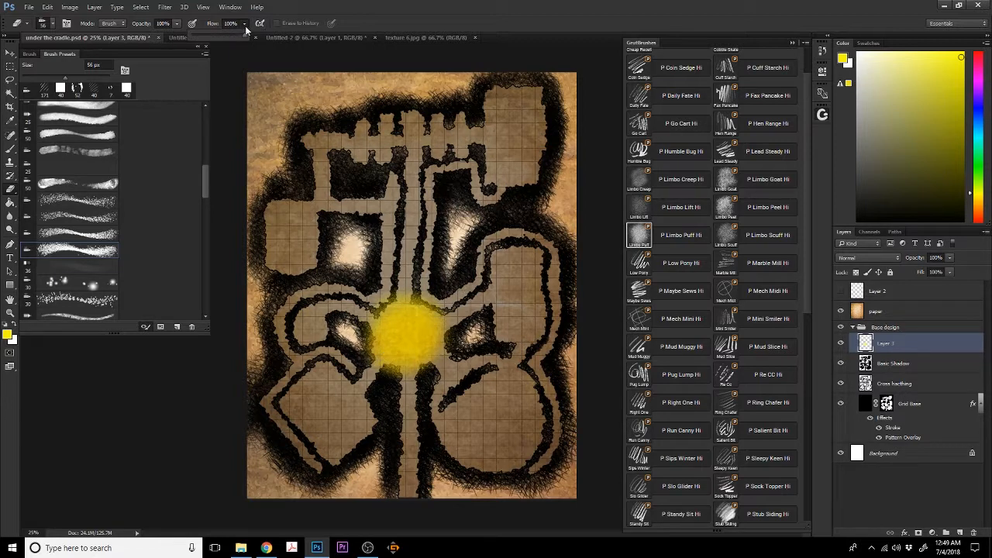
pyautogui.moveTo(210, 36); pyautogui.dragTo(204, 36)
pyautogui.moveTo(373, 364)
pyautogui.mouseDown()
pyautogui.moveTo(436, 308)
pyautogui.moveTo(377, 362)
pyautogui.moveTo(416, 325)
pyautogui.mouseUp()
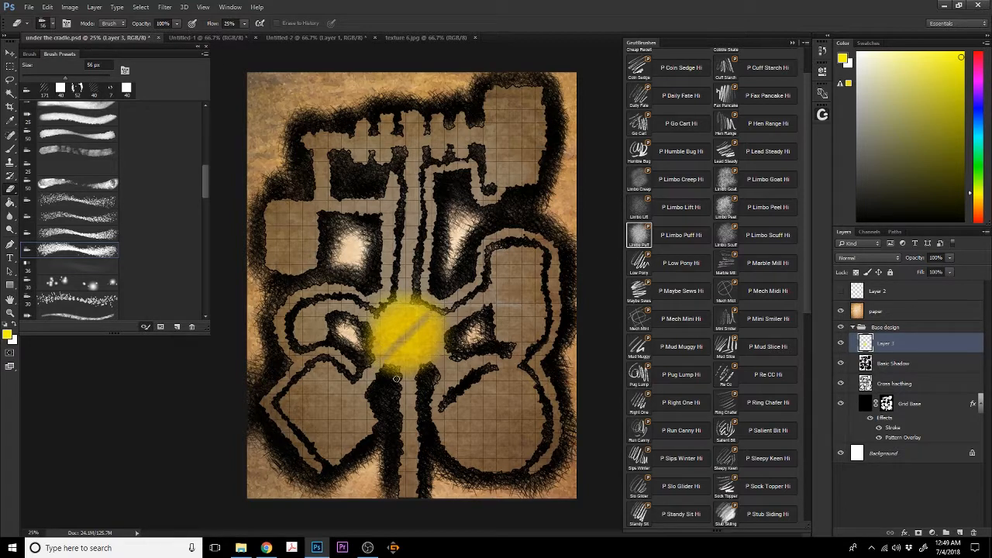
pyautogui.hotkey('ctrl', 'alt', 'z')
pyautogui.hotkey('ctrl', 'alt', 'z')
pyautogui.hotkey('ctrl', 'alt', 'z')
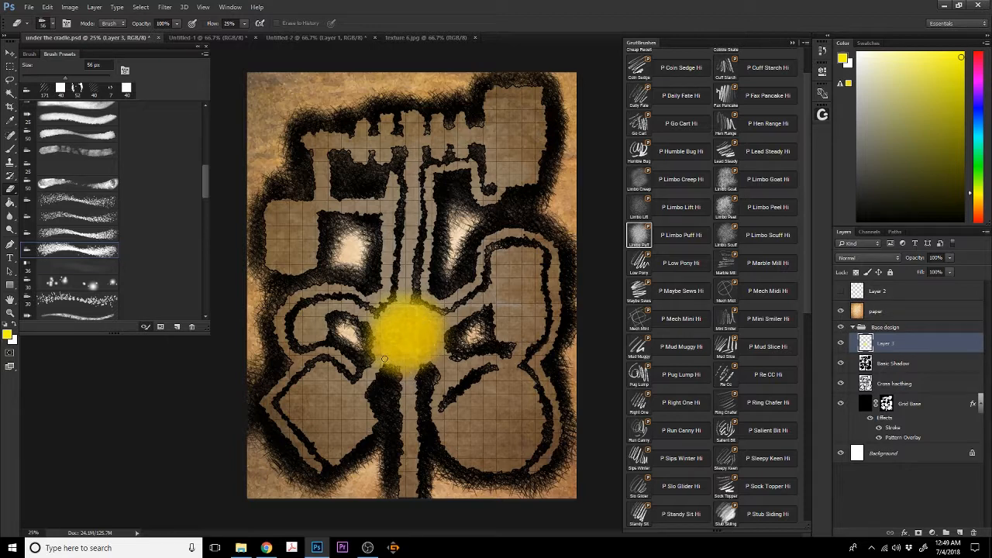
pyautogui.moveTo(377, 366); pyautogui.dragTo(394, 347)
pyautogui.hotkey('ctrl', 'z')
# Lower the eraser flow to 11%, test it on the glow's lower-left part, and undo the test strokes
pyautogui.click(243, 24)
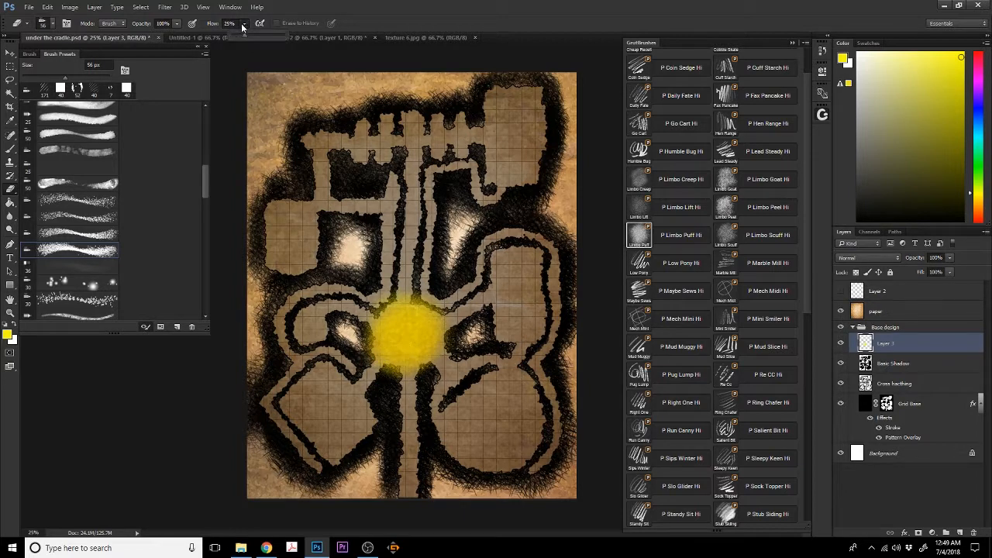
pyautogui.click(177, 24)
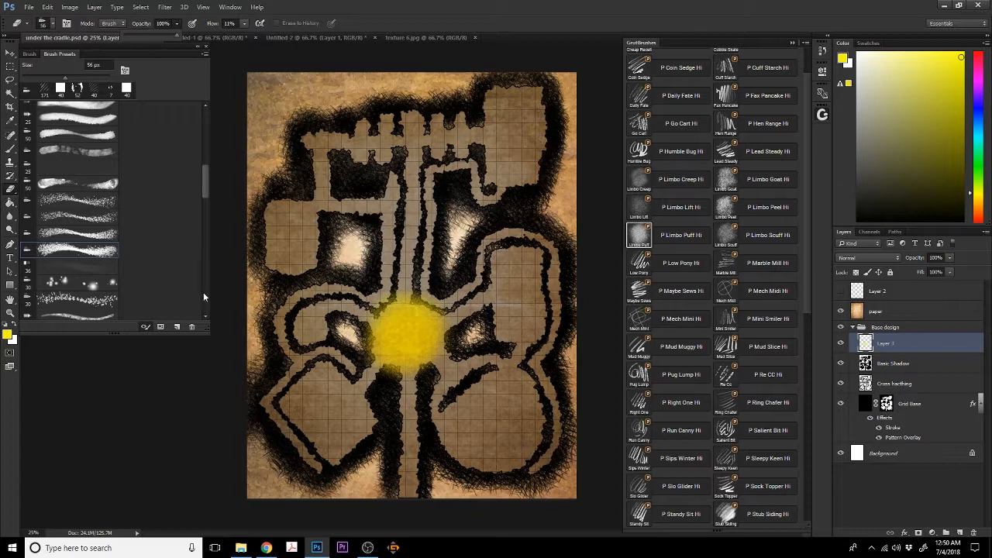
pyautogui.click(372, 365)
pyautogui.moveTo(389, 348)
pyautogui.mouseDown()
pyautogui.moveTo(390, 362)
pyautogui.moveTo(388, 347)
pyautogui.moveTo(385, 366)
pyautogui.moveTo(374, 364)
pyautogui.mouseUp()
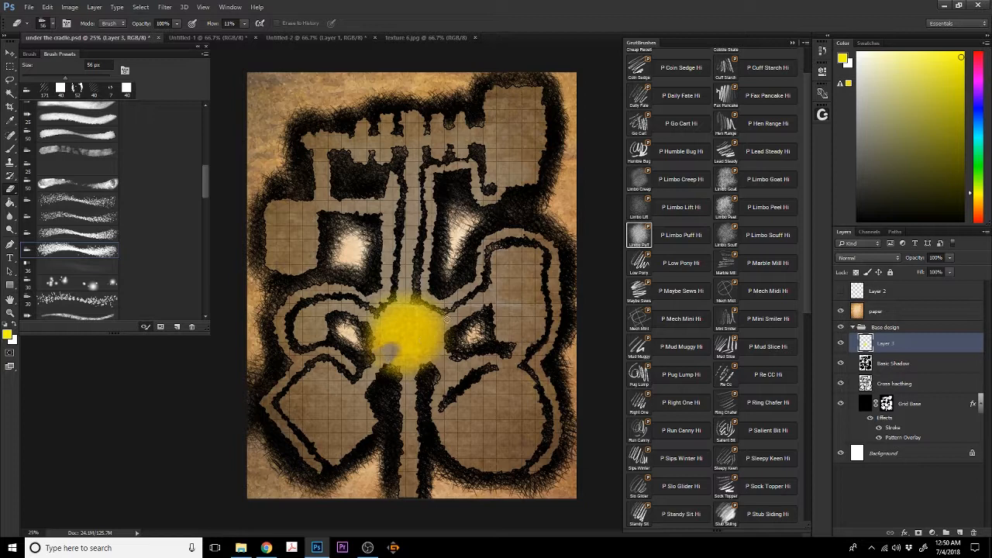
pyautogui.hotkey('ctrl', 'alt')
pyautogui.hotkey('ctrl', 'alt')
pyautogui.hotkey('ctrl', 'alt', 'z')
pyautogui.hotkey('ctrl', 'alt', 'z')
pyautogui.hotkey('ctrl', 'alt', 'z')
pyautogui.hotkey('ctrl', 'alt', 'z')
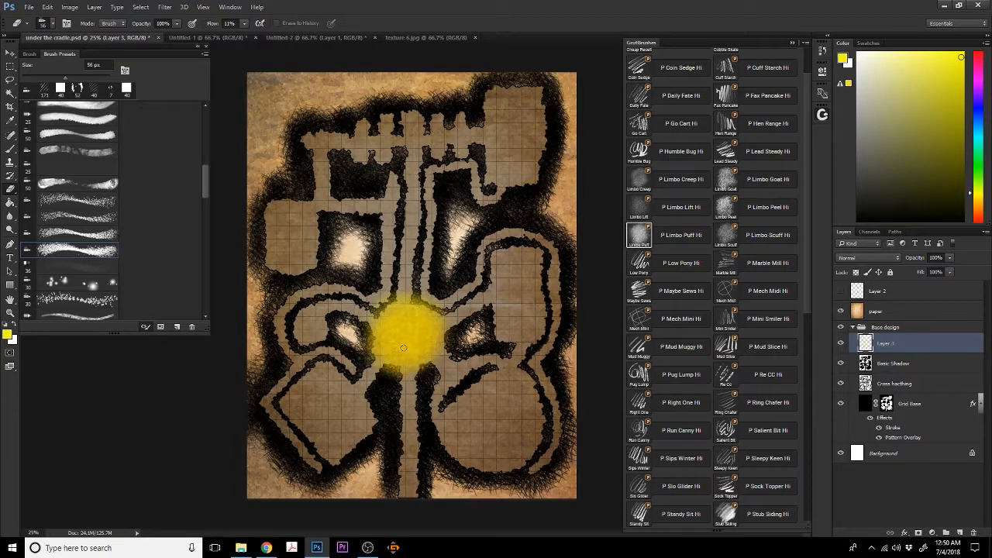
# Try erasing the glow's lower-left and upper-right edges with the eraser reduced to 32 px, and undo the strokes
pyautogui.moveTo(417, 353); pyautogui.dragTo(403, 350)
pyautogui.moveTo(393, 348); pyautogui.dragTo(376, 359)
pyautogui.moveTo(421, 322)
pyautogui.mouseDown()
pyautogui.moveTo(428, 311)
pyautogui.moveTo(434, 323)
pyautogui.moveTo(452, 315)
pyautogui.mouseUp()
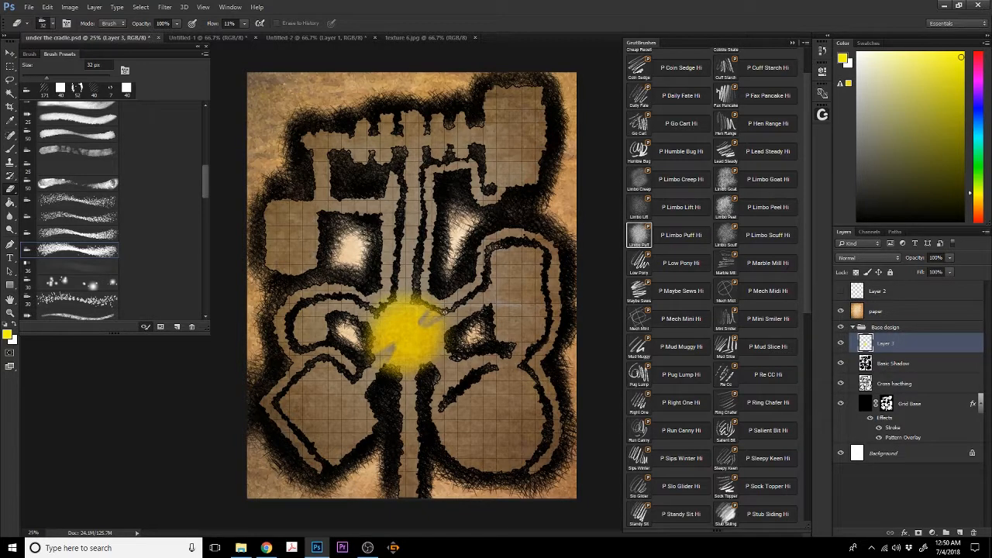
pyautogui.hotkey('ctrl', 'z')
pyautogui.hotkey('ctrl', 'alt', 'z')
pyautogui.hotkey('ctrl', 'alt', 'z')
pyautogui.hotkey('ctrl', 'alt', 'z')
pyautogui.hotkey('ctrl', 'alt', 'z')
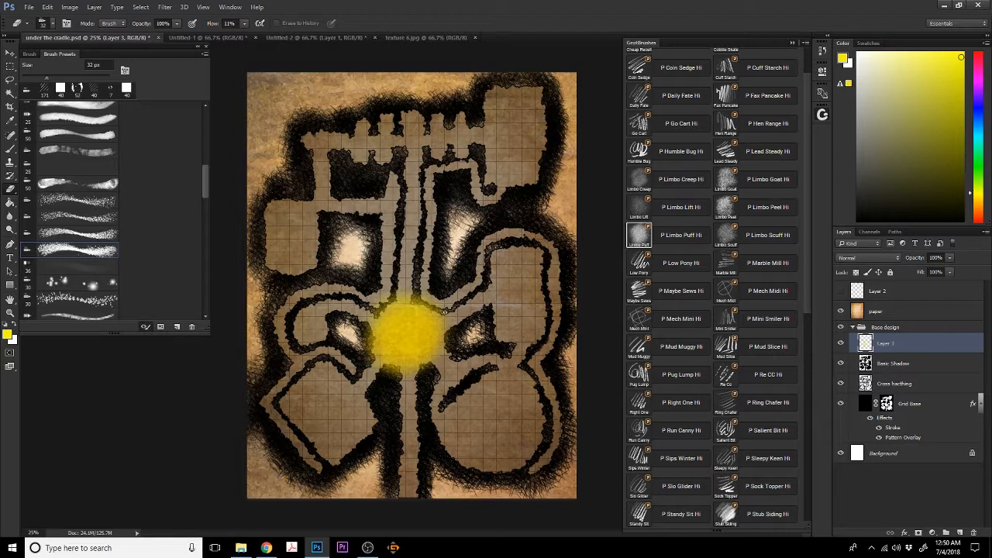
# Dab the glow with the 50 px Limbo Puff brush so it joins the recent brushes, and return to the Eraser
pyautogui.press('b')
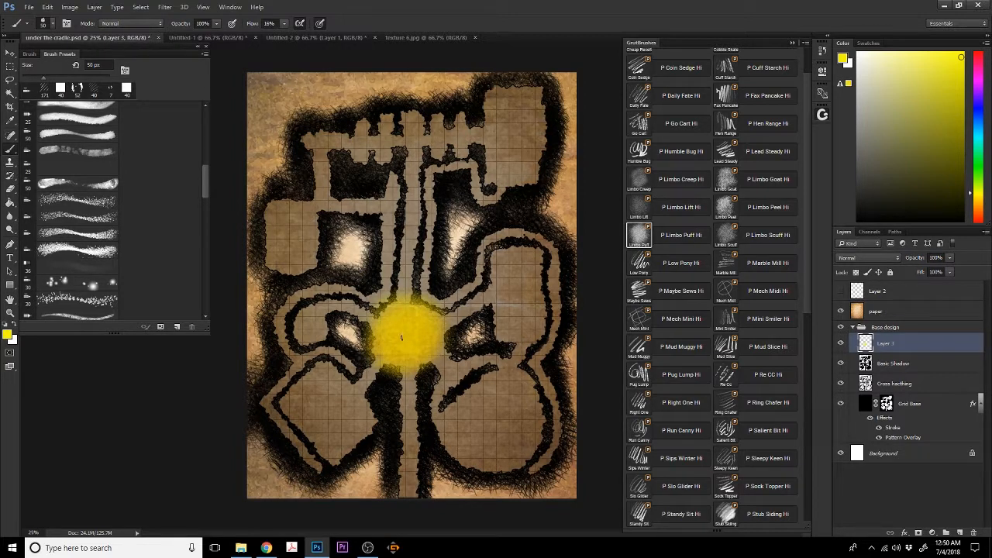
pyautogui.moveTo(401, 340); pyautogui.dragTo(412, 341)
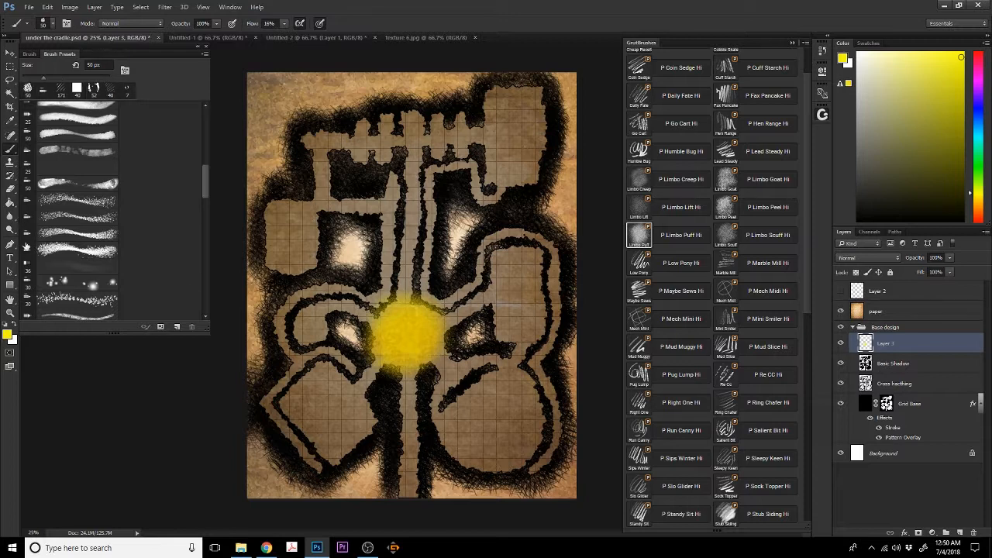
pyautogui.press('e')
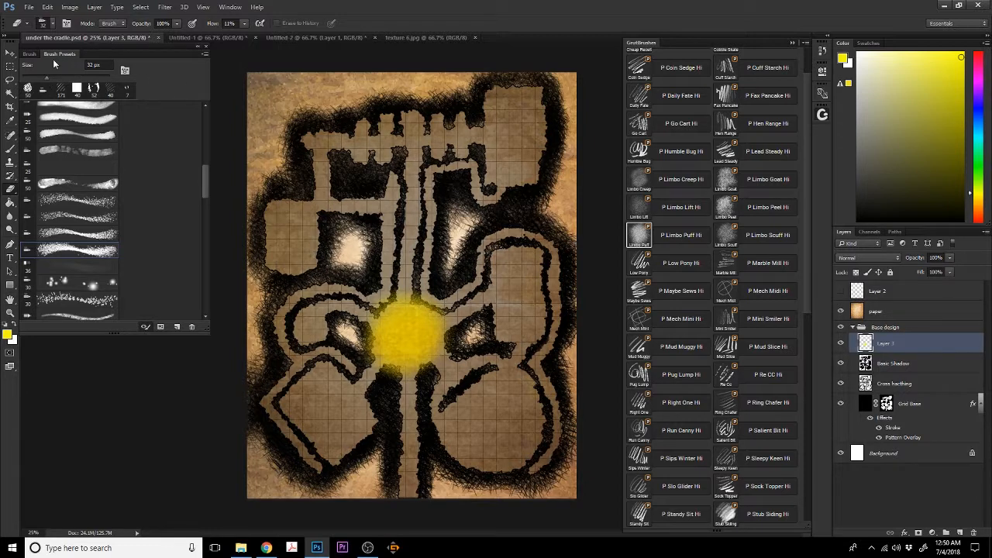
# Give the Eraser the recent 50 px textured brush and erase two crossing diagonal bands through the yellow glow
pyautogui.click(202, 53)
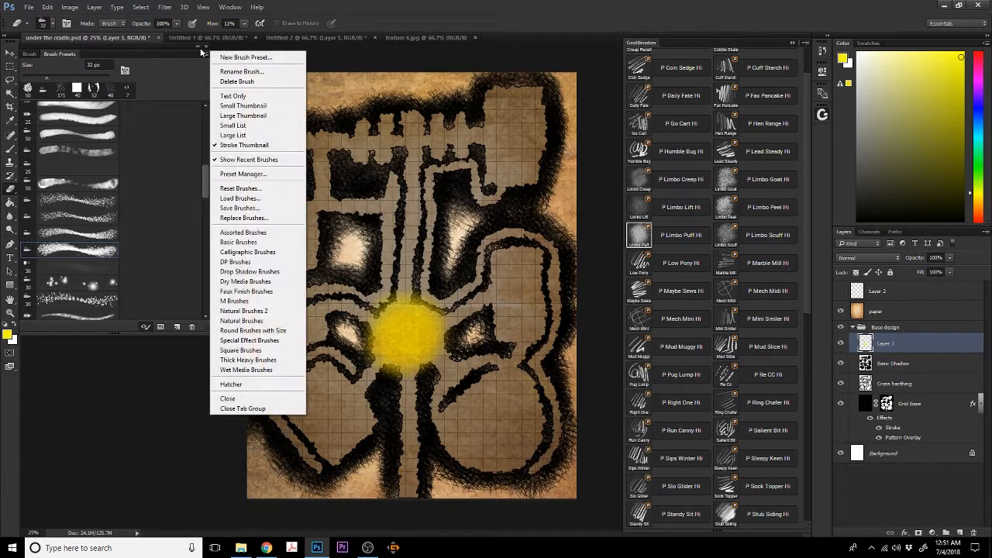
pyautogui.click(197, 46)
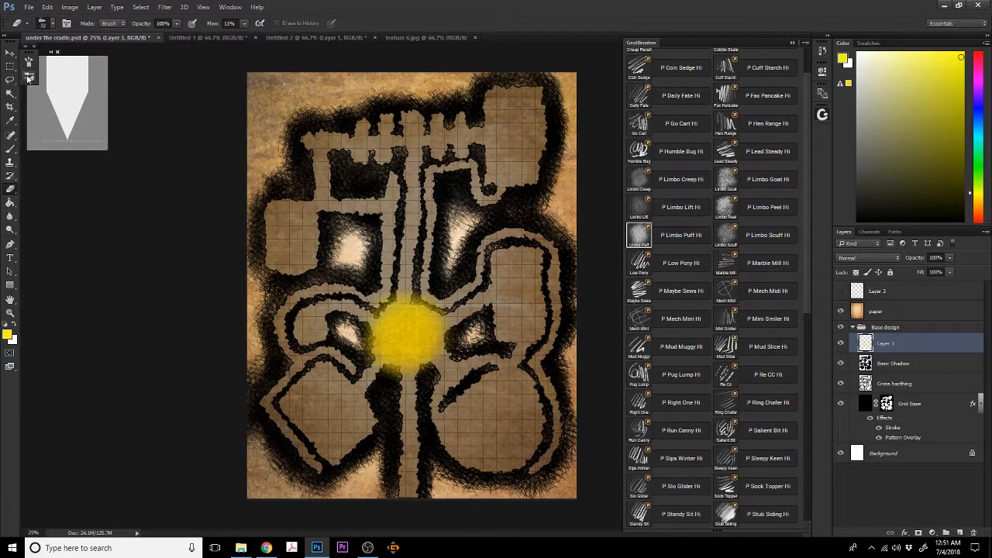
pyautogui.click(49, 25)
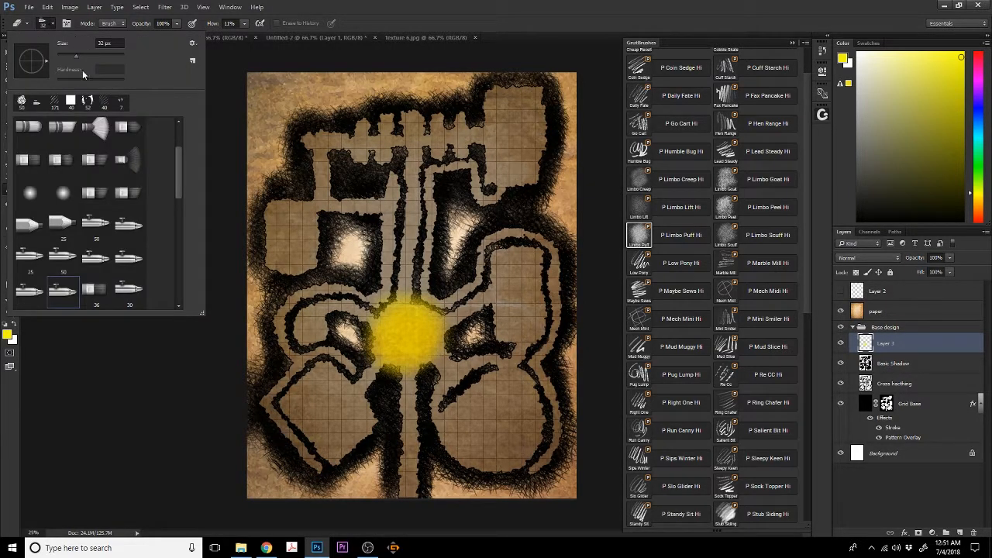
pyautogui.click(22, 101)
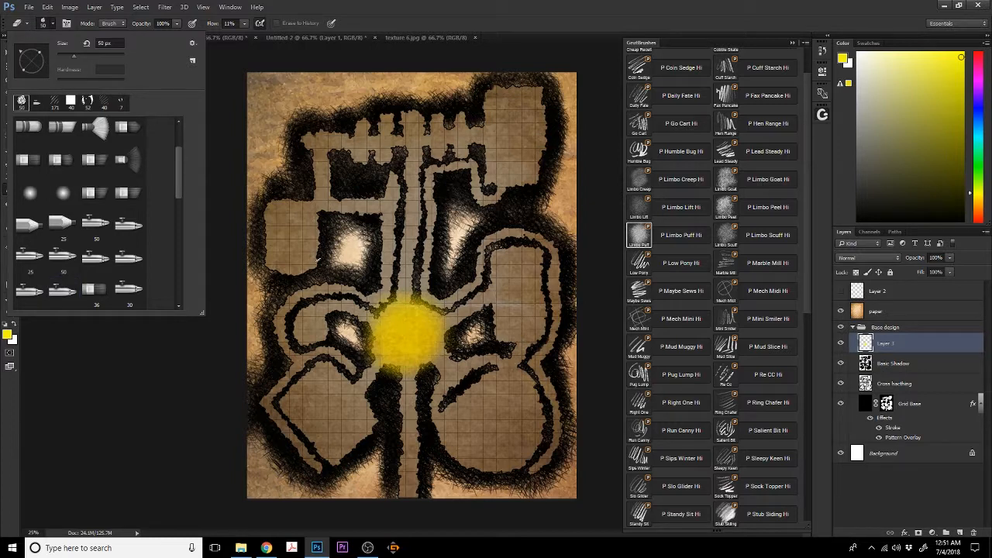
pyautogui.click(219, 360)
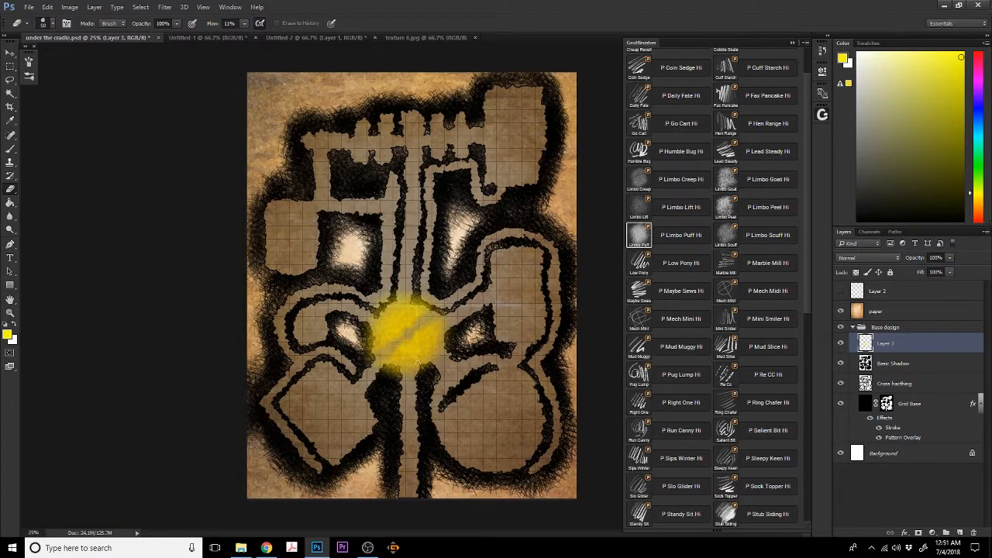
pyautogui.moveTo(421, 349)
pyautogui.mouseDown()
pyautogui.moveTo(414, 341)
pyautogui.moveTo(427, 358)
pyautogui.mouseUp()
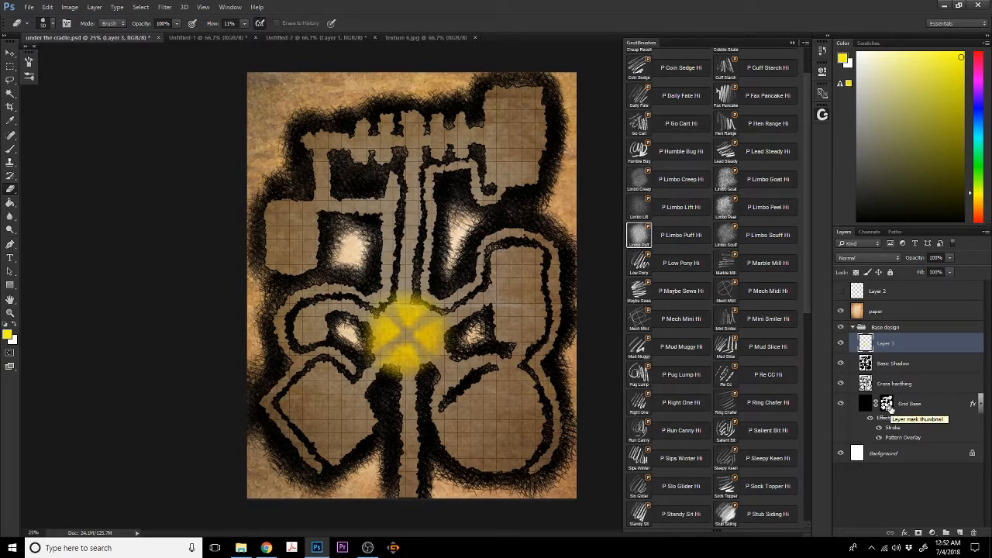
# Trim the yellow glow on Layer 3 to the floor area by clearing everything outside the Grid Base mask
pyautogui.keyDown('ctrl'); pyautogui.click(887, 404); pyautogui.keyUp('ctrl')
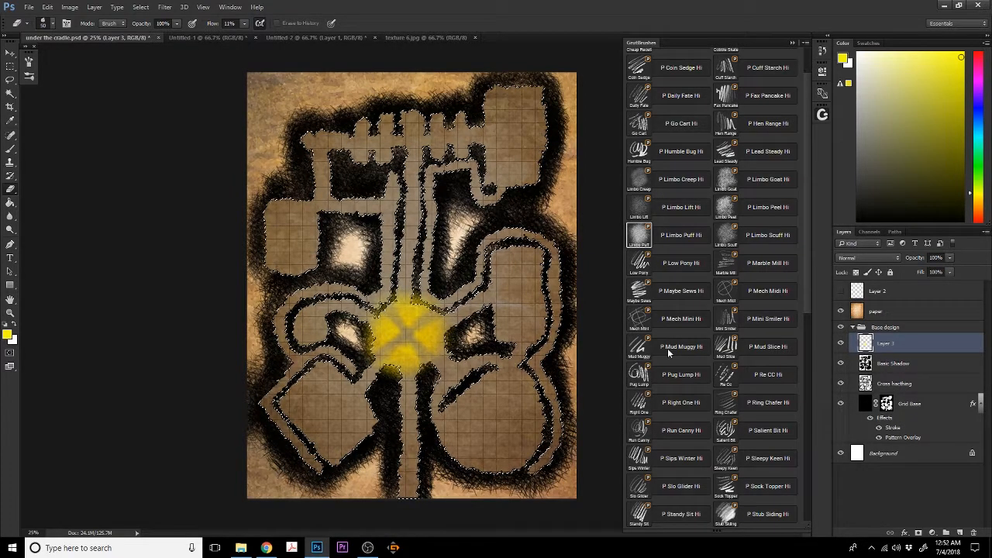
pyautogui.hotkey('ctrl', 'shift', 'i')
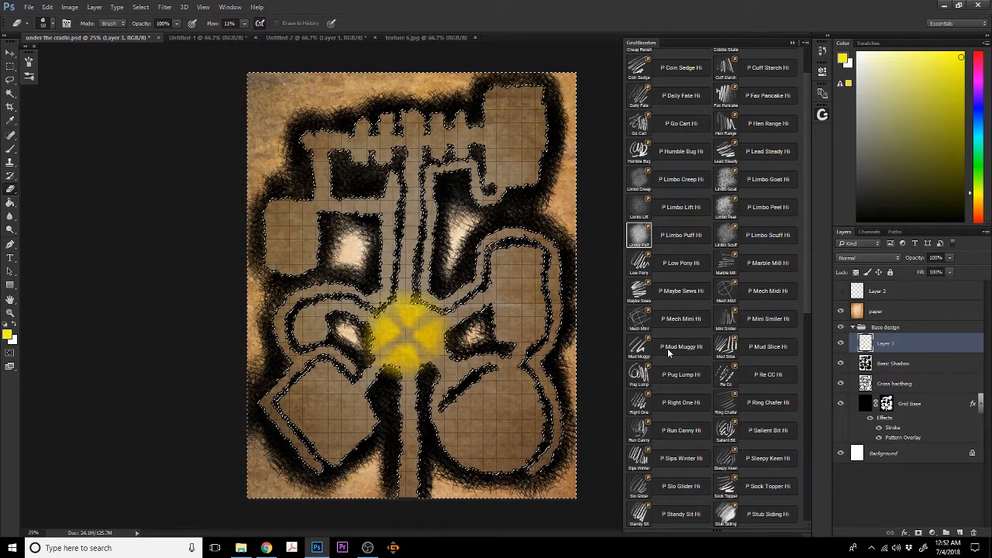
pyautogui.hotkey('ctrl', 'h')
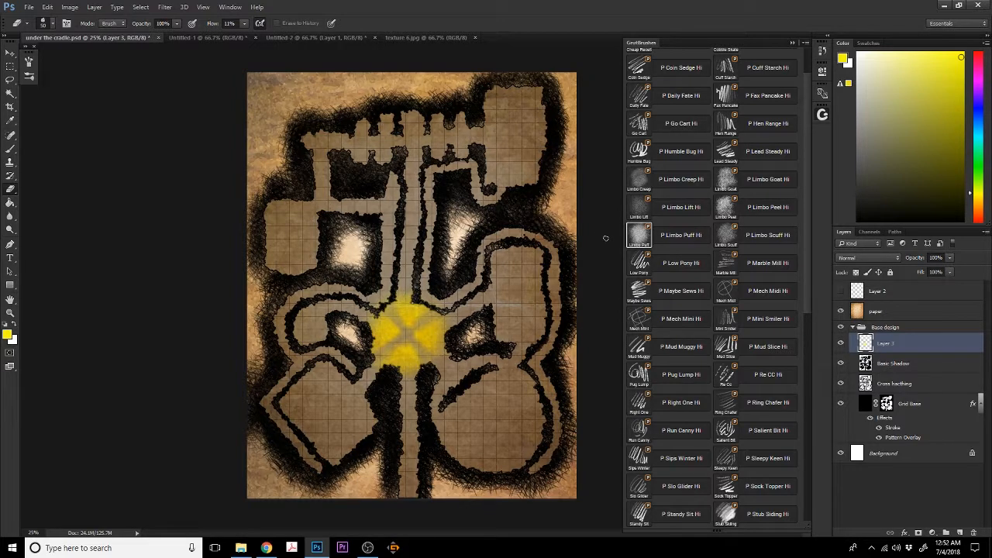
# Try the Dissolve, Multiply and Lighten blend modes on the Layer 3 yellow glow
pyautogui.click(845, 260)
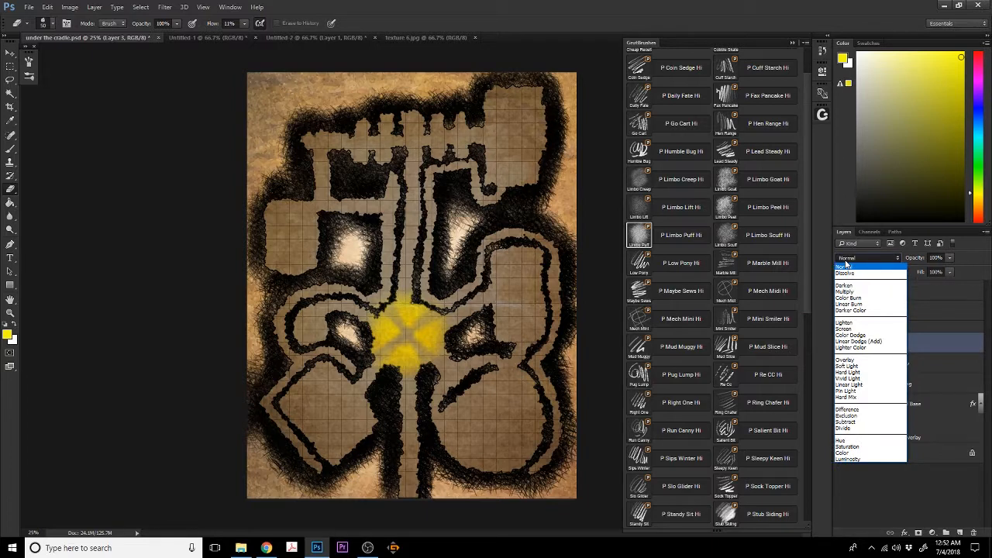
pyautogui.press('Down')
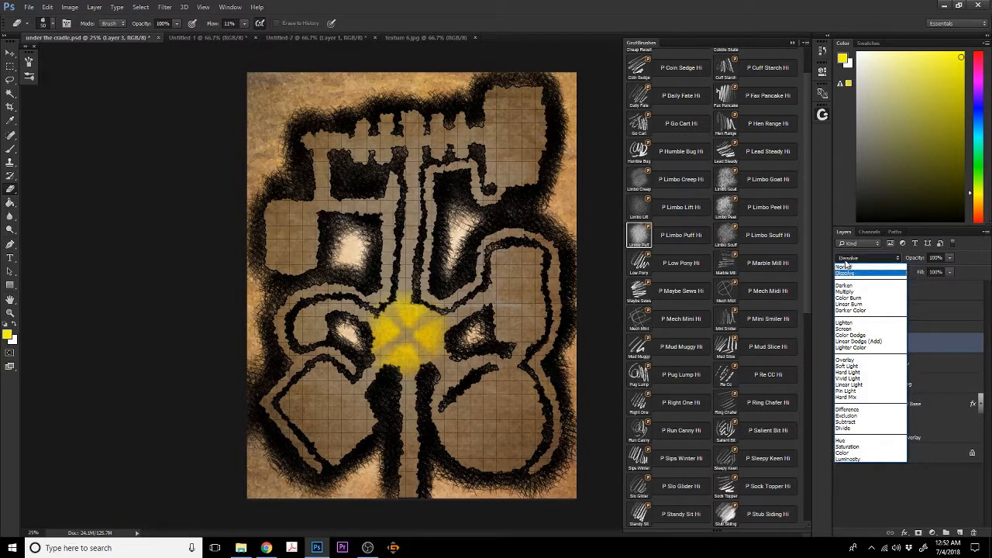
pyautogui.press('Return')
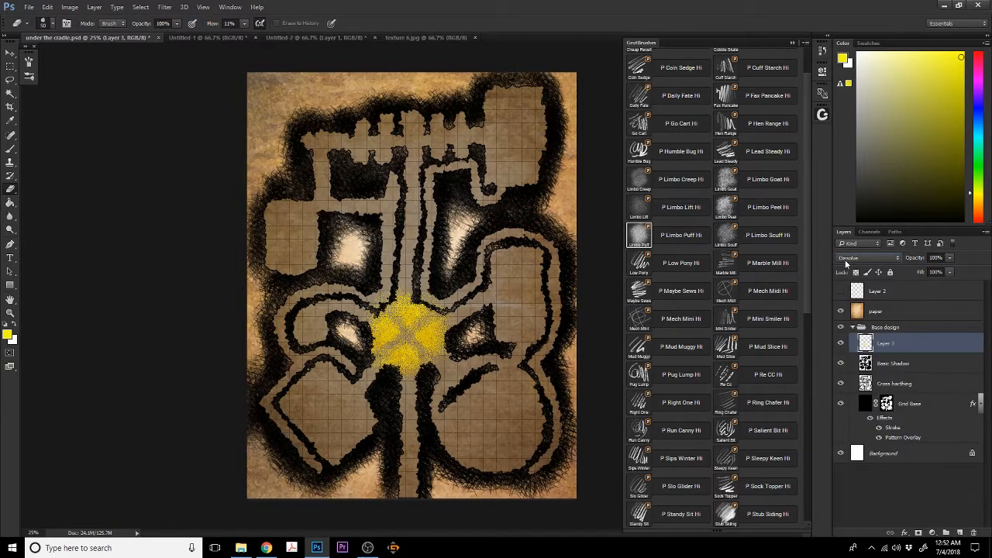
pyautogui.press('Down')
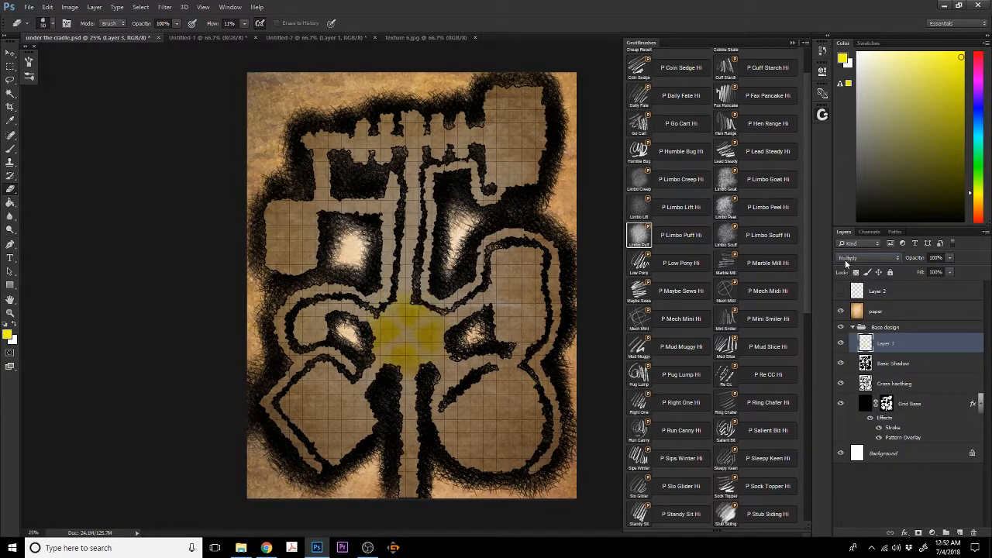
pyautogui.press('Down')
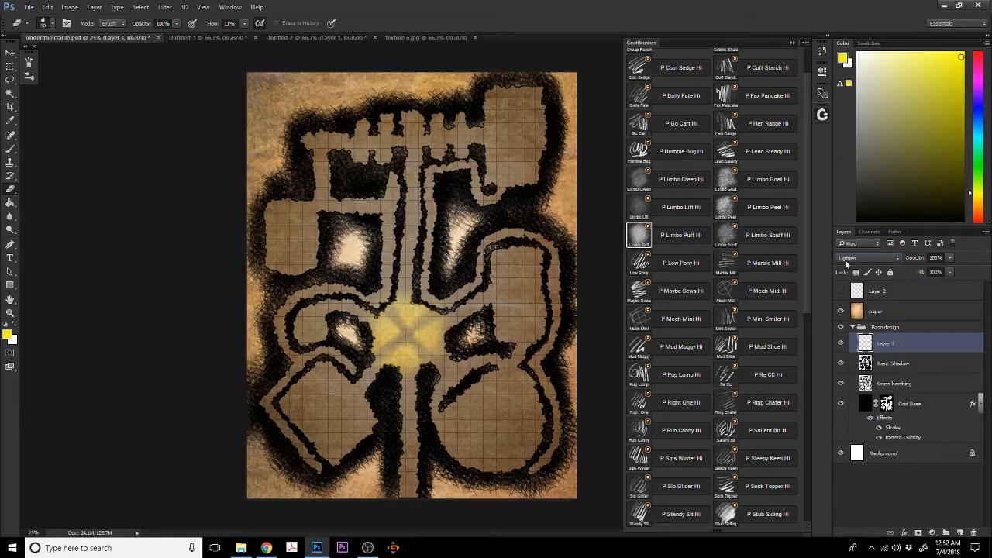
# Try a Hue/Saturation adjustment on the Layer 3 glow, and return the layer's blend mode to Normal
pyautogui.click(70, 7)
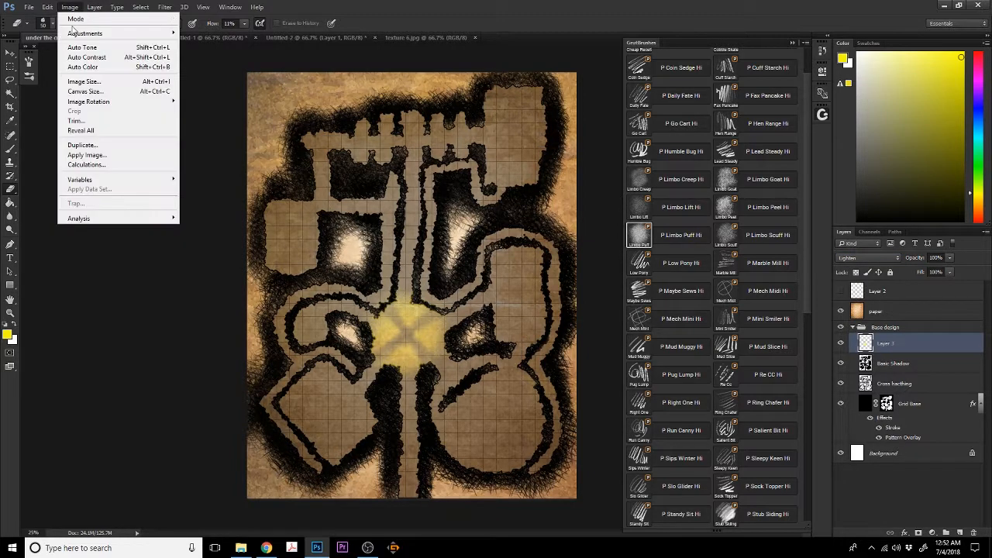
pyautogui.moveTo(116, 35)
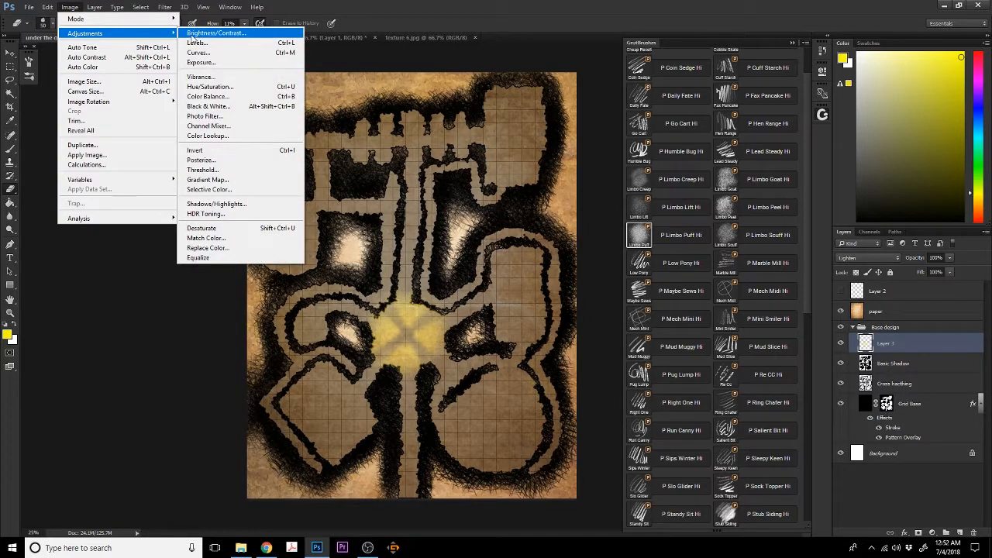
pyautogui.click(206, 86)
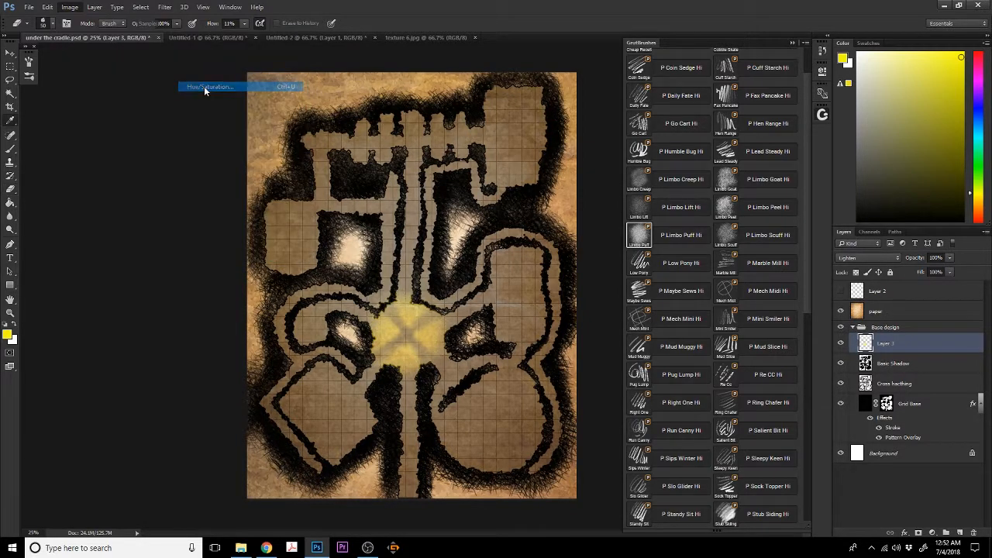
pyautogui.moveTo(766, 160)
pyautogui.mouseDown()
pyautogui.moveTo(759, 163)
pyautogui.moveTo(844, 159)
pyautogui.moveTo(756, 162)
pyautogui.moveTo(769, 162)
pyautogui.mouseUp()
pyautogui.click(871, 125)
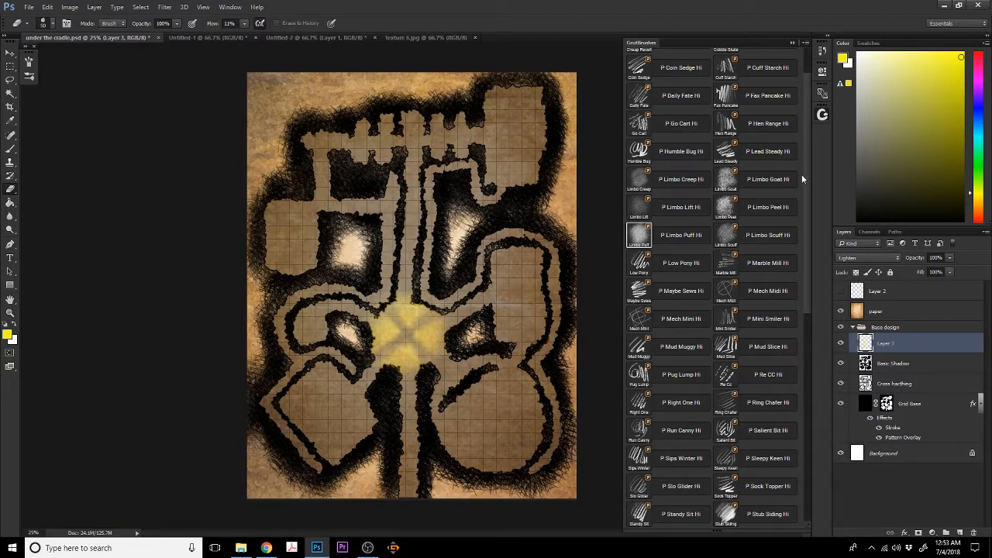
pyautogui.click(851, 259)
pyautogui.click(852, 268)
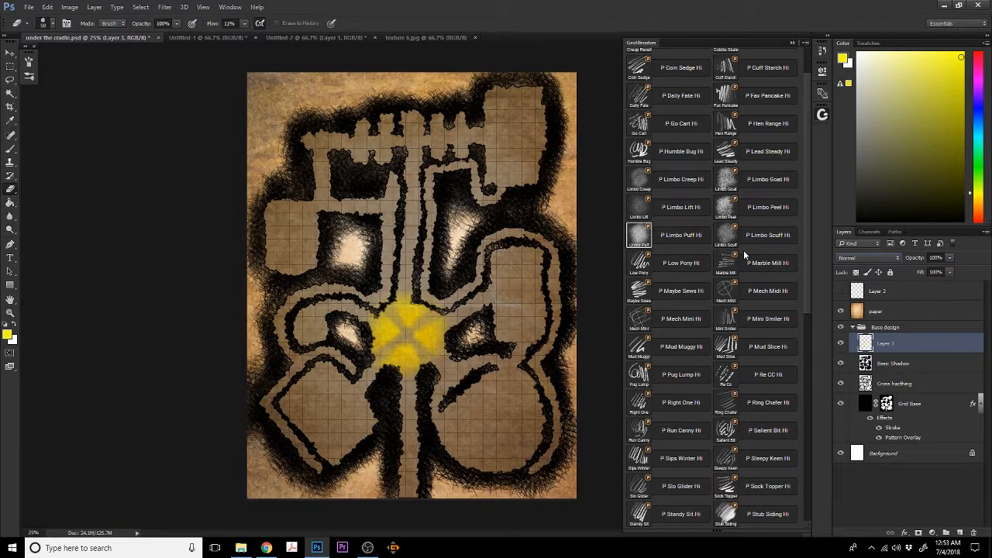
# Paint yellow light with the Limbo Puff brush along the diamond-shaped room's edges and in the small round room above it
pyautogui.click(638, 235)
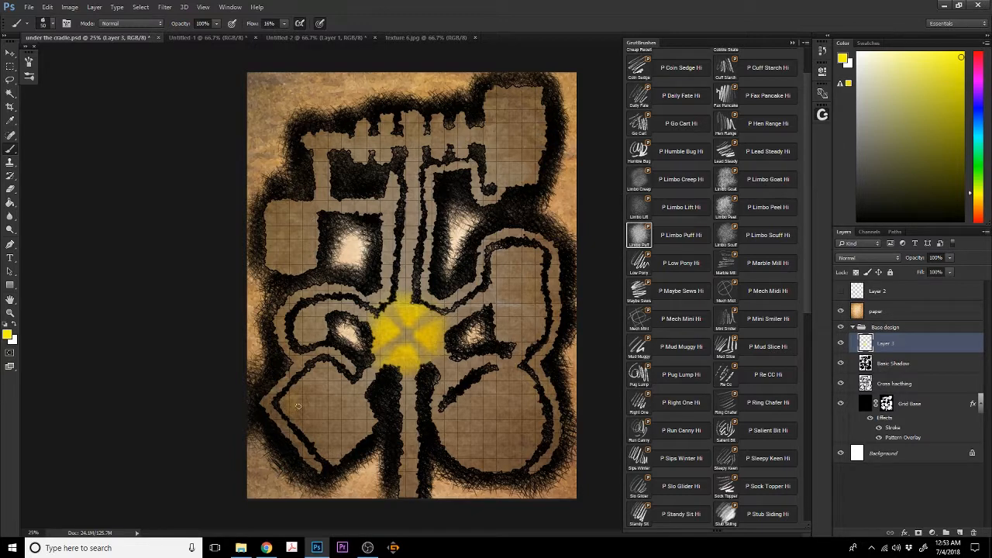
pyautogui.moveTo(298, 406)
pyautogui.mouseDown()
pyautogui.moveTo(289, 416)
pyautogui.moveTo(283, 402)
pyautogui.moveTo(293, 390)
pyautogui.moveTo(289, 417)
pyautogui.moveTo(282, 408)
pyautogui.moveTo(294, 418)
pyautogui.moveTo(302, 395)
pyautogui.moveTo(301, 422)
pyautogui.mouseUp()
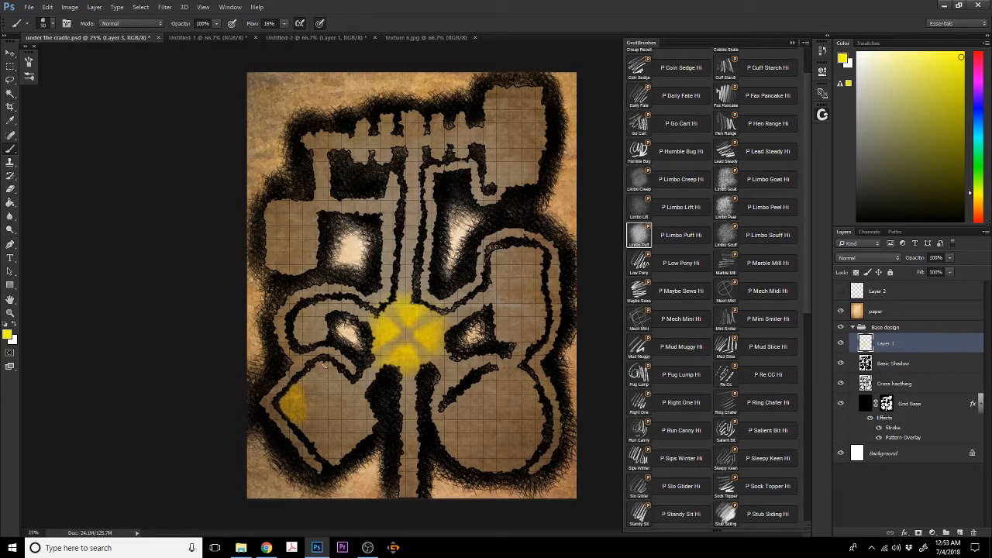
pyautogui.moveTo(326, 364)
pyautogui.mouseDown()
pyautogui.moveTo(319, 373)
pyautogui.moveTo(334, 376)
pyautogui.moveTo(311, 369)
pyautogui.mouseUp()
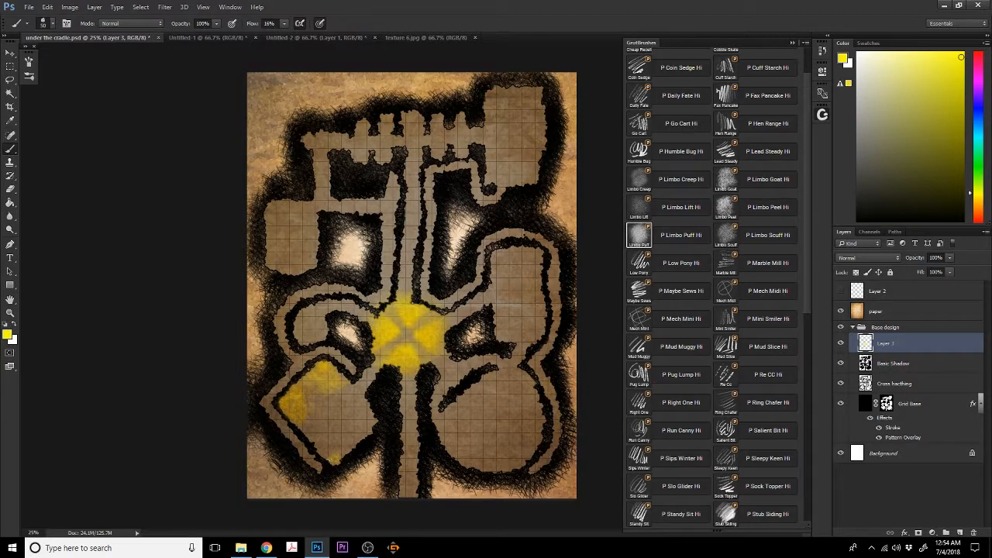
pyautogui.moveTo(351, 445)
pyautogui.mouseDown()
pyautogui.moveTo(324, 445)
pyautogui.moveTo(346, 438)
pyautogui.moveTo(337, 433)
pyautogui.moveTo(347, 435)
pyautogui.moveTo(317, 436)
pyautogui.moveTo(349, 433)
pyautogui.moveTo(354, 444)
pyautogui.moveTo(315, 442)
pyautogui.moveTo(353, 444)
pyautogui.moveTo(339, 437)
pyautogui.moveTo(338, 455)
pyautogui.moveTo(331, 435)
pyautogui.moveTo(344, 458)
pyautogui.mouseUp()
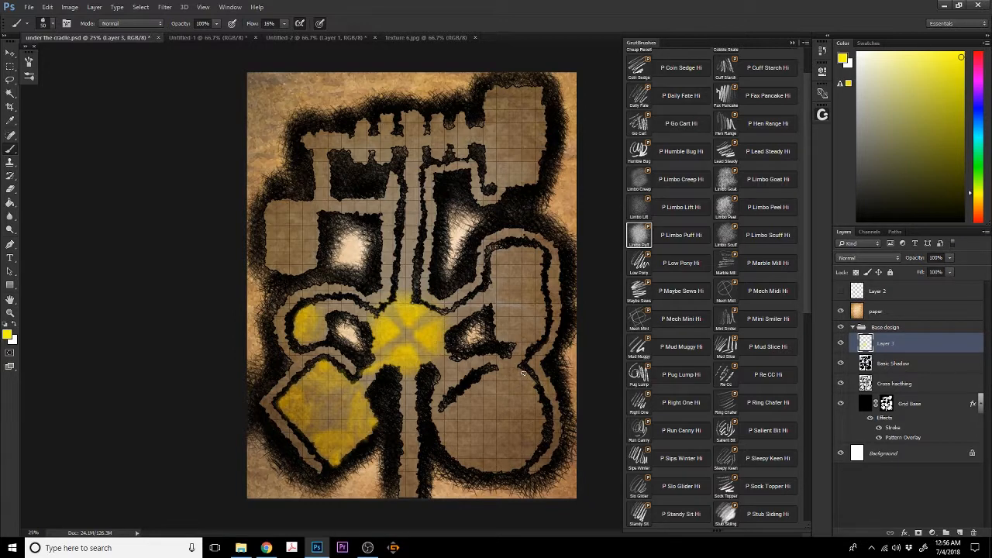
# Enlarge the brush and paint yellow light across the large circular room, leaving a diagonal shadow band
pyautogui.moveTo(524, 372); pyautogui.dragTo(537, 395)
pyautogui.keyDown('alt'); pyautogui.rightClick(512, 409); pyautogui.keyUp('alt')
pyautogui.moveTo(522, 378)
pyautogui.mouseDown()
pyautogui.moveTo(536, 421)
pyautogui.moveTo(515, 393)
pyautogui.moveTo(515, 373)
pyautogui.moveTo(520, 428)
pyautogui.moveTo(511, 369)
pyautogui.moveTo(520, 437)
pyautogui.moveTo(508, 395)
pyautogui.moveTo(526, 420)
pyautogui.moveTo(493, 382)
pyautogui.moveTo(504, 411)
pyautogui.moveTo(491, 381)
pyautogui.moveTo(553, 440)
pyautogui.moveTo(485, 398)
pyautogui.moveTo(528, 425)
pyautogui.moveTo(486, 387)
pyautogui.moveTo(533, 403)
pyautogui.moveTo(524, 372)
pyautogui.moveTo(544, 406)
pyautogui.moveTo(521, 398)
pyautogui.mouseUp()
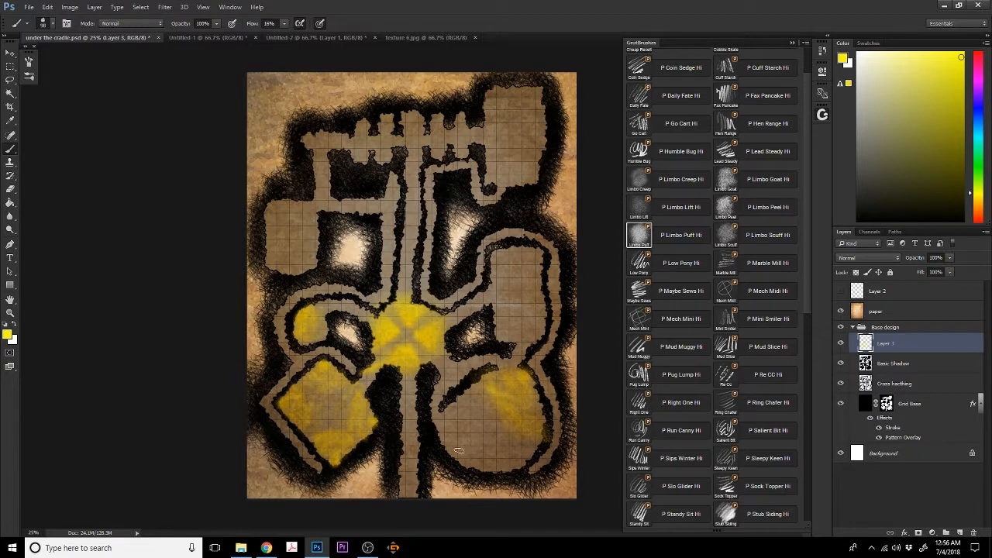
pyautogui.moveTo(456, 449); pyautogui.dragTo(454, 451)
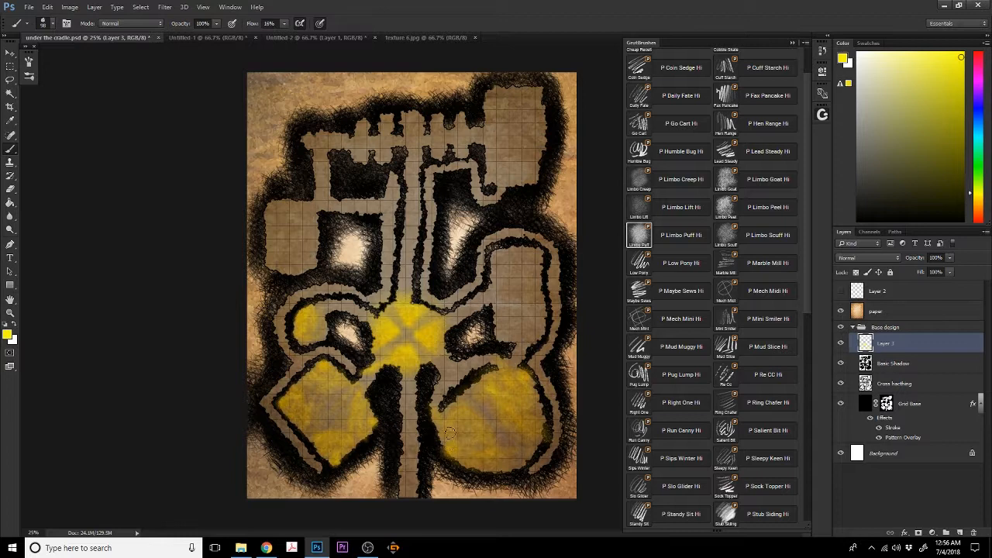
# Paint yellow light from the corners of the rectangular room above the circular room and along the passage between the circular room and central junction
pyautogui.click(10, 188)
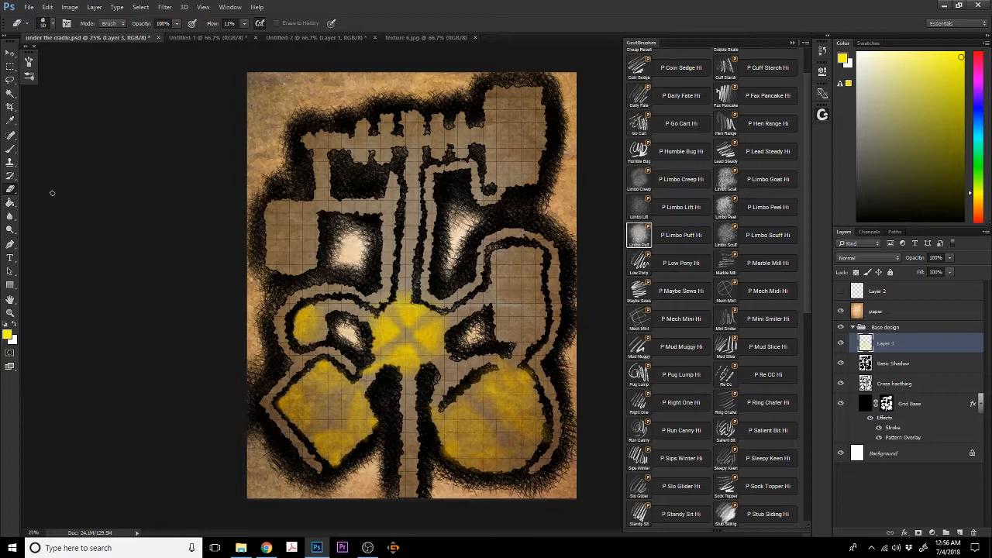
pyautogui.click(10, 148)
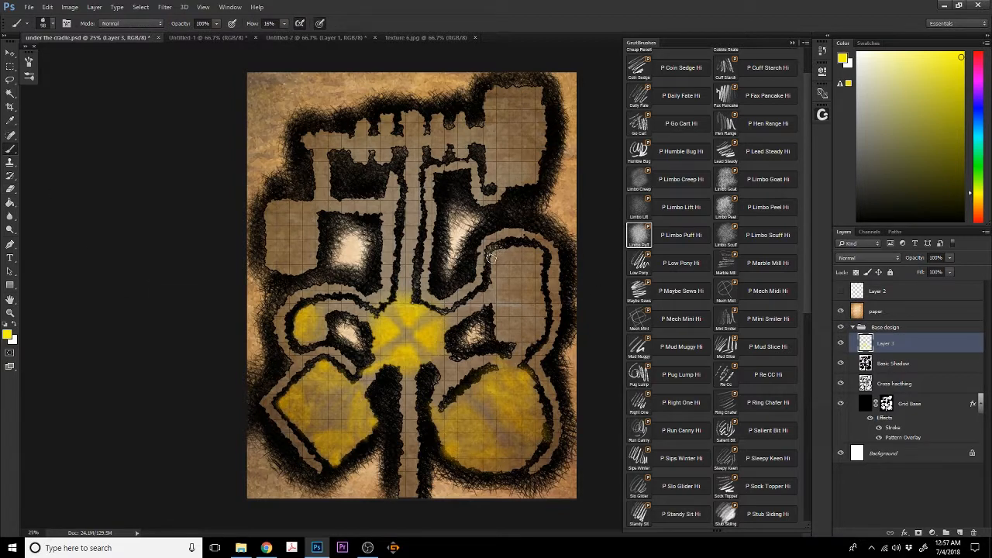
pyautogui.click(493, 250)
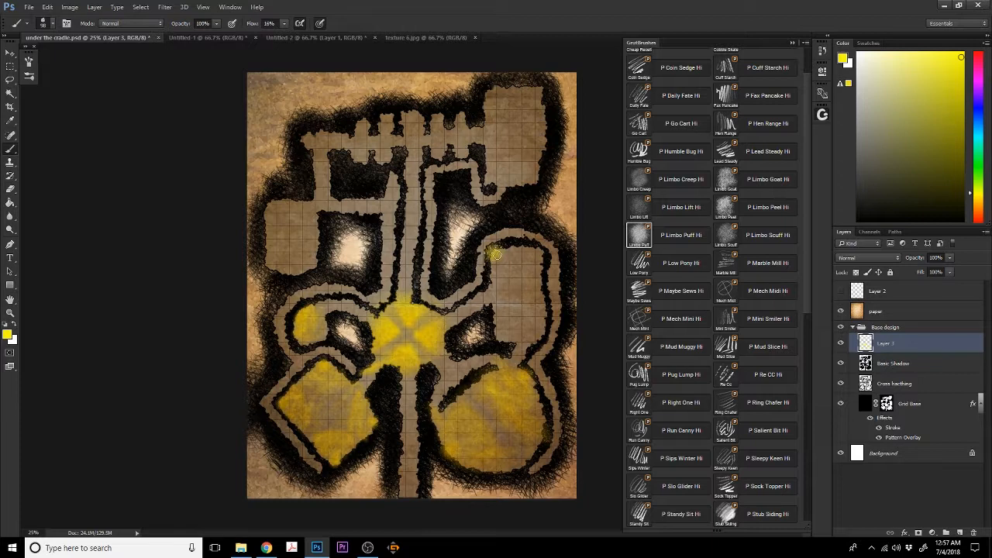
pyautogui.click(538, 254)
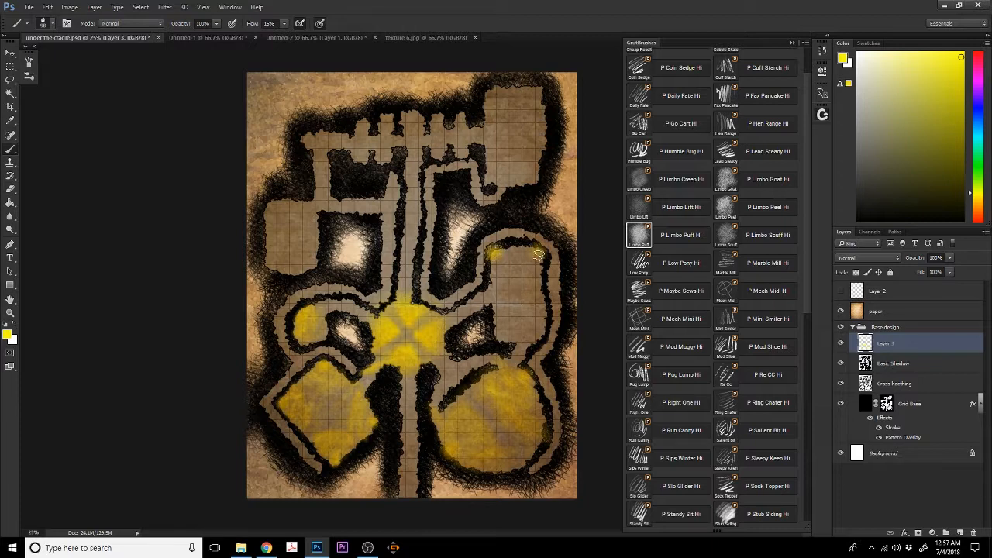
pyautogui.click(541, 333)
pyautogui.click(500, 335)
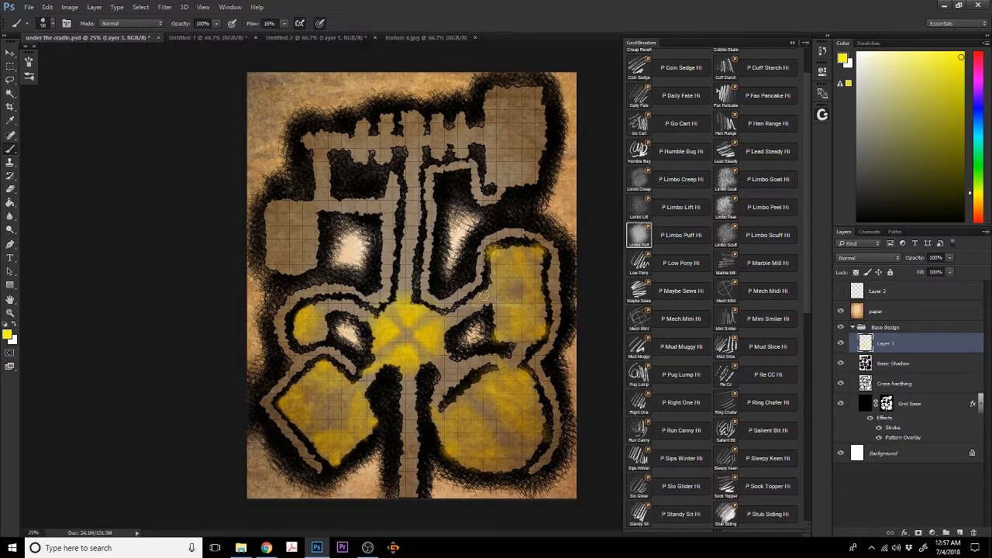
pyautogui.moveTo(503, 359); pyautogui.dragTo(501, 364)
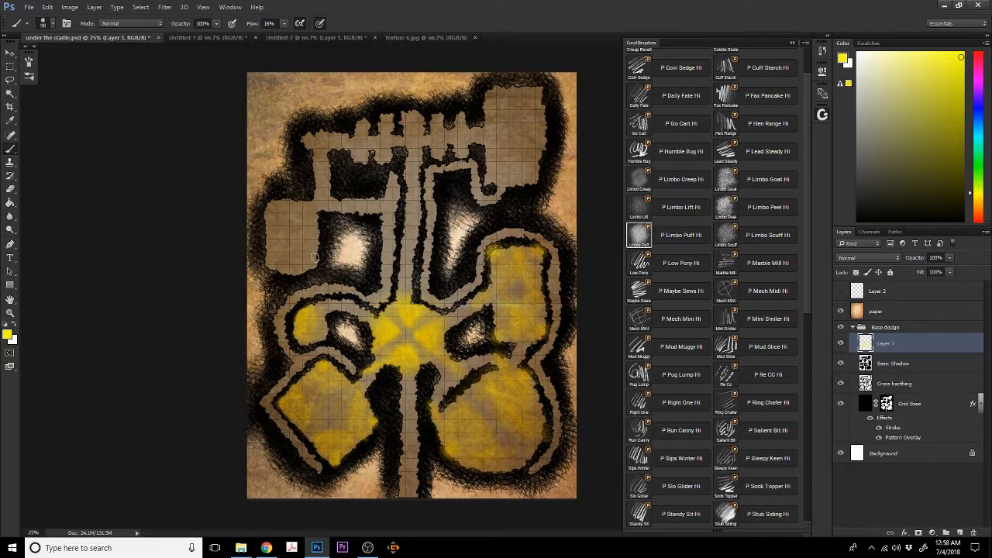
# Paint yellow light in the square western room and dab it into the alcoves along the map's northern corridor
pyautogui.moveTo(313, 259); pyautogui.dragTo(314, 265)
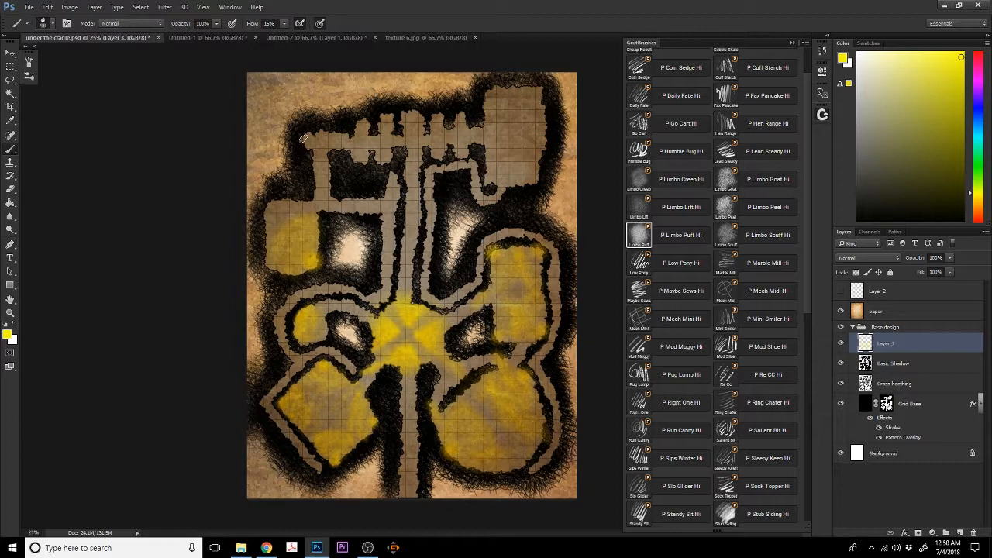
pyautogui.moveTo(301, 138)
pyautogui.mouseDown()
pyautogui.moveTo(304, 133)
pyautogui.moveTo(383, 121)
pyautogui.moveTo(360, 121)
pyautogui.mouseUp()
pyautogui.moveTo(361, 157); pyautogui.dragTo(360, 161)
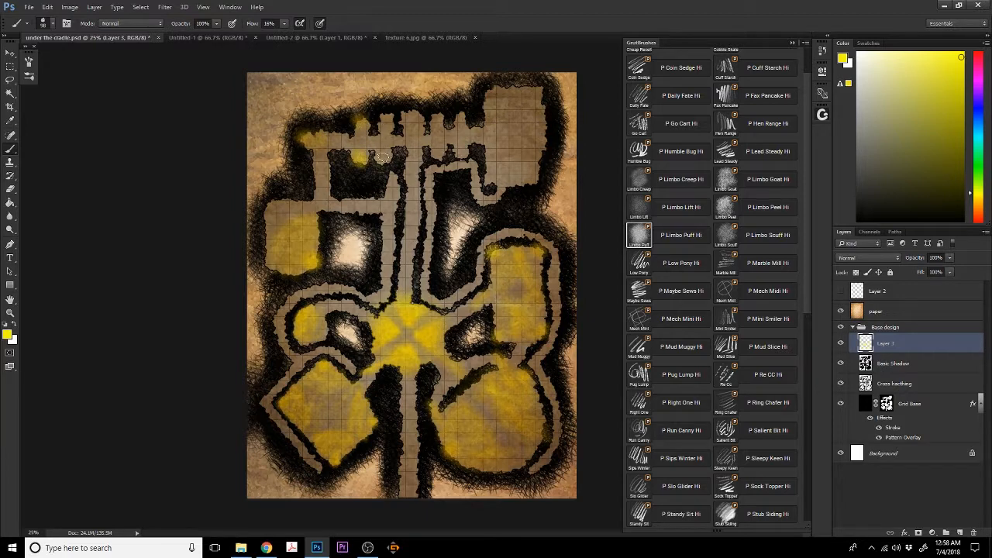
pyautogui.click(381, 159)
pyautogui.click(385, 116)
pyautogui.click(413, 116)
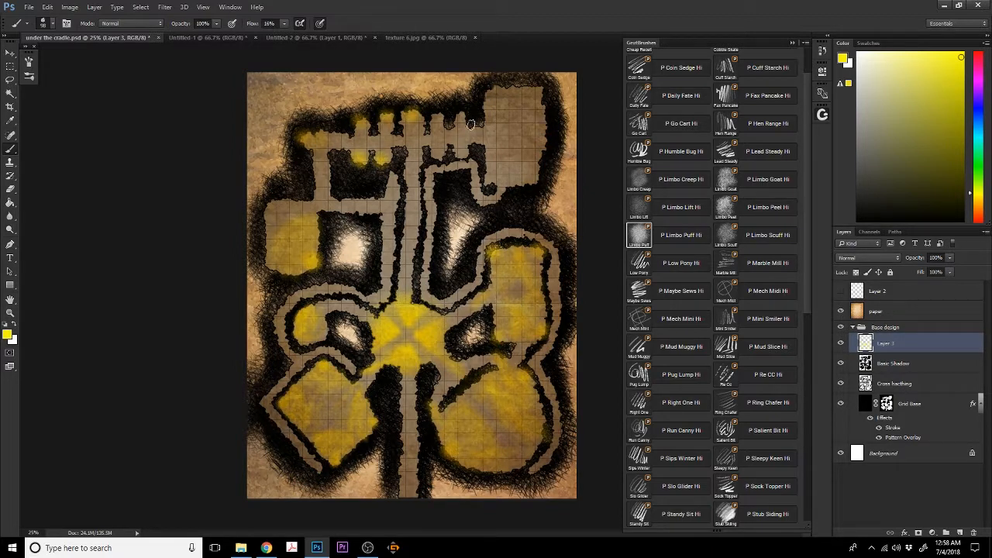
pyautogui.click(439, 117)
pyautogui.click(437, 155)
pyautogui.click(459, 116)
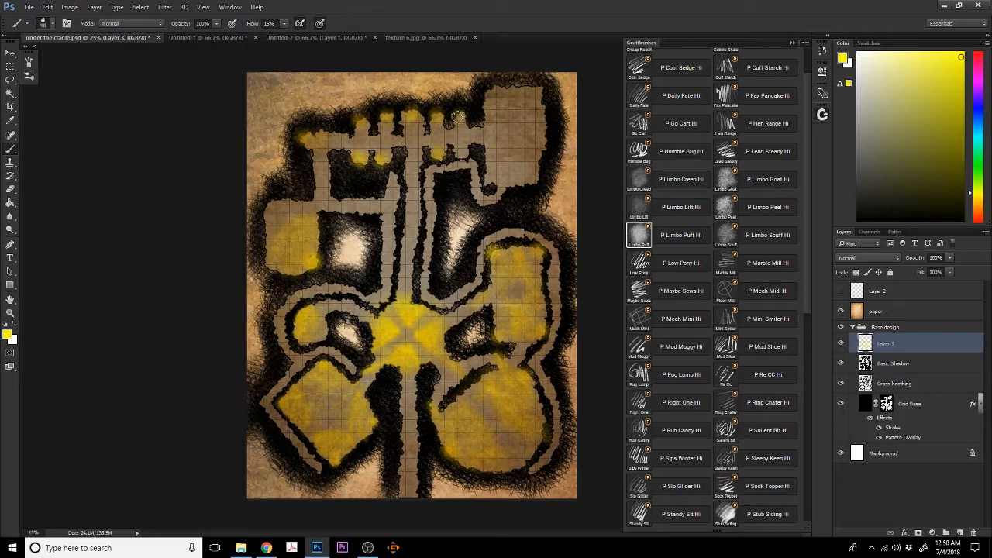
pyautogui.click(457, 153)
pyautogui.click(460, 153)
pyautogui.click(360, 124)
pyautogui.moveTo(358, 149); pyautogui.dragTo(357, 145)
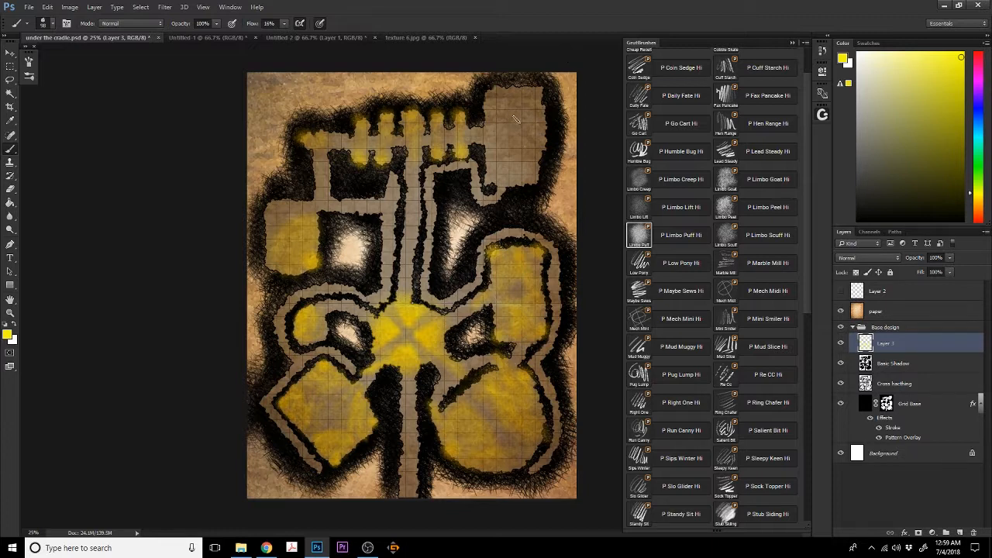
# Paint yellow light inward from all four sides of the northeastern room, leaving crossing diagonal shadow bands
pyautogui.moveTo(535, 80)
pyautogui.mouseDown()
pyautogui.moveTo(515, 114)
pyautogui.moveTo(503, 84)
pyautogui.moveTo(517, 114)
pyautogui.mouseUp()
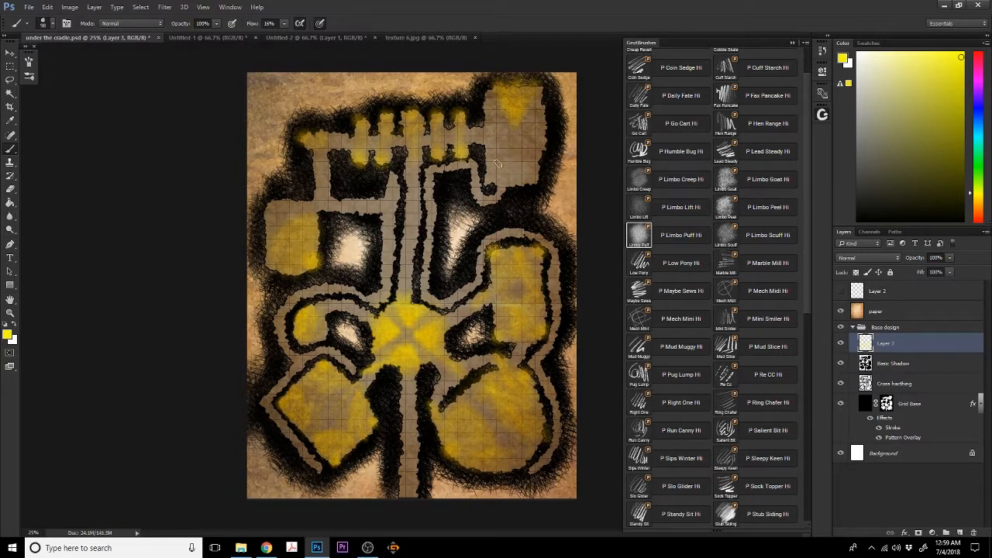
pyautogui.moveTo(499, 164)
pyautogui.mouseDown()
pyautogui.moveTo(526, 158)
pyautogui.moveTo(513, 150)
pyautogui.moveTo(528, 181)
pyautogui.moveTo(502, 166)
pyautogui.moveTo(508, 176)
pyautogui.moveTo(493, 192)
pyautogui.moveTo(530, 151)
pyautogui.moveTo(496, 189)
pyautogui.mouseUp()
pyautogui.moveTo(527, 130)
pyautogui.mouseDown()
pyautogui.moveTo(555, 146)
pyautogui.moveTo(533, 137)
pyautogui.moveTo(548, 122)
pyautogui.moveTo(519, 133)
pyautogui.mouseUp()
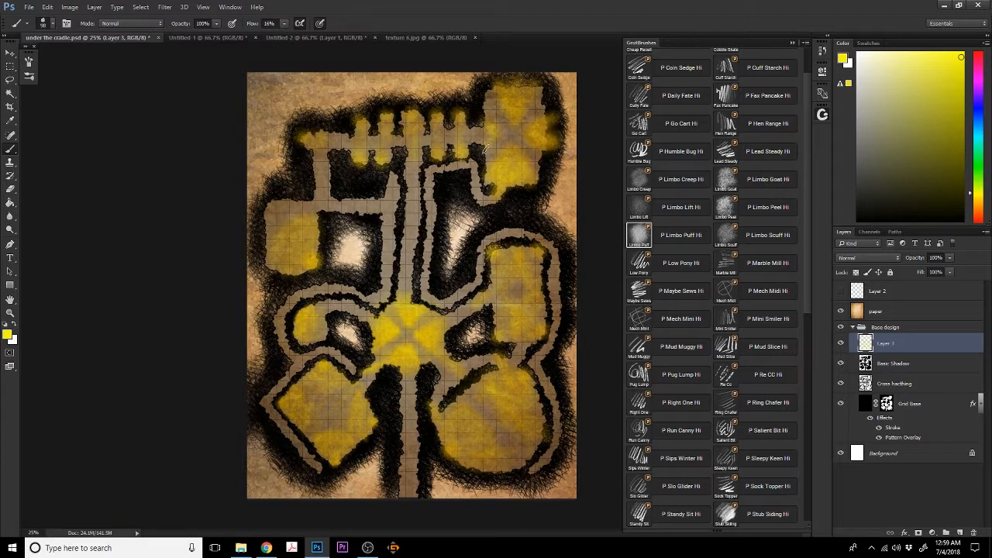
pyautogui.moveTo(486, 136)
pyautogui.mouseDown()
pyautogui.moveTo(490, 118)
pyautogui.moveTo(493, 142)
pyautogui.mouseUp()
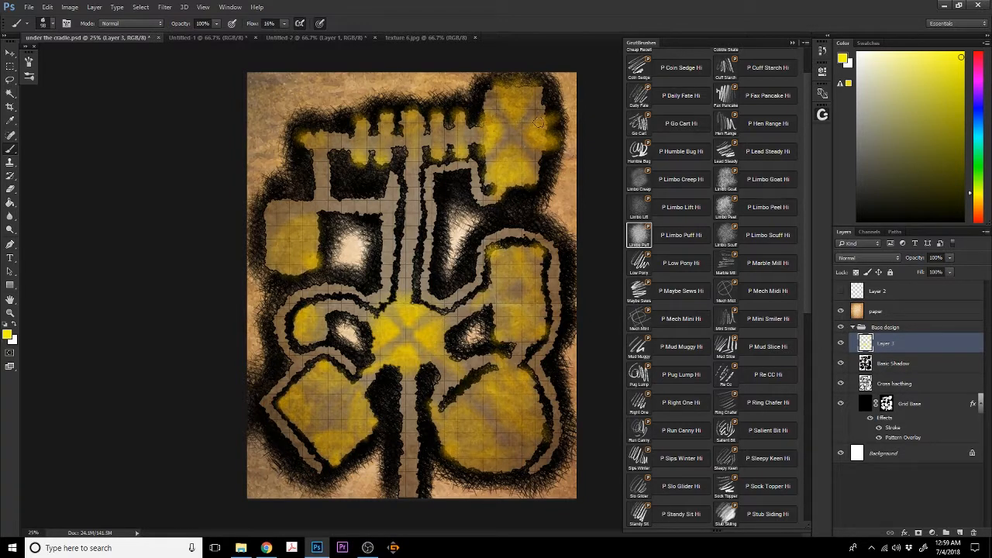
pyautogui.moveTo(548, 122)
pyautogui.mouseDown()
pyautogui.moveTo(546, 110)
pyautogui.moveTo(550, 151)
pyautogui.mouseUp()
pyautogui.moveTo(545, 147); pyautogui.dragTo(550, 158)
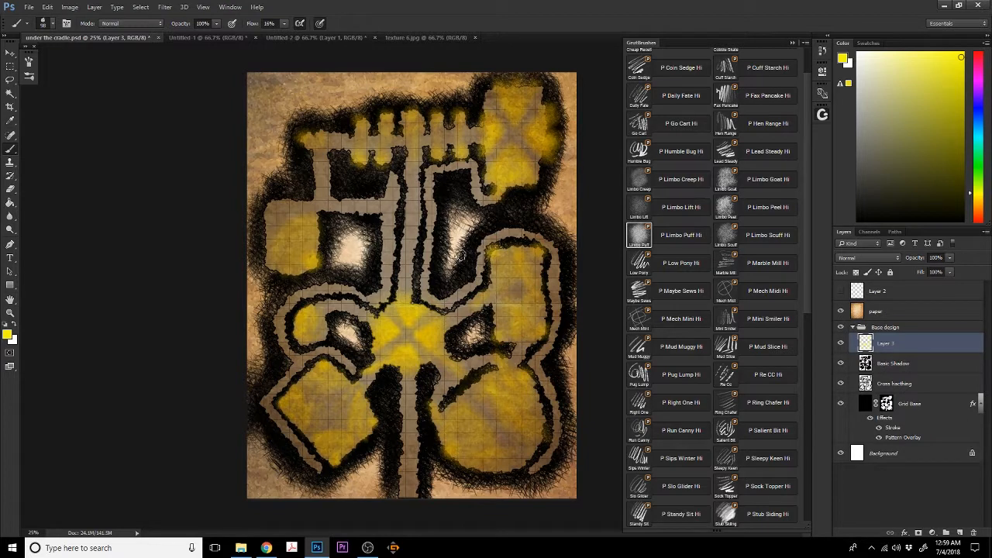
# Clear the yellow paint on Layer 3 outside the Grid Base mask so the new room lights stay on the floor
pyautogui.click(10, 188)
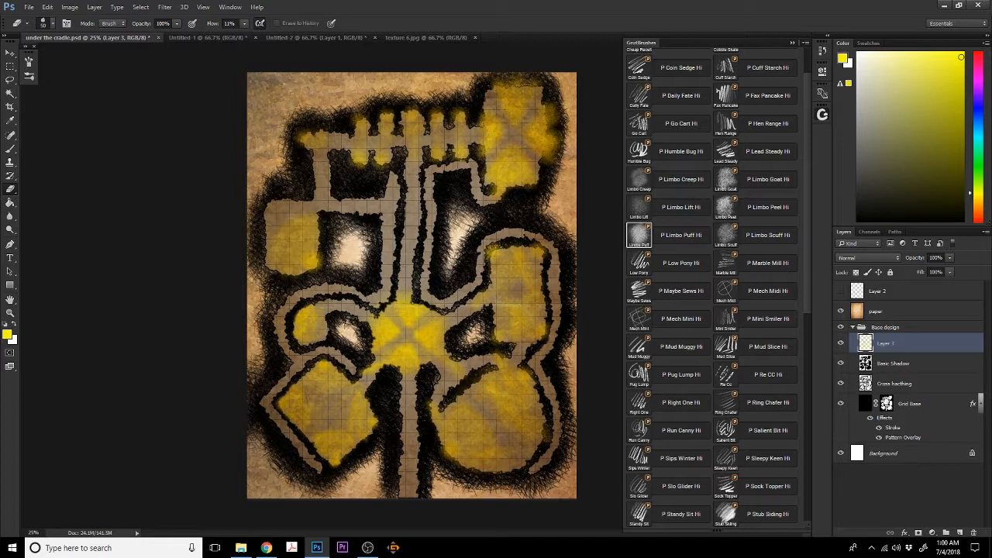
pyautogui.keyDown('ctrl'); pyautogui.click(885, 404); pyautogui.keyUp('ctrl')
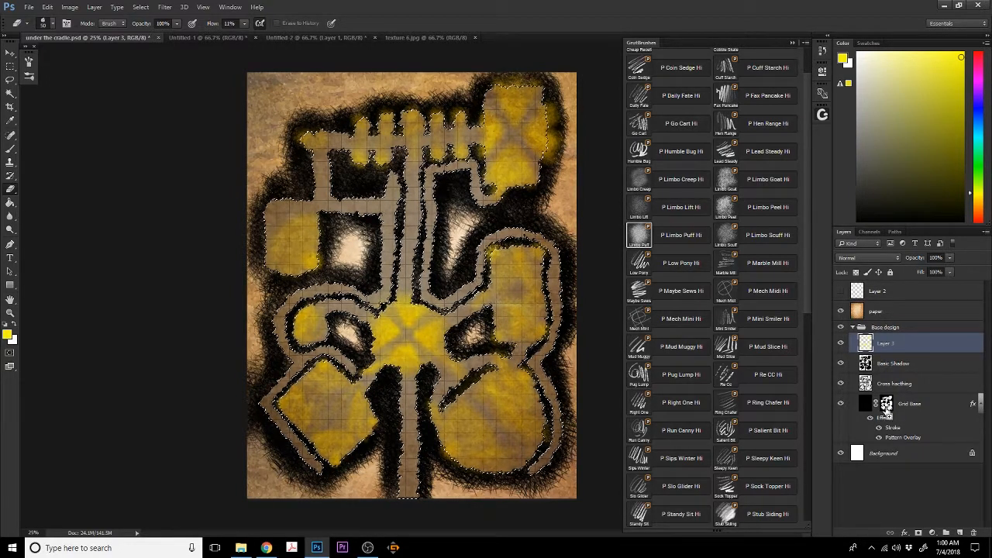
pyautogui.hotkey('ctrl', 'shift', 'i')
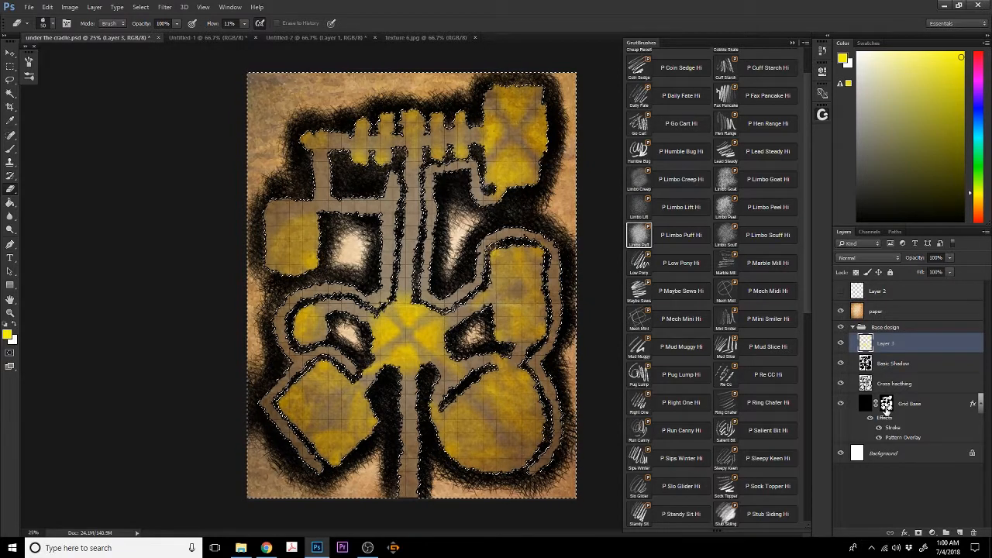
pyautogui.press('Delete')
pyautogui.hotkey('ctrl', 'd')
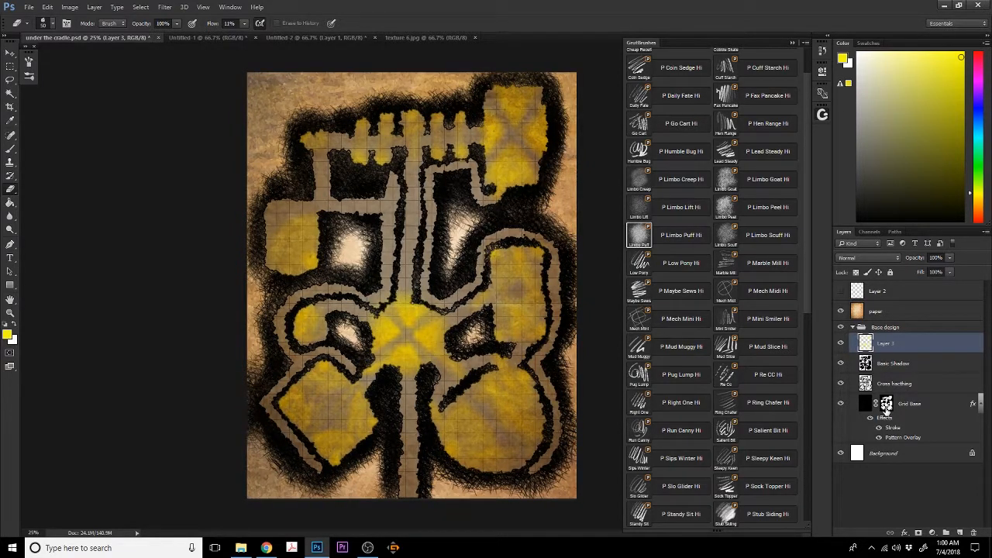
# Switch back to the Brush tool and set the Basic Shadow layer's opacity to 56%
pyautogui.click(10, 149)
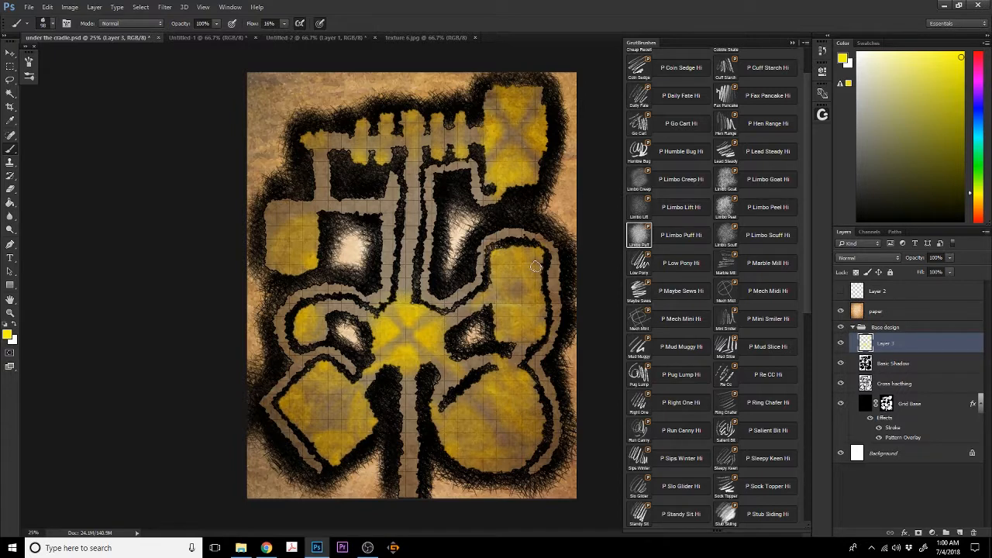
pyautogui.click(879, 364)
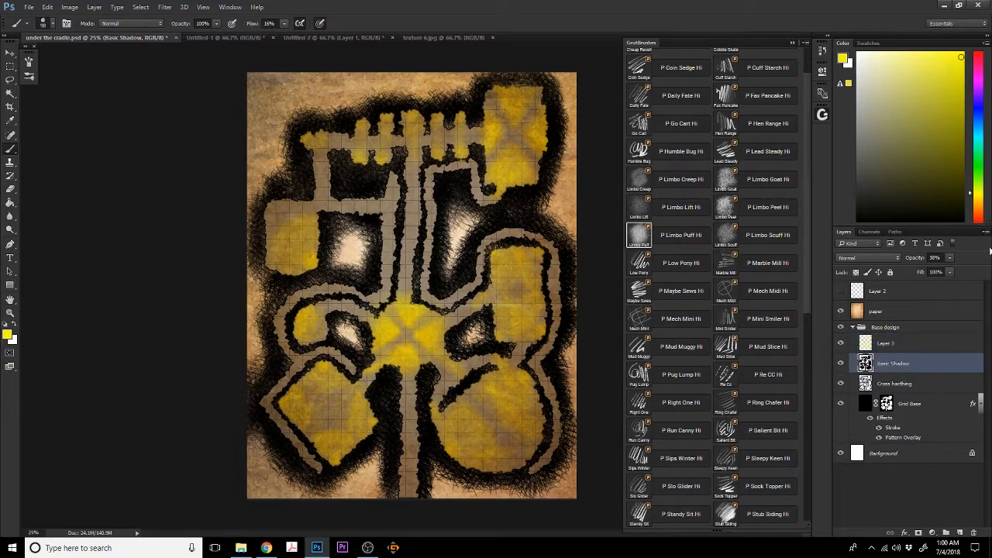
pyautogui.click(949, 258)
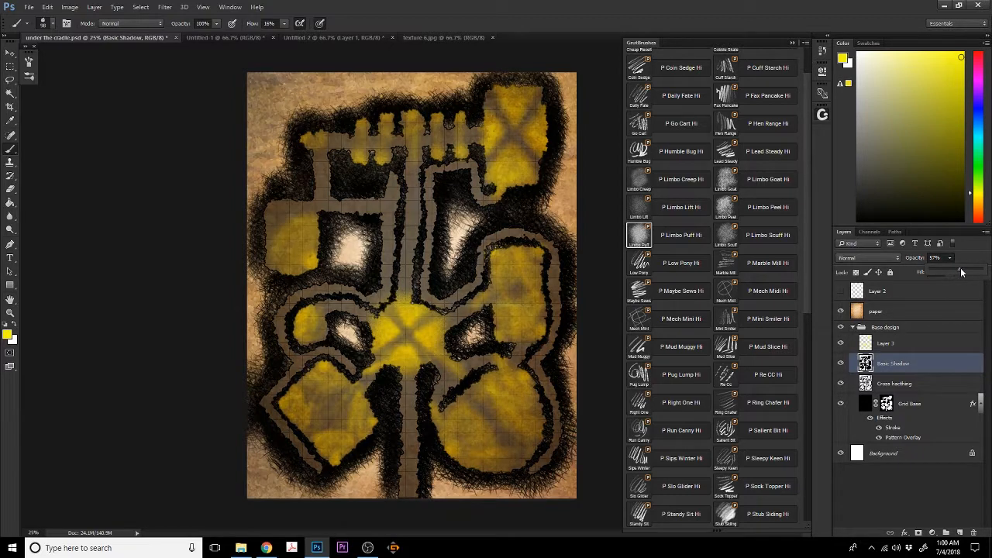
pyautogui.moveTo(960, 272); pyautogui.dragTo(960, 271)
# Try Lighten, Color Dodge, Hard Light, Hard Mix and Exclusion blending on the Basic Shadow layer, and return it to Normal
pyautogui.click(862, 257)
pyautogui.click(856, 323)
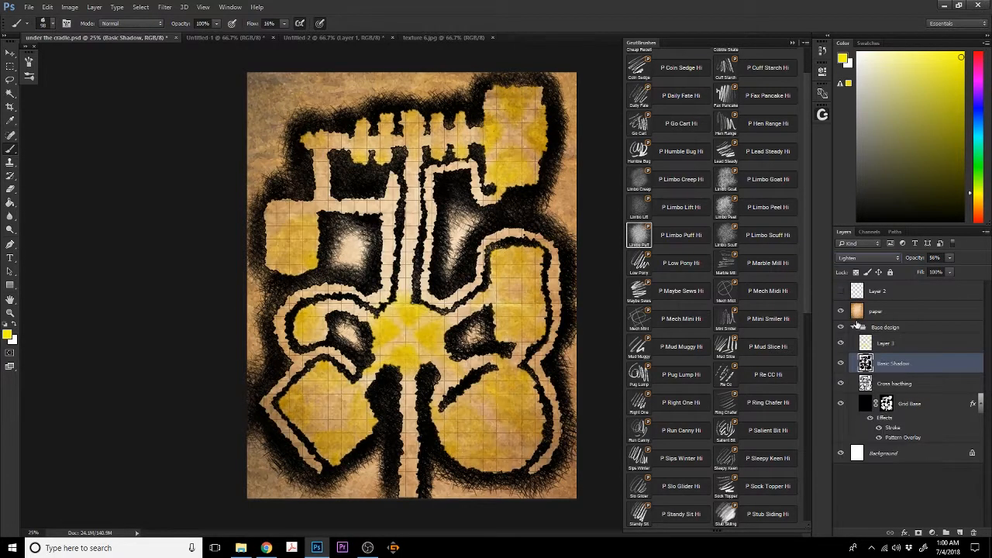
pyautogui.click(866, 258)
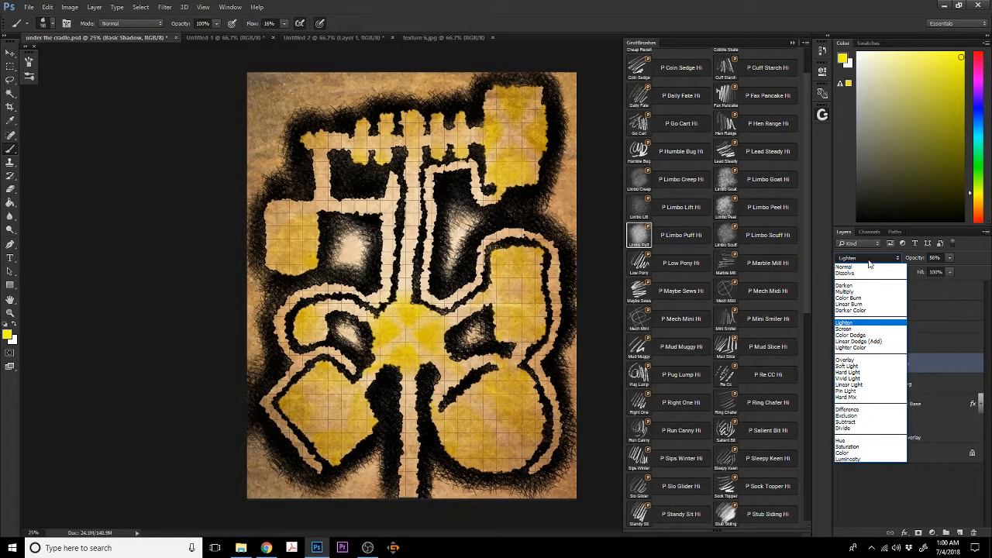
pyautogui.press('Down')
pyautogui.press('Return')
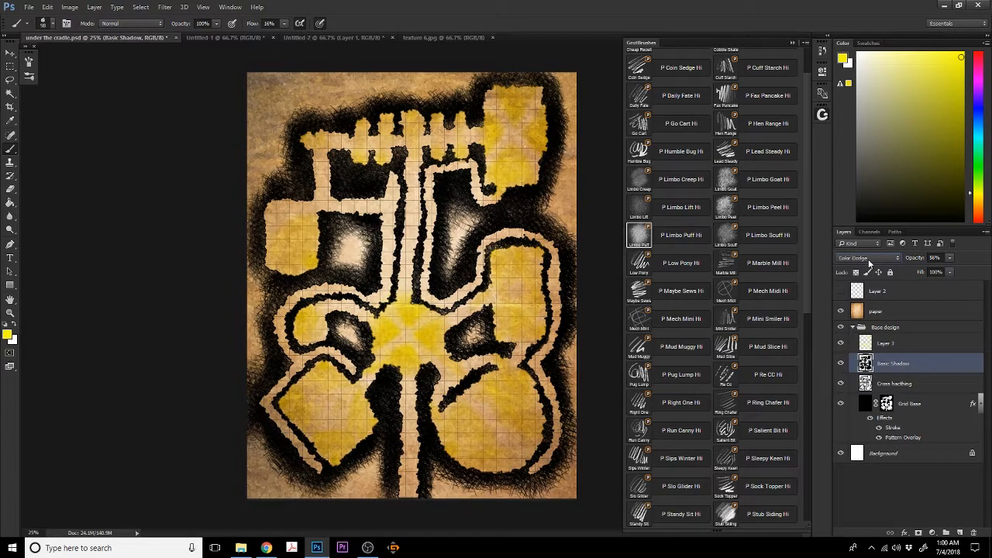
pyautogui.press('Down')
pyautogui.press('Down')
pyautogui.press('Down')
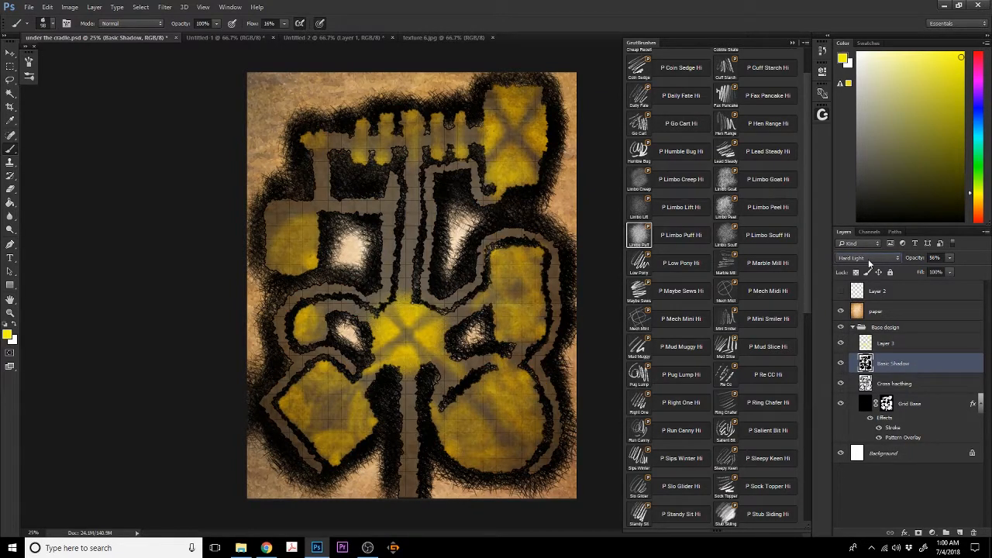
pyautogui.press('Down')
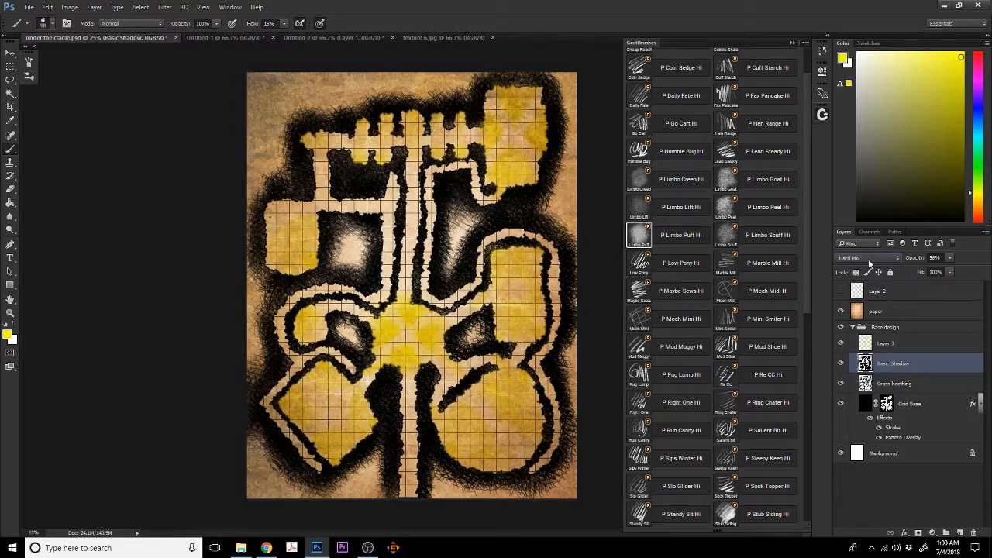
pyautogui.press('Down')
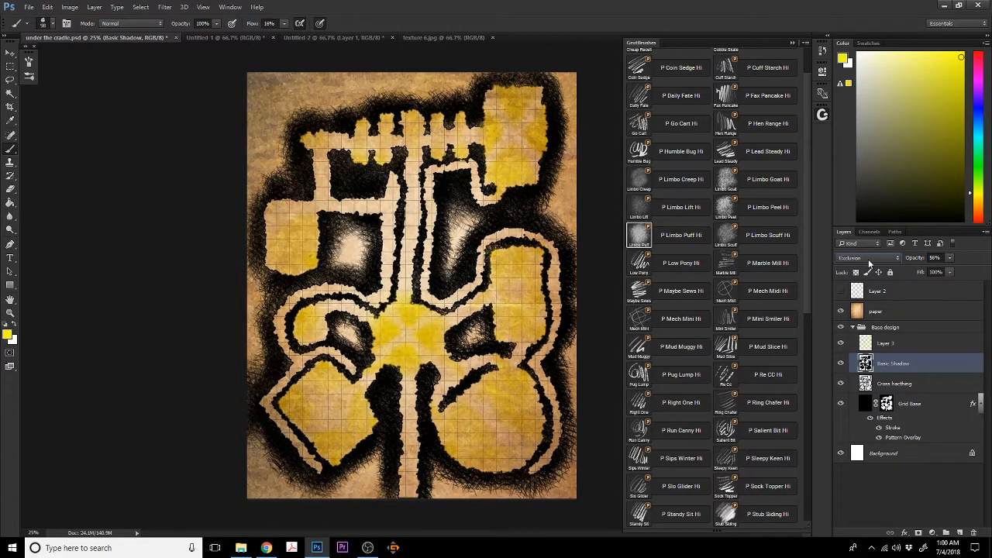
pyautogui.press('Up')
pyautogui.press('Up')
pyautogui.press('Up')
pyautogui.press('Up')
pyautogui.press('Up')
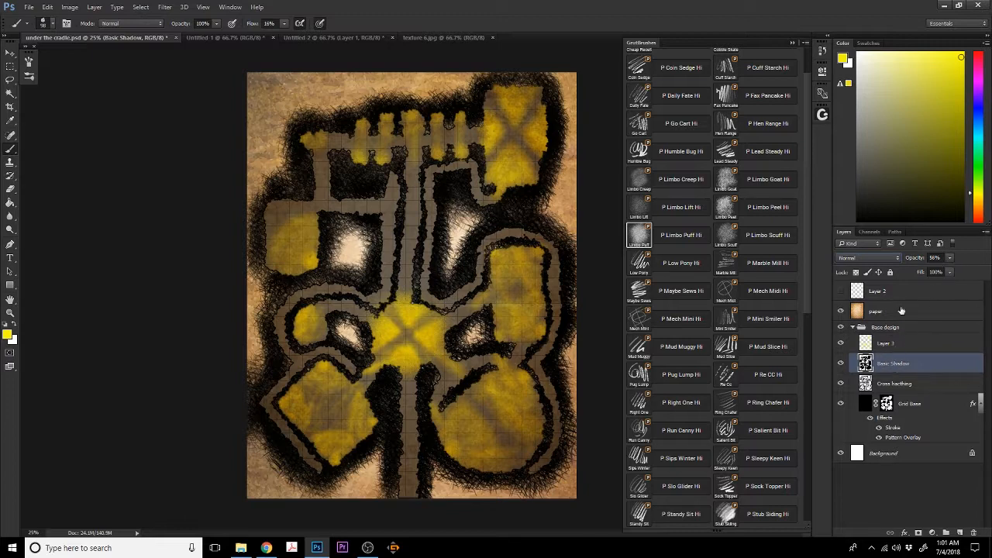
# Try the Linear Burn, Lighten and Overlay blend modes on Layer 3's yellow lights
pyautogui.click(890, 346)
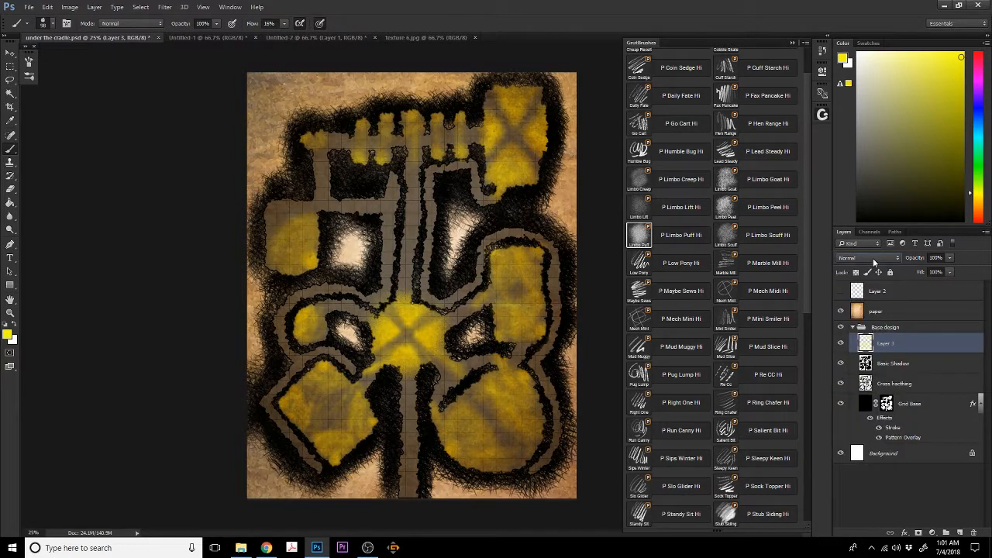
pyautogui.scroll(-5, 873, 258)
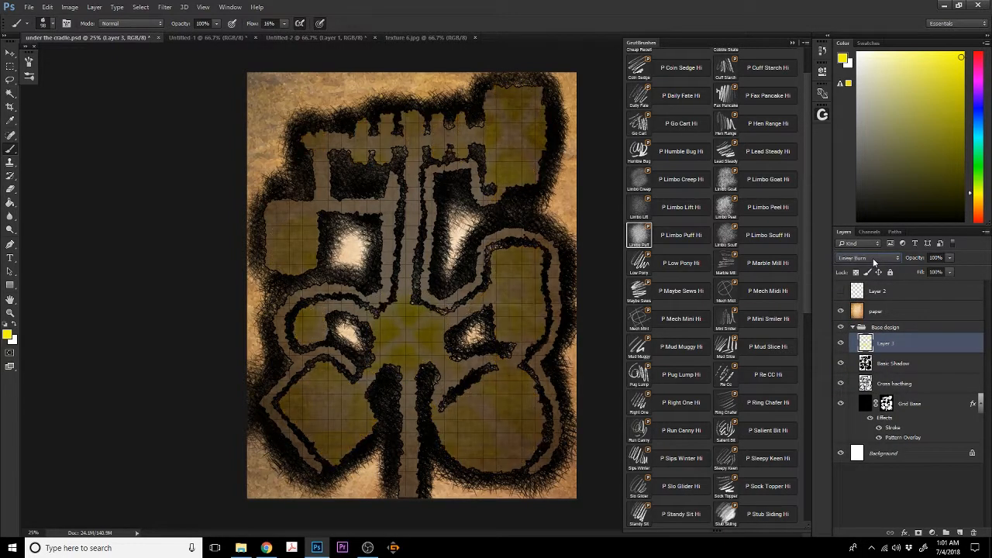
pyautogui.scroll(-2, 873, 258)
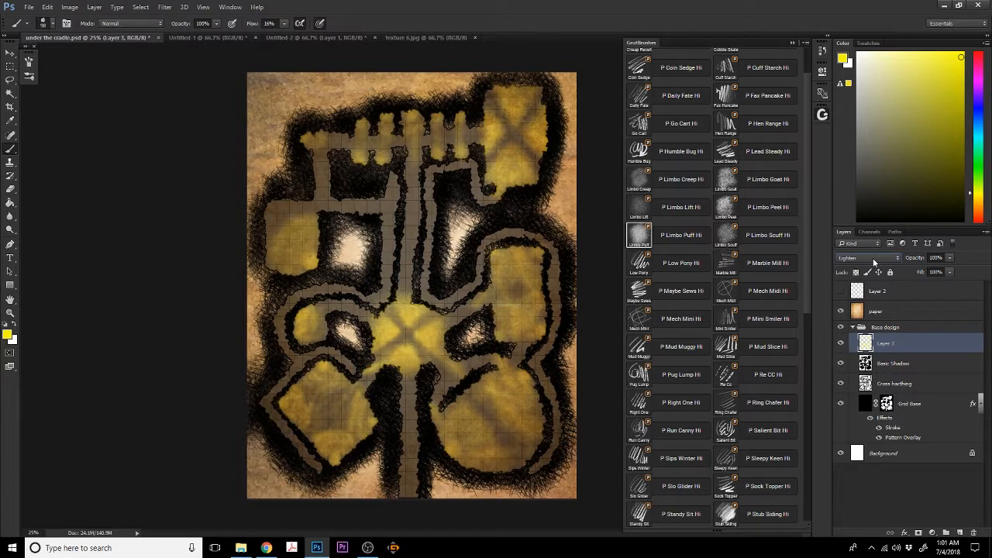
pyautogui.scroll(-2, 873, 258)
pyautogui.scroll(-2, 874, 262)
pyautogui.scroll(-1, 874, 262)
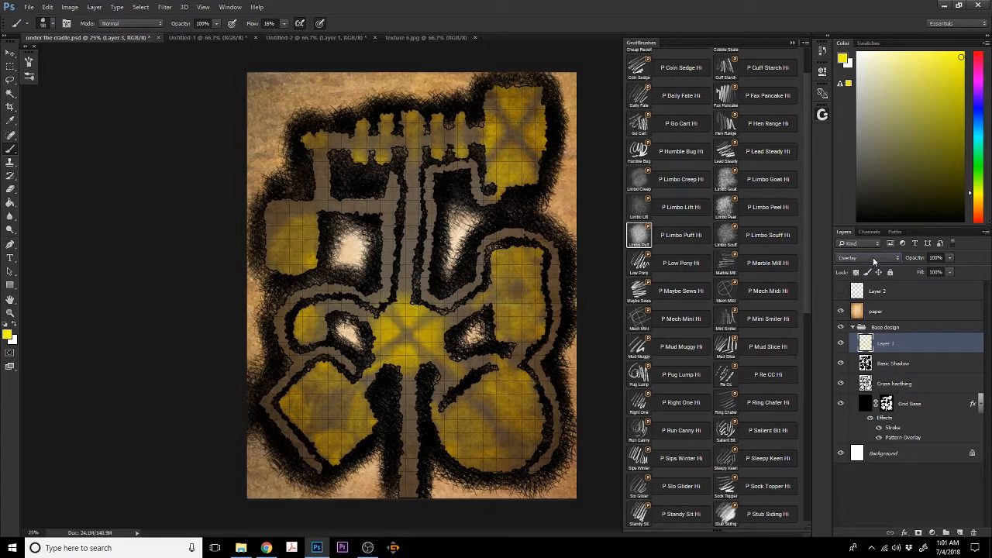
# Try Layer 3 at 62% opacity, restore it to 100%, and return its blend mode to Normal
pyautogui.click(947, 259)
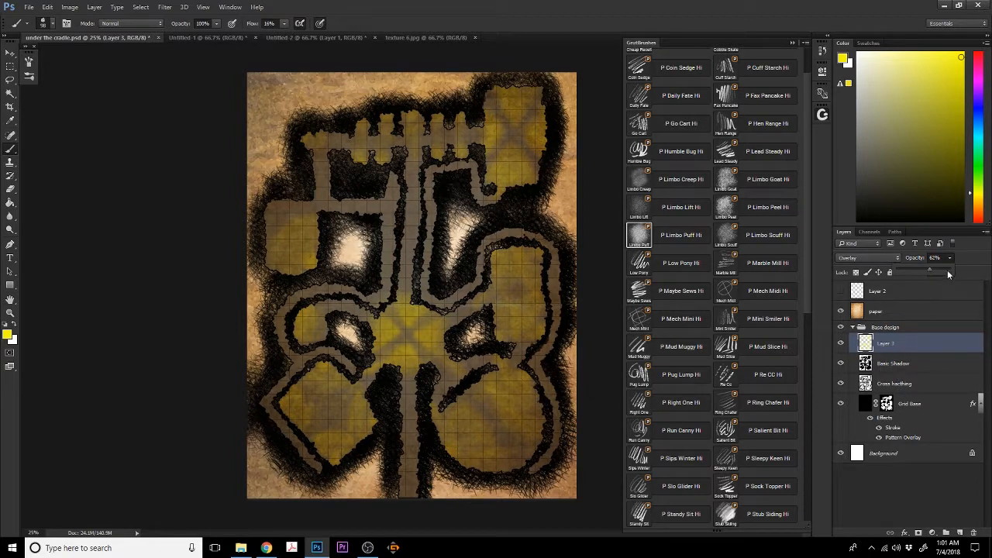
pyautogui.moveTo(929, 270); pyautogui.dragTo(987, 273)
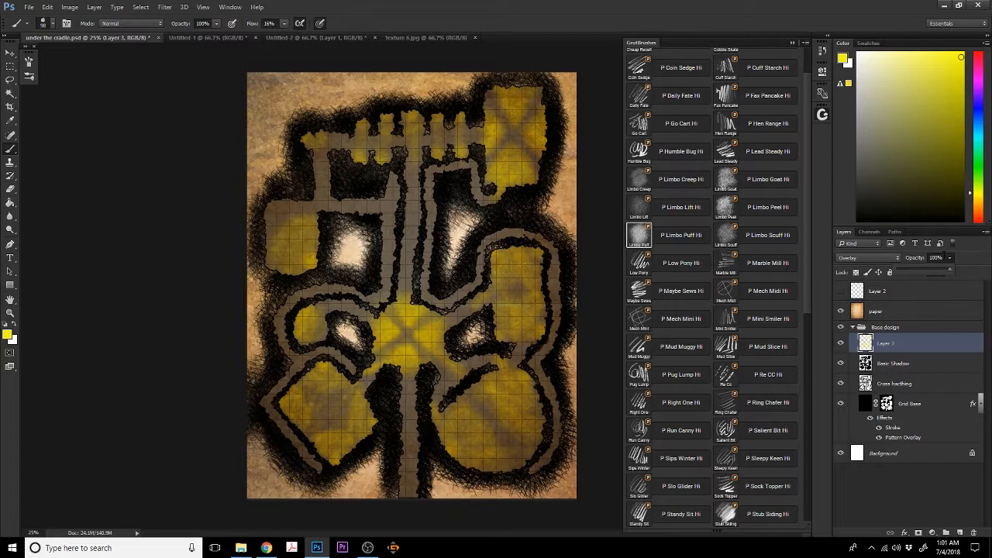
pyautogui.click(879, 258)
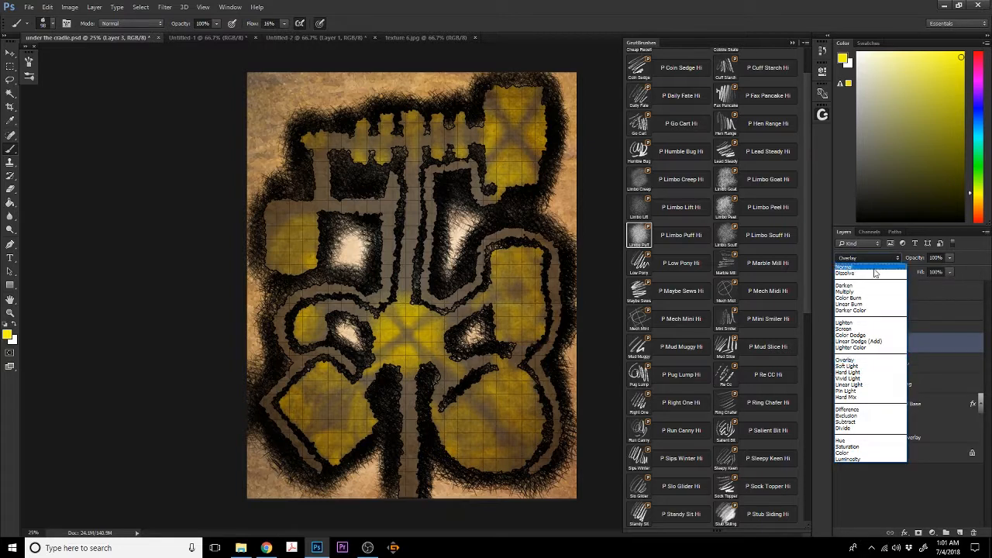
pyautogui.click(872, 265)
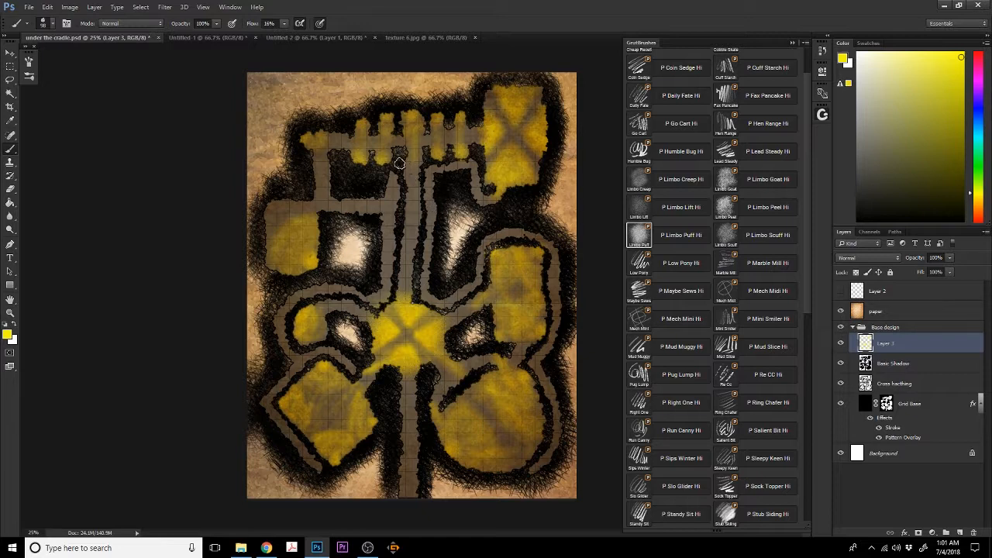
# Paint yellow light with a 50 px brush along the central vertical corridor from the northern hallway to the central junction
pyautogui.keyDown('alt'); pyautogui.rightClick(400, 213); pyautogui.keyUp('alt')
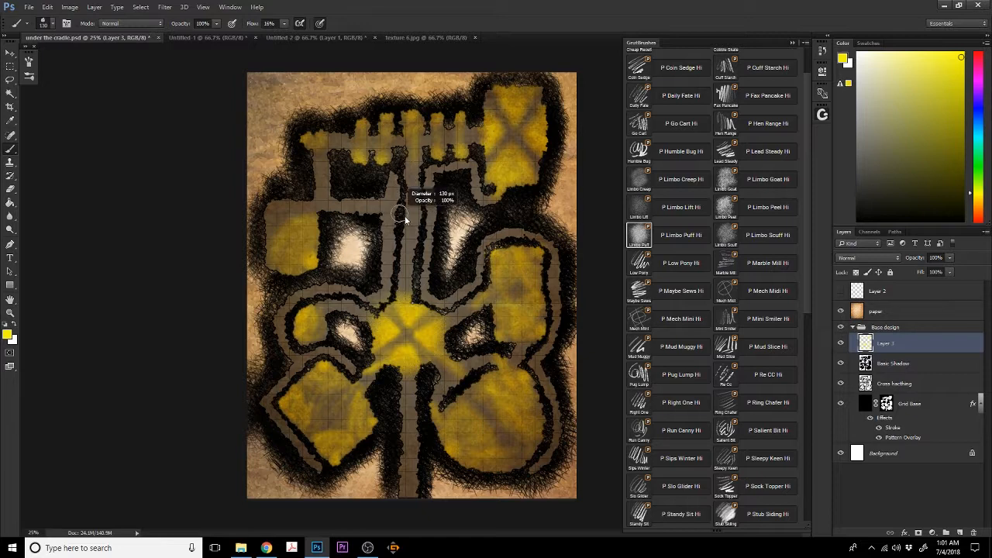
pyautogui.moveTo(404, 219); pyautogui.dragTo(398, 215)
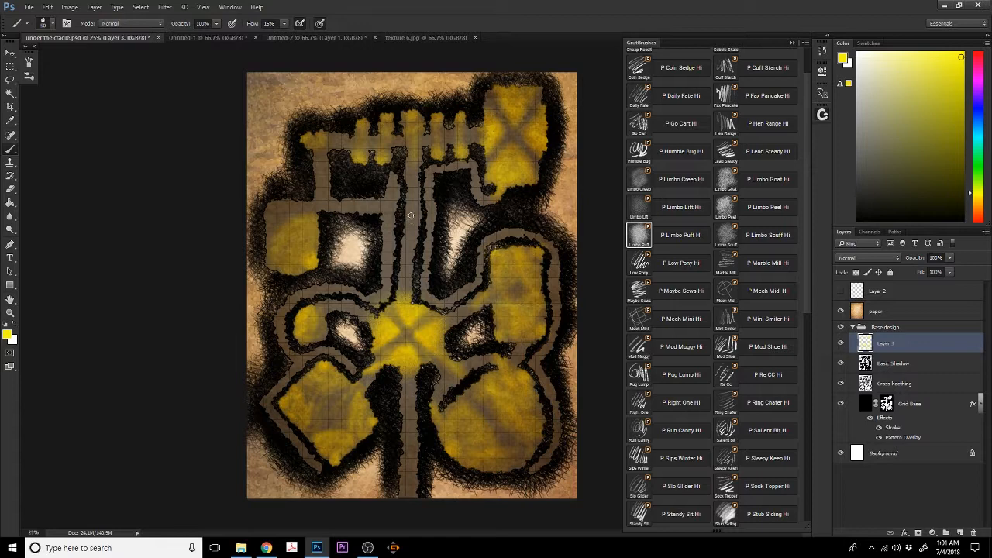
pyautogui.moveTo(410, 225); pyautogui.dragTo(411, 225)
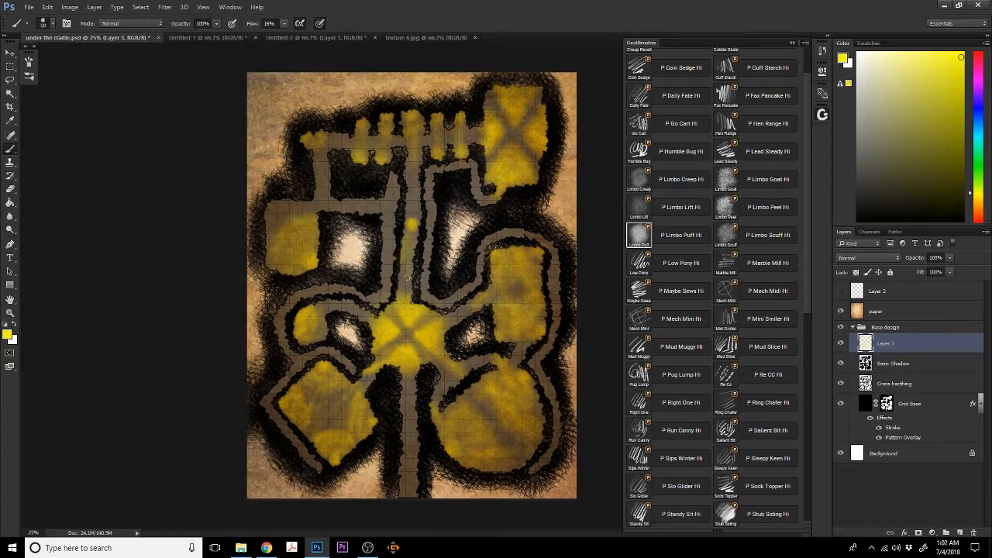
pyautogui.moveTo(406, 235); pyautogui.dragTo(403, 267)
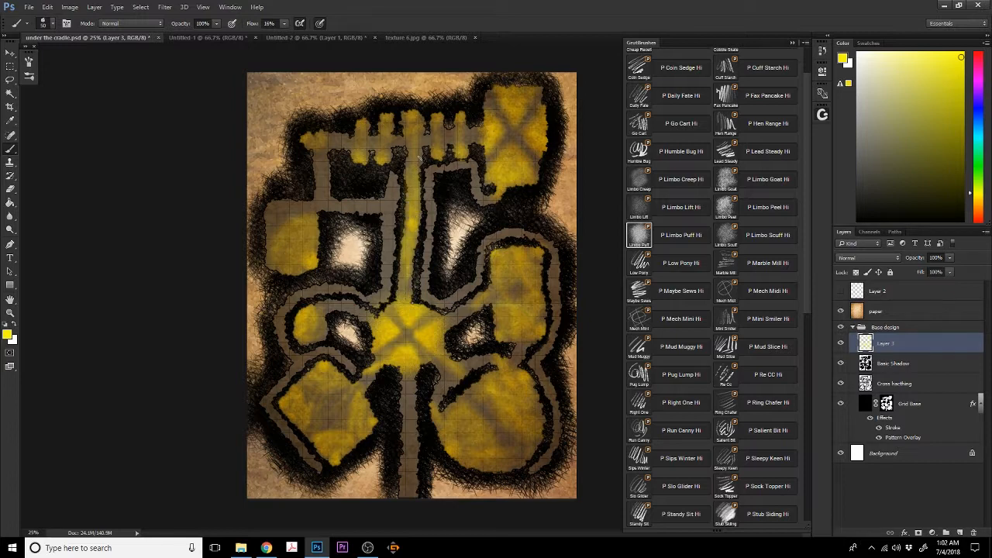
# Set the brush size to 20 px and dab small yellow lights along the walls of the narrow winding corridors
pyautogui.keyDown('alt'); pyautogui.rightClick(433, 237); pyautogui.keyUp('alt')
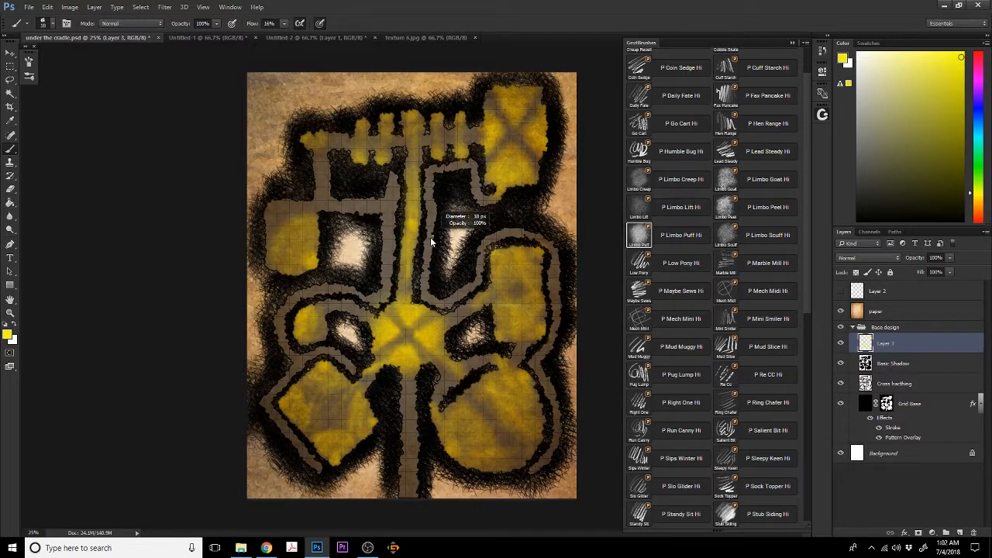
pyautogui.moveTo(430, 237); pyautogui.dragTo(431, 238)
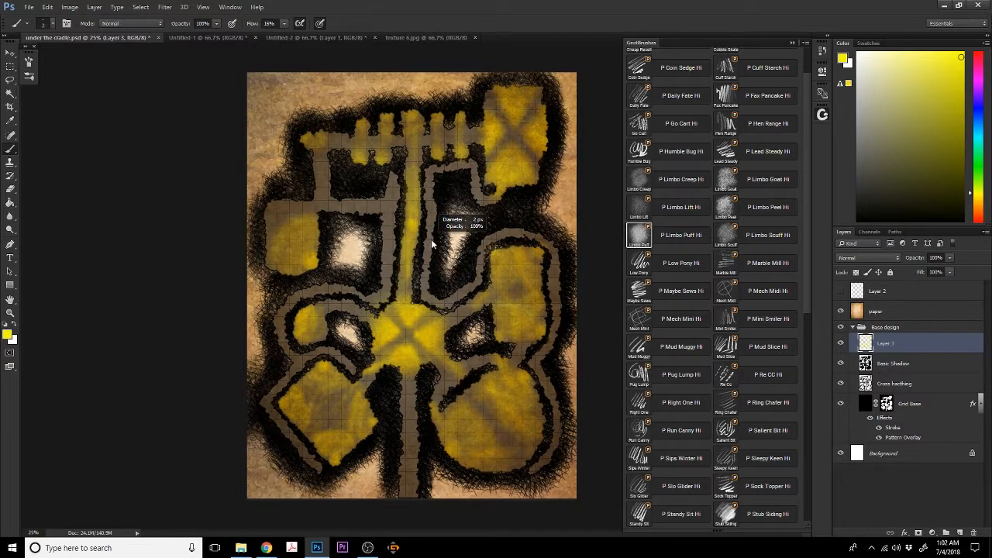
pyautogui.keyDown('alt'); pyautogui.rightClick(432, 238); pyautogui.keyUp('alt')
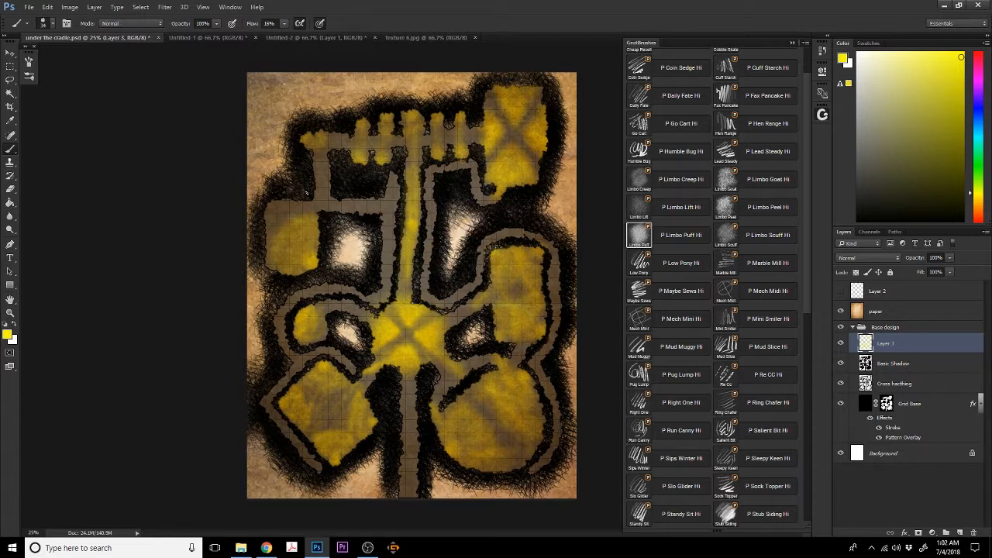
pyautogui.click(55, 23)
pyautogui.moveTo(68, 55); pyautogui.dragTo(66, 54)
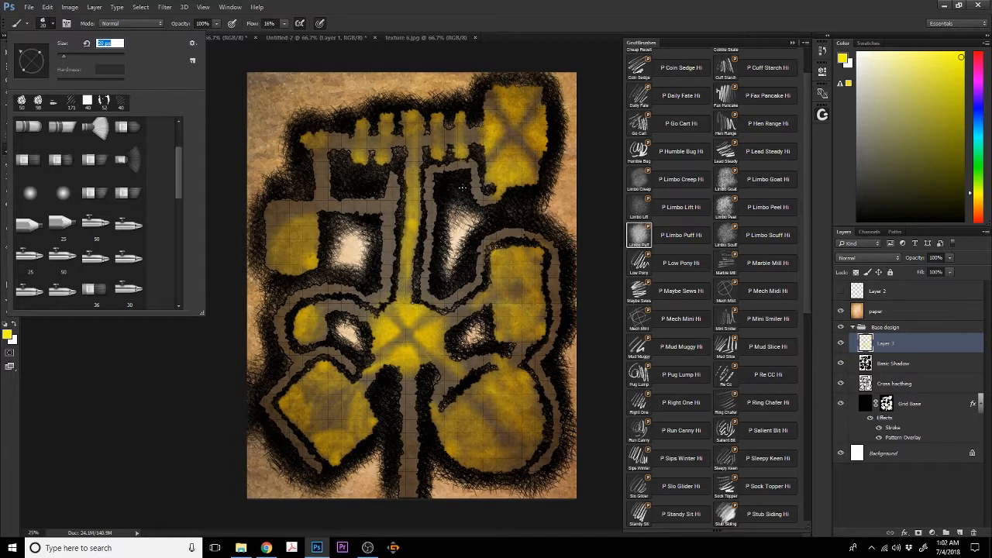
pyautogui.click(507, 6)
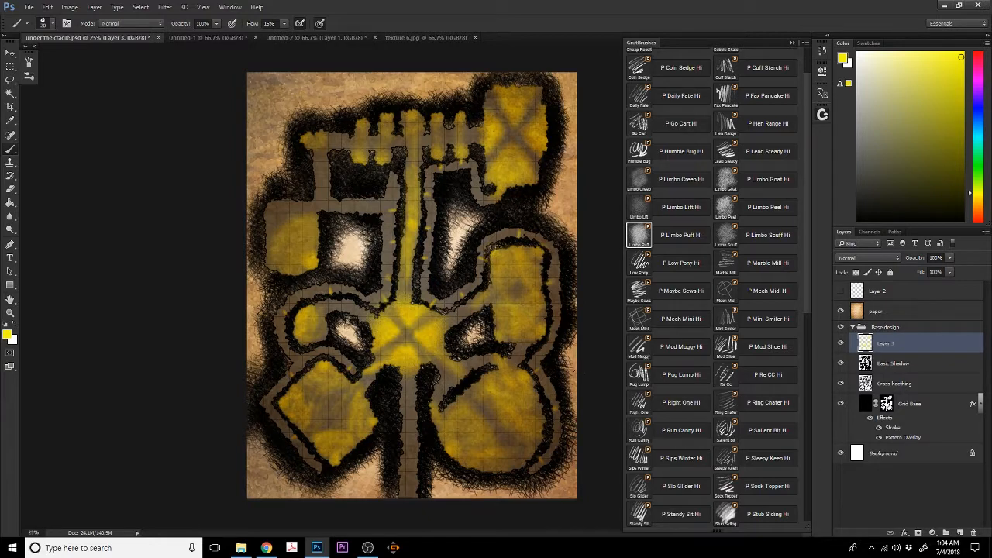
# Clear the corridor light paint on Layer 3 outside the Grid Base mask and deselect
pyautogui.keyDown('ctrl'); pyautogui.click(880, 410); pyautogui.keyUp('ctrl')
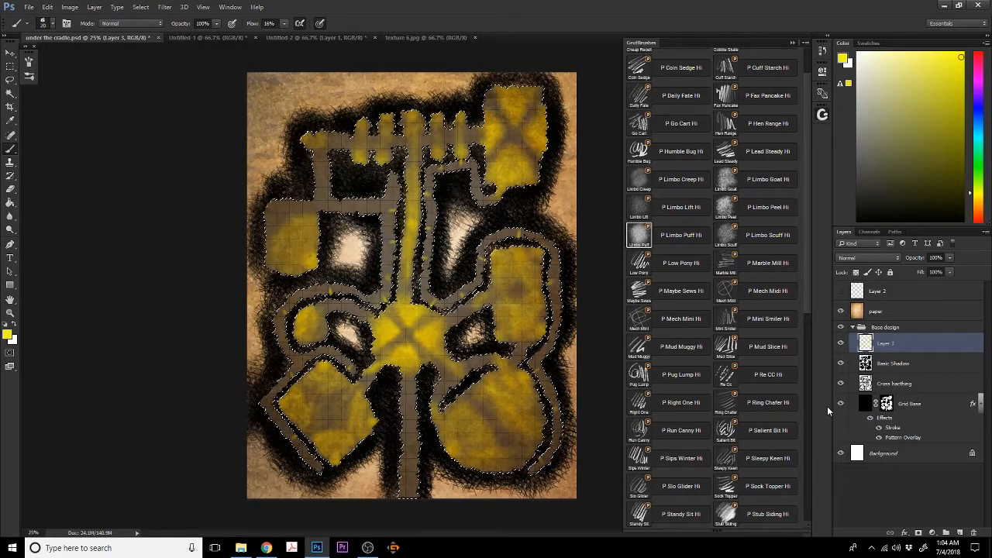
pyautogui.hotkey('ctrl', 'shift', 'i')
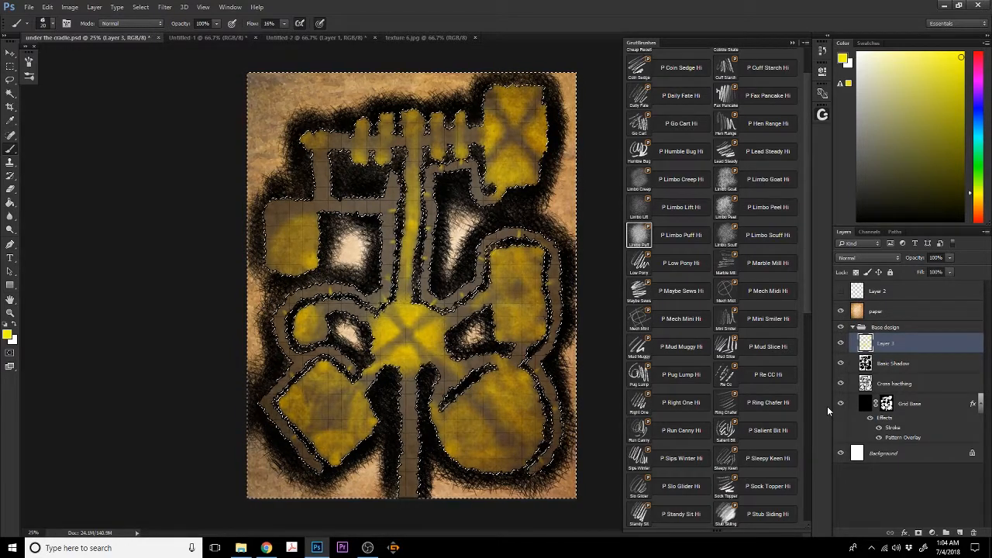
pyautogui.hotkey('ctrl', 'd')
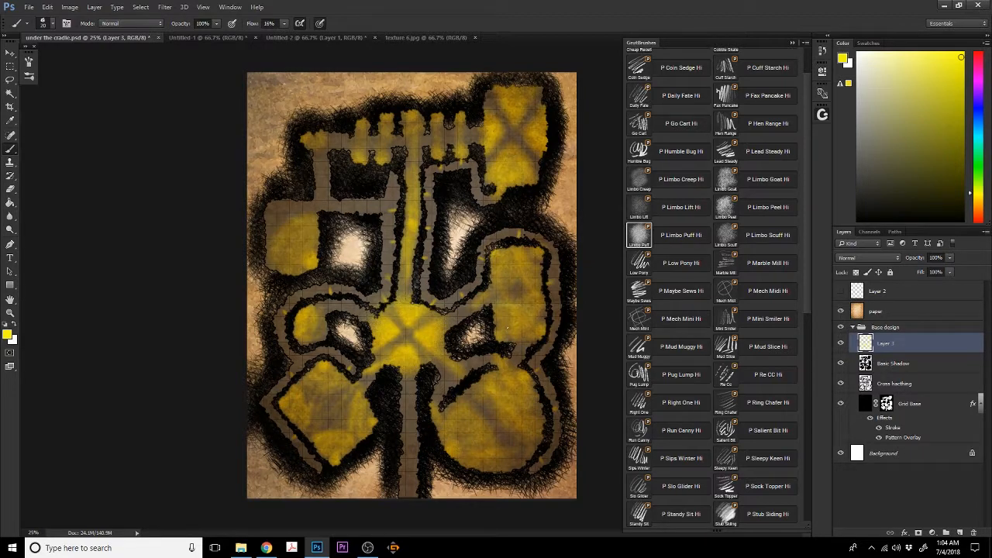
# Paint highlights over the brightest parts of the yellow lights, first in paler yellow with a 28 px brush, then in near-white cream
pyautogui.click(915, 52)
pyautogui.moveTo(912, 52)
pyautogui.mouseDown()
pyautogui.moveTo(903, 55)
pyautogui.moveTo(911, 120)
pyautogui.moveTo(939, 114)
pyautogui.moveTo(977, 73)
pyautogui.moveTo(951, 52)
pyautogui.moveTo(922, 53)
pyautogui.mouseUp()
pyautogui.keyDown('alt'); pyautogui.rightClick(505, 331); pyautogui.keyUp('alt')
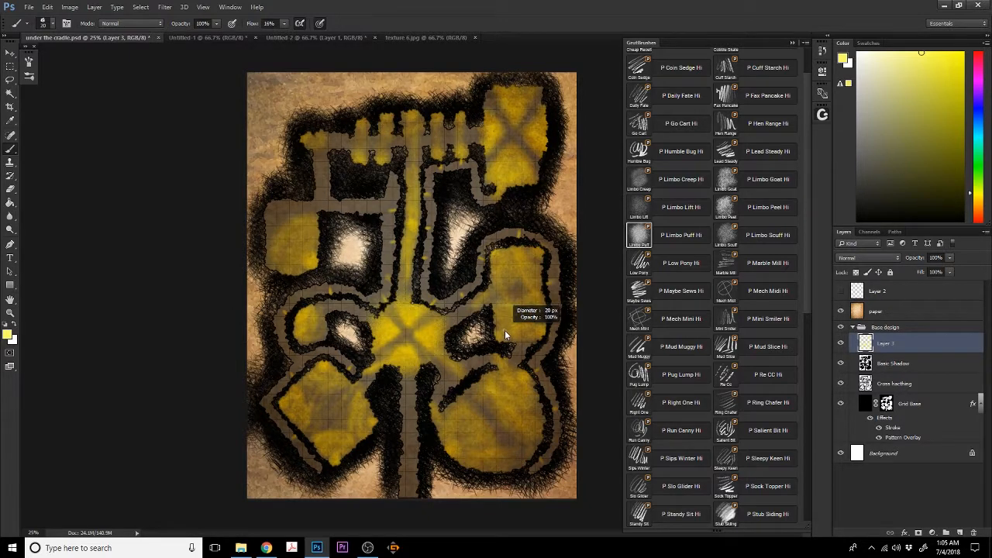
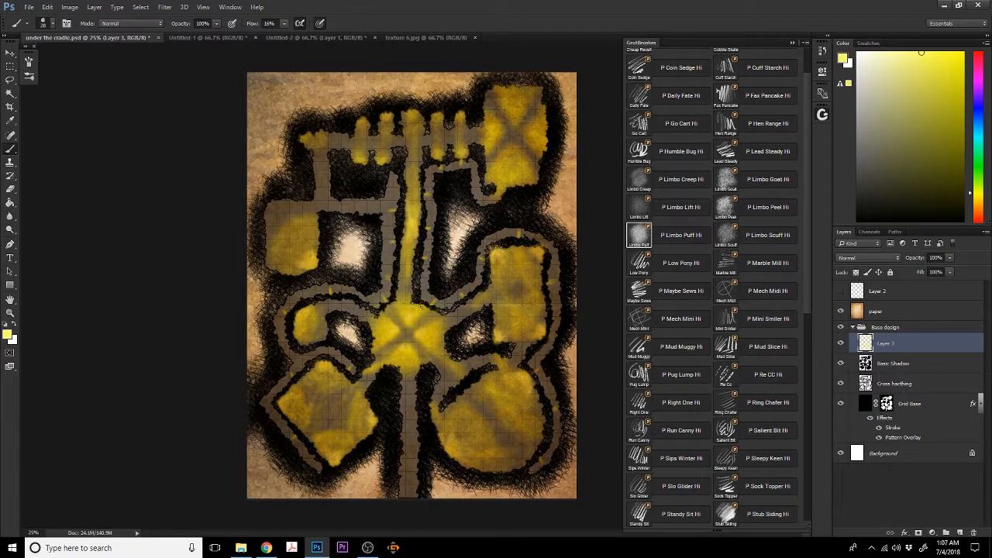
pyautogui.click(881, 53)
pyautogui.click(873, 53)
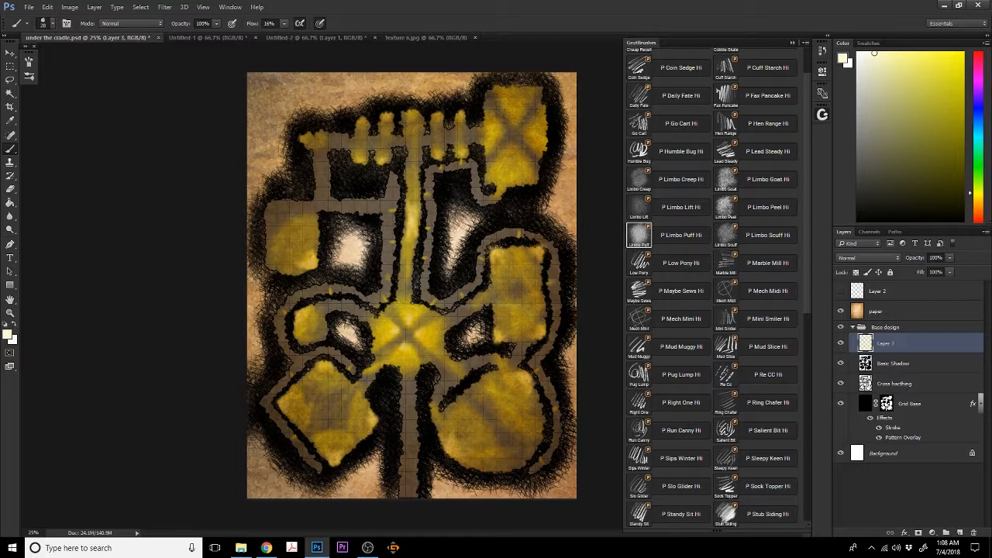
# Clear the highlight paint on Layer 3 outside the Grid Base mask and deselect
pyautogui.keyDown('ctrl'); pyautogui.click(888, 403); pyautogui.keyUp('ctrl')
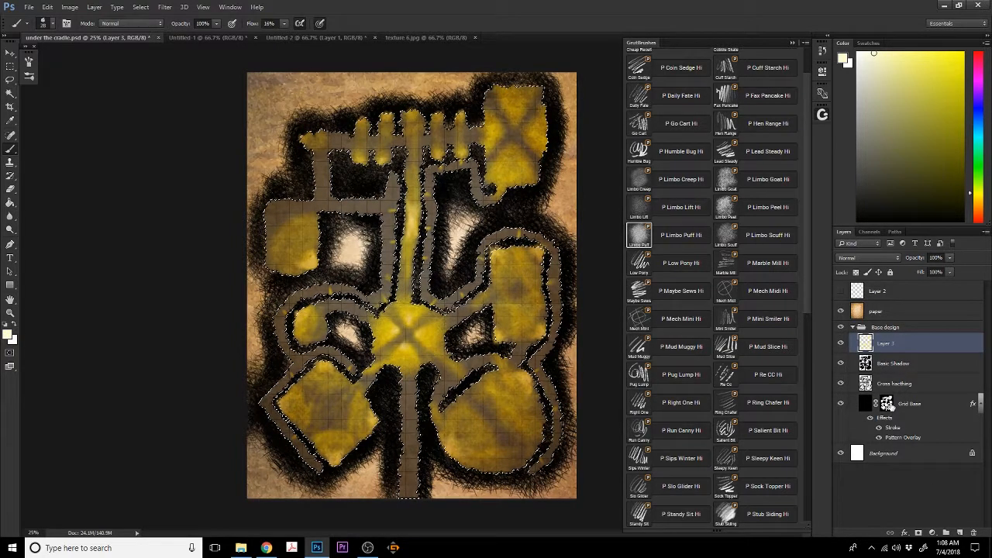
pyautogui.hotkey('ctrl', 'shift', 'i')
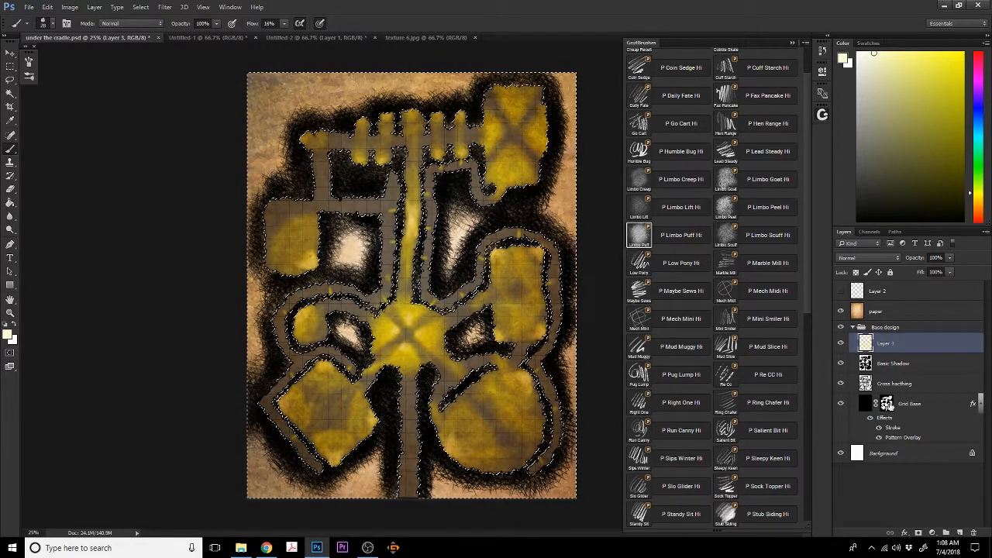
pyautogui.hotkey('ctrl', 'd')
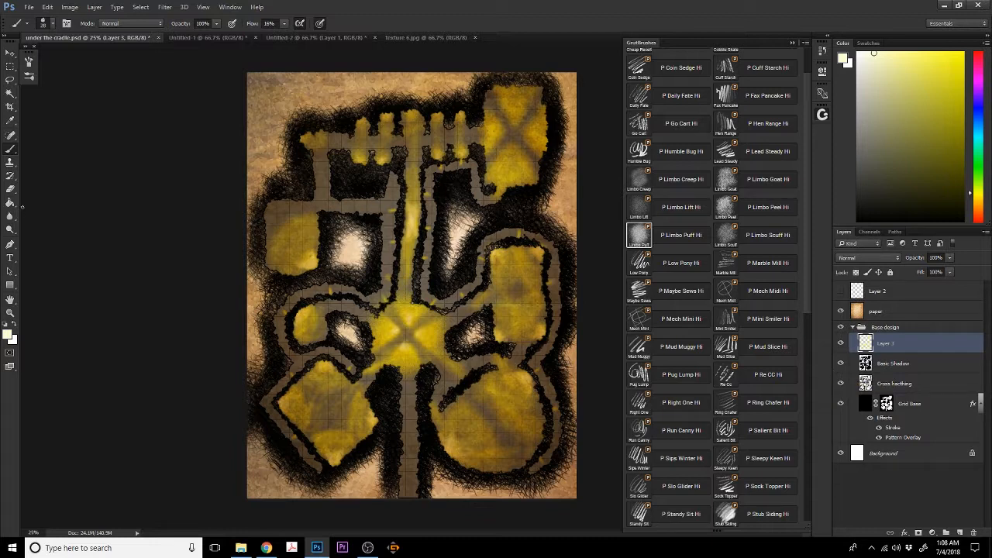
pyautogui.press('e')
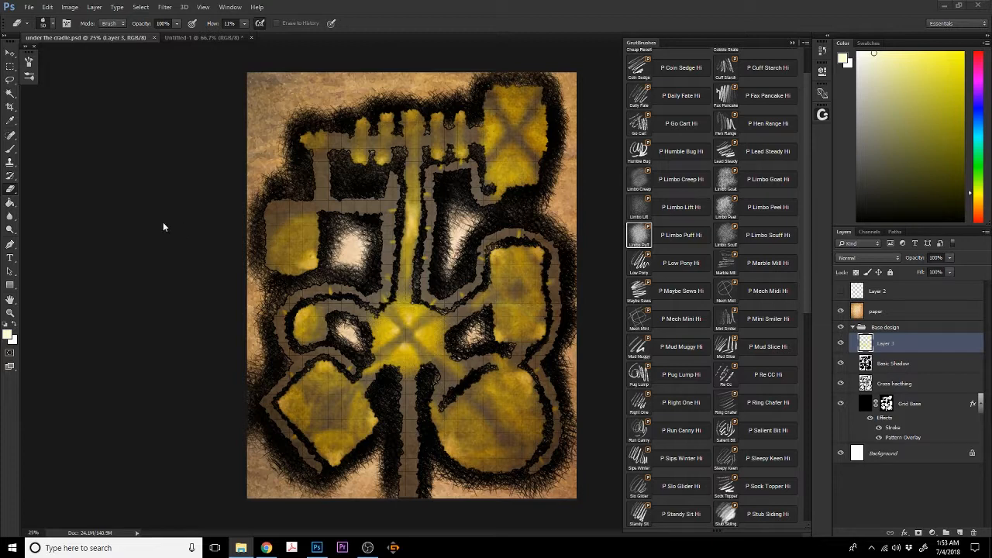
# Create a new blank document 500 pixels wide and 500 pixels high
pyautogui.click(27, 8)
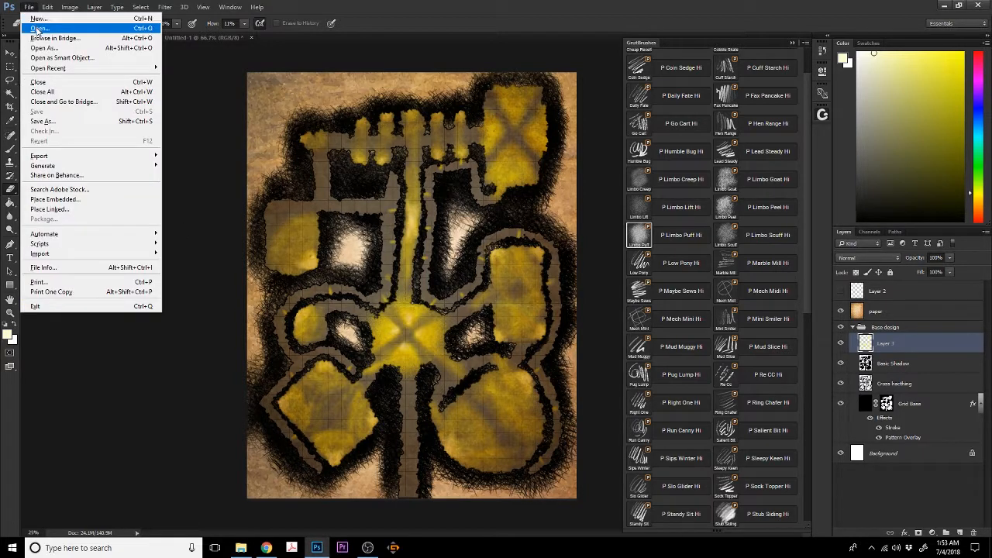
pyautogui.click(35, 18)
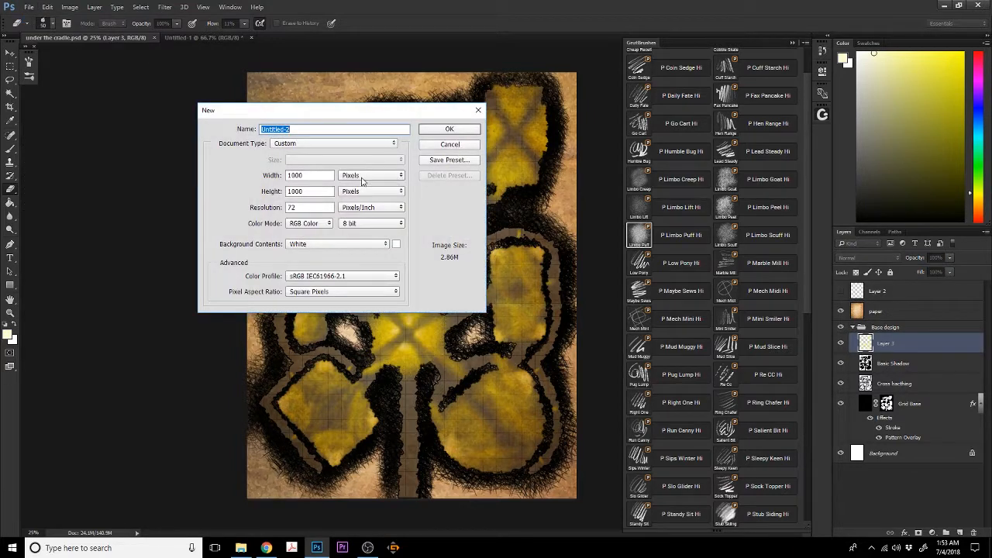
pyautogui.doubleClick(331, 175)
pyautogui.write('500')
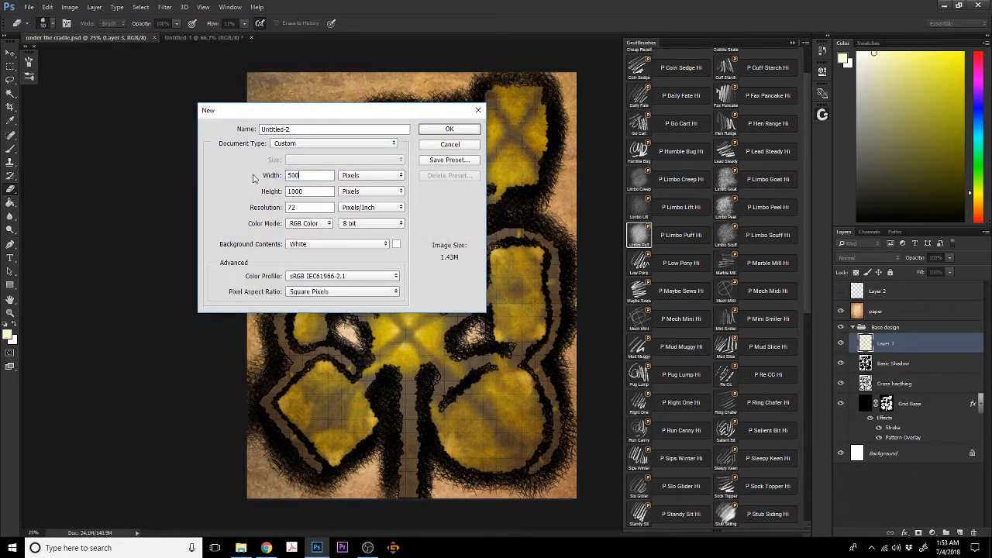
pyautogui.press('Tab')
pyautogui.write('500')
pyautogui.press('Return')
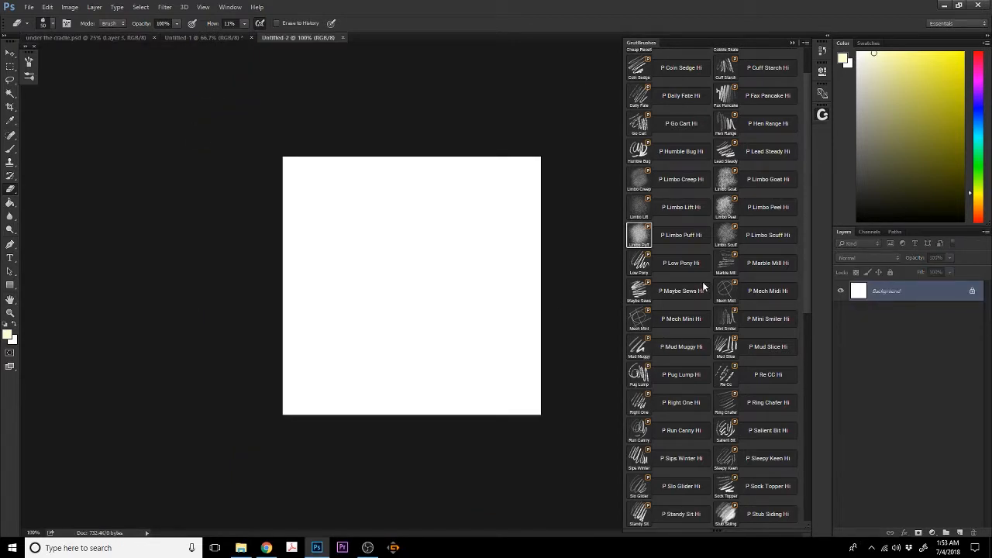
# Ready the P Mud Slice Hi brush with black paint and add a new layer above the white background
pyautogui.click(725, 347)
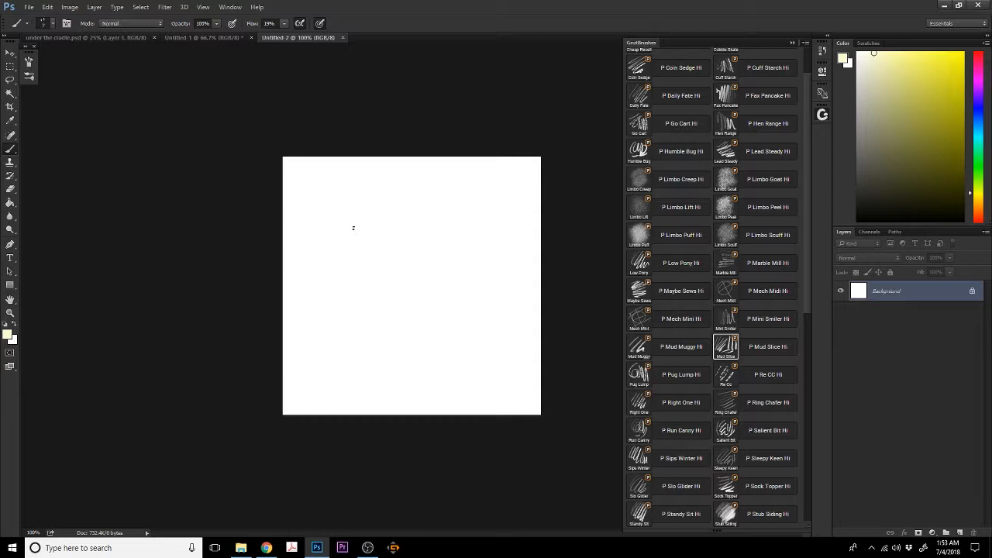
pyautogui.moveTo(378, 224); pyautogui.dragTo(425, 226)
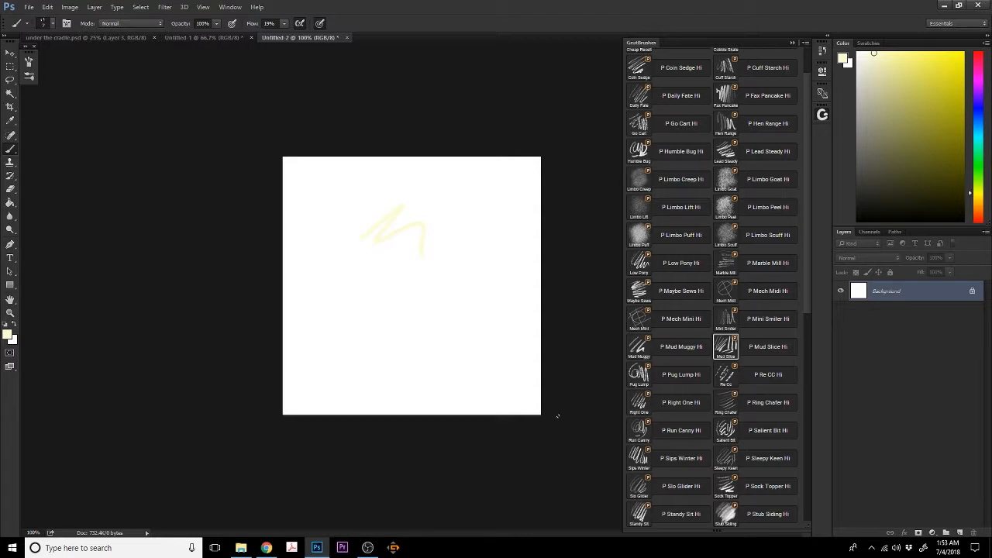
pyautogui.hotkey('ctrl', 'z')
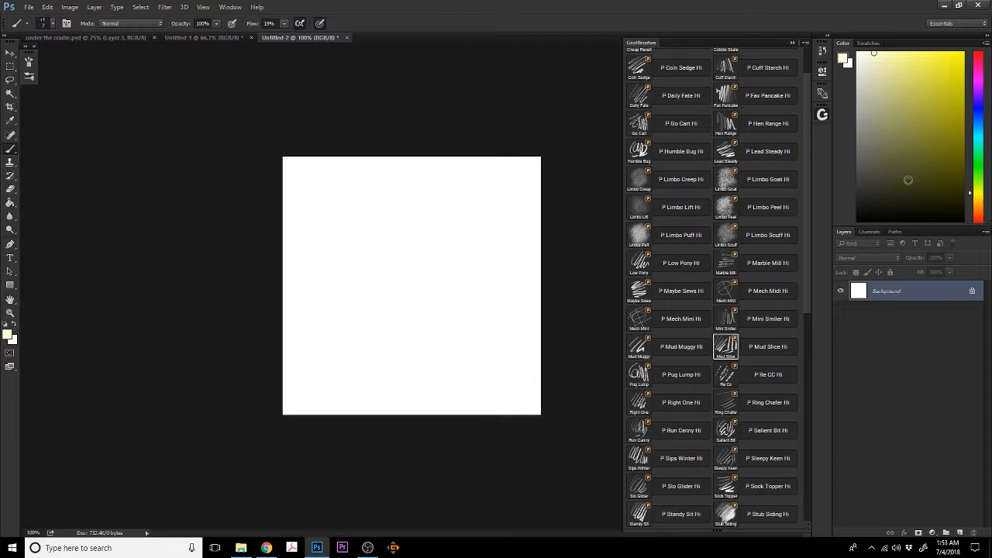
pyautogui.press('d')
pyautogui.click(959, 532)
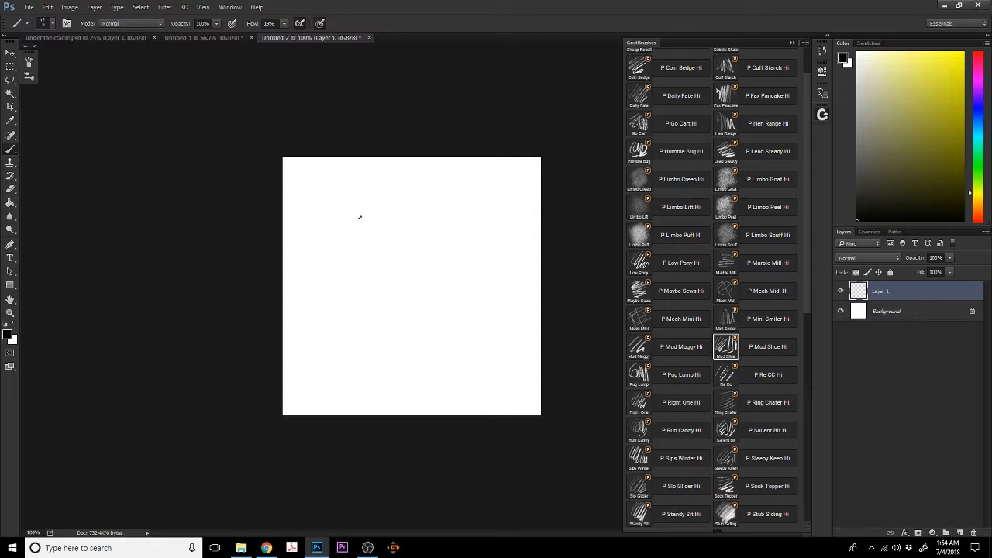
# Draw two small round bedposts near the canvas's upper edge and join them with a slightly curved headboard line
pyautogui.click(377, 169)
pyautogui.hotkey('ctrl', 'z')
pyautogui.moveTo(365, 165); pyautogui.dragTo(364, 164)
pyautogui.moveTo(456, 165); pyautogui.dragTo(456, 163)
pyautogui.hotkey('ctrl', 'z')
pyautogui.moveTo(463, 164); pyautogui.dragTo(461, 164)
pyautogui.moveTo(367, 165)
pyautogui.mouseDown()
pyautogui.moveTo(454, 166)
pyautogui.moveTo(422, 166)
pyautogui.mouseUp()
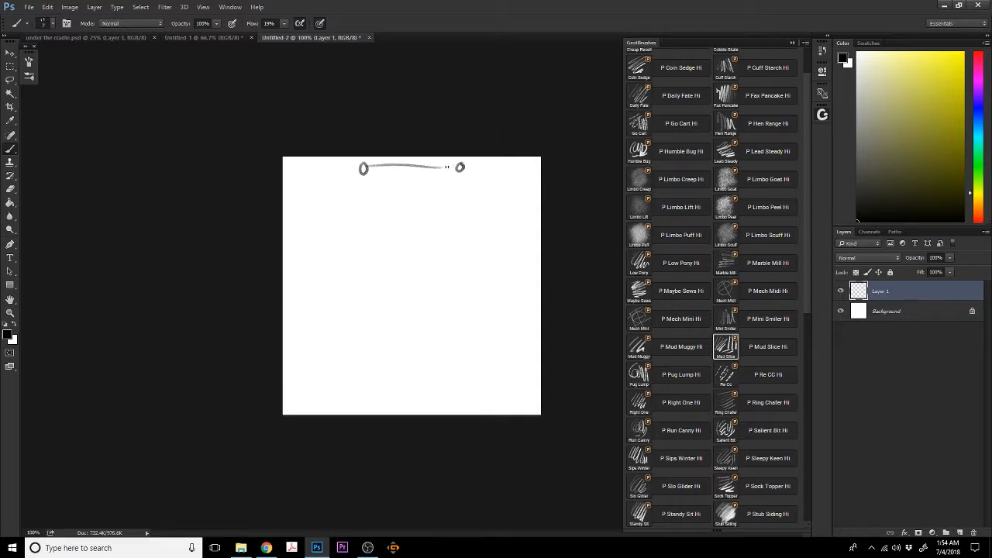
pyautogui.hotkey('ctrl', 'z')
pyautogui.moveTo(451, 166); pyautogui.dragTo(368, 167)
pyautogui.moveTo(365, 186); pyautogui.dragTo(369, 369)
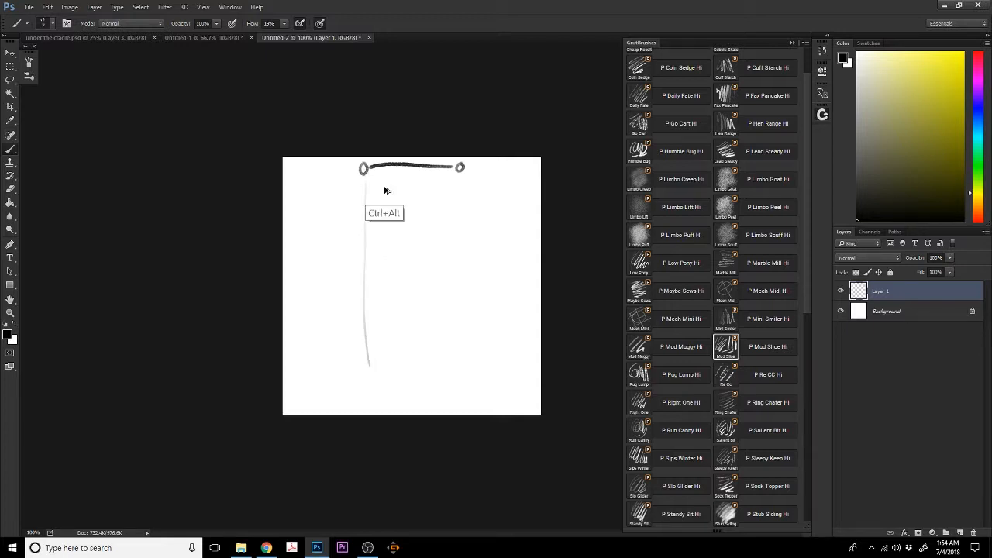
pyautogui.hotkey('ctrl', 'z')
pyautogui.moveTo(364, 170); pyautogui.dragTo(368, 374)
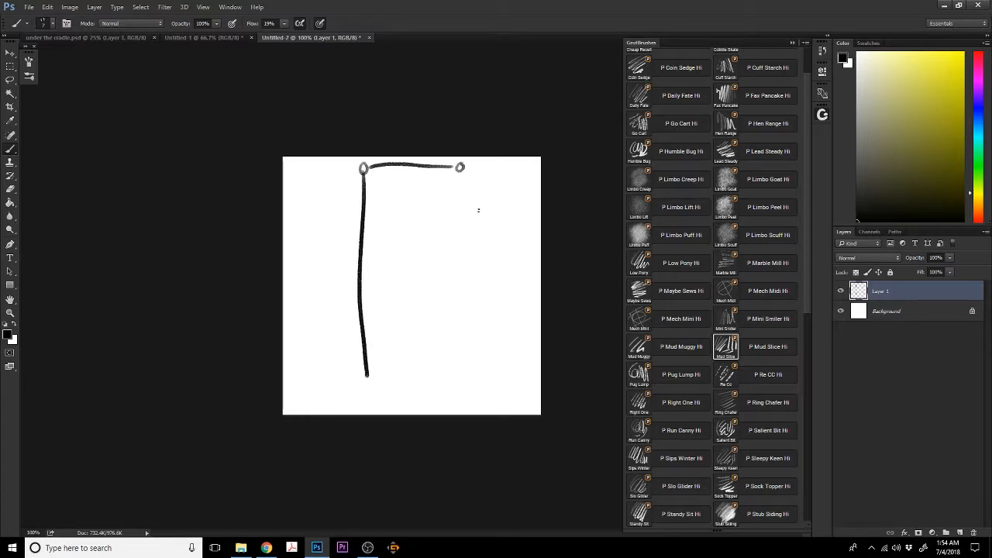
pyautogui.moveTo(462, 169); pyautogui.dragTo(447, 372)
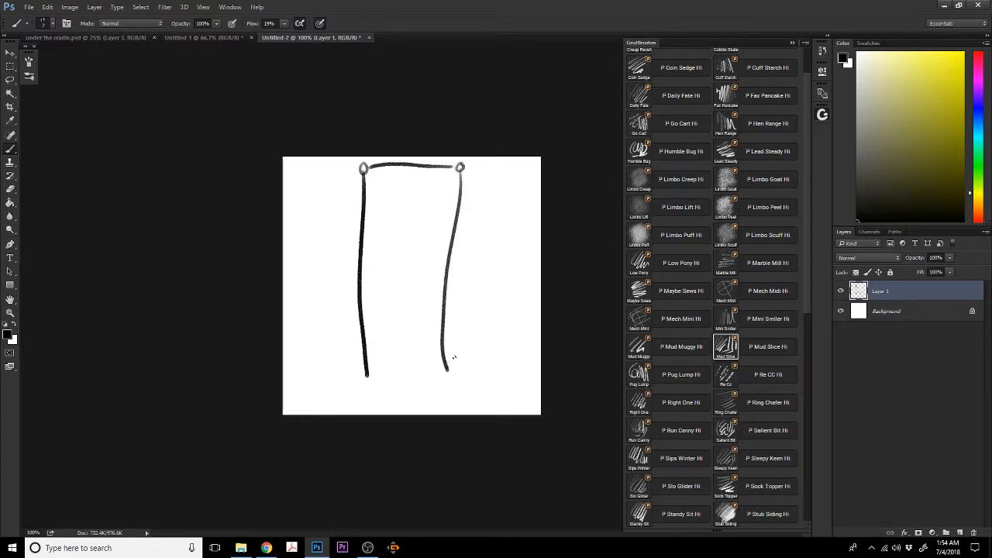
pyautogui.hotkey('ctrl', 'alt', 'z')
pyautogui.hotkey('ctrl', 'alt', 'z')
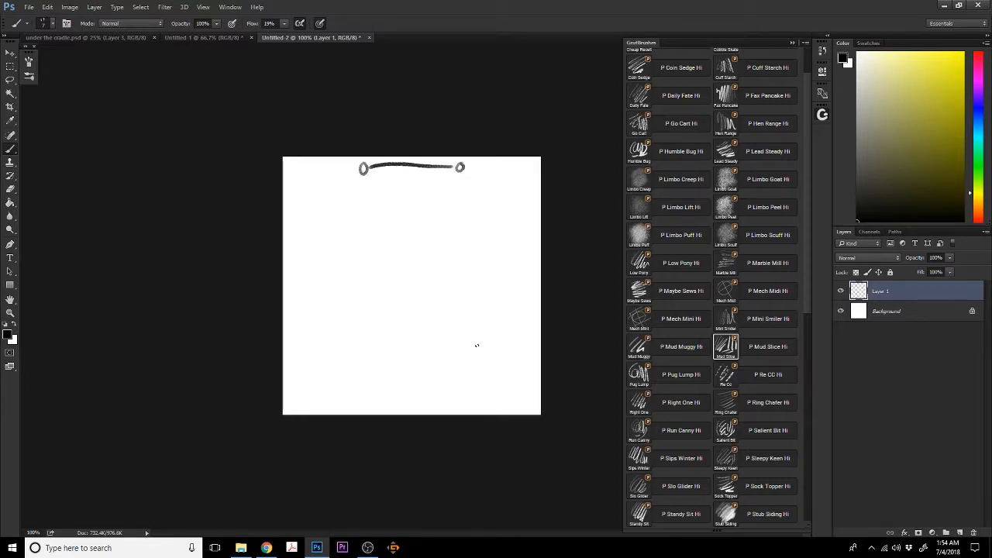
# Draw the bed's two long sides down from the bedposts and close them with a foot-end line
pyautogui.moveTo(461, 168); pyautogui.dragTo(461, 377)
pyautogui.hotkey('ctrl', 'alt', 'z')
pyautogui.moveTo(461, 168); pyautogui.dragTo(467, 378)
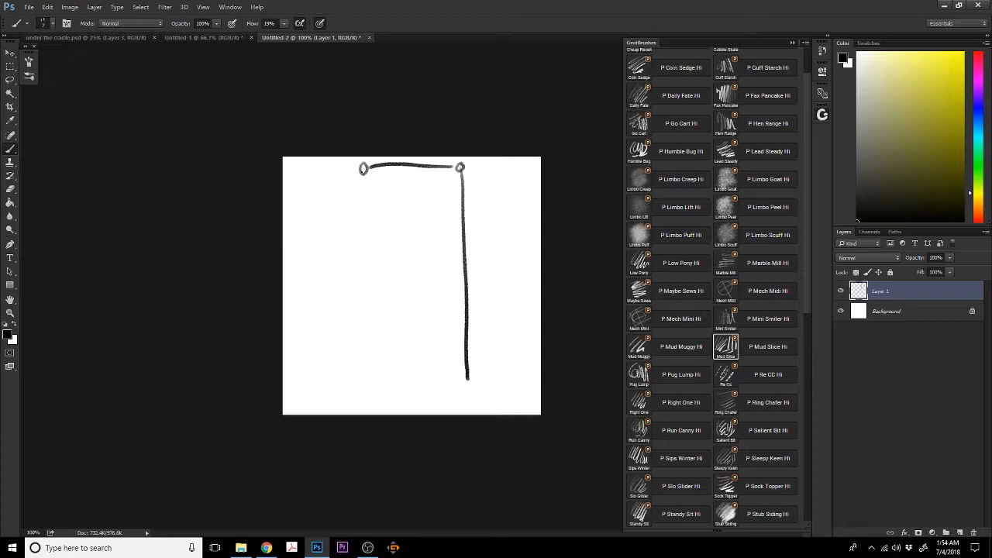
pyautogui.moveTo(363, 172); pyautogui.dragTo(375, 382)
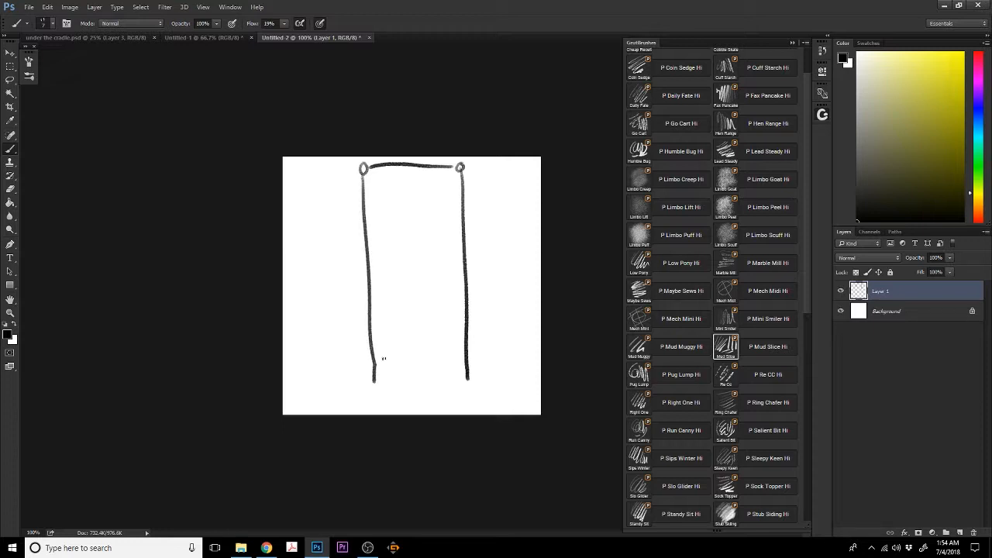
pyautogui.hotkey('ctrl', 'alt', 'z')
pyautogui.moveTo(363, 172); pyautogui.dragTo(373, 381)
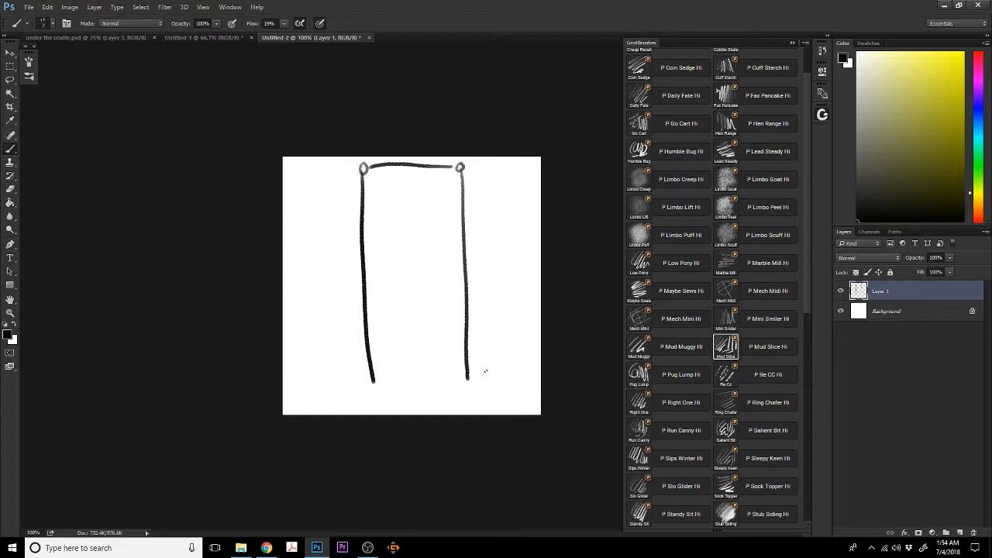
pyautogui.moveTo(372, 382); pyautogui.dragTo(468, 377)
# Draw two blanket fold lines across the upper part of the bed and a rounded rectangular pillow above them
pyautogui.moveTo(364, 214); pyautogui.dragTo(459, 217)
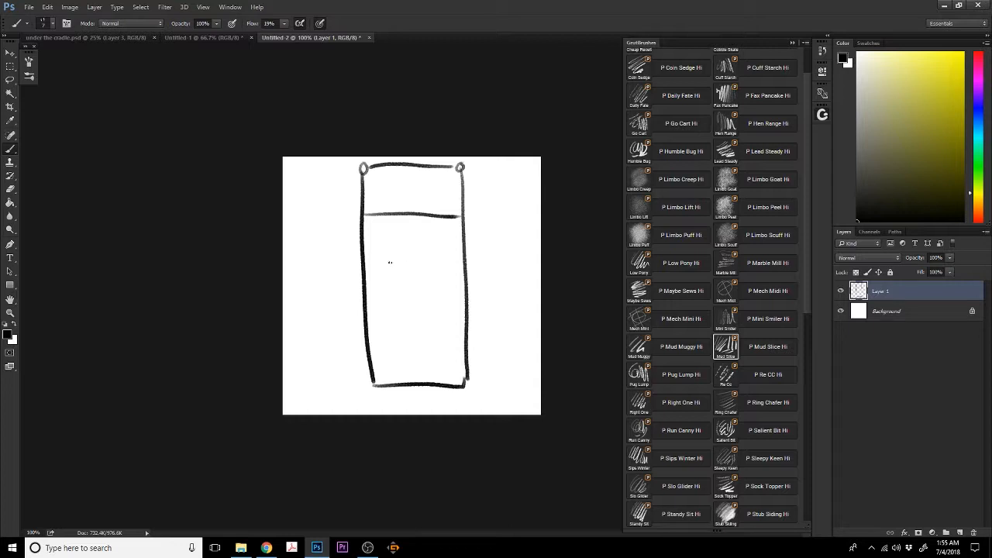
pyautogui.moveTo(365, 238); pyautogui.dragTo(467, 249)
pyautogui.moveTo(379, 174)
pyautogui.mouseDown()
pyautogui.moveTo(449, 180)
pyautogui.moveTo(381, 174)
pyautogui.moveTo(378, 208)
pyautogui.mouseUp()
pyautogui.moveTo(439, 175)
pyautogui.mouseDown()
pyautogui.moveTo(444, 206)
pyautogui.moveTo(377, 204)
pyautogui.moveTo(447, 192)
pyautogui.moveTo(386, 203)
pyautogui.moveTo(390, 180)
pyautogui.moveTo(426, 189)
pyautogui.mouseUp()
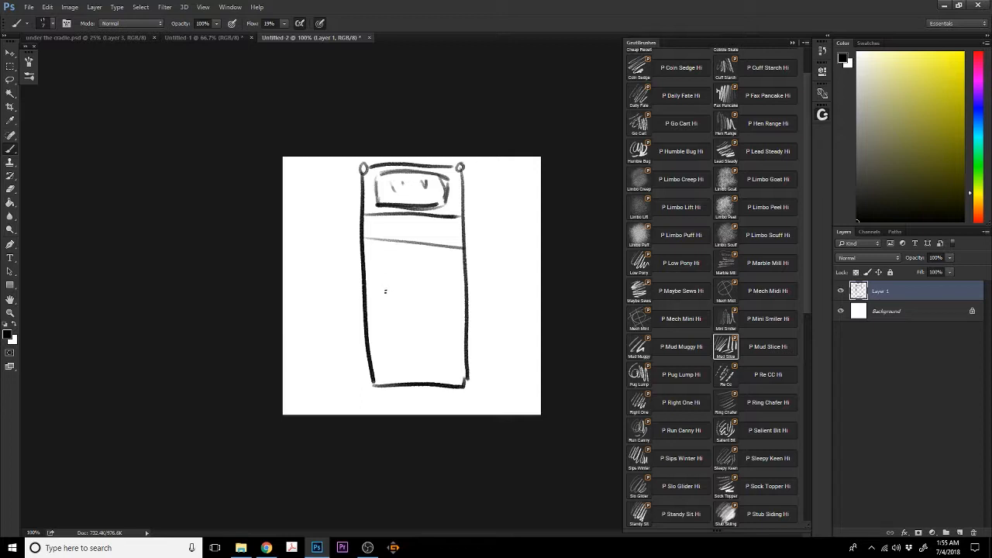
# Add short diagonal hatch strokes over the blanket and one more line between the two fold lines
pyautogui.moveTo(387, 251)
pyautogui.mouseDown()
pyautogui.moveTo(371, 283)
pyautogui.moveTo(417, 263)
pyautogui.mouseUp()
pyautogui.moveTo(384, 302); pyautogui.dragTo(410, 269)
pyautogui.moveTo(410, 313)
pyautogui.mouseDown()
pyautogui.moveTo(393, 344)
pyautogui.moveTo(457, 326)
pyautogui.moveTo(420, 372)
pyautogui.mouseUp()
pyautogui.moveTo(453, 274)
pyautogui.mouseDown()
pyautogui.moveTo(435, 303)
pyautogui.moveTo(444, 288)
pyautogui.mouseUp()
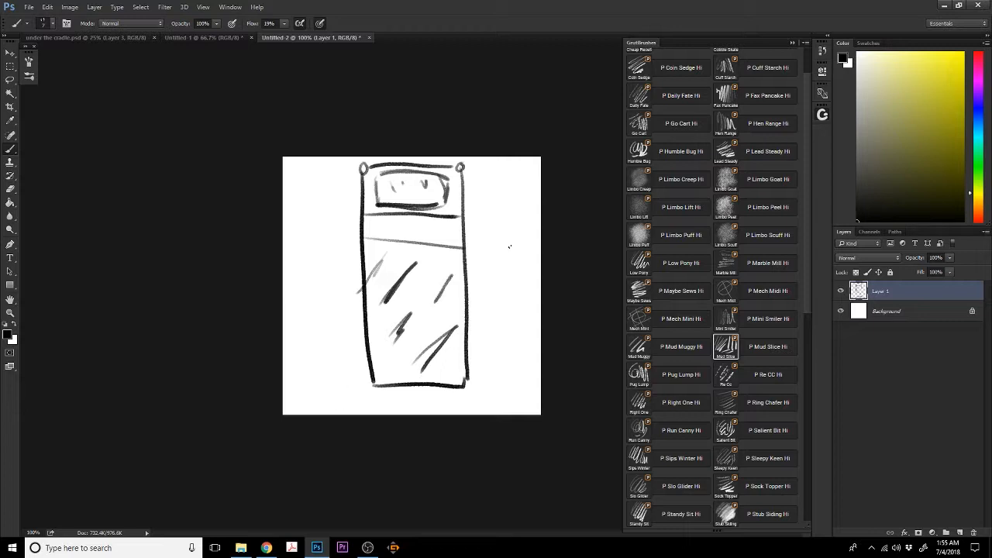
pyautogui.moveTo(365, 223); pyautogui.dragTo(456, 232)
# Erase the hatch stroke overhanging the bed's left side with a hard round 50 px eraser at 100% flow
pyautogui.press('e')
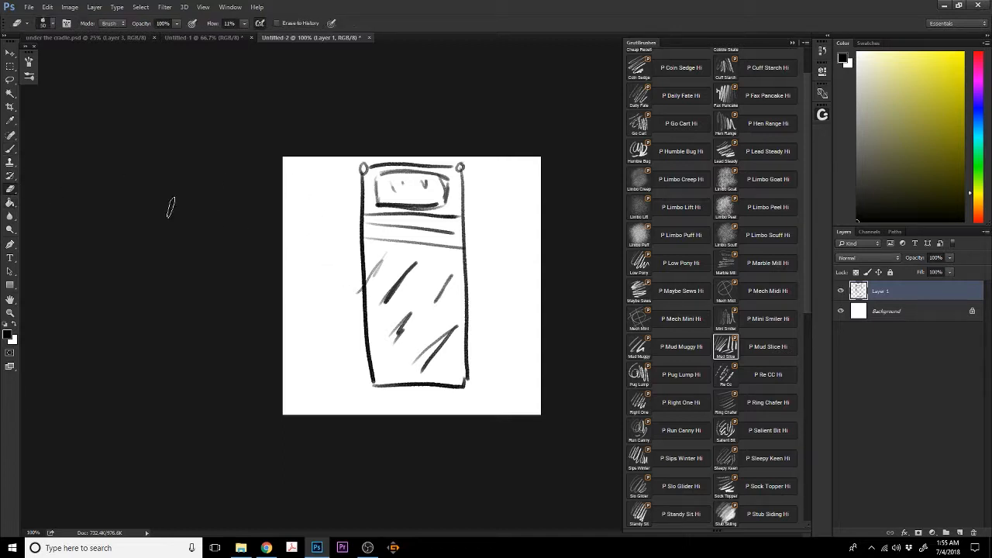
pyautogui.click(48, 23)
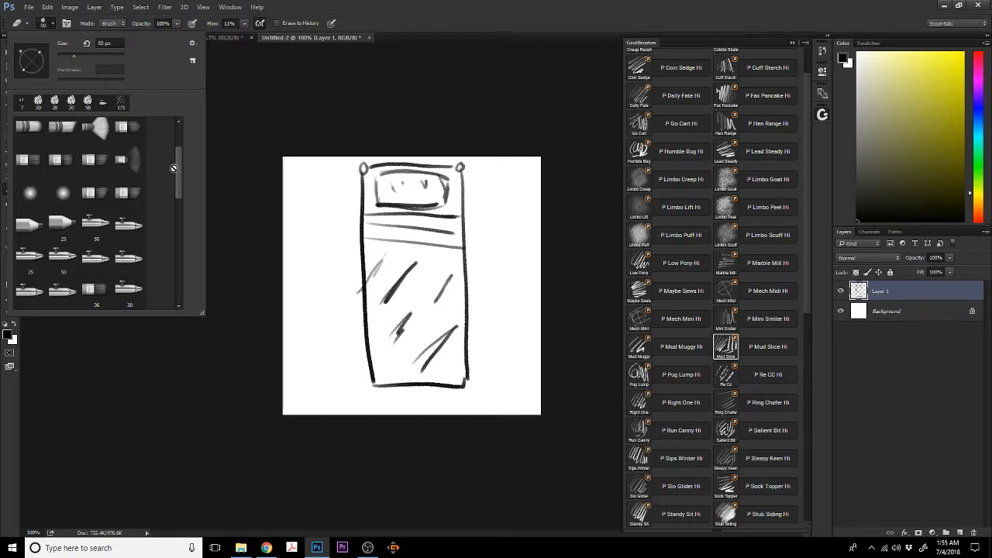
pyautogui.scroll(2, 93, 171)
pyautogui.click(63, 135)
pyautogui.click(347, 283)
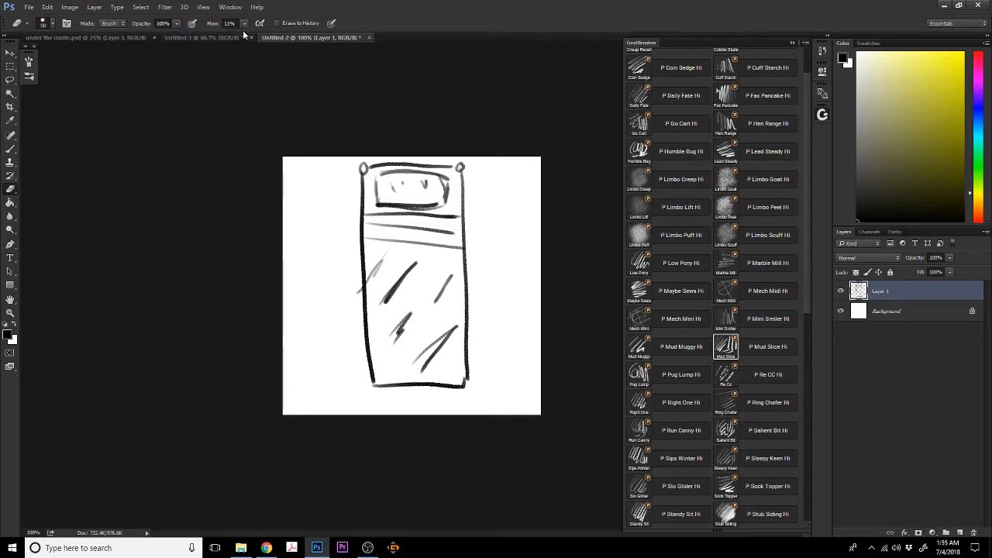
pyautogui.moveTo(244, 24); pyautogui.dragTo(324, 35)
pyautogui.moveTo(349, 273)
pyautogui.mouseDown()
pyautogui.moveTo(348, 303)
pyautogui.moveTo(349, 285)
pyautogui.mouseUp()
# Select the whole canvas and define the bed drawing as a brush preset named "bed"
pyautogui.hotkey('ctrl', 'a')
pyautogui.click(48, 7)
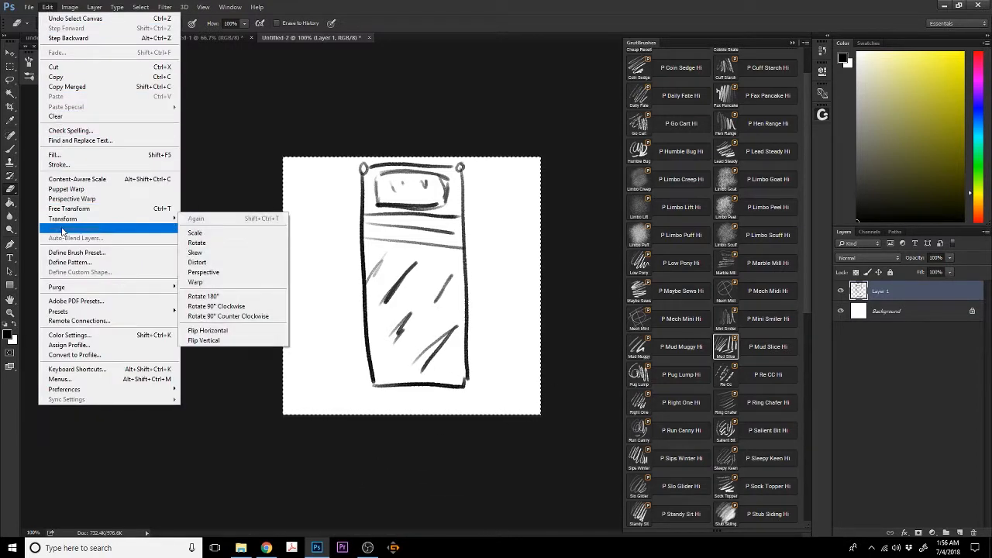
pyautogui.click(66, 253)
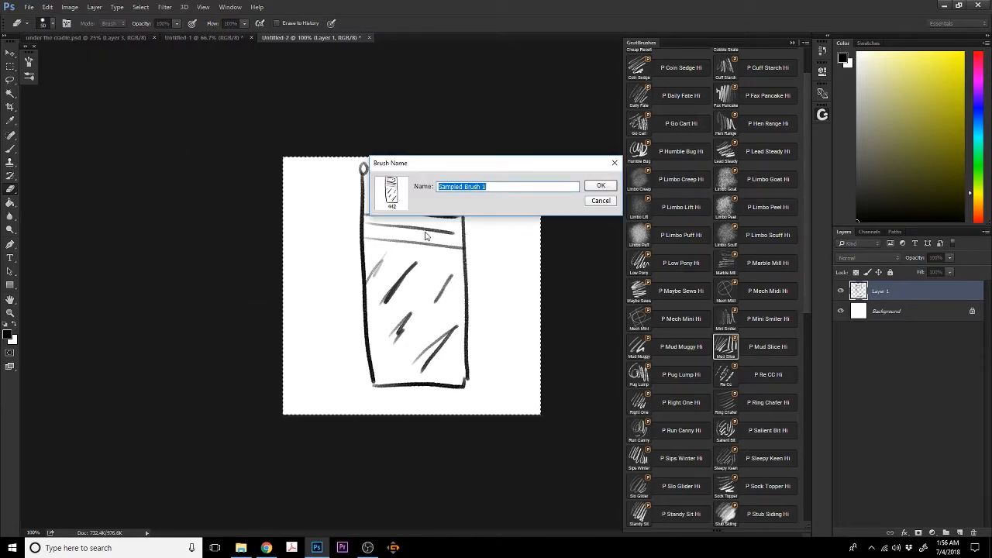
pyautogui.write('bed')
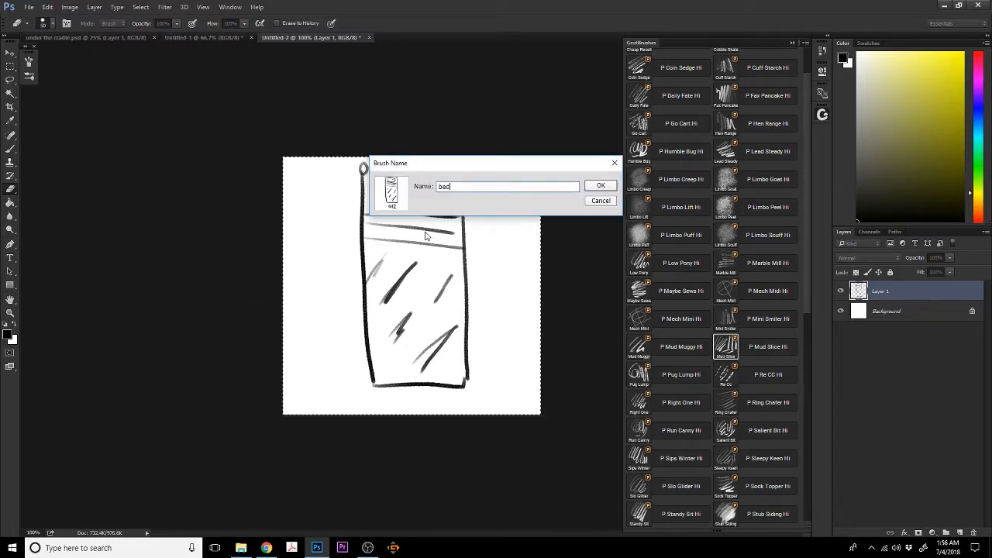
pyautogui.press('Return')
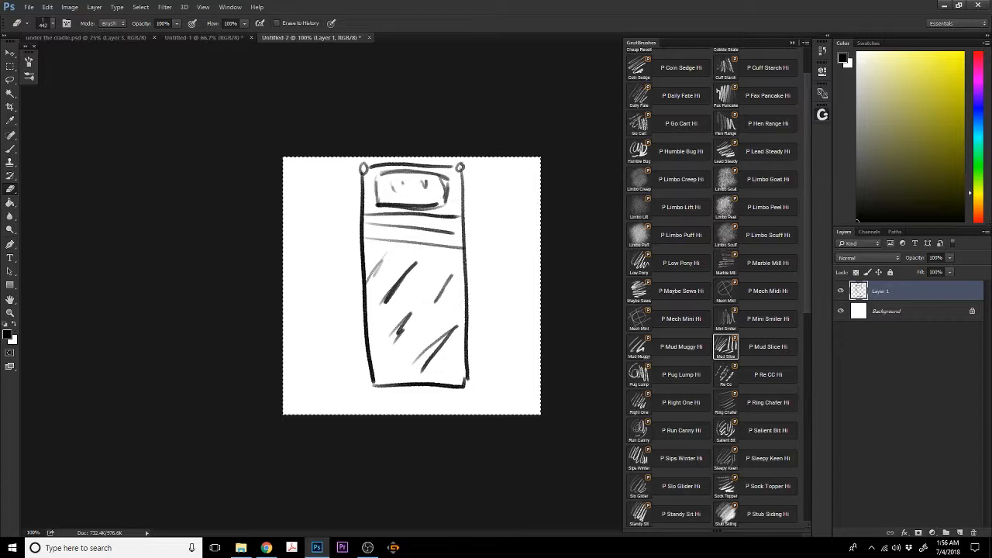
# In under the cradle.psd, add a layer above Layer 3 and set up the 442 px bed brush with 100% flow
pyautogui.click(85, 38)
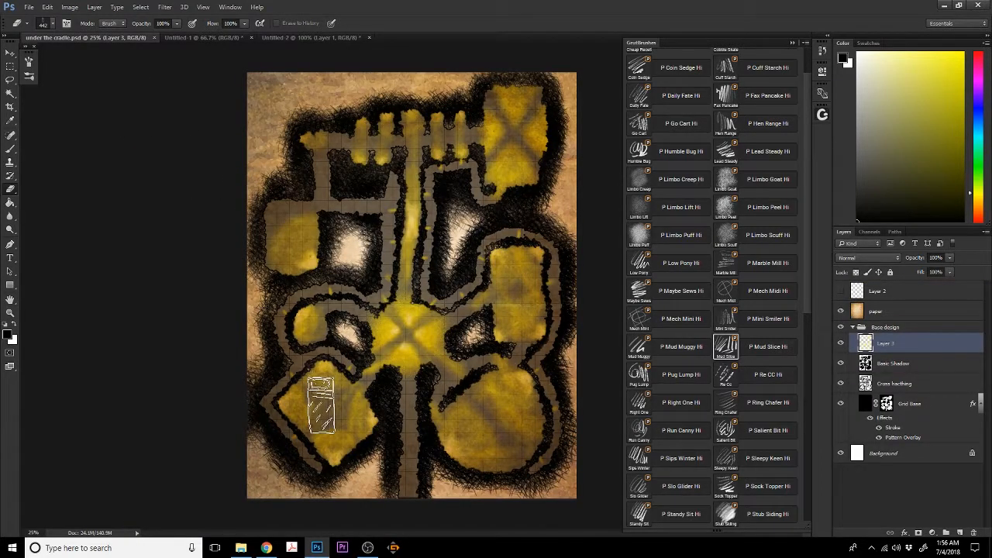
pyautogui.click(959, 534)
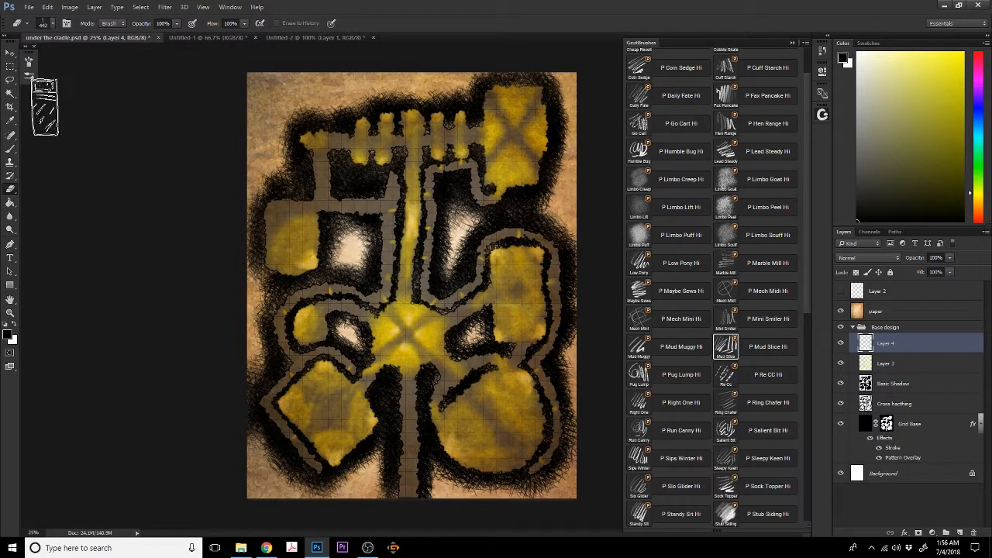
pyautogui.click(16, 149)
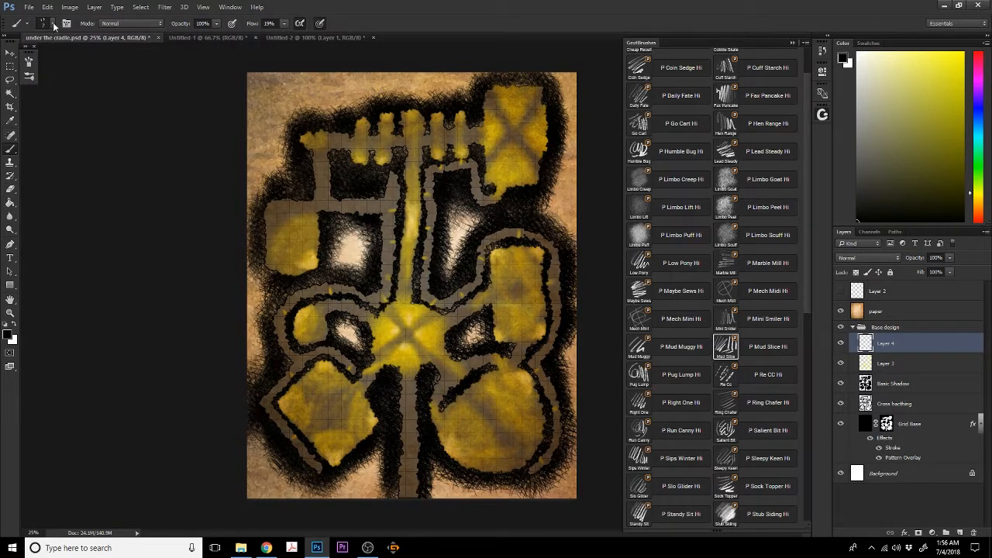
pyautogui.click(51, 23)
pyautogui.click(29, 292)
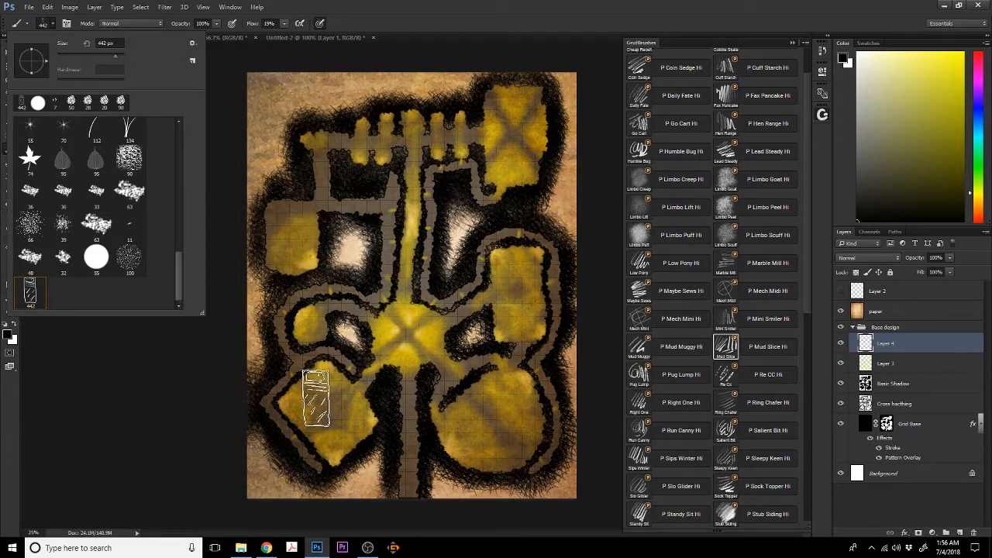
pyautogui.click(284, 24)
pyautogui.moveTo(285, 34); pyautogui.dragTo(359, 40)
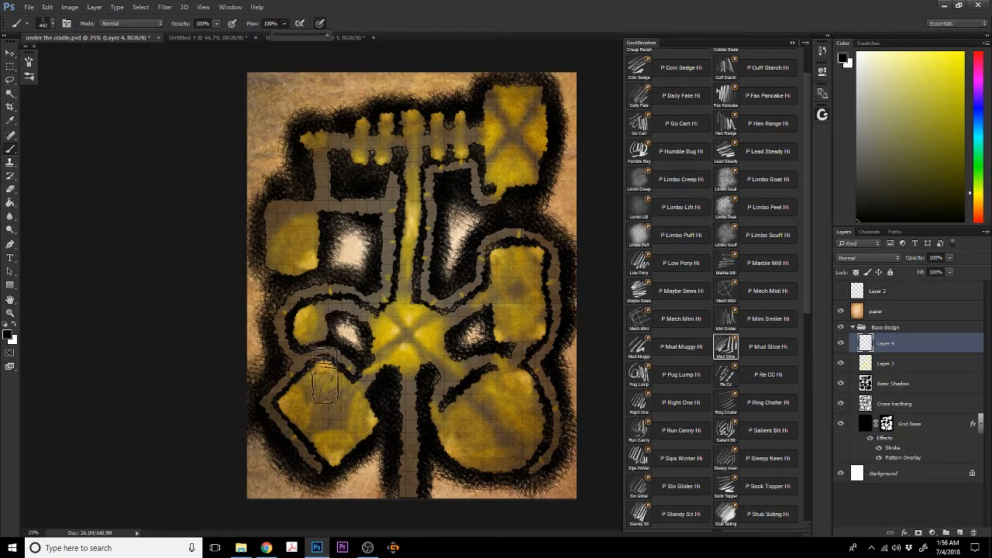
# Stamp the bed in the map's lower-left diamond room, scale it to about 54% width and 48% height, and rotate it -131°
pyautogui.click(324, 410)
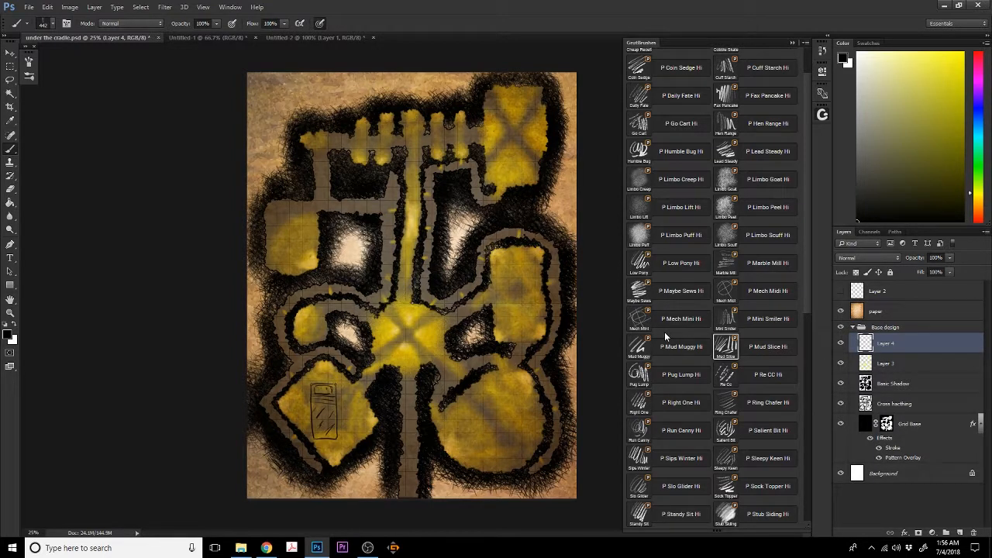
pyautogui.hotkey('ctrl', 't')
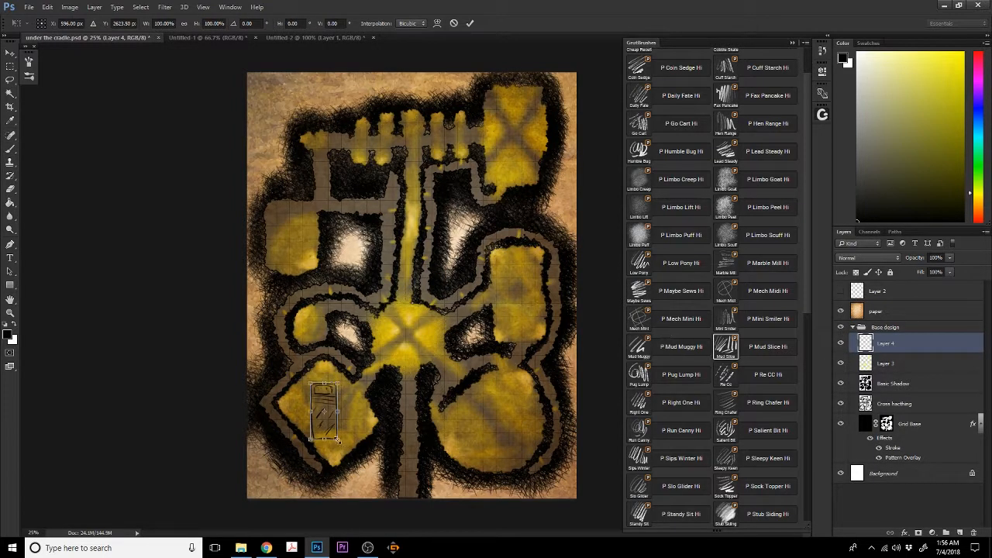
pyautogui.moveTo(338, 440); pyautogui.dragTo(350, 289)
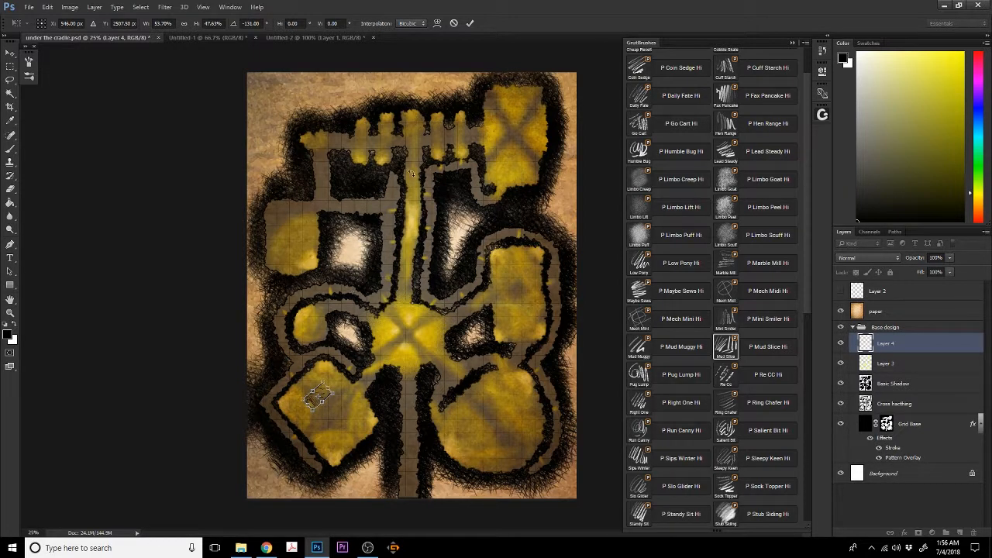
pyautogui.click(470, 23)
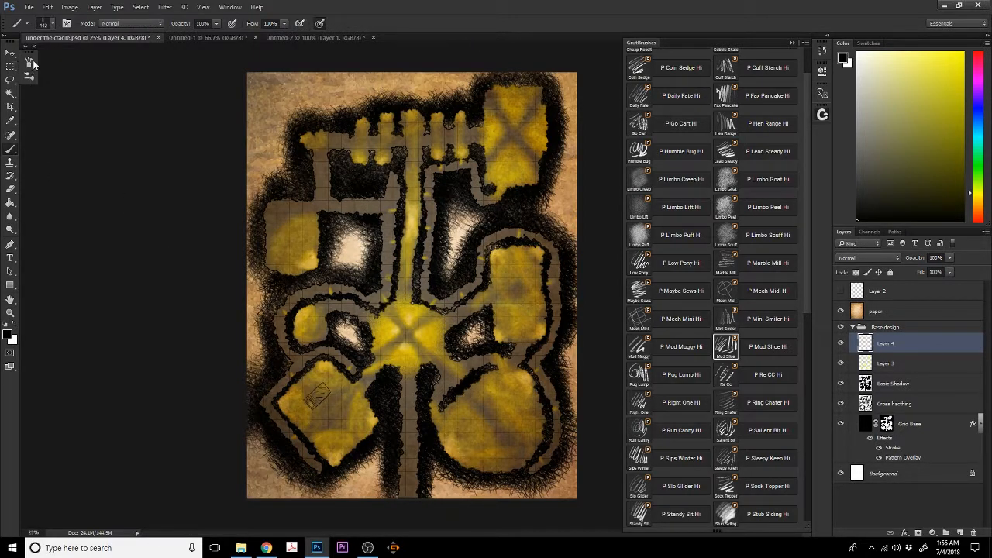
# Move the bed against the diamond room's lower-left wall and place a duplicate close beside it along the same wall
pyautogui.click(10, 53)
pyautogui.moveTo(326, 393); pyautogui.dragTo(304, 407)
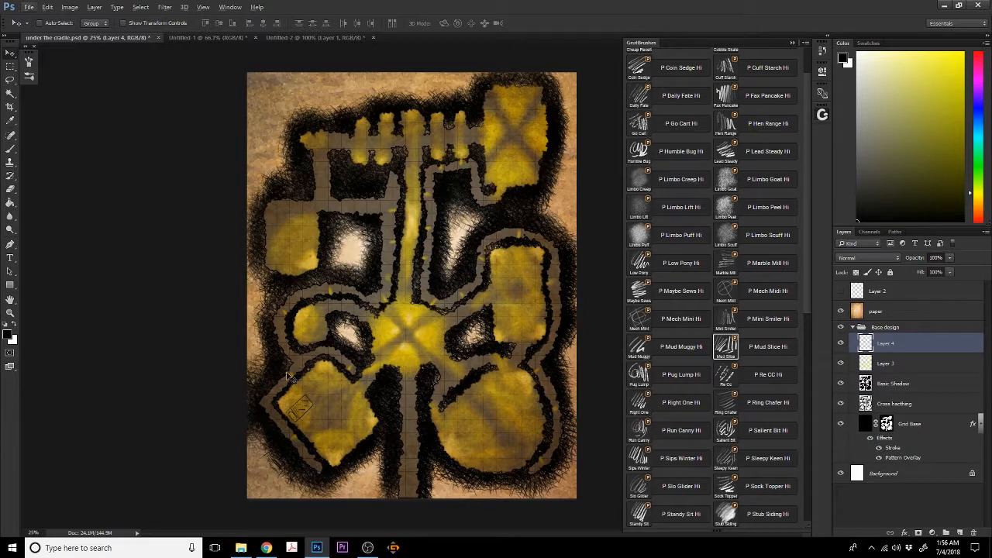
pyautogui.moveTo(312, 429); pyautogui.dragTo(328, 444)
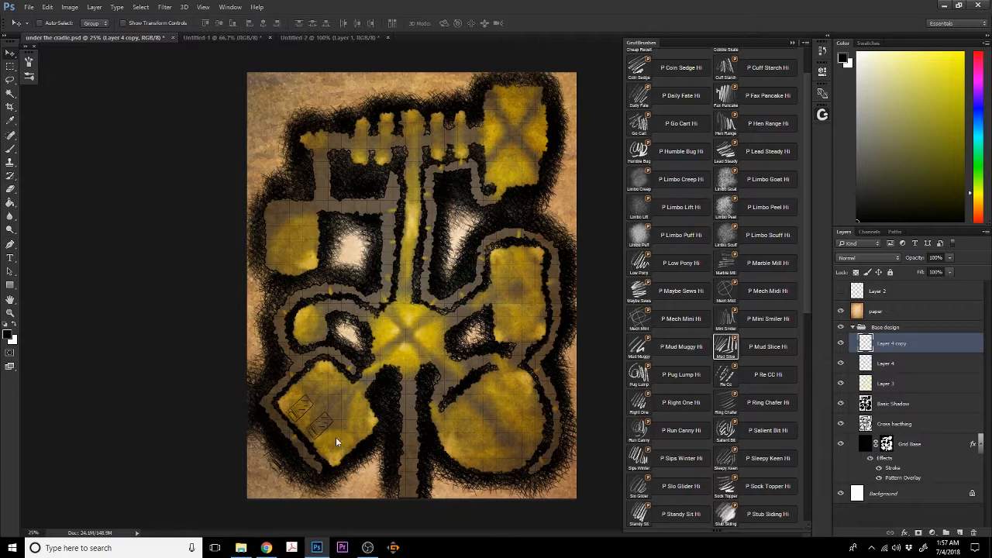
pyautogui.hotkey('shift', 'Left')
pyautogui.hotkey('shift', 'Left')
pyautogui.press('Left')
pyautogui.press('Left')
pyautogui.press('Left')
pyautogui.press('Left')
pyautogui.press('Left')
pyautogui.press('Left')
pyautogui.press('Left')
# Delete both bed layers, Layer 4 and Layer 4 copy, from the map
pyautogui.keyDown('shift'); pyautogui.click(884, 364); pyautogui.keyUp('shift')
pyautogui.moveTo(883, 364); pyautogui.dragTo(907, 404)
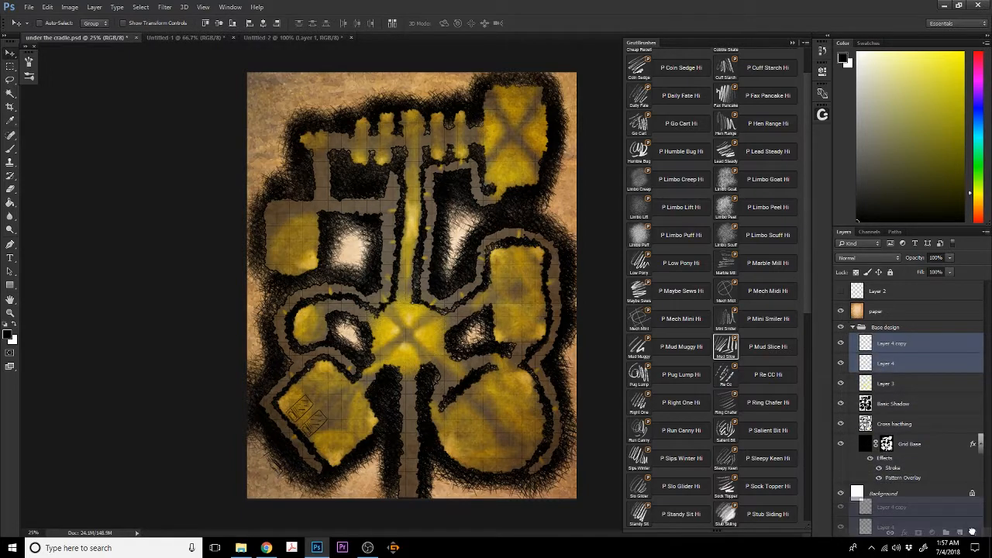
pyautogui.hotkey('ctrl', 'e')
# Switch to the Untitled-2 bed drawing, add a layer above Layer 1, and clear the selection
pyautogui.click(300, 37)
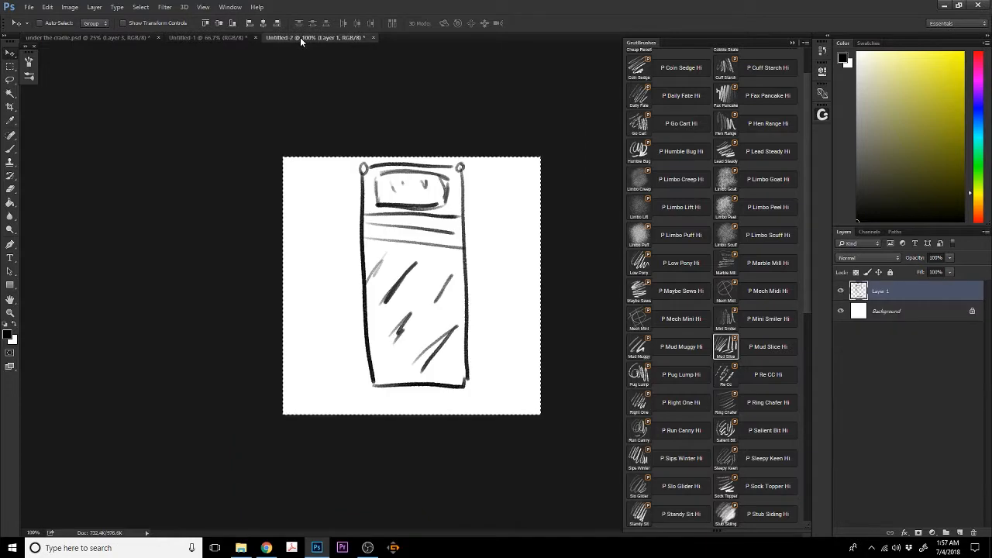
pyautogui.click(959, 533)
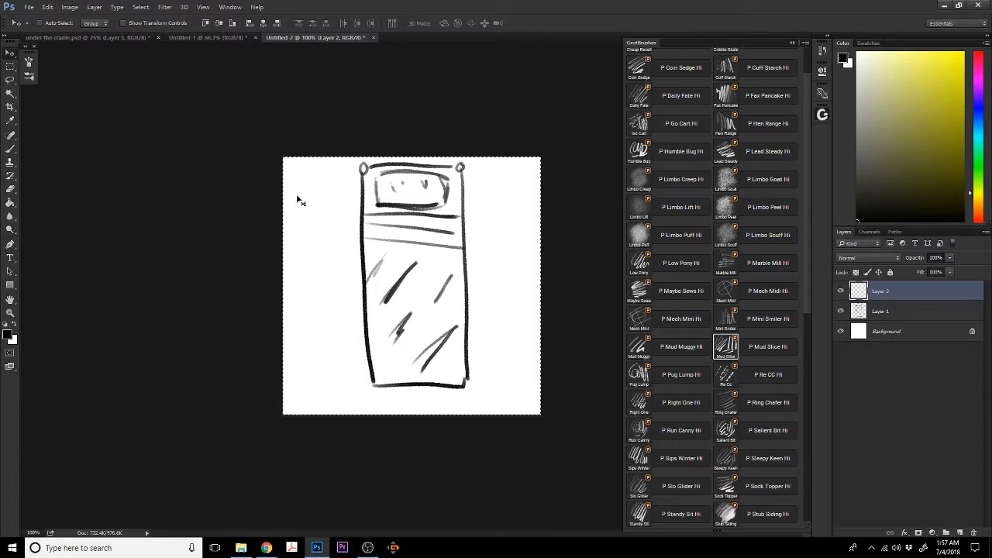
pyautogui.hotkey('ctrl', 'd')
# Paint a solid black dot over each of the two bedpost circles with a hard round 34 px brush
pyautogui.click(10, 148)
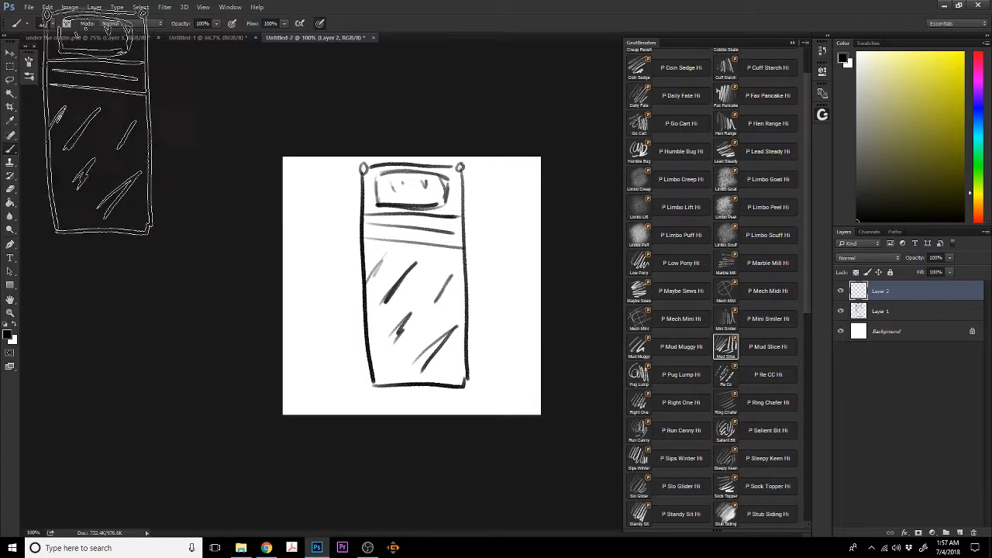
pyautogui.click(45, 24)
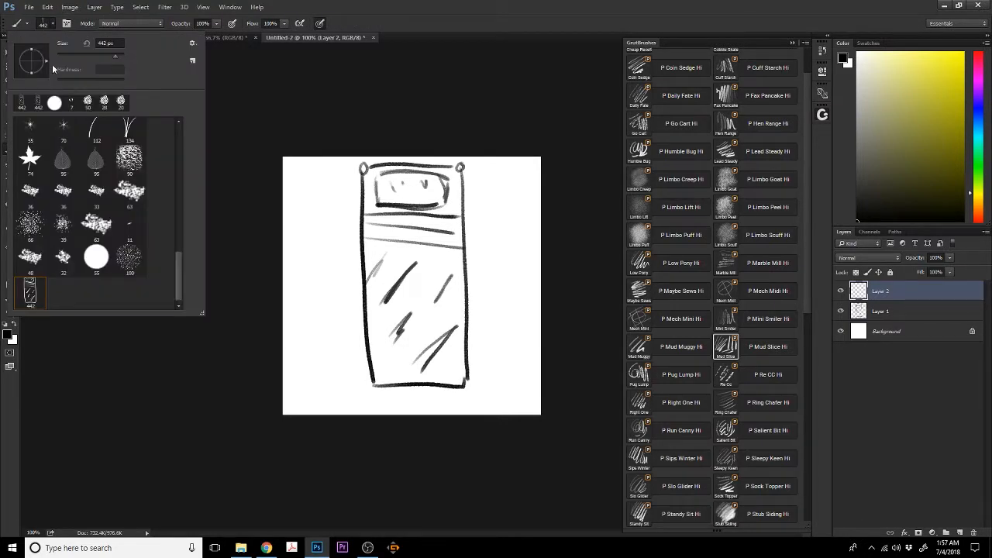
pyautogui.click(53, 103)
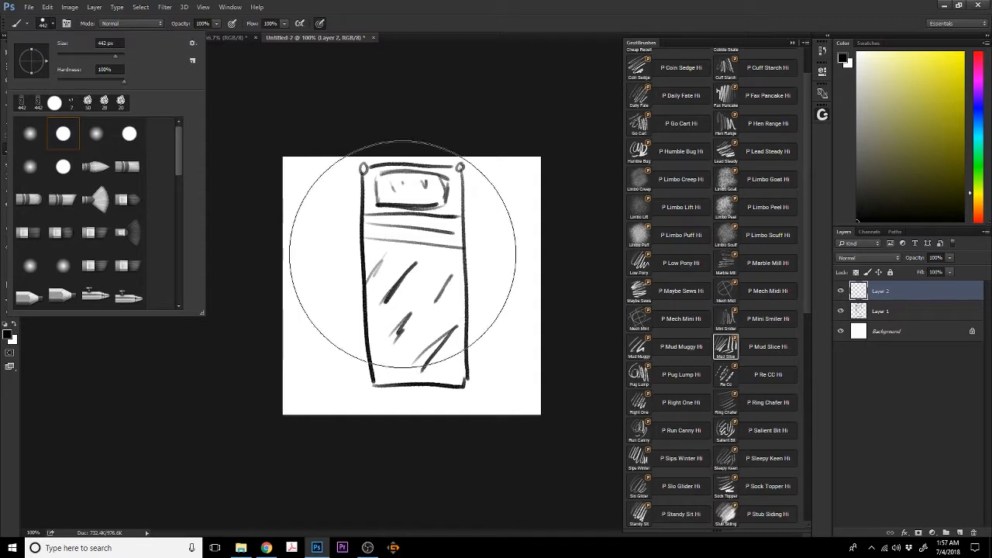
pyautogui.moveTo(403, 257)
pyautogui.mouseDown()
pyautogui.moveTo(327, 243)
pyautogui.moveTo(220, 246)
pyautogui.mouseUp()
pyautogui.click(363, 168)
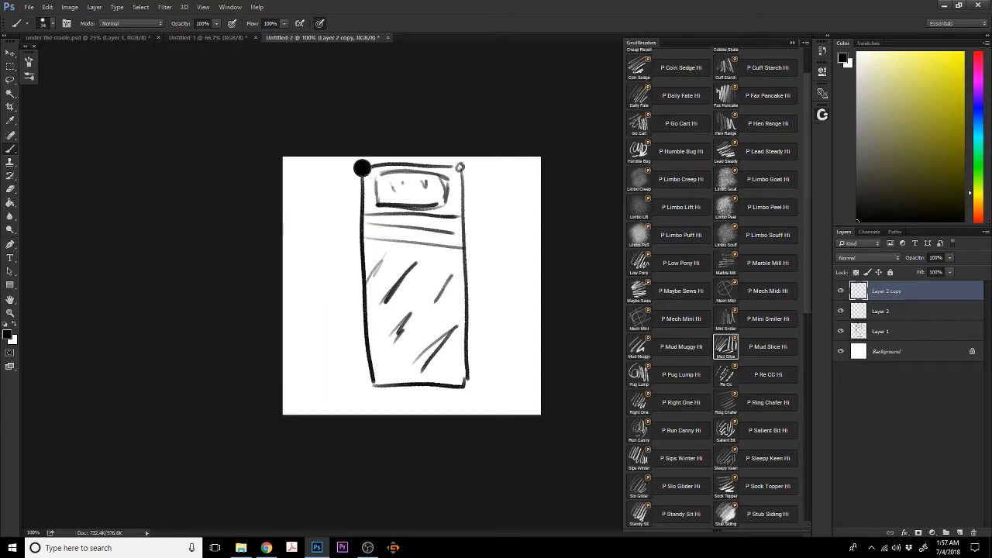
pyautogui.click(460, 168)
# Select the two black dots by selecting the empty area around them with the Magic Wand and inverting the selection
pyautogui.click(11, 93)
pyautogui.click(332, 219)
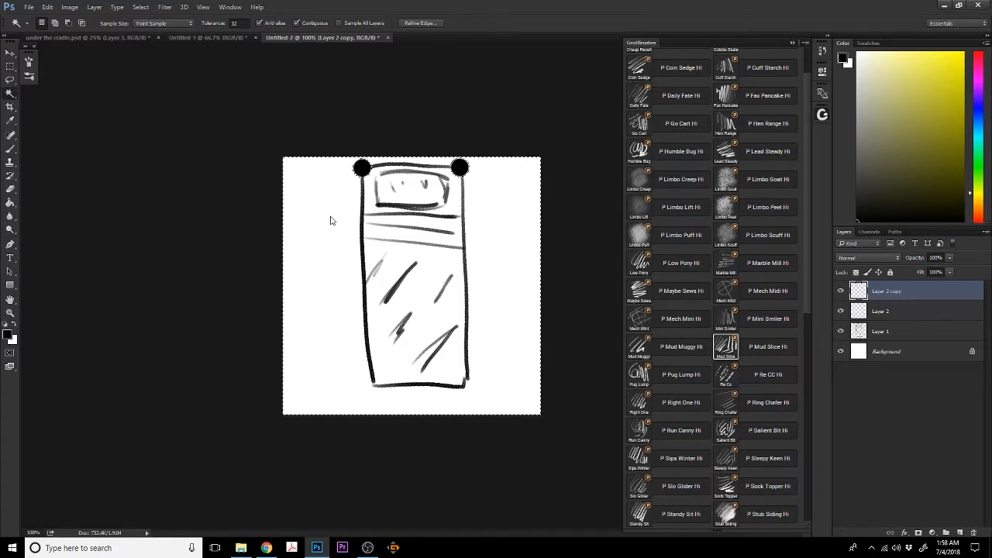
pyautogui.click(140, 7)
pyautogui.click(155, 24)
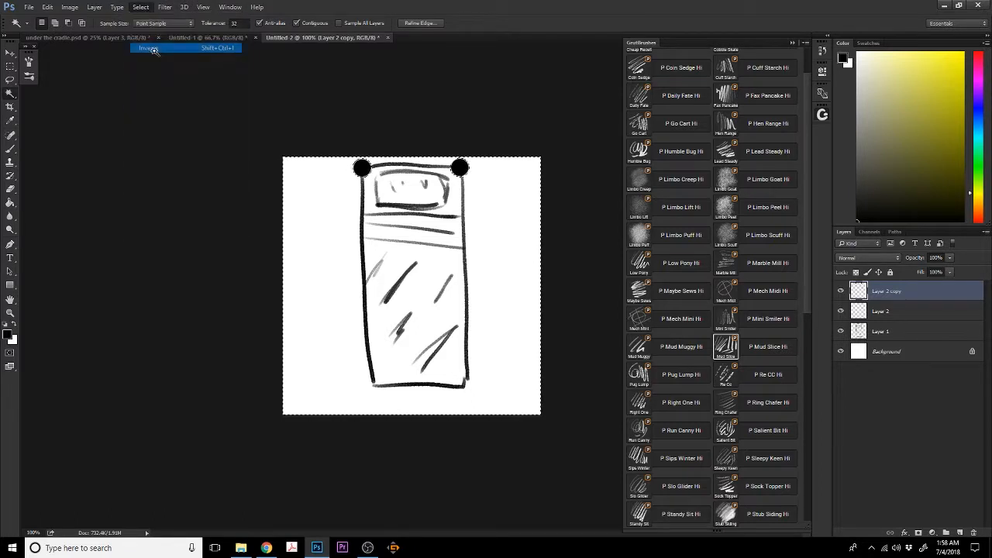
# Try to hollow out both dots by contracting the selection 5 pixels and clearing its inside, and undo the attempt
pyautogui.click(140, 7)
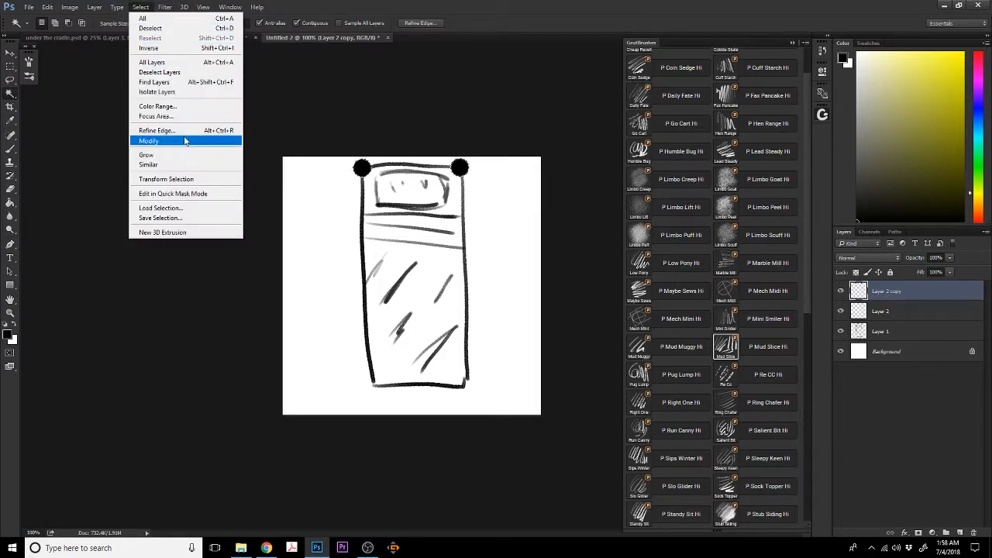
pyautogui.moveTo(155, 141)
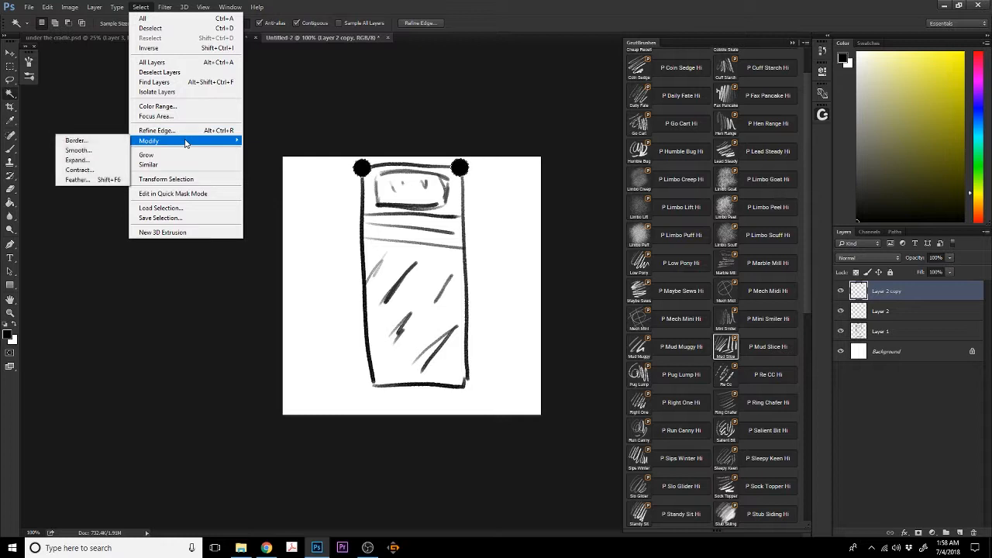
pyautogui.click(107, 172)
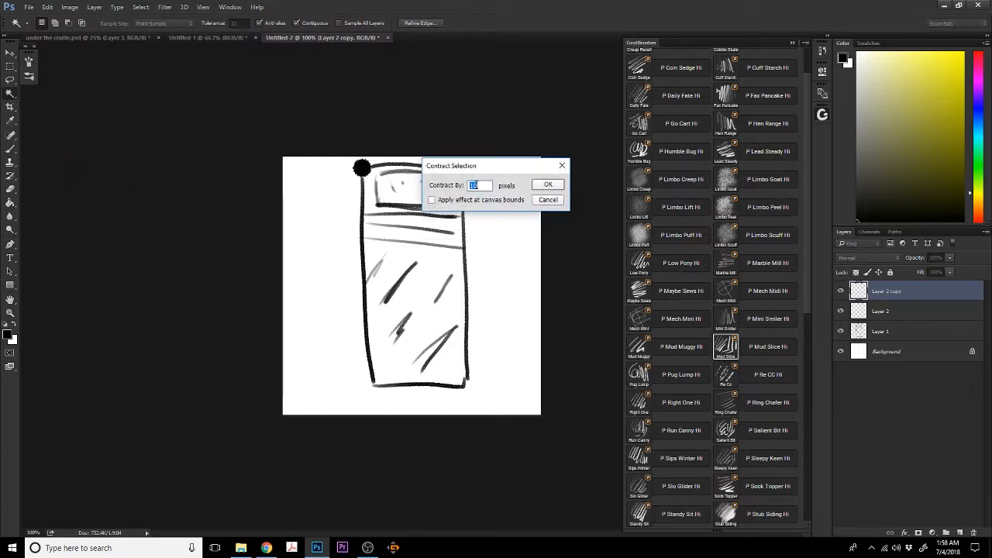
pyautogui.write('5')
pyautogui.click(547, 184)
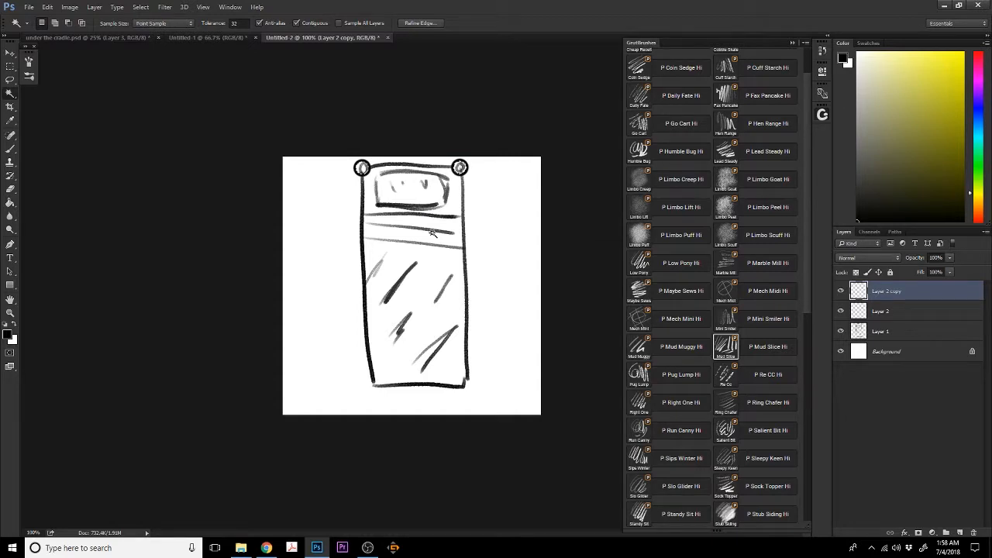
pyautogui.hotkey('ctrl', 'd')
pyautogui.hotkey('ctrl', 'z')
pyautogui.hotkey('alt', 'BackSpace')
pyautogui.click(165, 7)
pyautogui.moveTo(142, 9)
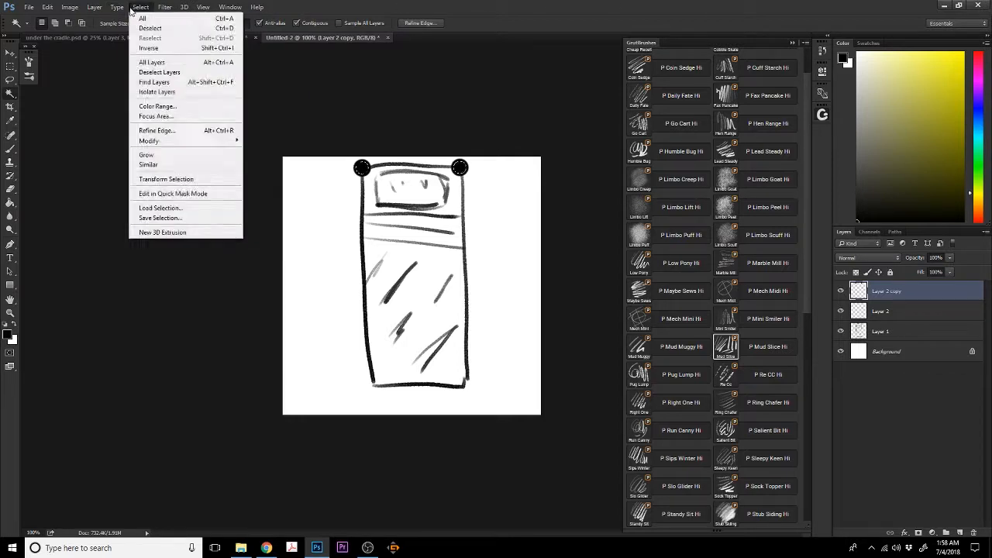
pyautogui.click(140, 7)
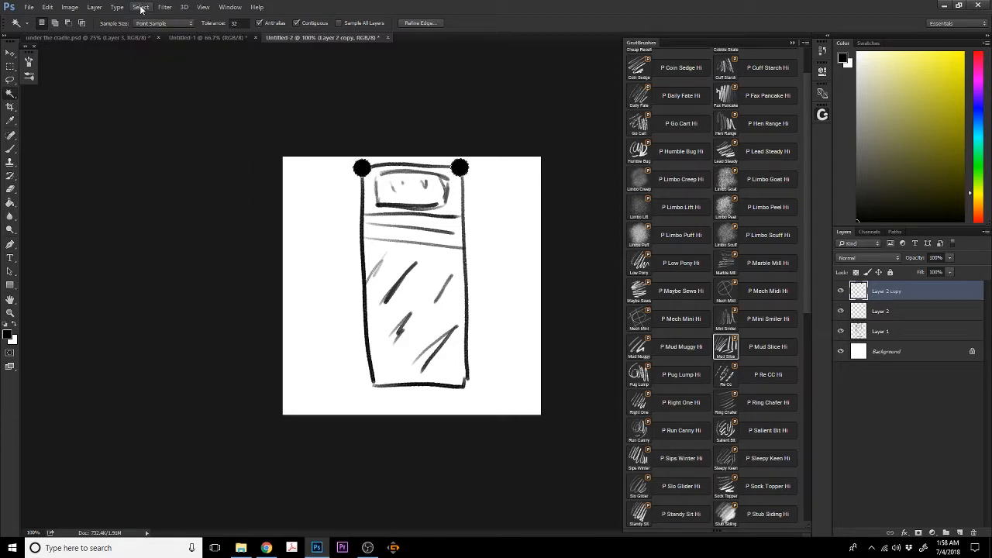
# Turn the dots into thick rings by contracting the selection 7 pixels, clearing its inside, and deselecting
pyautogui.click(146, 9)
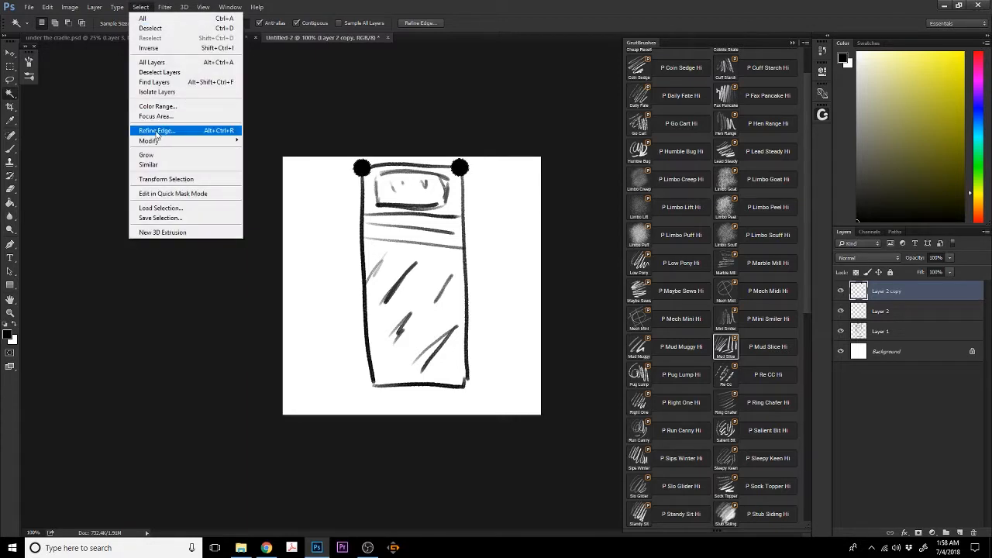
pyautogui.moveTo(155, 140)
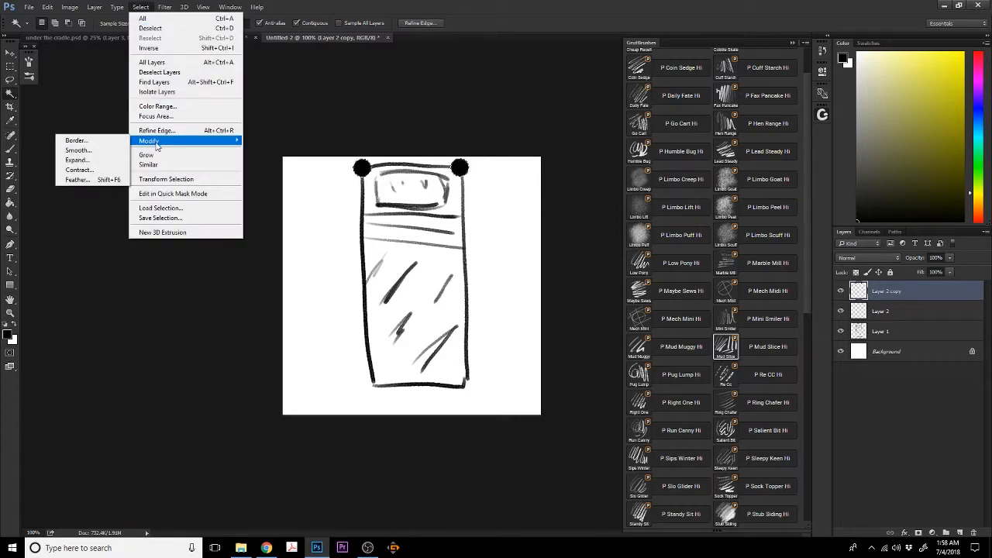
pyautogui.click(78, 170)
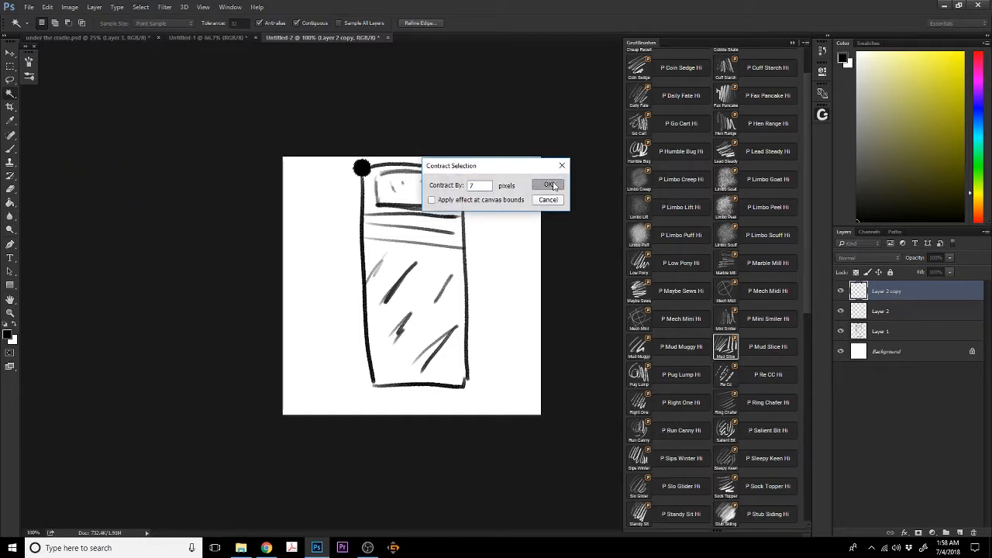
pyautogui.click(548, 184)
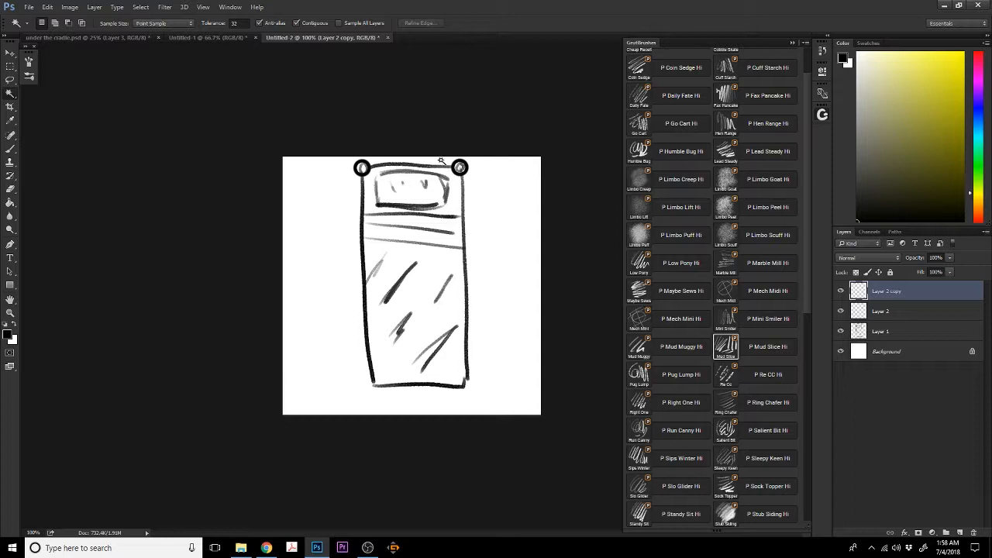
pyautogui.click(884, 310)
pyautogui.click(841, 311)
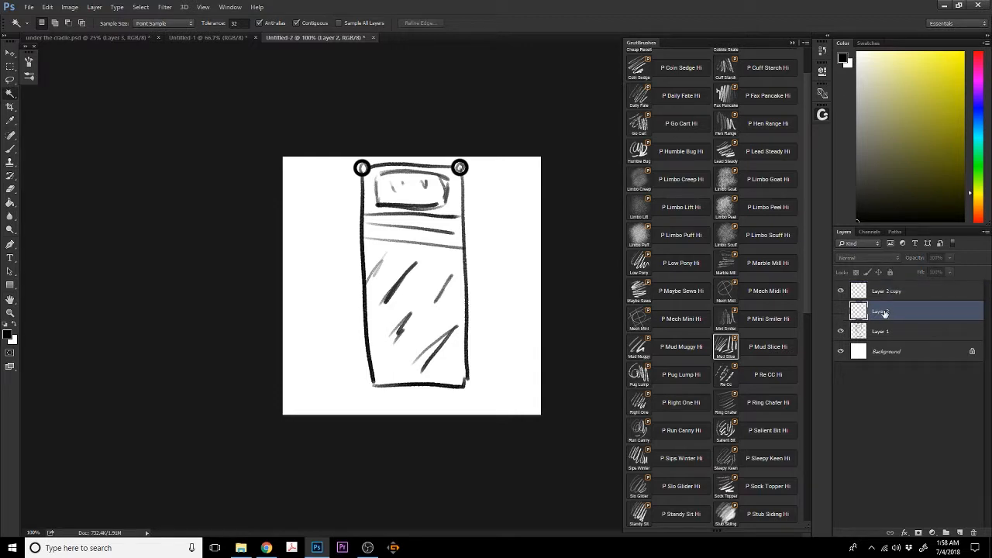
pyautogui.click(840, 311)
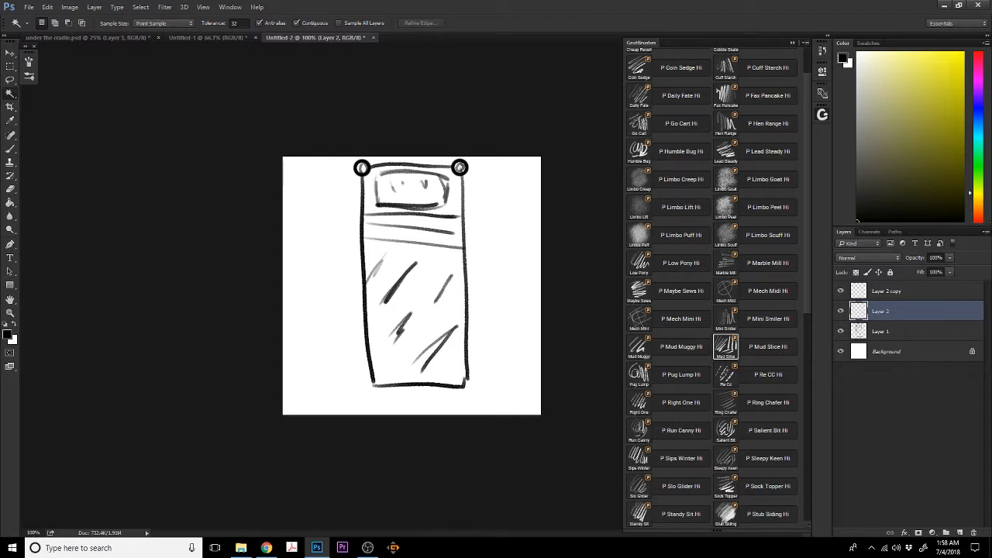
pyautogui.keyDown('ctrl'); pyautogui.click(343, 233); pyautogui.keyUp('ctrl')
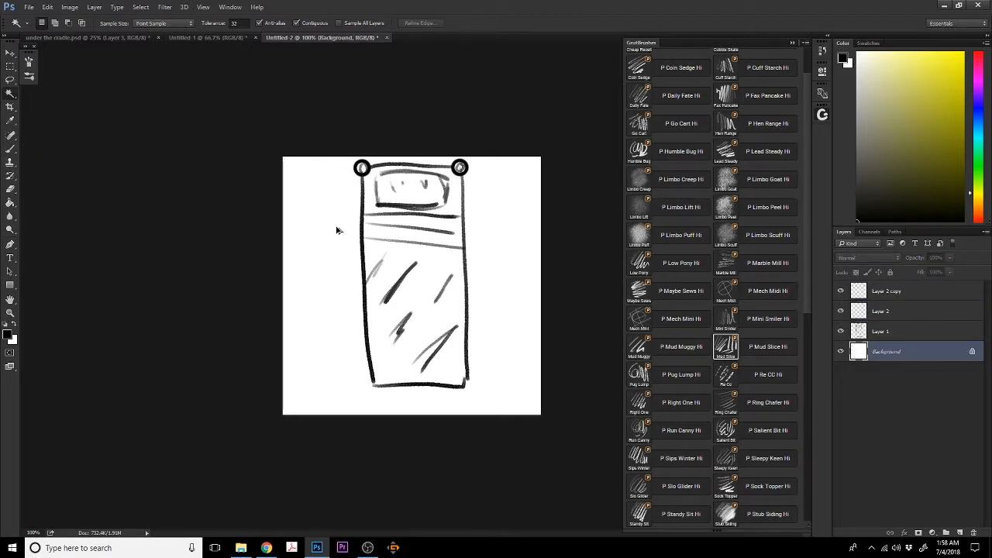
# On Layer 2, outline the bed frame with straight 12 px hard brush lines connecting the two bedposts and the foot corners
pyautogui.click(10, 148)
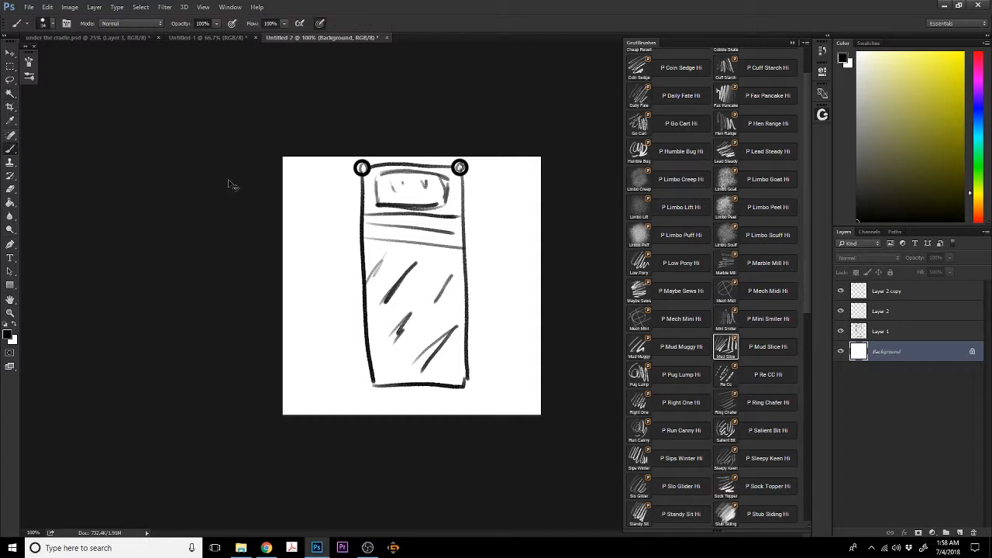
pyautogui.keyDown('alt'); pyautogui.rightClick(334, 214); pyautogui.keyUp('alt')
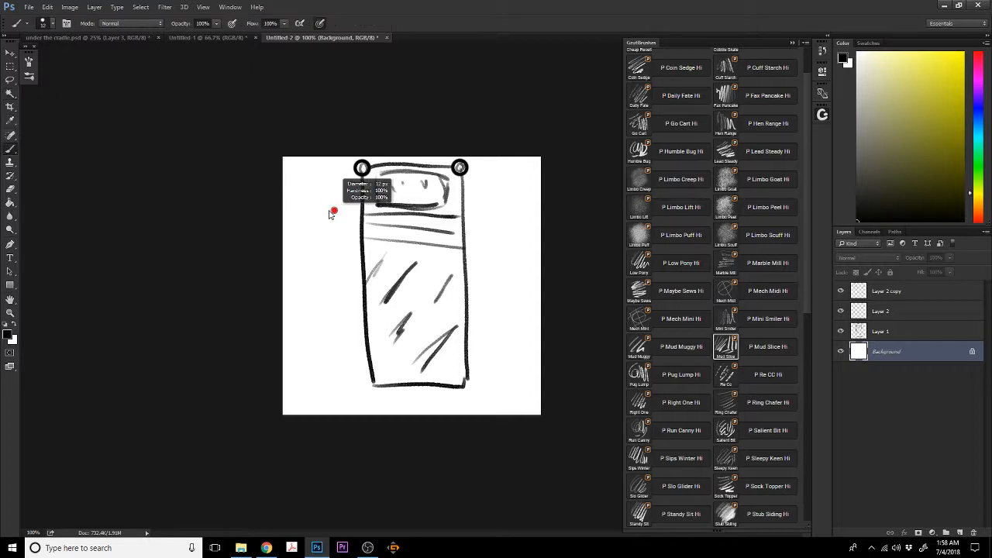
pyautogui.click(891, 312)
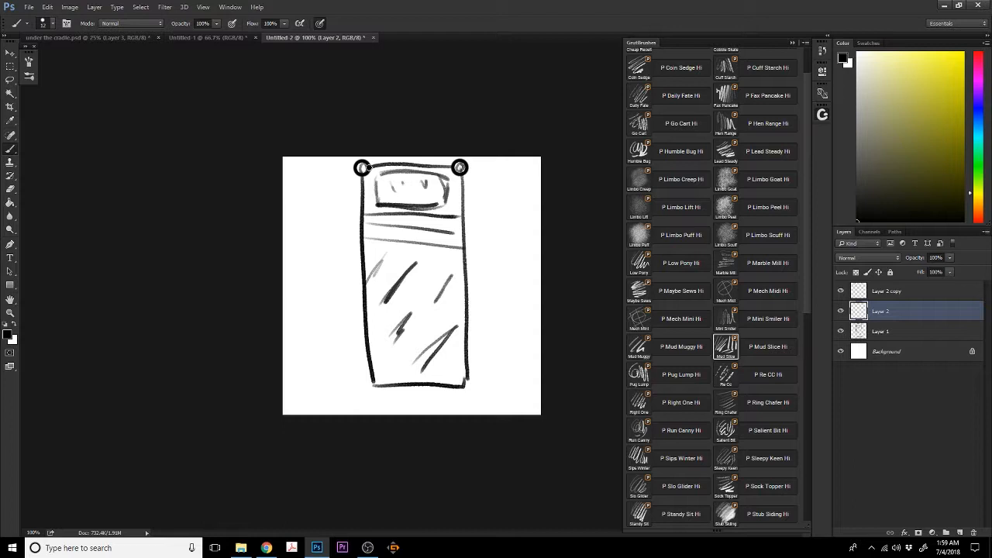
pyautogui.keyDown('shift'); pyautogui.click(460, 167); pyautogui.keyUp('shift')
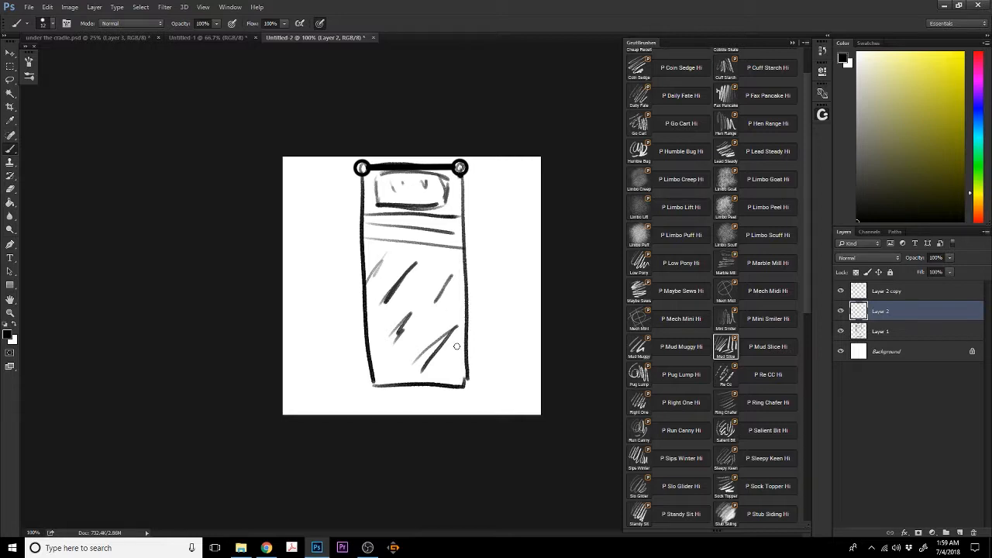
pyautogui.keyDown('shift'); pyautogui.click(464, 383); pyautogui.keyUp('shift')
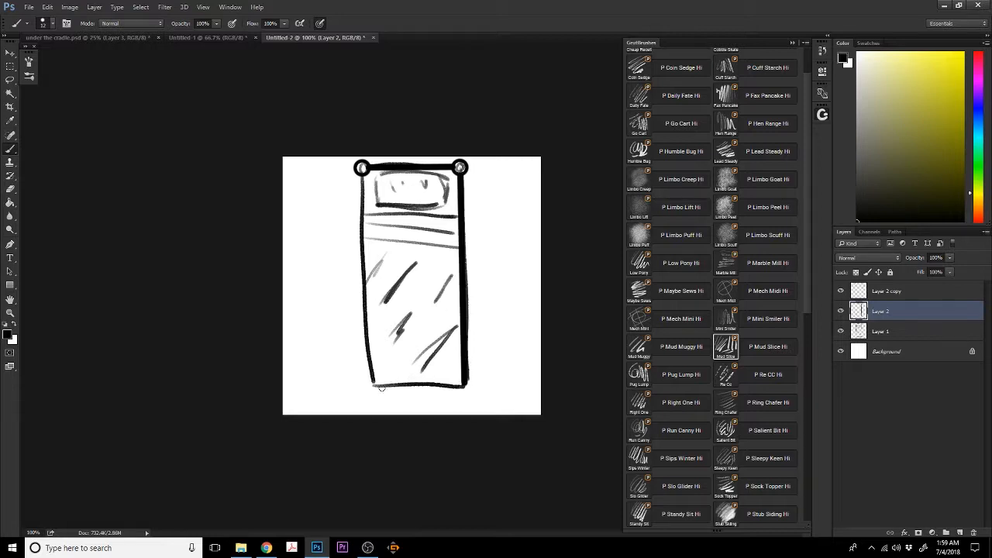
pyautogui.keyDown('shift'); pyautogui.click(364, 384); pyautogui.keyUp('shift')
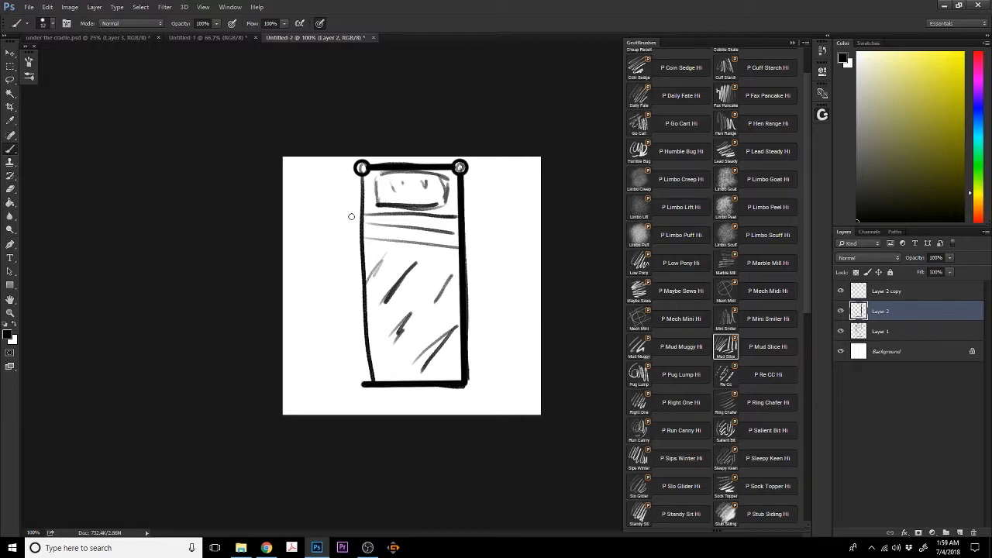
pyautogui.keyDown('shift'); pyautogui.click(360, 173); pyautogui.keyUp('shift')
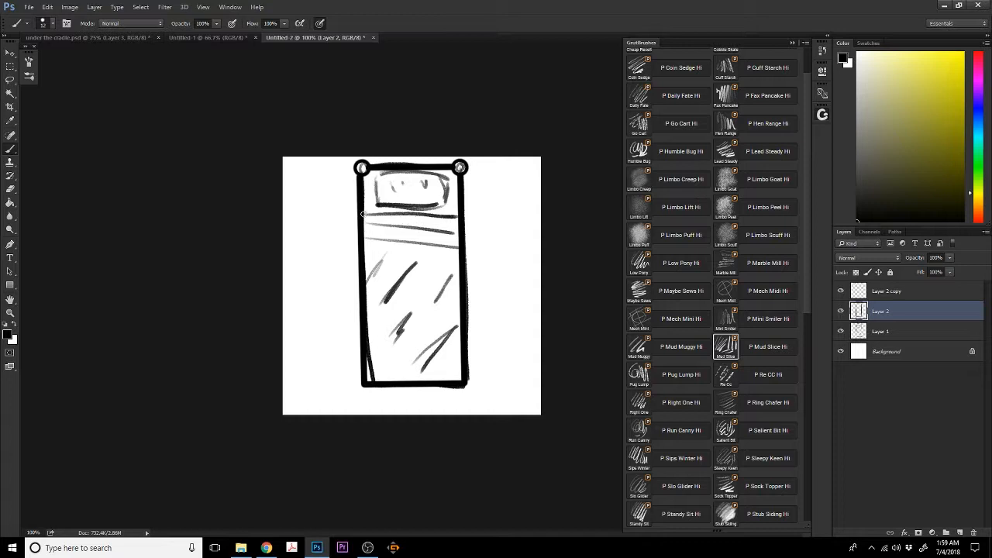
# Draw two thick straight lines across the bed over the first and third sketched sheet folds
pyautogui.keyDown('shift'); pyautogui.click(459, 217); pyautogui.keyUp('shift')
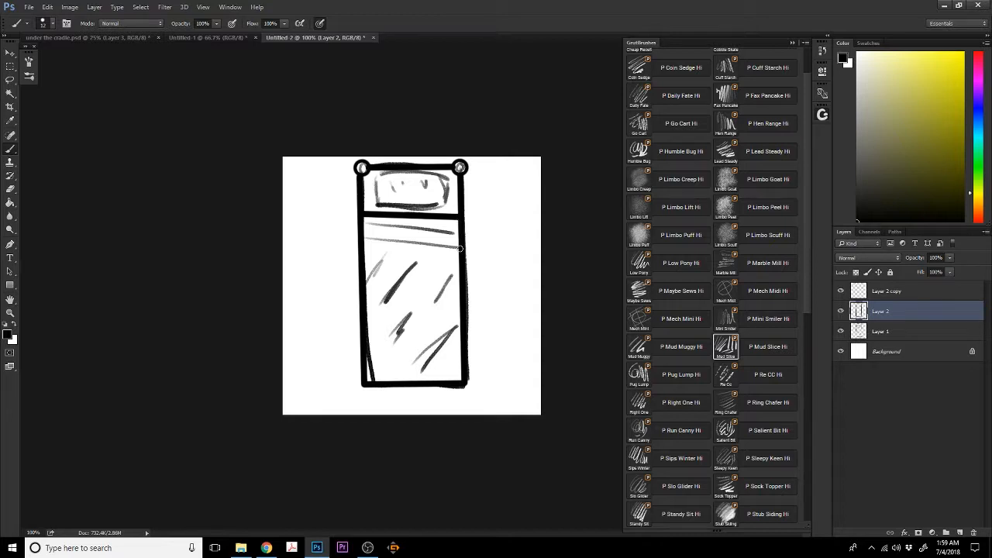
pyautogui.click(462, 246)
pyautogui.keyDown('shift'); pyautogui.click(360, 238); pyautogui.keyUp('shift')
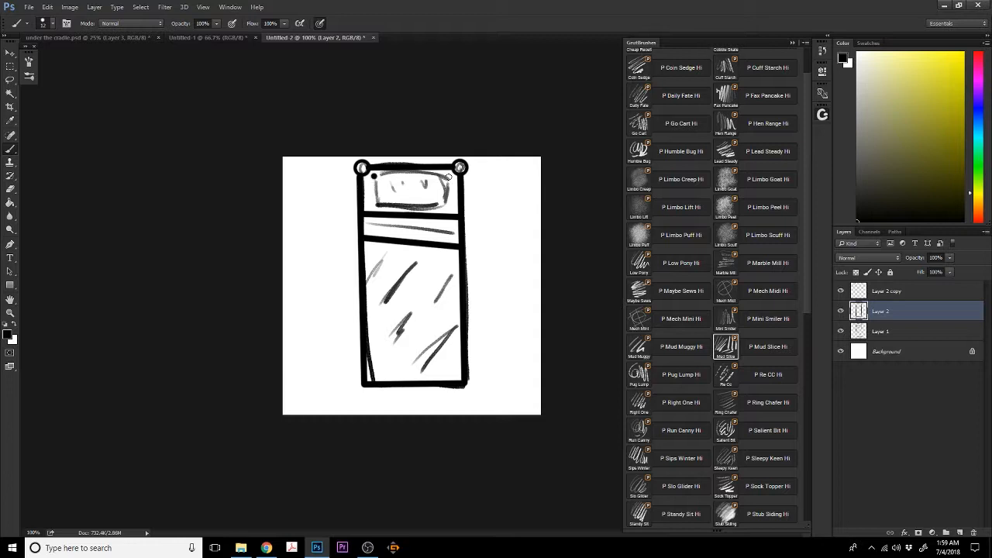
# Outline the pillow with thick straight lines forming a closed four-sided shape, and hide the Layer 1 sketch
pyautogui.keyDown('shift'); pyautogui.click(448, 178); pyautogui.keyUp('shift')
pyautogui.keyDown('shift'); pyautogui.click(447, 206); pyautogui.keyUp('shift')
pyautogui.keyDown('shift'); pyautogui.click(375, 206); pyautogui.keyUp('shift')
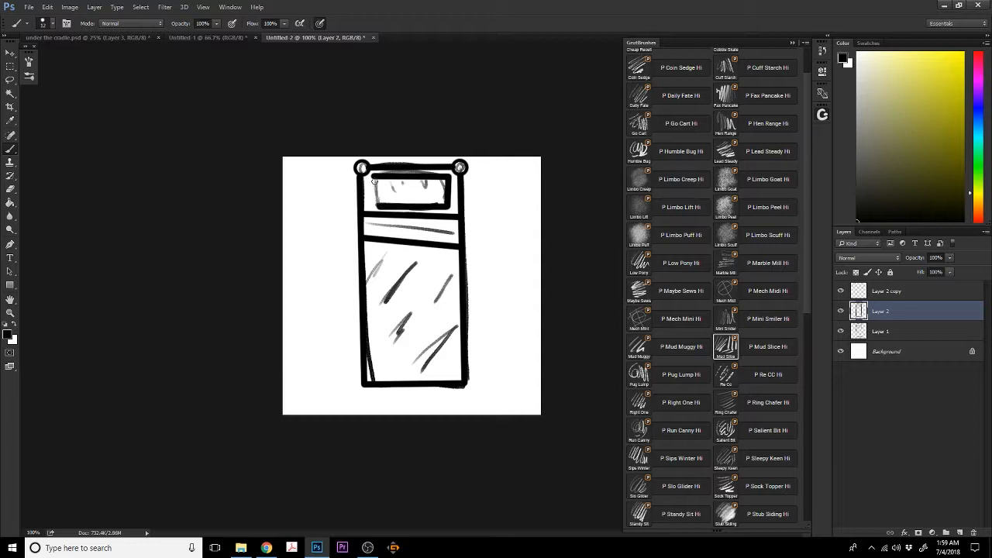
pyautogui.keyDown('shift'); pyautogui.click(374, 177); pyautogui.keyUp('shift')
pyautogui.click(840, 331)
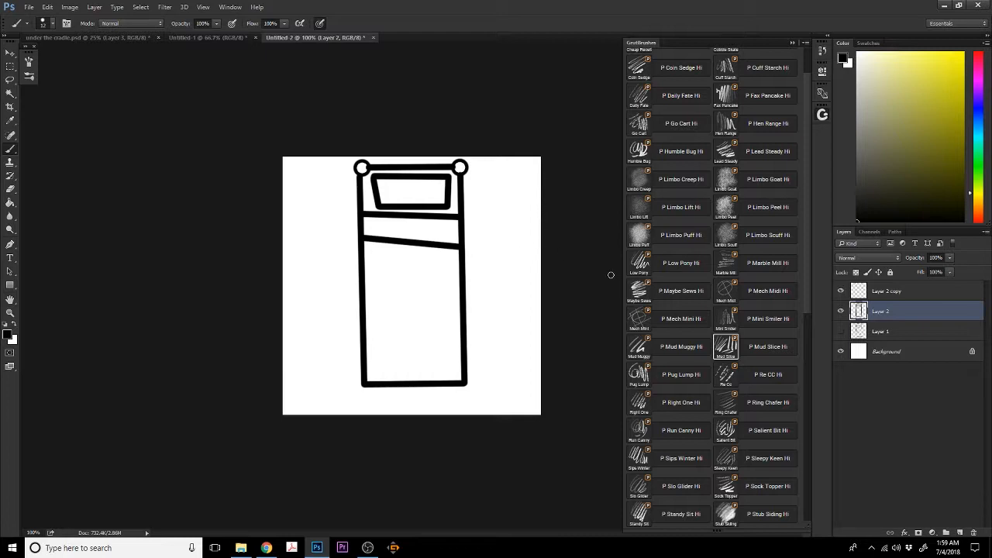
# Set the Eraser to a hard round tip and shrink it to roughly the size of a bedpost ring
pyautogui.click(10, 188)
pyautogui.click(50, 24)
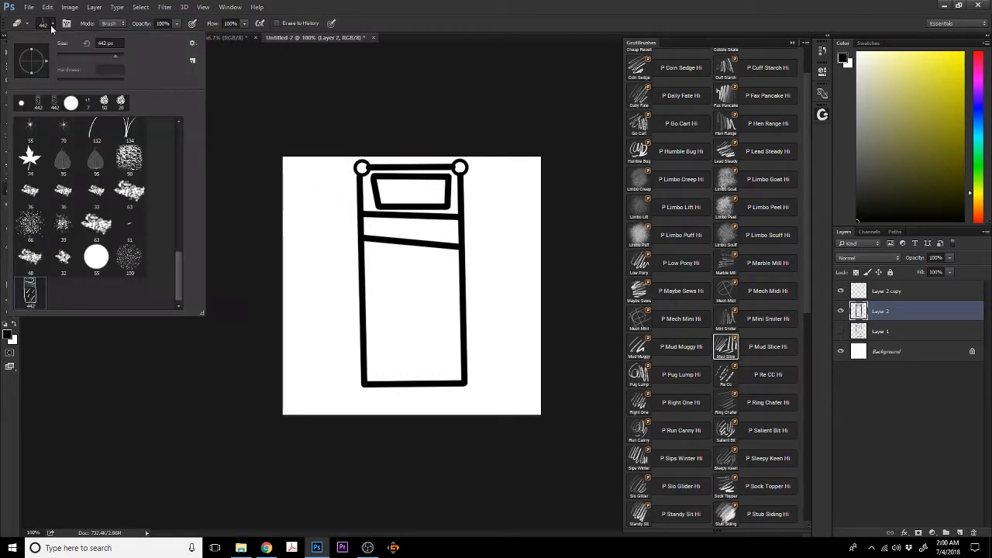
pyautogui.click(22, 103)
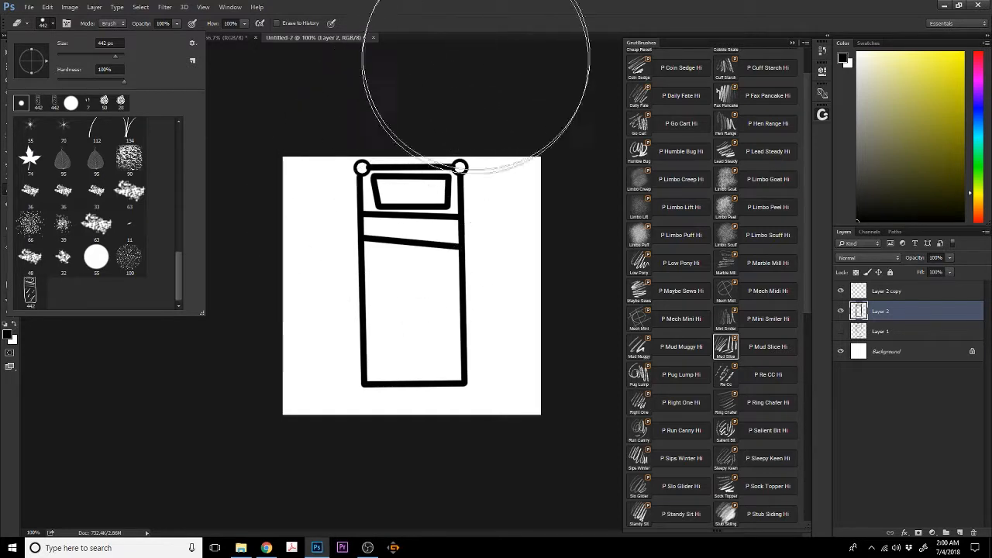
pyautogui.click(476, 34)
pyautogui.moveTo(460, 272); pyautogui.dragTo(349, 261)
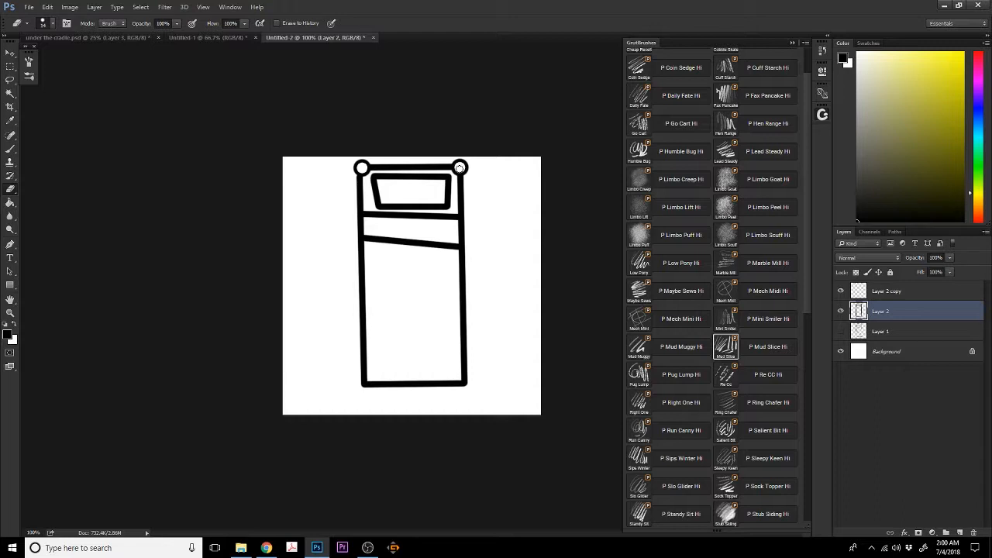
# Merge Layer 2 copy down into Layer 2
pyautogui.click(884, 292)
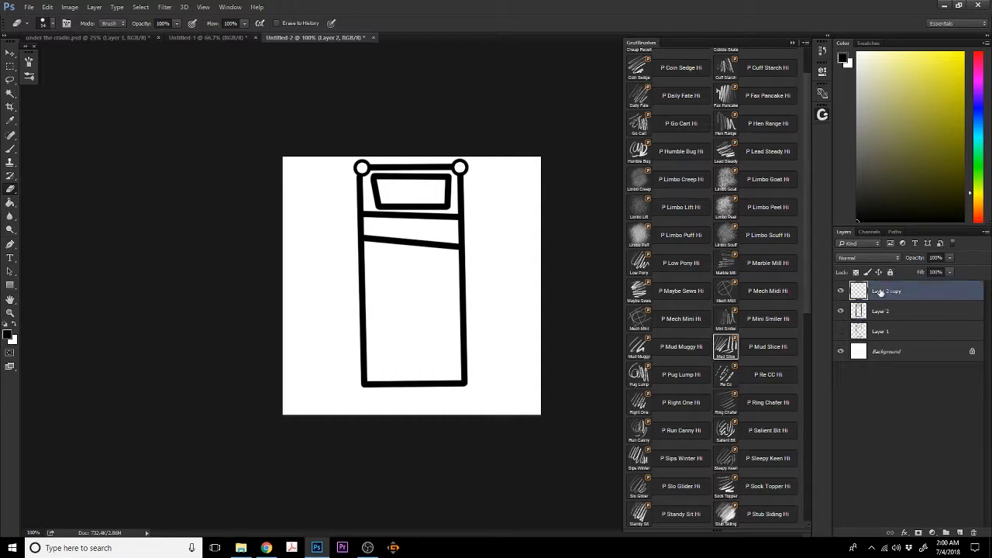
pyautogui.rightClick(892, 295)
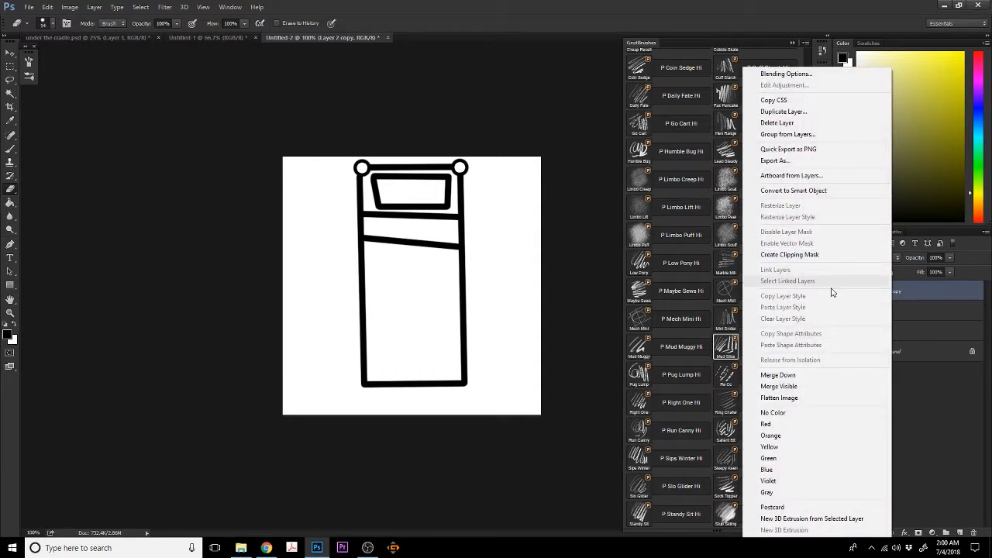
pyautogui.click(775, 375)
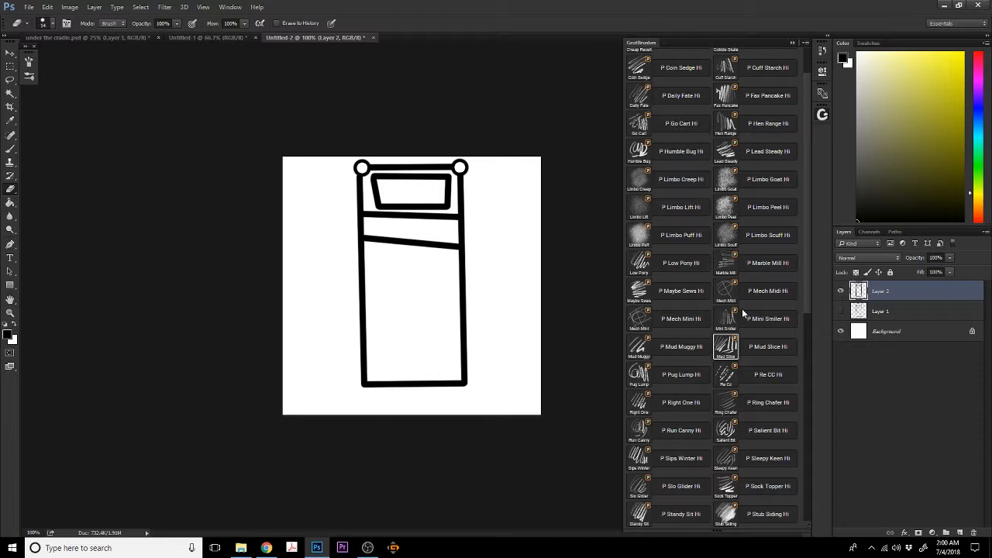
# Shade the sheet fold, blanket and pillow with P Mud Slice Hi brush strokes, and swap visibility from Layer 2 to Layer 1
pyautogui.click(732, 346)
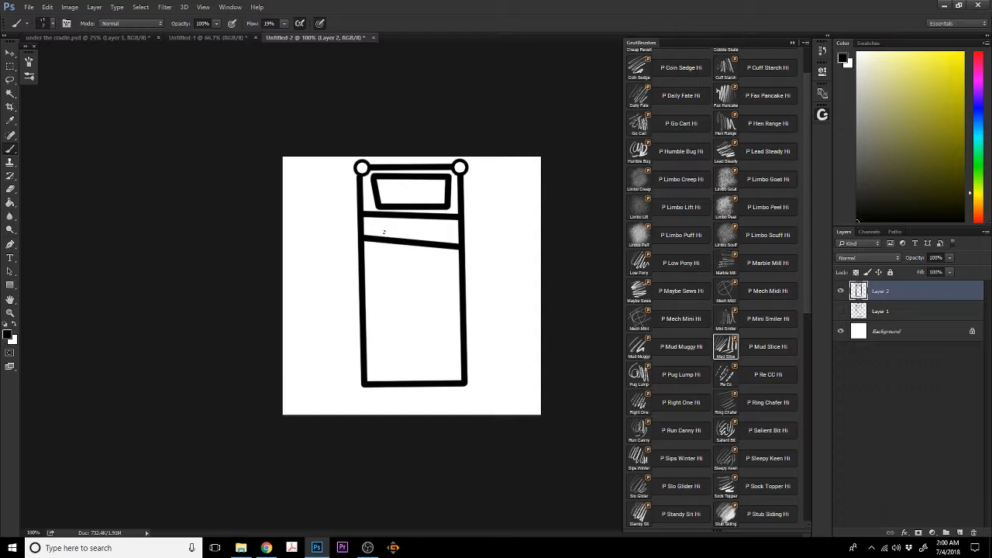
pyautogui.moveTo(401, 225); pyautogui.dragTo(445, 233)
pyautogui.moveTo(394, 251)
pyautogui.mouseDown()
pyautogui.moveTo(375, 271)
pyautogui.moveTo(374, 299)
pyautogui.mouseUp()
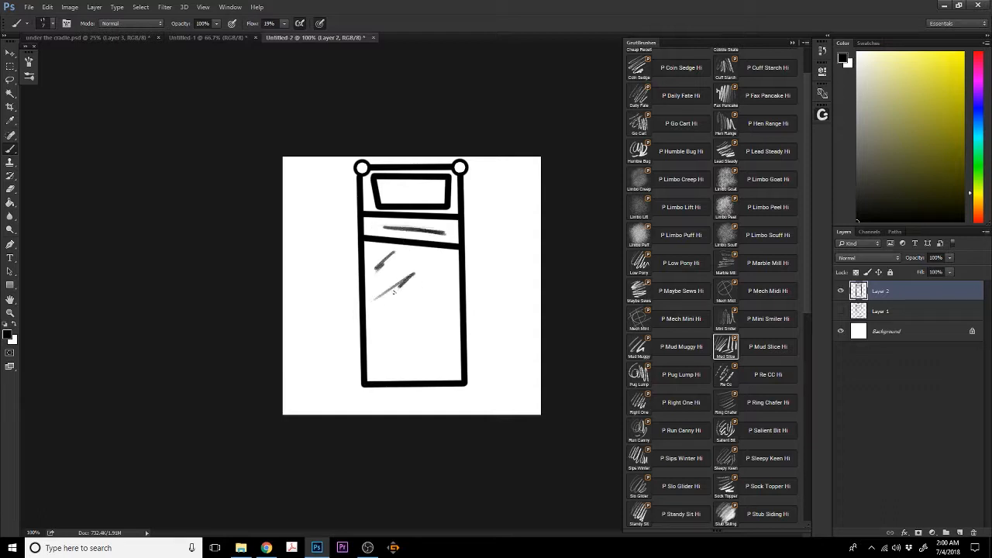
pyautogui.moveTo(420, 274); pyautogui.dragTo(380, 310)
pyautogui.moveTo(442, 300)
pyautogui.mouseDown()
pyautogui.moveTo(385, 357)
pyautogui.moveTo(377, 380)
pyautogui.mouseUp()
pyautogui.moveTo(452, 333); pyautogui.dragTo(417, 364)
pyautogui.moveTo(453, 332); pyautogui.dragTo(432, 372)
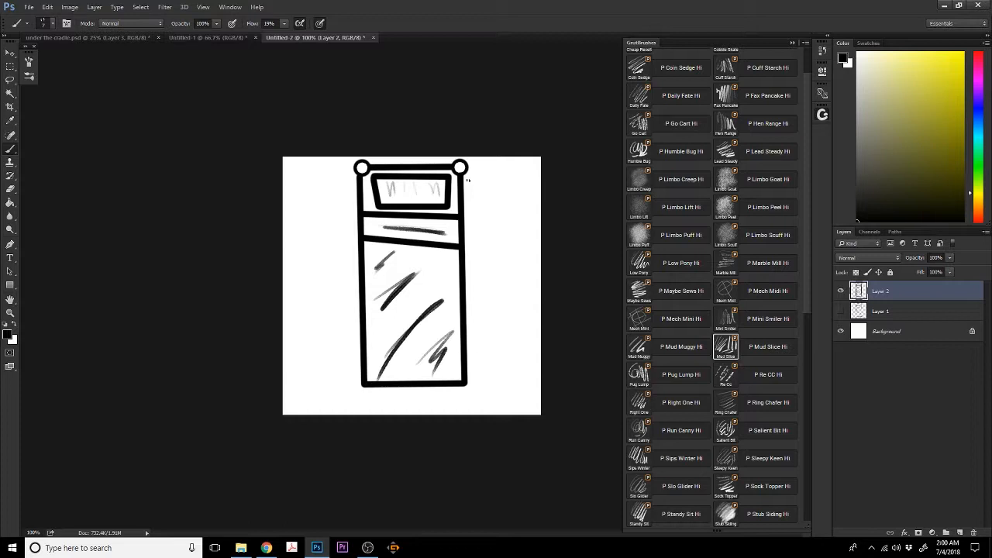
pyautogui.click(841, 291)
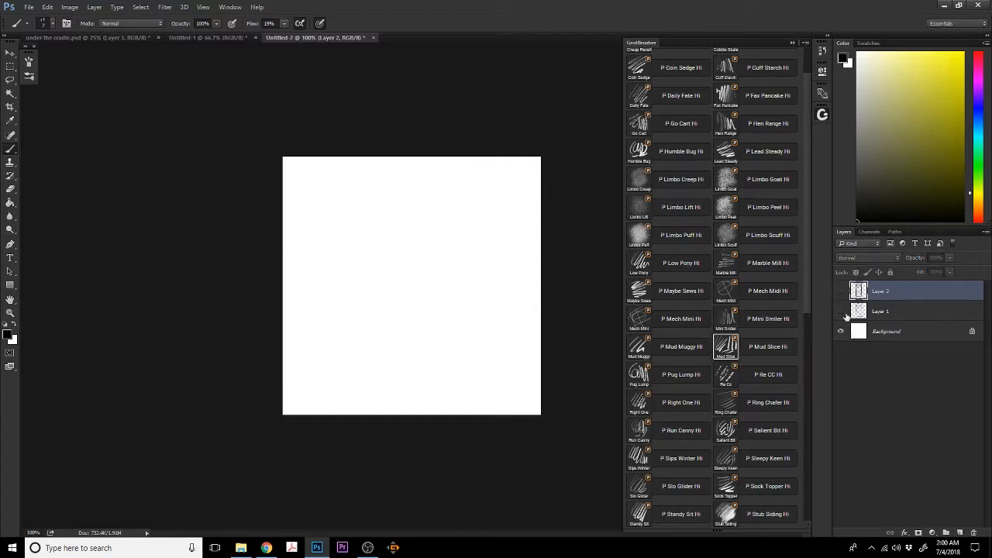
pyautogui.click(841, 311)
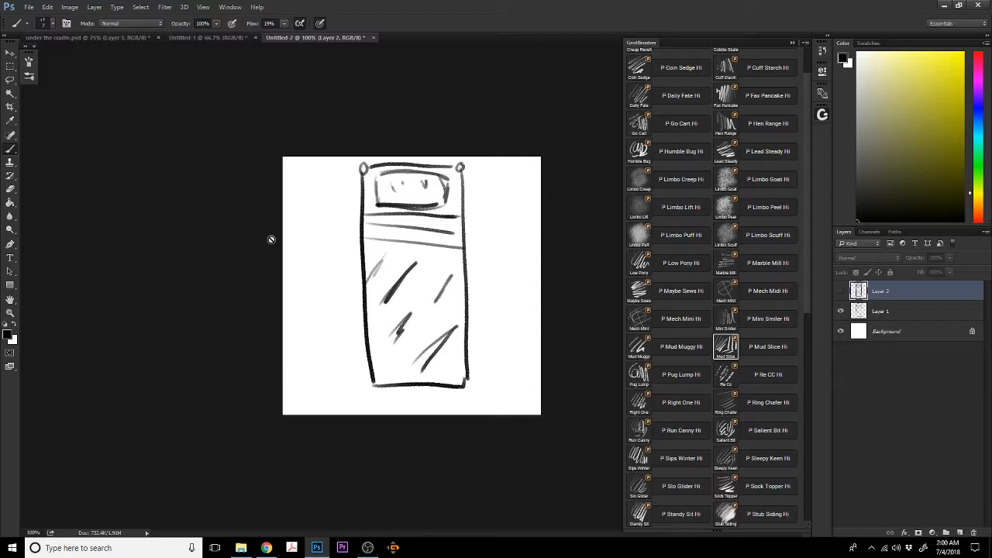
# In under the cradle.psd, choose the 442 px bed stamp brush and set its flow to 100%
pyautogui.click(90, 39)
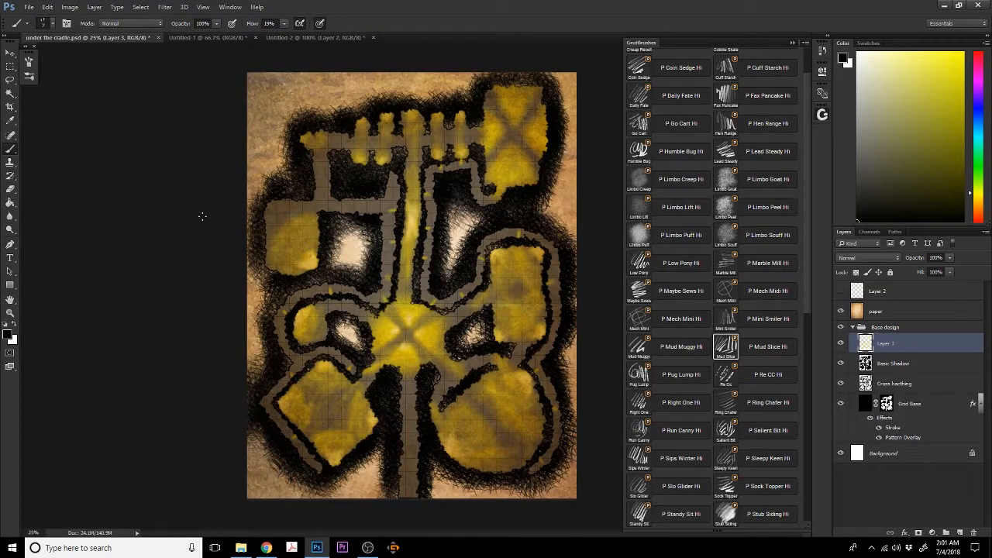
pyautogui.click(53, 24)
pyautogui.click(56, 103)
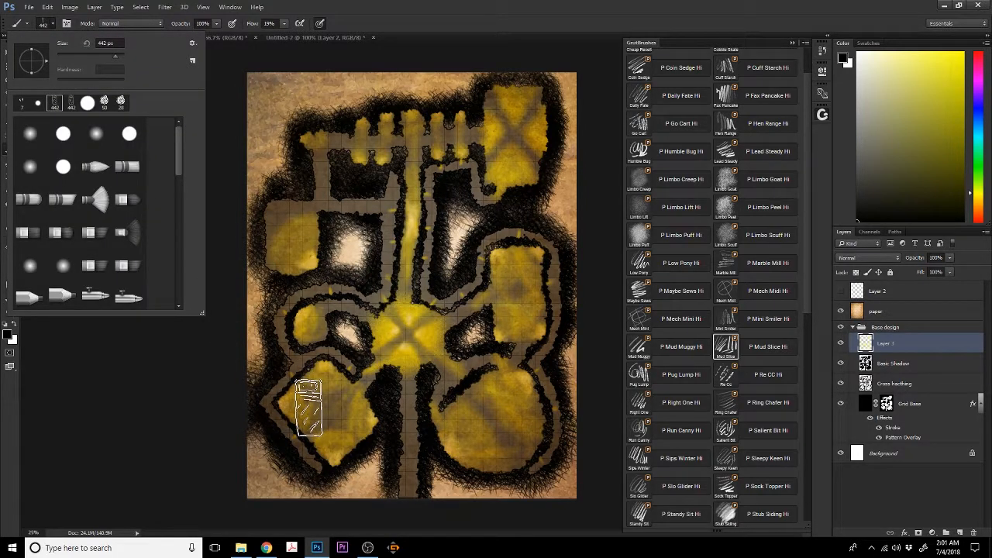
pyautogui.click(284, 24)
pyautogui.moveTo(283, 32); pyautogui.dragTo(358, 33)
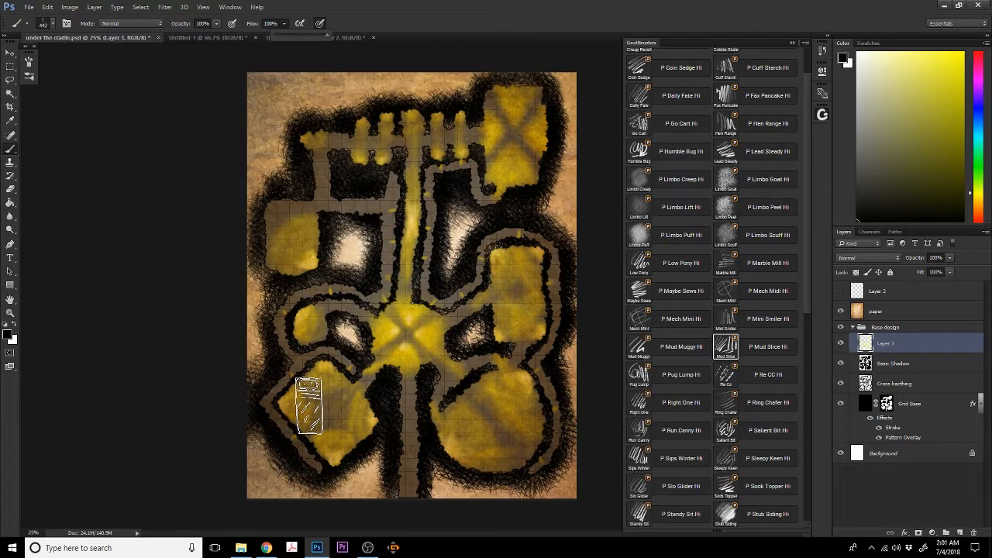
# Try to stamp the bed in the diamond-shaped room on Layer 3 and transform it, cancelling the transform and undoing the stamp
pyautogui.click(308, 405)
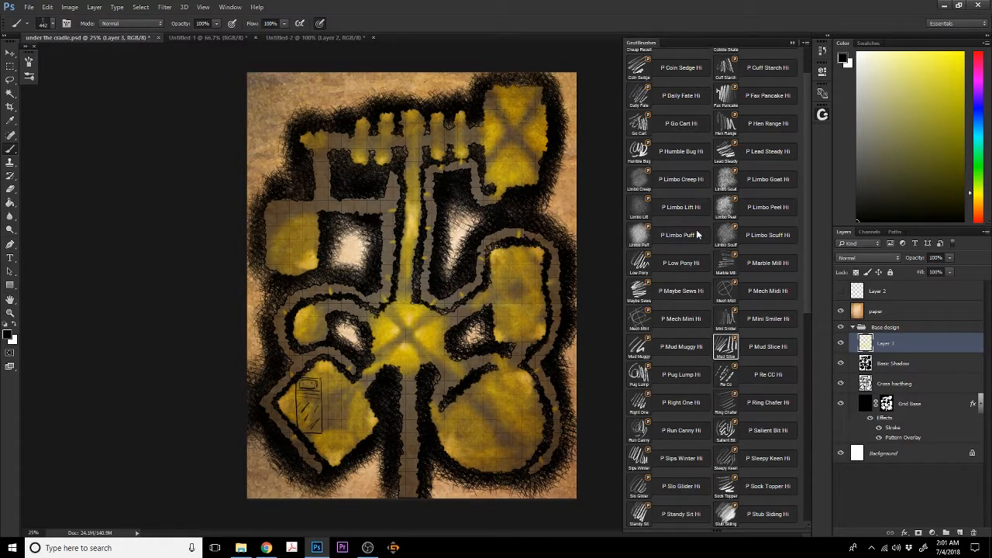
pyautogui.hotkey('ctrl', 't')
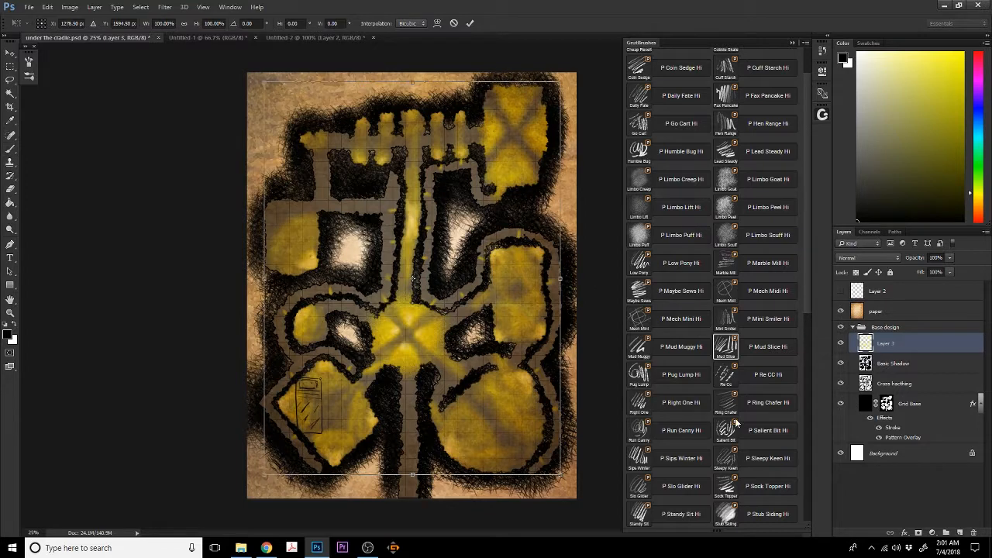
pyautogui.click(454, 23)
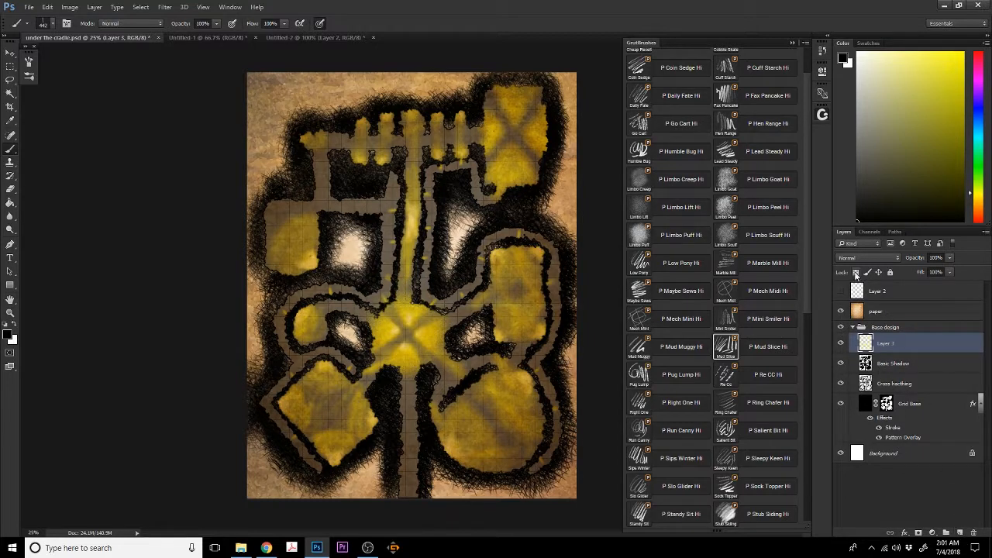
# Add a new layer above Layer 3 and rename Layer 3 as Lights
pyautogui.click(960, 532)
pyautogui.click(888, 366)
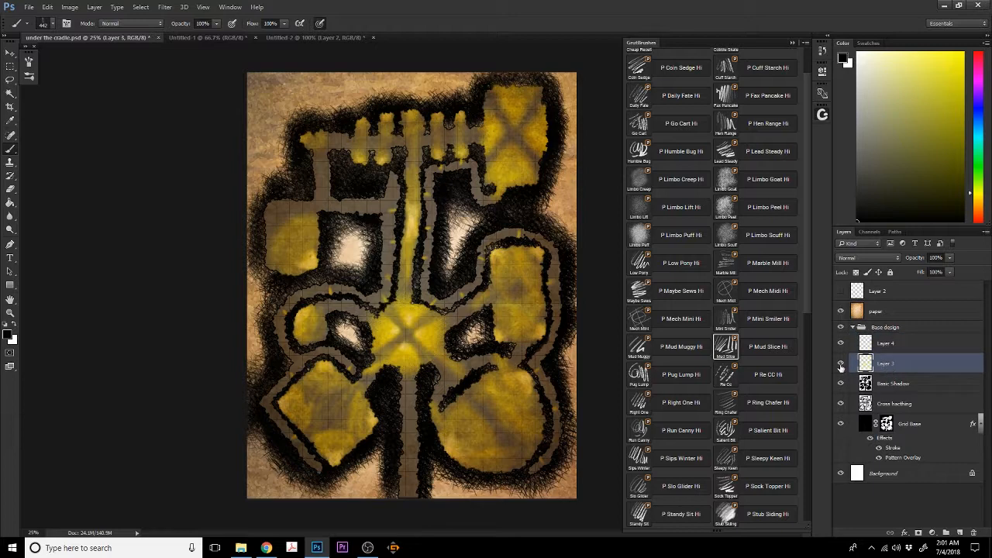
pyautogui.click(841, 362)
pyautogui.click(841, 362)
pyautogui.doubleClick(885, 363)
pyautogui.write('lights')
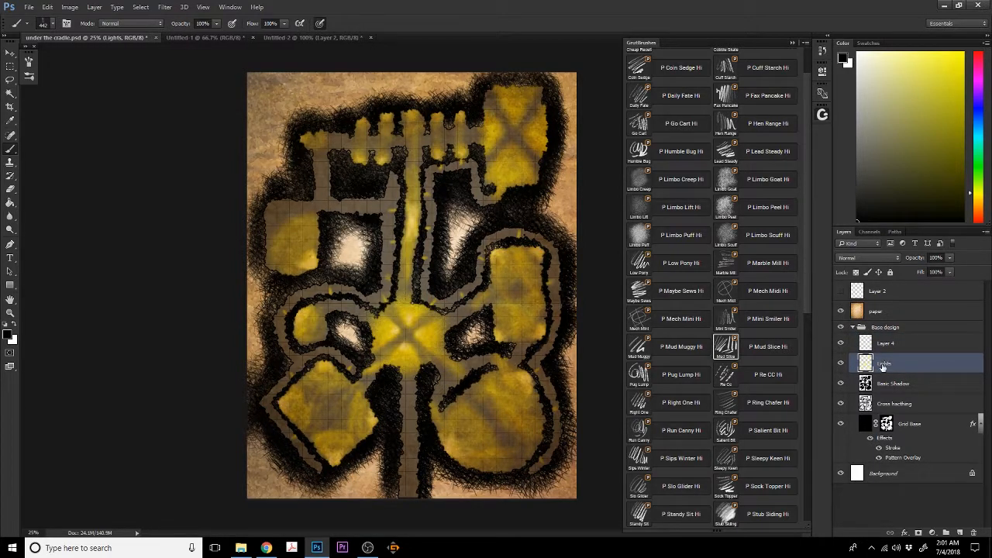
# Rename Layer 4 as Furniture and stamp one bed on it in the diamond-shaped room
pyautogui.doubleClick(884, 343)
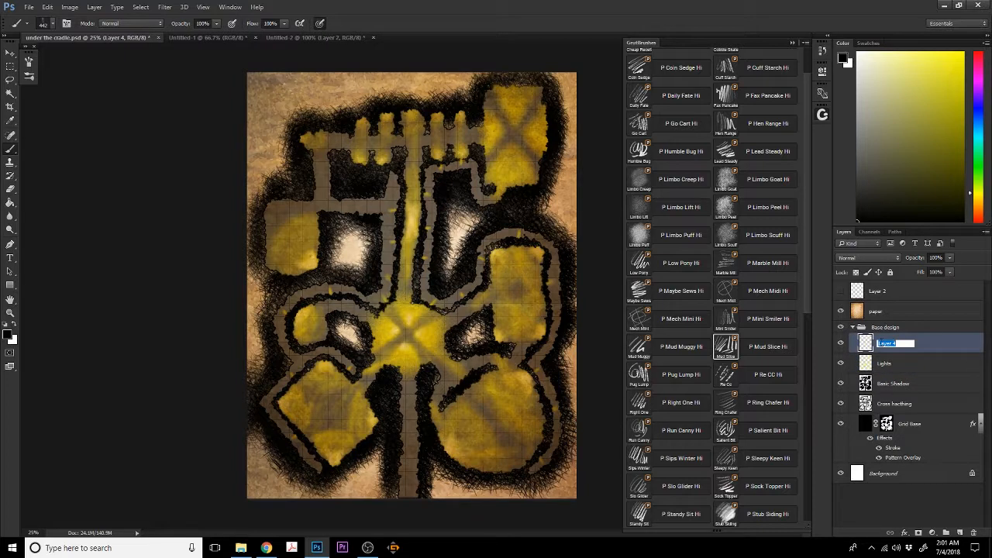
pyautogui.write('Illum')
pyautogui.press('Return')
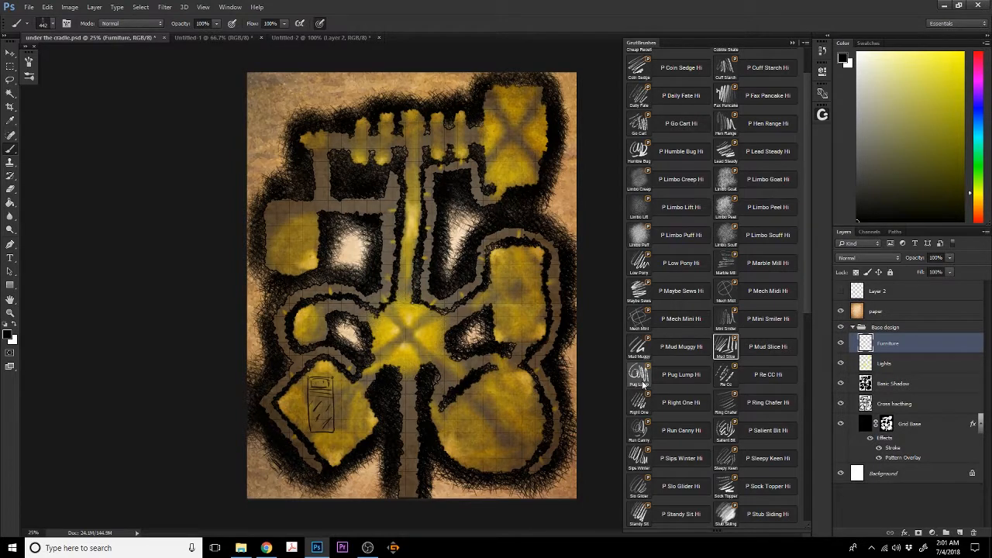
# Rotate the stamped bed about -134° and scale it to about 41%, with its head toward the diamond room's lower-left wall
pyautogui.hotkey('ctrl', 't')
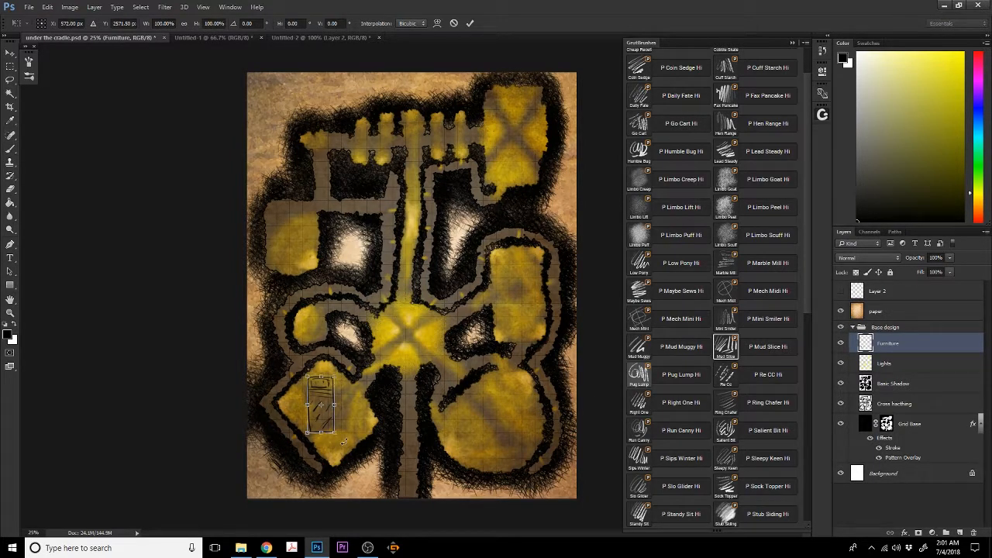
pyautogui.moveTo(343, 442)
pyautogui.mouseDown()
pyautogui.moveTo(399, 351)
pyautogui.moveTo(389, 276)
pyautogui.moveTo(323, 265)
pyautogui.moveTo(343, 314)
pyautogui.mouseUp()
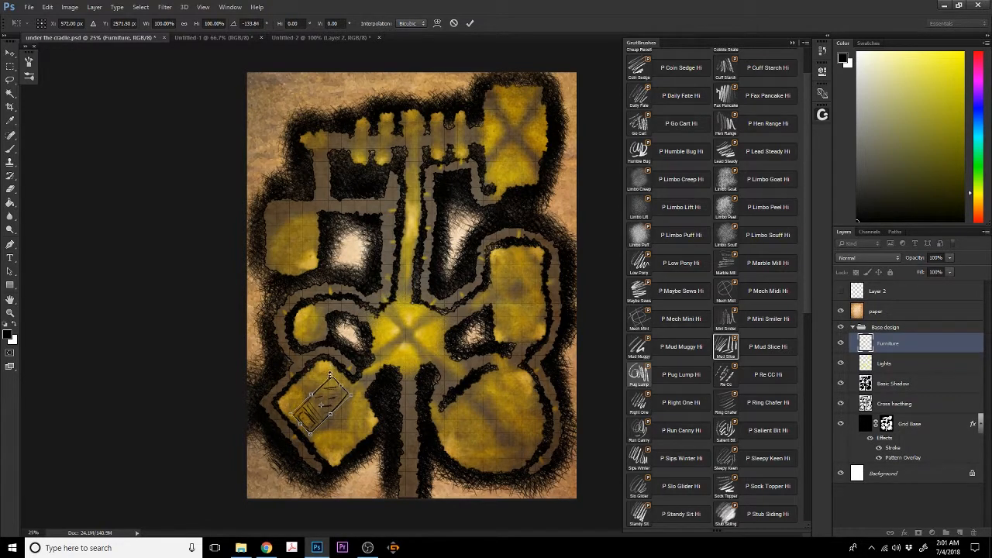
pyautogui.moveTo(330, 374); pyautogui.dragTo(316, 409)
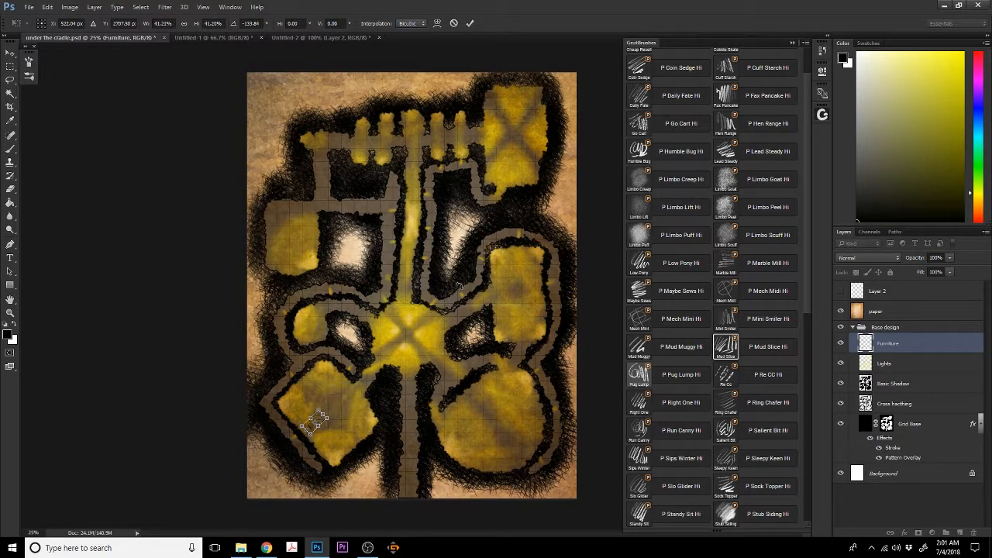
pyautogui.click(469, 23)
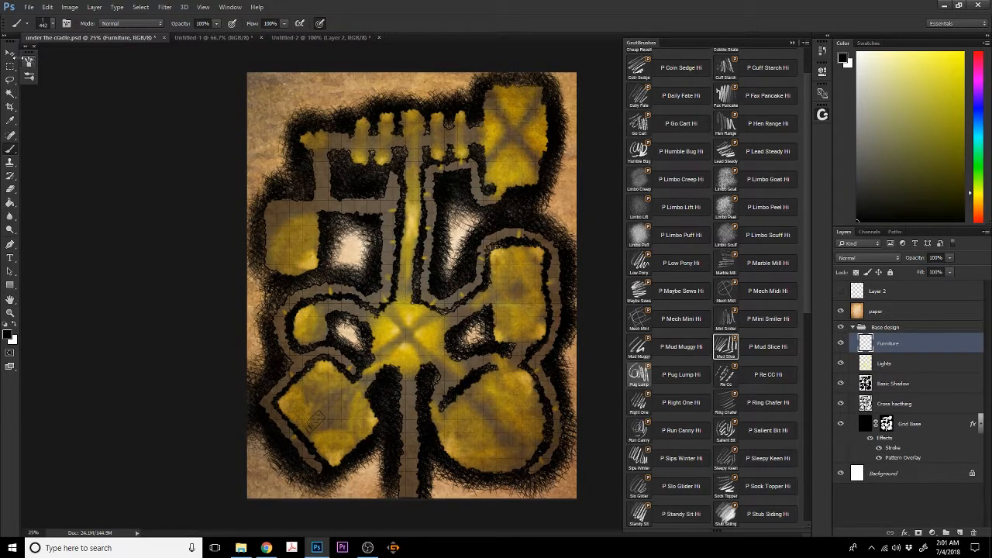
# Adjust the bed's position and place two duplicates beside it, forming a row of three along the diamond room's lower-left wall
pyautogui.click(11, 54)
pyautogui.moveTo(317, 426)
pyautogui.mouseDown()
pyautogui.moveTo(299, 409)
pyautogui.moveTo(315, 431)
pyautogui.mouseUp()
pyautogui.press('ctrl')
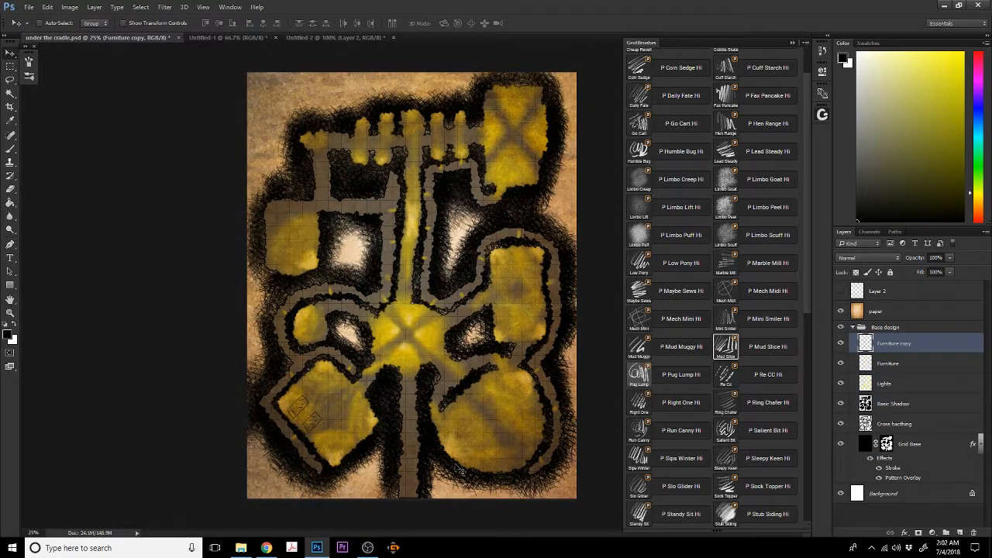
pyautogui.press('Up')
pyautogui.press('Up')
pyautogui.press('Up')
pyautogui.press('Up')
pyautogui.moveTo(326, 429); pyautogui.dragTo(333, 447)
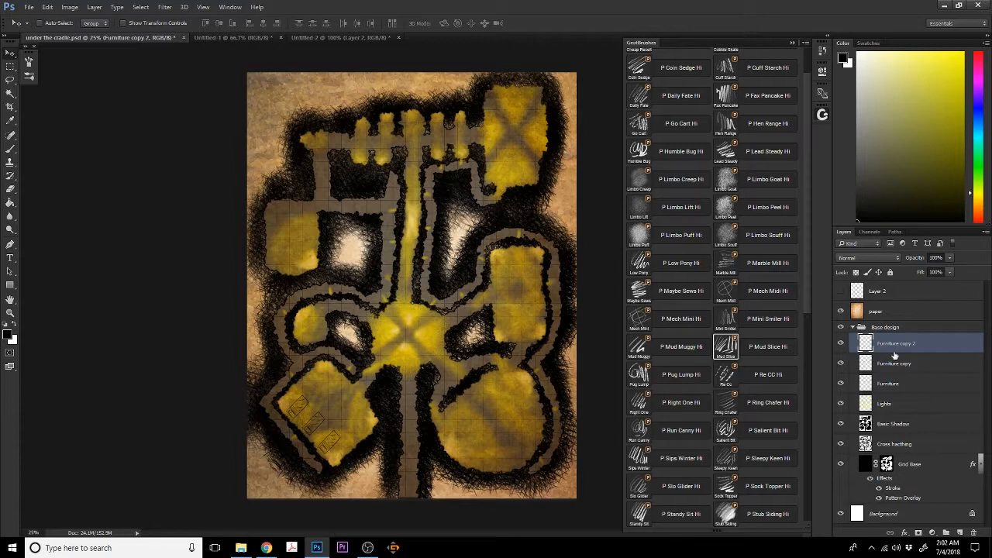
# Undo an extra layer duplicate and merge the Furniture, Furniture copy and Furniture copy 2 layers into one
pyautogui.moveTo(893, 351); pyautogui.dragTo(962, 537)
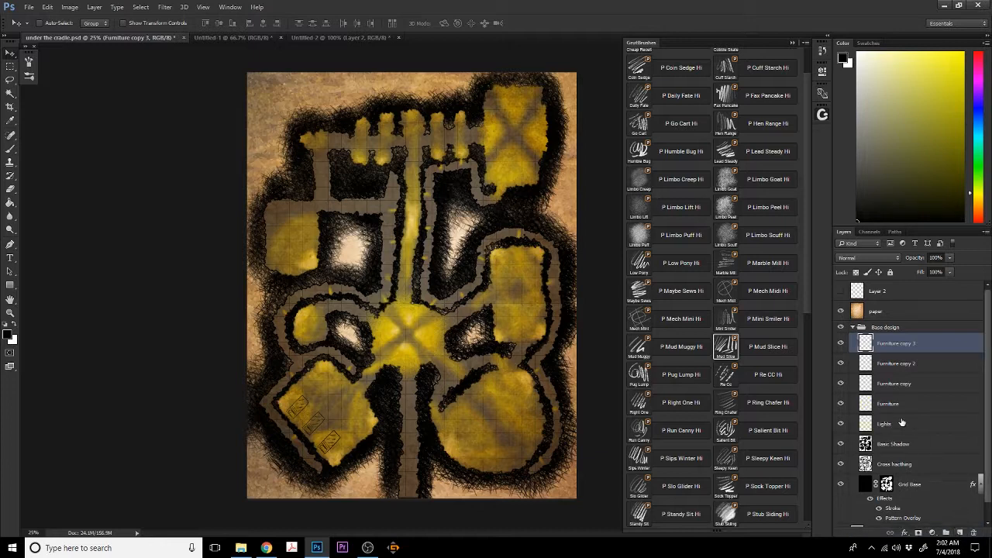
pyautogui.hotkey('ctrl', 'z')
pyautogui.keyDown('shift'); pyautogui.click(895, 384); pyautogui.keyUp('shift')
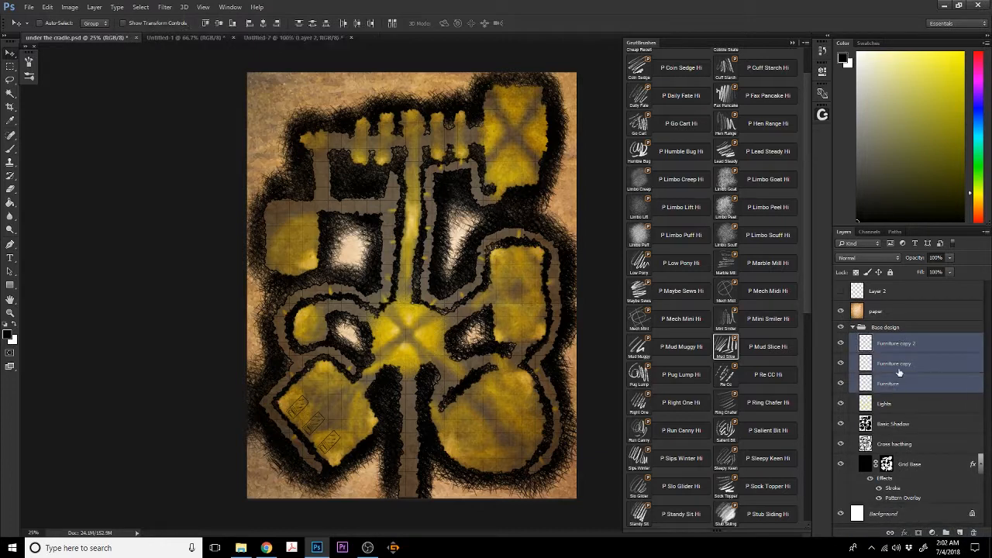
pyautogui.rightClick(904, 345)
pyautogui.click(798, 375)
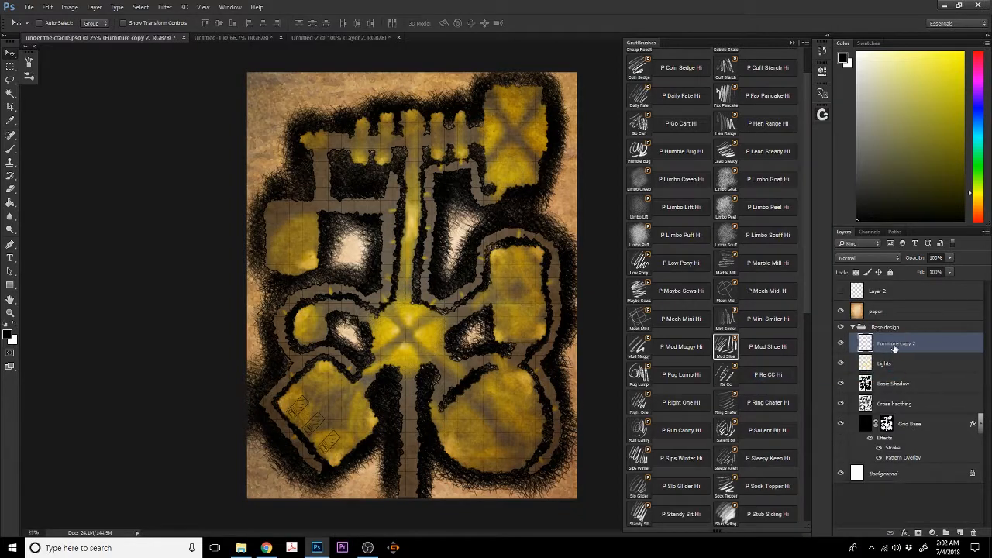
# Duplicate the Furniture copy 2 layer twice and try merging the three furniture layers into one
pyautogui.moveTo(895, 347); pyautogui.dragTo(959, 533)
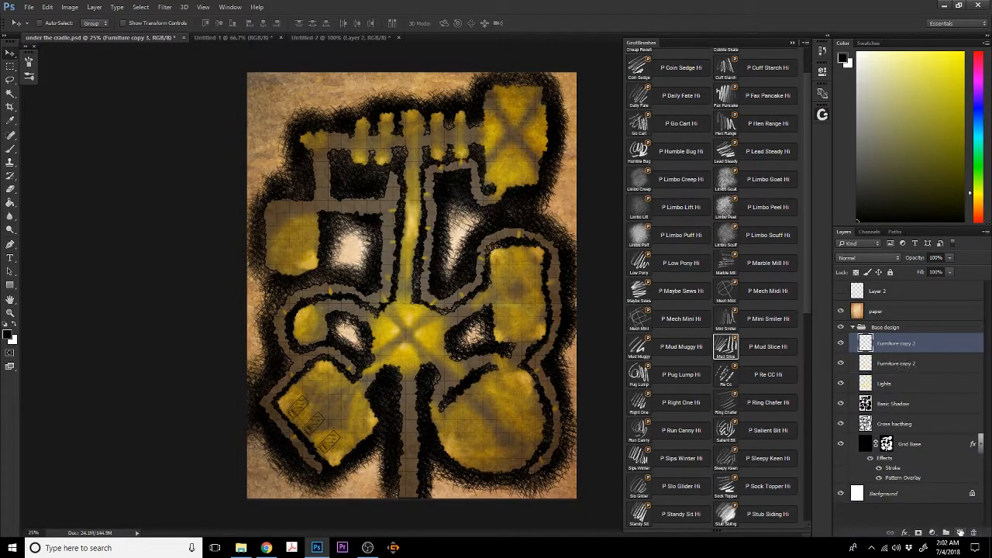
pyautogui.moveTo(918, 348); pyautogui.dragTo(959, 532)
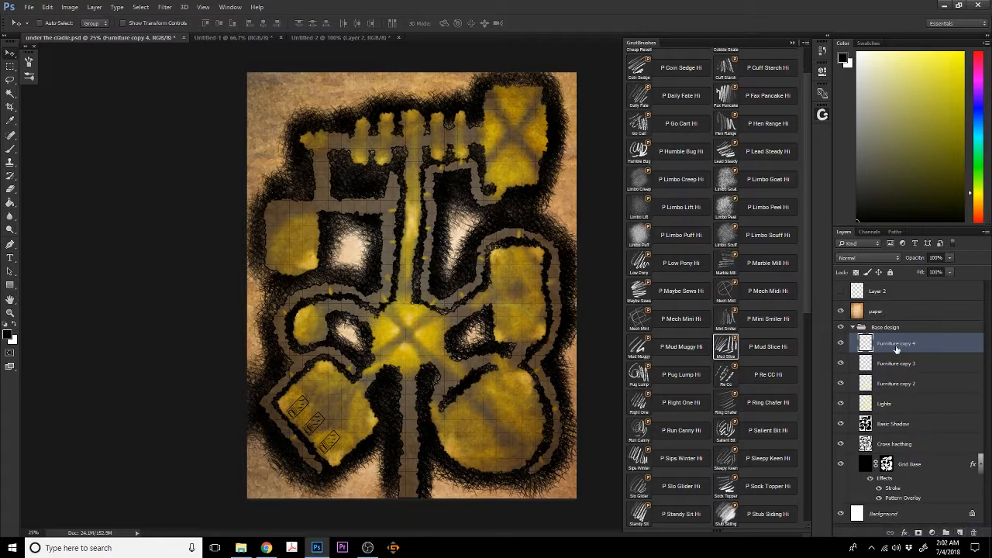
pyautogui.keyDown('shift'); pyautogui.click(899, 385); pyautogui.keyUp('shift')
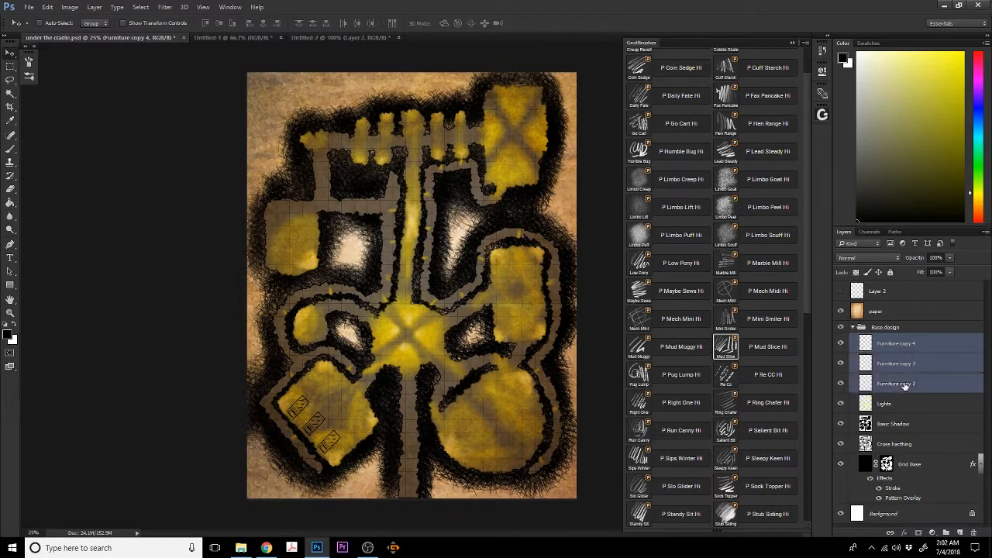
pyautogui.rightClick(901, 387)
pyautogui.click(848, 375)
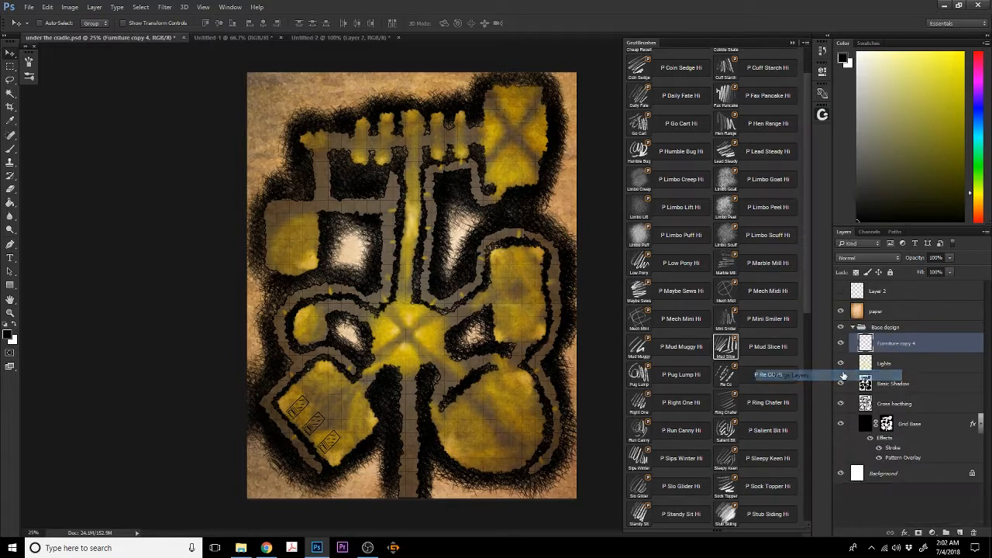
pyautogui.hotkey('ctrl', 'z')
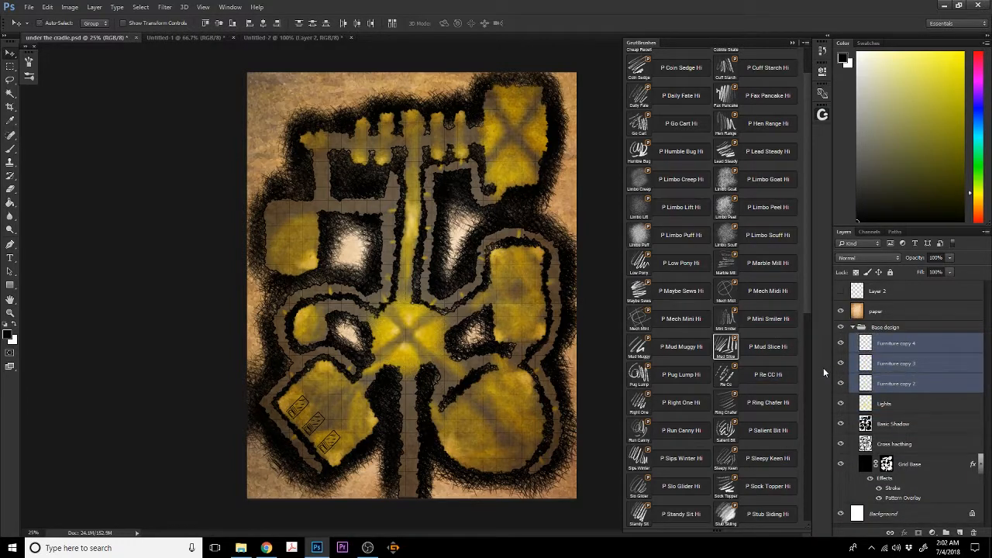
# Hide the Lights, Basic Shadow, Cross hatching, Grid Base, Background and paper layers, leaving only the three furniture layers visible
pyautogui.click(840, 403)
pyautogui.click(840, 423)
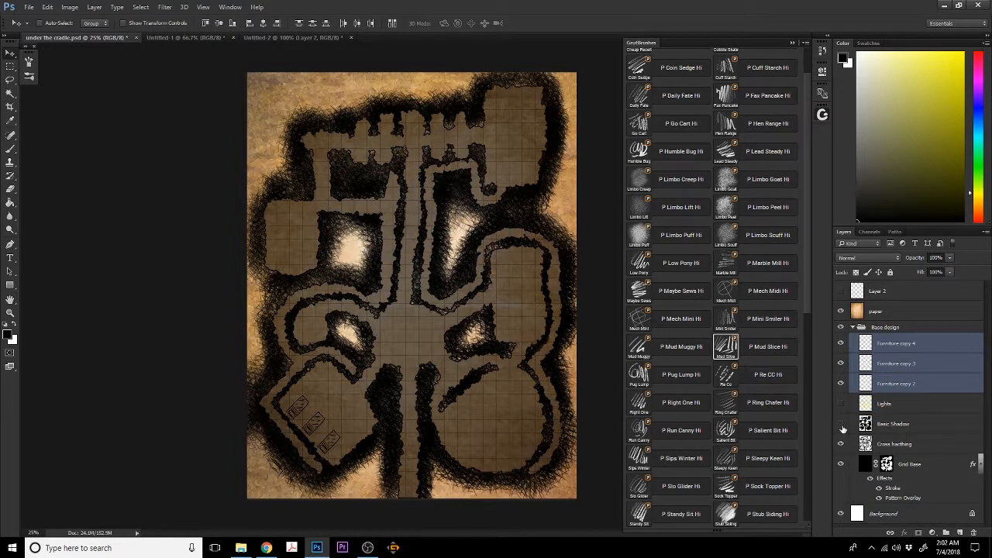
pyautogui.click(840, 443)
pyautogui.click(840, 463)
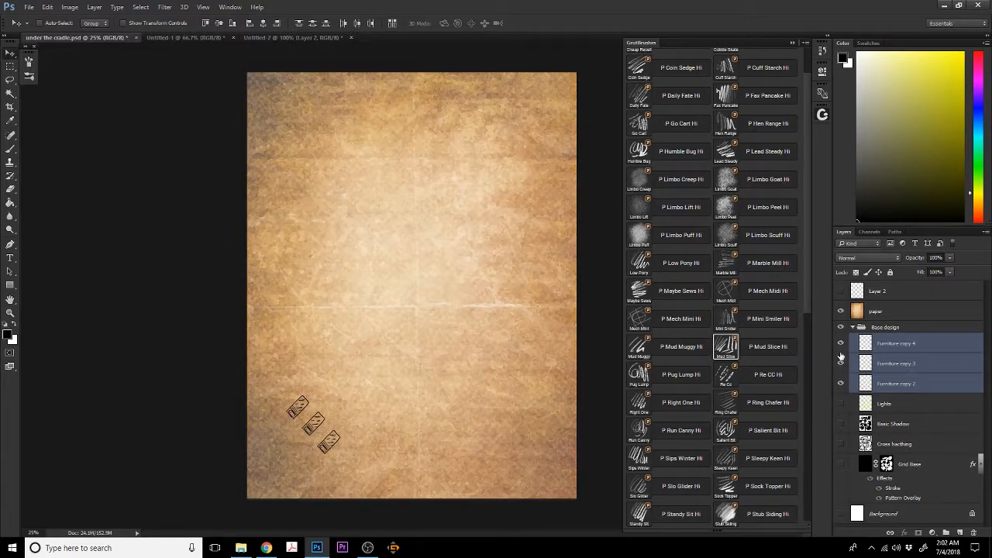
pyautogui.click(841, 328)
pyautogui.click(841, 311)
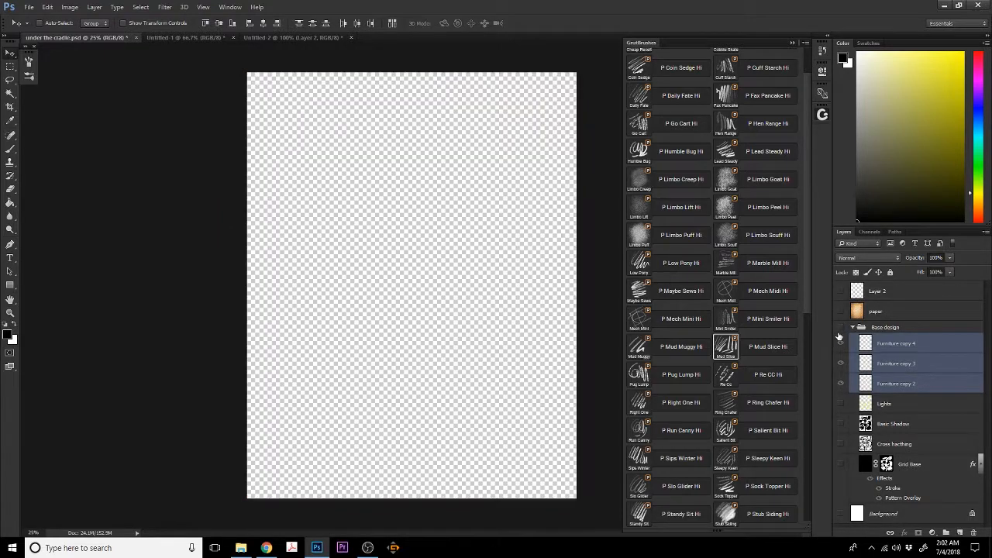
pyautogui.click(840, 329)
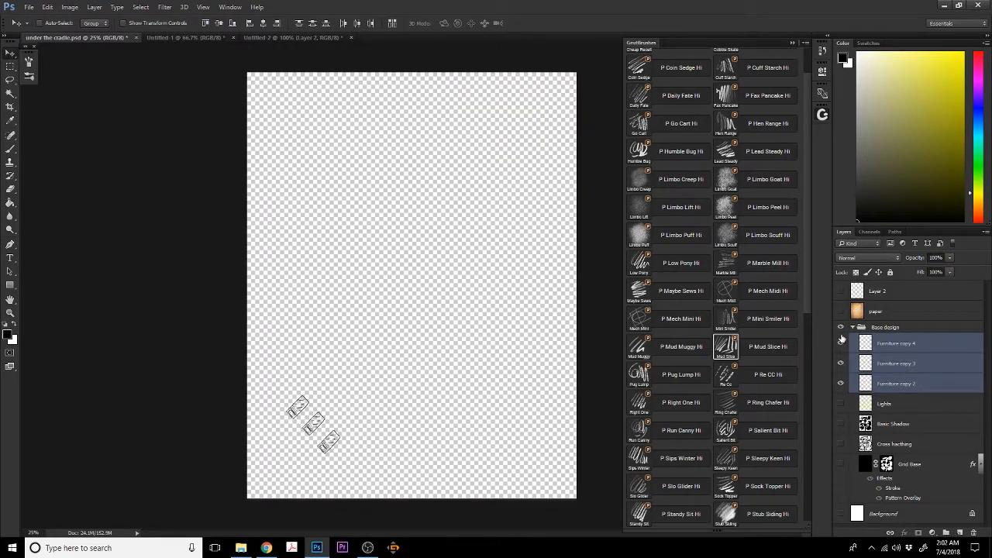
# Try merging the visible layers to combine the stacked beds
pyautogui.rightClick(892, 344)
pyautogui.click(843, 387)
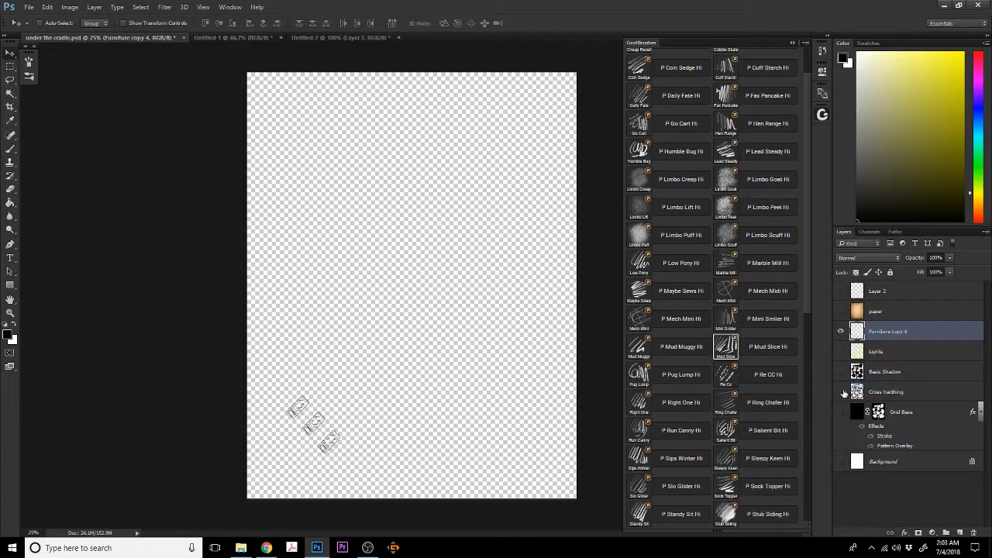
pyautogui.hotkey('ctrl', 'z')
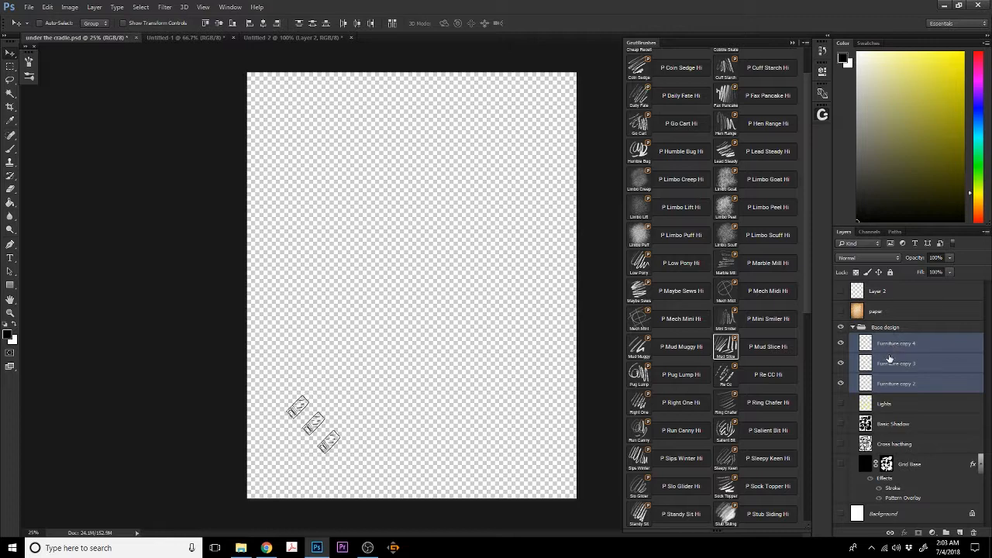
# Delete the Furniture copy 4 and Furniture copy 3 layers, keeping Furniture copy 2
pyautogui.moveTo(889, 347); pyautogui.dragTo(974, 533)
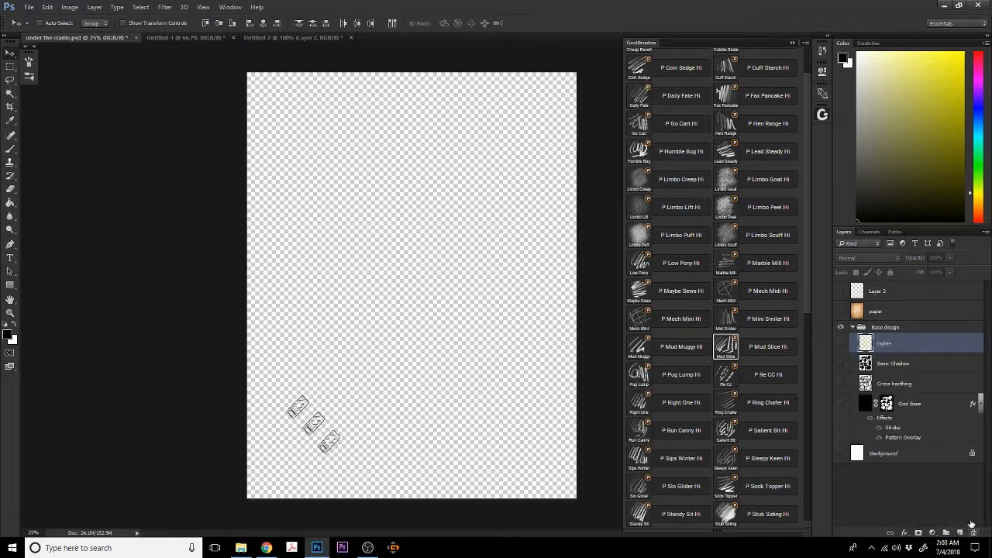
pyautogui.hotkey('ctrl', 'z')
pyautogui.click(891, 347)
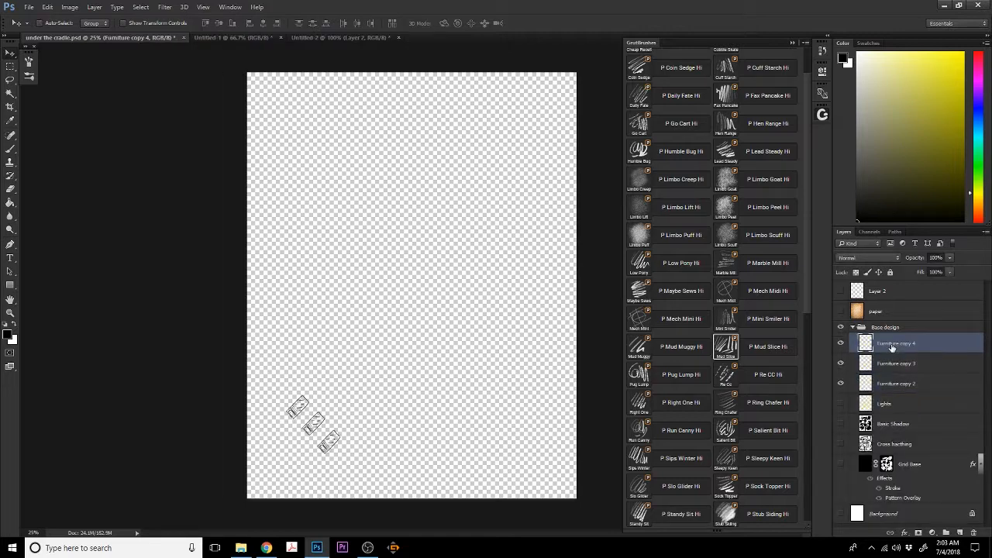
pyautogui.moveTo(891, 347); pyautogui.dragTo(971, 534)
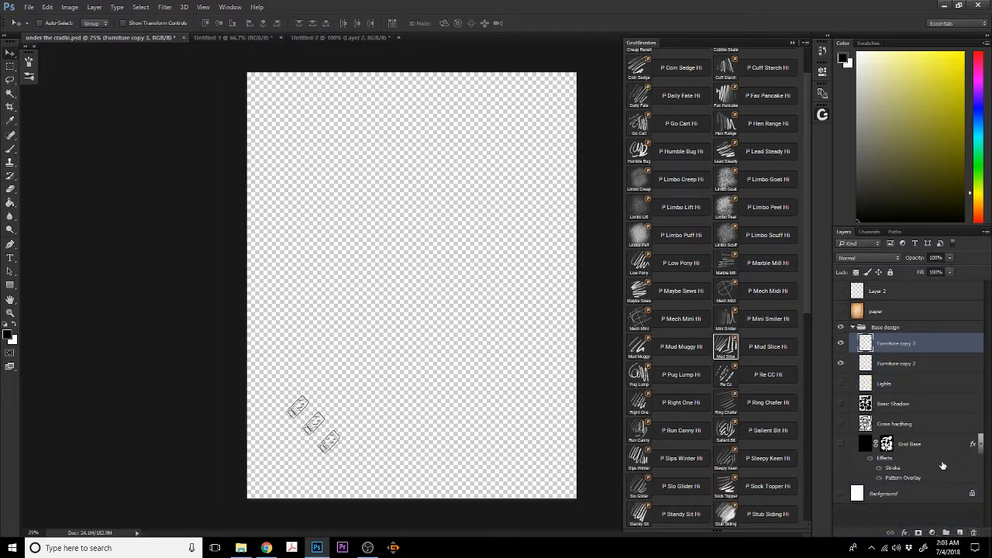
pyautogui.moveTo(899, 363); pyautogui.dragTo(972, 528)
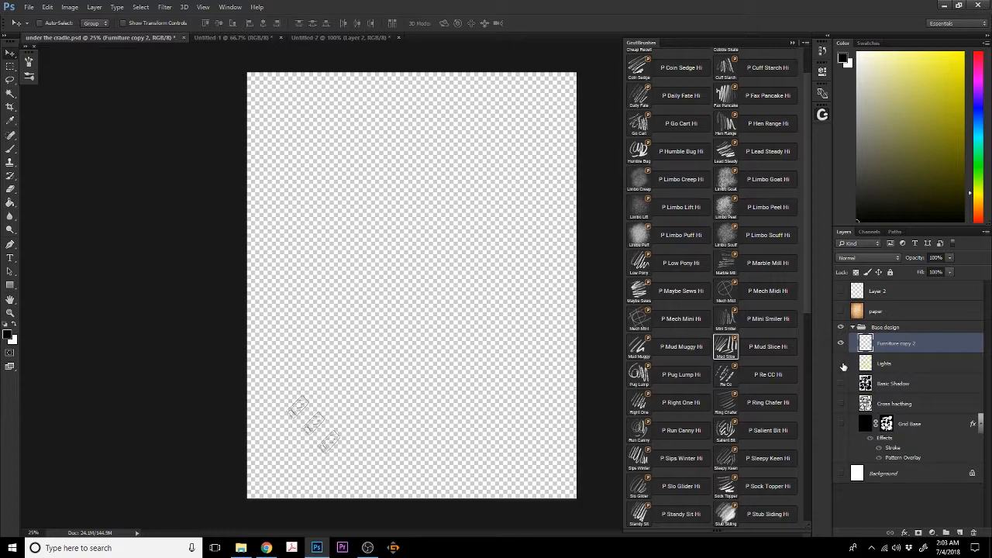
# Show the Lights, Basic Shadow, Cross hatching, Grid Base and Background layers again, leaving the paper layer hidden
pyautogui.click(840, 363)
pyautogui.click(840, 383)
pyautogui.click(840, 403)
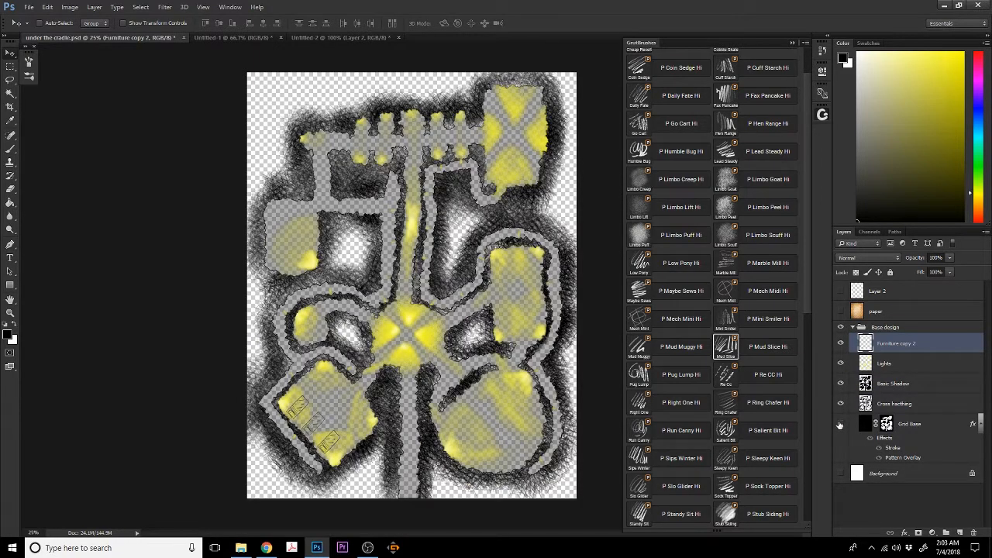
pyautogui.click(840, 423)
pyautogui.click(840, 473)
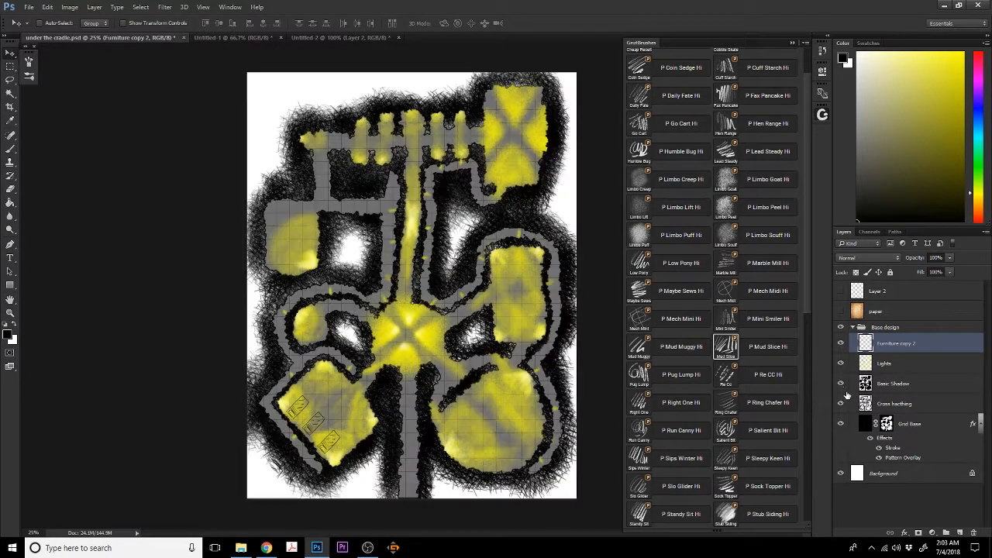
pyautogui.click(840, 312)
pyautogui.click(840, 311)
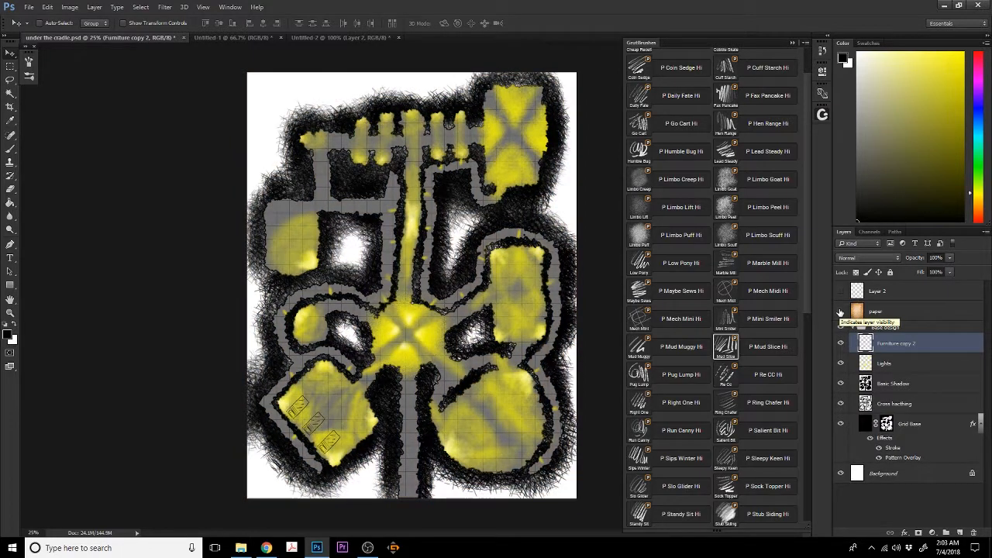
# Fill the blanket of the uppermost bed in the diamond-shaped room with light blue using the Paint Bucket
pyautogui.hotkey('ctrl', '+')
pyautogui.hotkey('ctrl', '+')
pyautogui.hotkey('ctrl', '+')
pyautogui.hotkey('ctrl', '+')
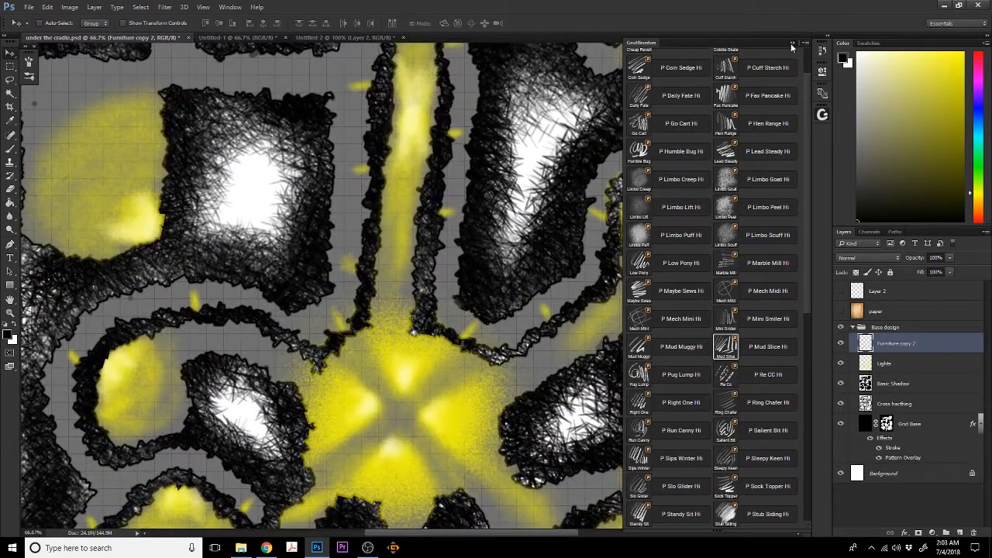
pyautogui.click(791, 44)
pyautogui.moveTo(806, 238); pyautogui.dragTo(816, 328)
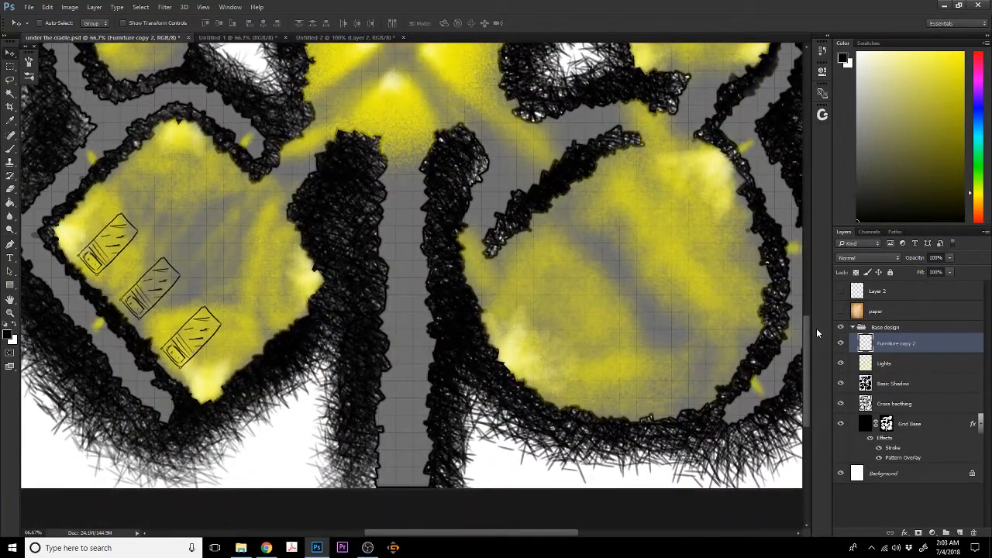
pyautogui.click(940, 213)
pyautogui.moveTo(951, 179); pyautogui.dragTo(957, 113)
pyautogui.moveTo(977, 128)
pyautogui.mouseDown()
pyautogui.moveTo(982, 117)
pyautogui.moveTo(942, 113)
pyautogui.moveTo(907, 62)
pyautogui.moveTo(919, 58)
pyautogui.mouseUp()
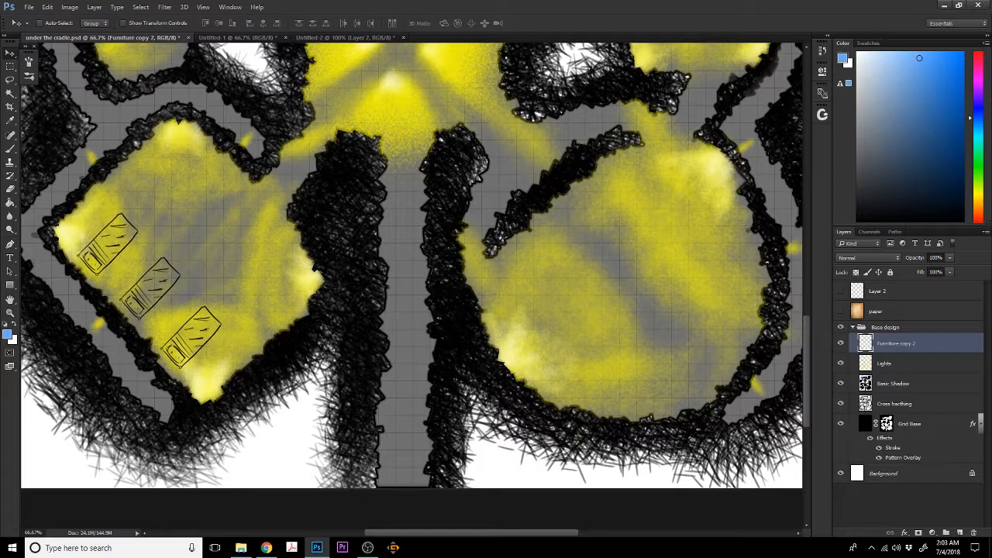
pyautogui.click(10, 202)
pyautogui.click(114, 245)
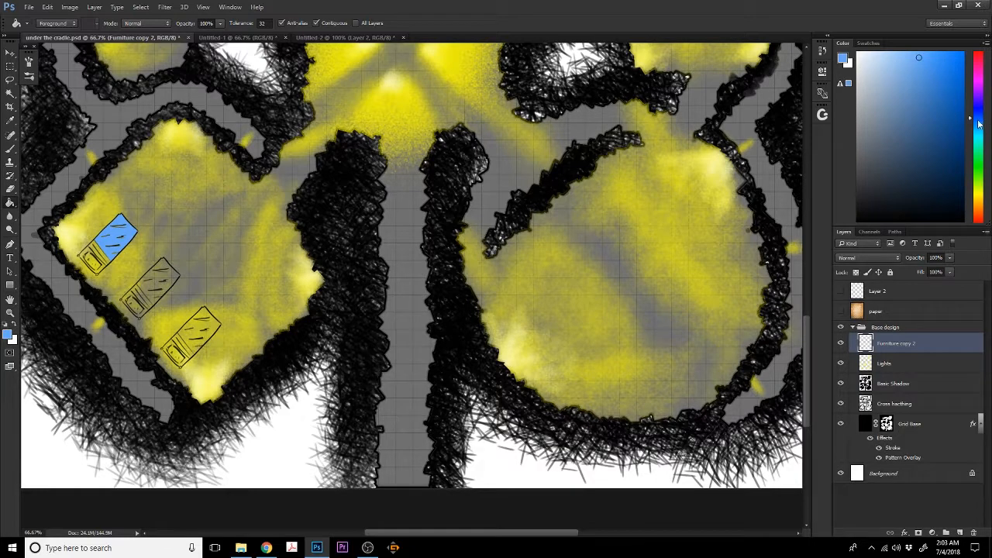
# Fill the middle bed's blanket with dark green and the lowest bed's blanket with dark purple
pyautogui.moveTo(974, 118); pyautogui.dragTo(973, 163)
pyautogui.click(959, 145)
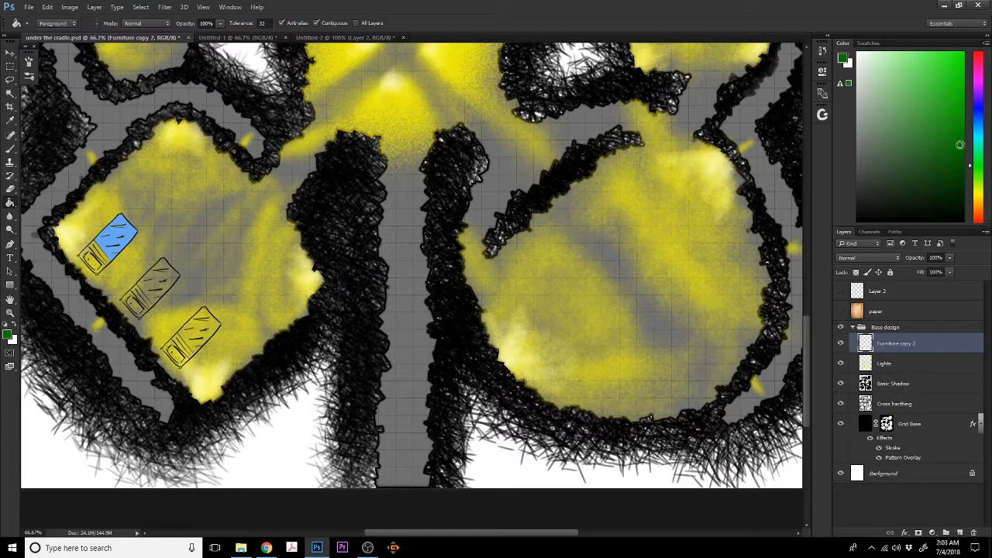
pyautogui.click(153, 290)
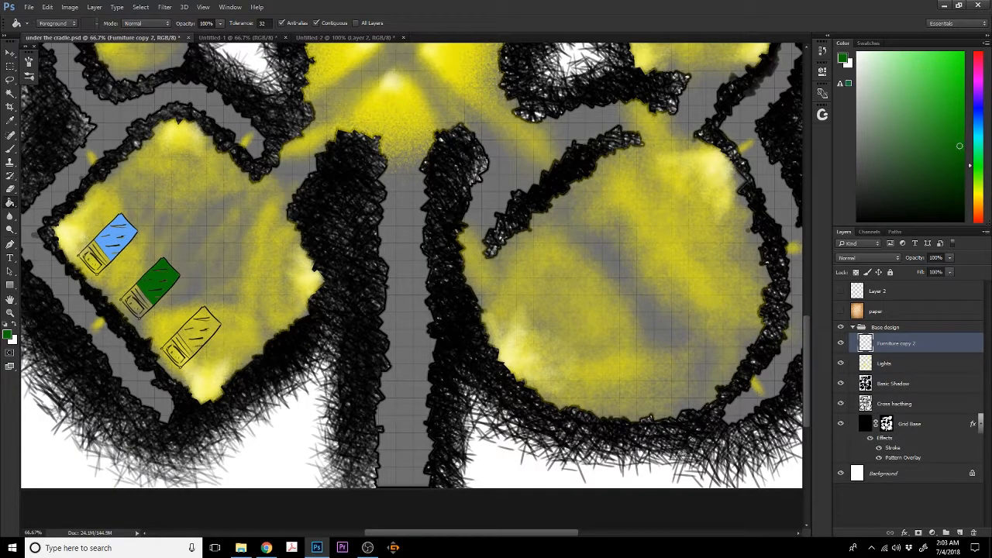
pyautogui.moveTo(980, 78); pyautogui.dragTo(979, 90)
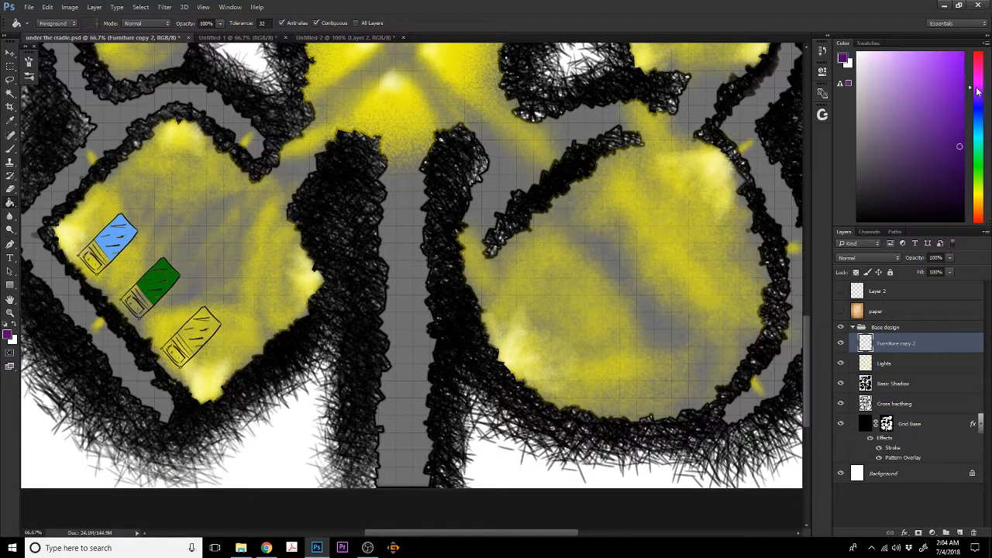
pyautogui.click(195, 334)
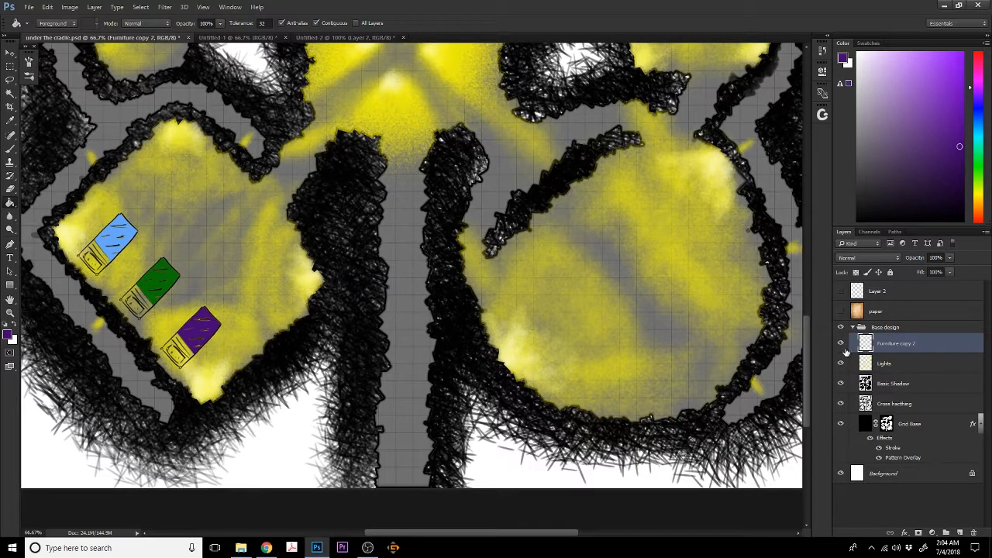
# Fill the pillows and folded sheets of the blue and green beds with white
pyautogui.click(14, 328)
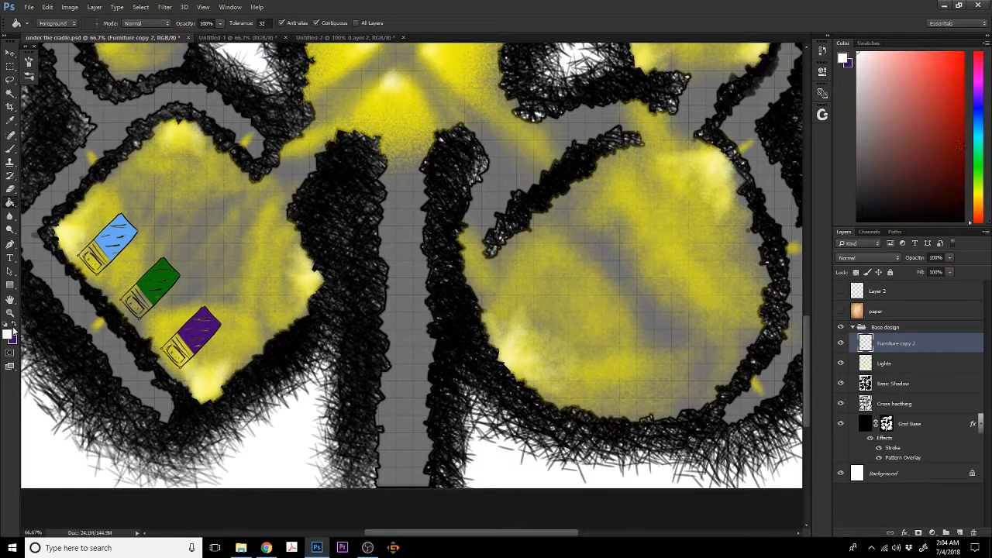
pyautogui.click(92, 263)
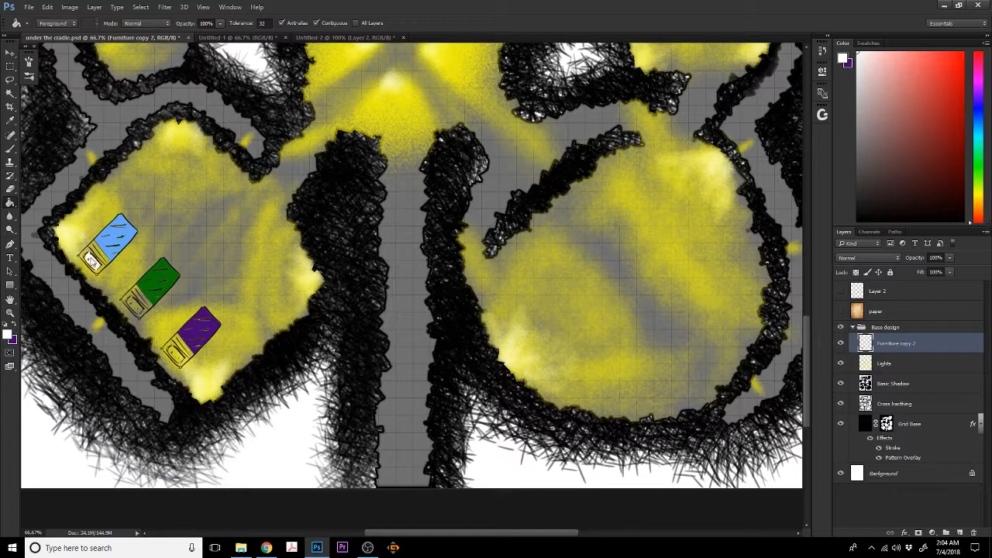
pyautogui.click(101, 256)
pyautogui.click(133, 305)
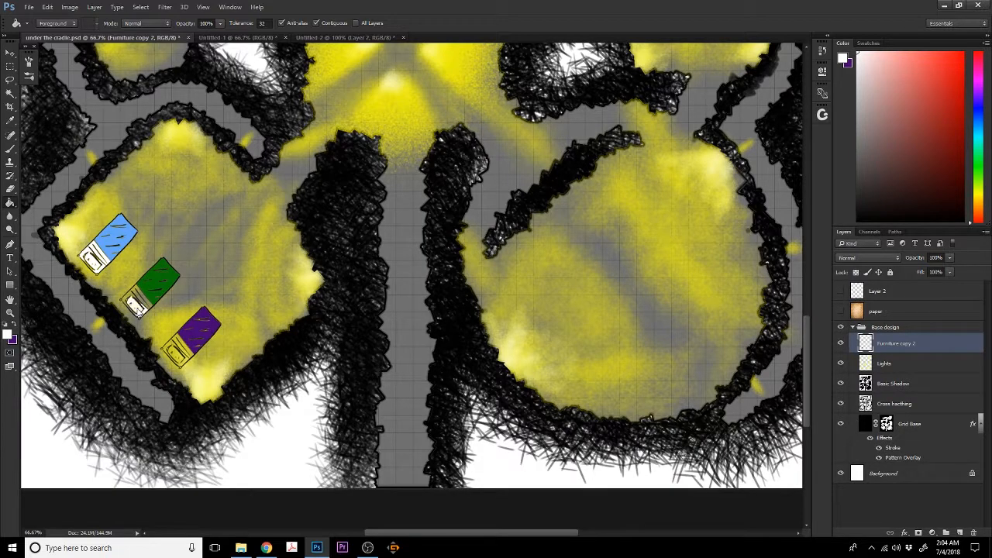
pyautogui.click(141, 301)
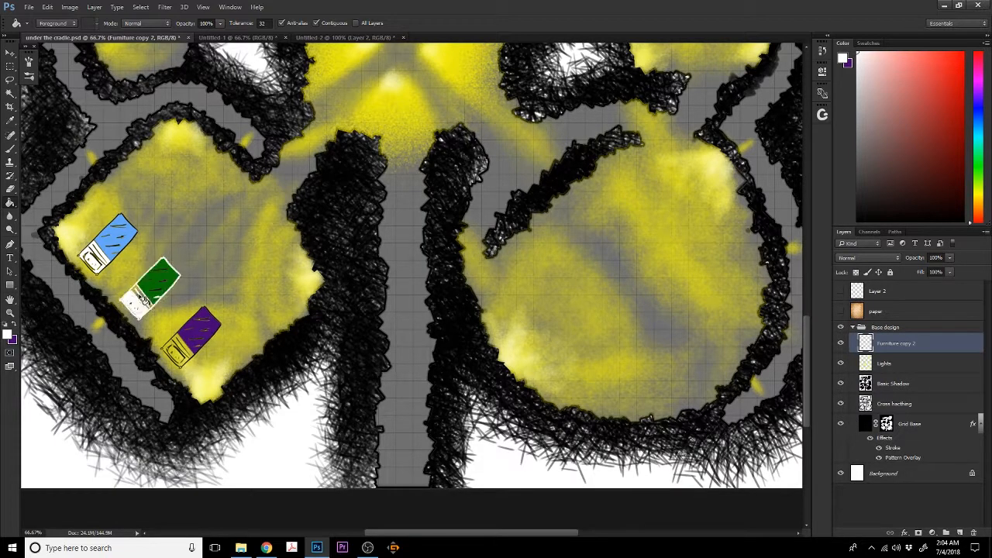
pyautogui.hotkey('ctrl', 'z')
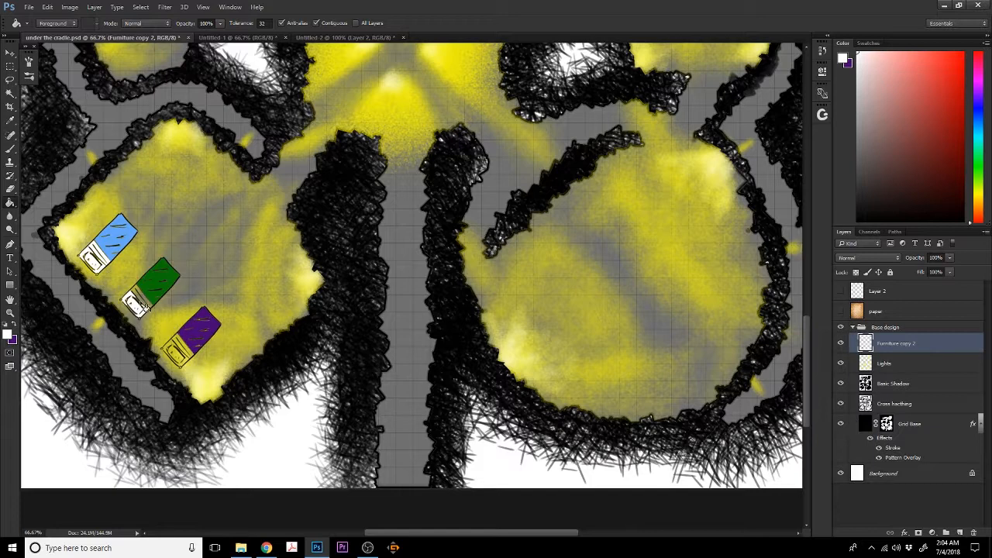
# Fill the purple bed's pillow and folded sheet with white, keeping its black outline
pyautogui.click(186, 365)
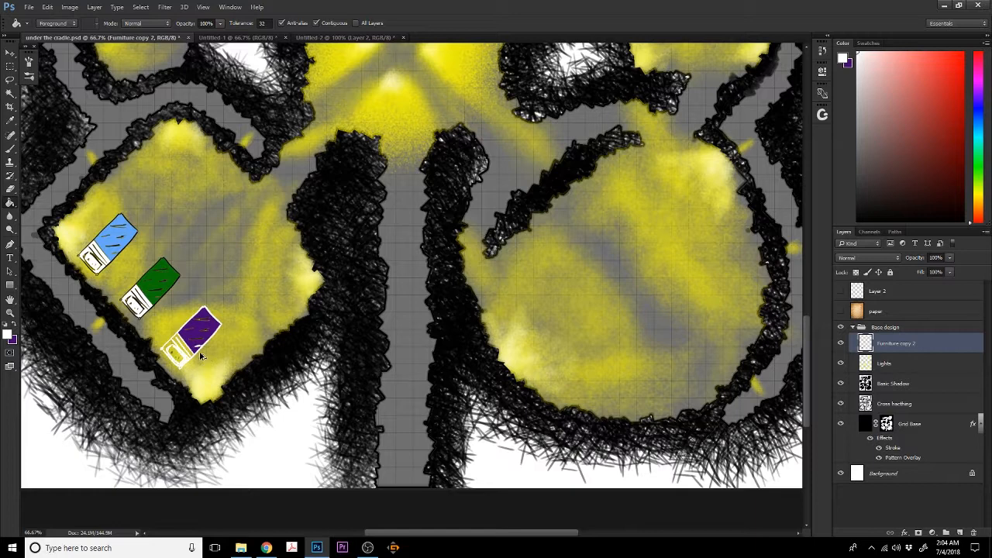
pyautogui.hotkey('ctrl', 'z')
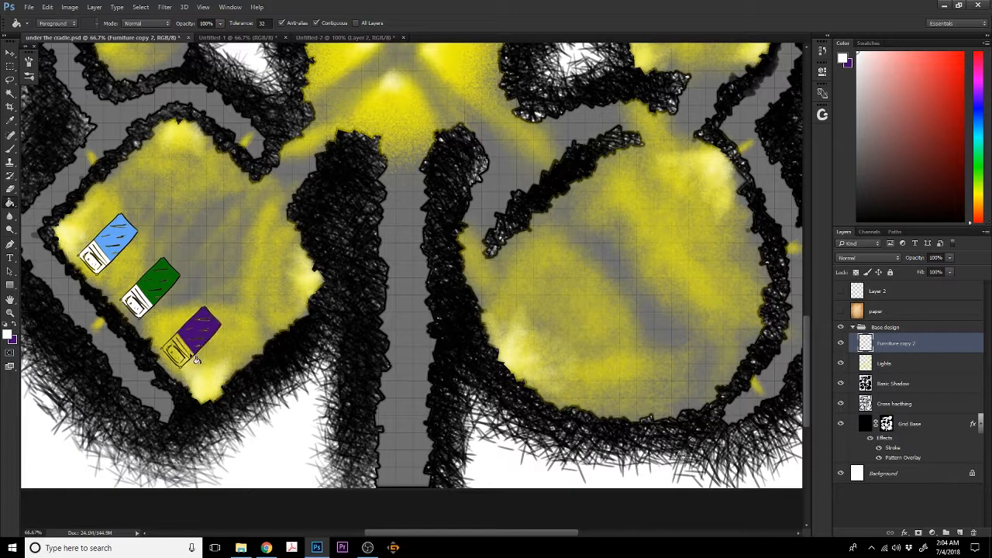
pyautogui.click(188, 357)
pyautogui.click(180, 356)
# Turn the paper texture layer back on over the coloured beds
pyautogui.click(841, 311)
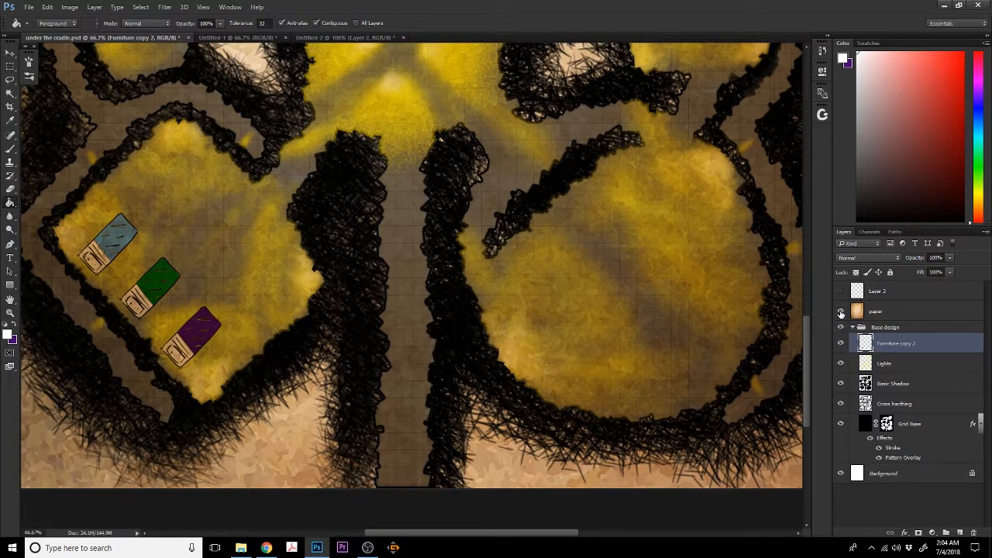
pyautogui.click(840, 312)
pyautogui.moveTo(806, 340)
pyautogui.mouseDown()
pyautogui.moveTo(811, 150)
pyautogui.moveTo(816, 351)
pyautogui.mouseUp()
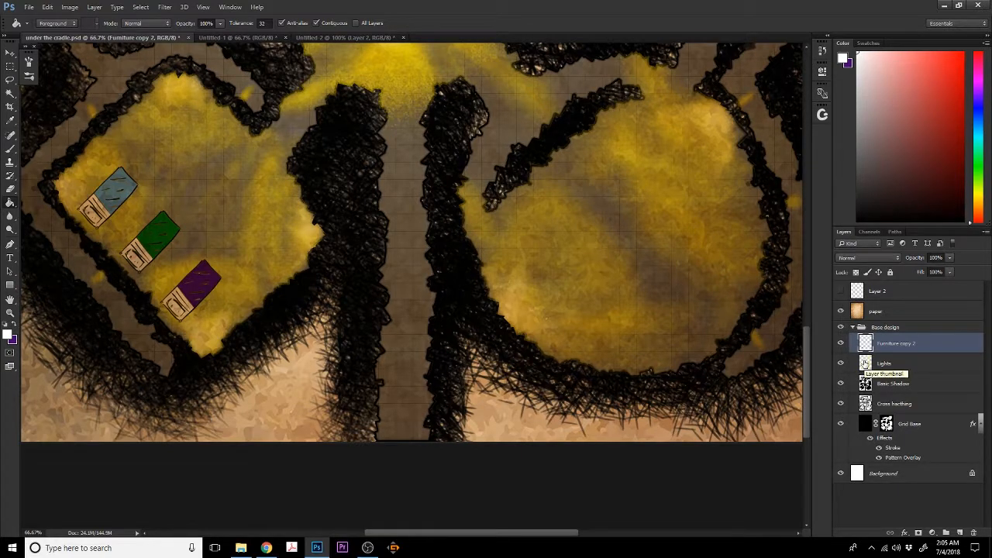
# Nudge the three coloured beds slightly left and down so they sit closer to the diamond-shaped room's wall
pyautogui.click(11, 56)
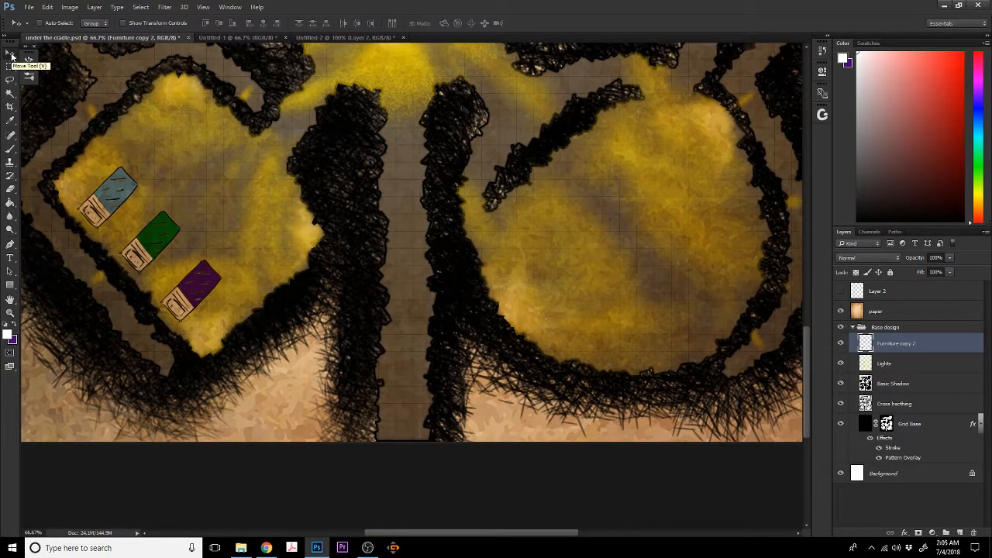
pyautogui.press('Left')
pyautogui.press('Left')
pyautogui.press('Left')
pyautogui.press('Left')
pyautogui.press('Left')
pyautogui.press('Left')
pyautogui.press('Left')
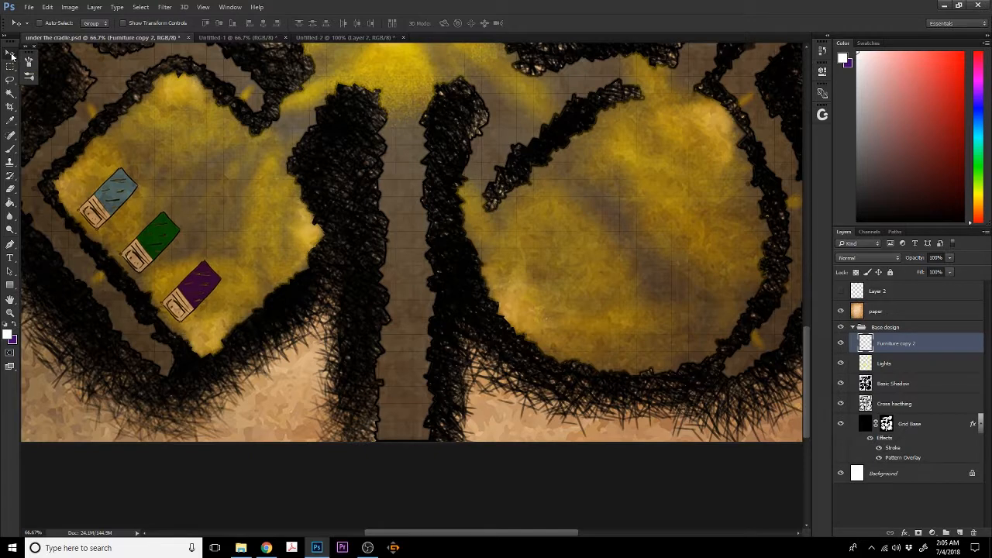
pyautogui.press('Down')
pyautogui.press('Down')
pyautogui.press('Down')
pyautogui.press('Down')
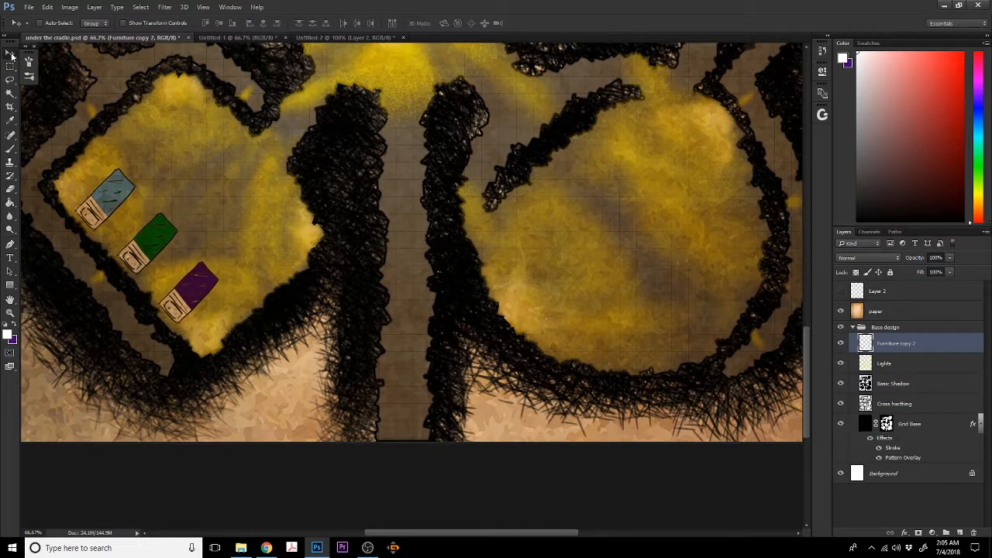
pyautogui.press('Down')
pyautogui.press('Down')
pyautogui.press('Down')
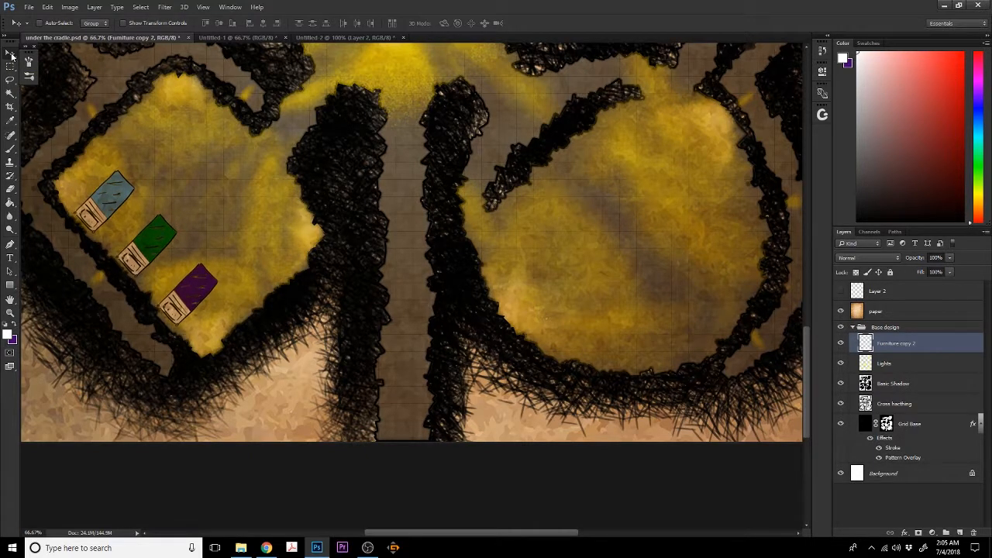
pyautogui.press('Left')
pyautogui.press('Left')
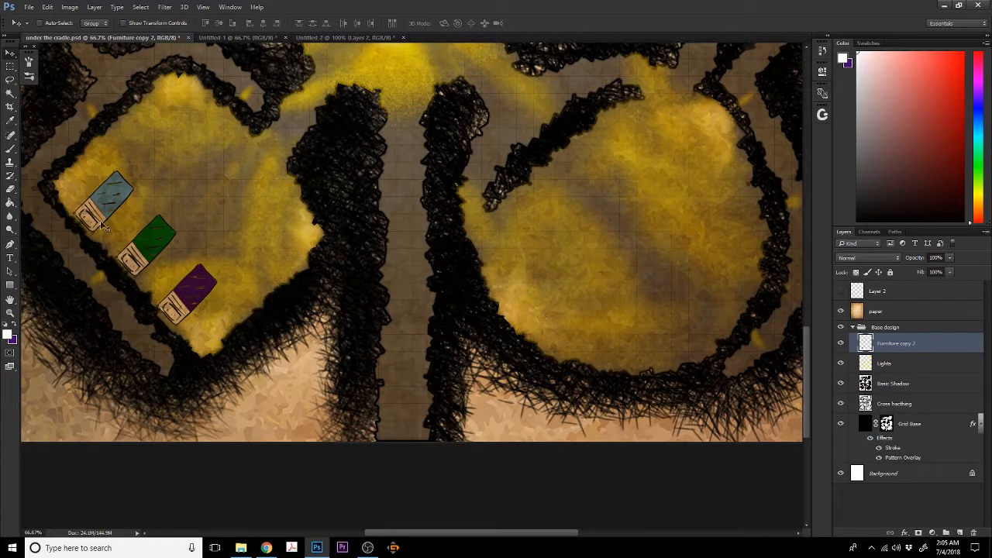
# Move the Lights layer above the Furniture copy 2 layer and set its blending mode to Overlay
pyautogui.moveTo(887, 350); pyautogui.dragTo(889, 339)
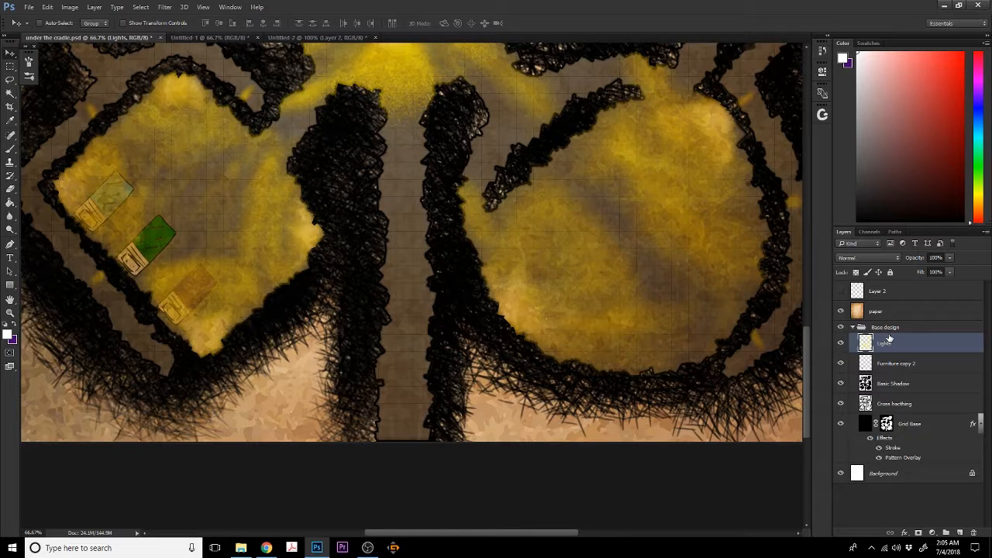
pyautogui.click(881, 256)
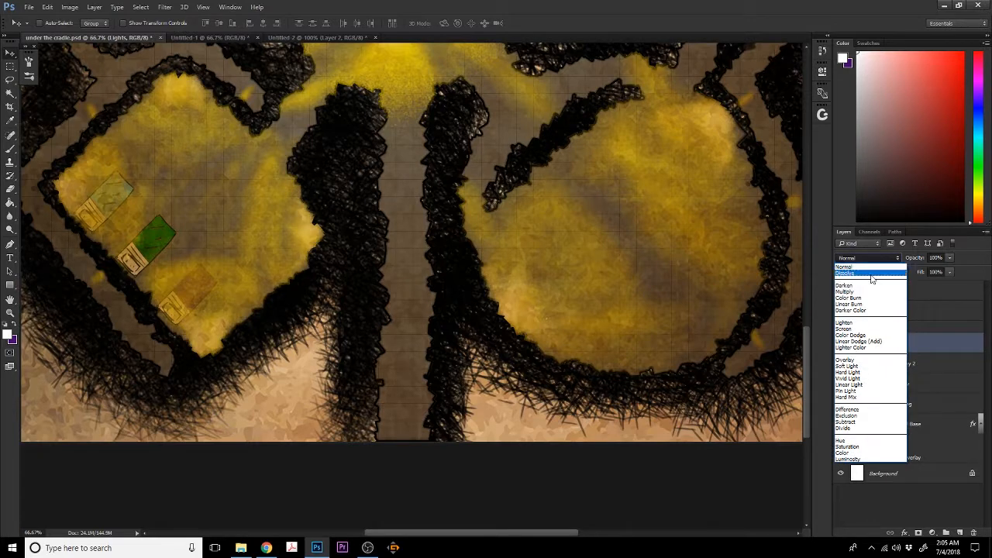
pyautogui.click(871, 275)
pyautogui.press('Down')
pyautogui.press('Down')
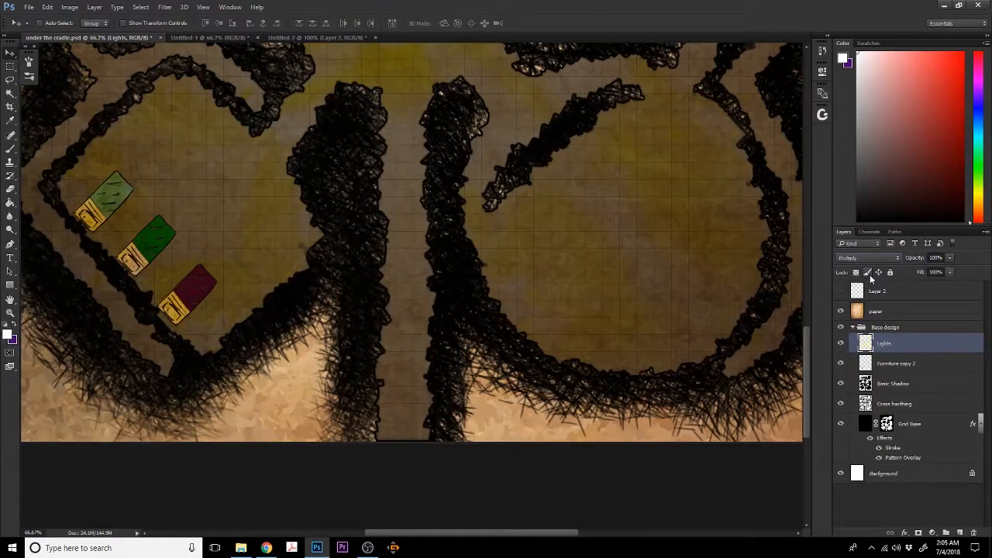
pyautogui.press('Down')
pyautogui.press('Down')
pyautogui.press('Down')
pyautogui.press('Down')
pyautogui.press('Down')
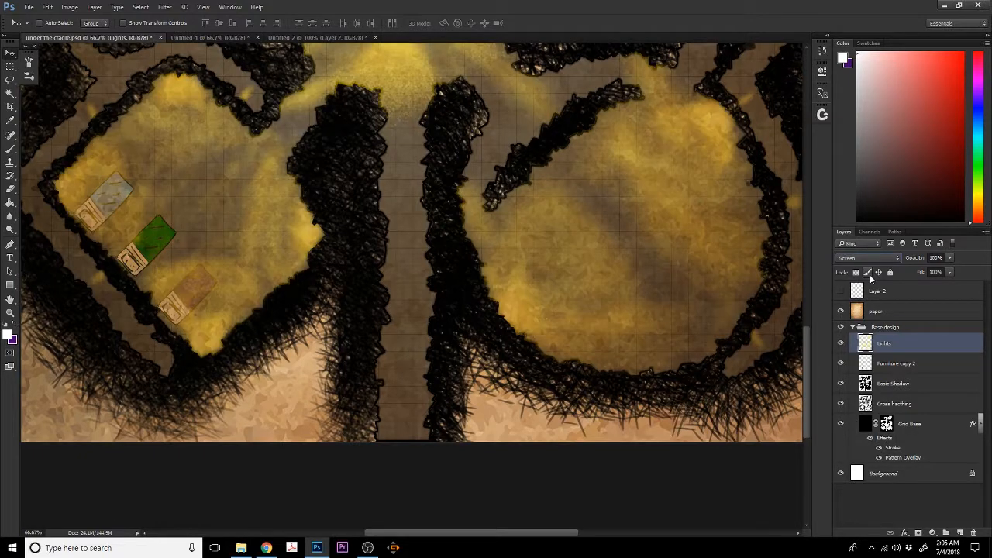
pyautogui.press('Down')
pyautogui.press('Down')
pyautogui.press('Down')
pyautogui.press('Down')
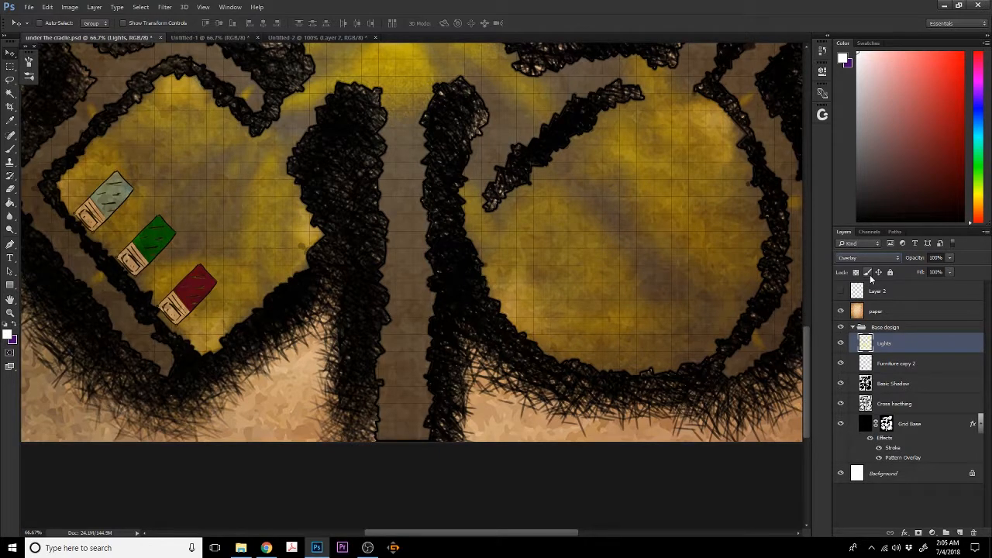
pyautogui.press('Down')
pyautogui.press('Up')
pyautogui.hotkey('ctrl', '-')
pyautogui.hotkey('ctrl', '-')
pyautogui.hotkey('ctrl', '-')
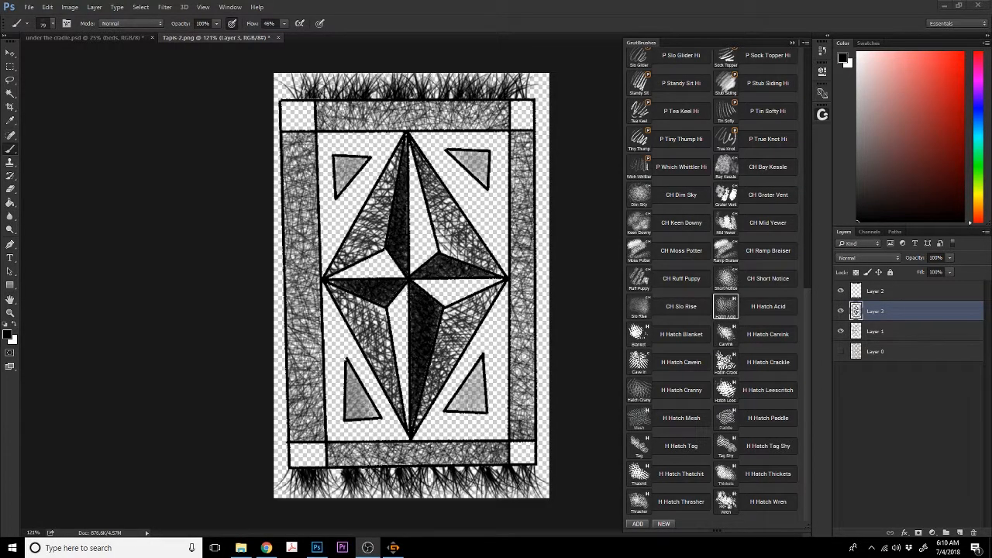
# Delete Layer 0 from the rug drawing and save it as a Photoshop file named rug in the 05 Under the Cradle folder
pyautogui.moveTo(871, 357); pyautogui.dragTo(974, 530)
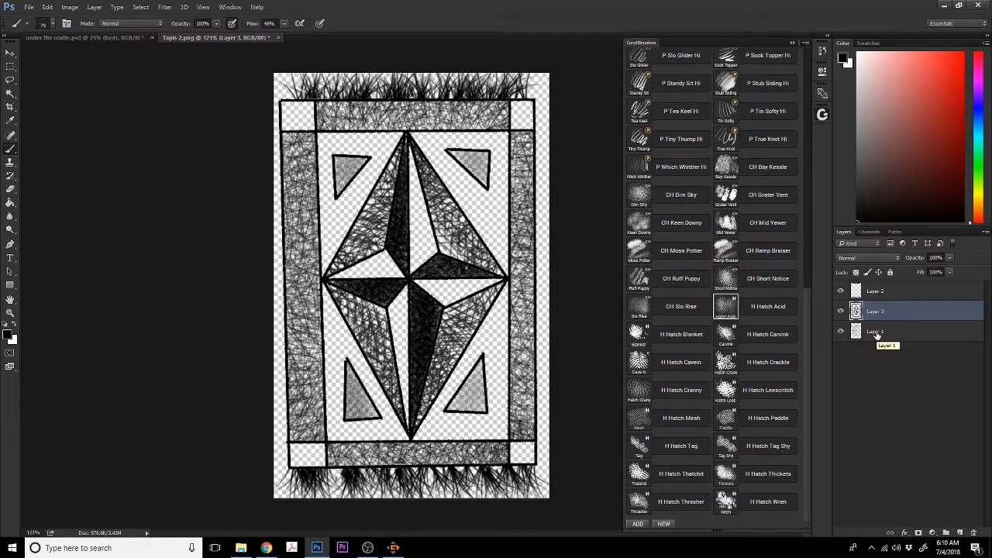
pyautogui.click(29, 7)
pyautogui.click(70, 121)
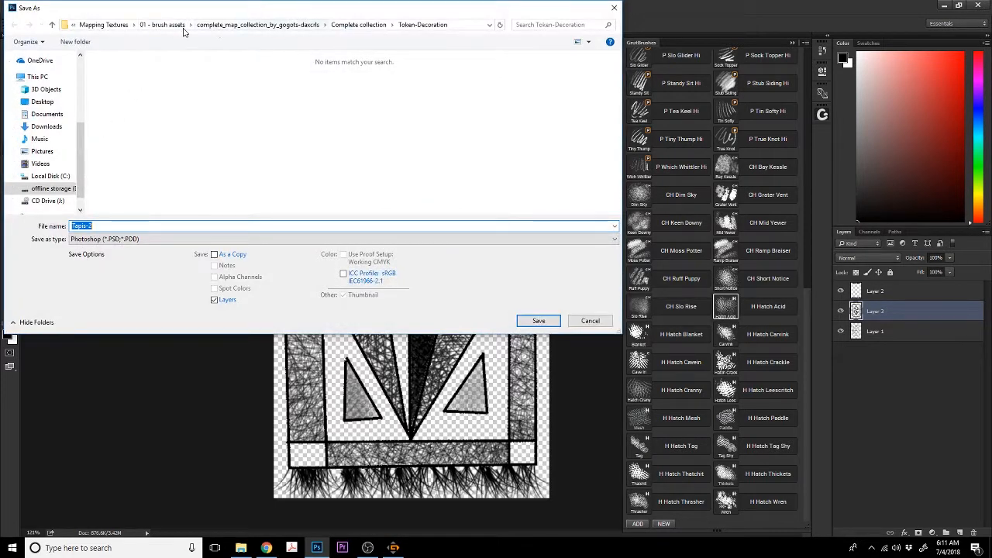
pyautogui.click(143, 26)
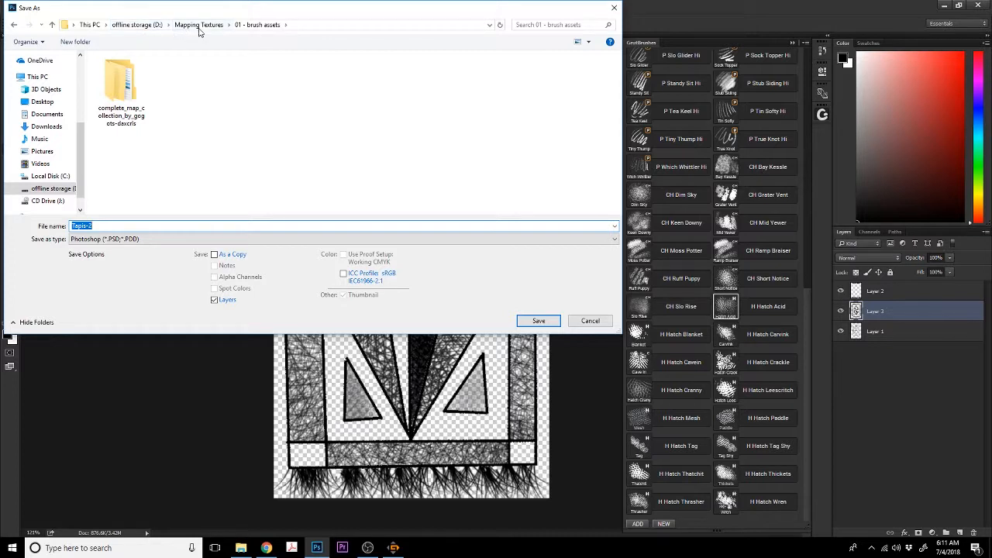
pyautogui.click(137, 25)
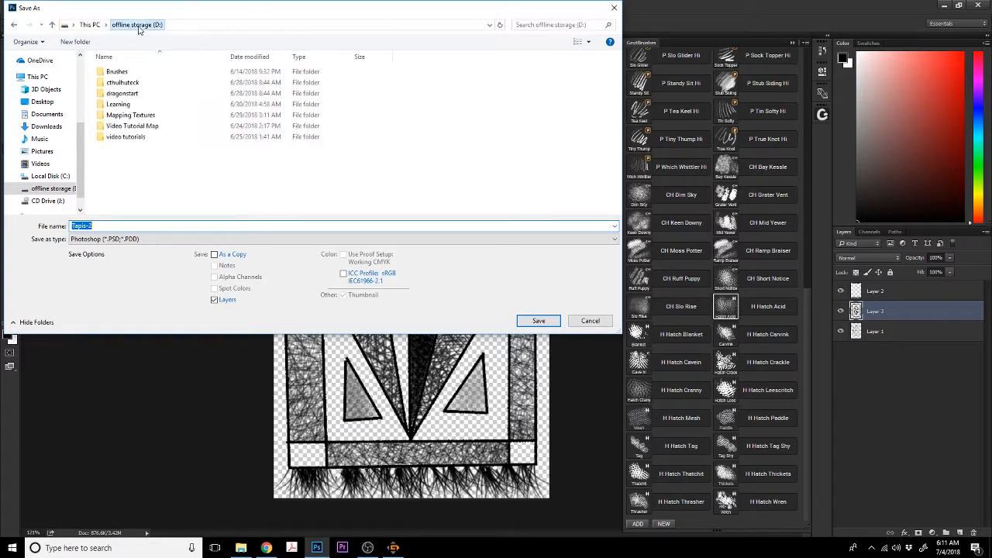
pyautogui.doubleClick(121, 104)
pyautogui.doubleClick(120, 115)
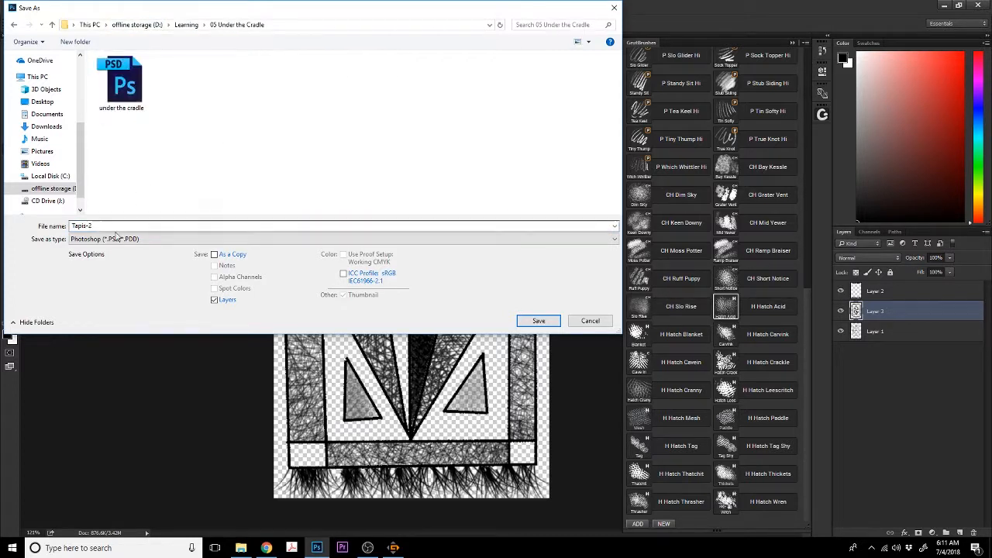
pyautogui.click(63, 224)
pyautogui.write('rug')
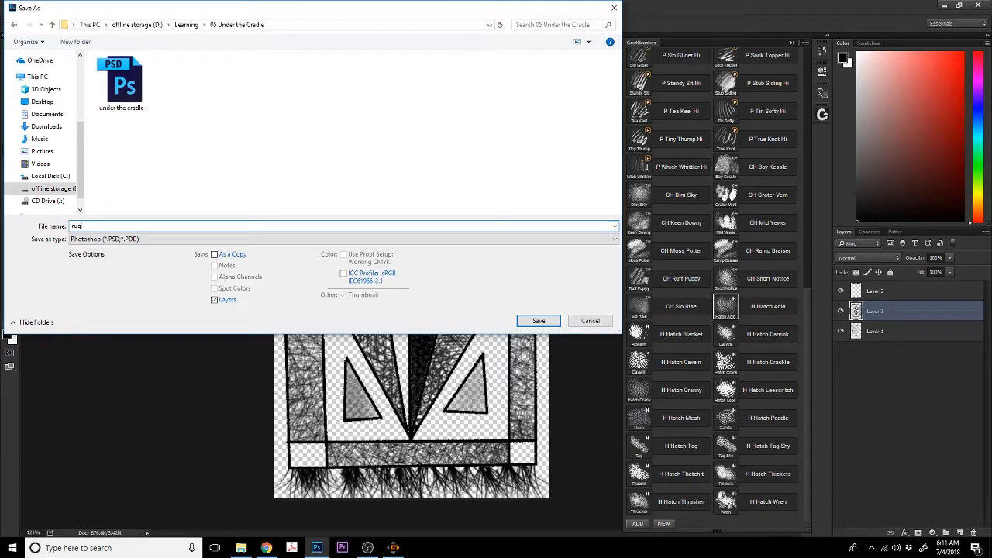
pyautogui.press('Return')
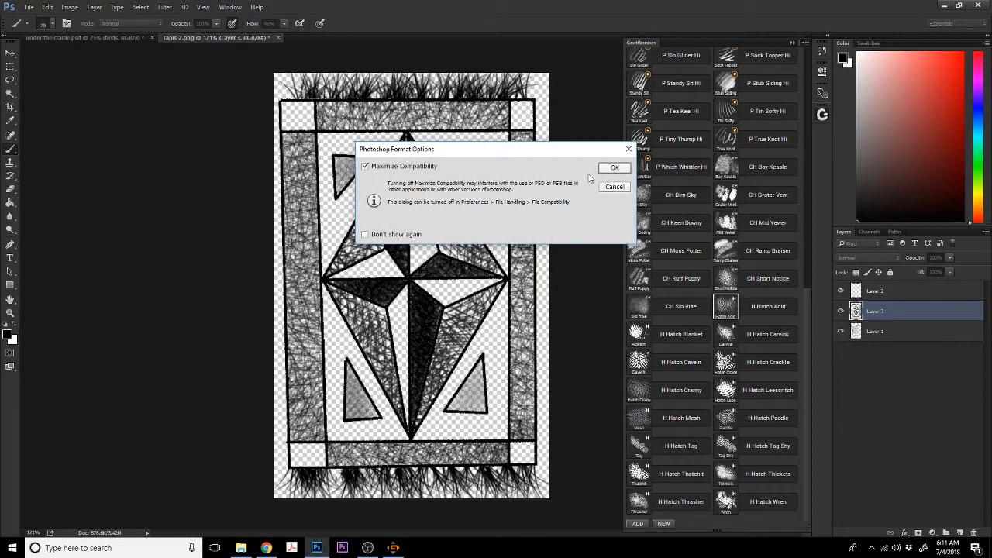
pyautogui.click(611, 168)
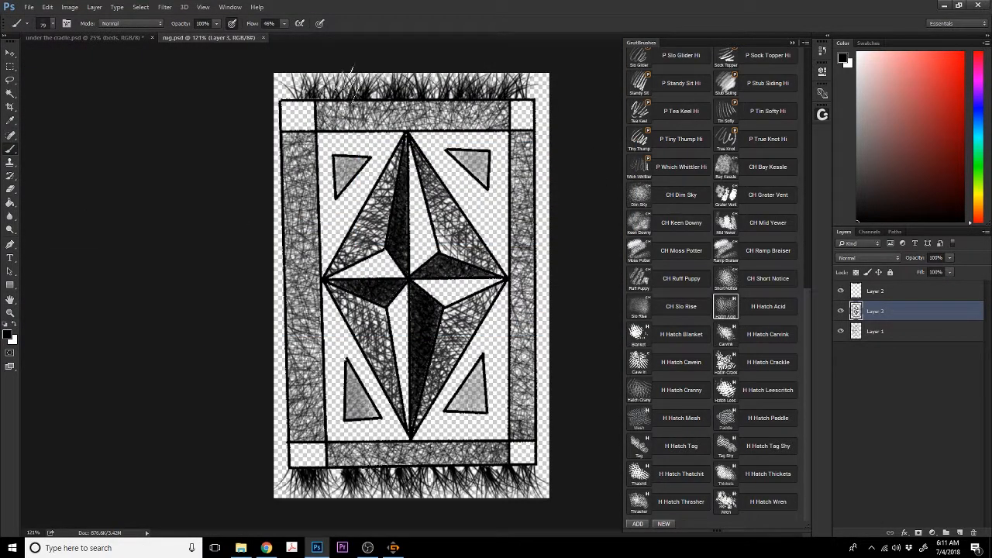
# Examine the rug's bare line art by temporarily hiding the hatching layer and the fringe layer
pyautogui.rightClick(882, 314)
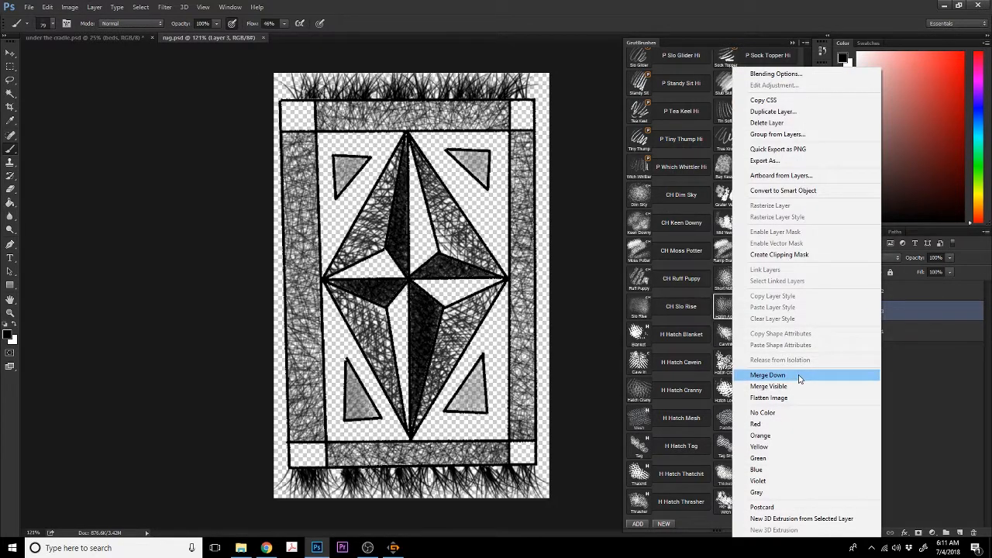
pyautogui.click(911, 341)
pyautogui.click(880, 339)
pyautogui.click(841, 310)
pyautogui.click(841, 291)
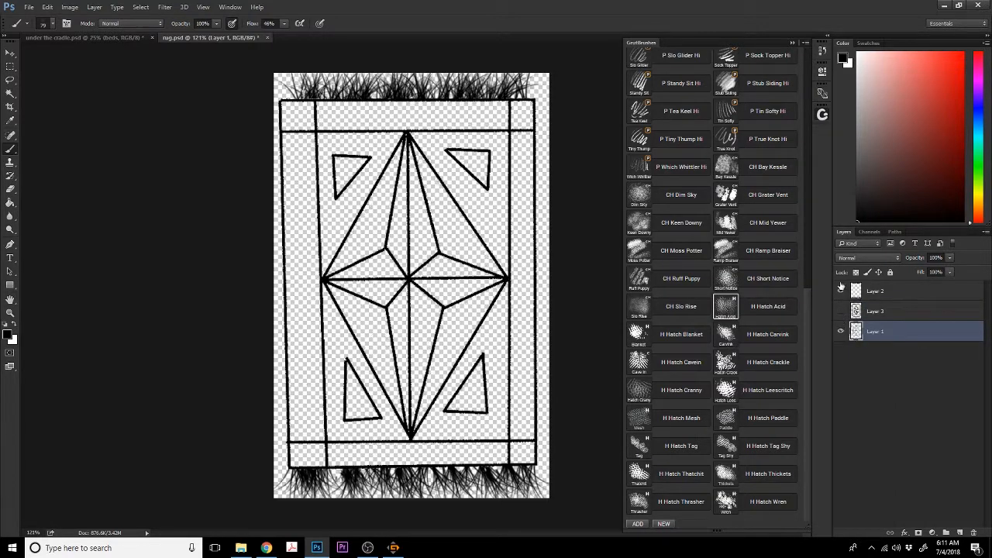
pyautogui.click(840, 291)
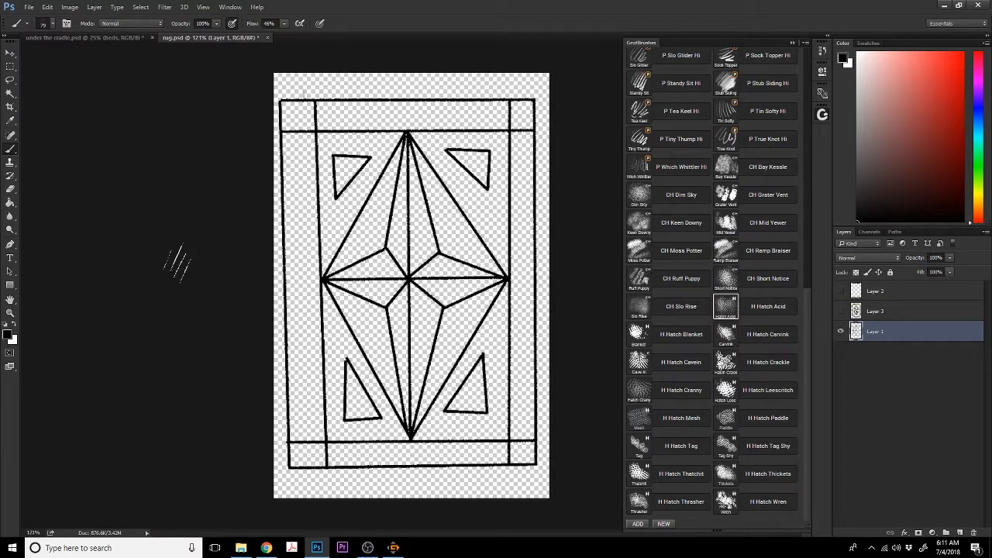
pyautogui.click(840, 310)
pyautogui.click(841, 291)
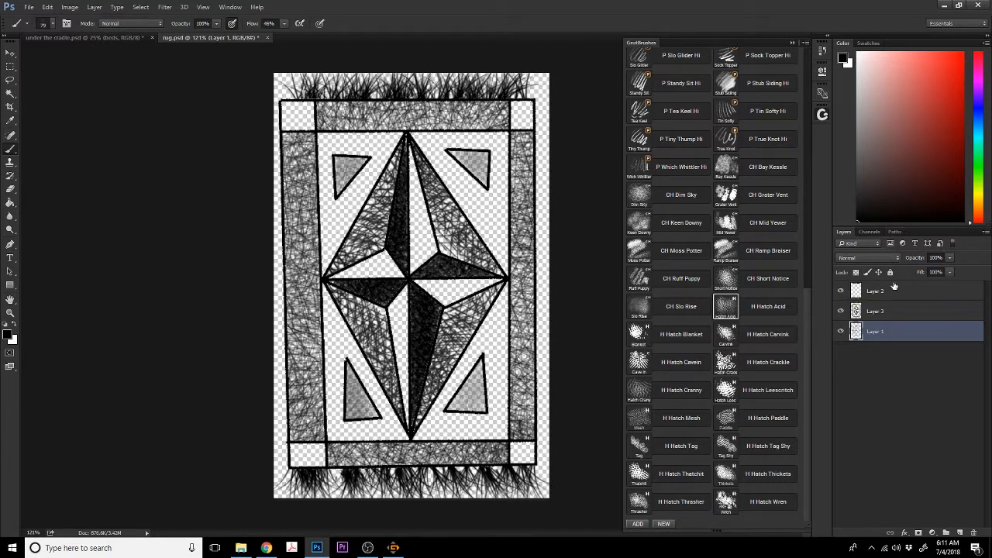
# Add a new empty layer to the rug and place it between Layer 2 and Layer 3
pyautogui.click(912, 311)
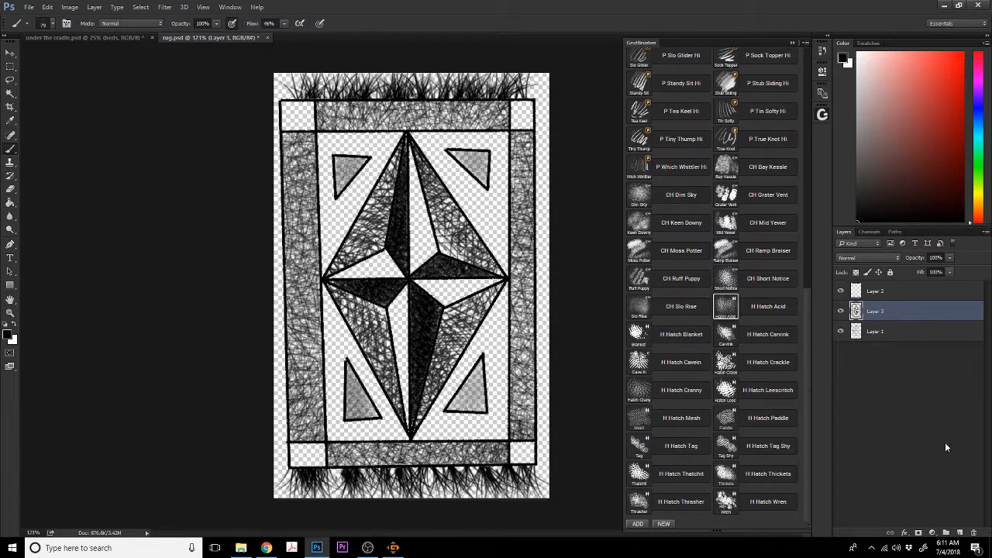
pyautogui.click(964, 527)
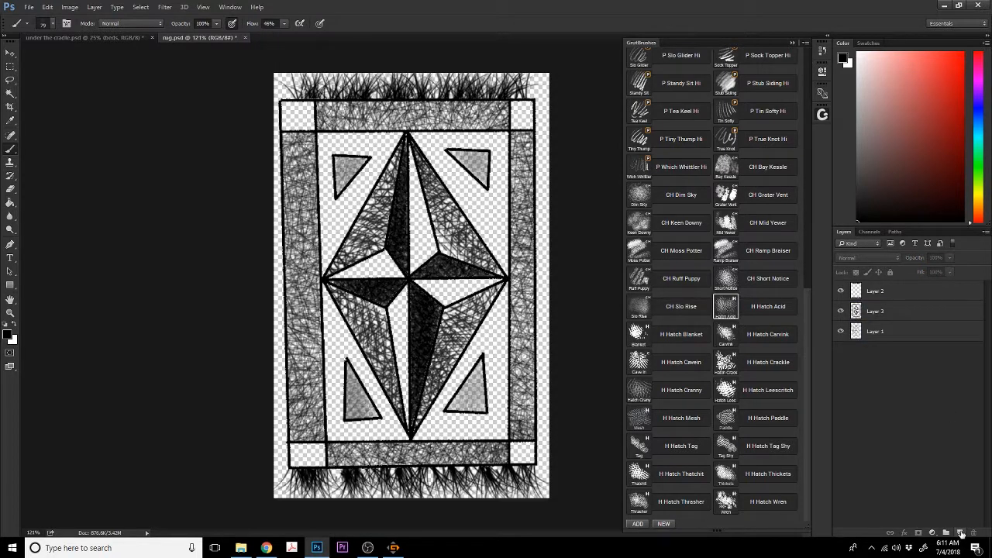
pyautogui.click(960, 530)
pyautogui.moveTo(905, 300); pyautogui.dragTo(911, 327)
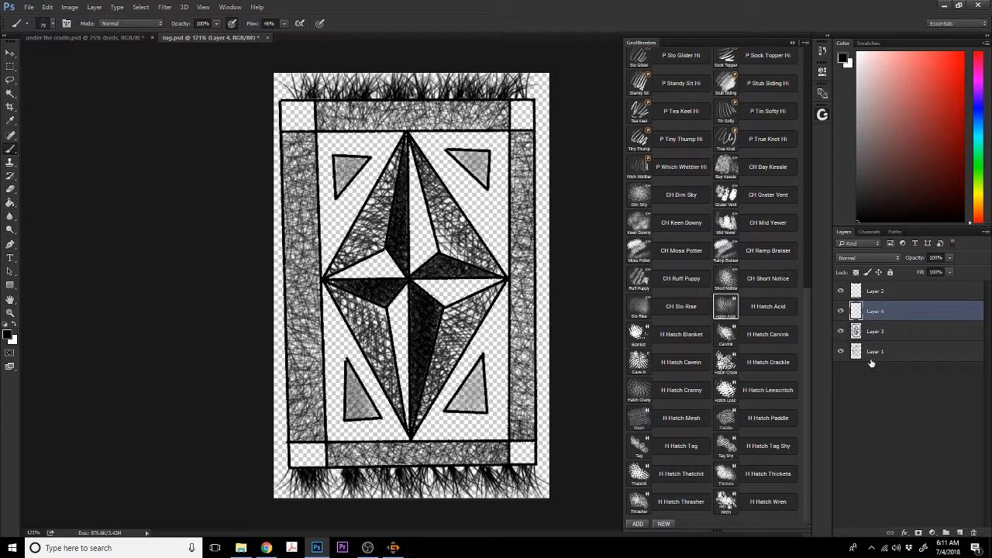
# Select all four border bands of the rug together with the Magic Wand, using the Layer 1 line art
pyautogui.click(10, 93)
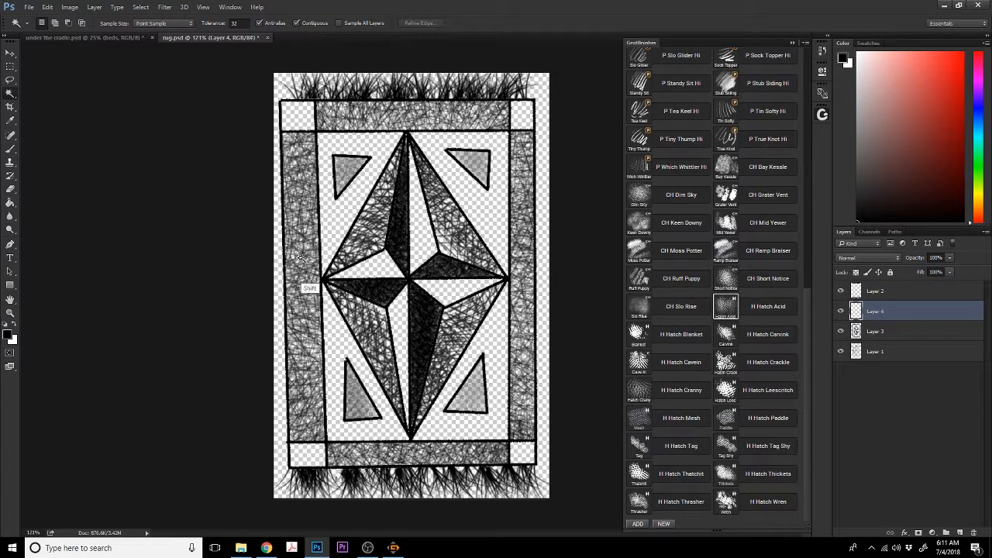
pyautogui.click(303, 286)
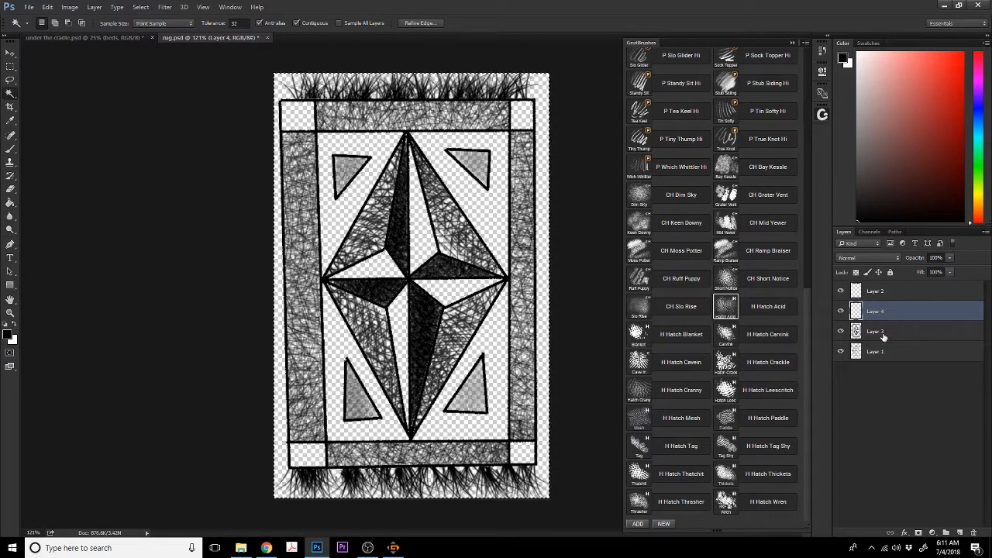
pyautogui.hotkey('alt', '[')
pyautogui.hotkey('alt', '[')
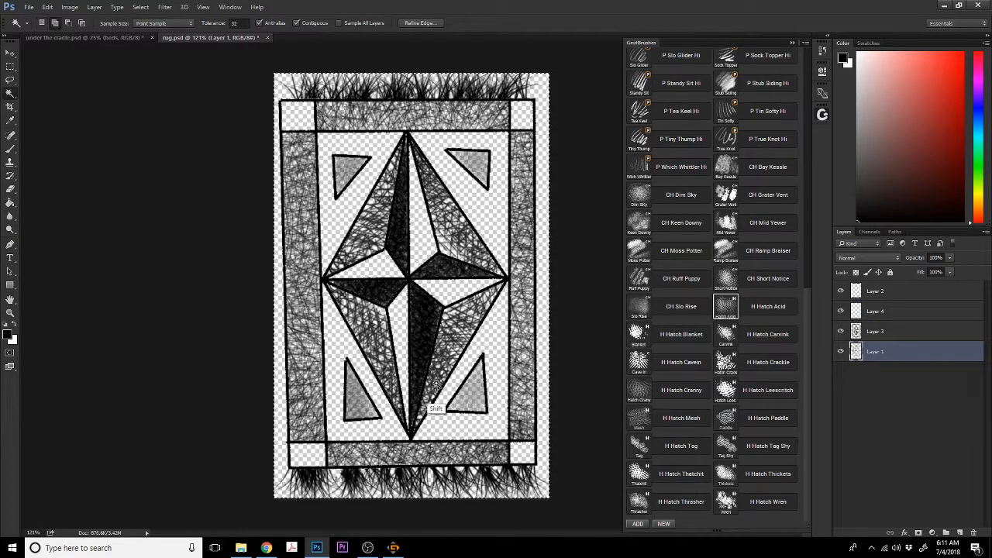
pyautogui.hotkey('ctrl', 'd')
pyautogui.click(302, 341)
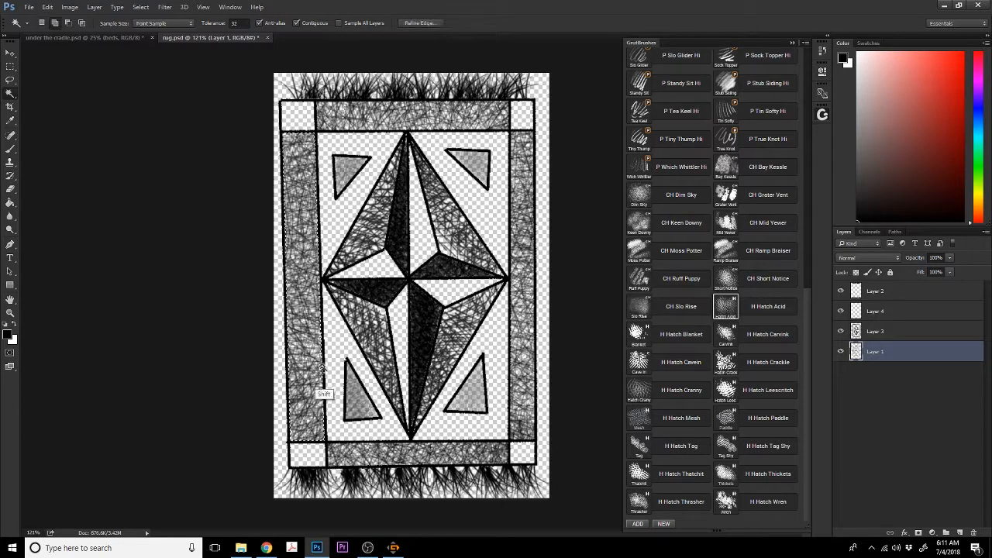
pyautogui.keyDown('shift'); pyautogui.click(387, 457); pyautogui.keyUp('shift')
pyautogui.keyDown('shift'); pyautogui.click(526, 310); pyautogui.keyUp('shift')
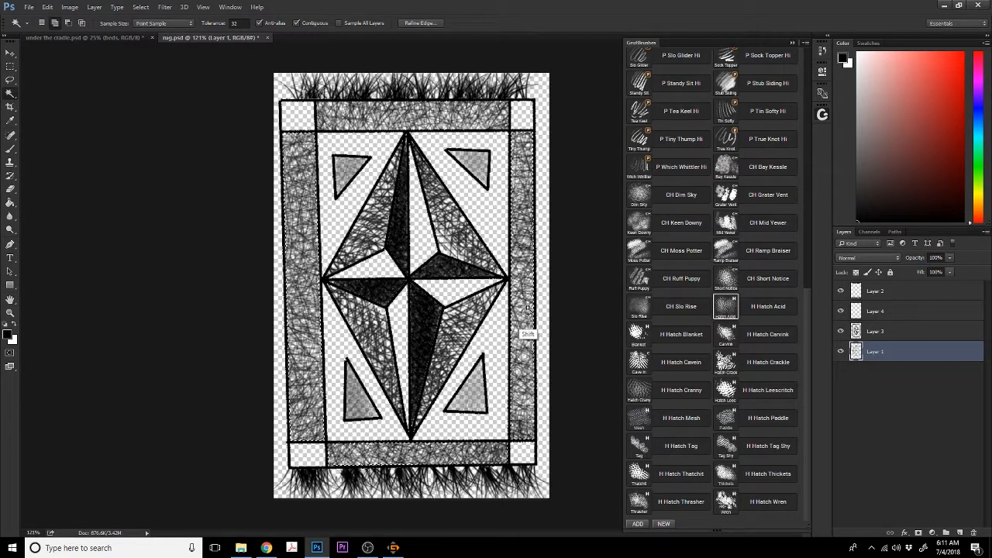
pyautogui.keyDown('shift'); pyautogui.click(455, 114); pyautogui.keyUp('shift')
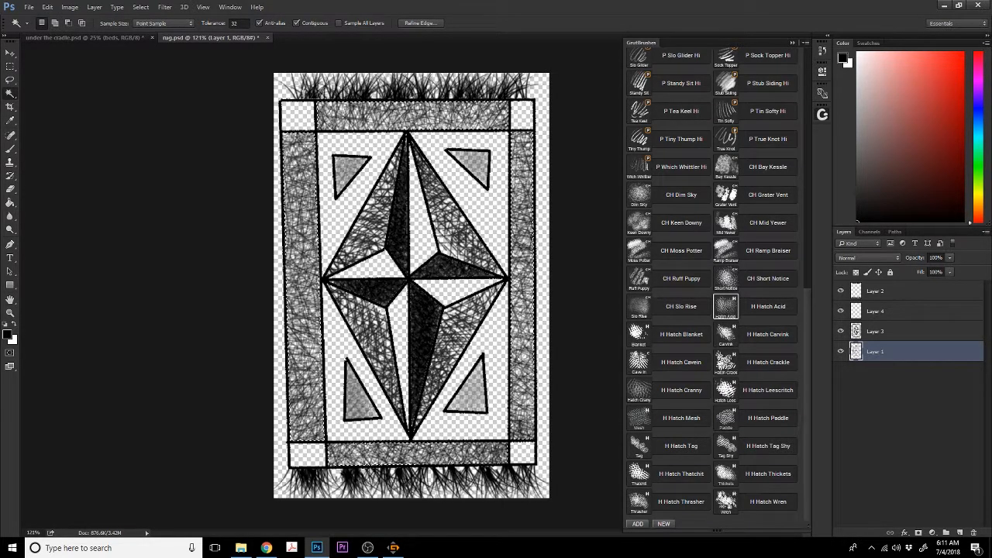
# Fill the selected border bands with dark red on Layer 4
pyautogui.moveTo(965, 121)
pyautogui.mouseDown()
pyautogui.moveTo(962, 70)
pyautogui.moveTo(957, 127)
pyautogui.moveTo(961, 106)
pyautogui.mouseUp()
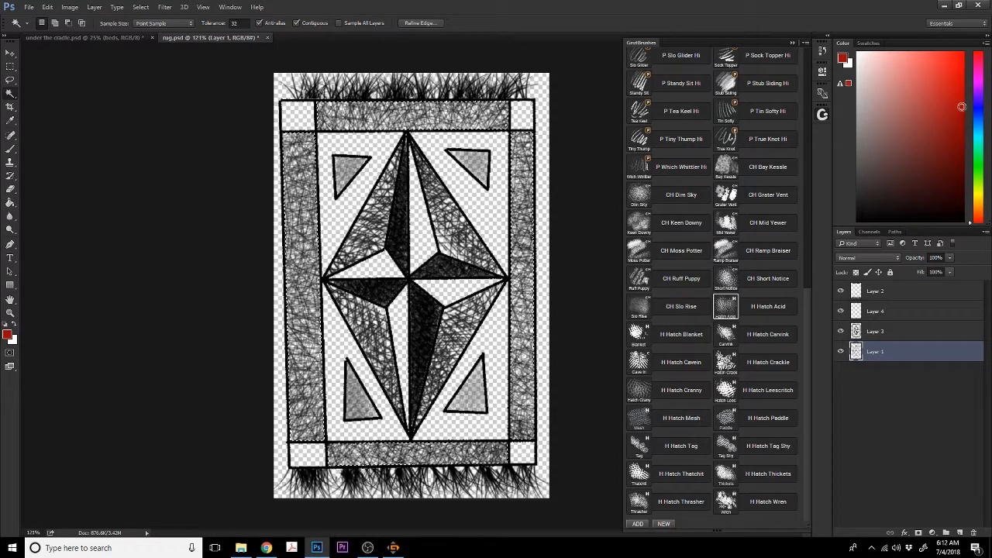
pyautogui.click(10, 202)
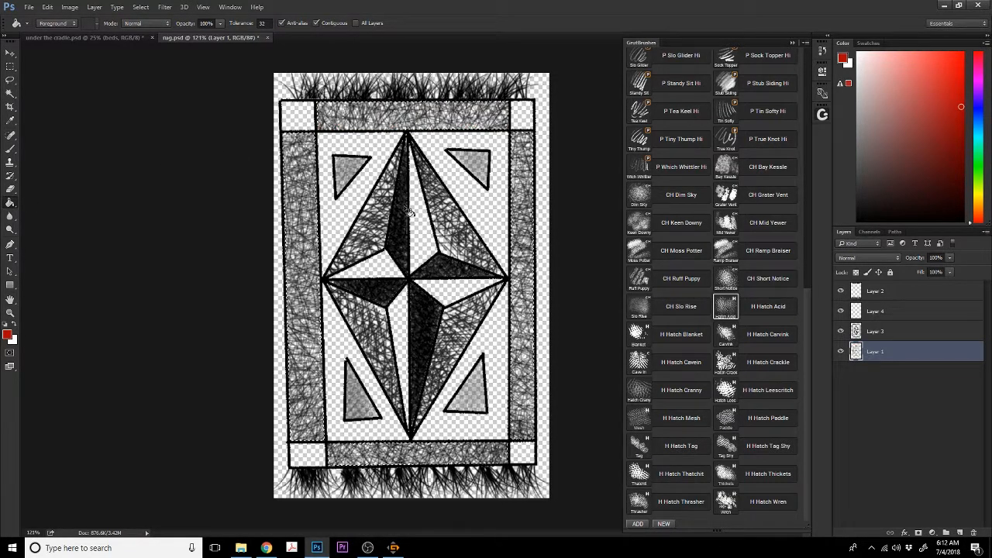
pyautogui.click(897, 313)
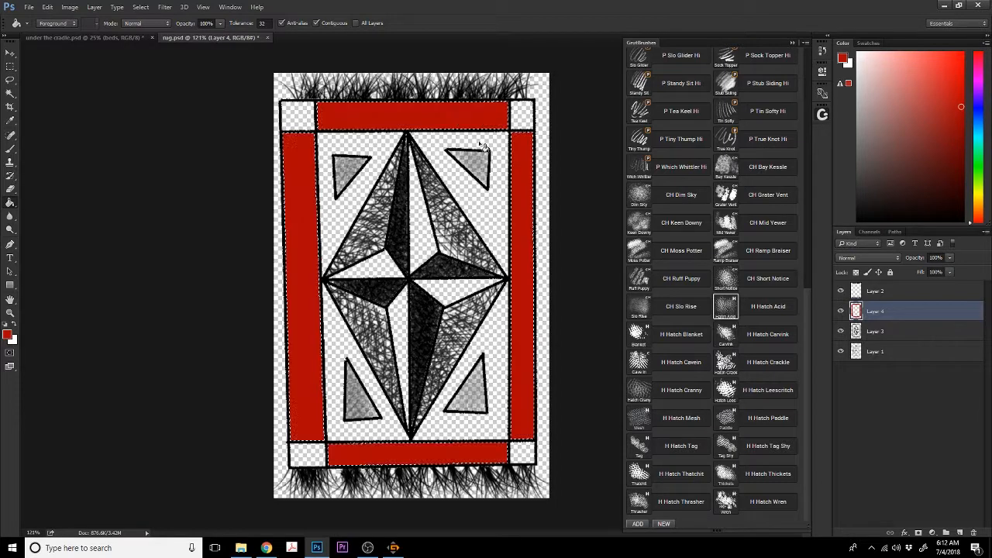
# Change the blend mode of Layer 4 to Multiply so the hatching shows through the red border
pyautogui.click(860, 256)
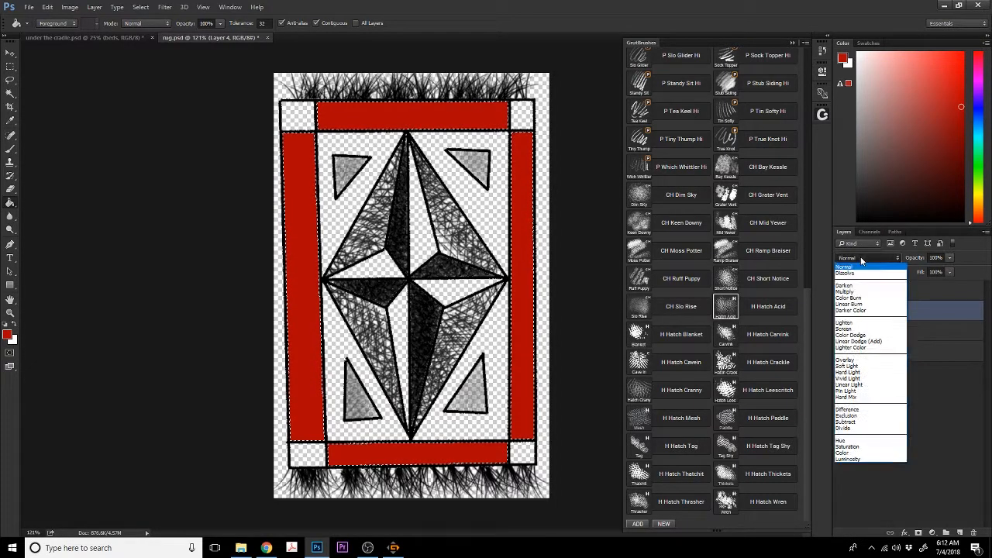
pyautogui.click(845, 286)
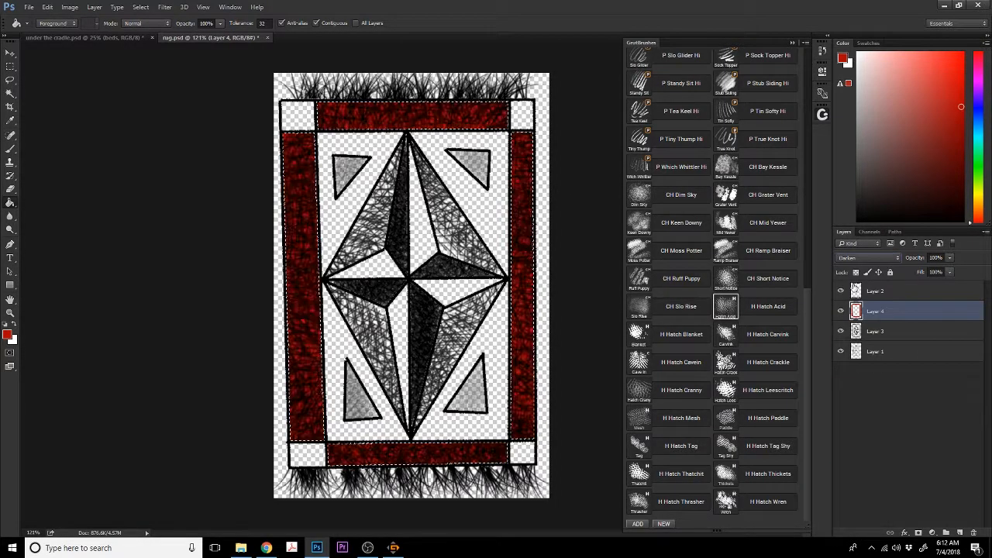
pyautogui.click(860, 257)
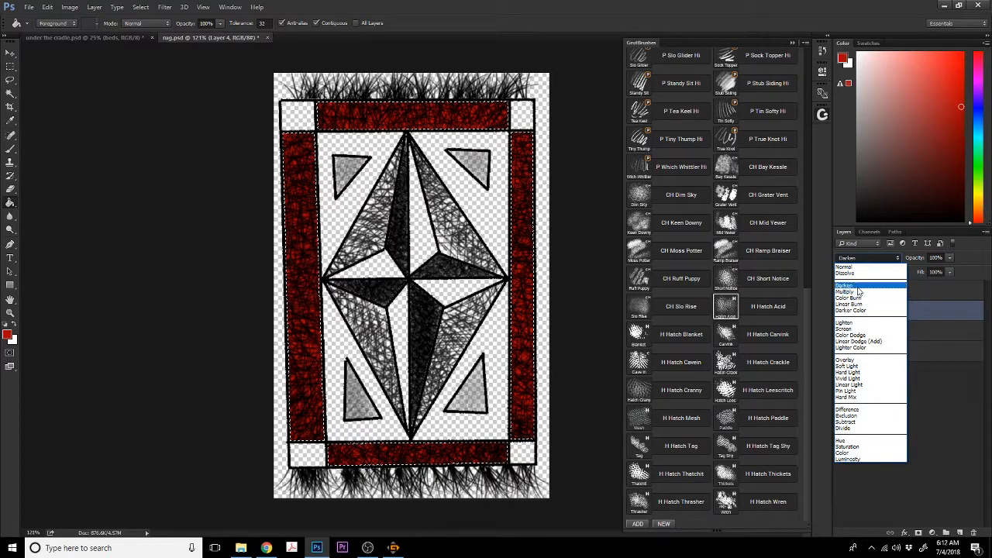
pyautogui.click(852, 291)
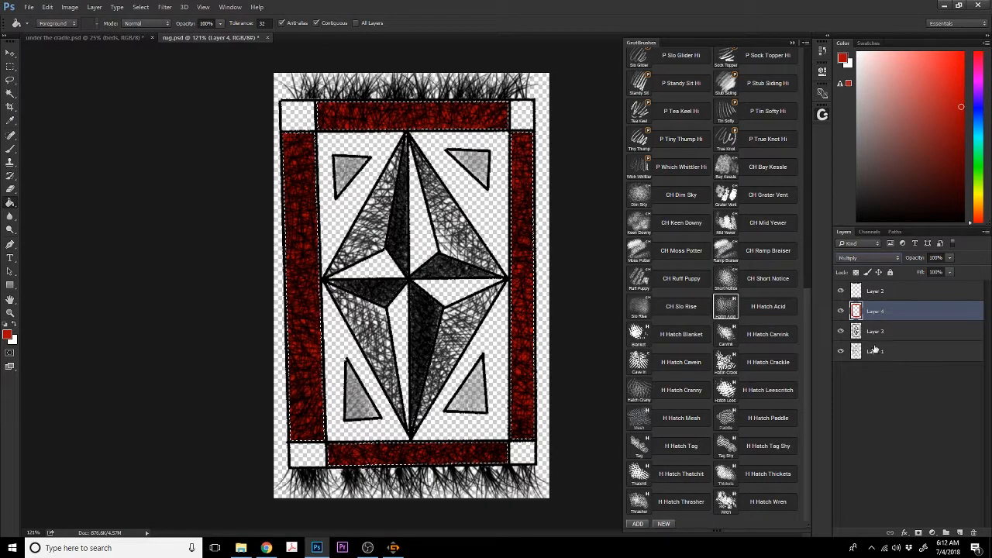
# Try to select the rug's corner squares and inner background from the line art and fill them with brown on Layer 4
pyautogui.moveTo(968, 175)
pyautogui.mouseDown()
pyautogui.moveTo(963, 143)
pyautogui.moveTo(984, 205)
pyautogui.mouseUp()
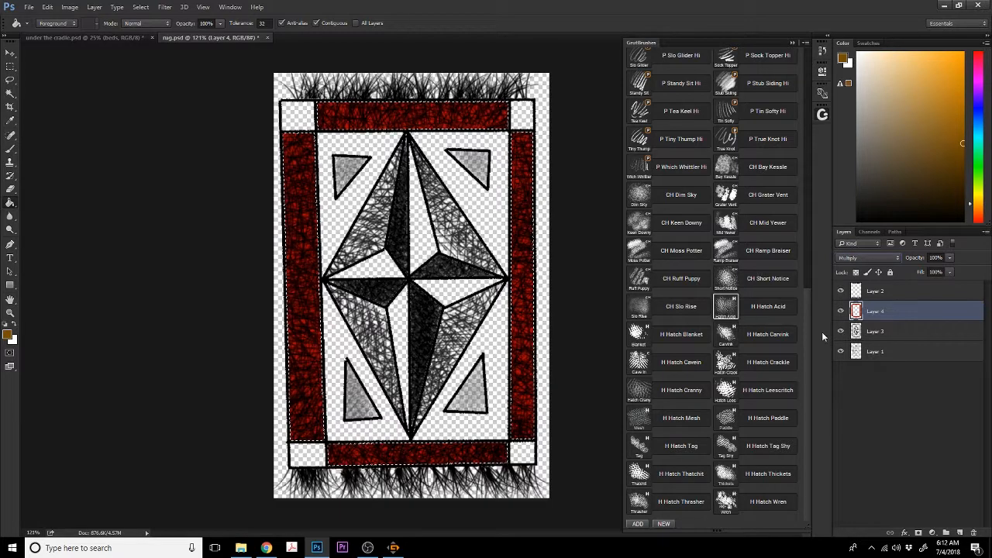
pyautogui.click(881, 353)
pyautogui.press('w')
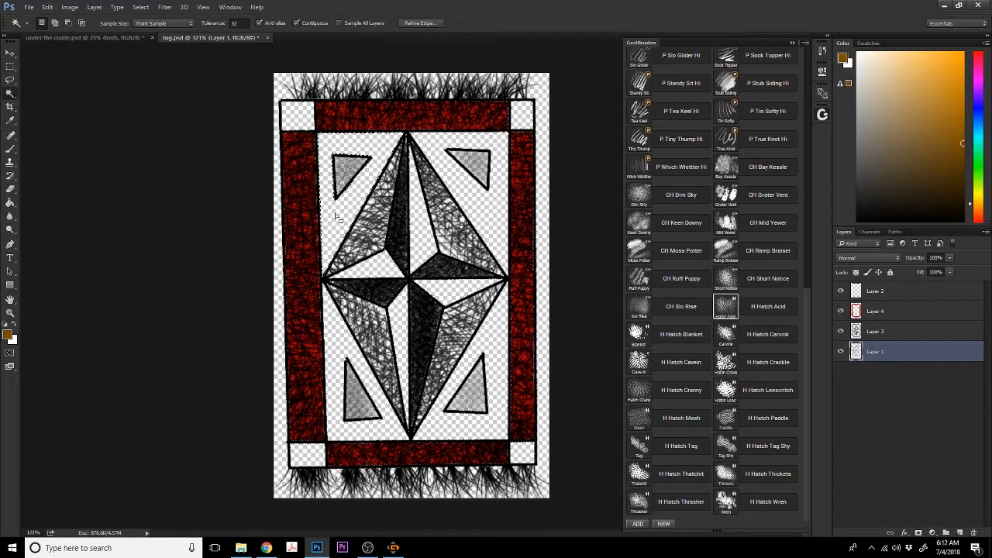
pyautogui.keyDown('shift'); pyautogui.click(299, 118); pyautogui.keyUp('shift')
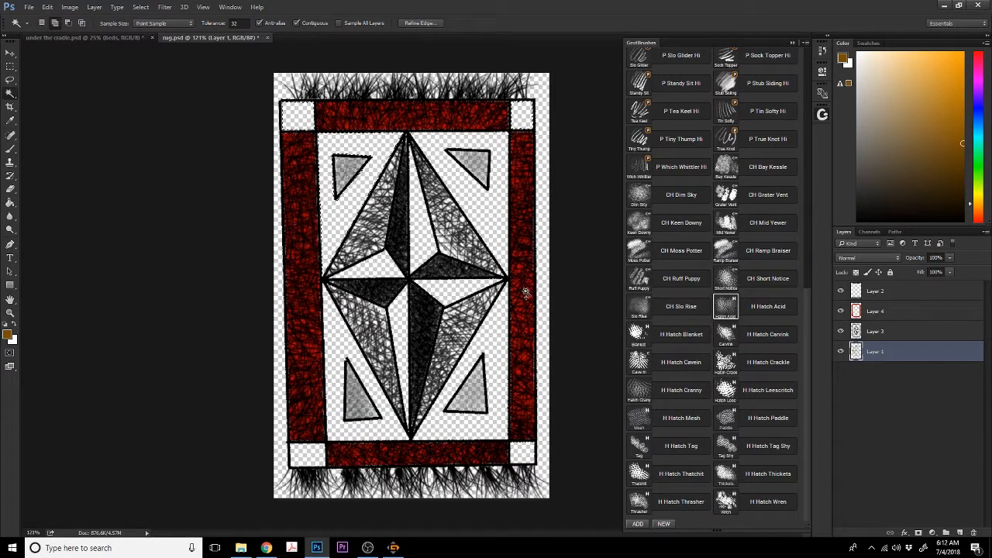
pyautogui.keyDown('shift'); pyautogui.click(305, 457); pyautogui.keyUp('shift')
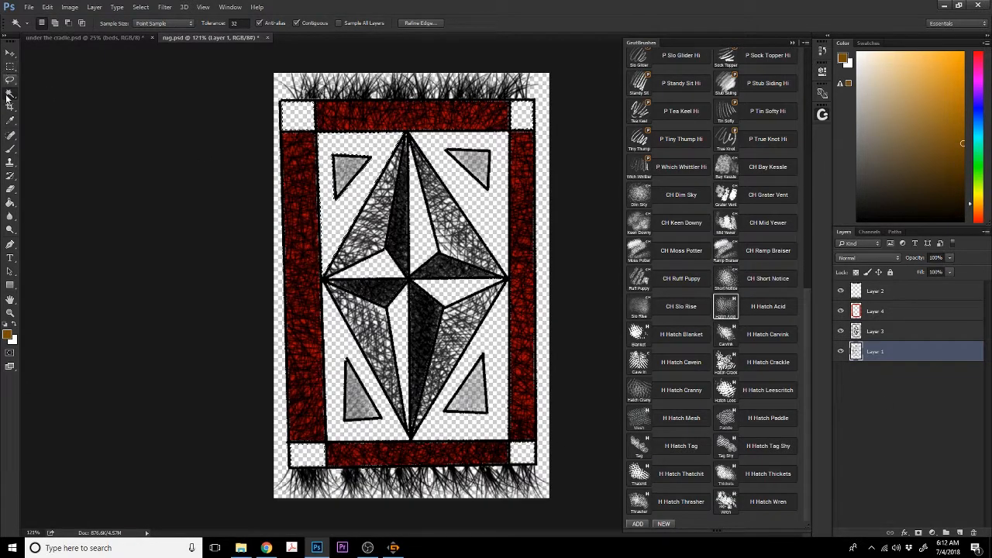
pyautogui.click(883, 313)
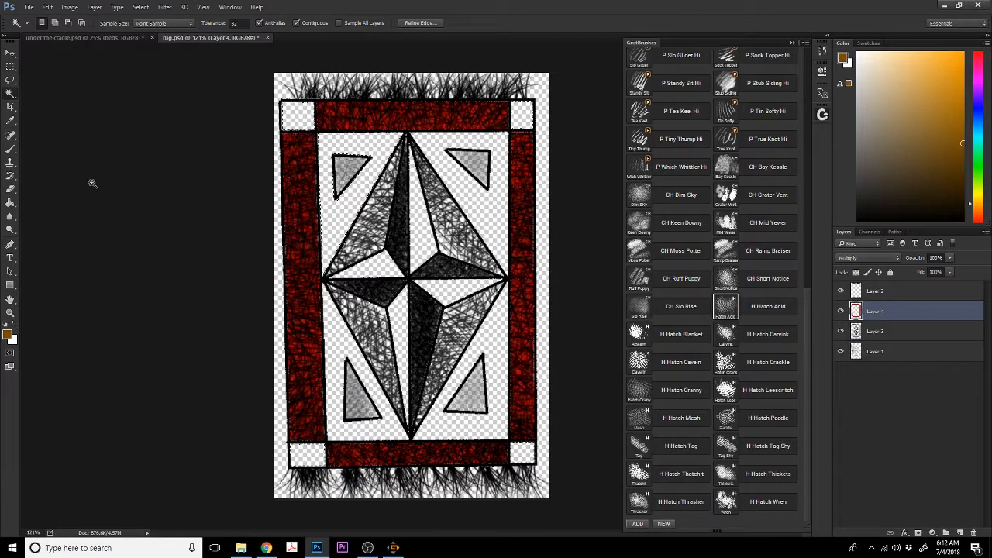
pyautogui.click(10, 203)
pyautogui.click(296, 121)
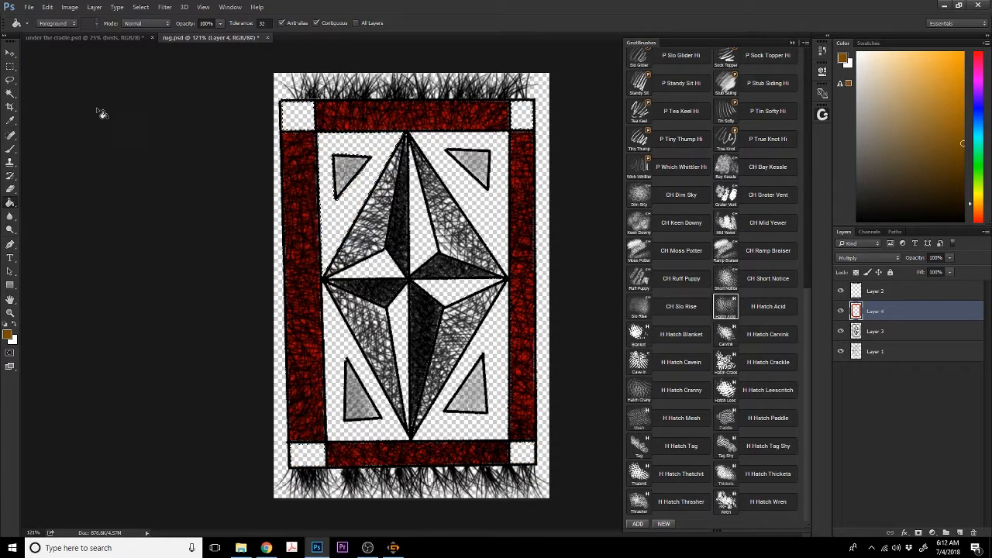
pyautogui.click(11, 94)
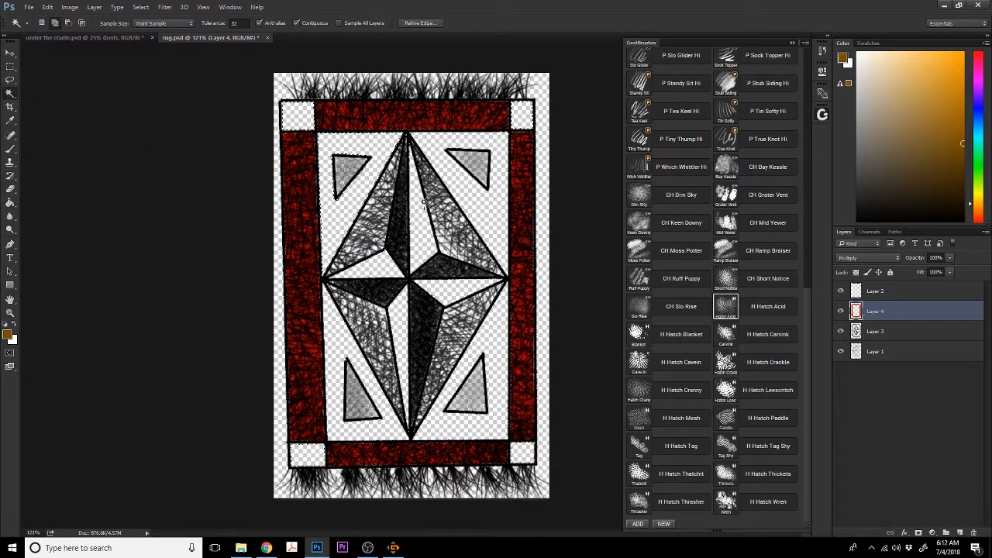
pyautogui.click(496, 225)
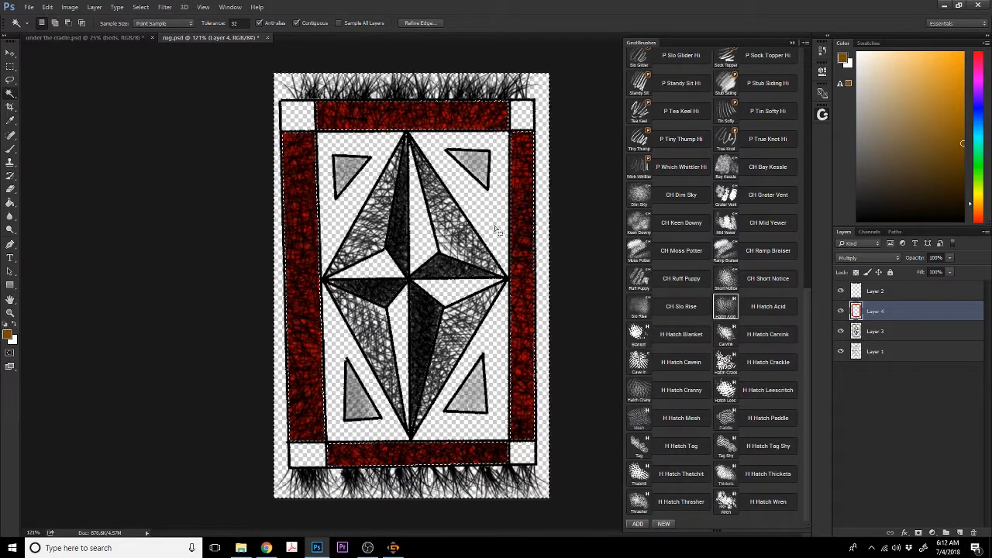
# Select the background areas around the star and the four corner squares with the Magic Wand, using the Layer 1 line art
pyautogui.click(876, 351)
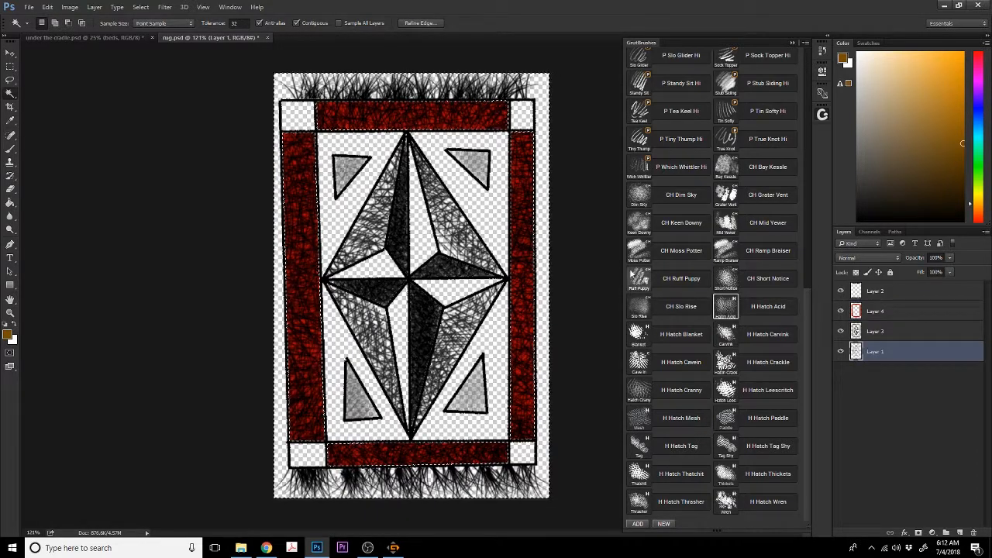
pyautogui.click(448, 186)
pyautogui.click(448, 186)
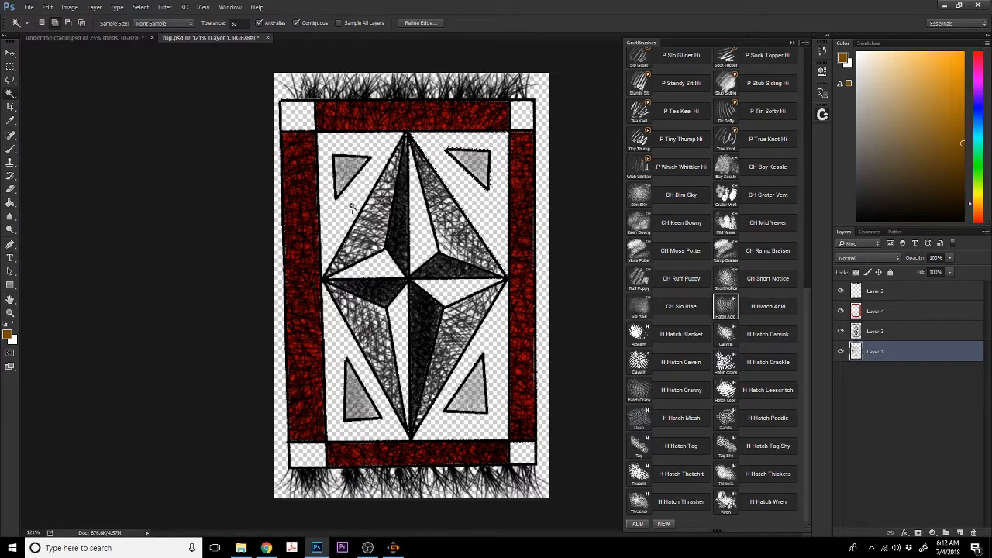
pyautogui.click(338, 353)
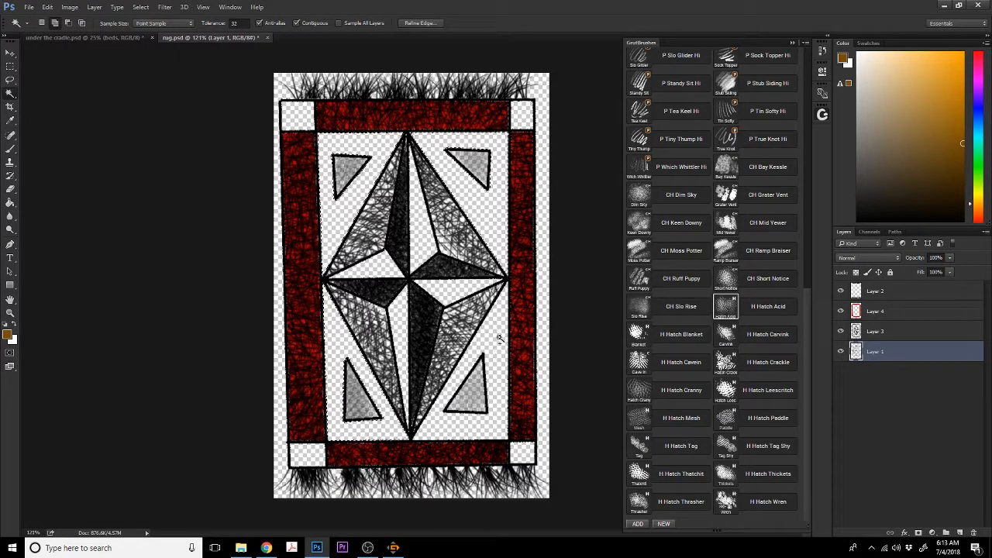
pyautogui.click(522, 456)
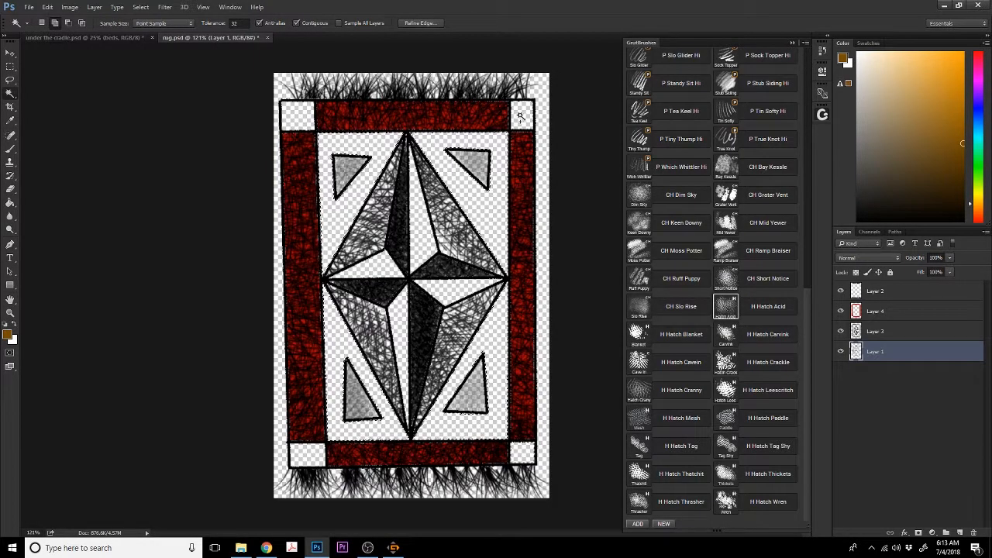
pyautogui.click(521, 116)
pyautogui.click(306, 122)
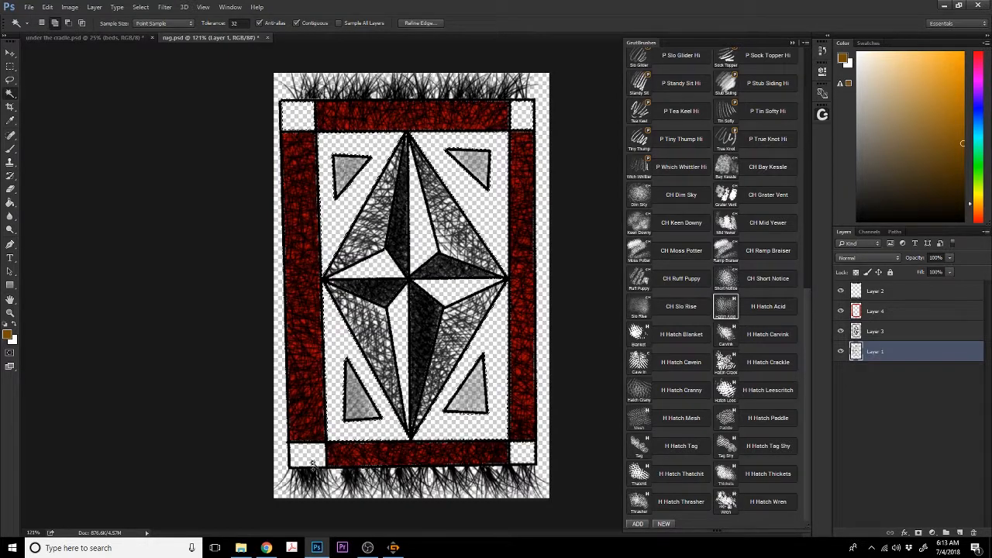
# Fill the selected background areas and corner squares with golden yellow on Layer 4
pyautogui.click(9, 201)
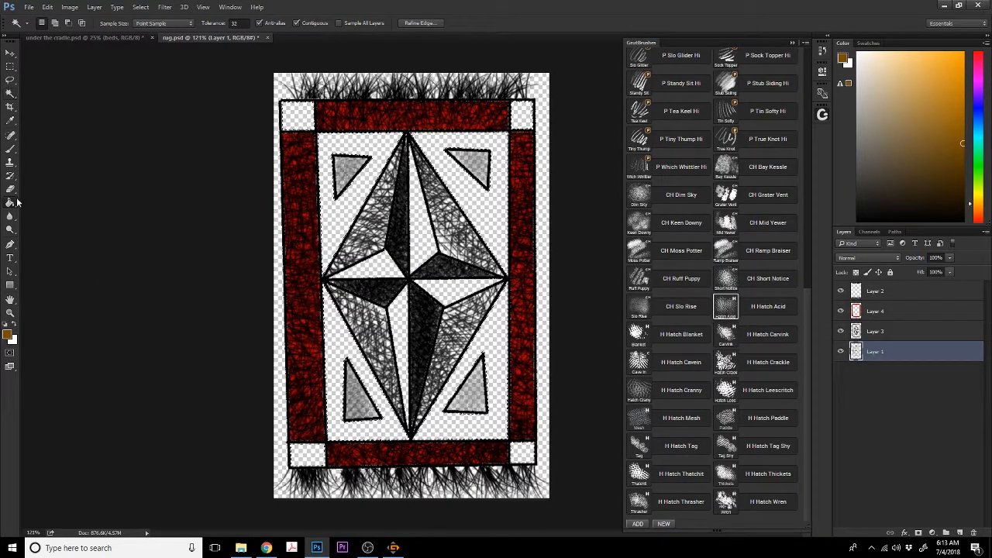
pyautogui.click(297, 116)
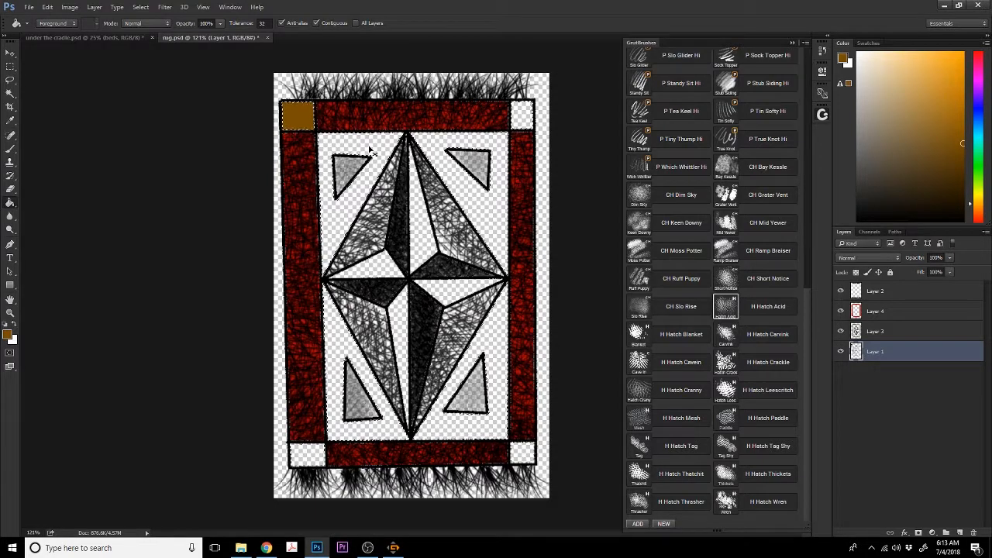
pyautogui.hotkey('ctrl', 'z')
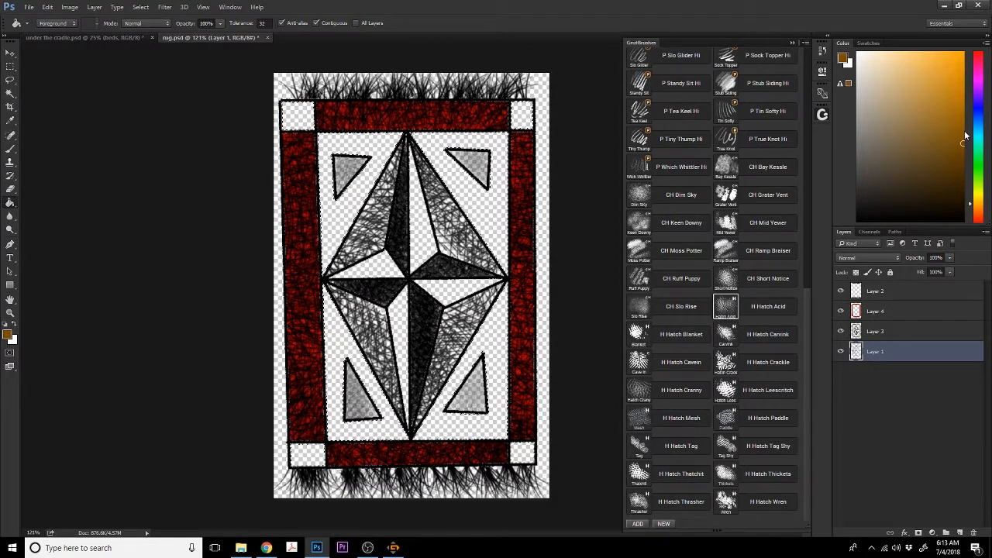
pyautogui.moveTo(964, 137); pyautogui.dragTo(957, 93)
pyautogui.moveTo(977, 215); pyautogui.dragTo(977, 198)
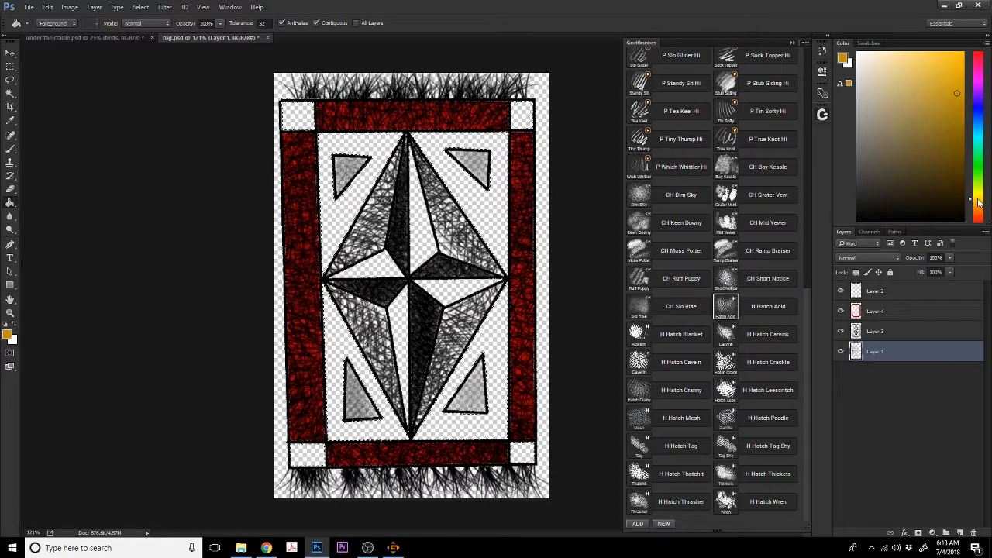
pyautogui.click(955, 81)
pyautogui.moveTo(955, 80); pyautogui.dragTo(964, 74)
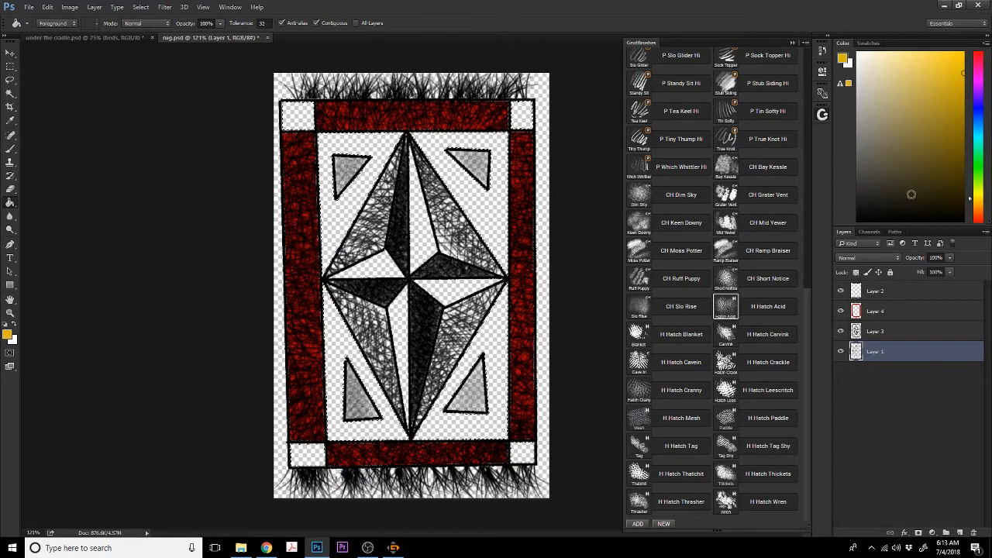
pyautogui.click(880, 311)
pyautogui.click(488, 201)
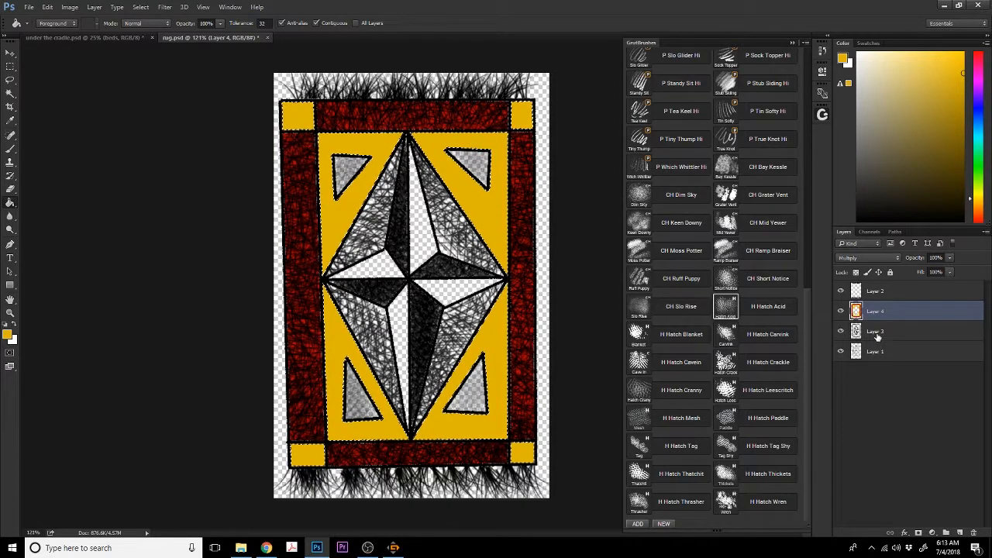
# Select the four small triangles and the star's outer hatched facets with the Magic Wand, using the Layer 1 line art
pyautogui.click(872, 359)
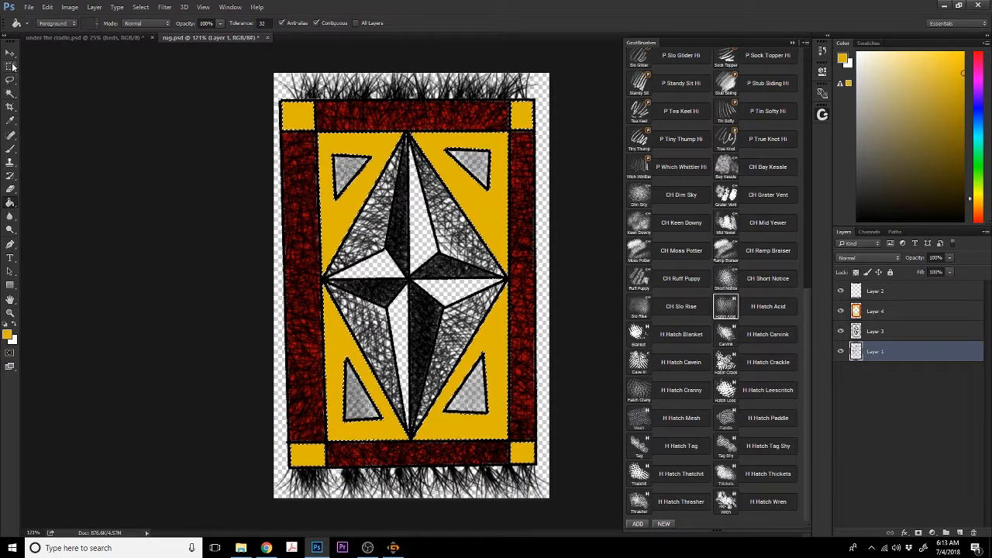
pyautogui.click(10, 106)
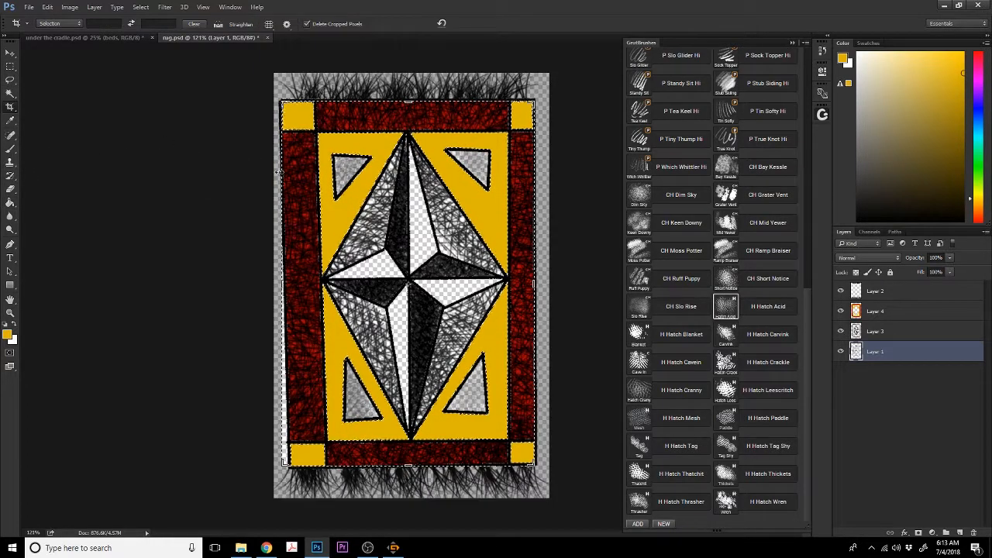
pyautogui.click(339, 169)
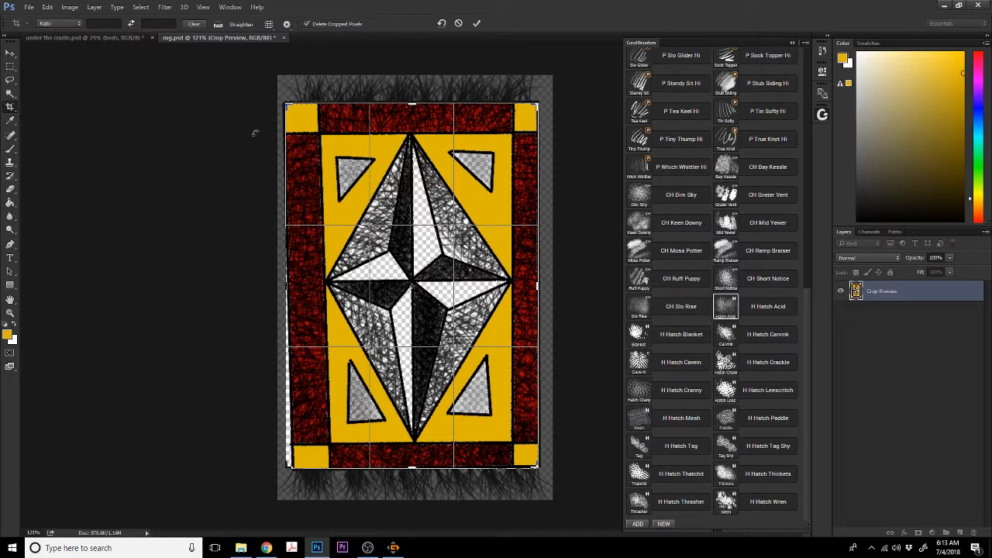
pyautogui.click(458, 24)
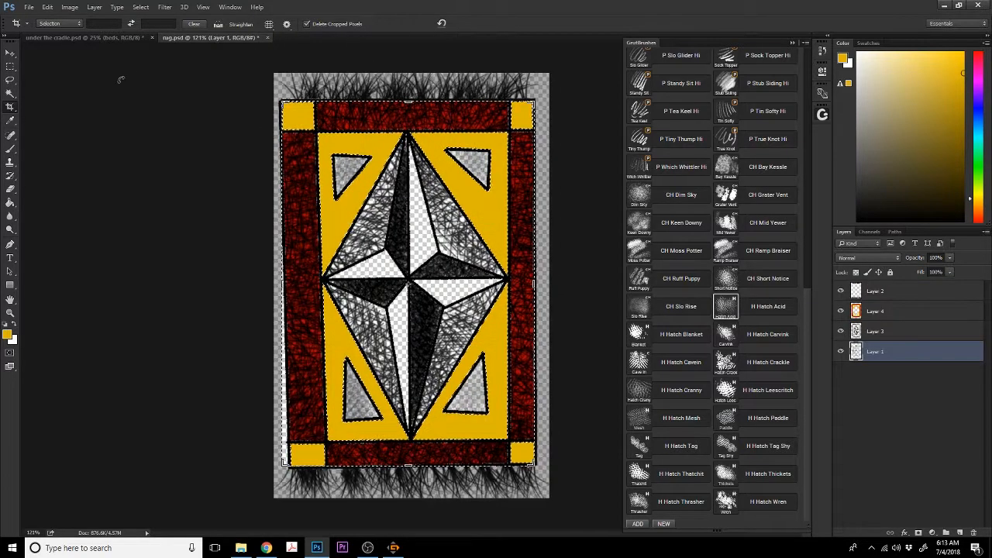
pyautogui.click(10, 94)
pyautogui.click(351, 177)
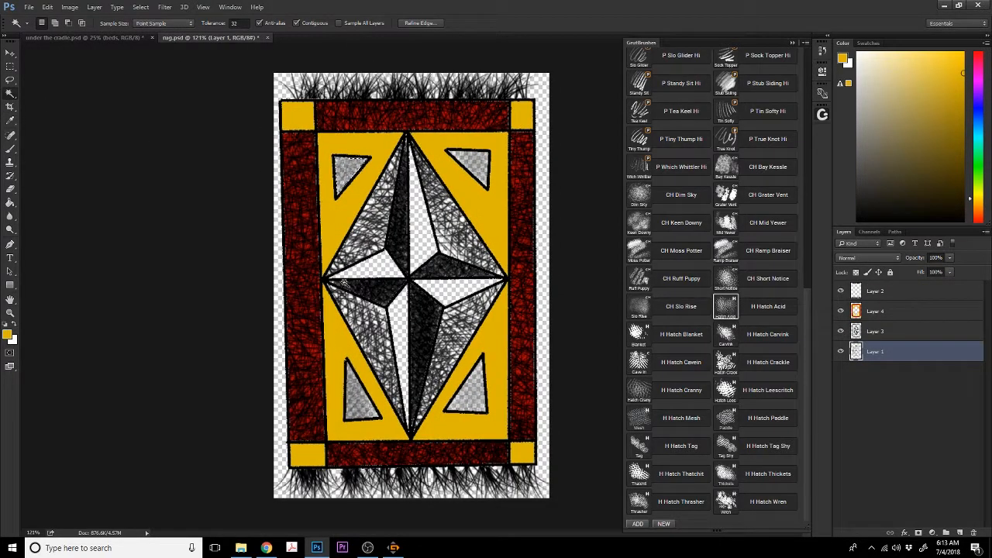
pyautogui.press('shift')
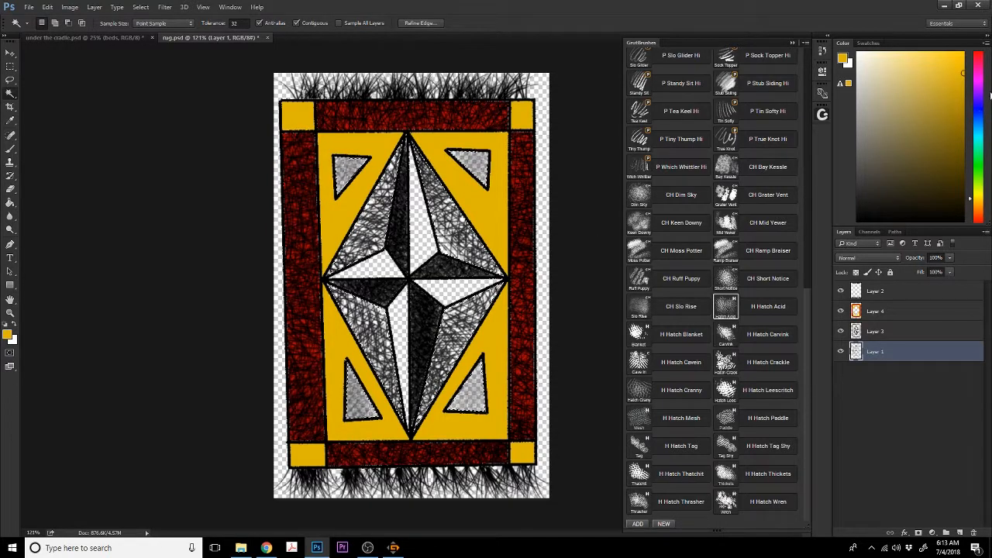
# Fill the selected triangles and outer star facets with bright red on Layer 4
pyautogui.moveTo(980, 83)
pyautogui.mouseDown()
pyautogui.moveTo(982, 62)
pyautogui.moveTo(965, 96)
pyautogui.moveTo(965, 139)
pyautogui.moveTo(962, 56)
pyautogui.mouseUp()
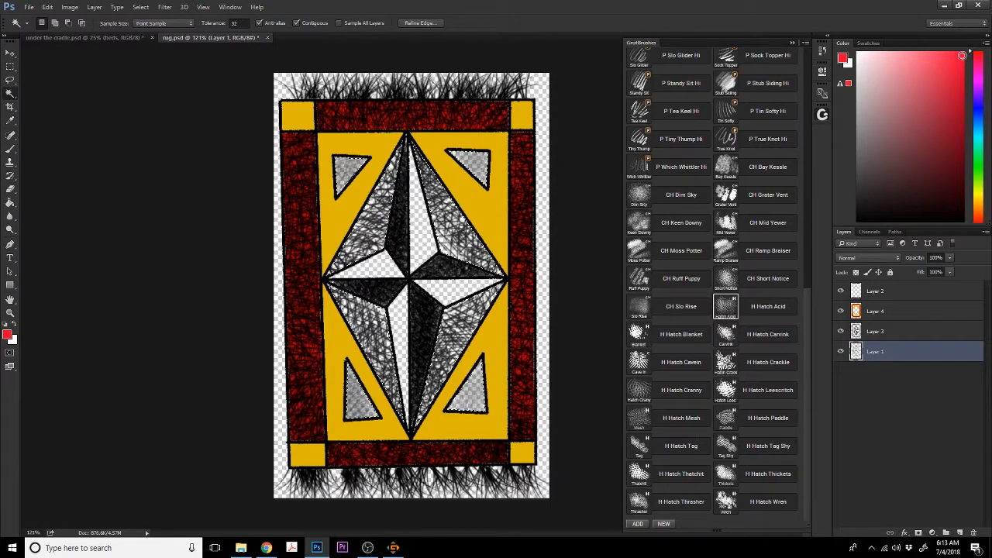
pyautogui.click(902, 313)
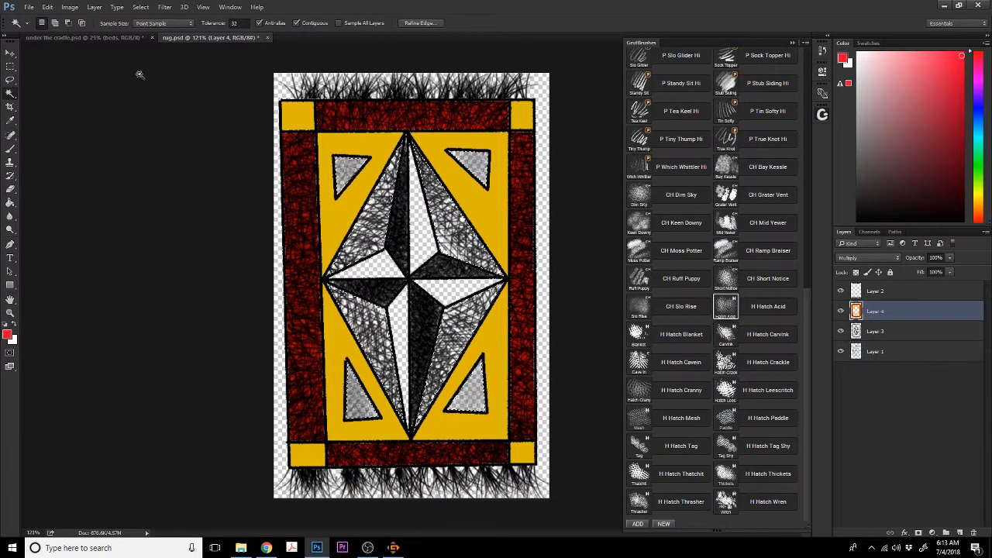
pyautogui.click(10, 203)
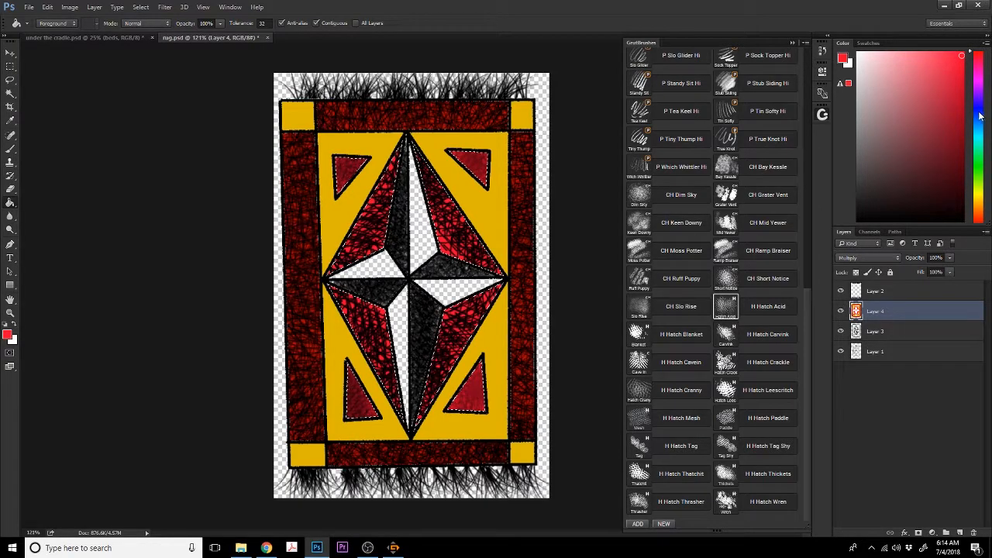
# Select the star's white inner facets with the Magic Wand on Layer 1 and fill them with bright cyan on Layer 4
pyautogui.moveTo(979, 115); pyautogui.dragTo(979, 134)
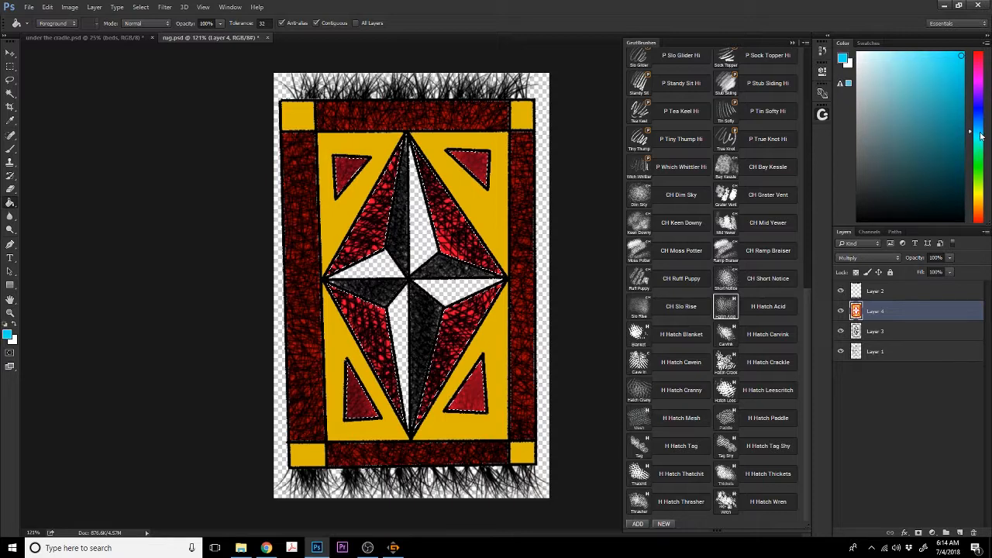
pyautogui.click(963, 106)
pyautogui.click(10, 93)
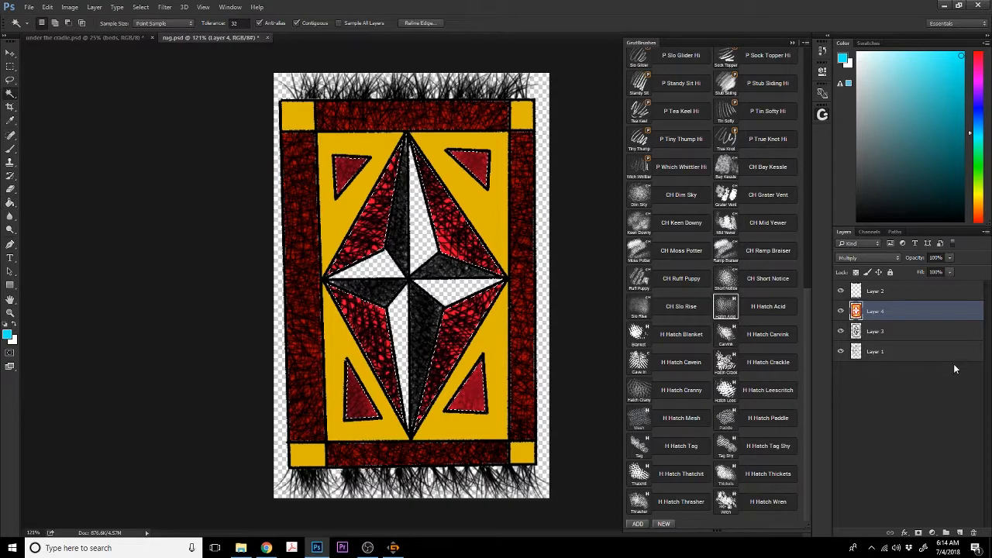
pyautogui.click(887, 352)
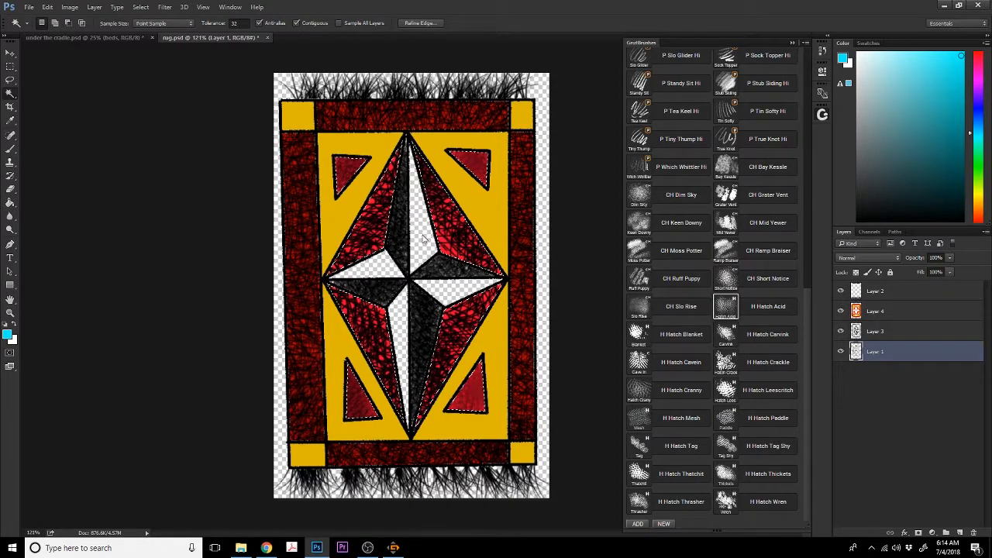
pyautogui.click(452, 277)
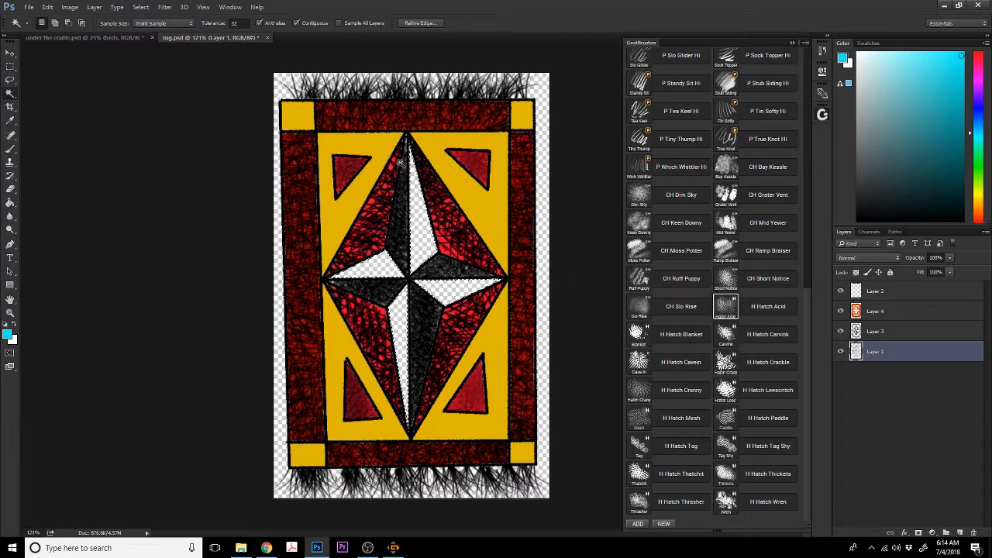
pyautogui.click(888, 312)
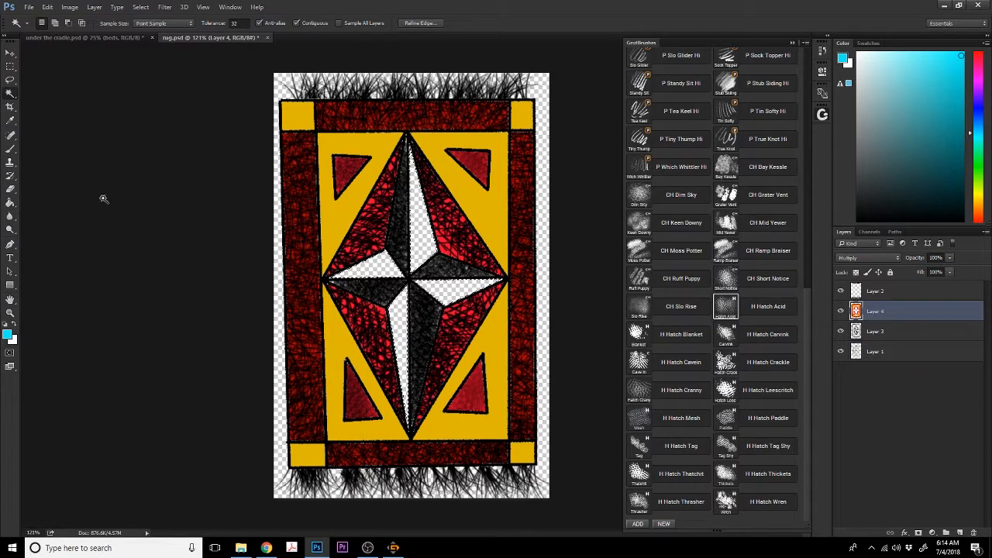
pyautogui.click(10, 203)
pyautogui.click(422, 236)
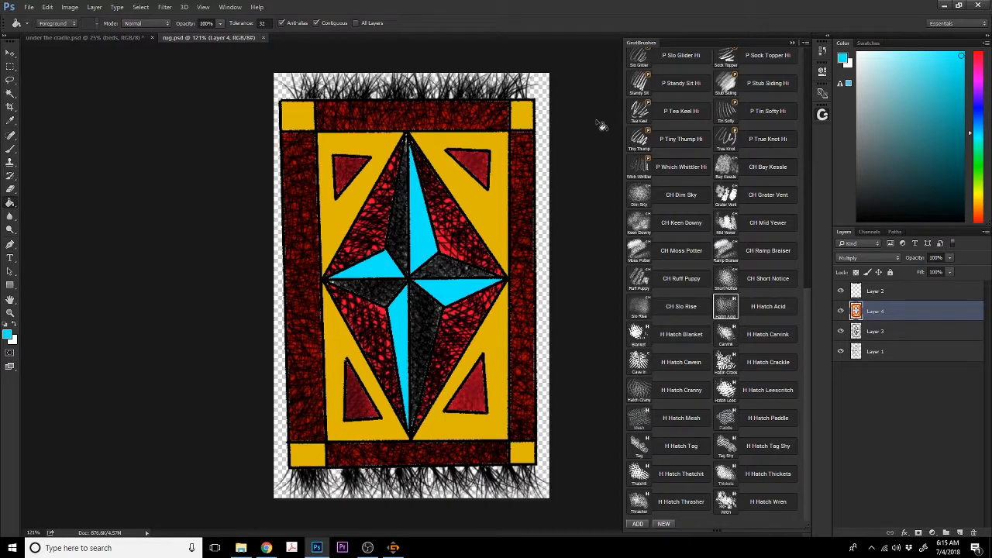
# Try to flatten the rug image into a single layer
pyautogui.rightClick(869, 293)
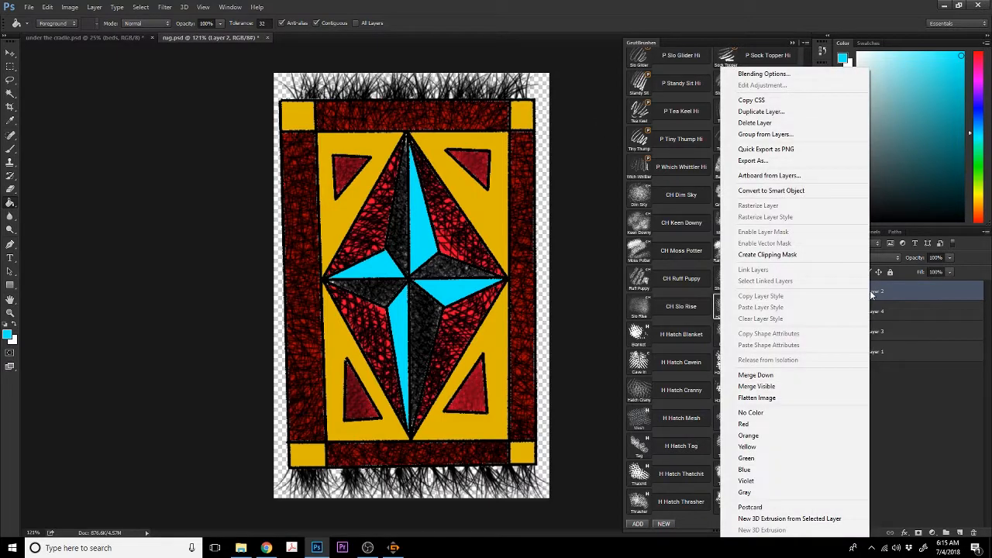
pyautogui.click(789, 397)
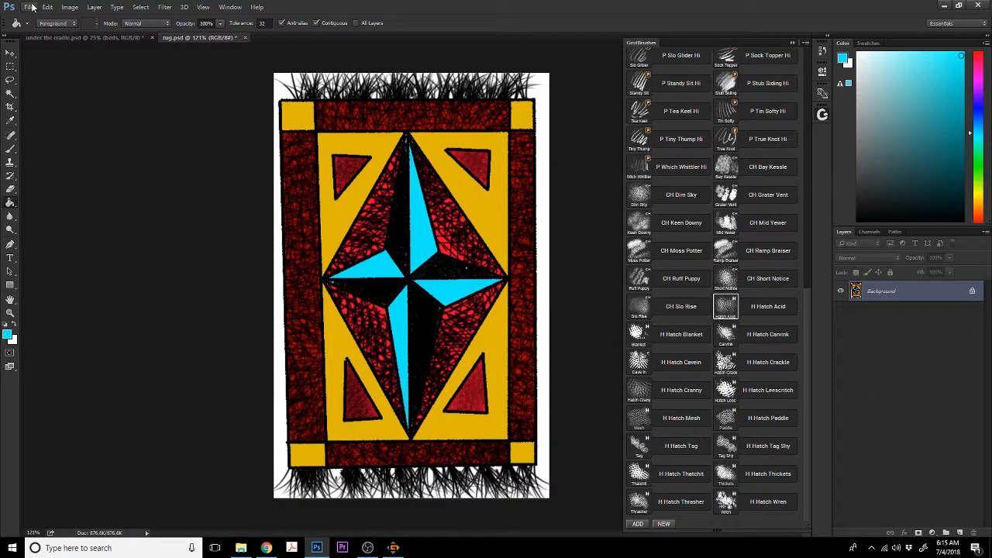
pyautogui.hotkey('ctrl', 'z')
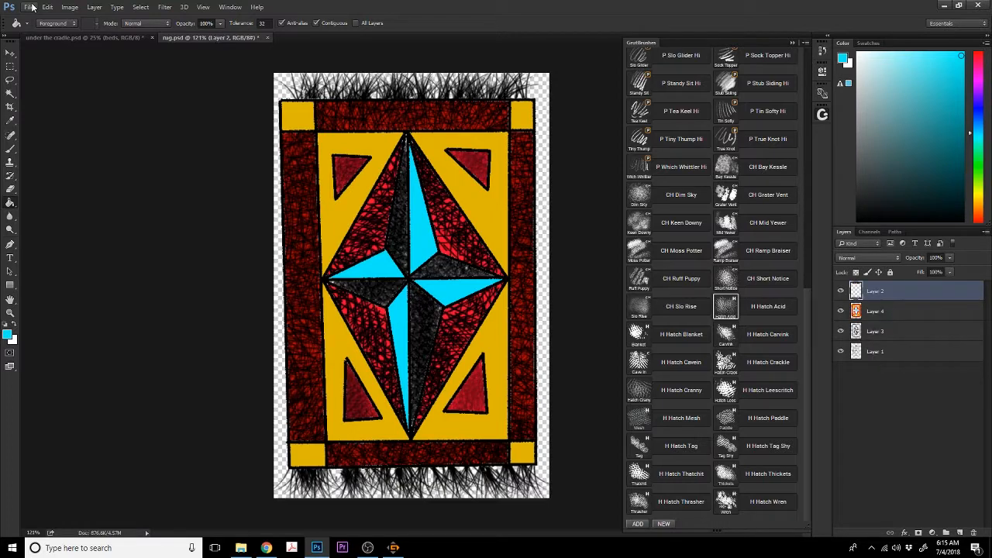
# Merge all four visible rug layers into one layer while keeping the transparent background
pyautogui.keyDown('shift'); pyautogui.click(881, 353); pyautogui.keyUp('shift')
pyautogui.rightClick(879, 354)
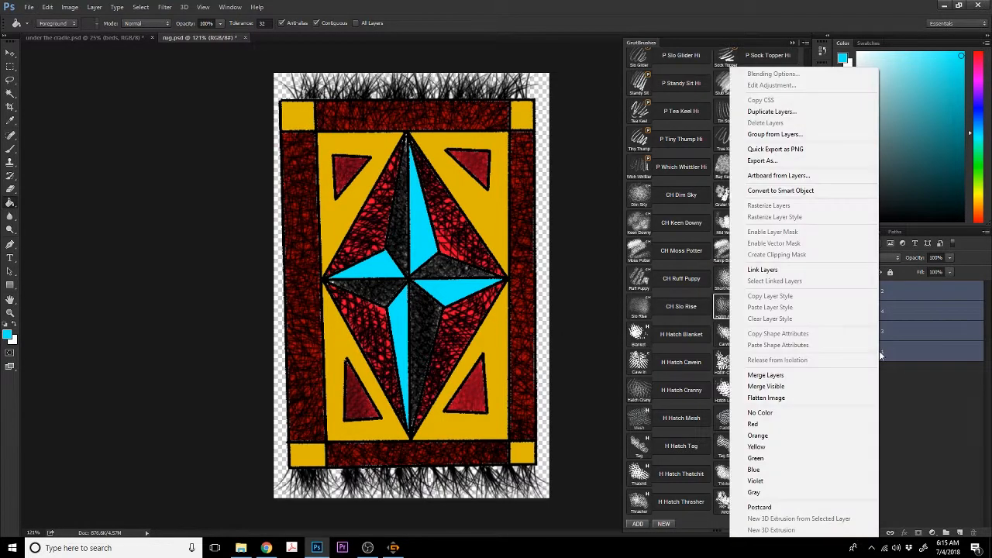
pyautogui.click(794, 386)
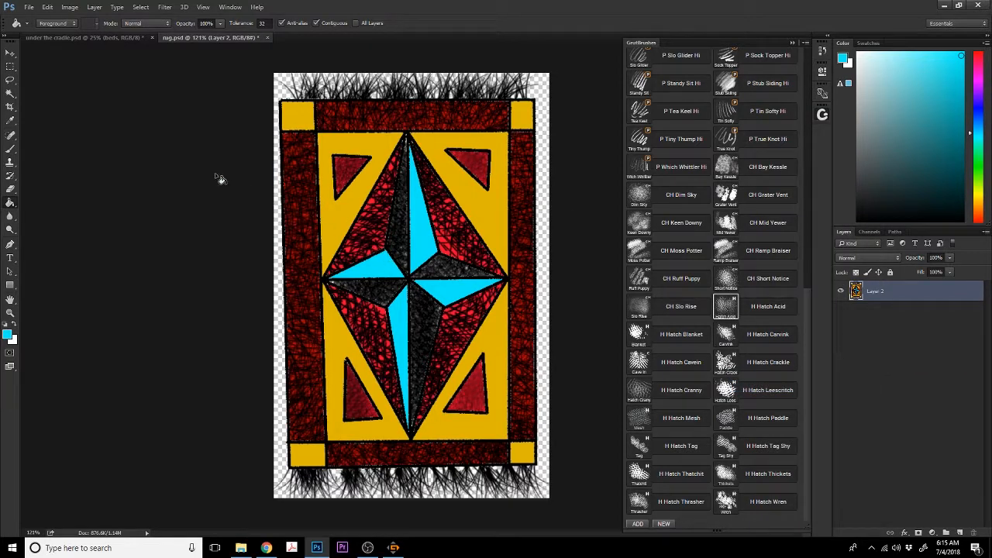
# Define a brush preset named rug.psd from the entire rug artwork
pyautogui.click(48, 7)
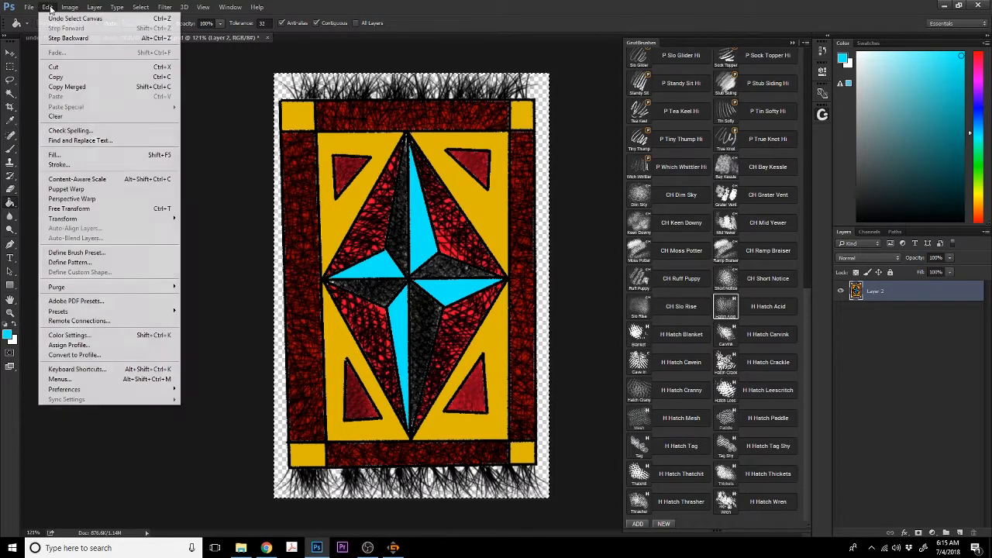
pyautogui.click(96, 253)
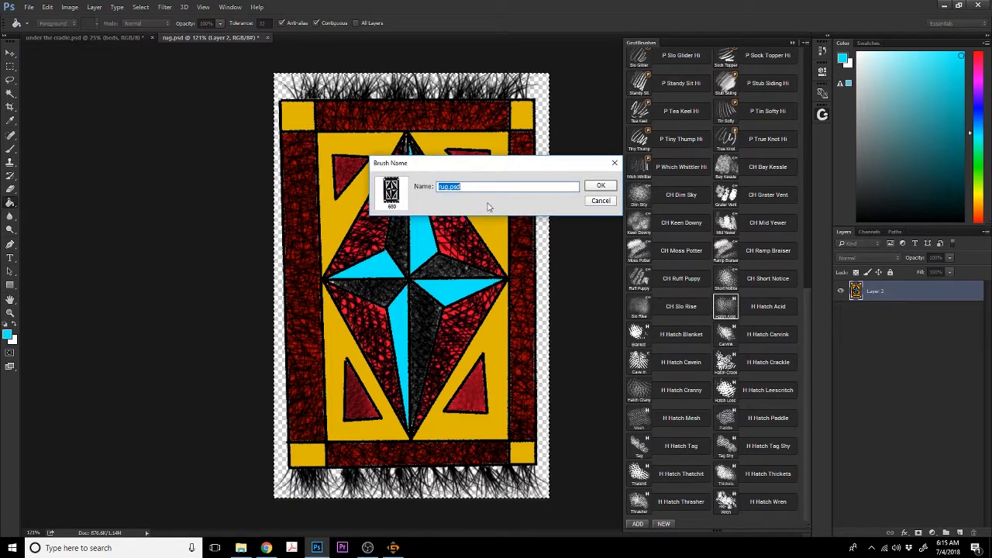
pyautogui.click(600, 186)
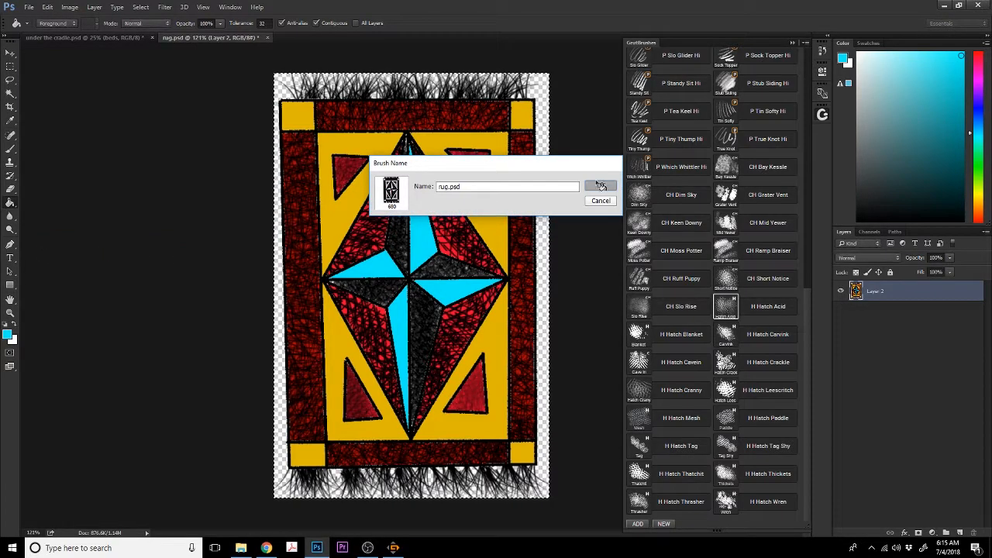
# Try stamping the rug brush in cyan over the central chamber on the beds layer of under the cradle.psd
pyautogui.click(62, 38)
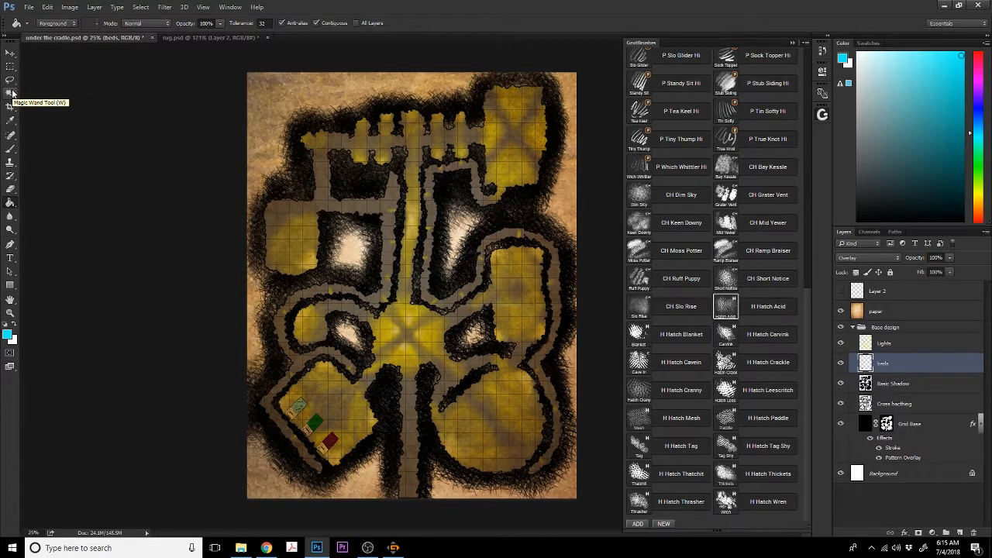
pyautogui.click(10, 148)
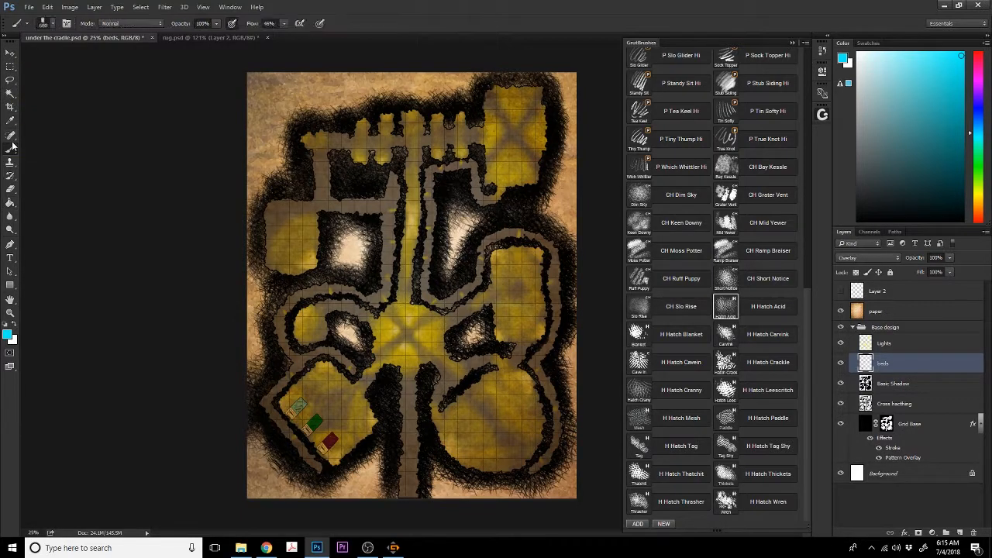
pyautogui.click(404, 341)
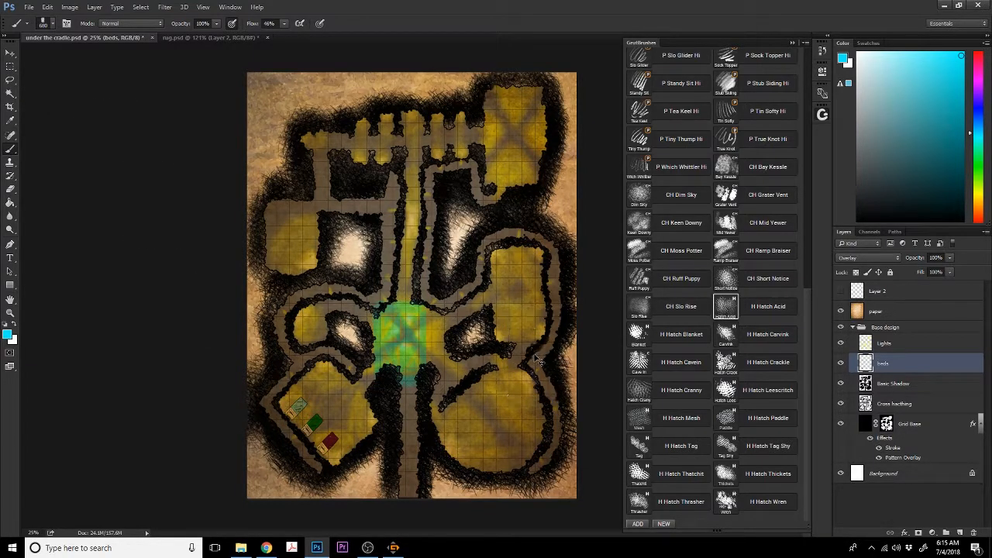
pyautogui.hotkey('ctrl', 'z')
# Set the foreground colour to black (000000) and try stamping the rug brush over the central chamber
pyautogui.click(9, 335)
pyautogui.click(363, 272)
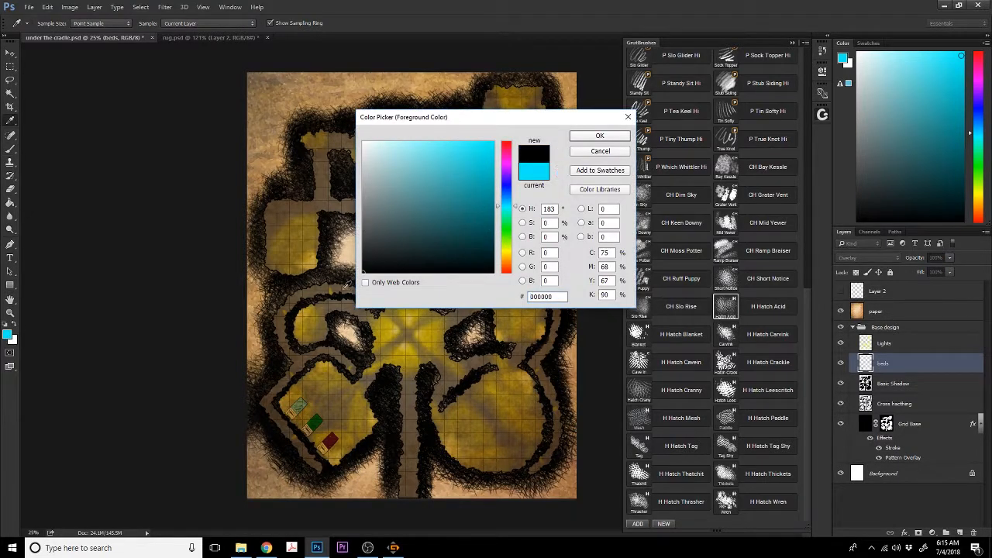
pyautogui.click(599, 135)
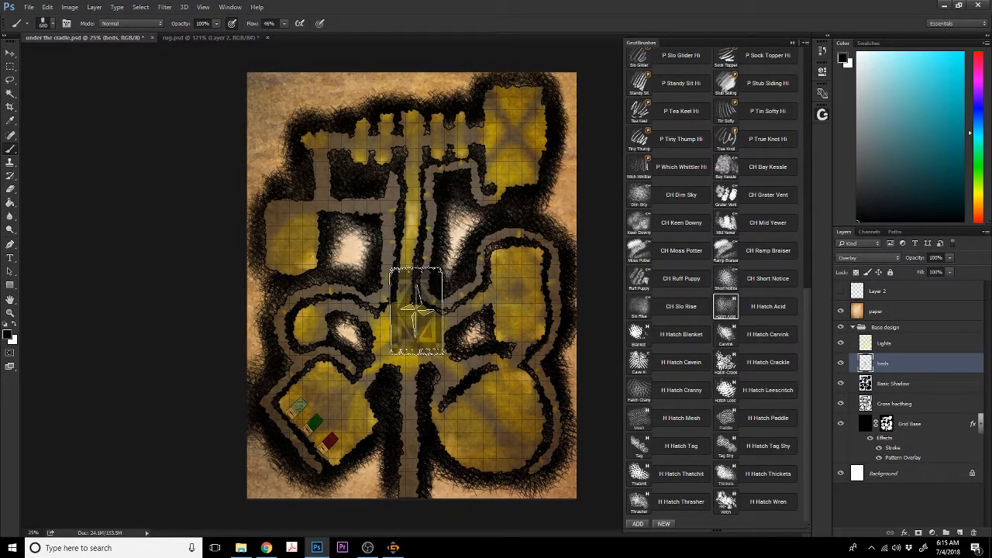
pyautogui.hotkey('ctrl', 'z')
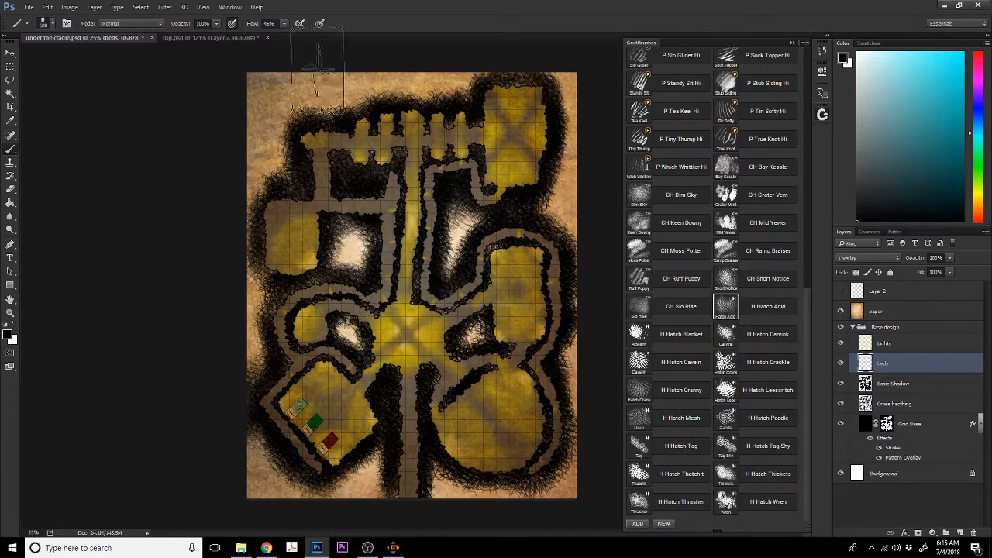
# Raise the brush flow to 100% and try stamping the rug brush in black over the central chamber
pyautogui.click(284, 24)
pyautogui.moveTo(283, 36); pyautogui.dragTo(339, 33)
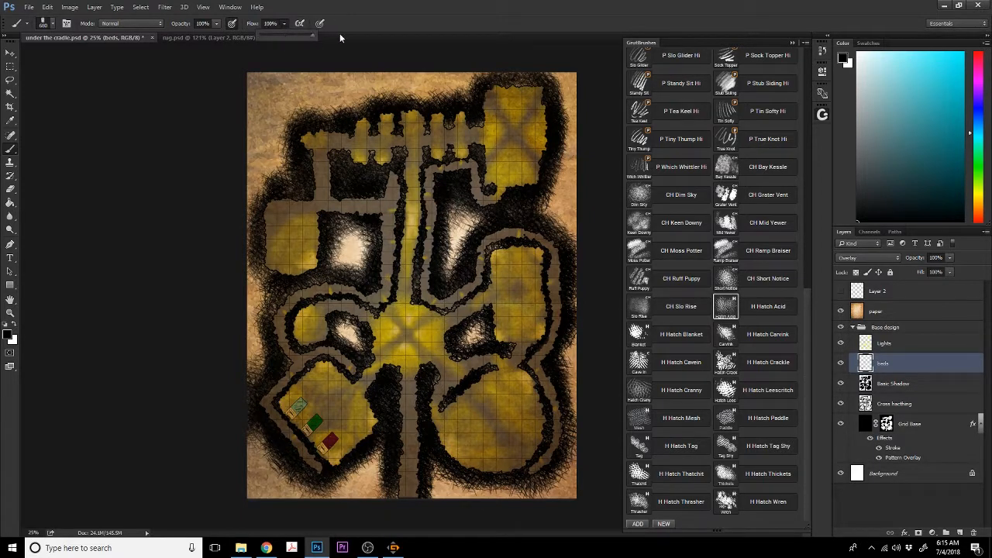
pyautogui.click(407, 336)
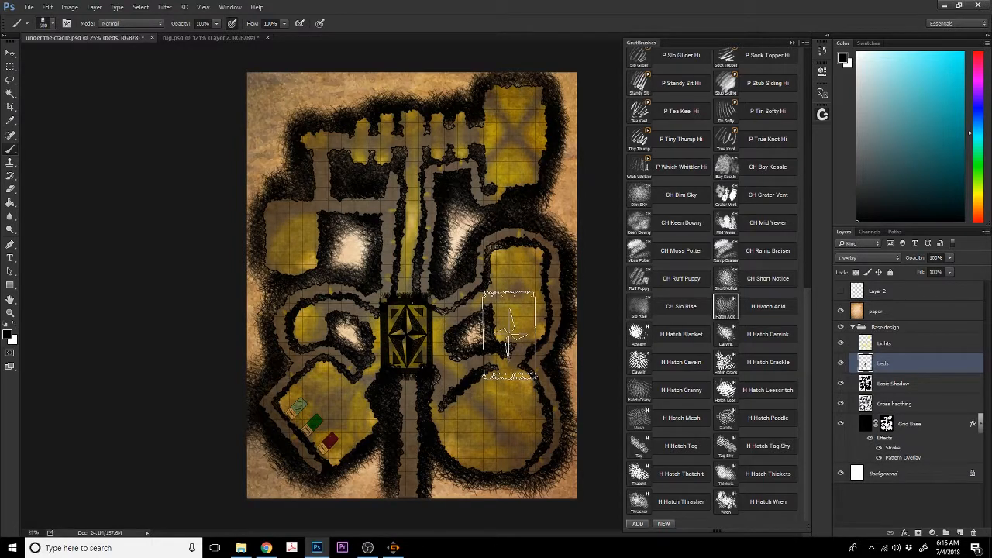
pyautogui.click(508, 334)
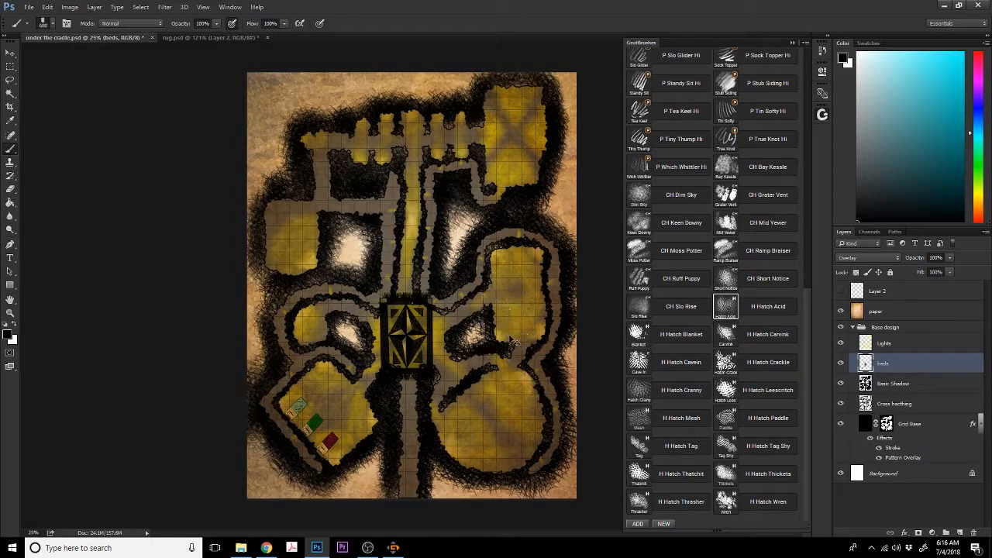
pyautogui.hotkey('ctrl', 'alt', 'z')
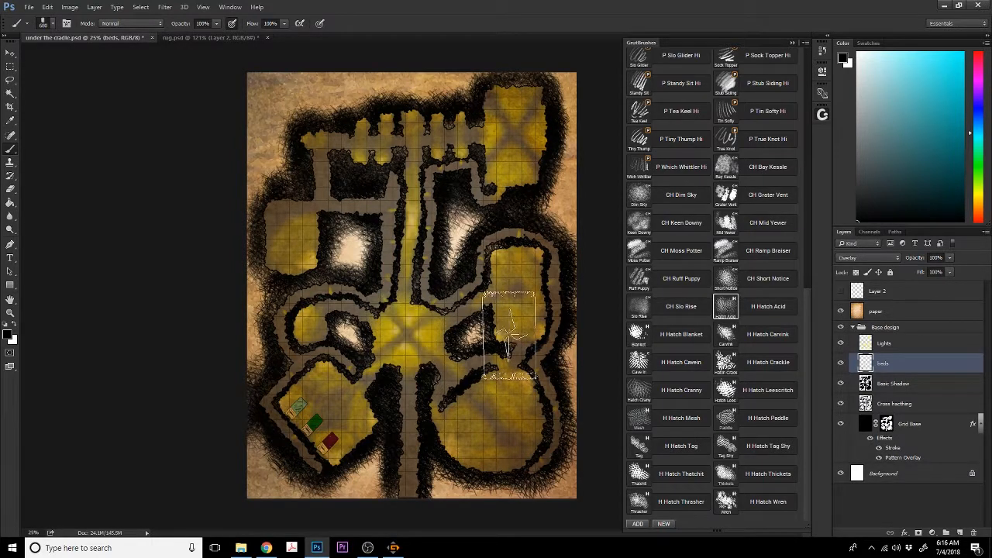
# Copy the coloured rug artwork from rug.psd and paste it into the dungeon map as a new layer
pyautogui.click(196, 36)
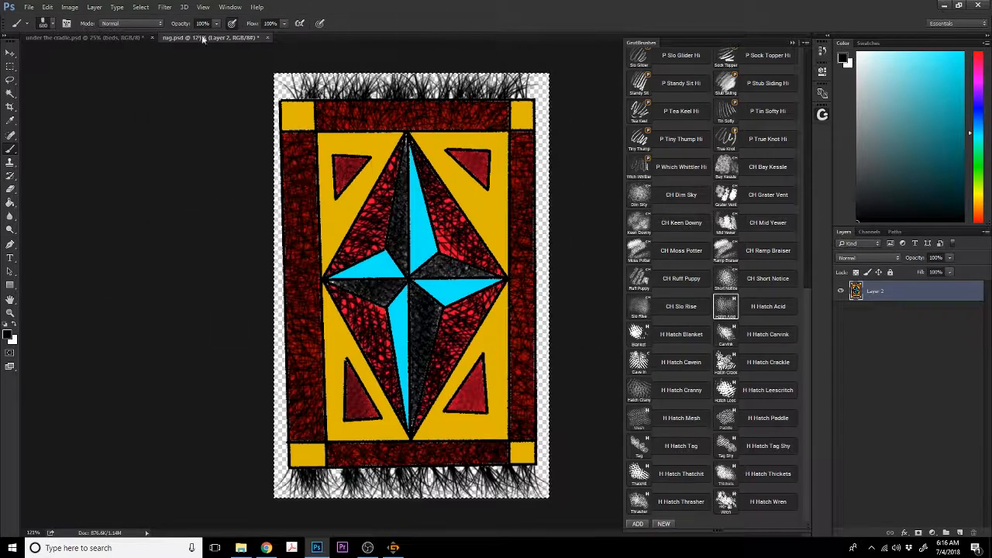
pyautogui.click(118, 36)
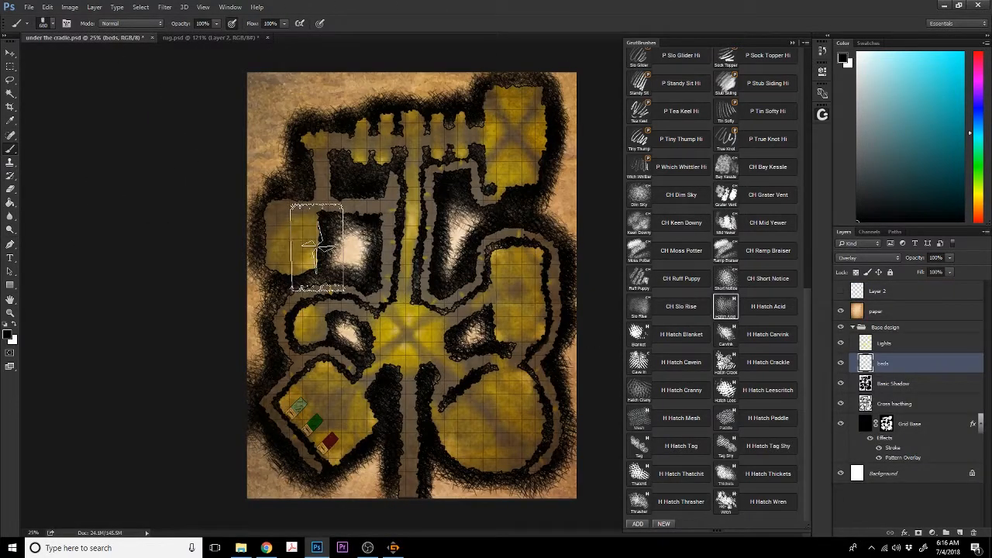
pyautogui.hotkey('ctrl', 'v')
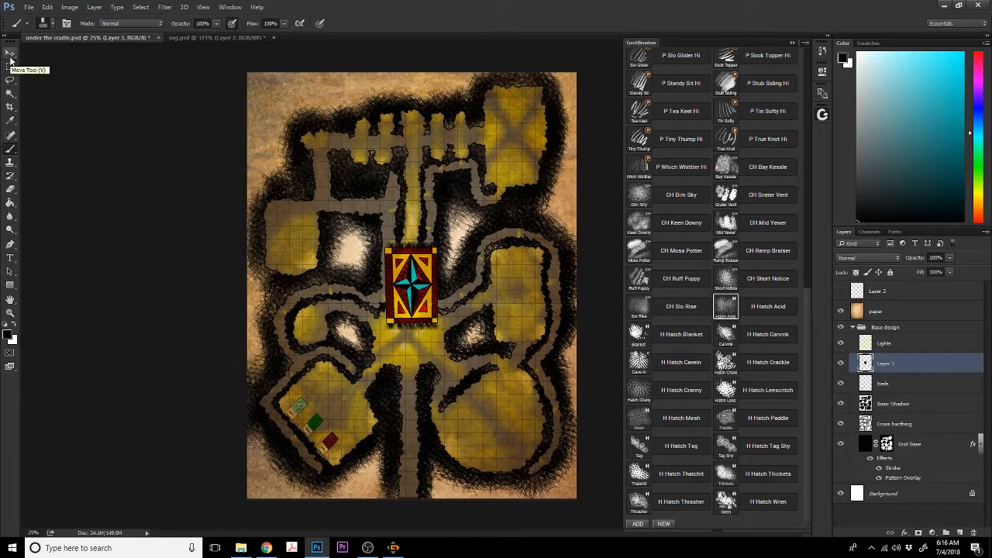
# Scale the pasted rug to about 66% width and 73% height, rotate it about -45°, and place it in the chamber with the beds
pyautogui.hotkey('ctrl', 't')
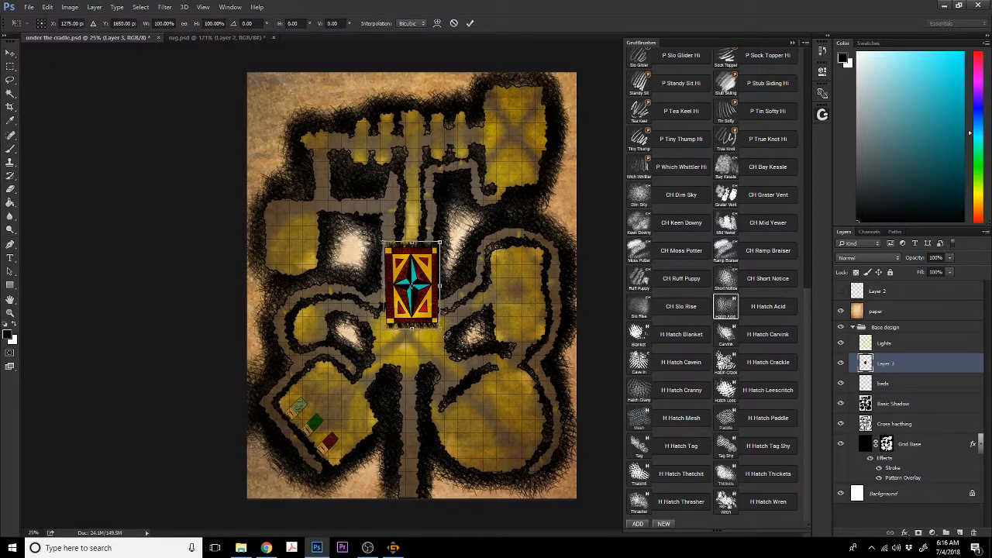
pyautogui.moveTo(447, 322); pyautogui.dragTo(346, 420)
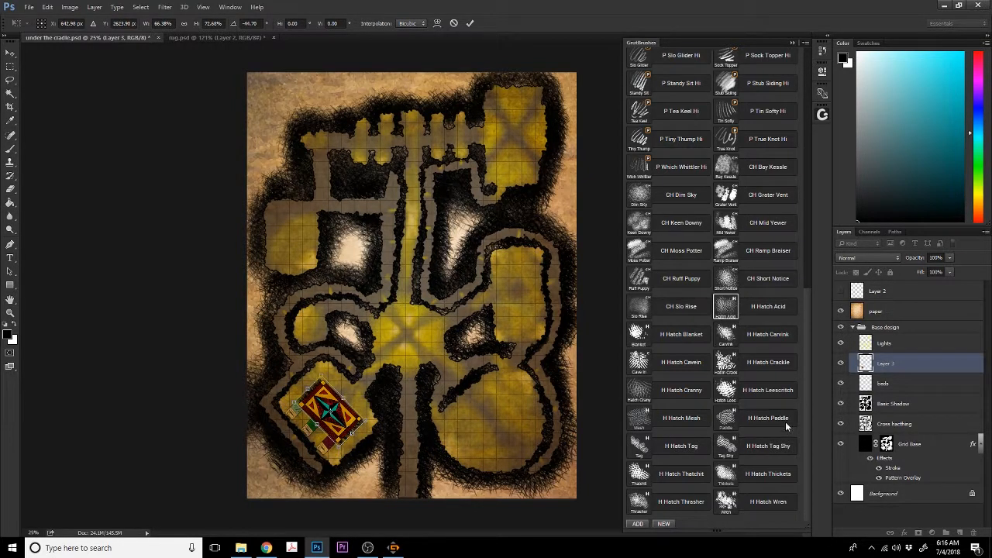
pyautogui.click(469, 22)
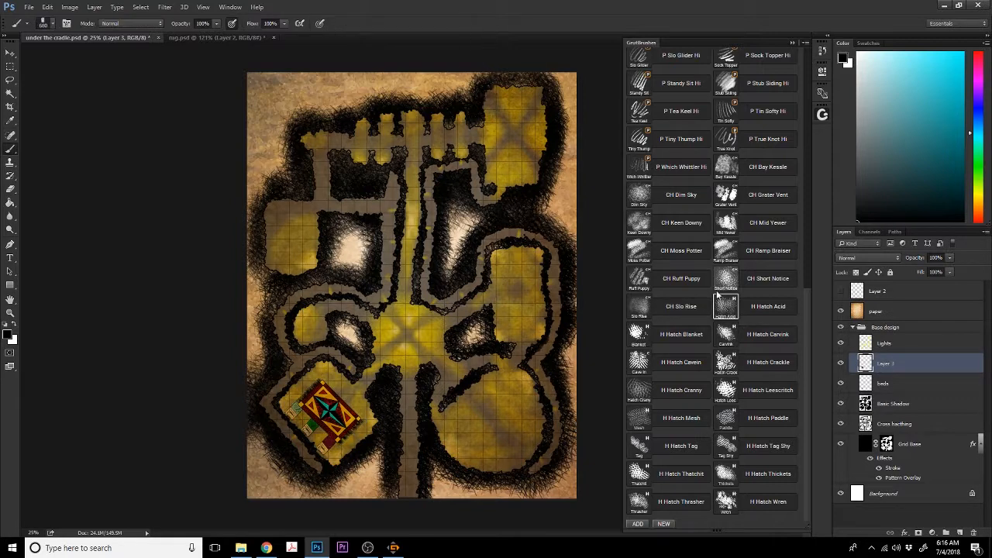
# Rename the pasted rug's layer as Rug
pyautogui.doubleClick(886, 367)
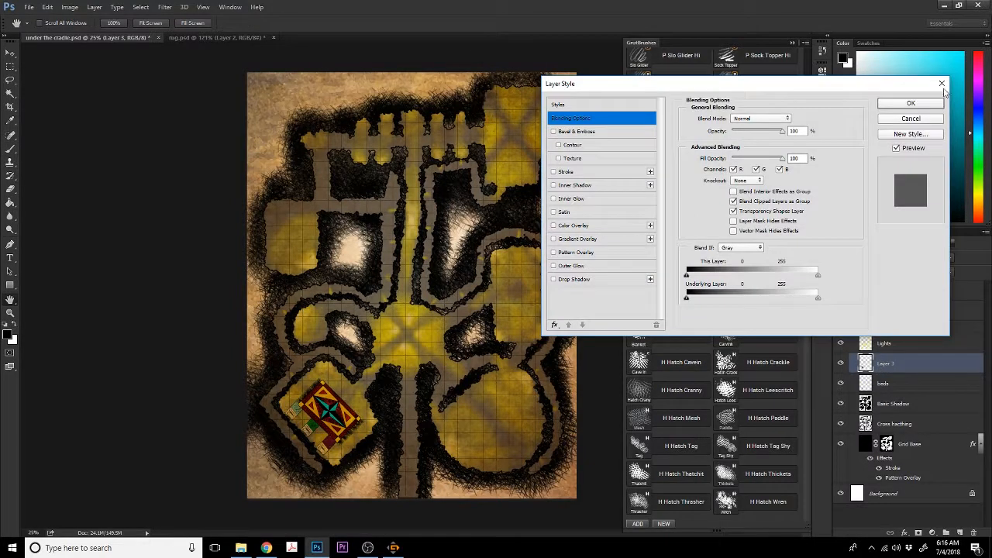
pyautogui.press('Escape')
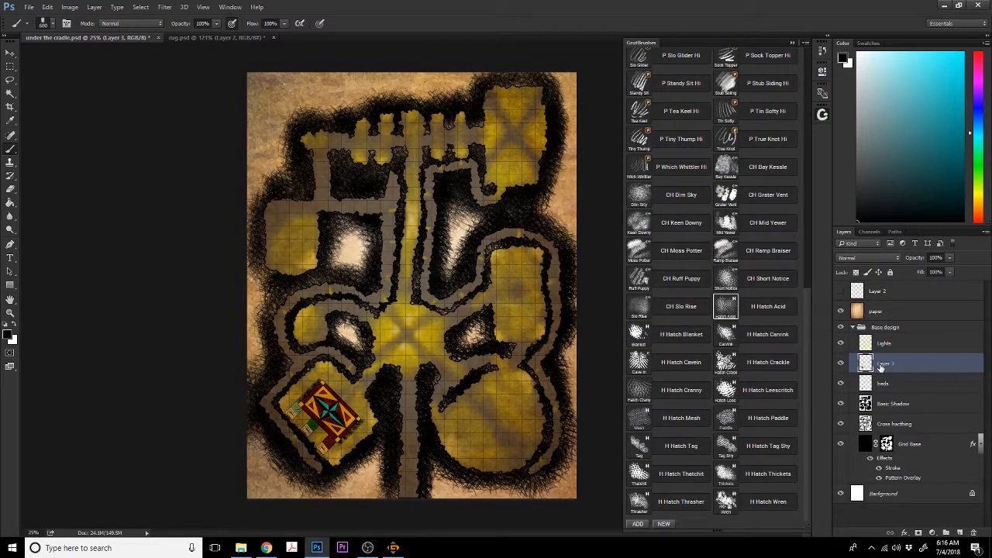
pyautogui.doubleClick(884, 363)
pyautogui.write('Rug')
pyautogui.press('Return')
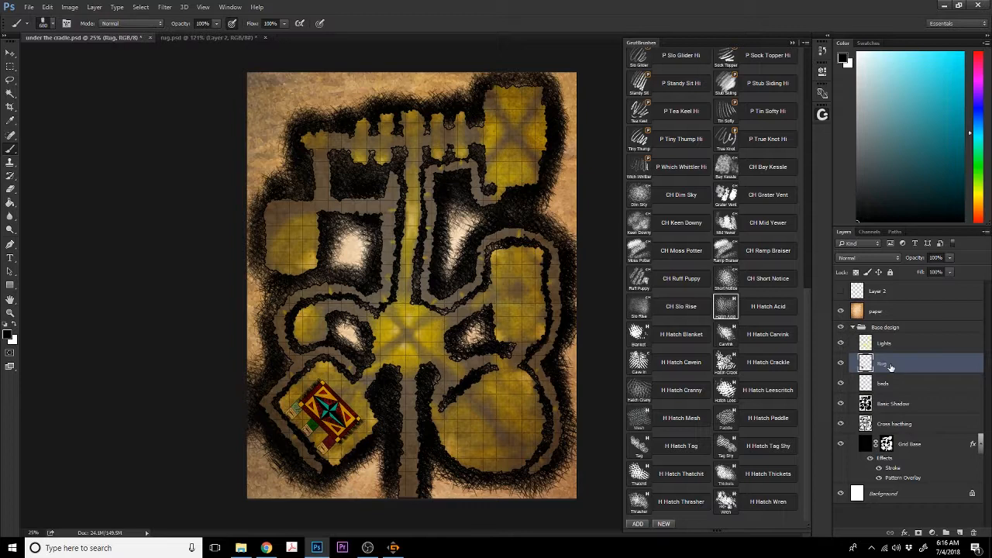
# Move the Rug layer directly beneath the beds layer and toggle the beds' visibility off and on to check the stacking
pyautogui.moveTo(874, 369); pyautogui.dragTo(880, 385)
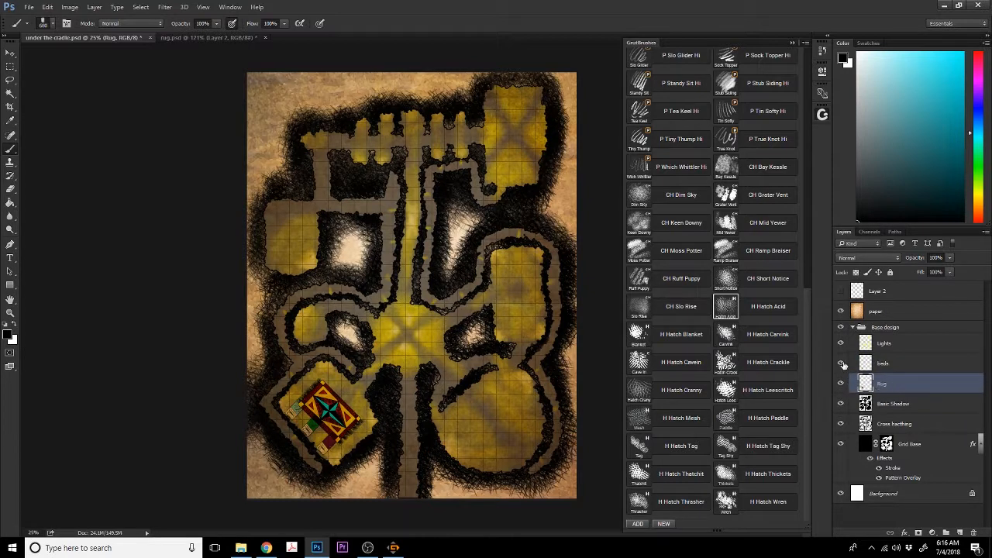
pyautogui.click(841, 363)
pyautogui.click(842, 364)
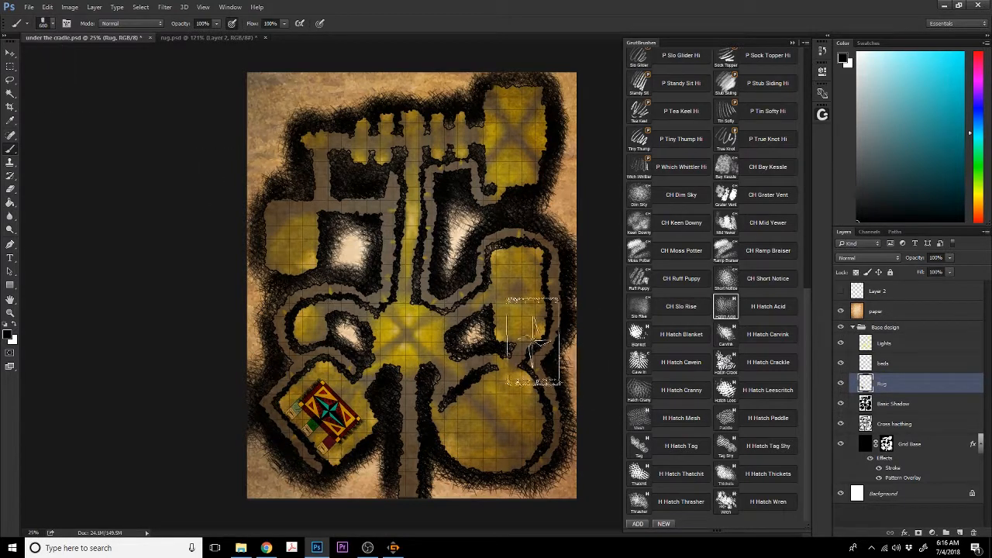
# Set the Rug layer's blend mode to Overlay and lower its opacity to 90%
pyautogui.click(10, 53)
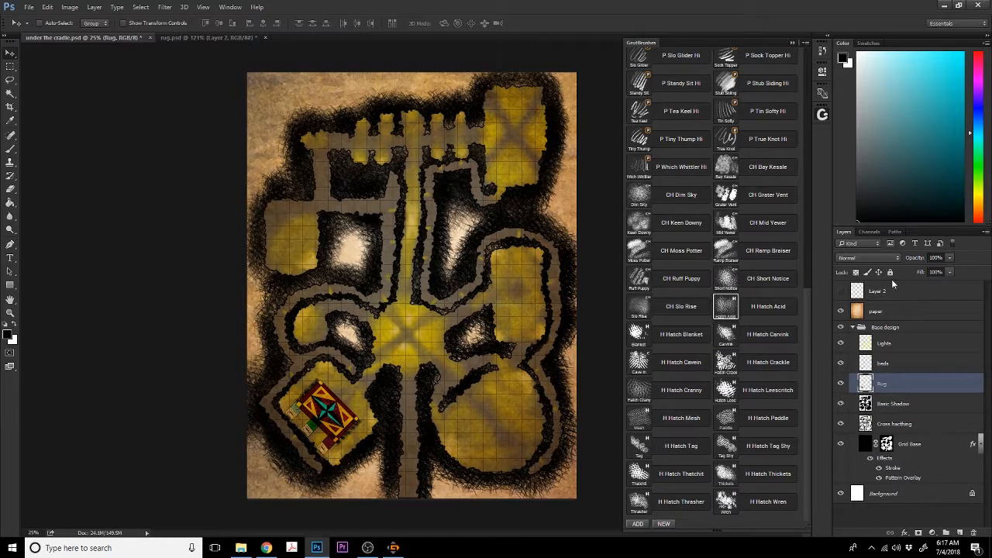
pyautogui.click(868, 258)
pyautogui.click(851, 359)
pyautogui.click(949, 258)
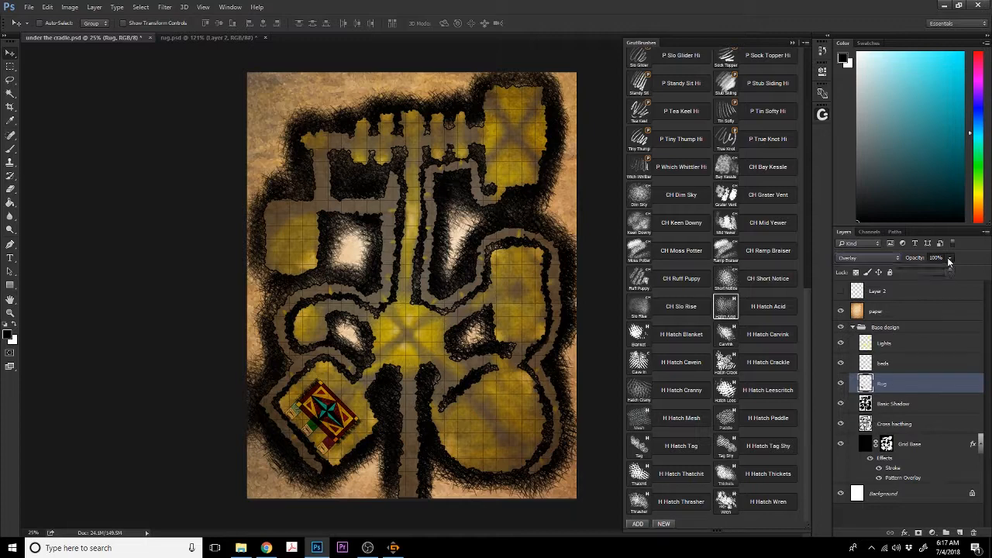
pyautogui.moveTo(949, 262); pyautogui.dragTo(938, 271)
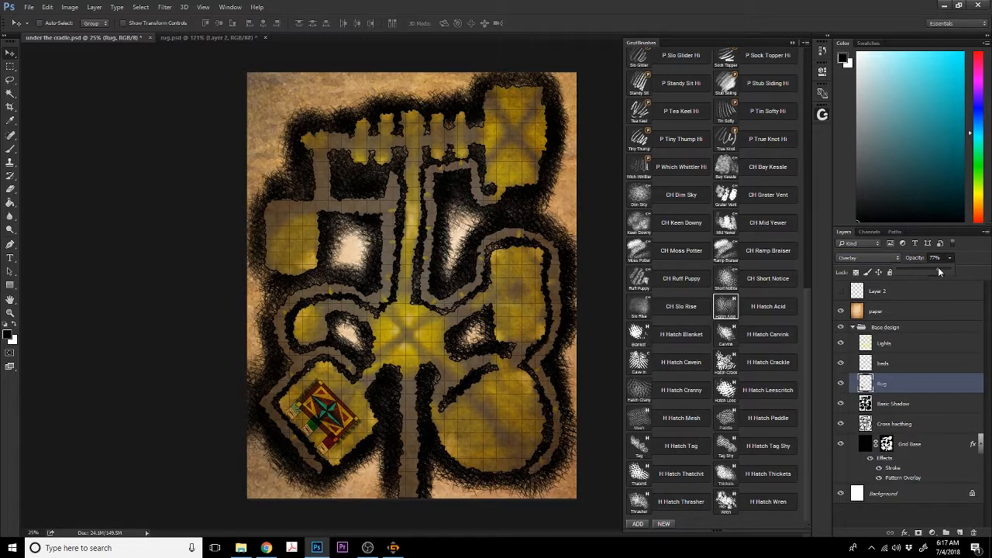
# Try to cut the beds' shapes out of the rug using a Magic Wand selection made on the beds layer
pyautogui.click(878, 362)
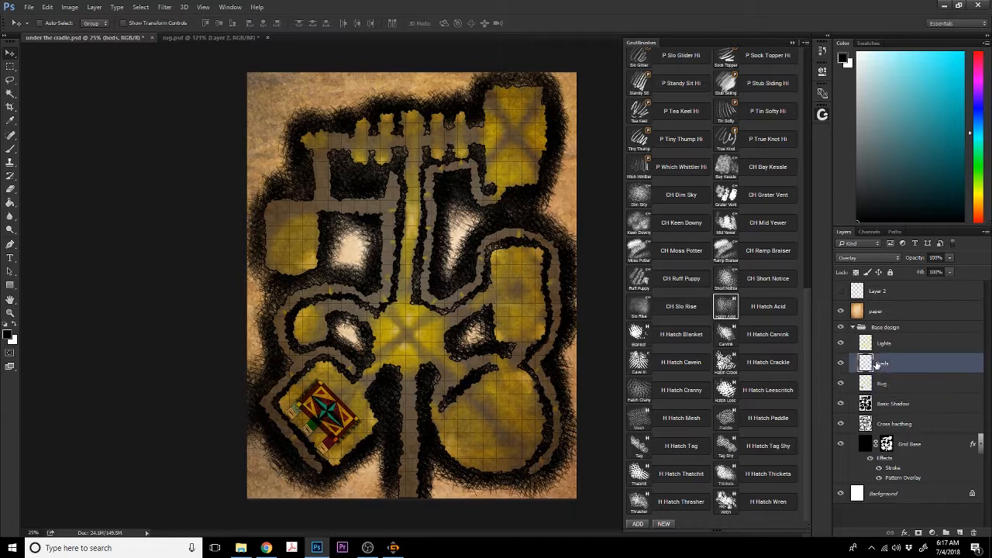
pyautogui.click(11, 97)
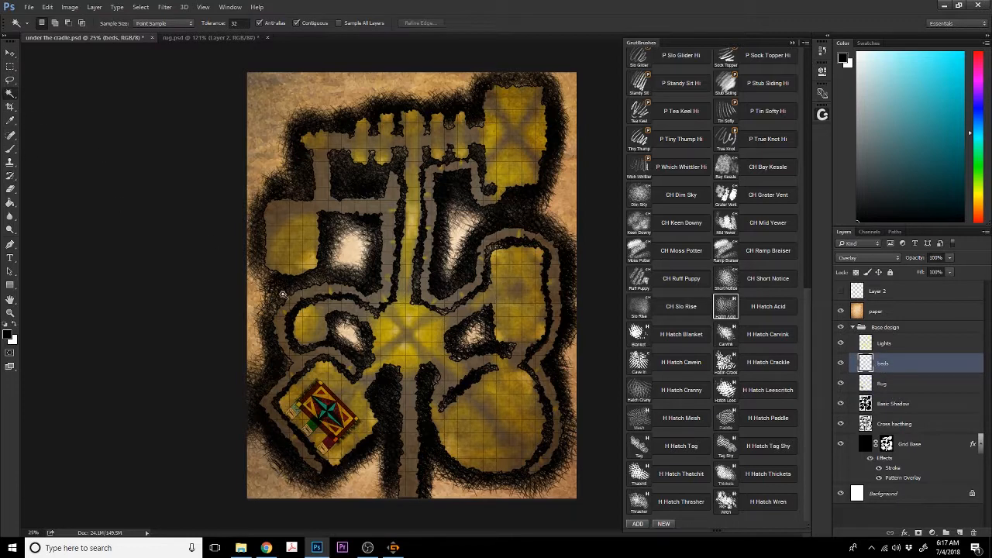
pyautogui.click(302, 308)
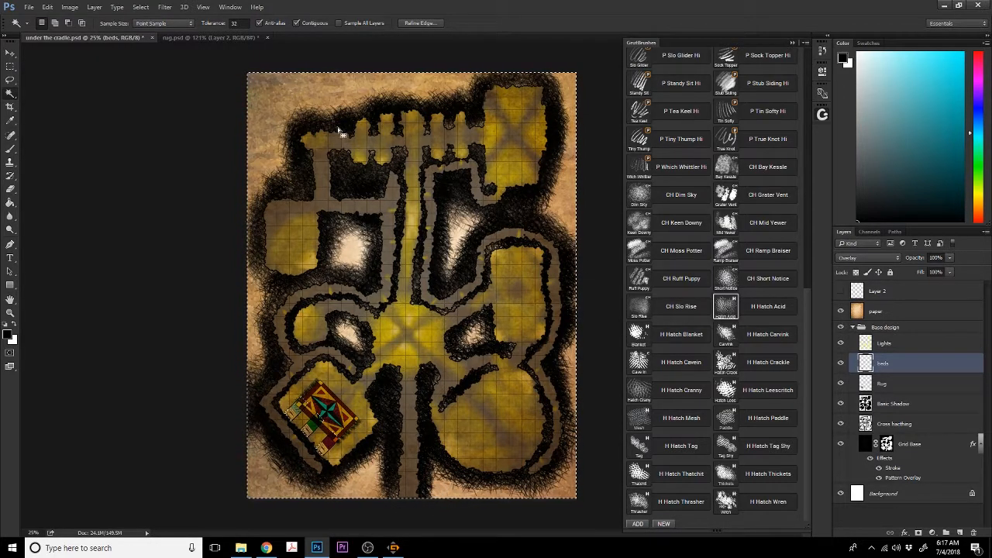
pyautogui.hotkey('ctrl', 'd')
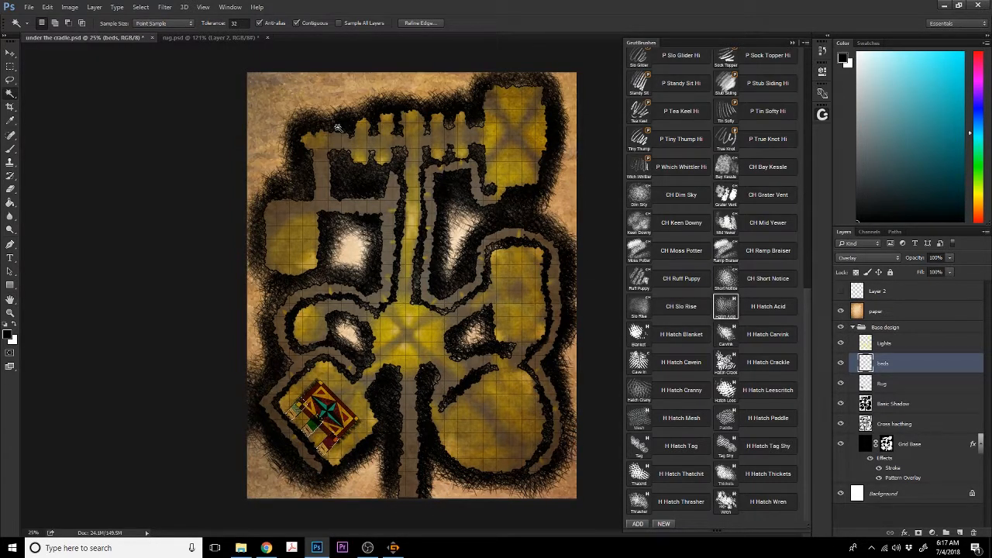
pyautogui.click(876, 384)
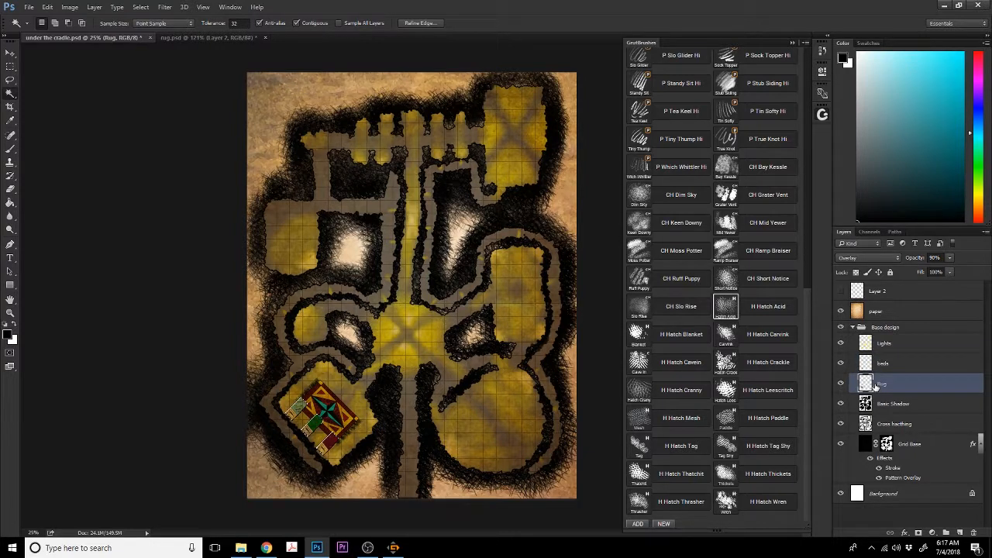
pyautogui.hotkey('ctrl', 'd')
pyautogui.hotkey('ctrl', 'z')
pyautogui.hotkey('ctrl', 'd')
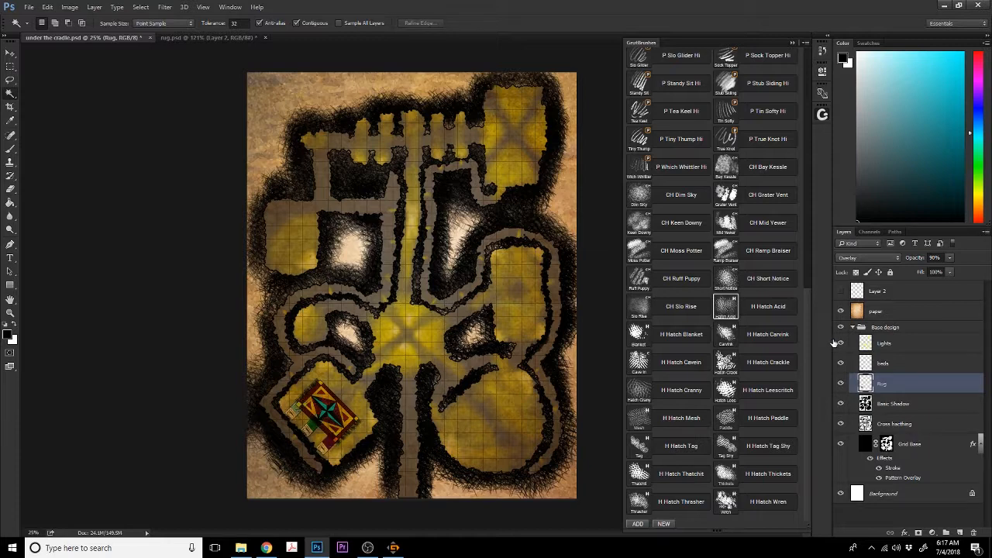
# Scale the rug down to about 75% width and 85% height within the bed chamber
pyautogui.hotkey('ctrl', 't')
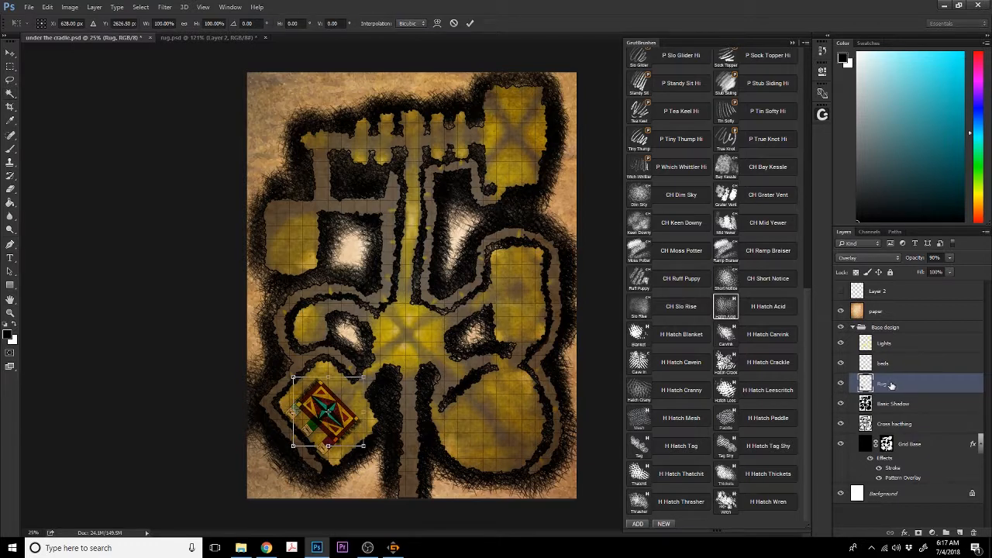
pyautogui.moveTo(364, 377); pyautogui.dragTo(325, 411)
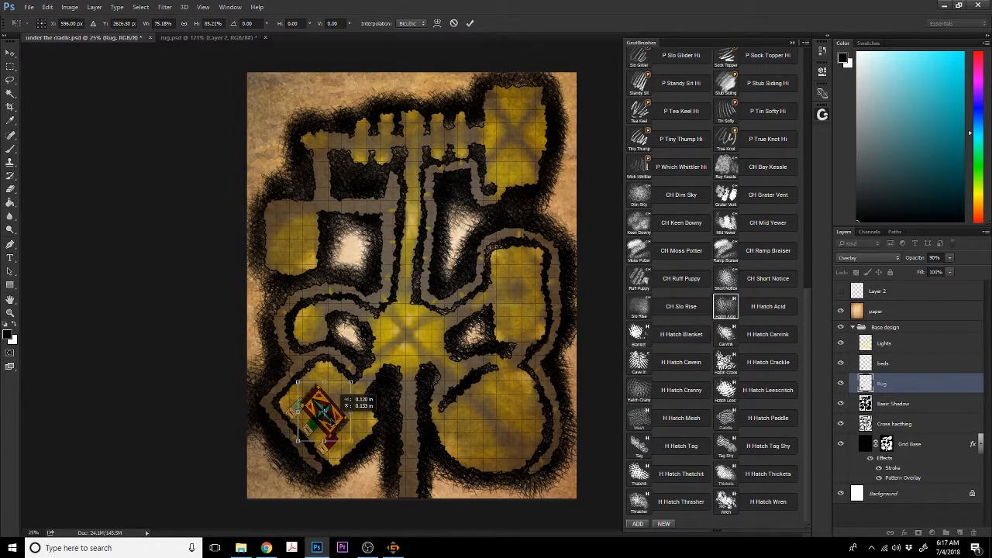
pyautogui.moveTo(332, 419); pyautogui.dragTo(333, 421)
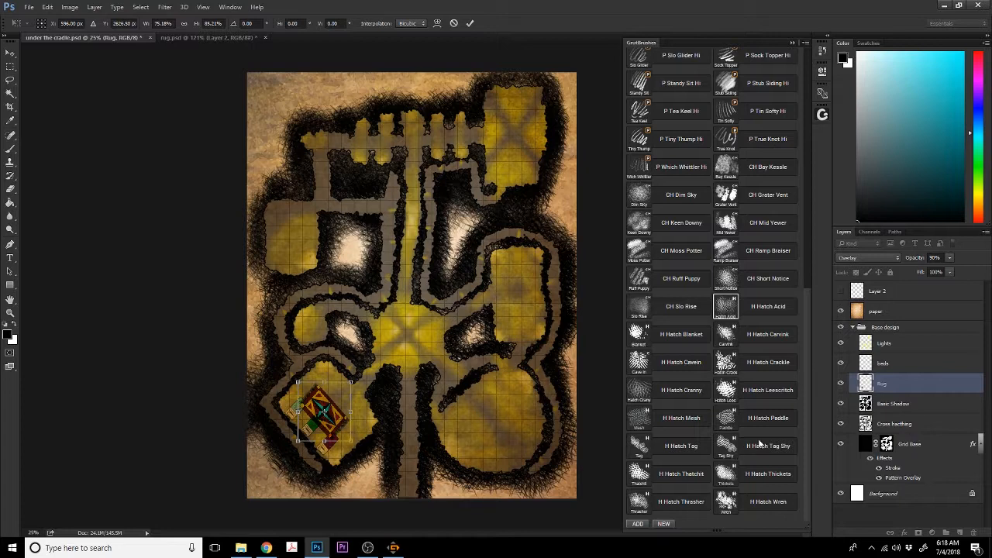
pyautogui.click(469, 22)
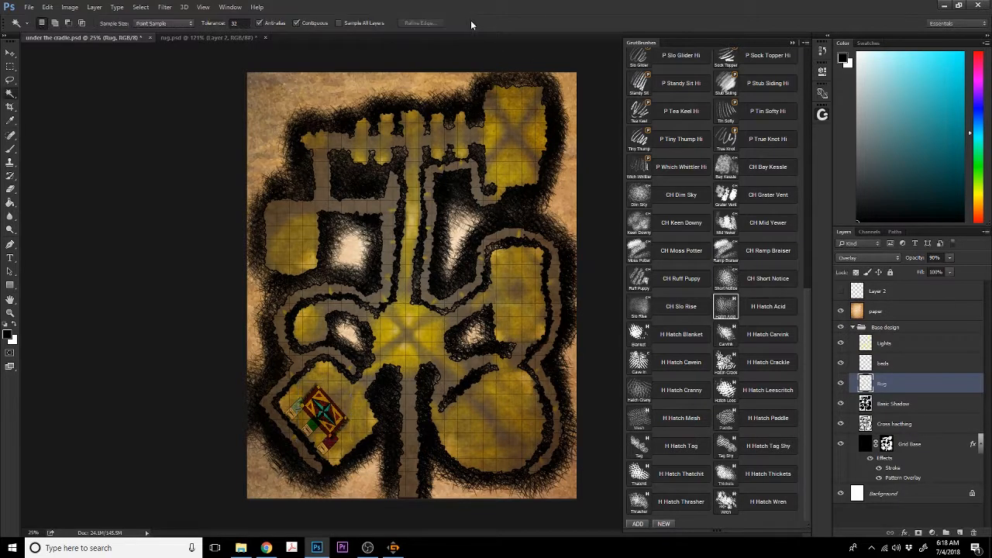
# Select the beds' shapes from the beds layer, clear that area from the Rug layer, and deselect
pyautogui.click(893, 364)
pyautogui.click(358, 394)
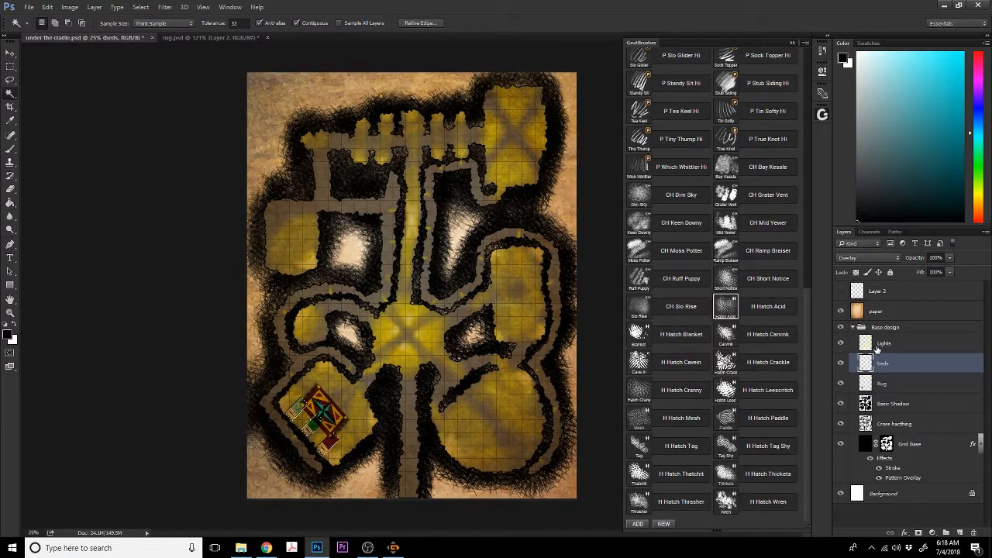
pyautogui.click(890, 383)
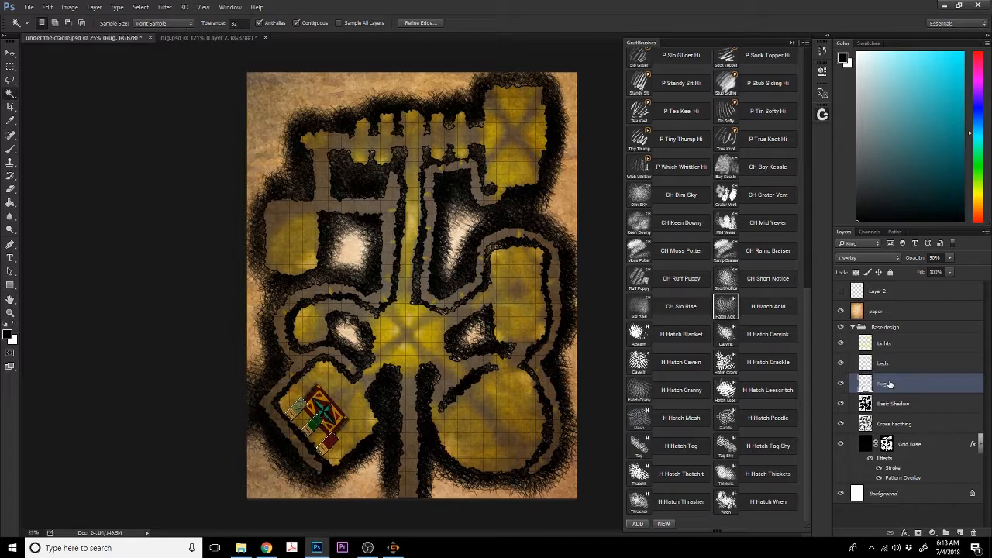
pyautogui.hotkey('ctrl', 'd')
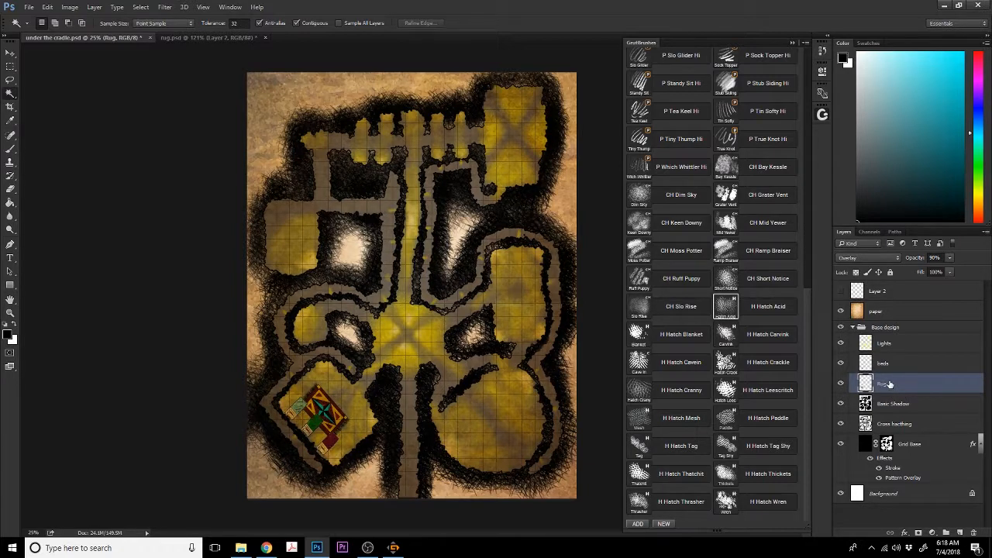